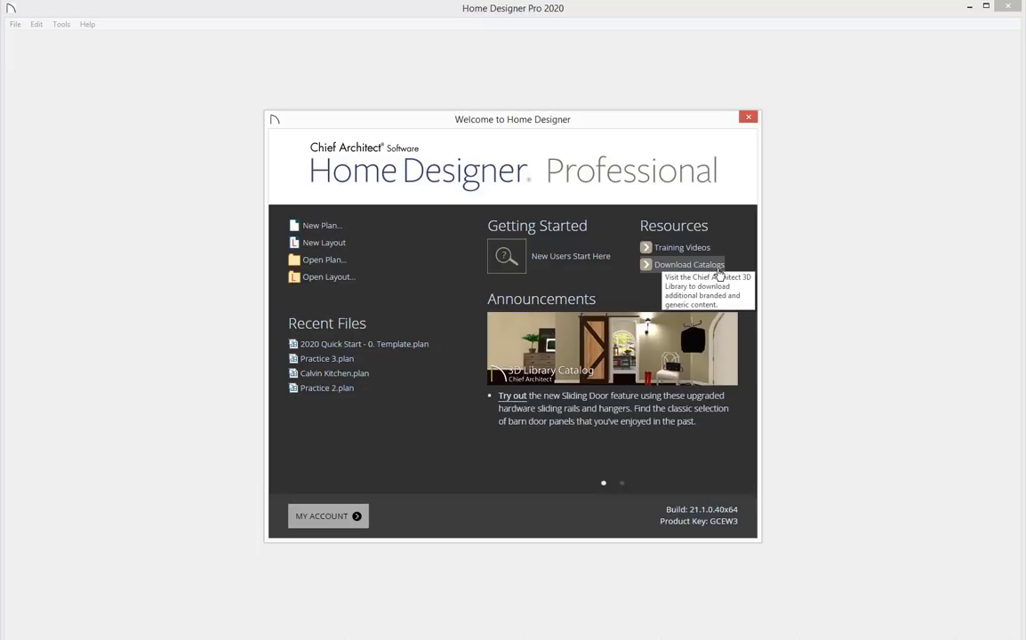
Step: Open the recent plan file 2020 Quick Start - 0. Template.plan
left_click(733, 268)
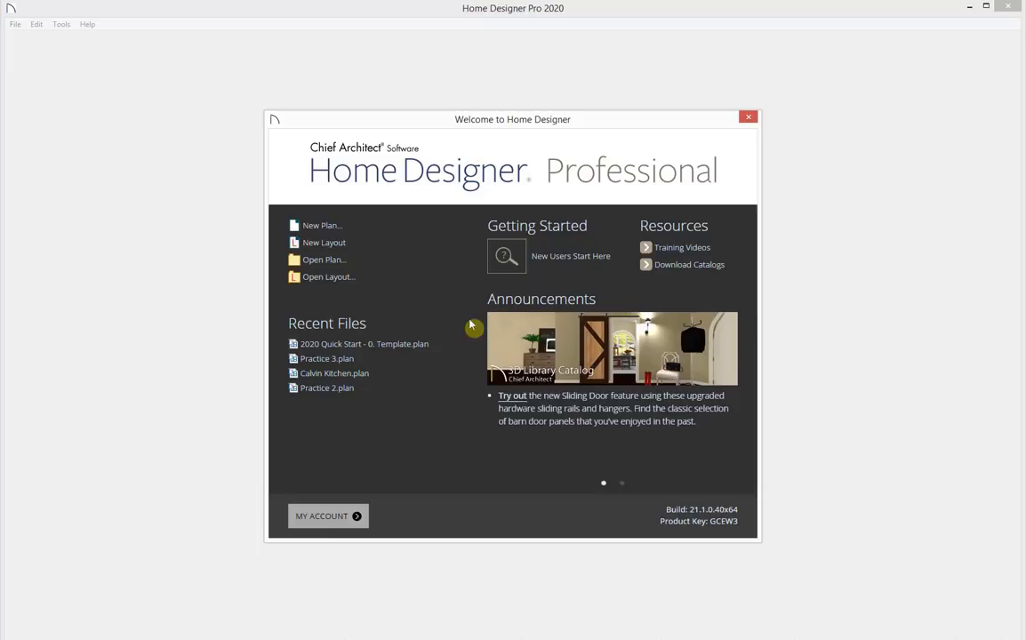
left_click(344, 349)
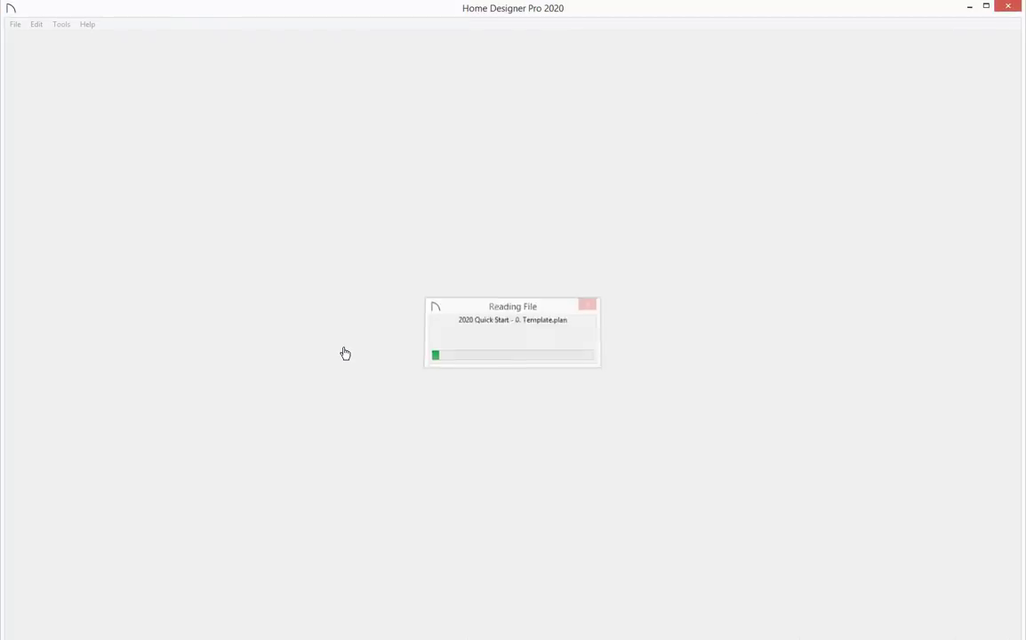
left_click(366, 357)
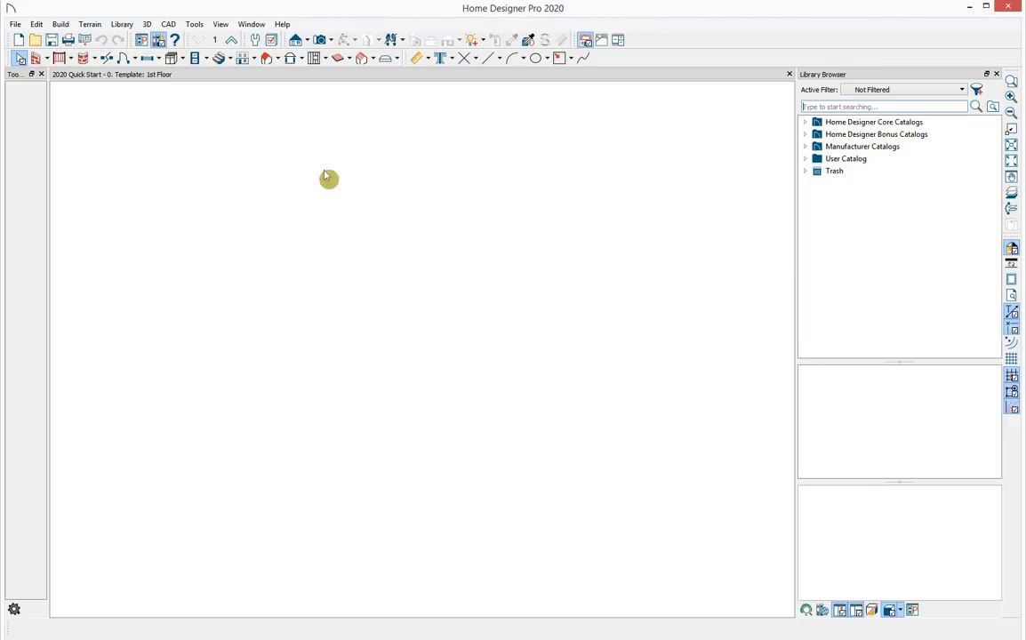
left_click(14, 25)
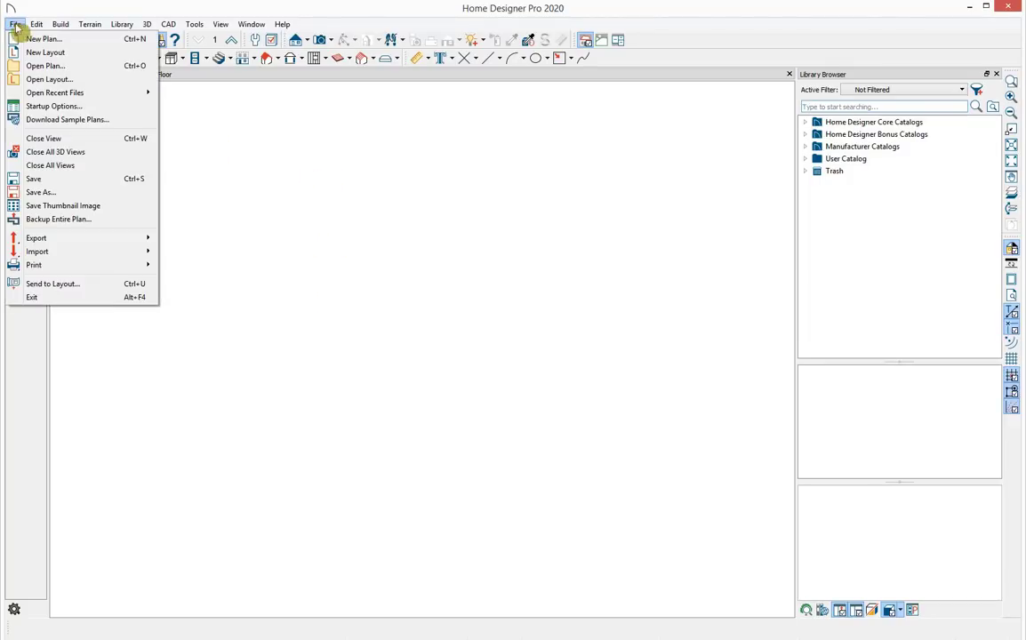
mouse_move(90, 26)
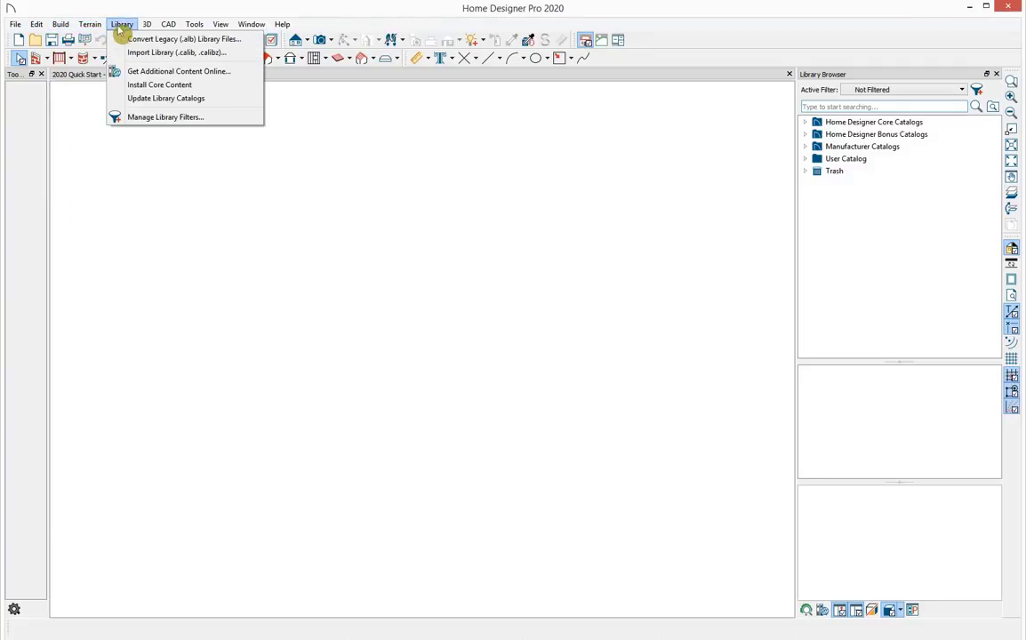
mouse_move(147, 29)
left_click(68, 88)
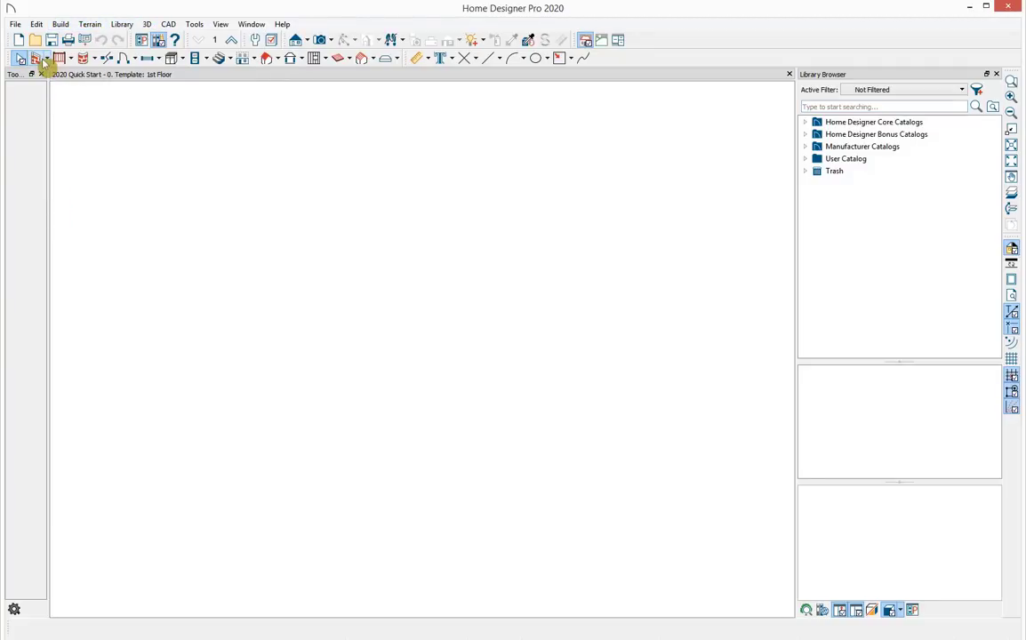
left_click(39, 59)
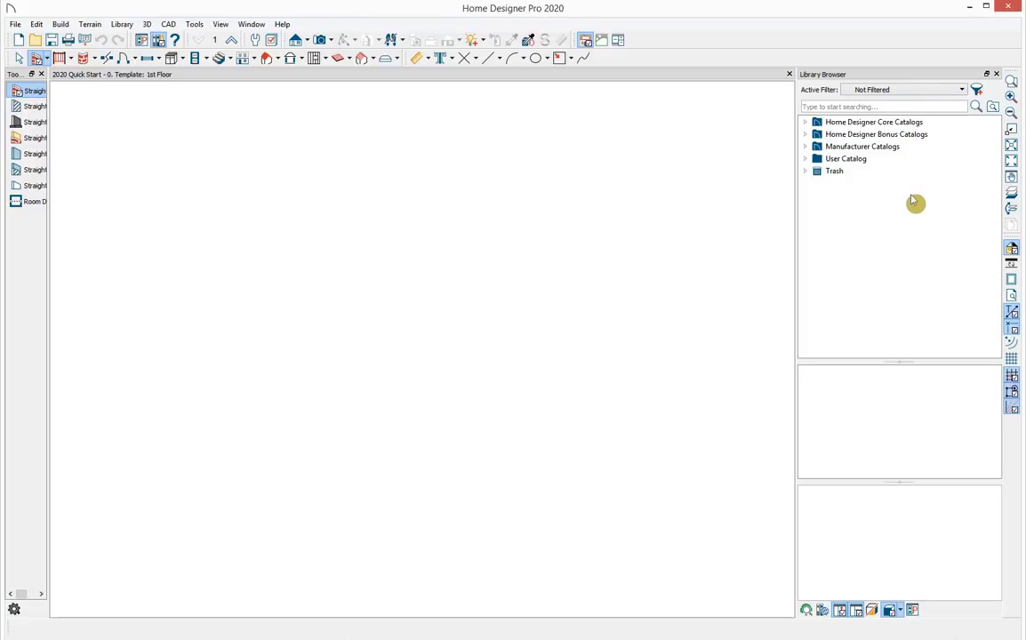
left_click(221, 27)
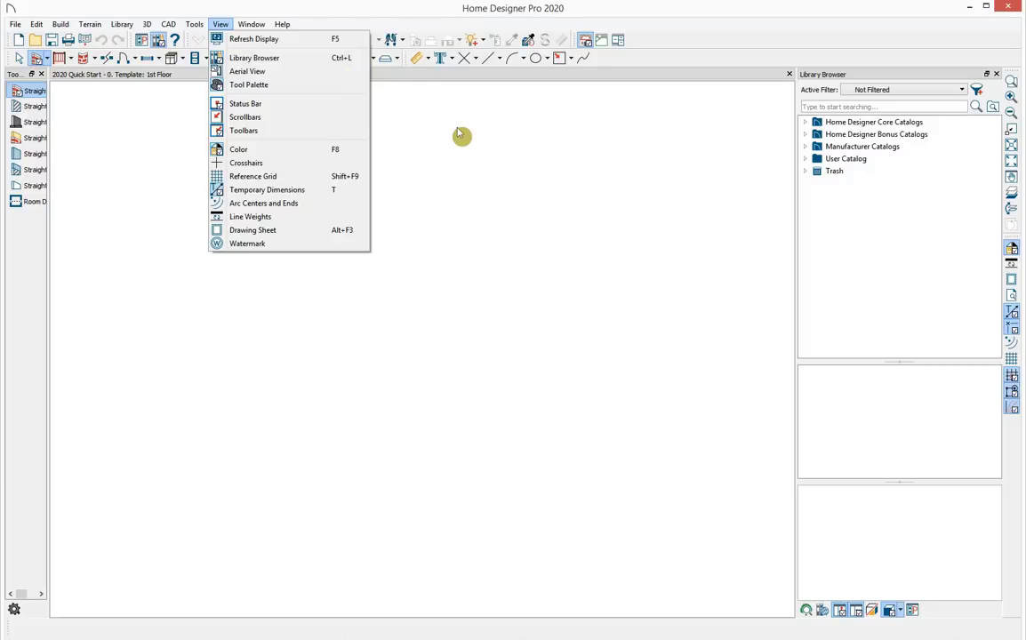
left_click(414, 122)
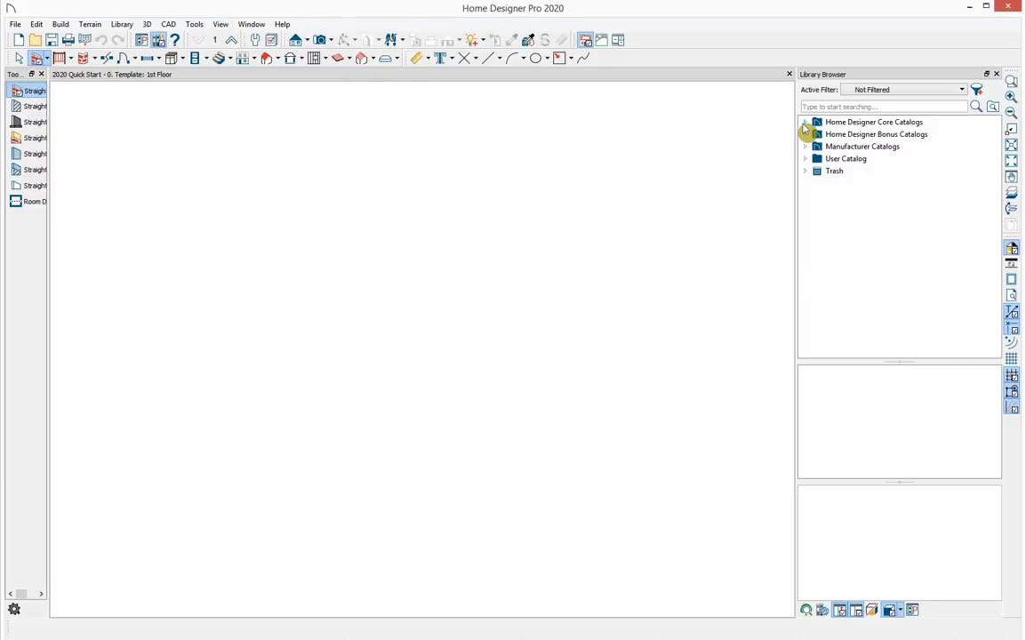
Step: Expand the Architectural folder of the Home Designer Core Catalogs and close the Library Browser
left_click(804, 122)
left_click(818, 135)
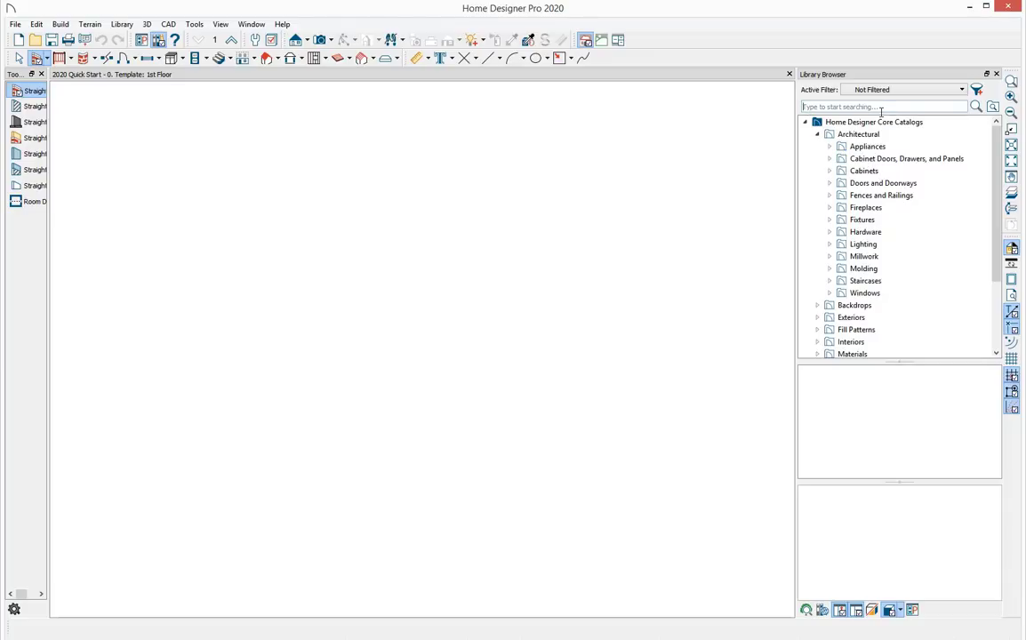
left_click(996, 74)
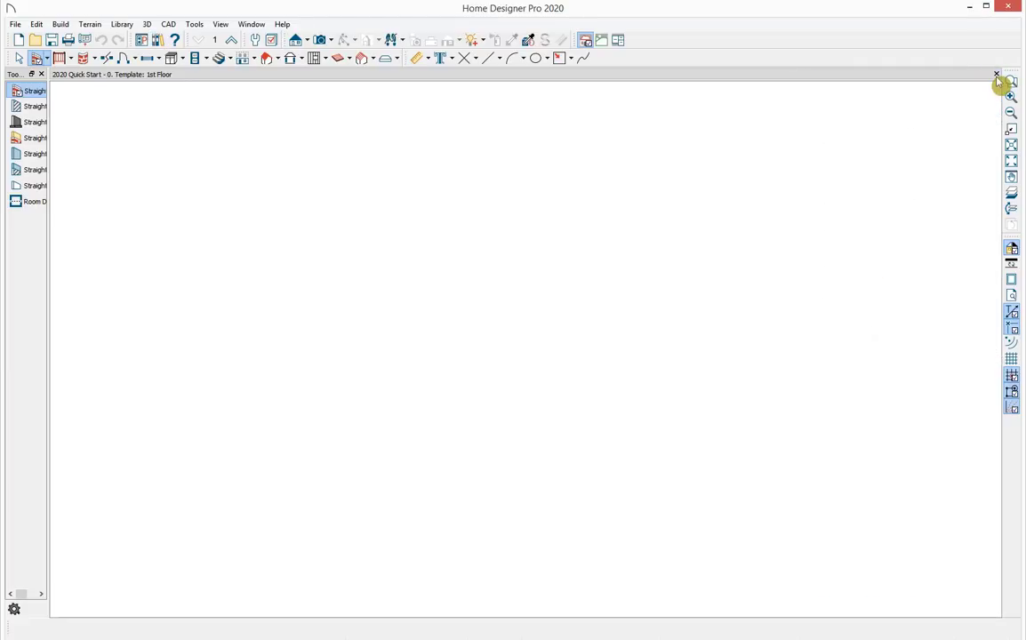
Step: Draw a closed, stepped outline of straight exterior walls about 82'-10" wide and 57'-1" deep, and apply Auto Exterior Dimensions
left_click(35, 58)
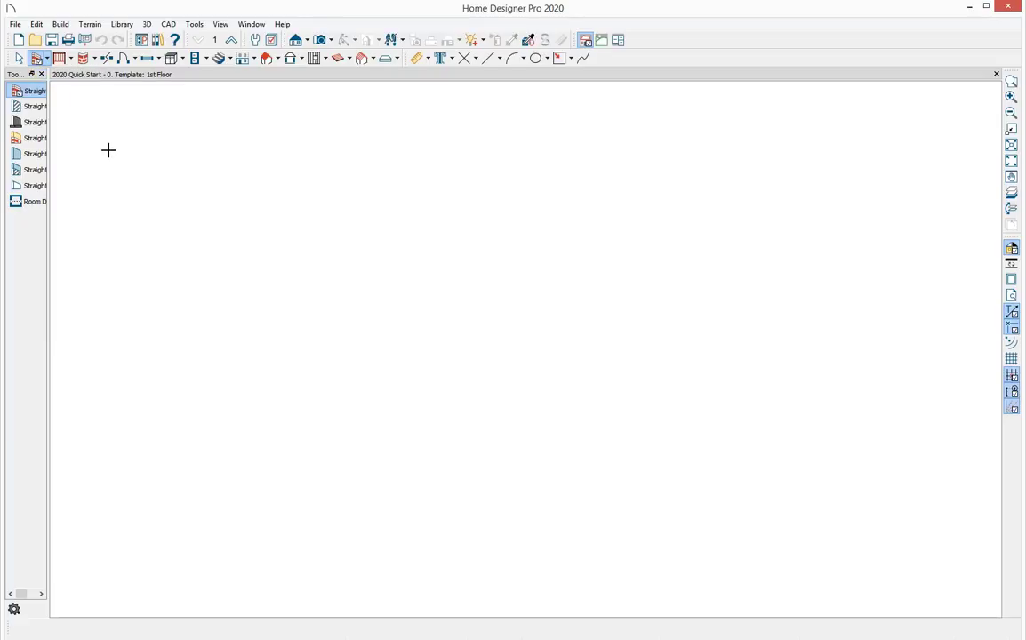
left_click_drag(143, 149, 142, 523)
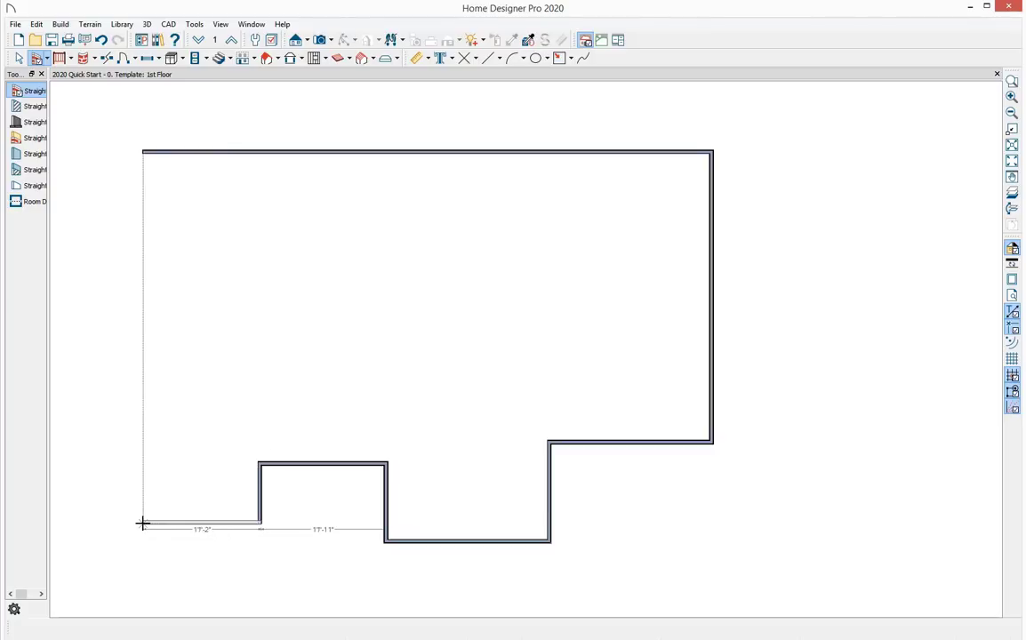
left_click_drag(142, 523, 142, 153)
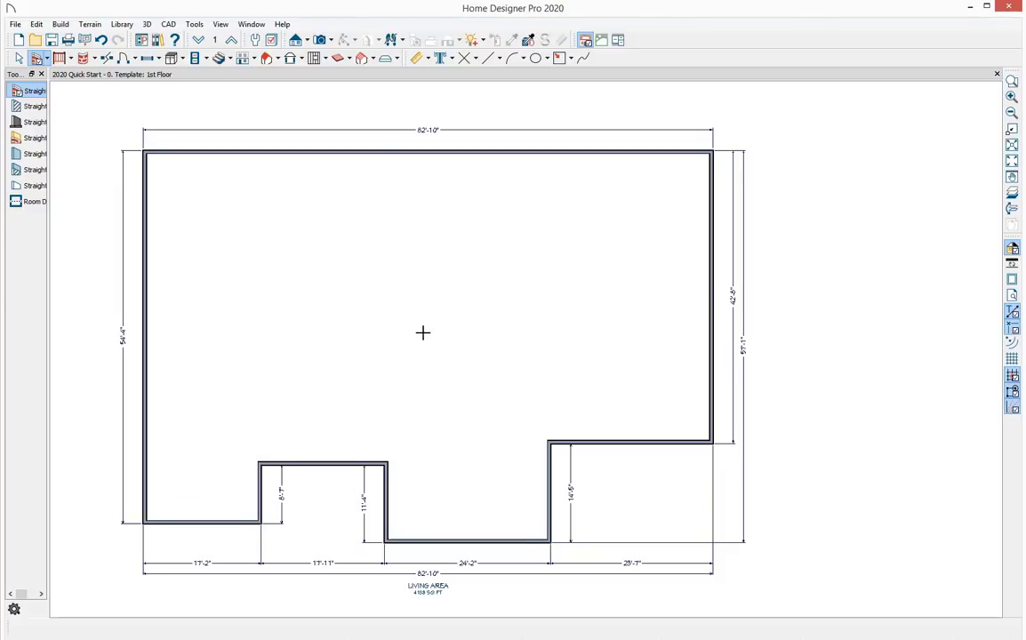
middle_click_drag(422, 333, 469, 329)
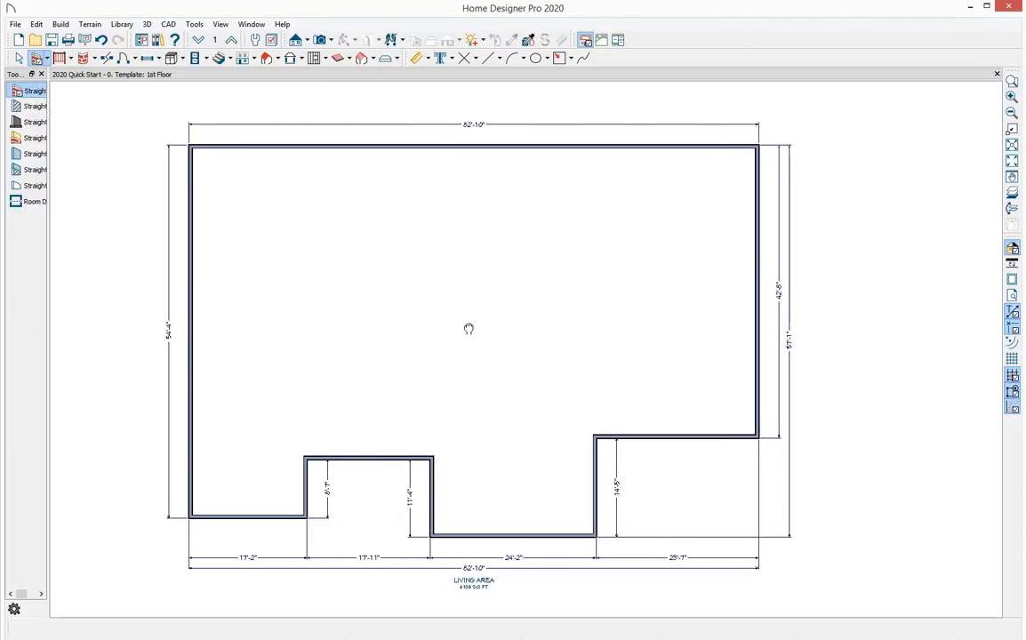
left_click(434, 61)
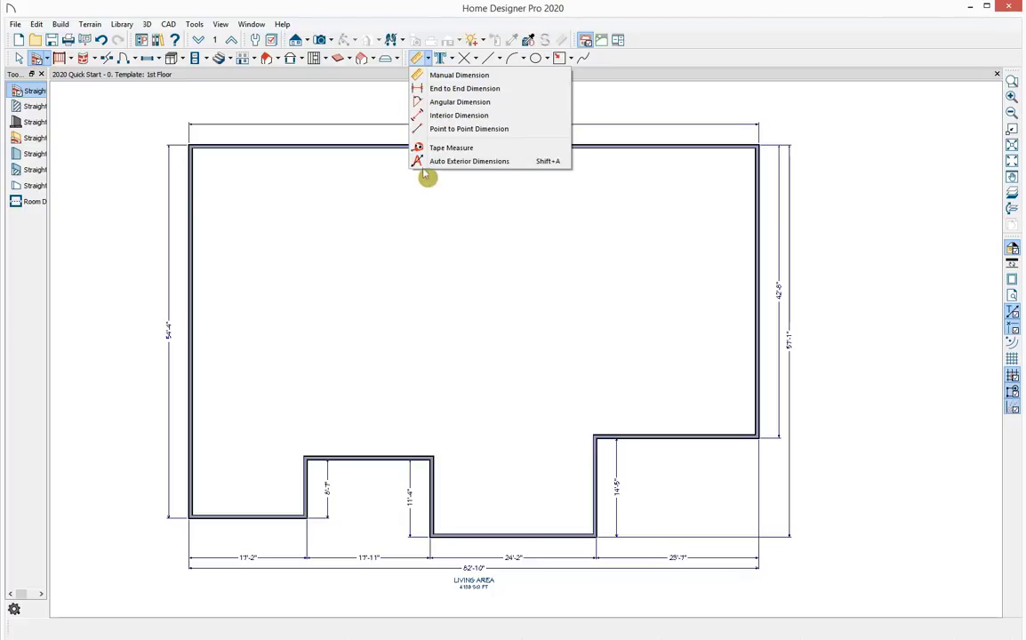
left_click(526, 163)
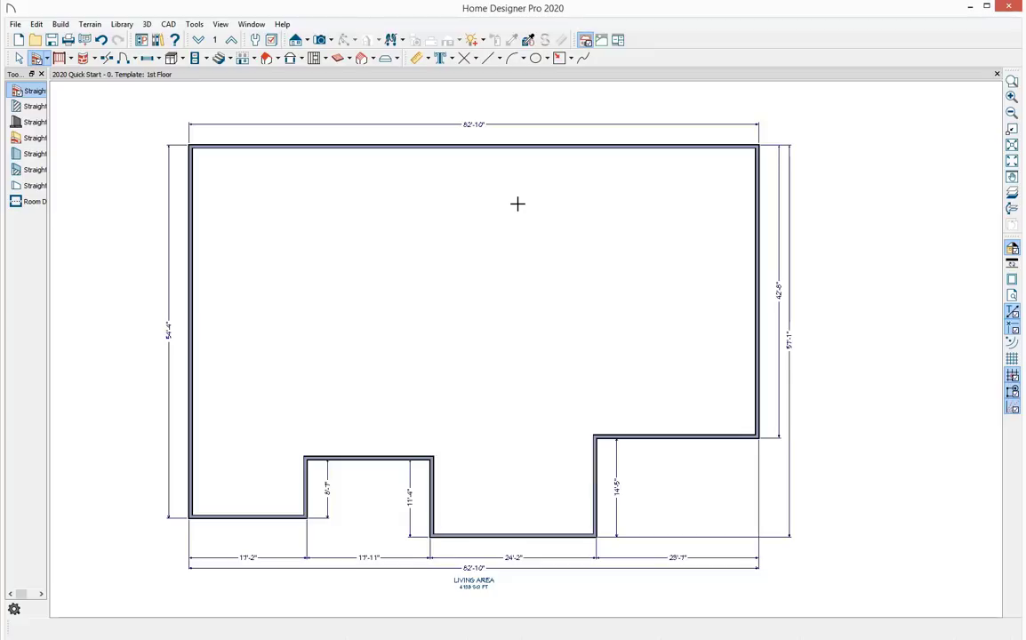
Step: Create a Doll House View of the first floor and view the exterior walls in 3D from a lower angle
left_click(320, 40)
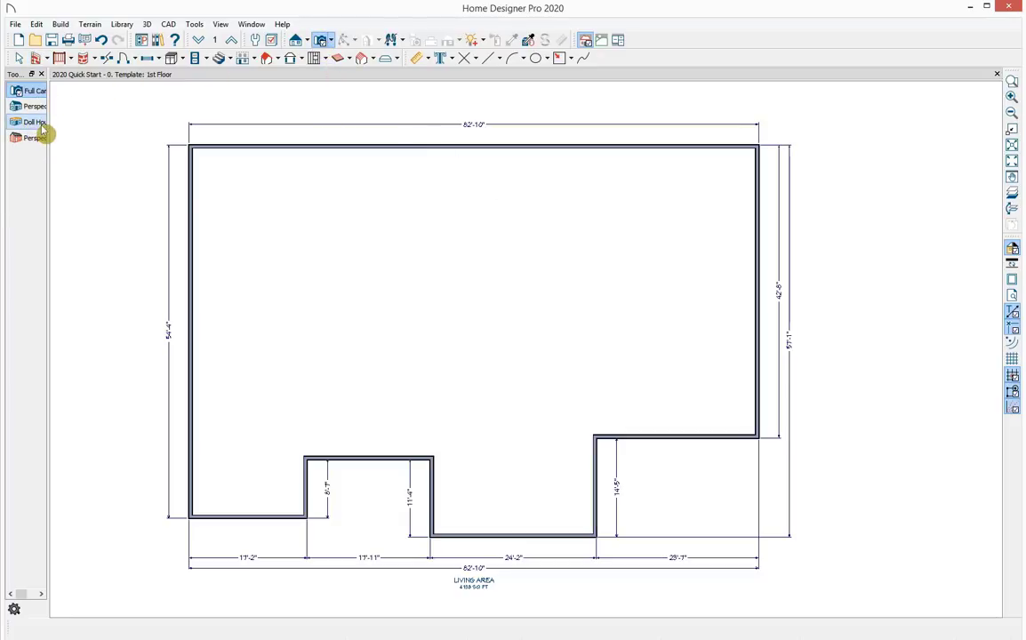
left_click(329, 41)
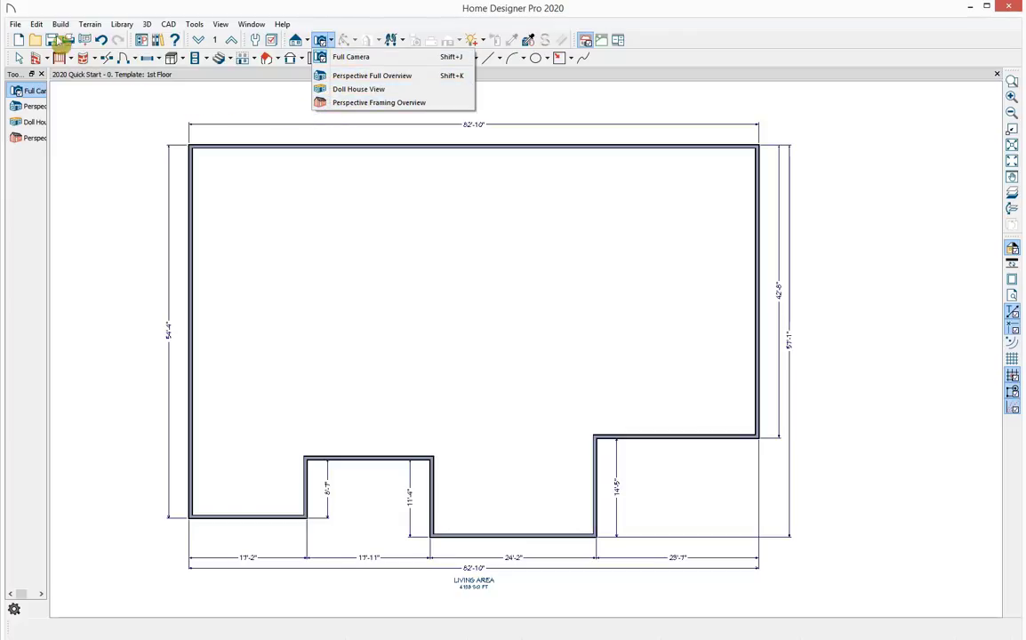
left_click(36, 24)
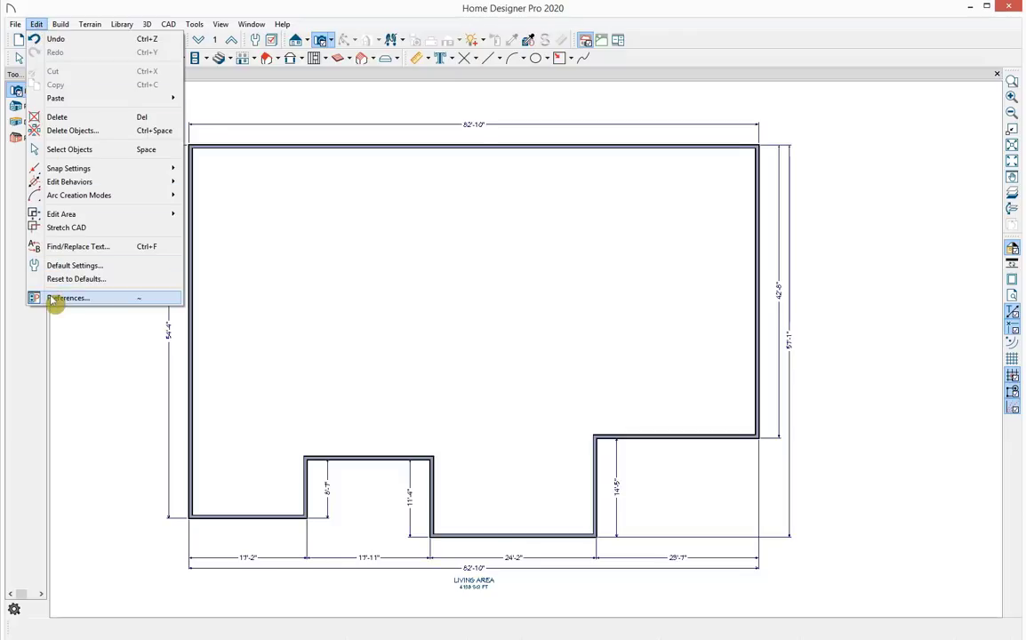
left_click(129, 330)
left_click(331, 44)
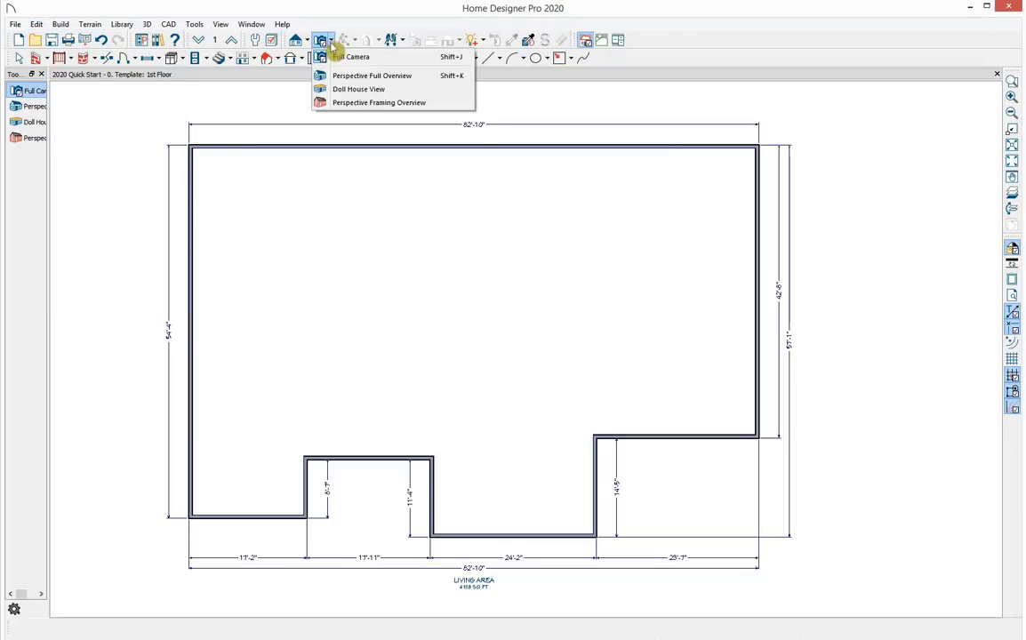
left_click(402, 91)
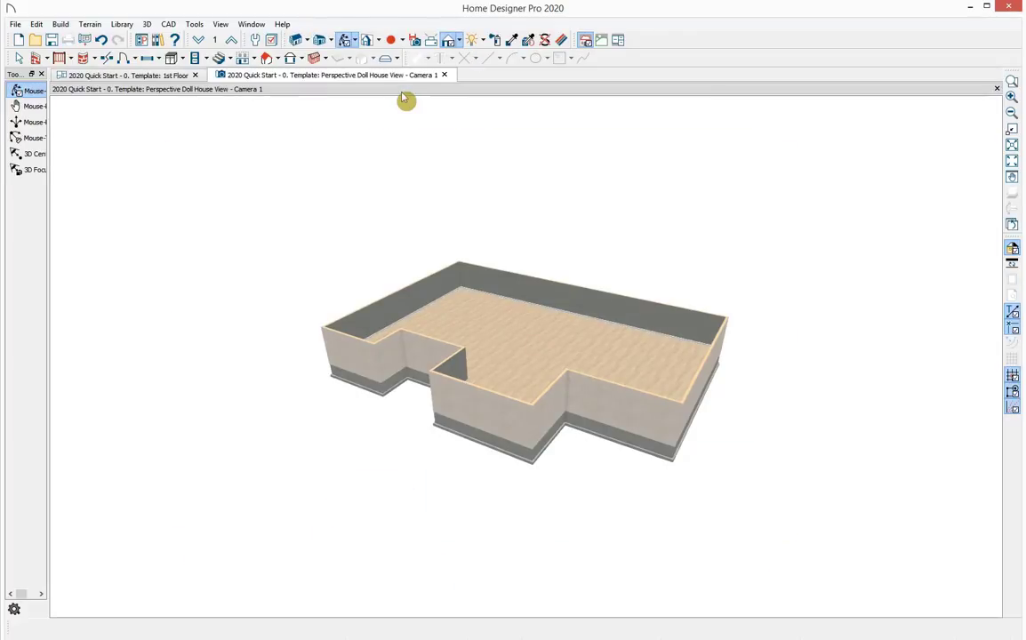
scroll(545, 350, "up", 3)
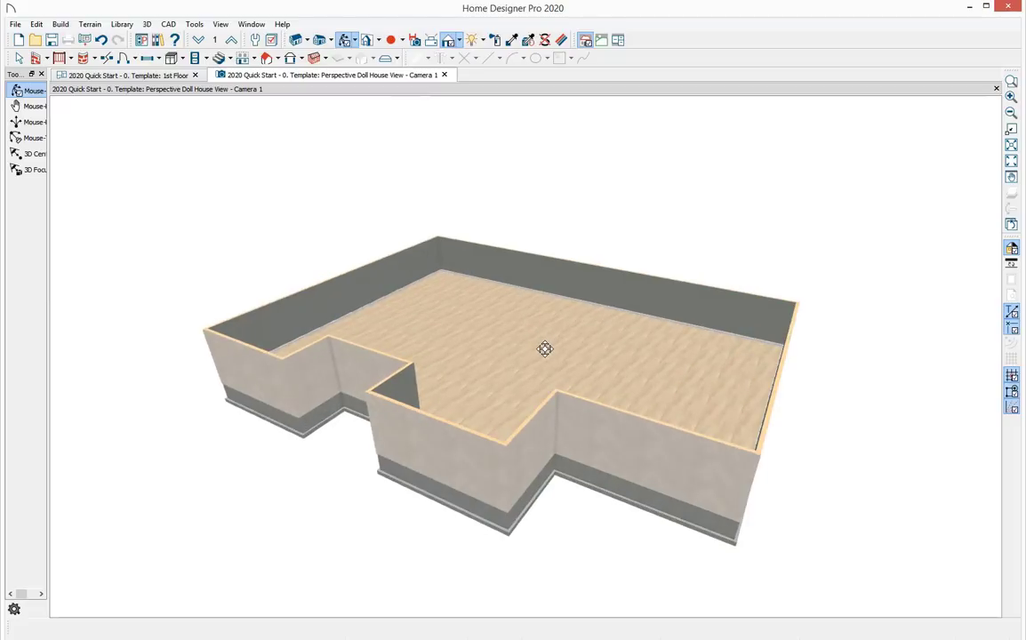
left_click_drag(551, 317, 490, 375)
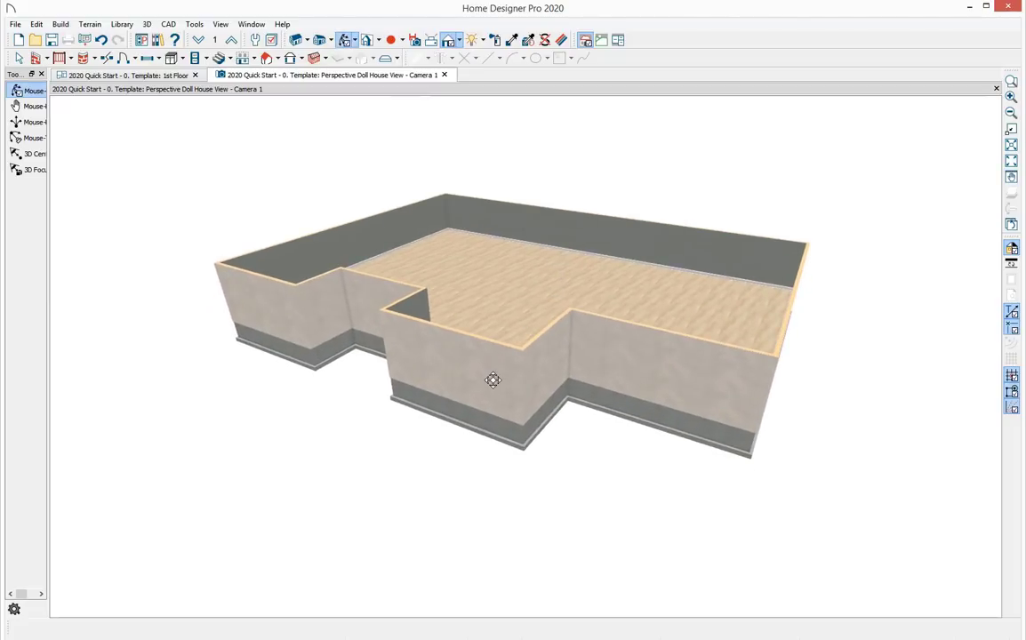
key("space")
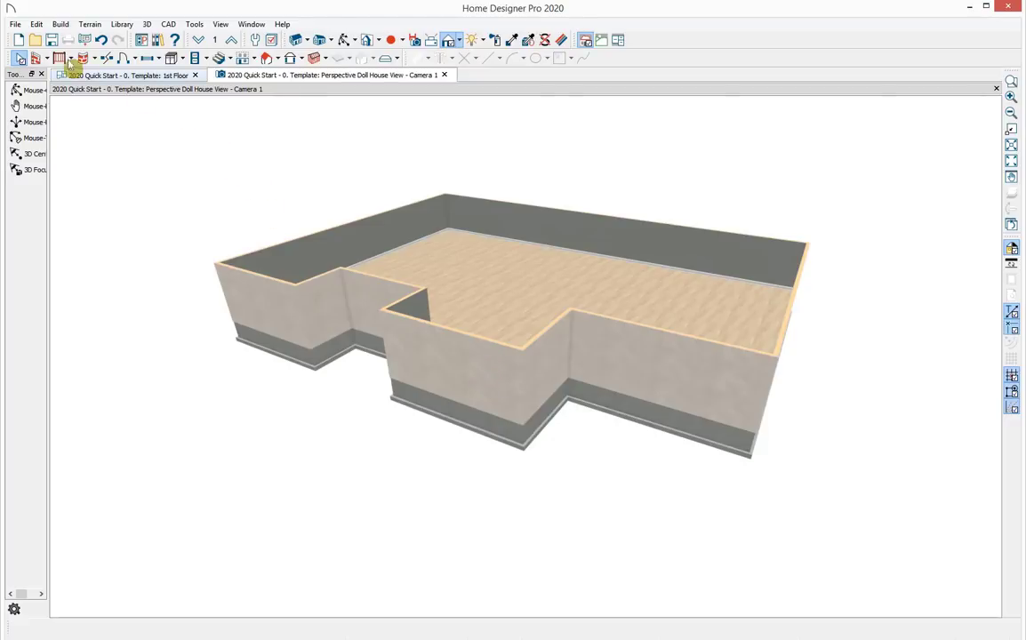
Step: Open the Exterior Wall defaults from the plan's Default Settings
left_click(36, 24)
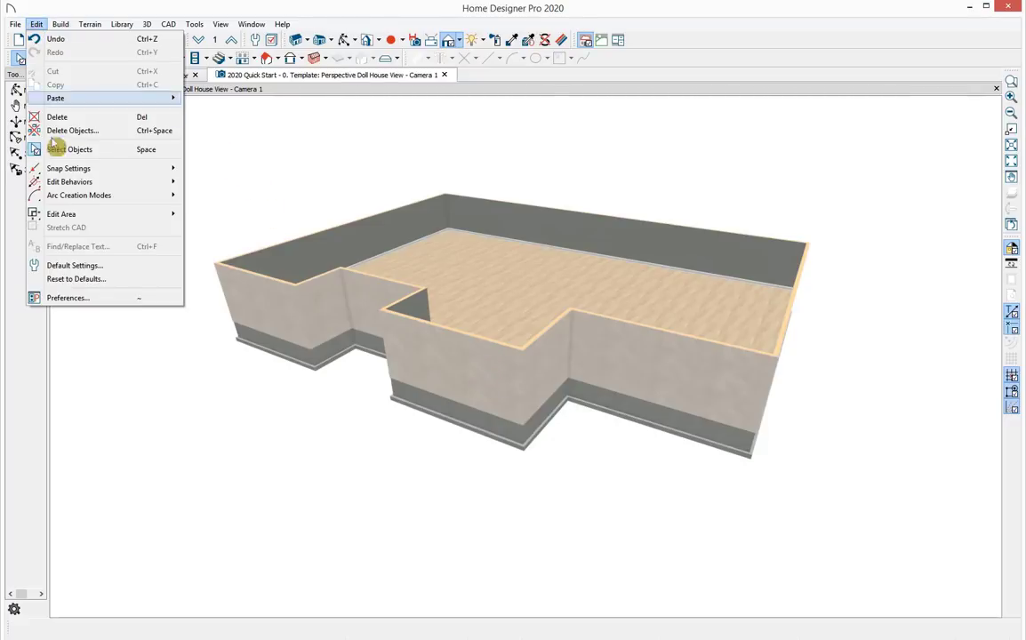
left_click(100, 266)
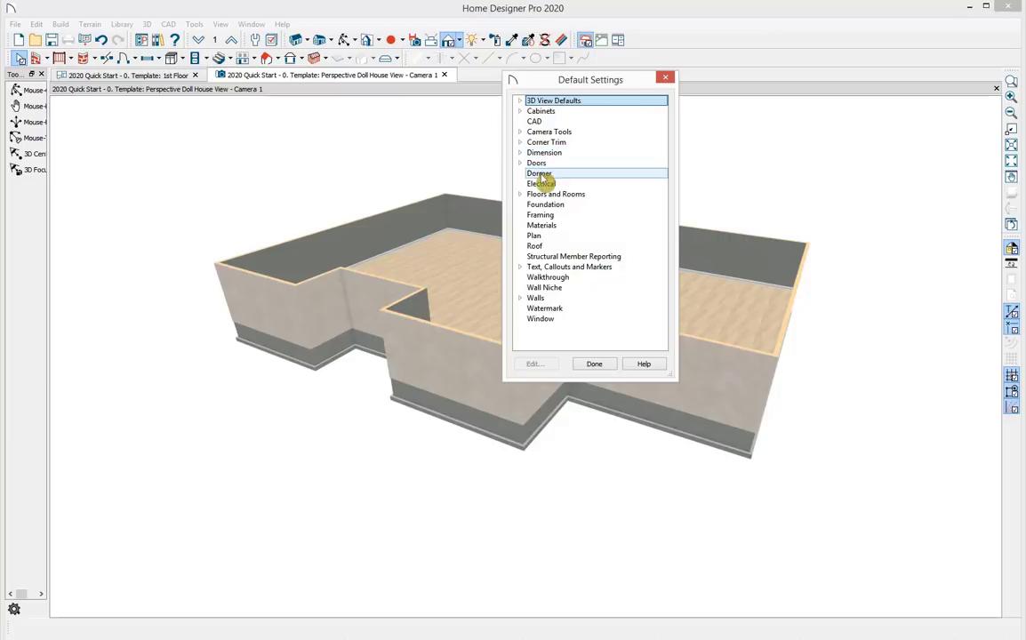
left_click(521, 299)
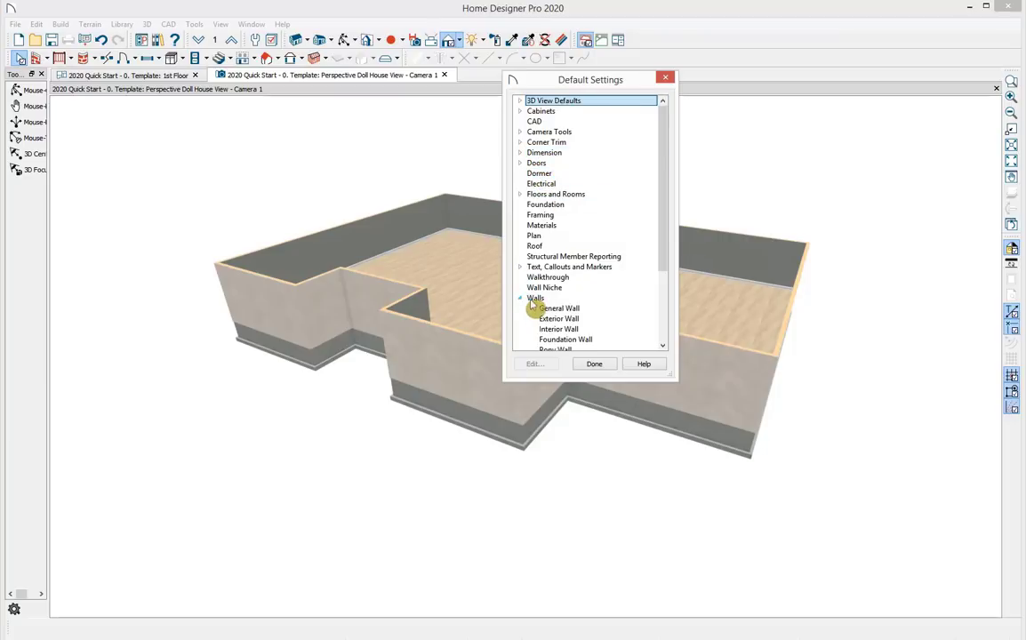
left_click(555, 320)
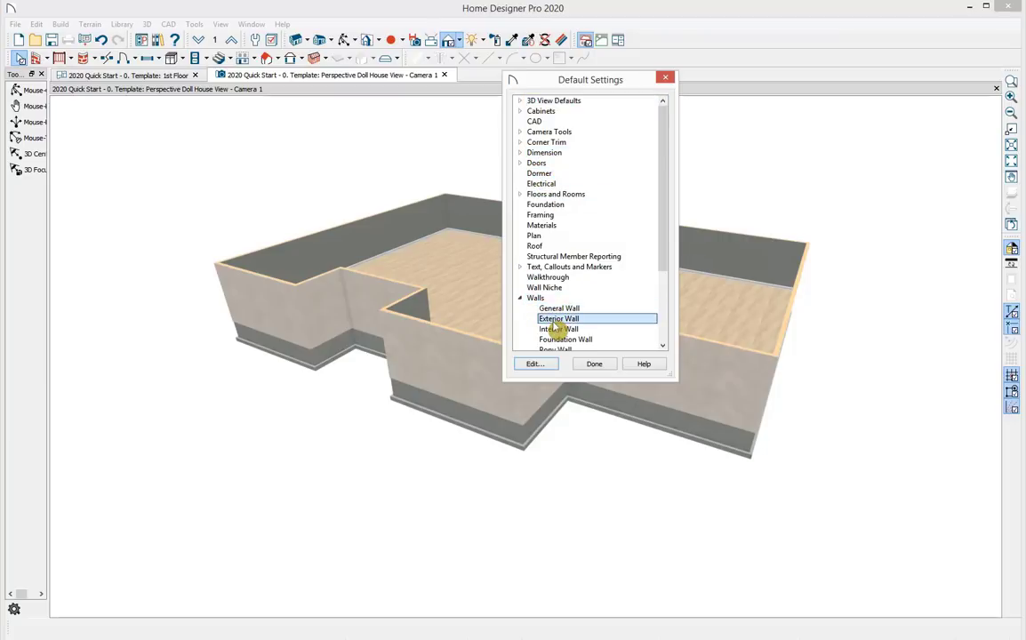
left_click(539, 364)
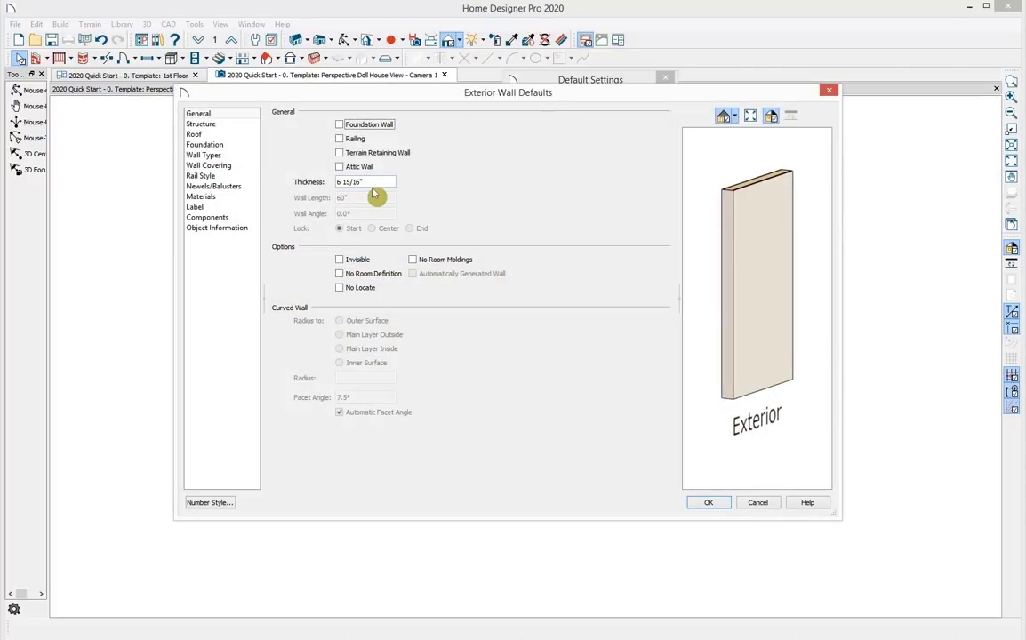
Step: Review the wall types available for the Exterior Wall defaults, keeping Siding-6 selected
left_click(221, 158)
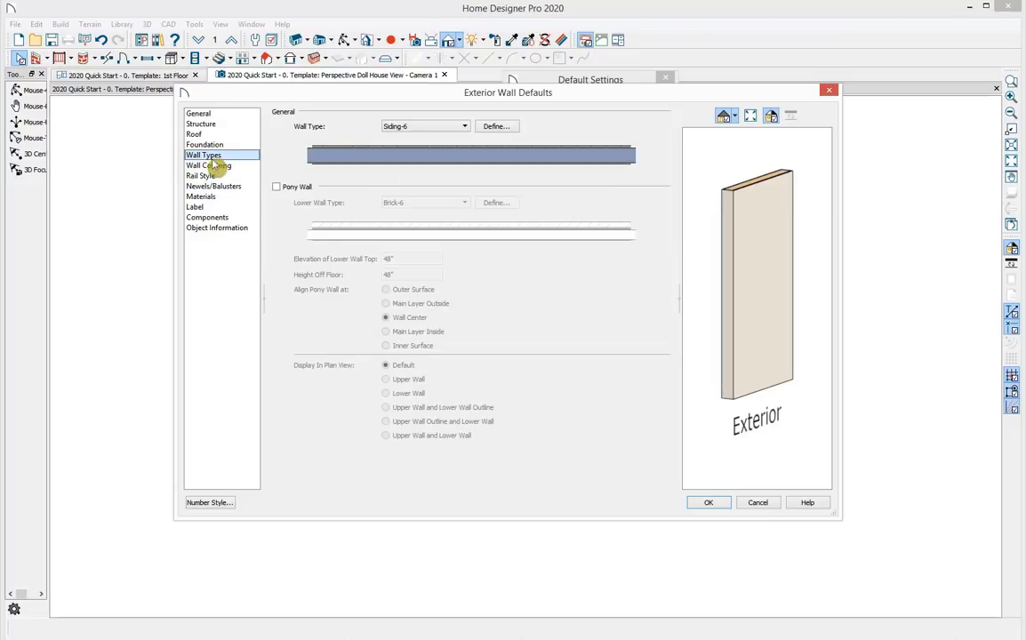
left_click(428, 134)
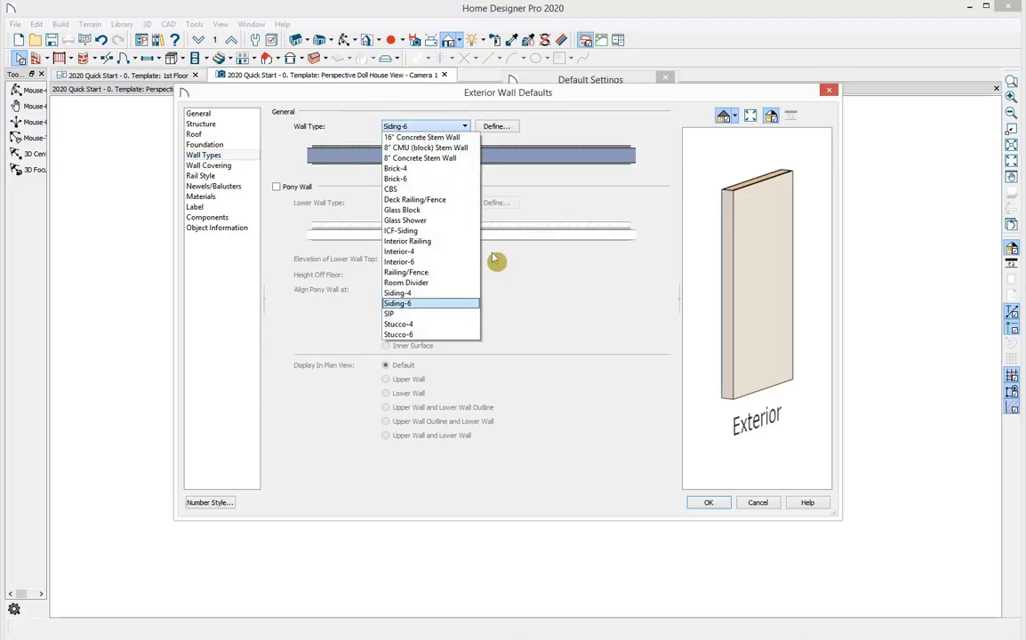
left_click(444, 128)
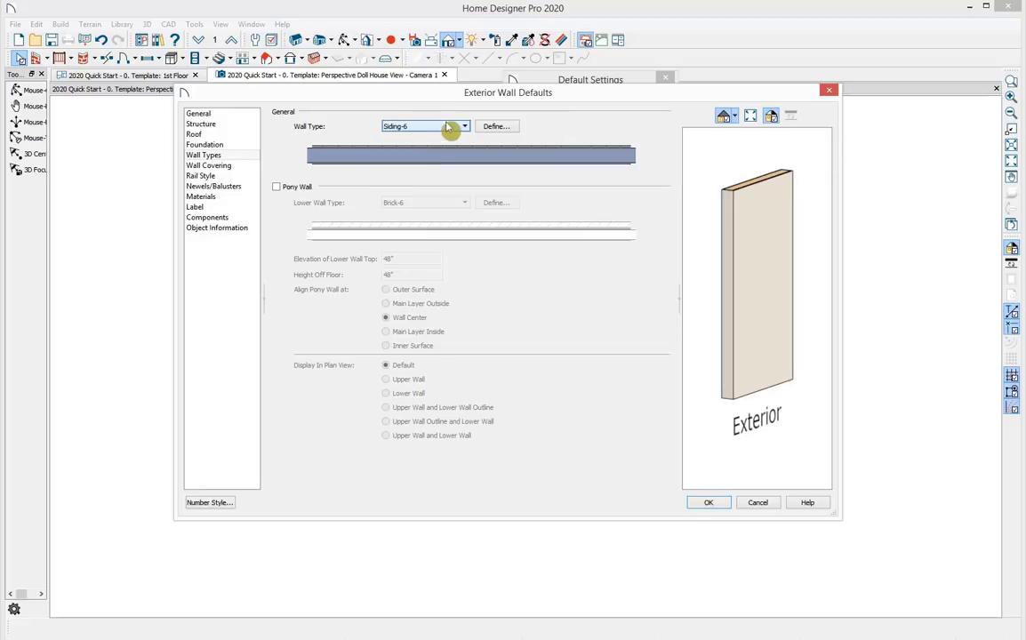
Step: Examine the Housewrap and OSB-Hrz layers in the Siding-6 wall type definition and close all the default settings
left_click(514, 130)
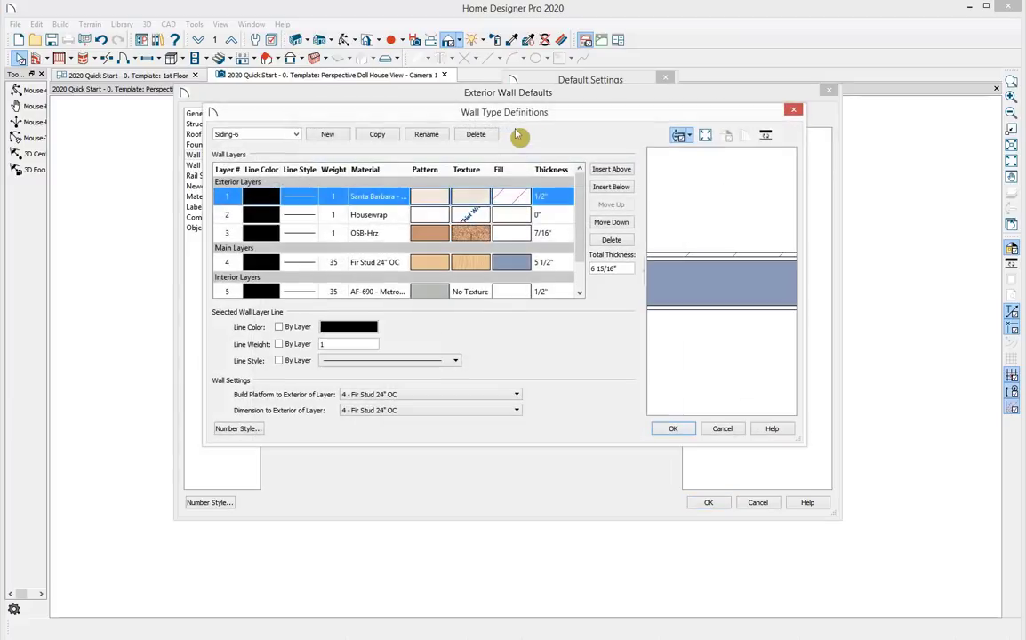
left_click(377, 215)
left_click(378, 234)
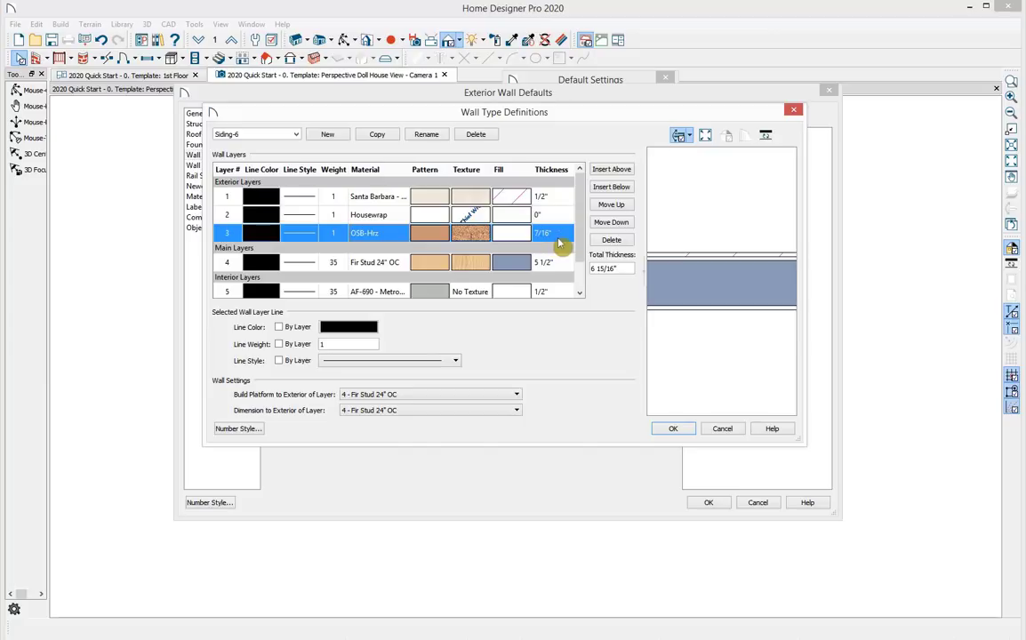
left_click(791, 113)
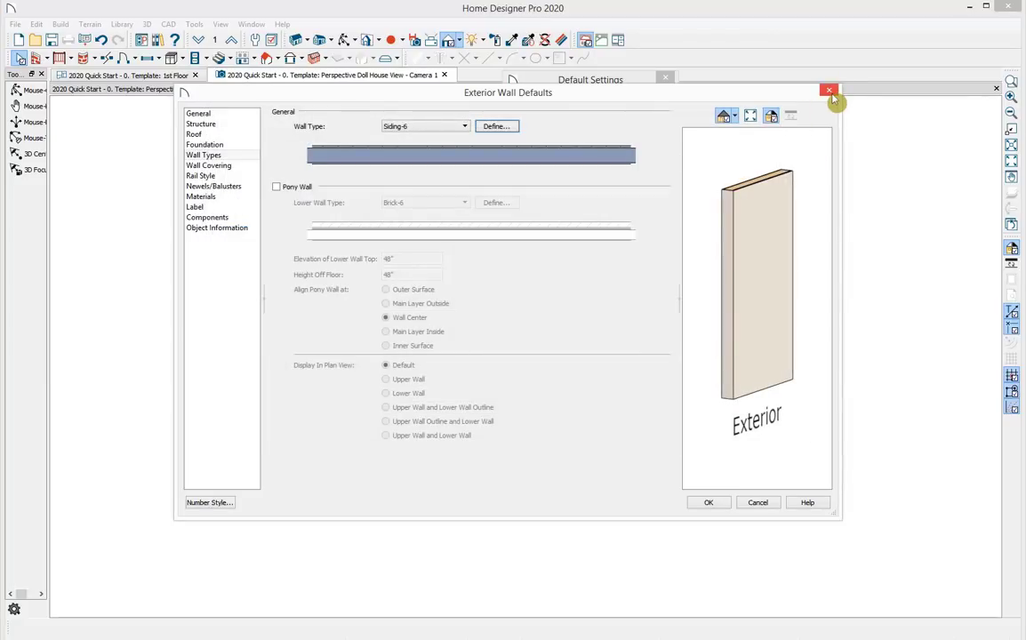
left_click(831, 93)
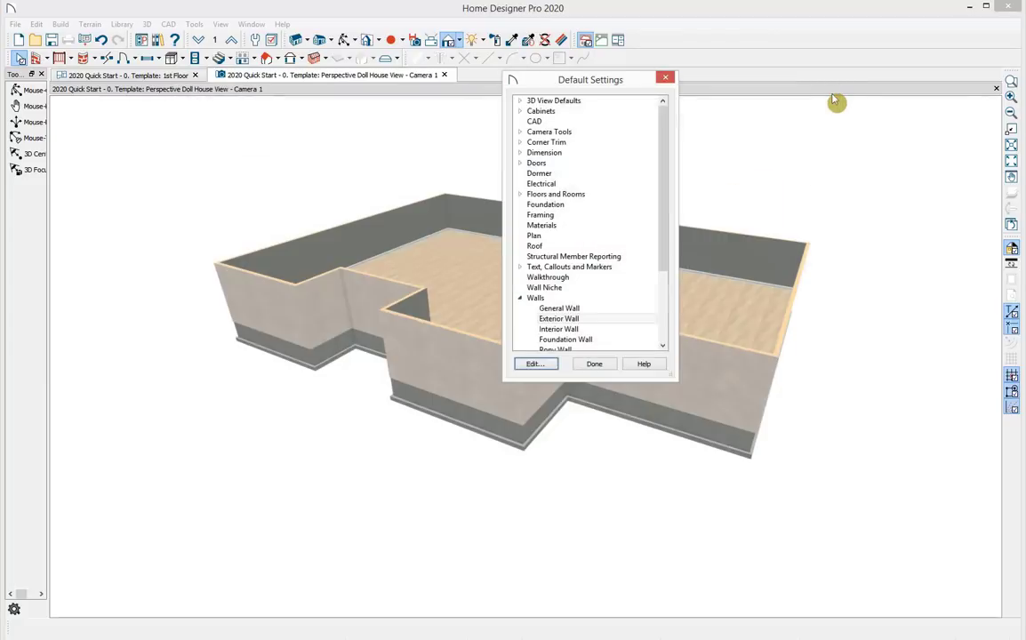
left_click(595, 365)
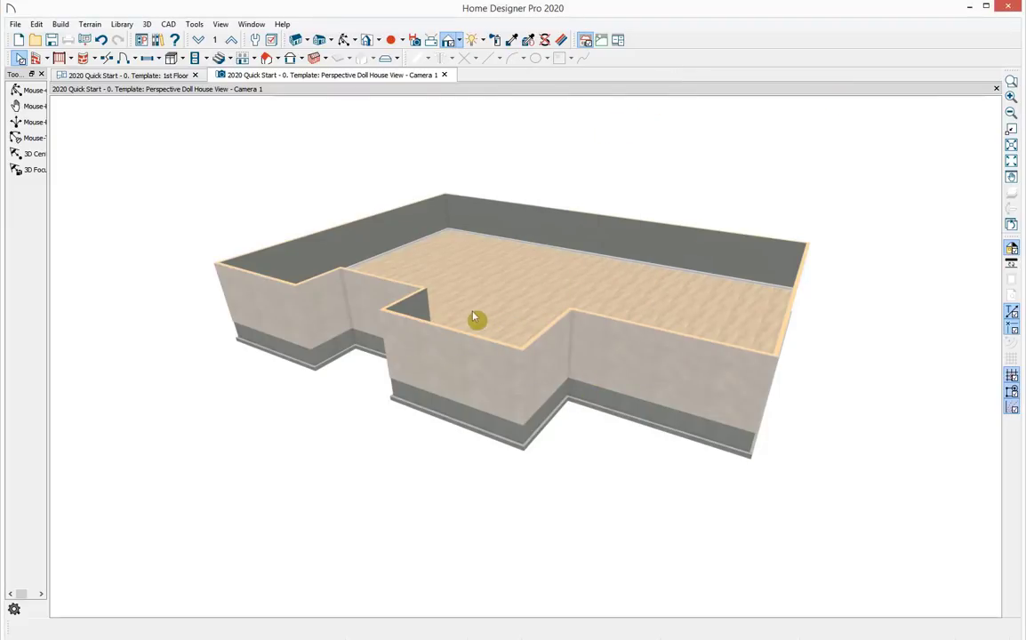
Step: Orbit and pan the Doll House View to inspect the exterior walls from several angles
left_click(352, 42)
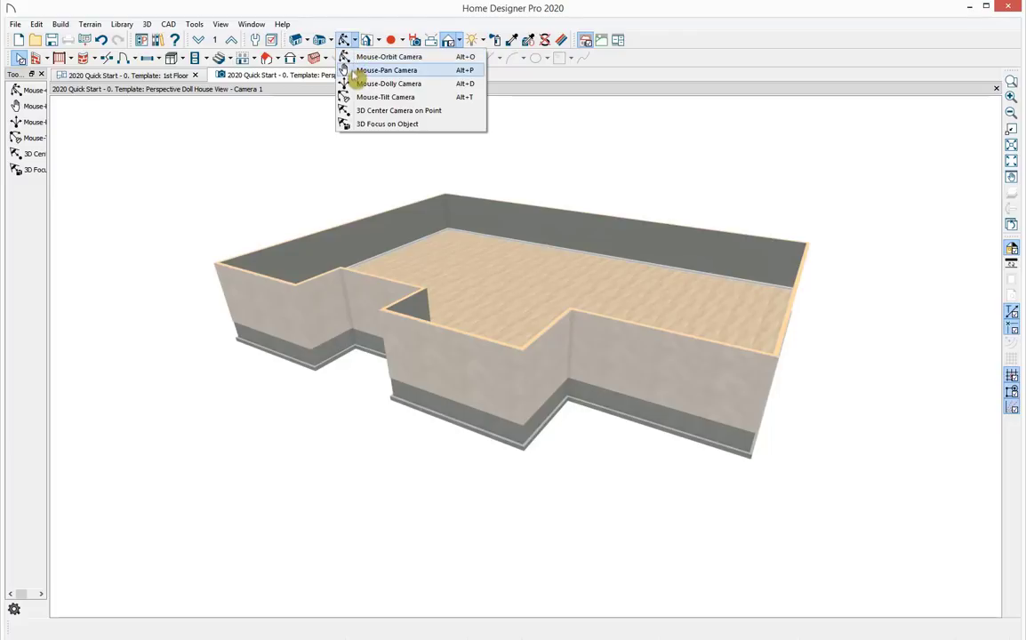
left_click(352, 43)
left_click(343, 41)
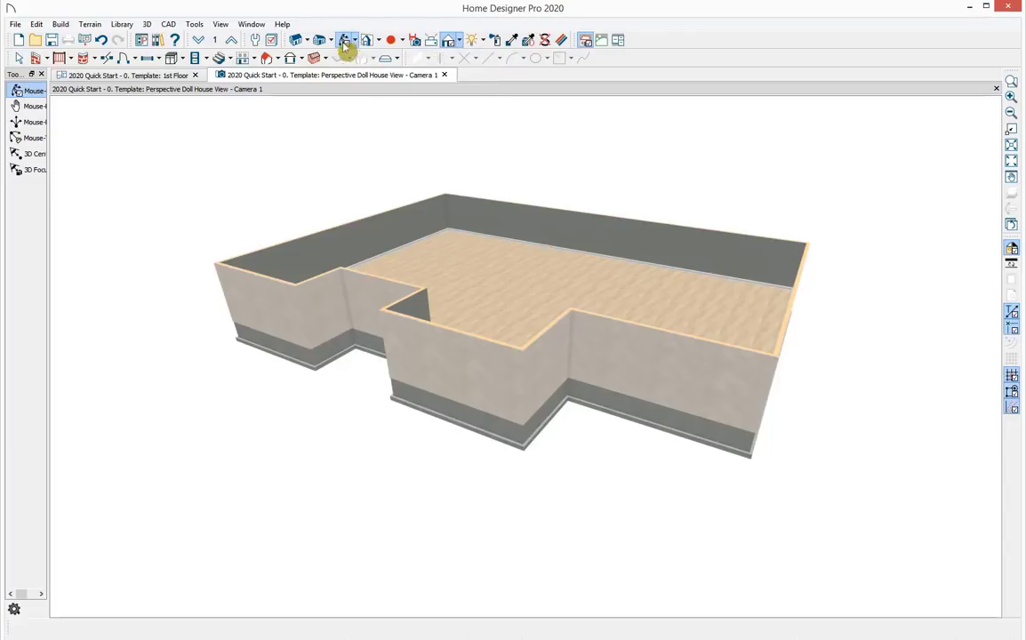
left_click_drag(445, 312, 348, 285)
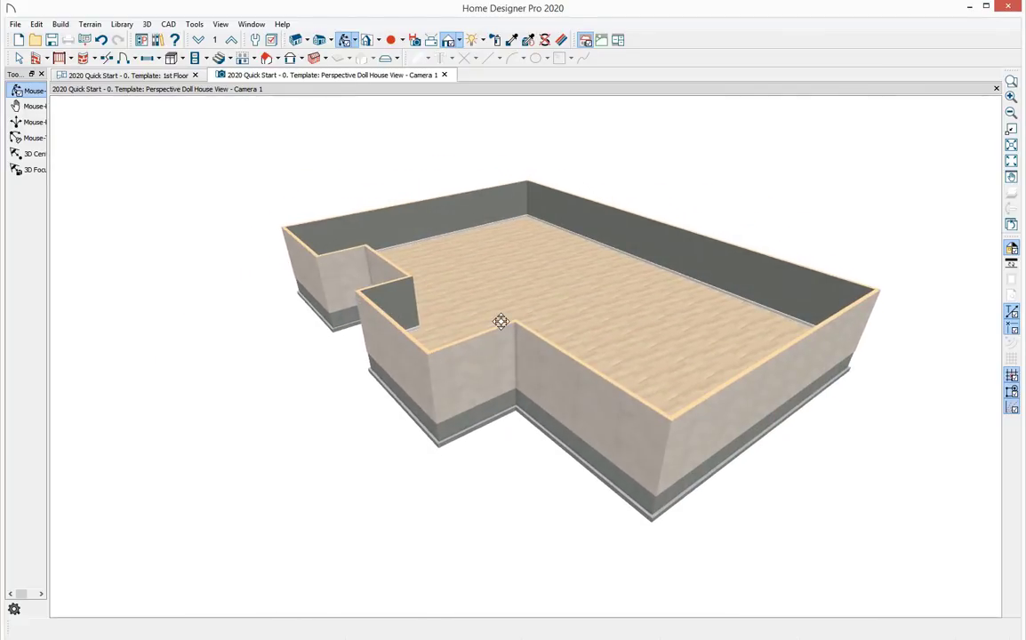
left_click_drag(500, 321, 538, 318)
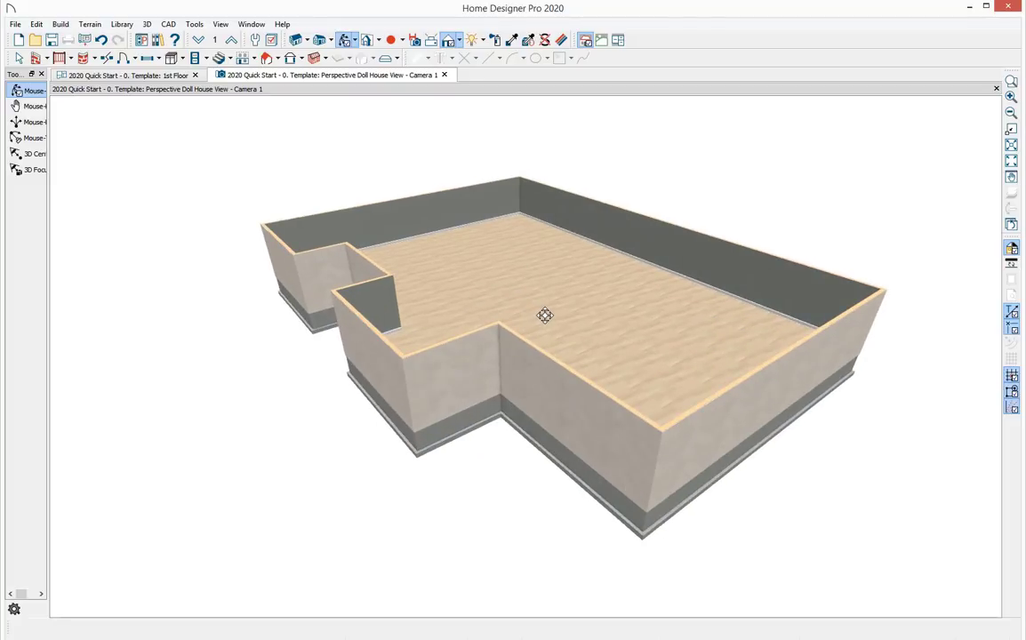
middle_click_drag(485, 304, 455, 273)
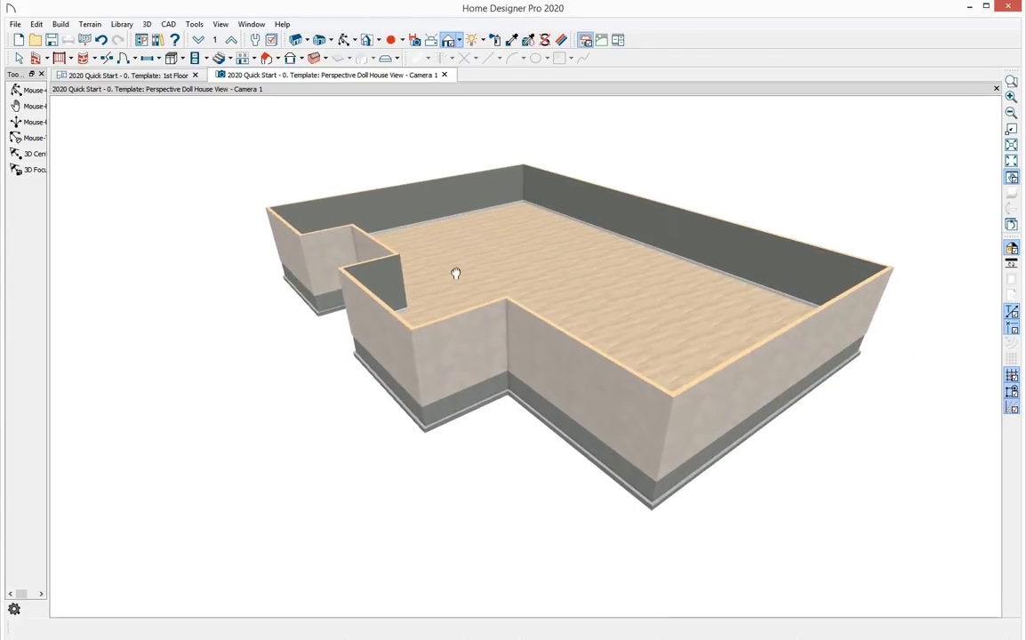
left_click_drag(455, 272, 484, 274)
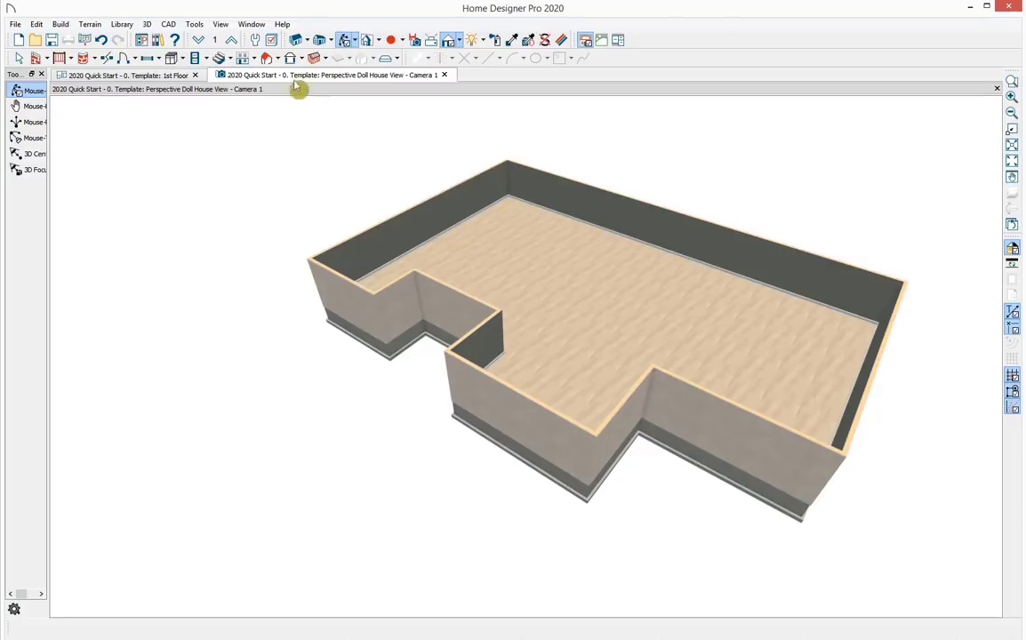
Step: Place the Doll House View beside the 1st Floor plan so that both views are tiled side by side
left_click(251, 25)
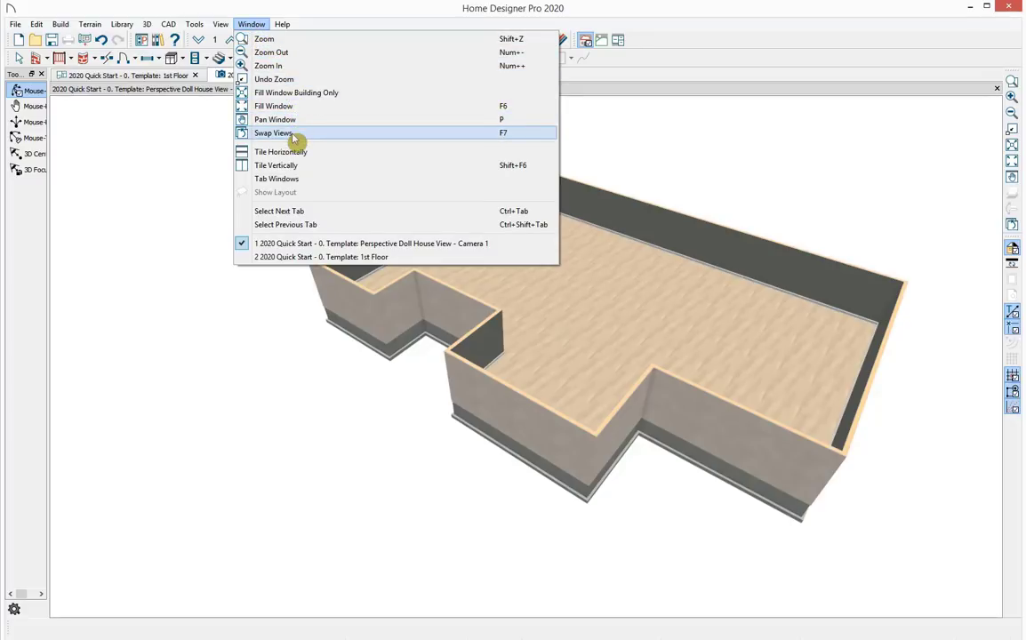
left_click(335, 180)
left_click(323, 89)
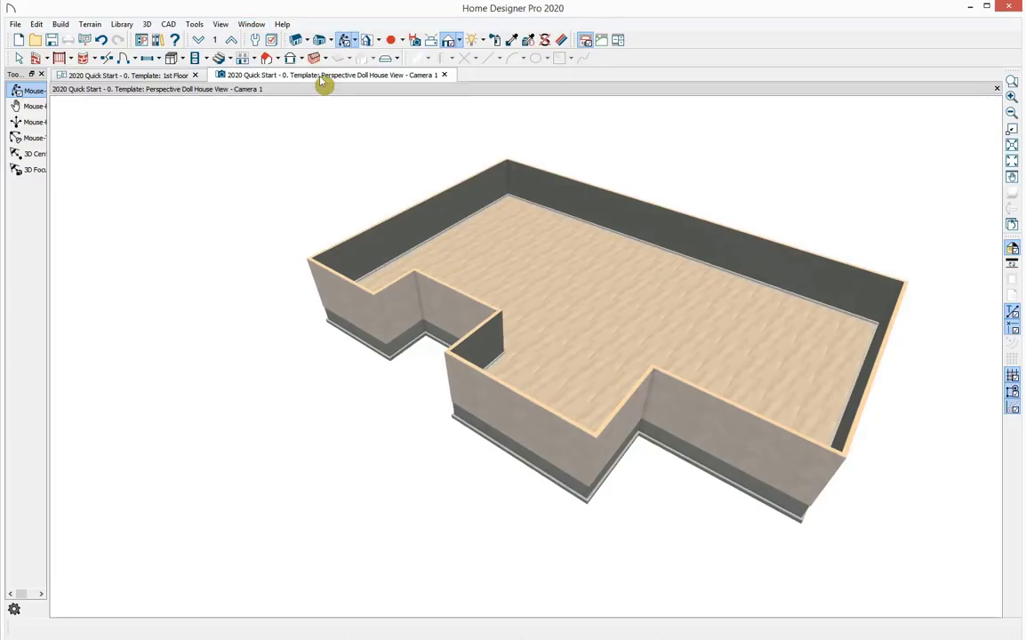
left_click_drag(322, 78, 732, 131)
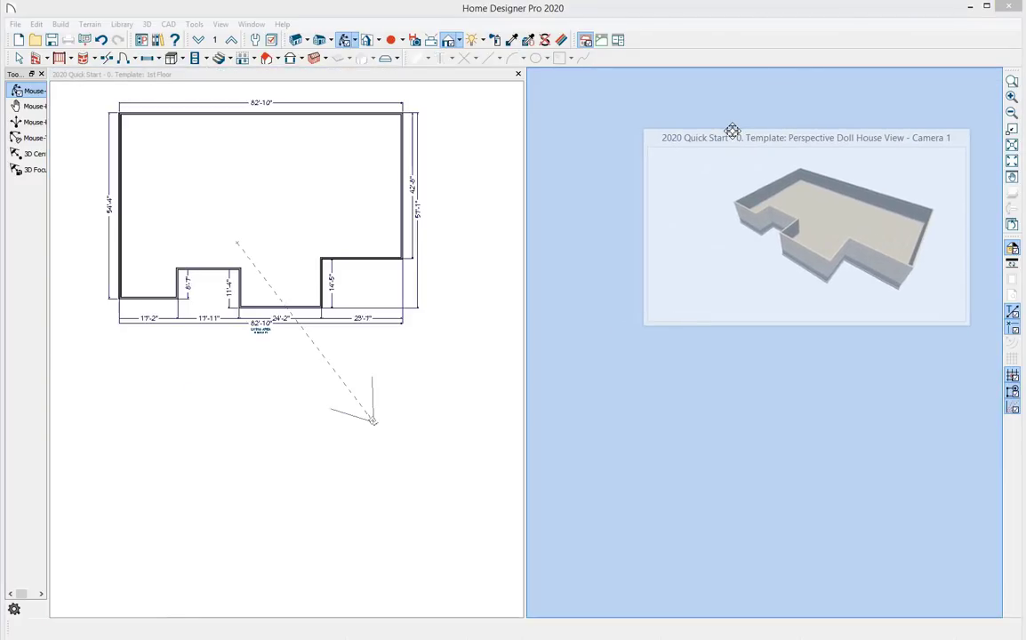
left_click_drag(731, 131, 528, 192)
scroll(272, 195, "up", 5)
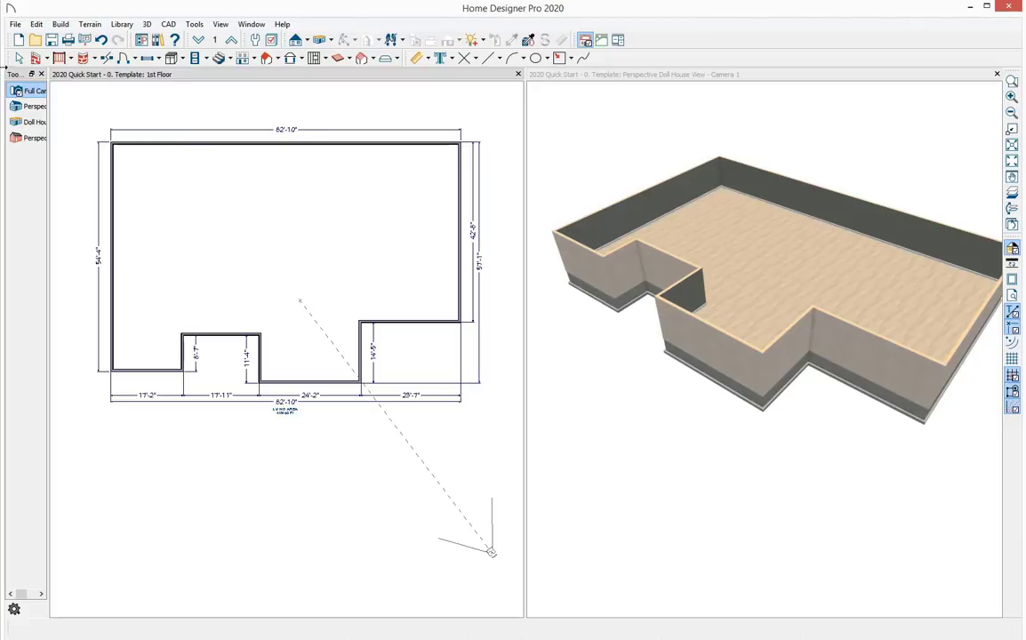
Step: Move the plan's right exterior wall by setting the overall building width to 76'
left_click(18, 58)
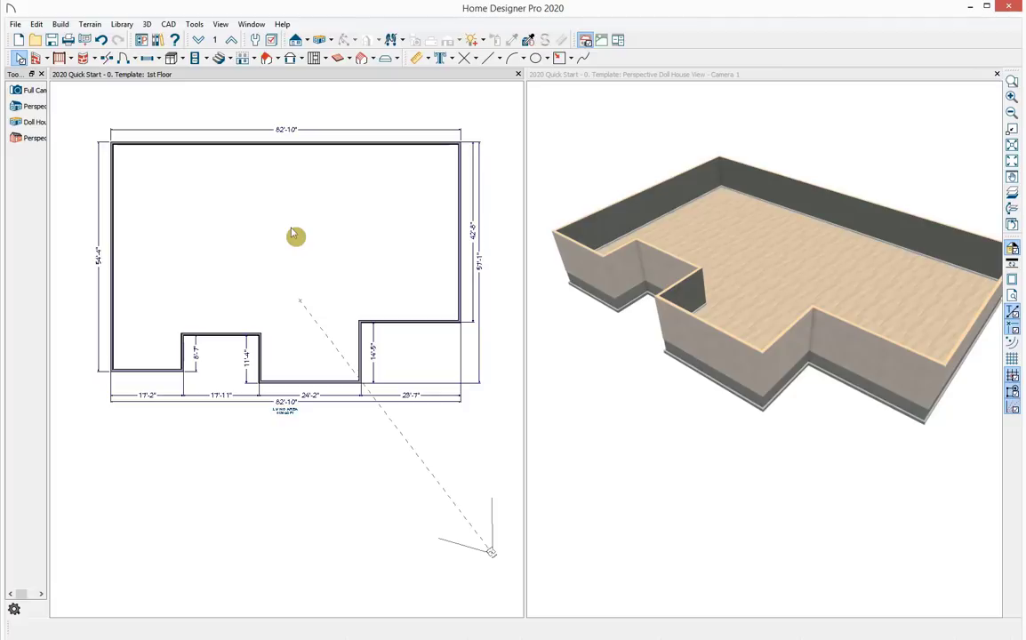
left_click(460, 211)
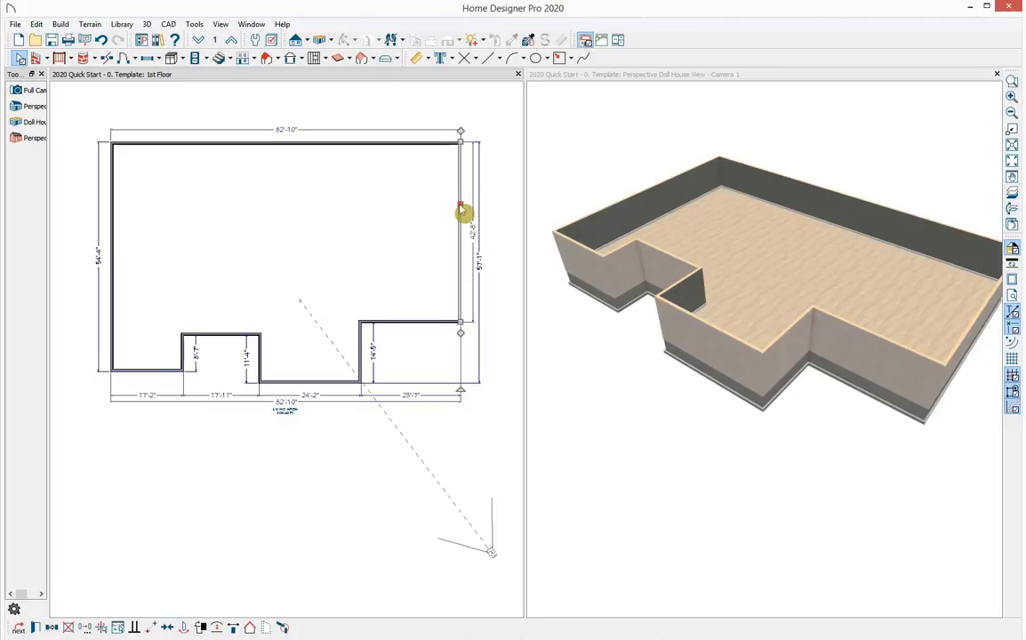
left_click(284, 132)
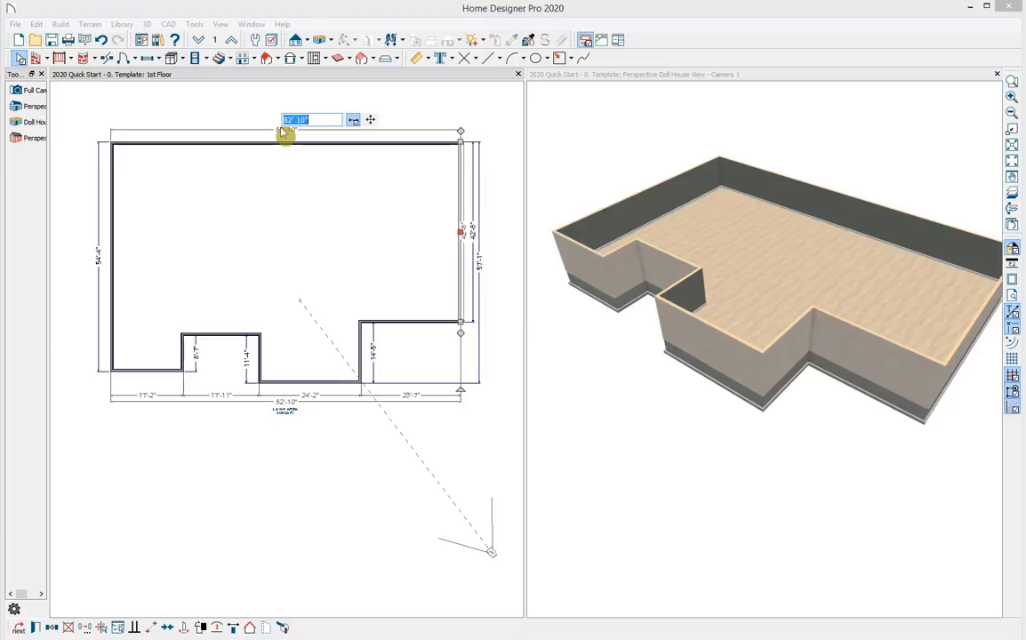
type("76")
key("Return")
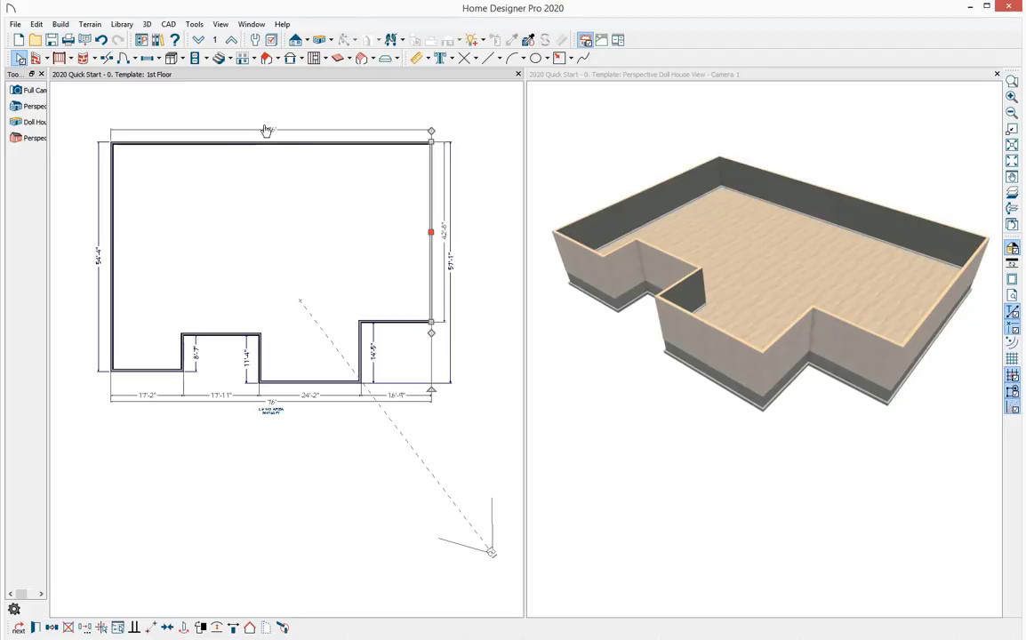
Step: Set the right side of the plan to 41' deep and the front wall section adjoining it to 30' wide
left_click(395, 323)
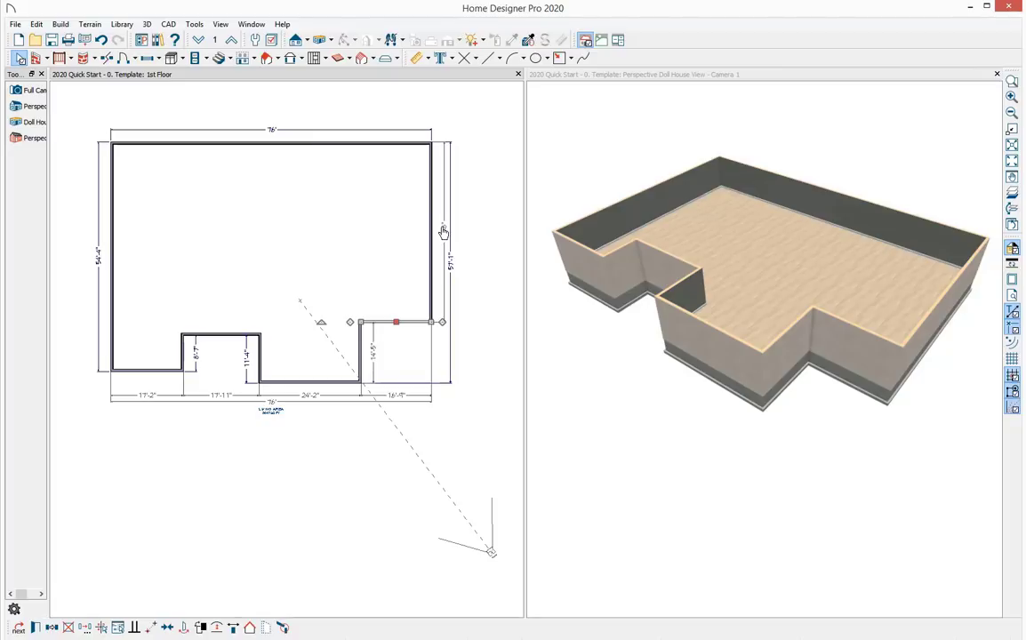
left_click(444, 232)
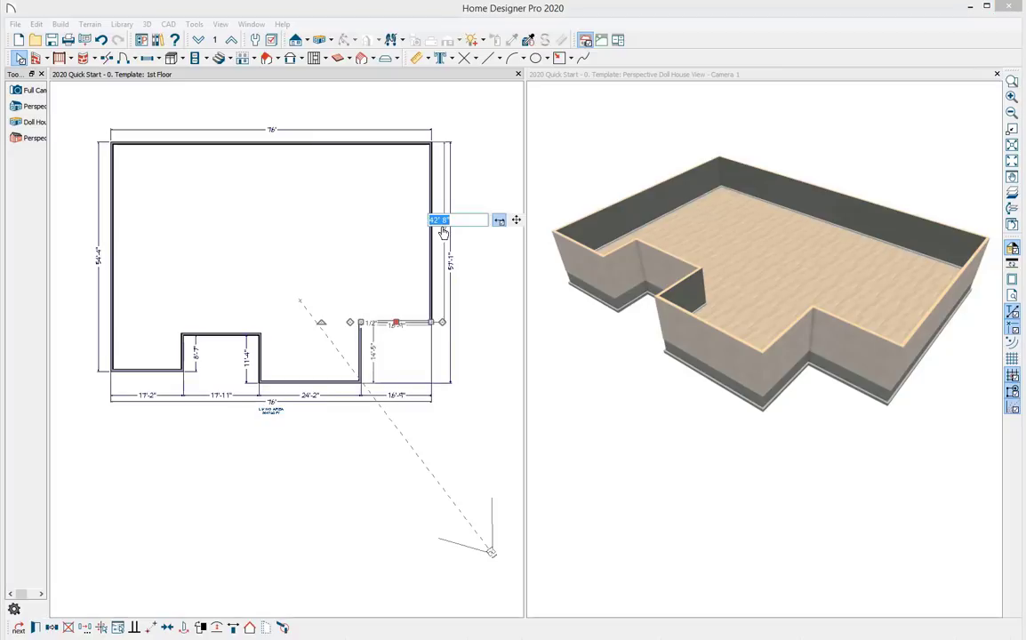
type("41")
key("Return")
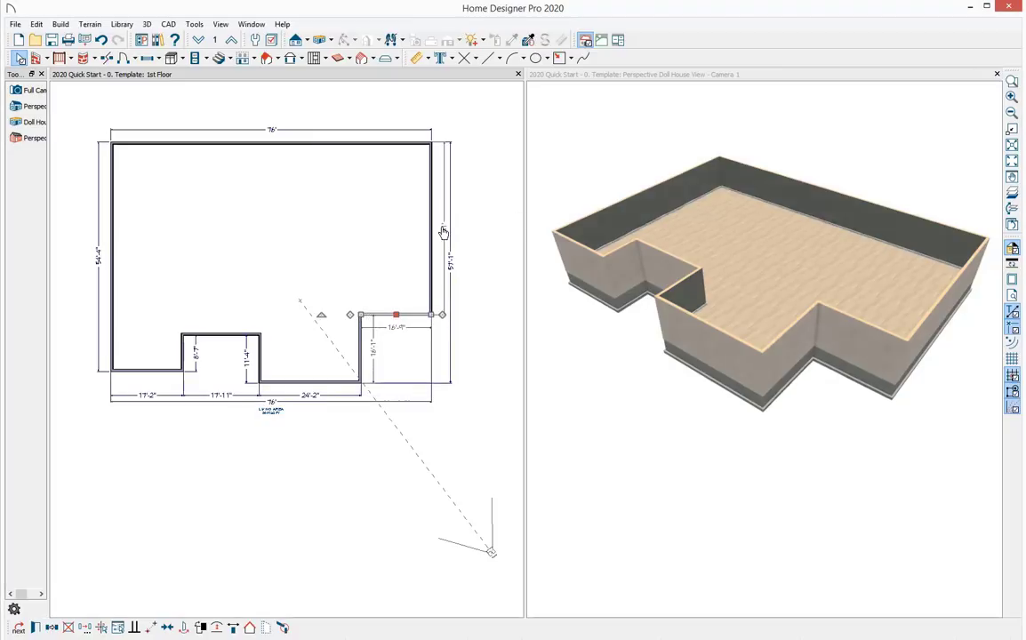
left_click(361, 353)
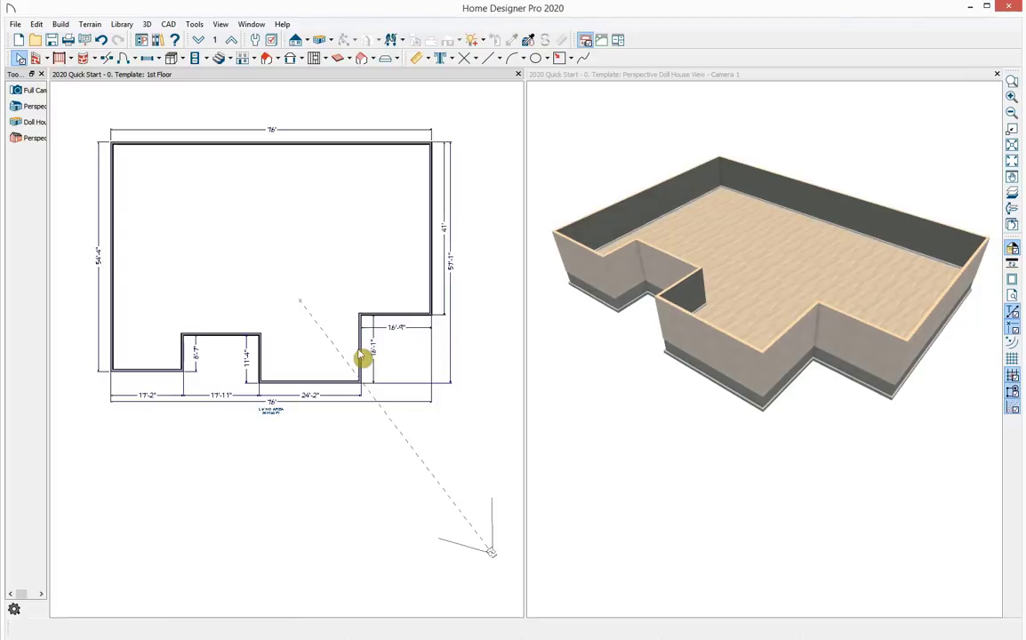
left_click(403, 331)
type("30")
key("Return")
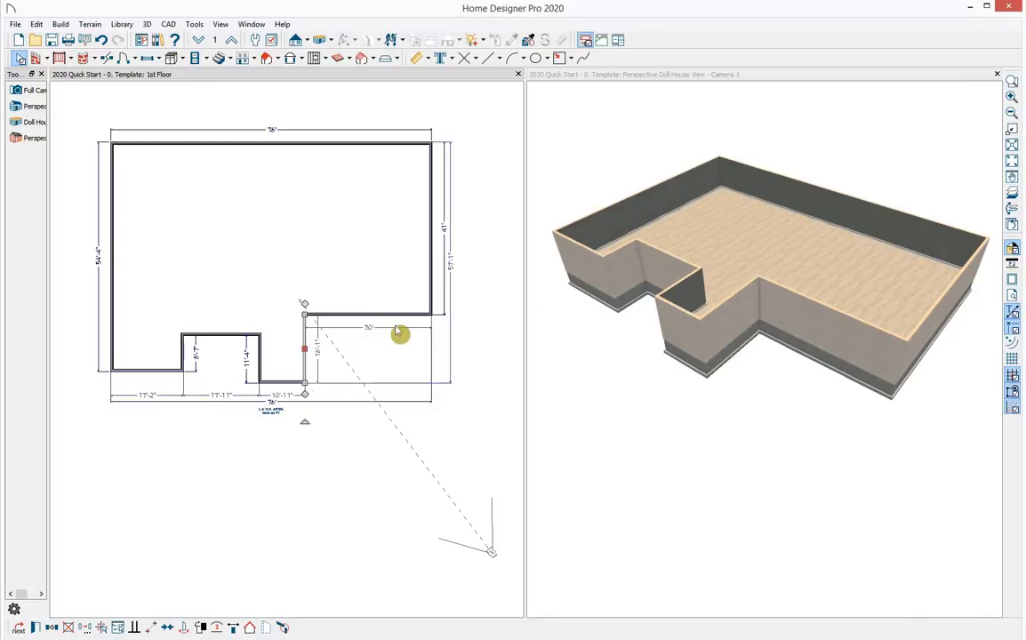
Step: Resize the front bump-out, making its right side 12' deep and its front wall 20' wide
left_click(304, 384)
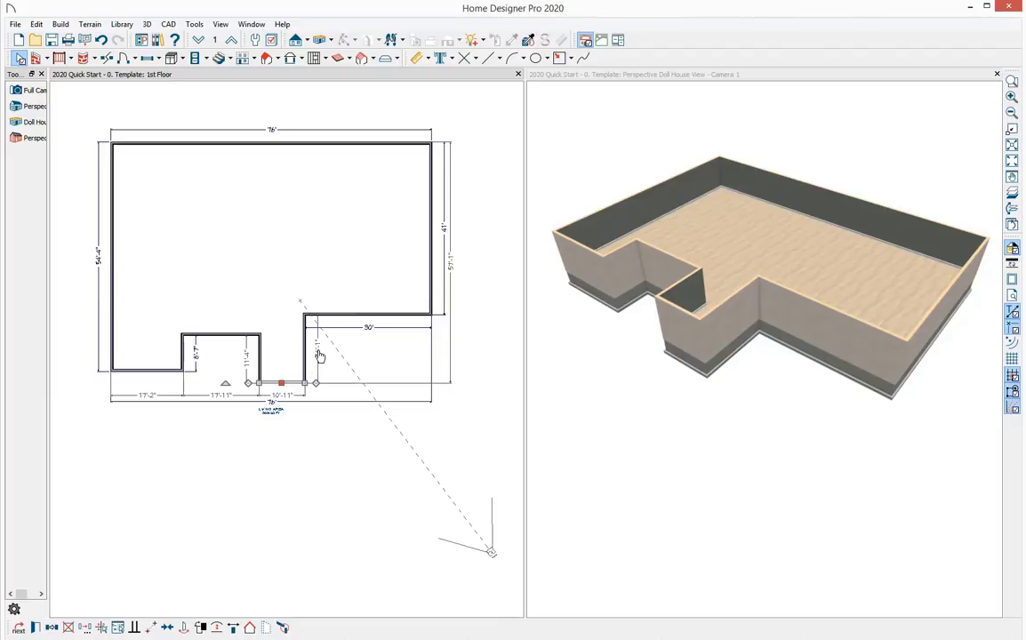
left_click(319, 354)
type("12")
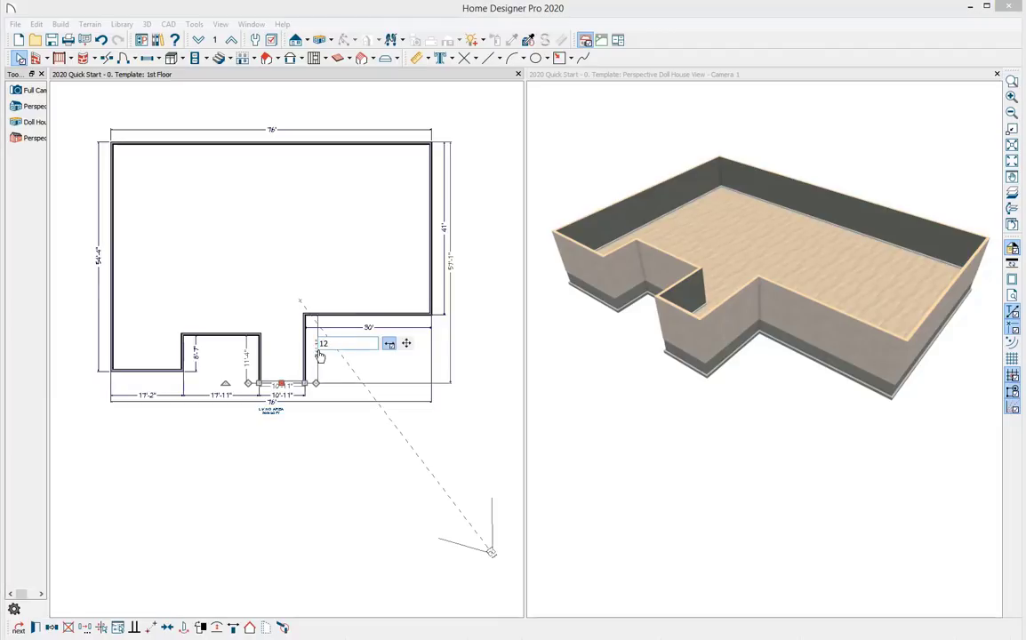
key("Return")
left_click(262, 359)
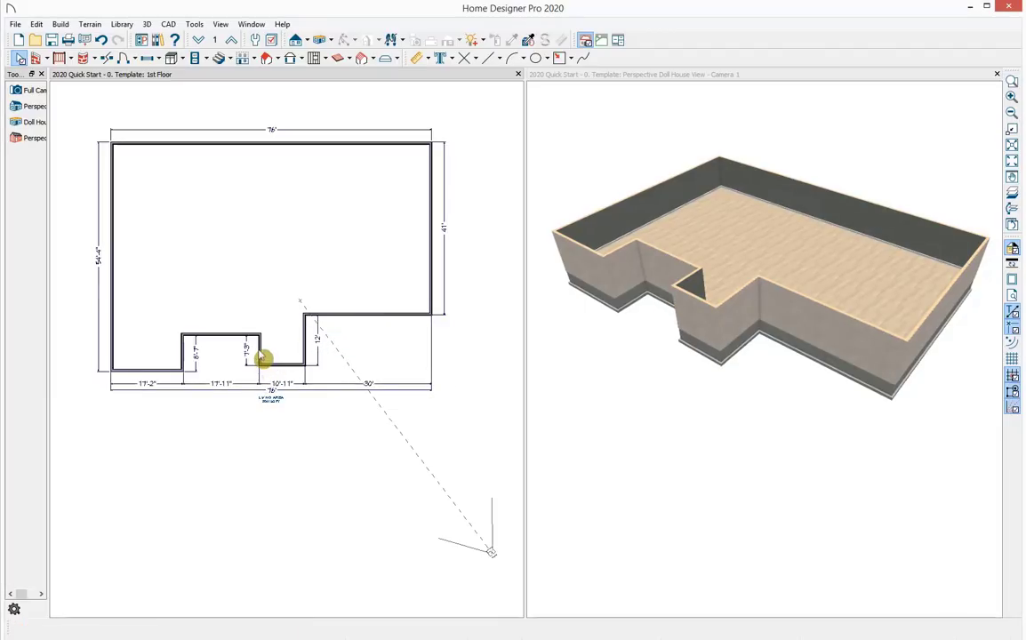
left_click(277, 383)
type("20")
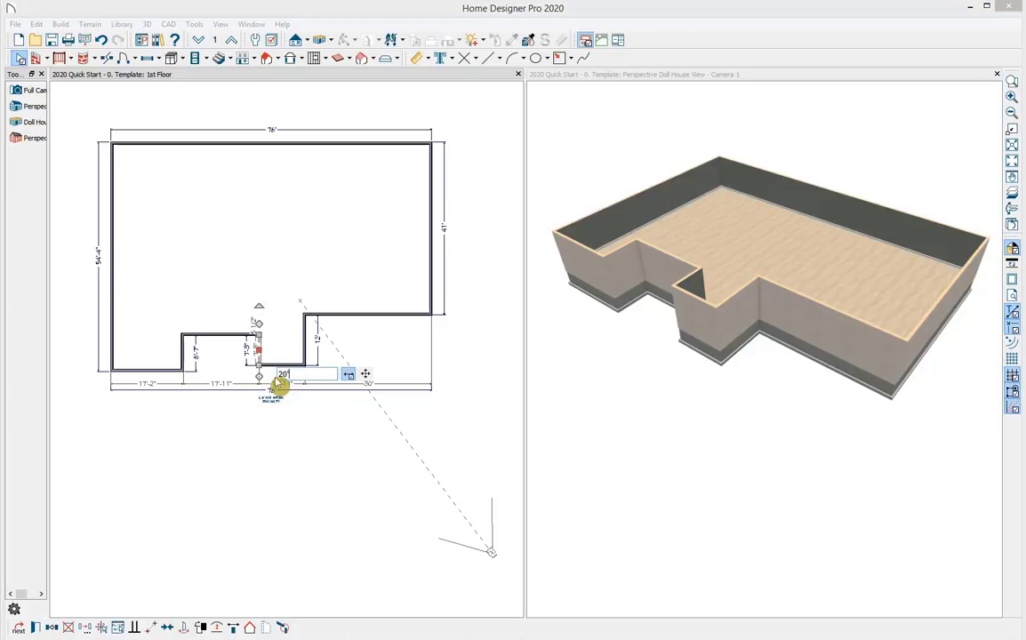
key("Return")
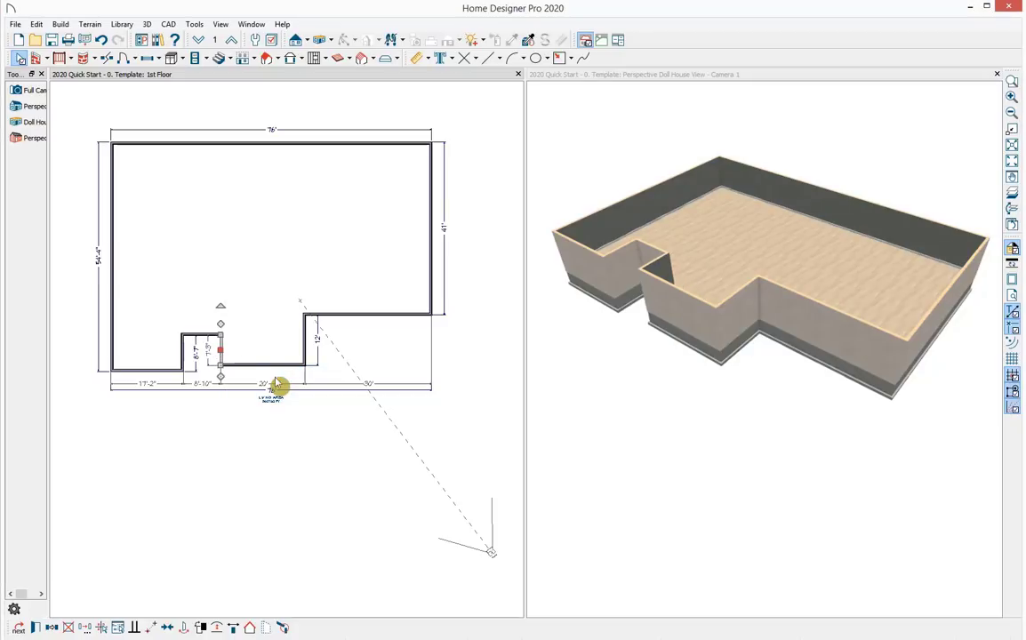
Step: Move the back wall of the front recess by setting the bump-out's left side to 10' deep
left_click(203, 339)
left_click(204, 339)
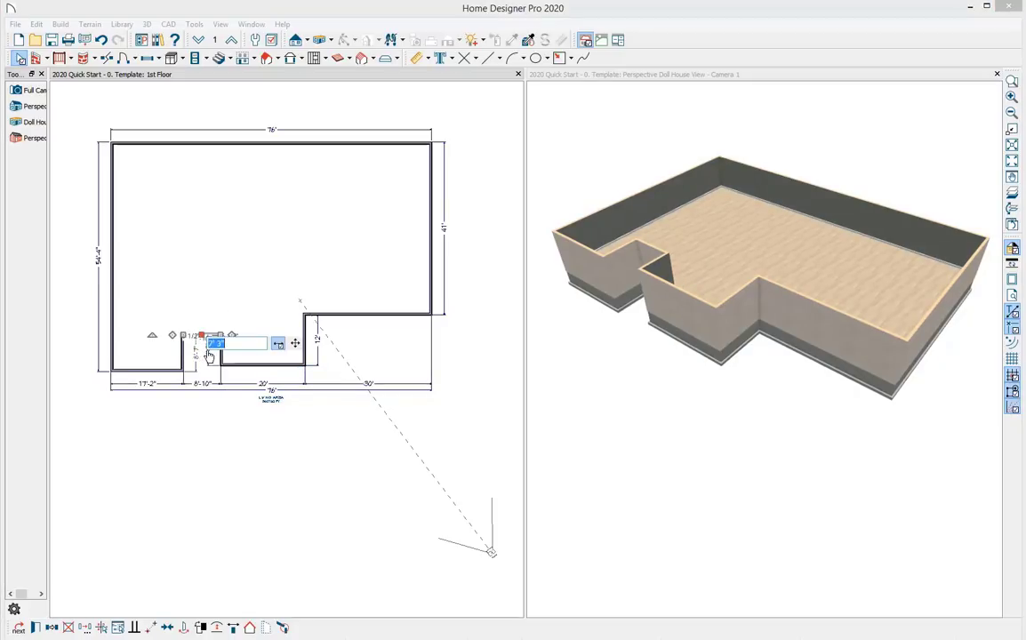
type("10")
key("Return")
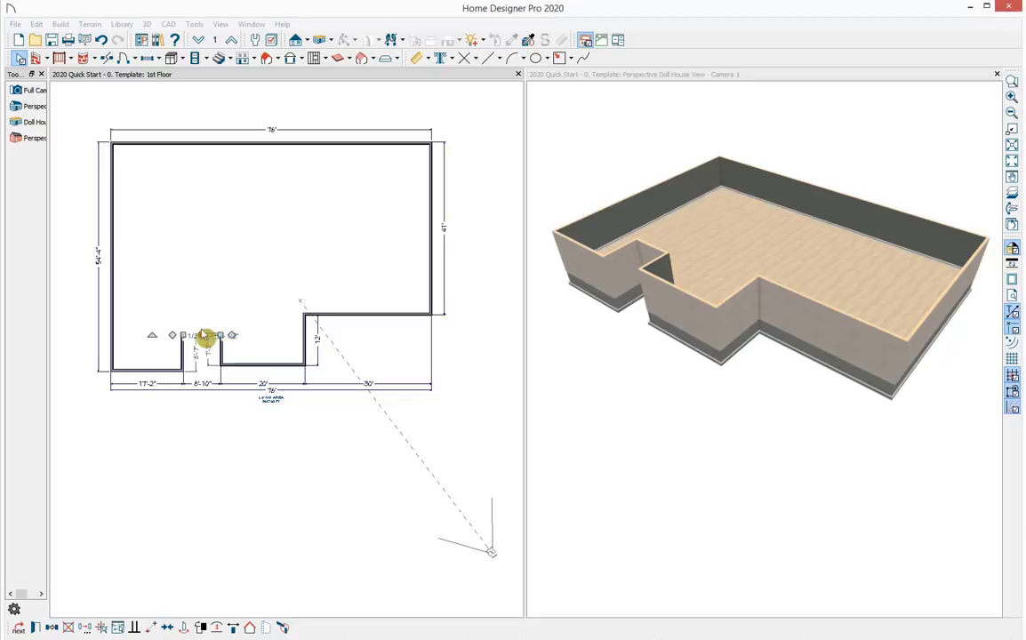
Step: Move the left side wall of the front recess by setting the recess width to 10'
left_click(186, 360)
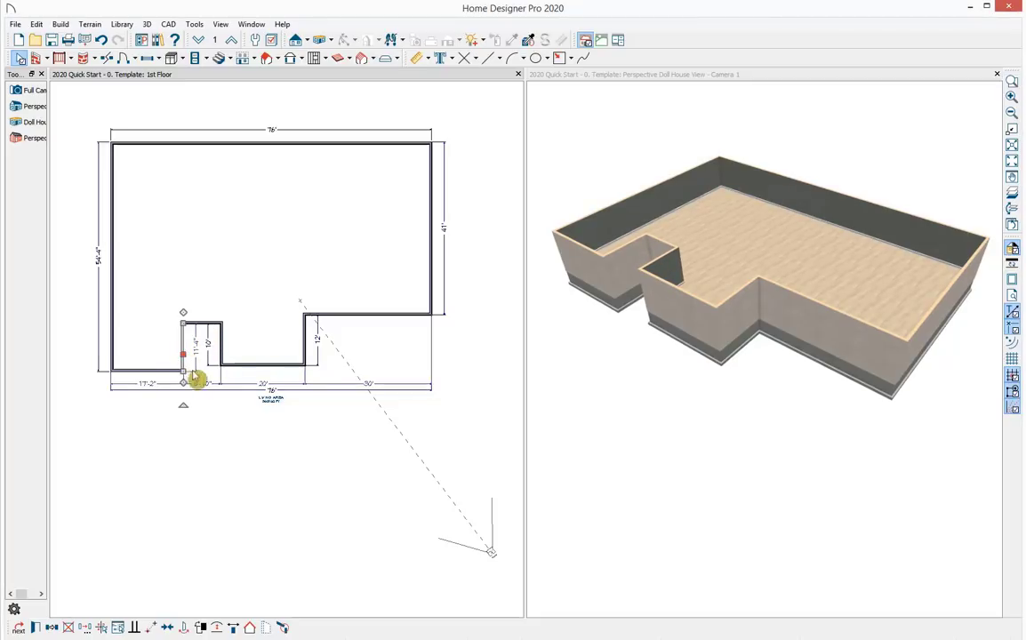
left_click(202, 384)
type("10")
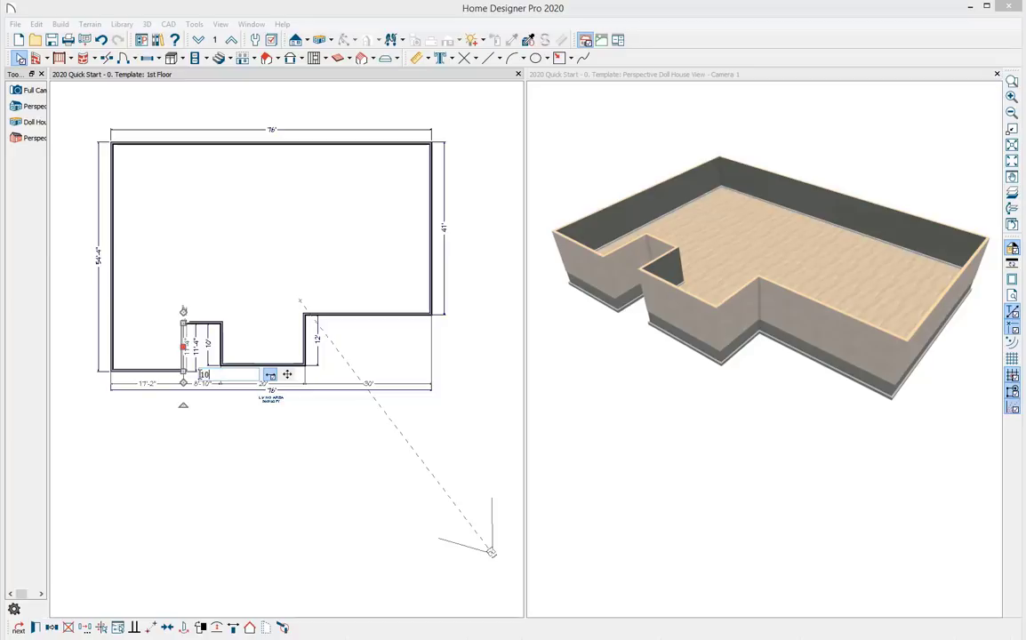
key("Return")
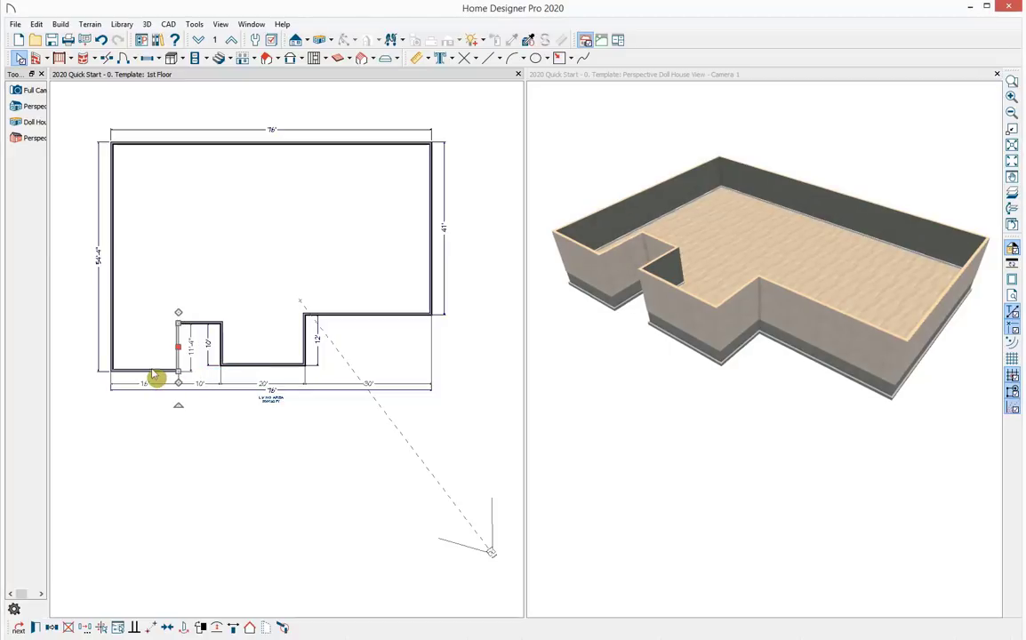
Step: Move the front wall of the left wing by setting the recess's left side to 2' deep
left_click(153, 372)
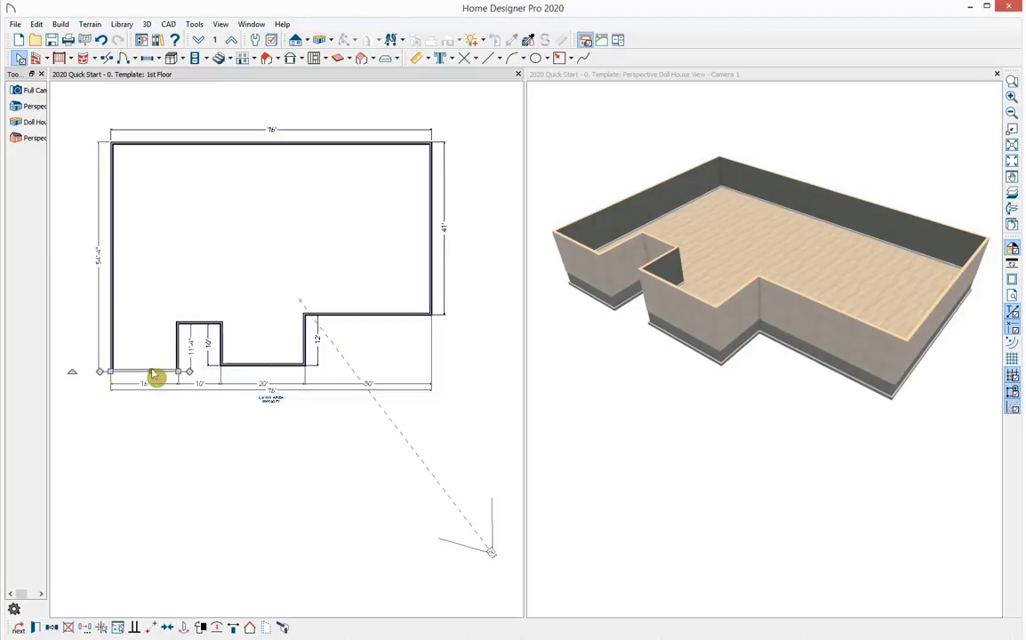
left_click(190, 343)
type("2")
key("Return")
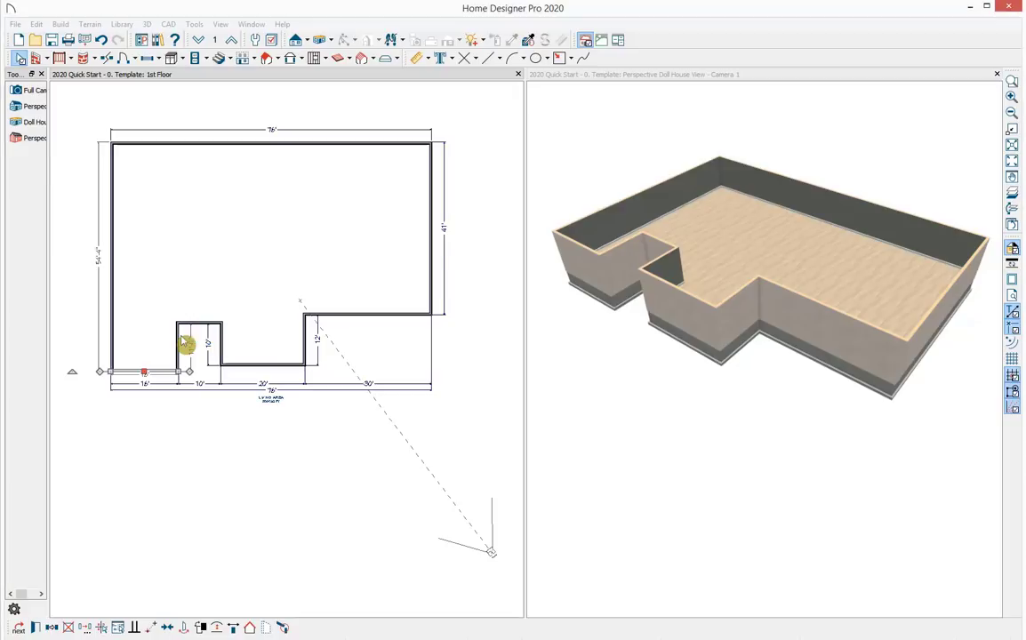
scroll(286, 431, "up", 1)
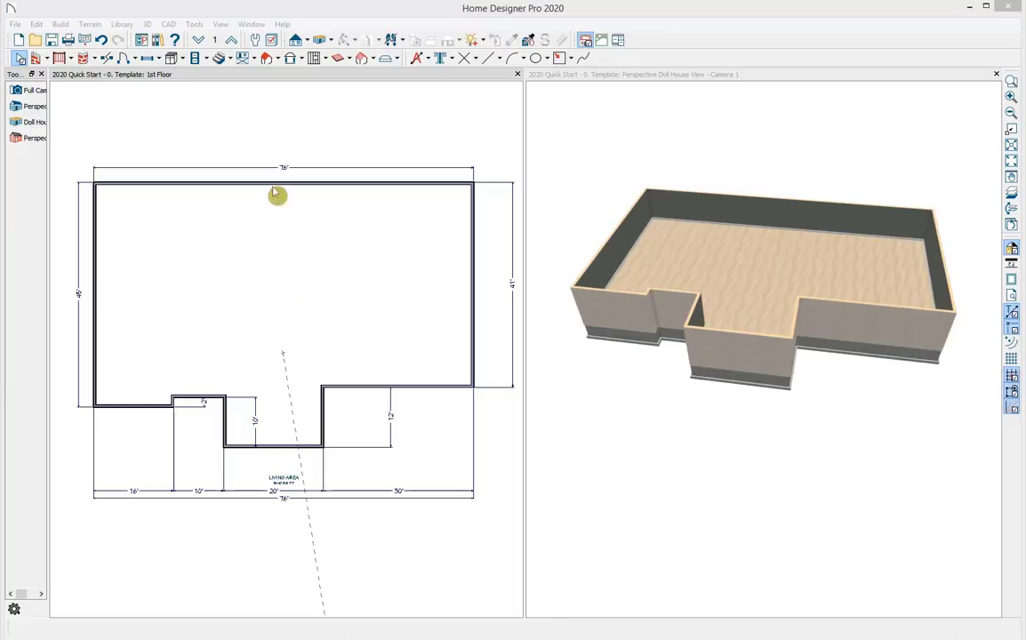
Step: Turn off the display of the "Dimensions, Automatic" layer in the plan's layer display options
left_click(196, 25)
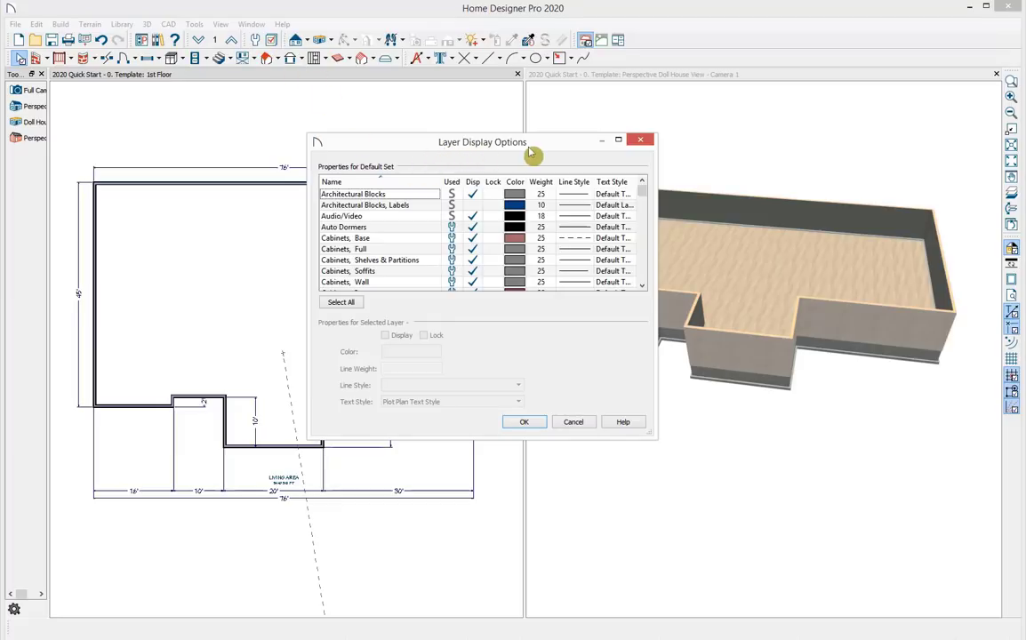
left_click(400, 196)
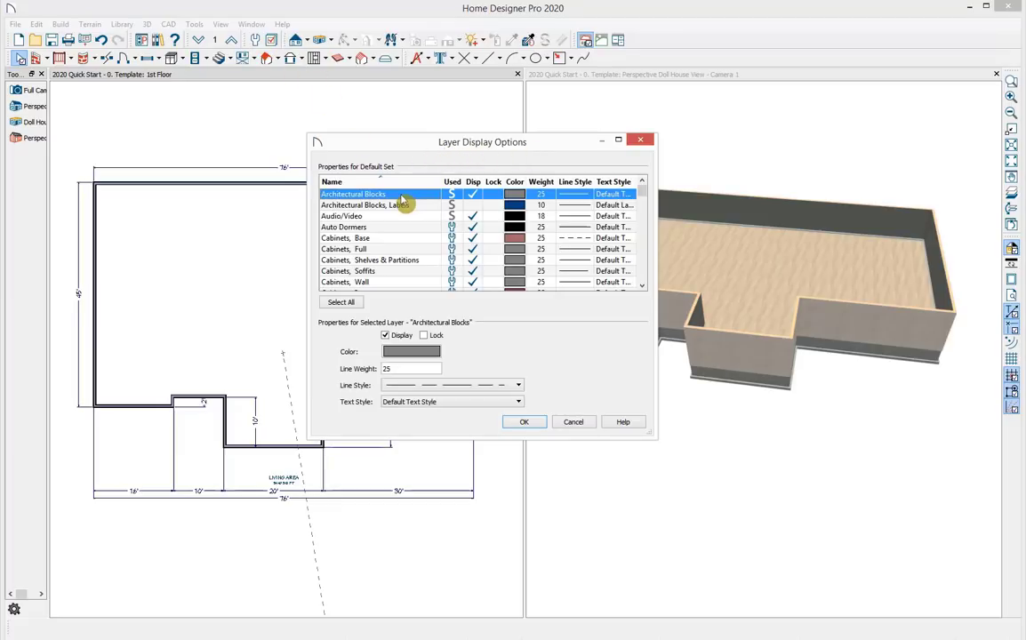
scroll(401, 199, "down", 5)
left_click(400, 195)
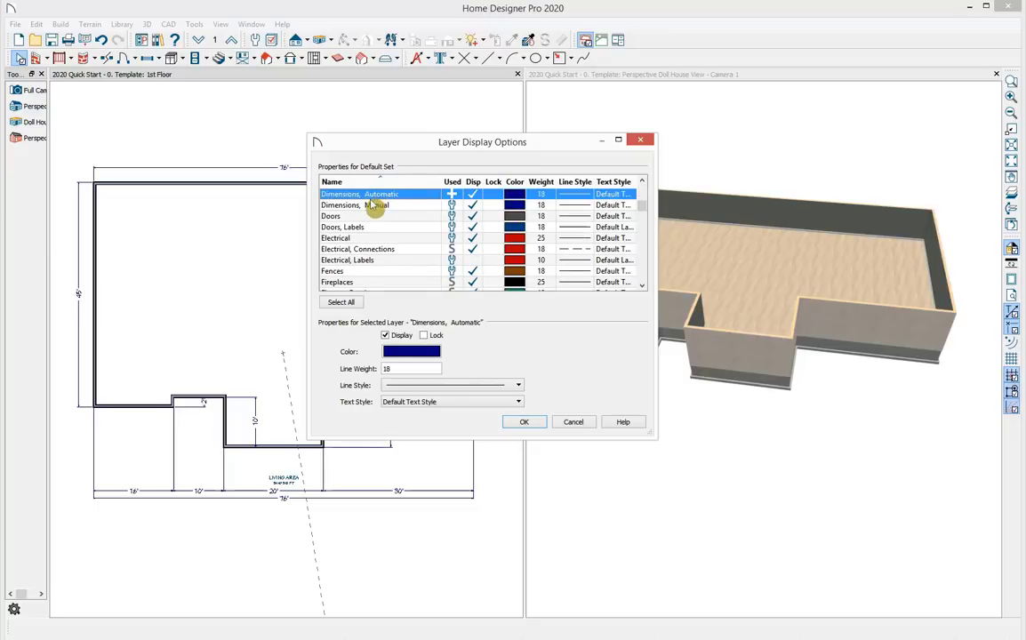
left_click(472, 195)
left_click(524, 422)
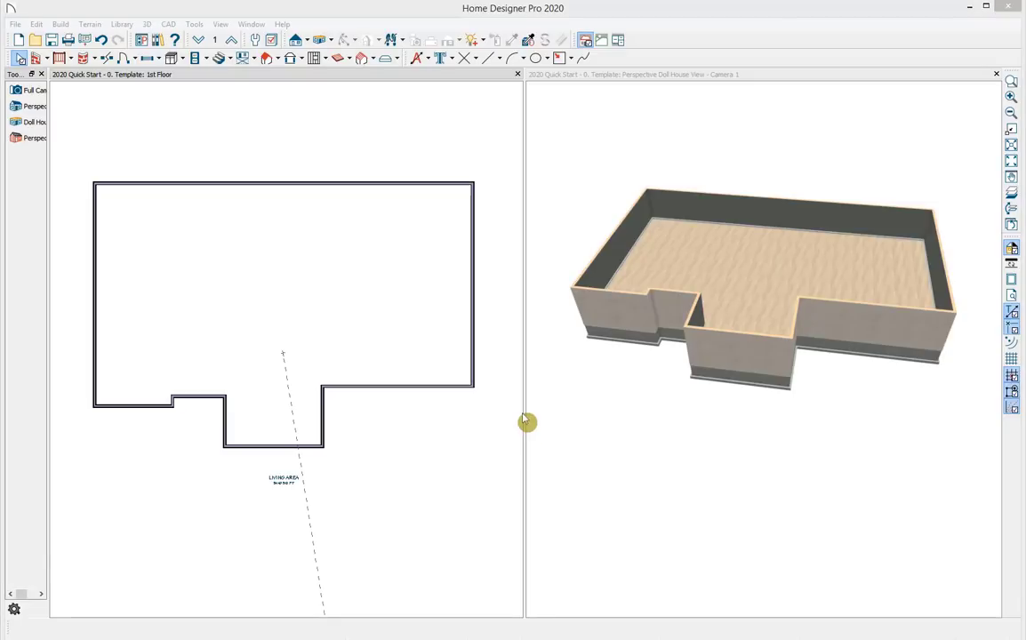
Step: Draw a straight interior wall from the back wall to the front recess, plus a crosswise one from it to the left exterior wall
left_click(47, 58)
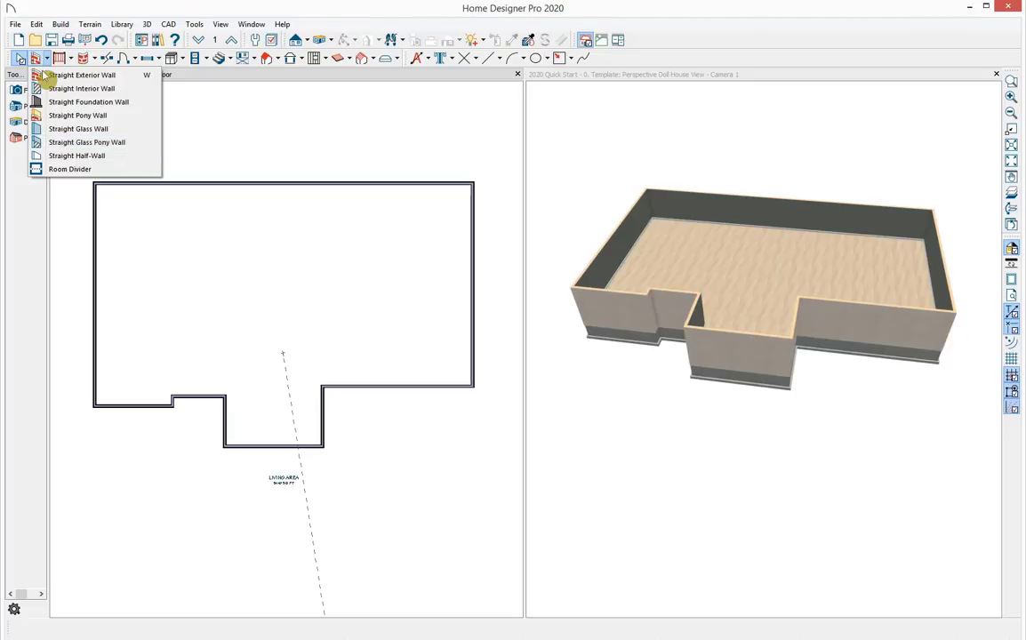
left_click(93, 90)
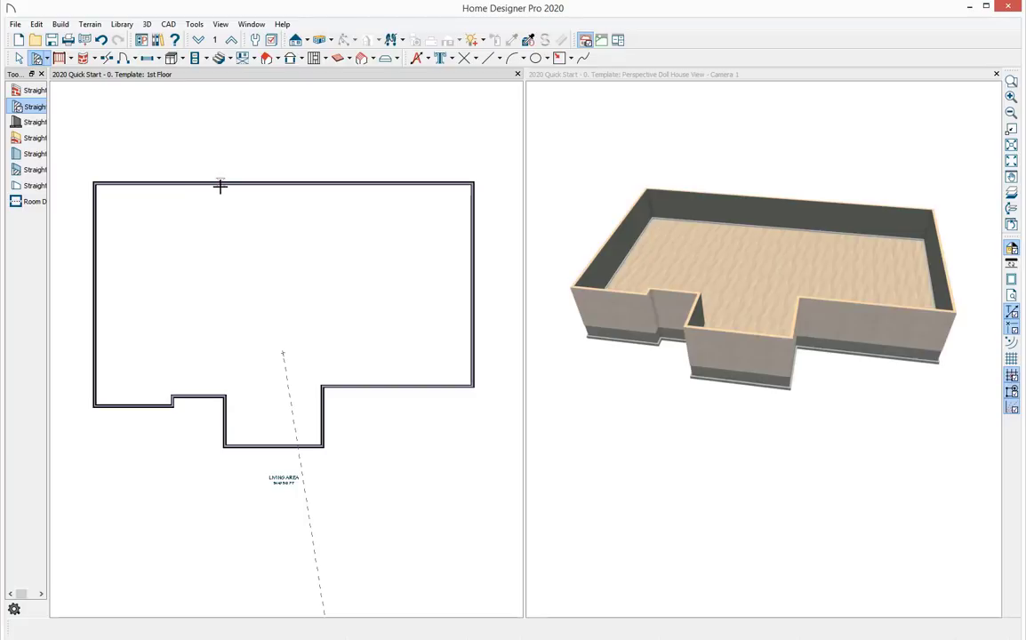
left_click_drag(220, 185, 223, 382)
left_click_drag(218, 288, 96, 294)
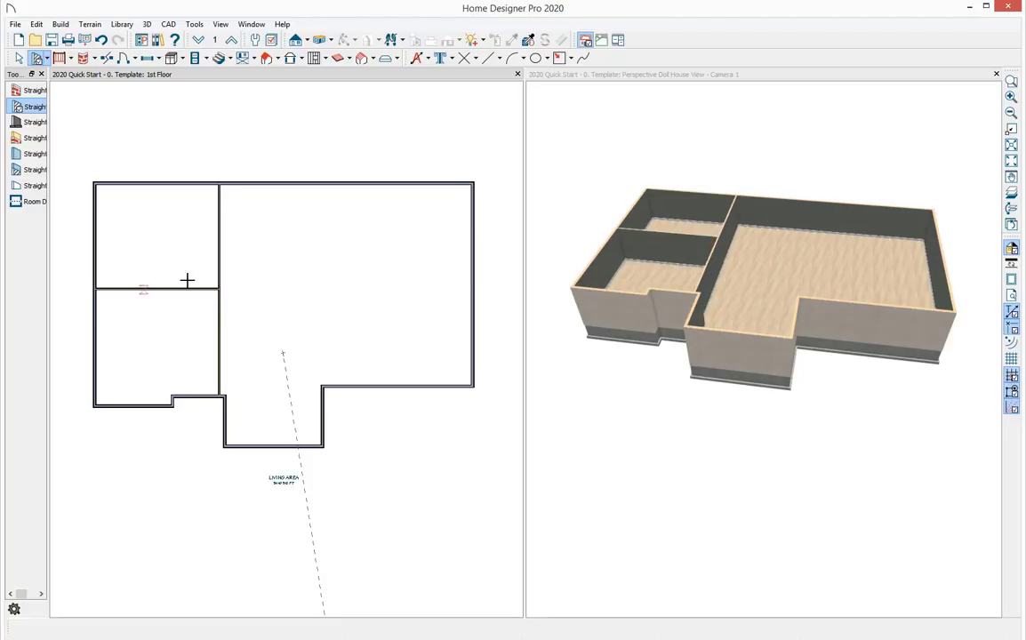
key("space")
left_click(223, 277)
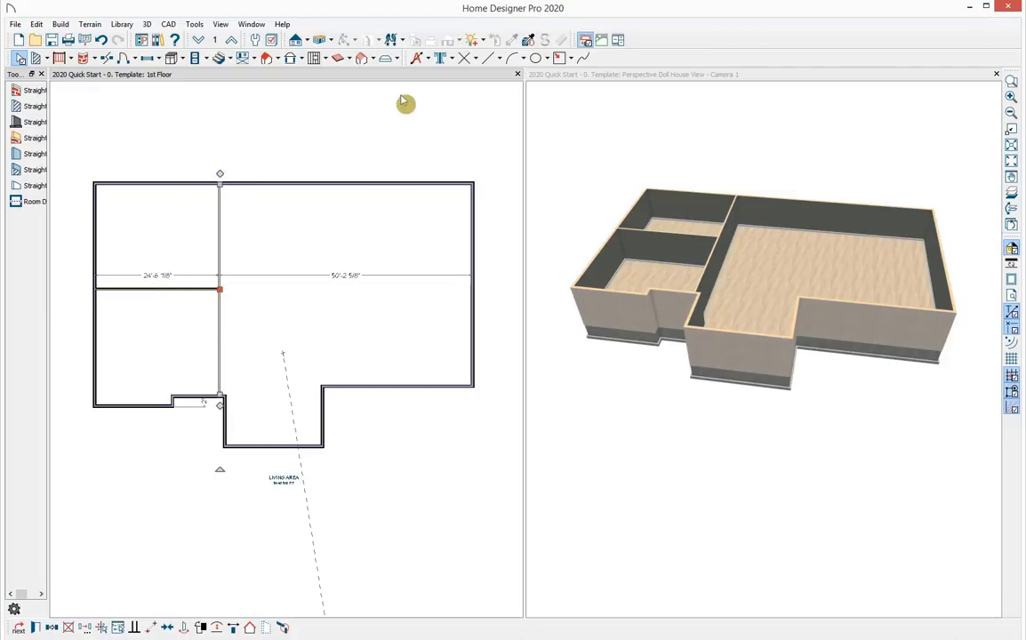
Step: Add an interior dimension between the back exterior wall and the crosswise interior wall in the upper-left room
left_click(426, 60)
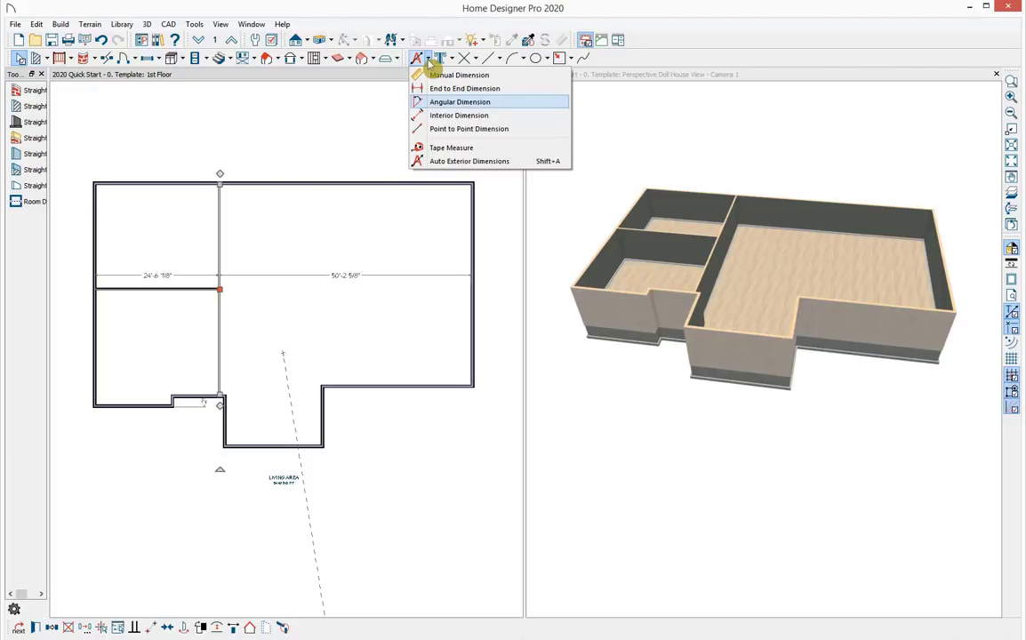
left_click(444, 116)
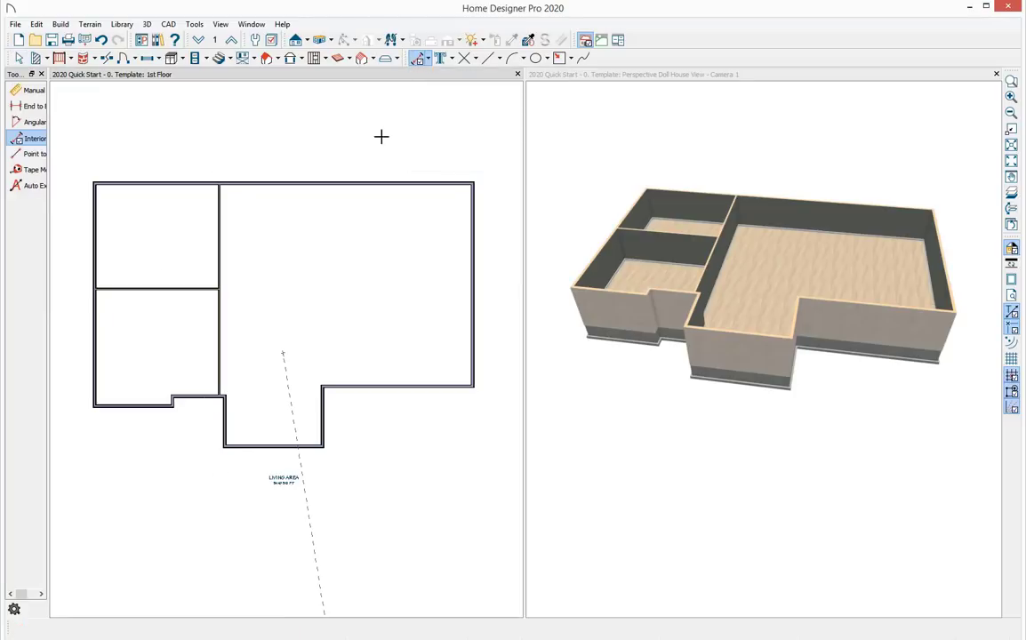
left_click_drag(149, 167, 150, 303)
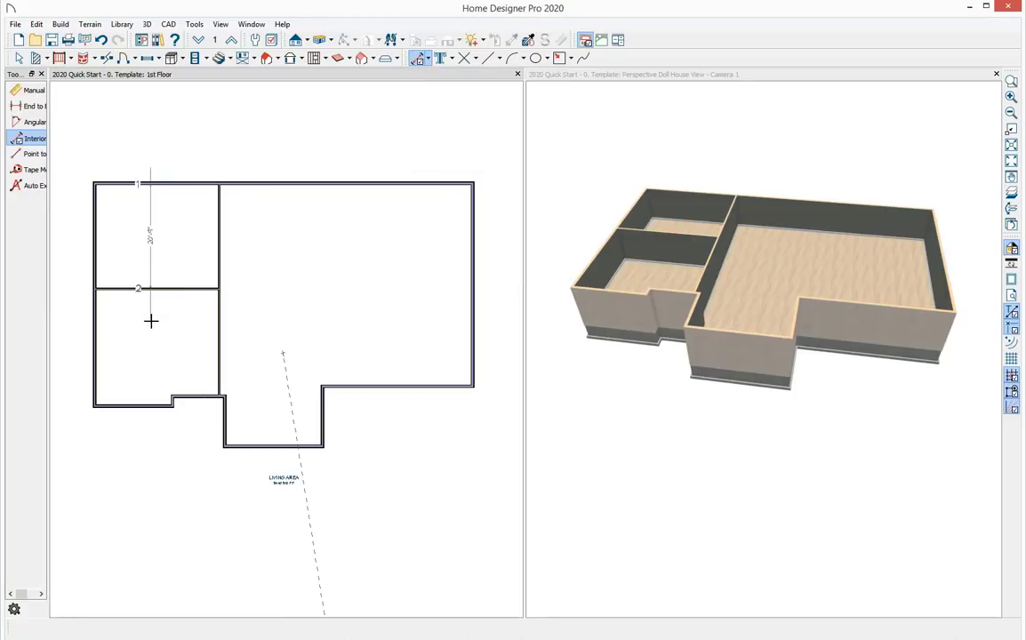
scroll(149, 313, "up", 2)
scroll(186, 322, "up", 2)
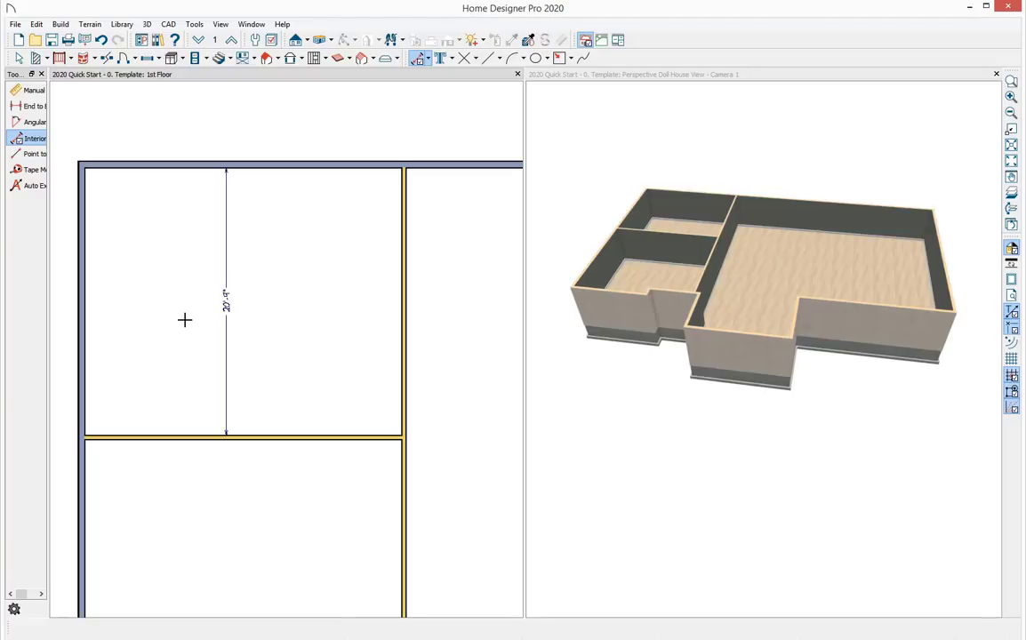
scroll(186, 302, "down", 1)
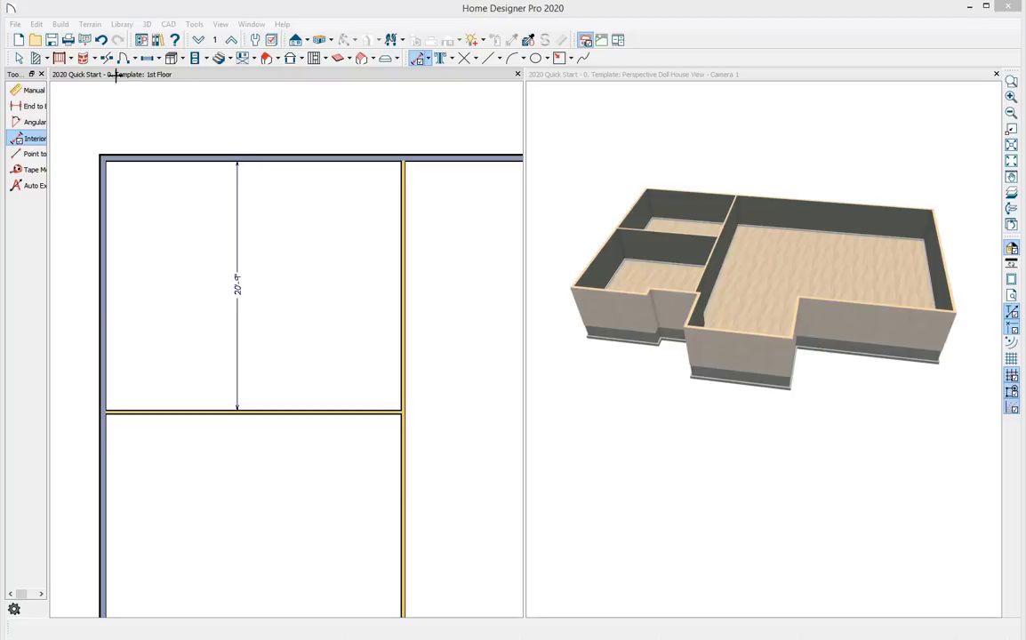
Step: Open the plan file "2020 Quick Start - 1. Walls.plan"
left_click(15, 24)
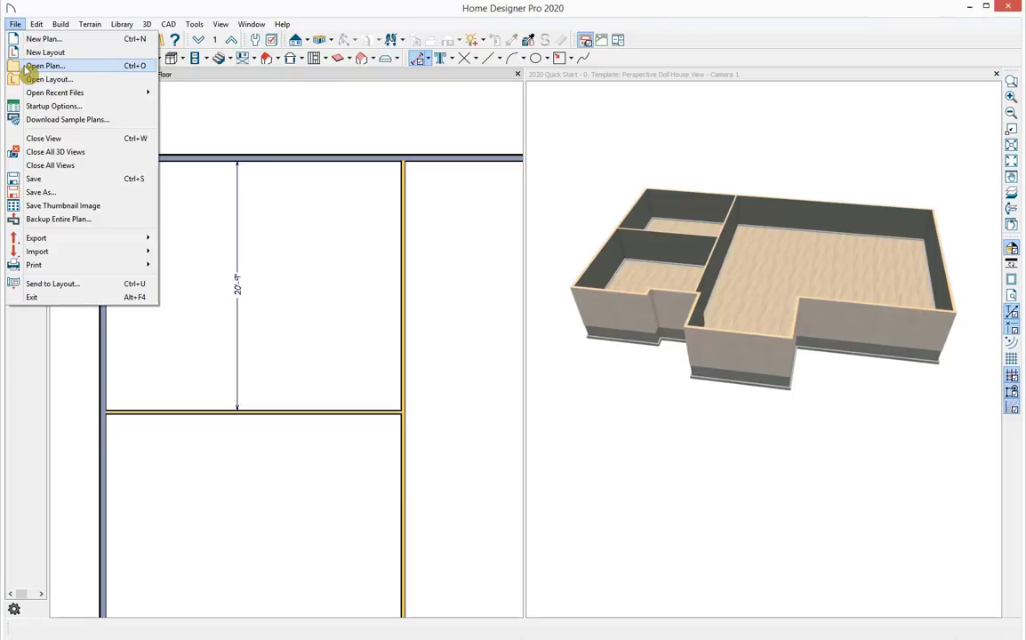
left_click(27, 65)
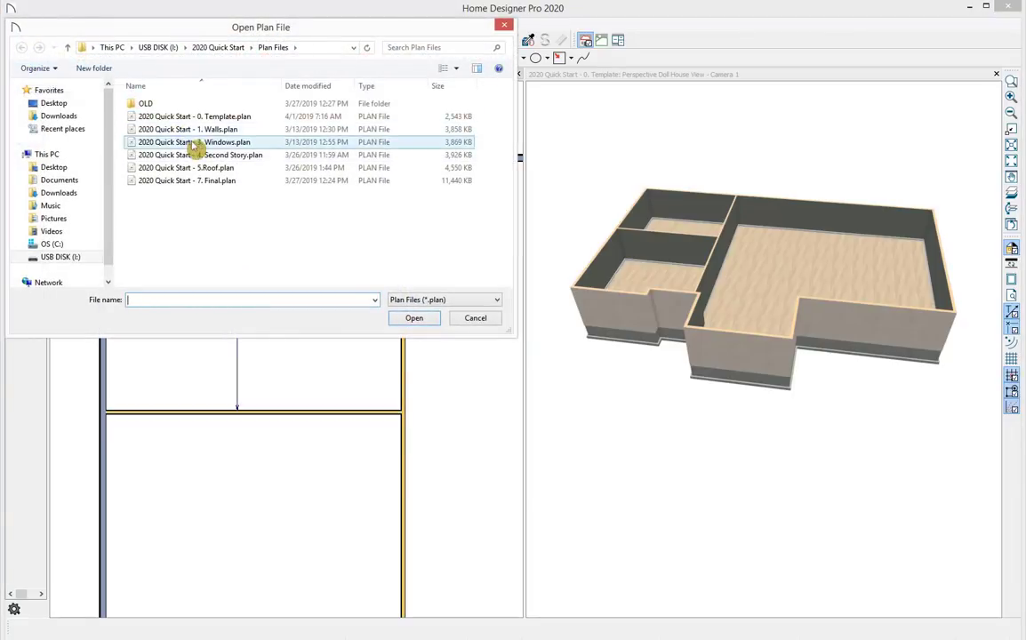
left_click(144, 129)
left_click(414, 319)
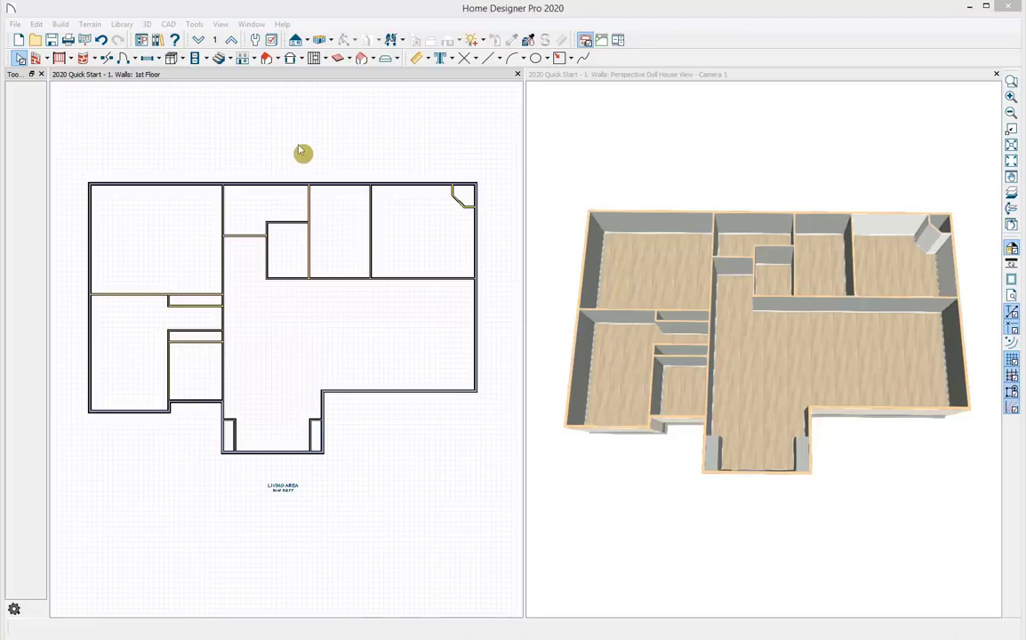
Step: Turn the plan's reference grid off and back on
left_click(223, 25)
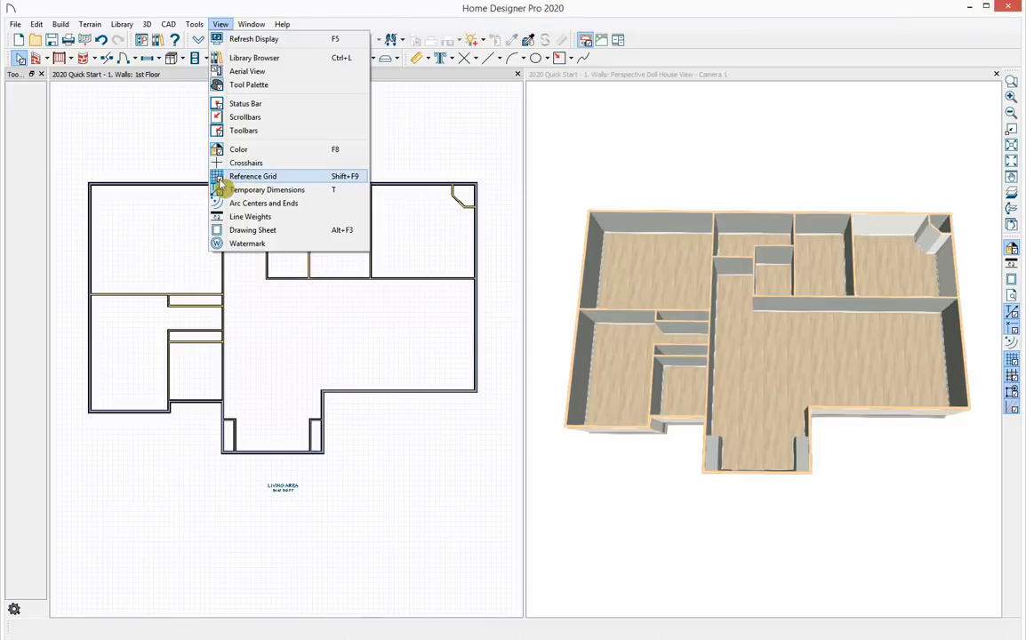
left_click(215, 176)
left_click(221, 25)
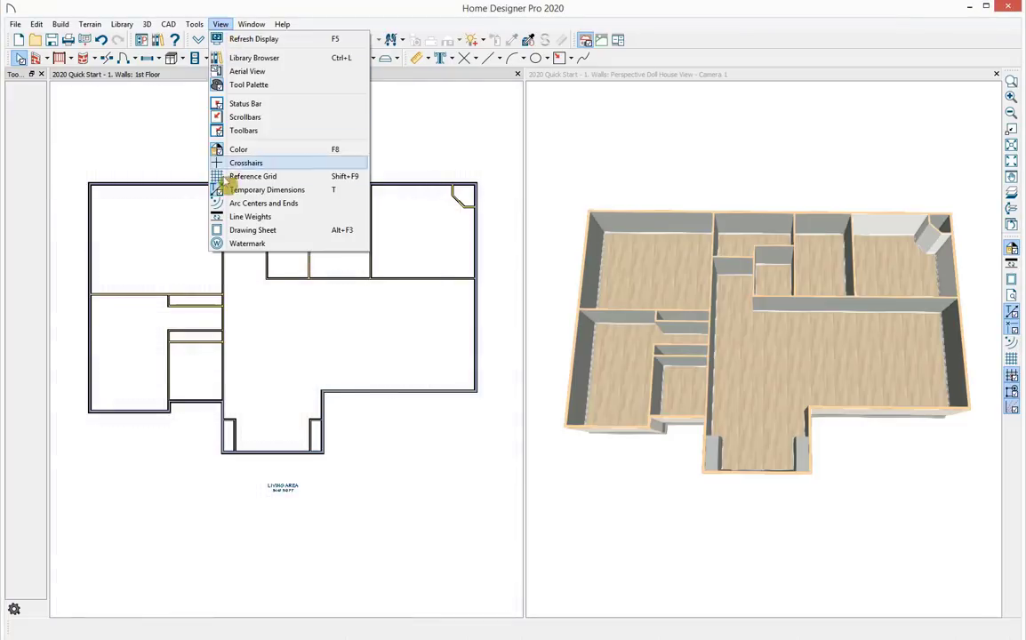
left_click(219, 175)
Step: Make the interior wall between the central space and the large right-hand room invisible through its wall specification
left_click(542, 450)
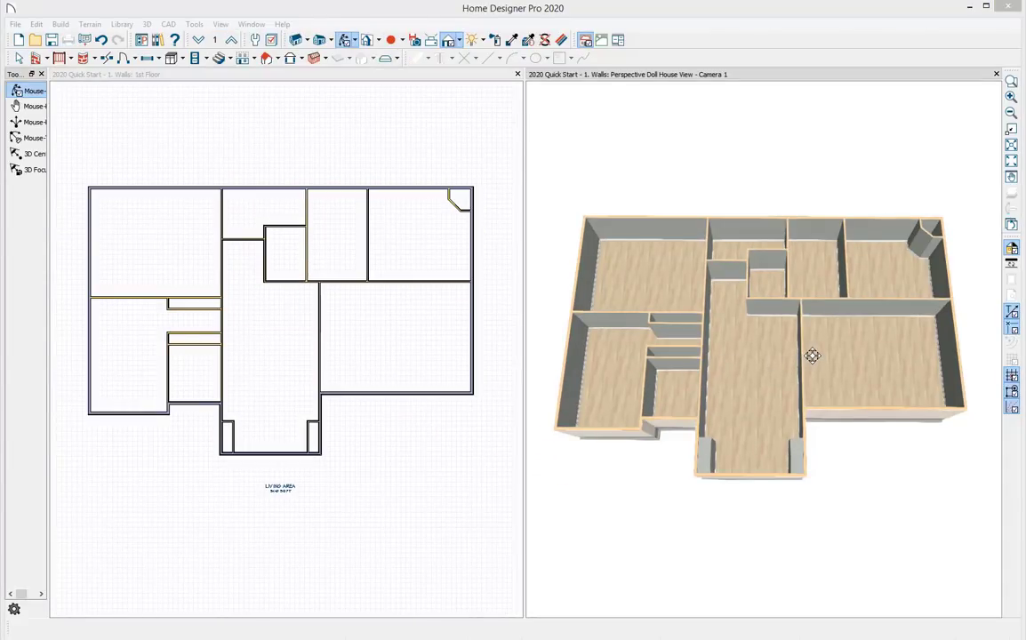
scroll(814, 356, "up", 2)
scroll(814, 355, "up", 2)
left_click_drag(815, 355, 726, 274)
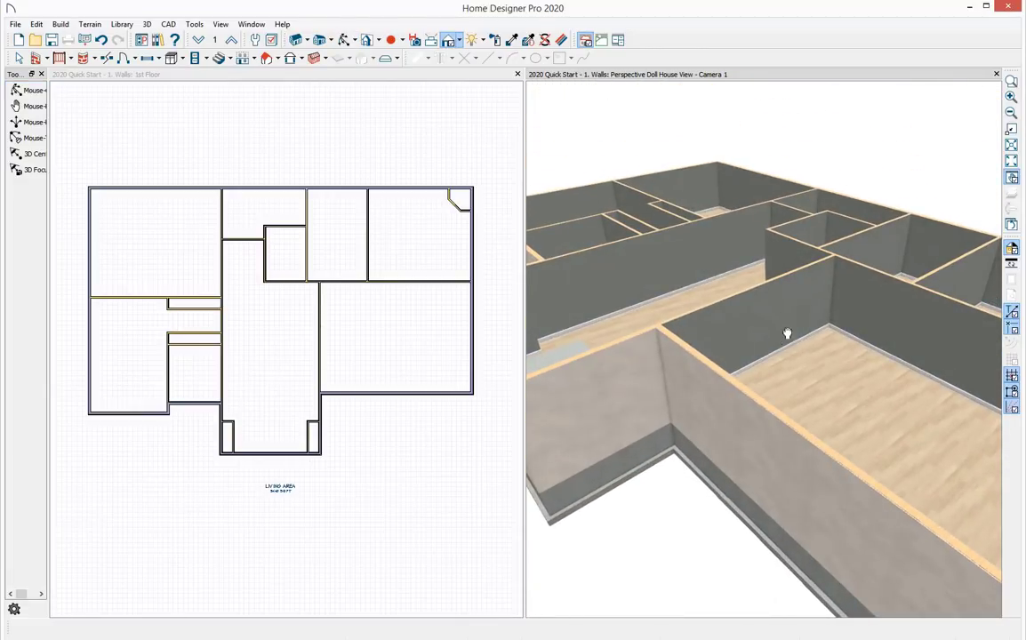
left_click_drag(786, 334, 781, 302)
key("space")
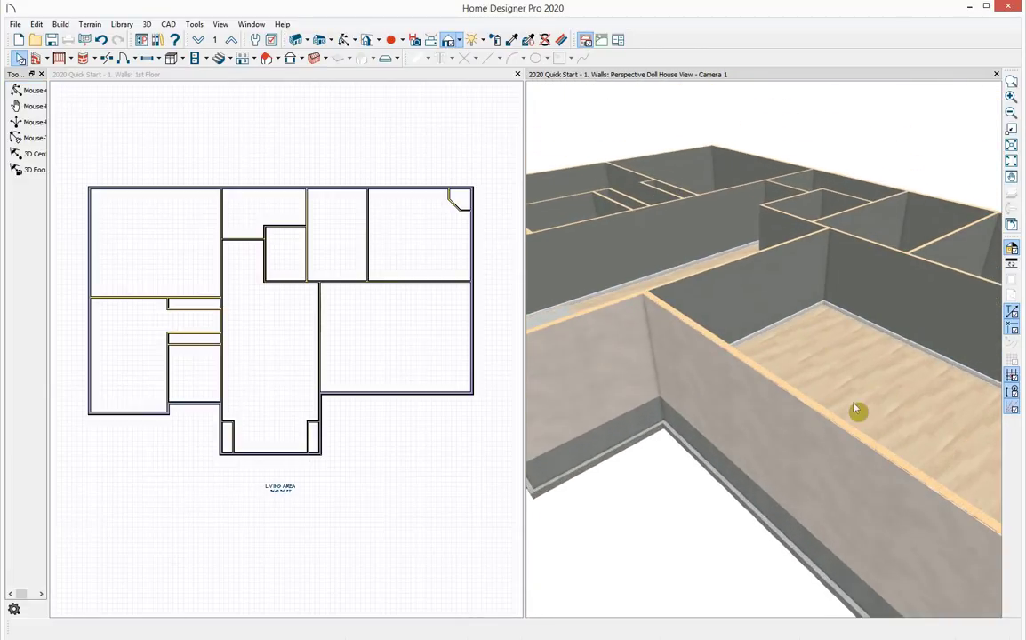
left_click(740, 298)
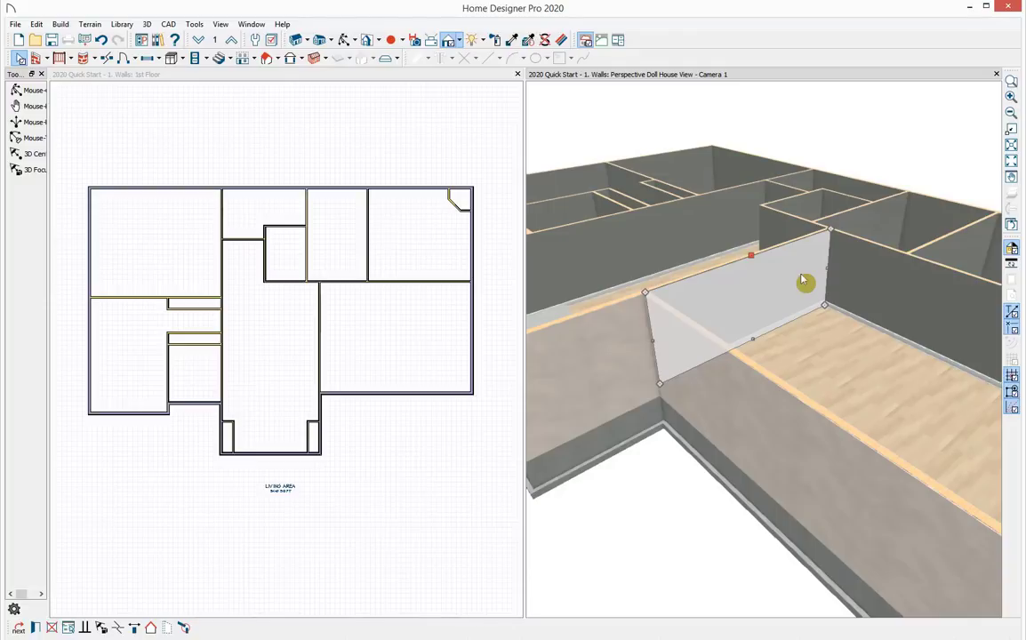
double_click(712, 348)
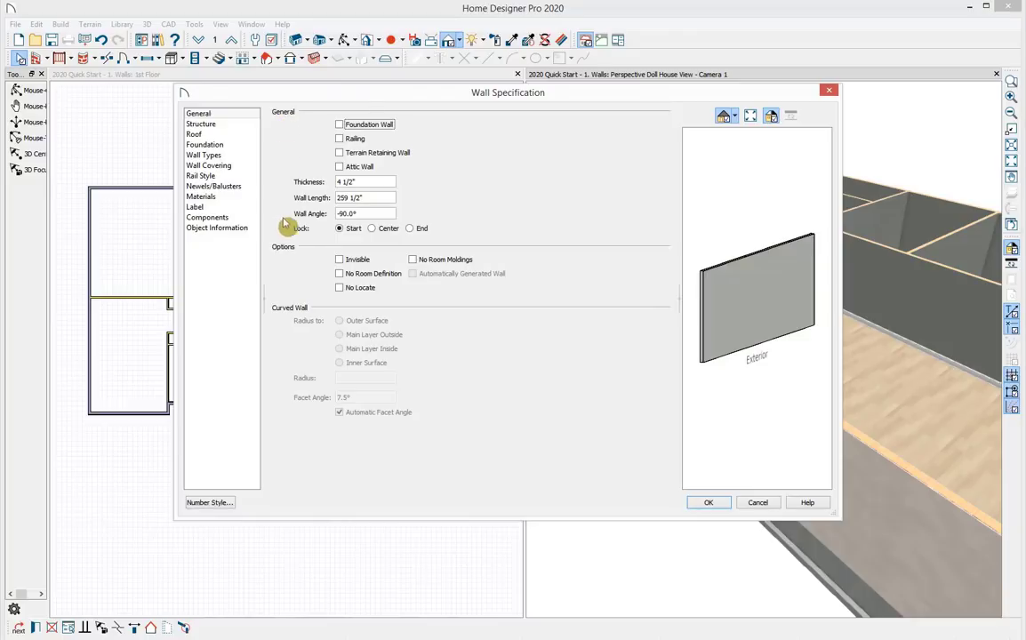
left_click(339, 259)
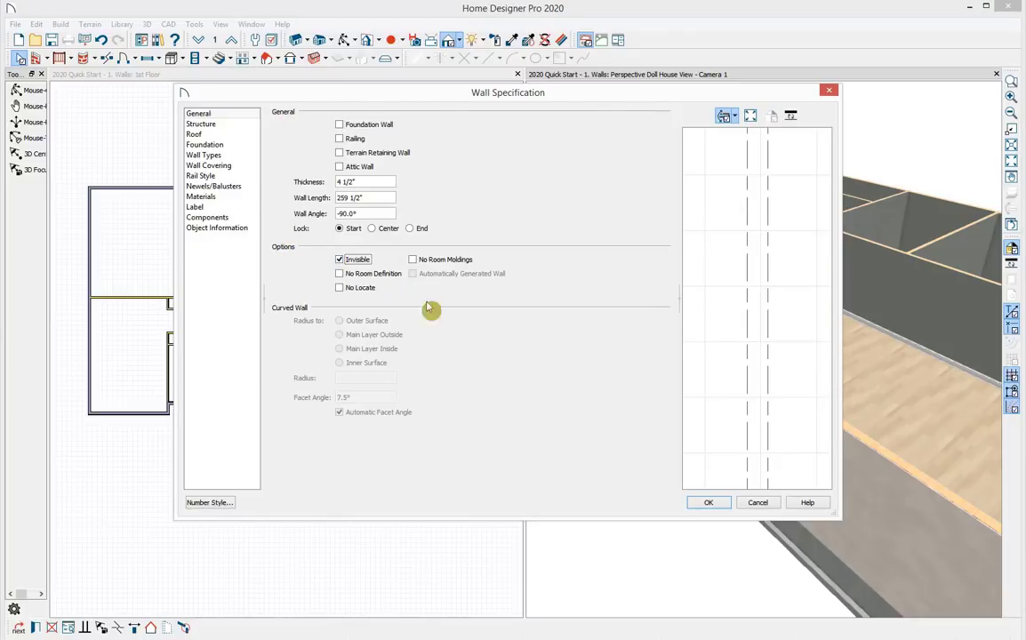
left_click(710, 503)
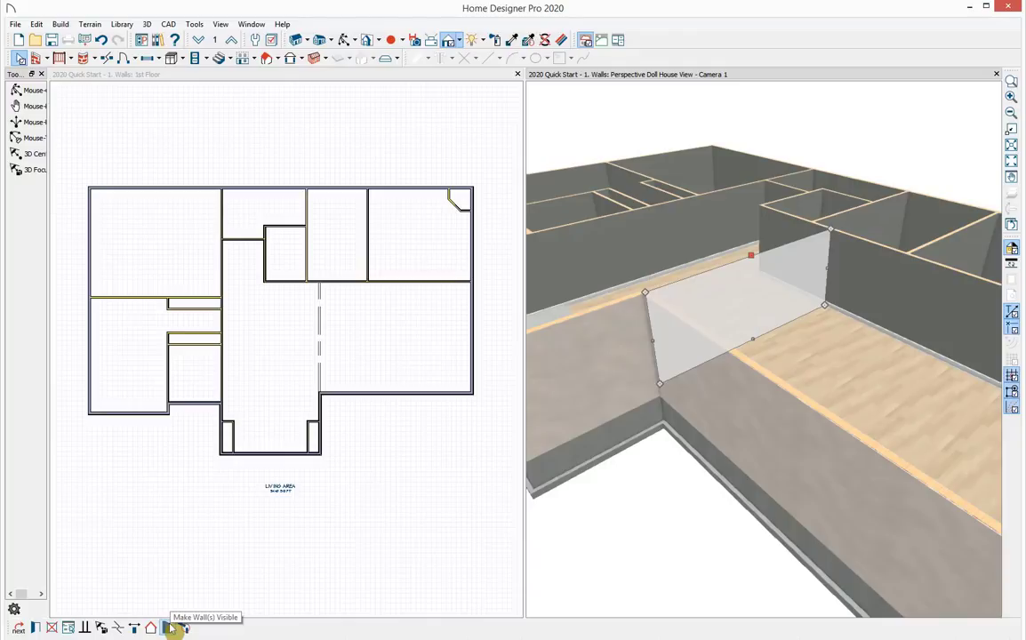
Step: Examine the opened-up living space from the front in the dollhouse view and select the central room in the plan
left_click(649, 297)
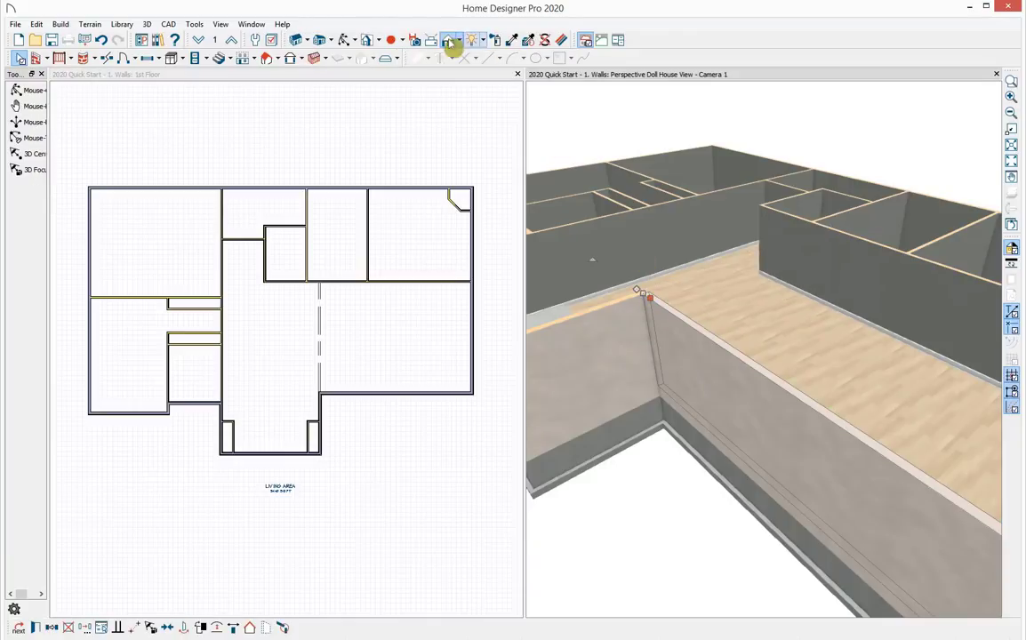
left_click(341, 40)
left_click_drag(596, 293, 812, 339)
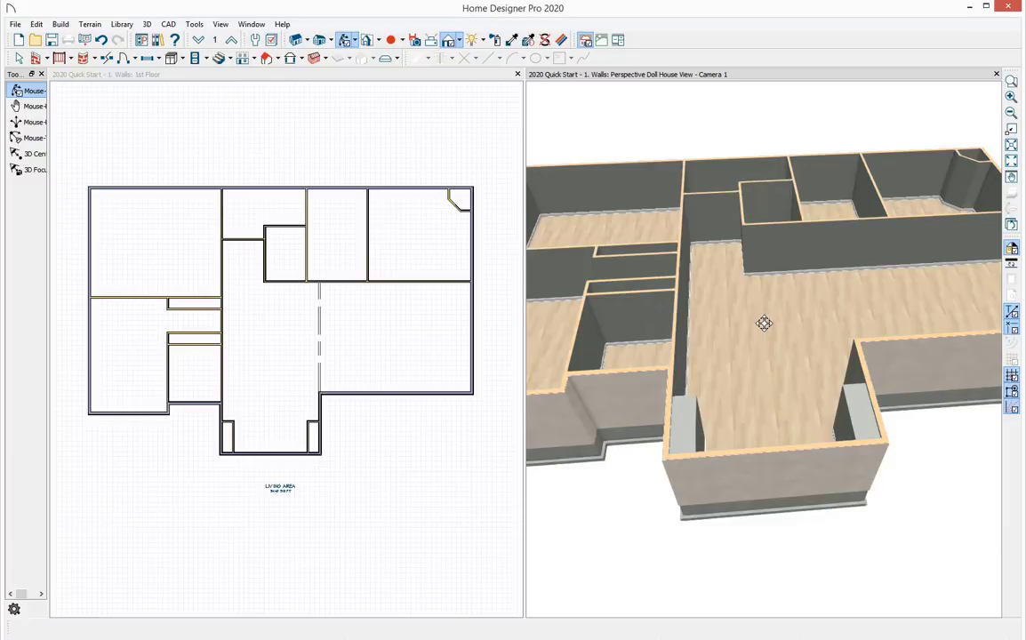
scroll(262, 392, "up", 1)
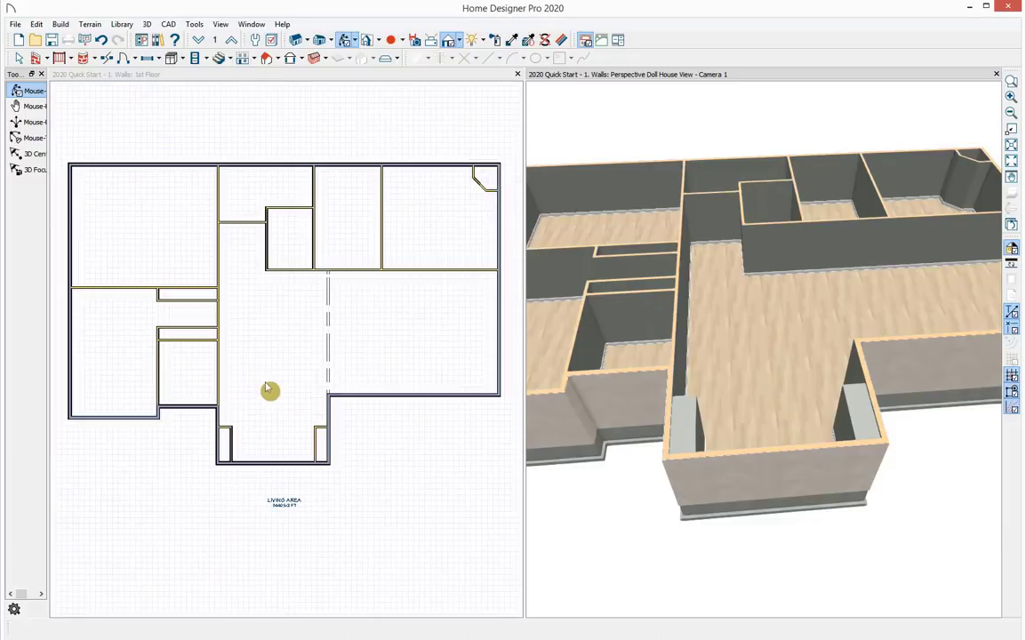
left_click(248, 325)
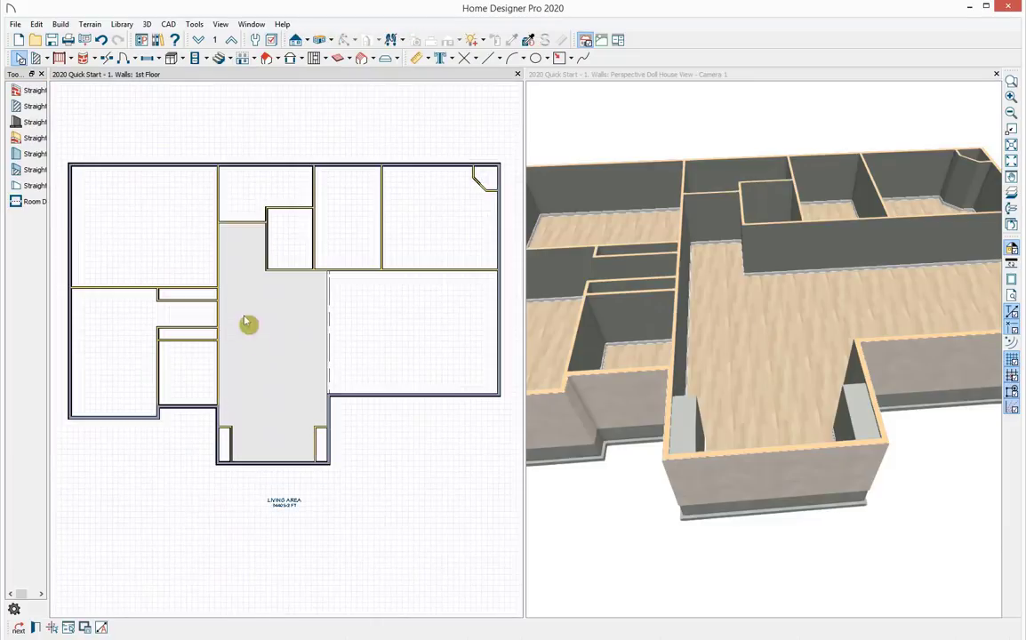
Step: Draw a horizontal room divider across the open central space, separating the front entry area from the rest, and select the new rooms
left_click(46, 58)
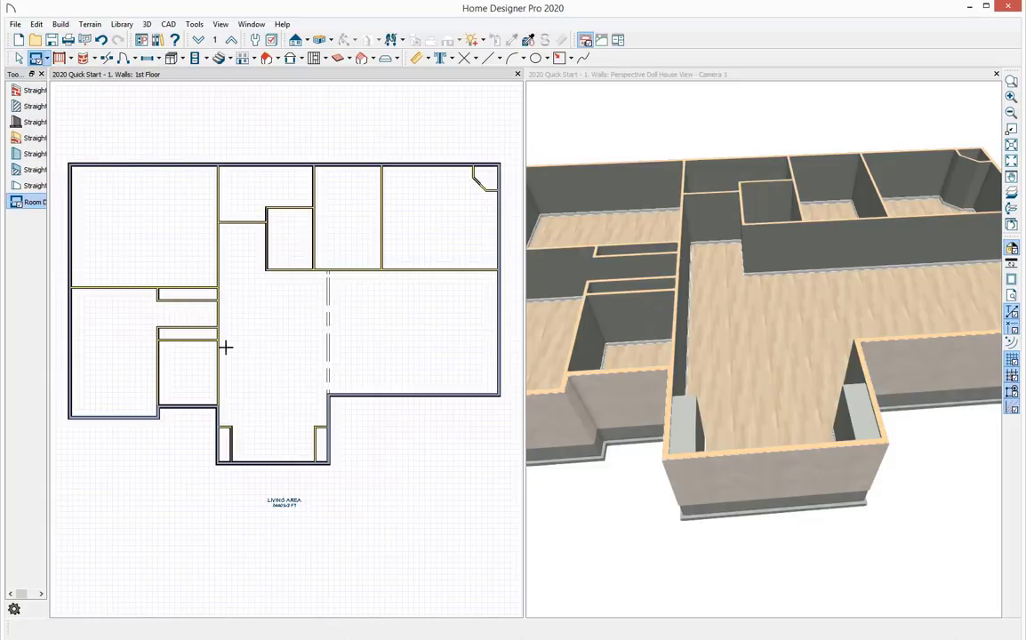
left_click_drag(325, 396, 220, 394)
key("space")
left_click(284, 428)
left_click(281, 358)
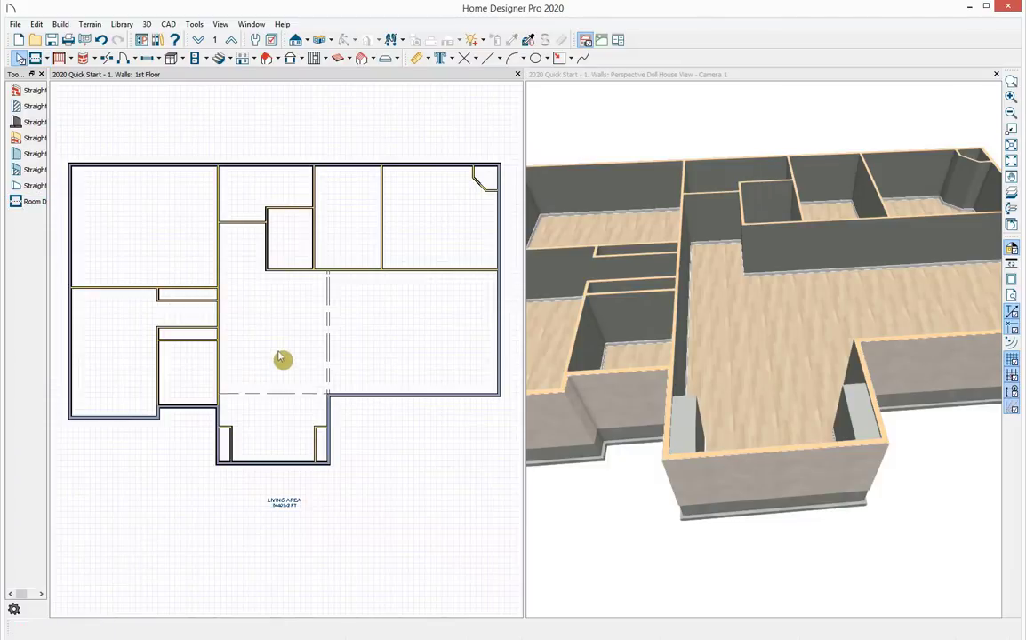
left_click(288, 432)
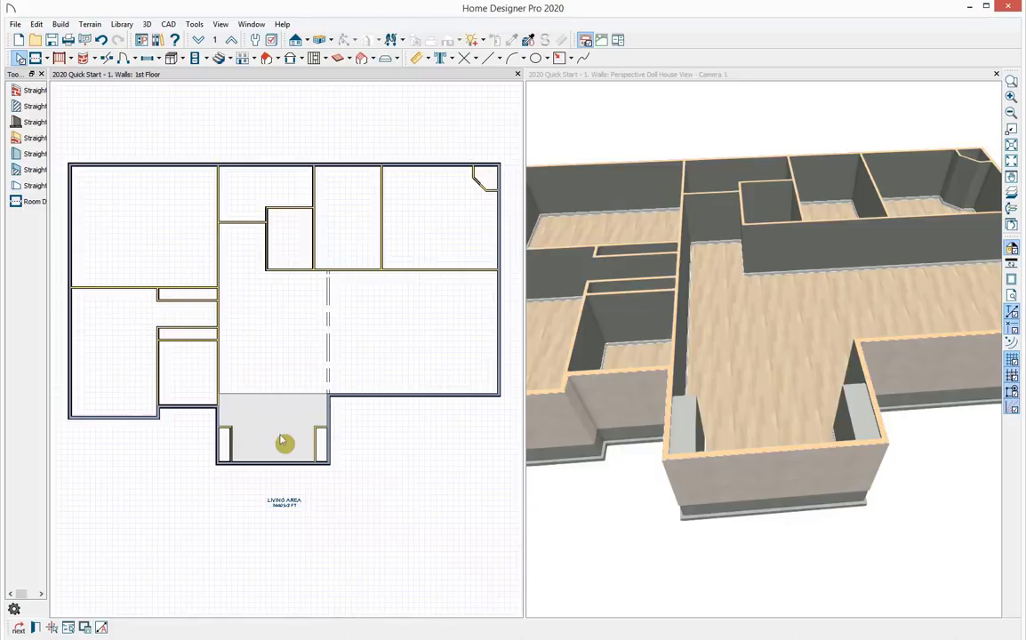
Step: Set the room type of the back right room with the angled corner to Kitchen, working from the dollhouse view
left_click(884, 222)
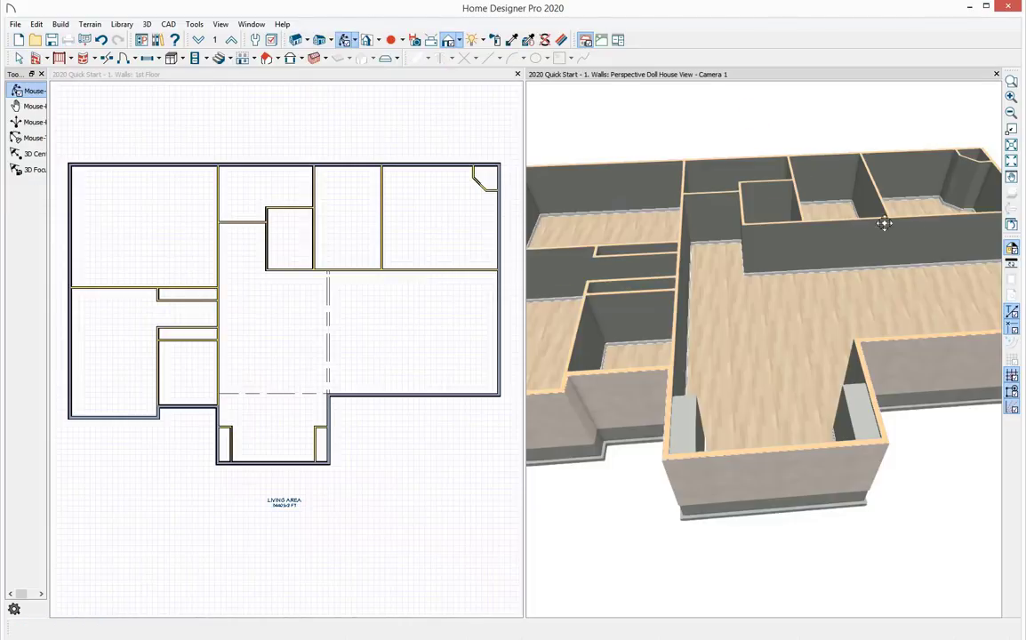
left_click_drag(884, 222, 744, 493)
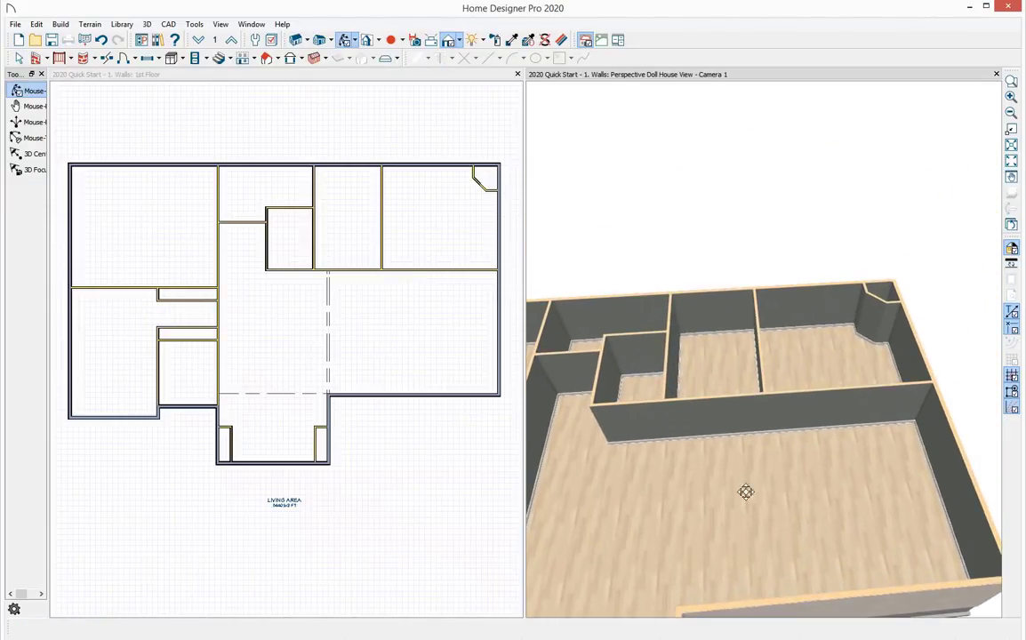
key("space")
left_click(827, 363)
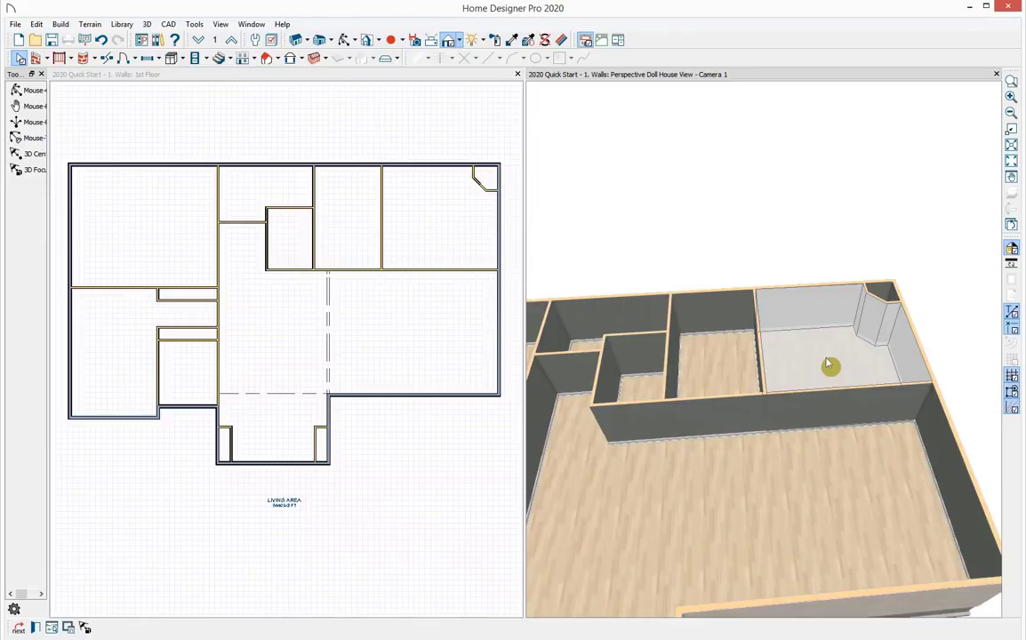
double_click(827, 363)
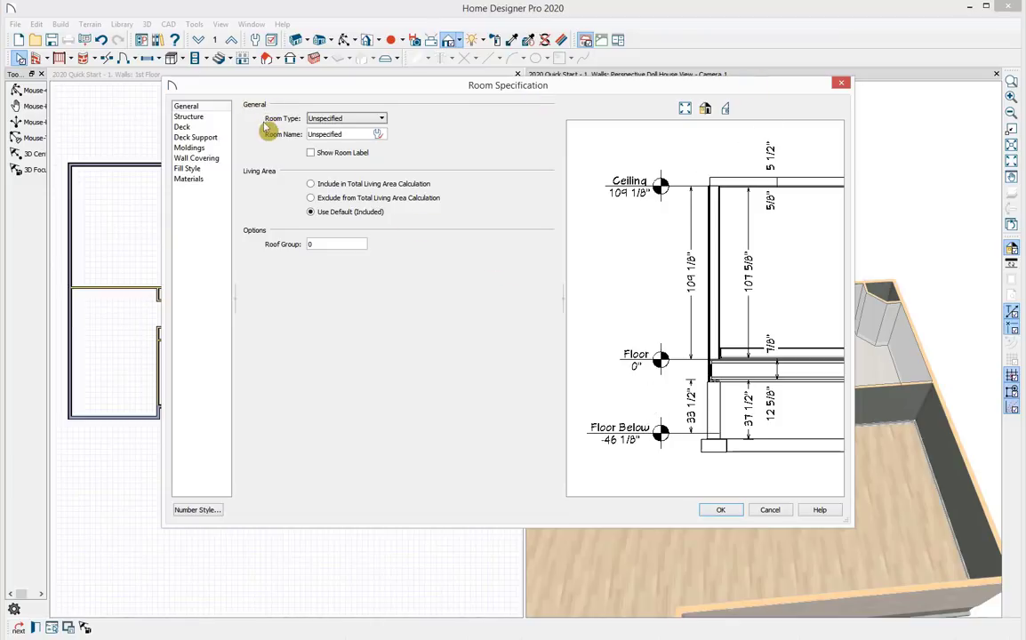
left_click(332, 121)
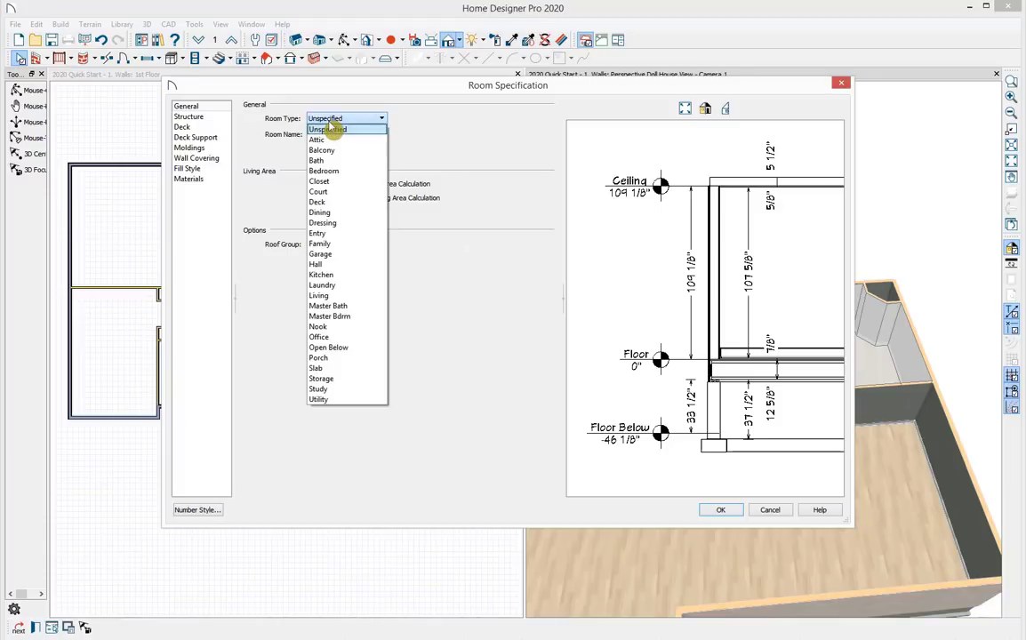
left_click(331, 276)
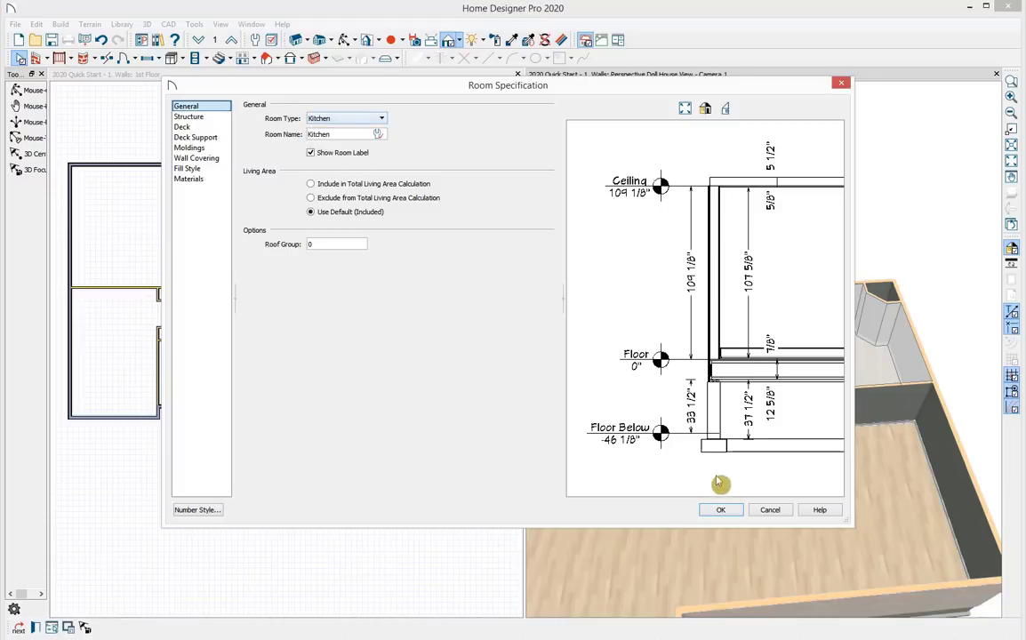
left_click(721, 509)
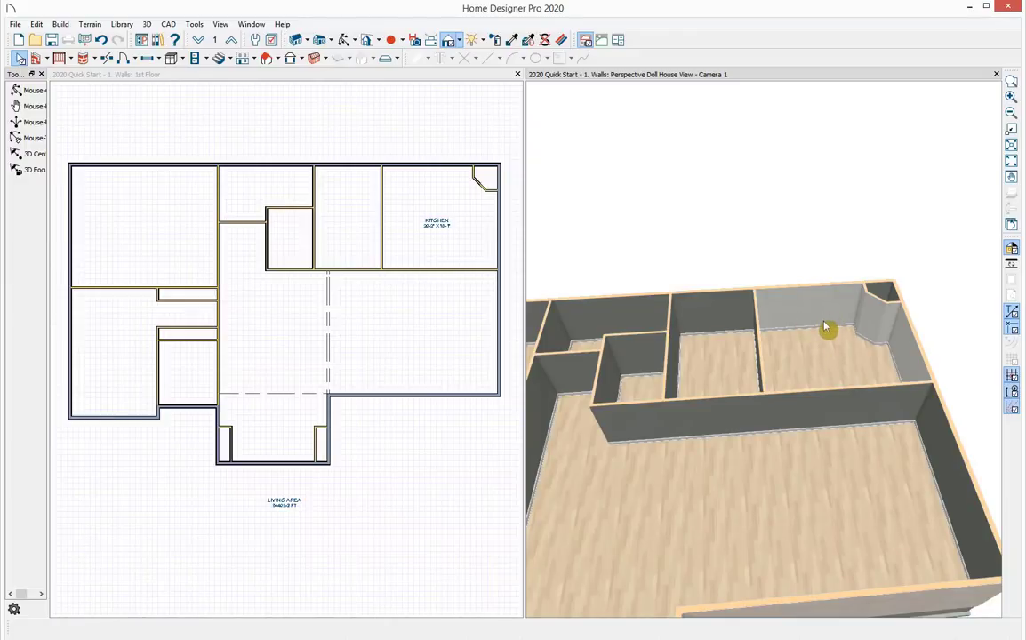
Step: Set the room type of the large back left room to Garage in its room specification
mouse_move(827, 345)
left_mouse_down()
mouse_move(676, 435)
mouse_move(914, 338)
mouse_move(819, 347)
left_mouse_up()
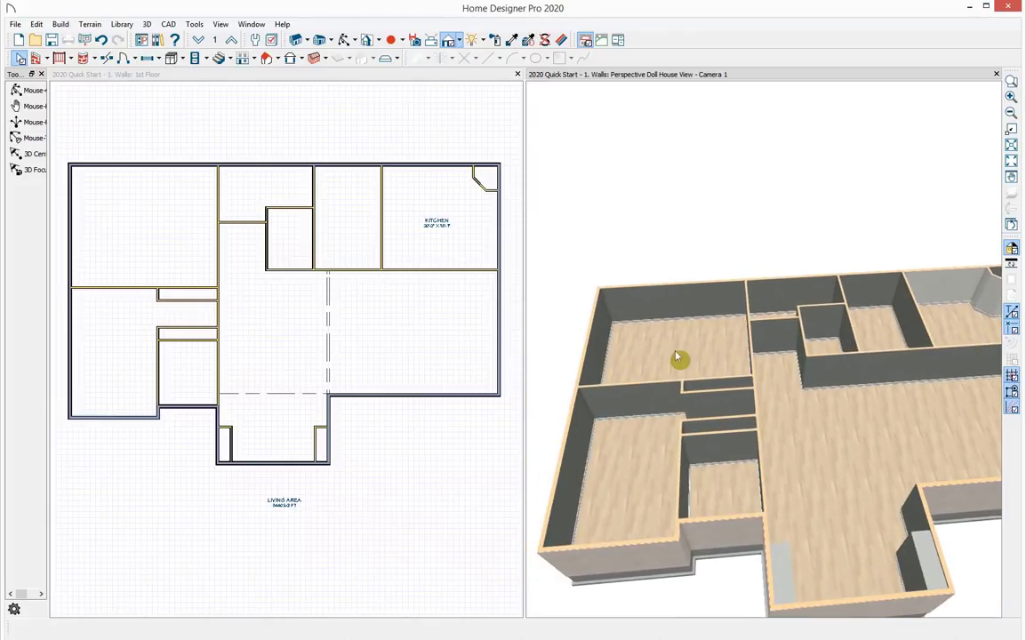
double_click(608, 314)
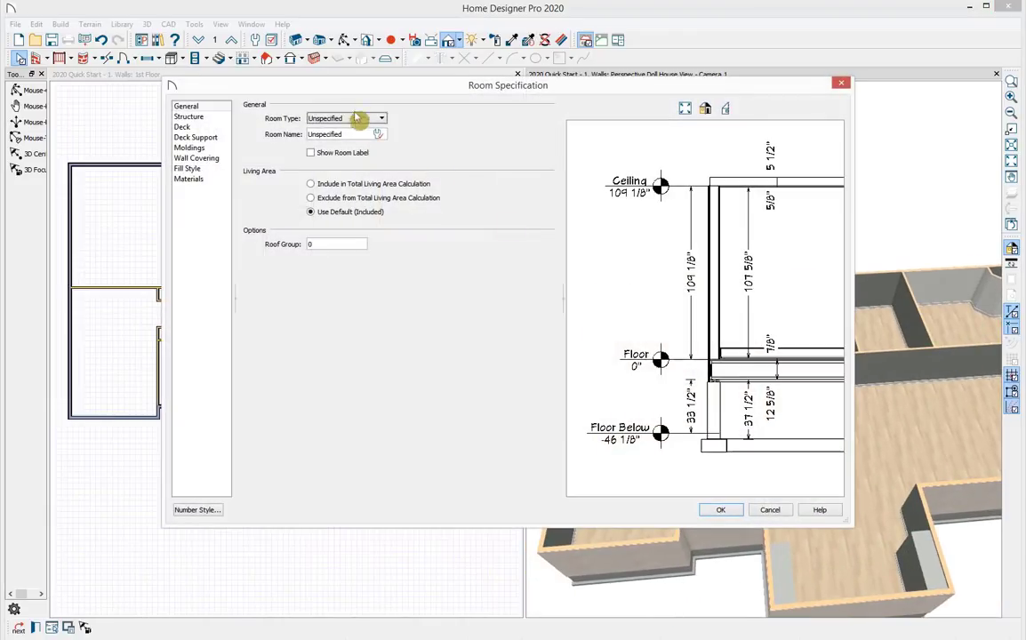
left_click(356, 119)
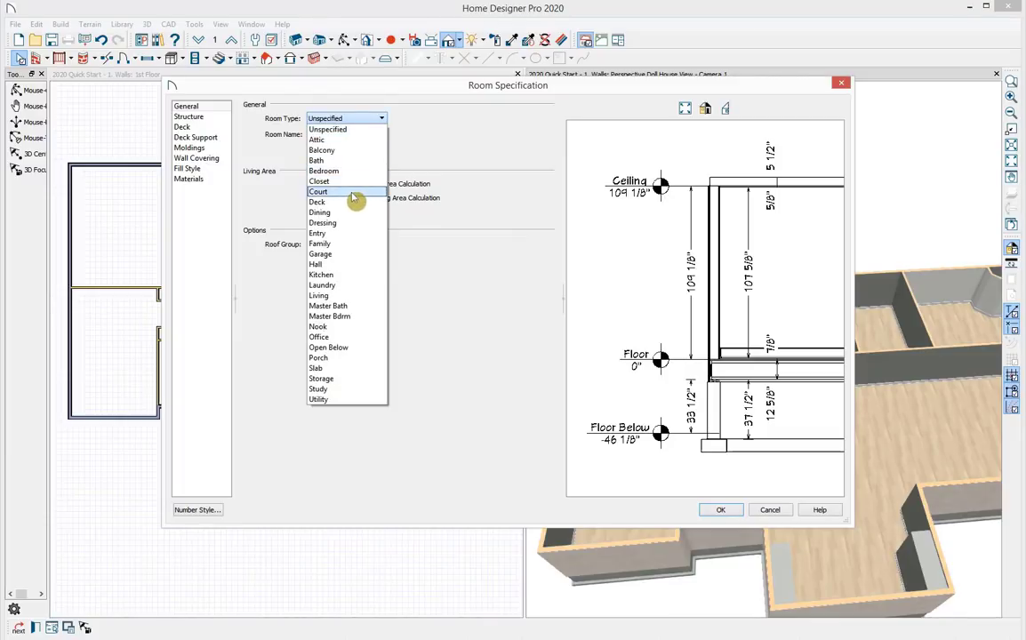
left_click(352, 255)
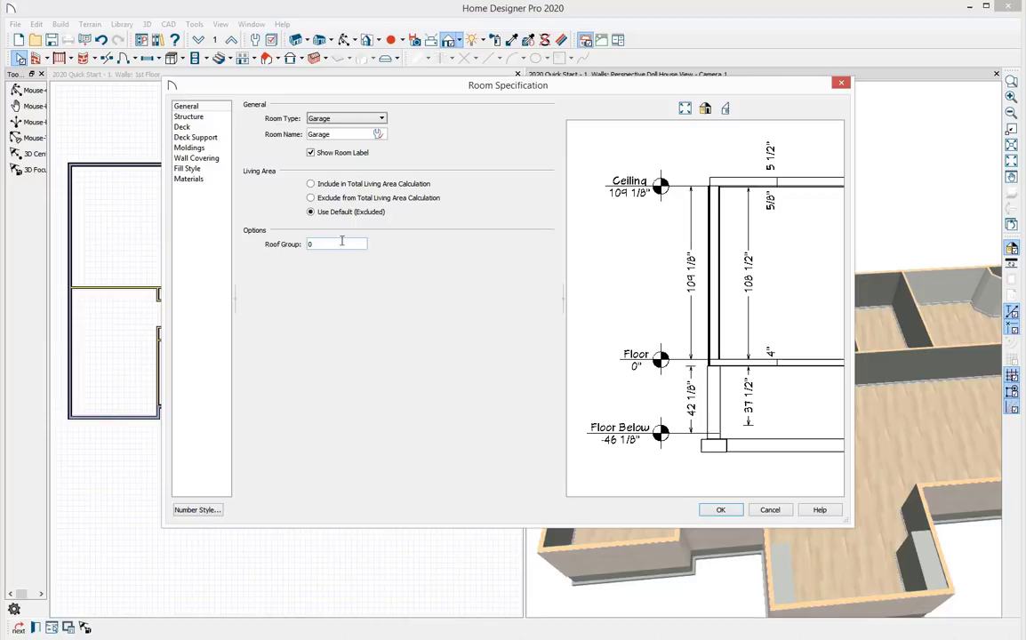
Step: Review the garage's floor structure layers and accept the floor definition and room specification
left_click(186, 117)
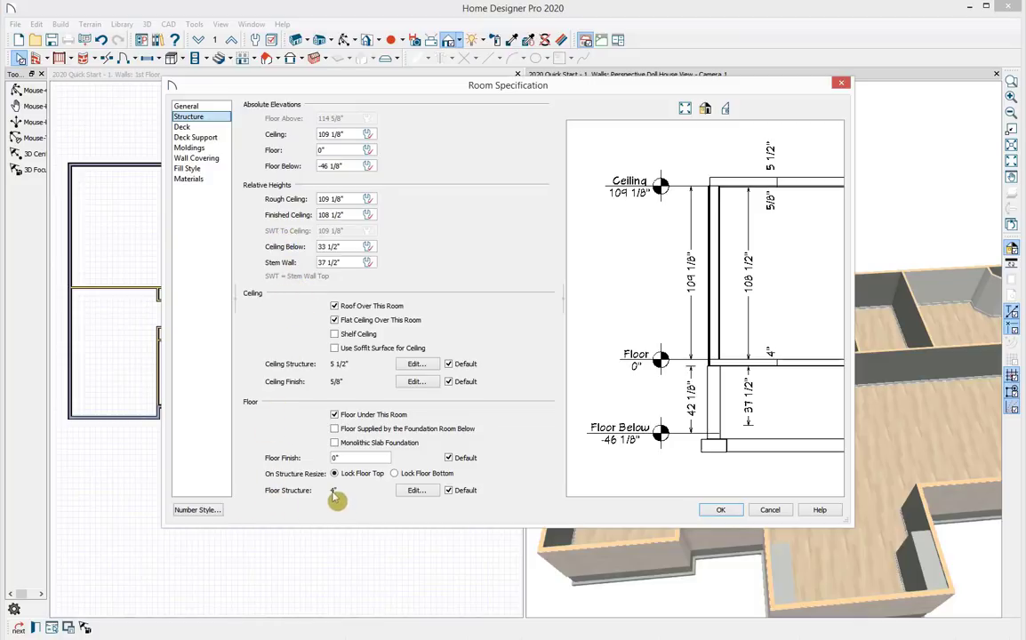
left_click(407, 493)
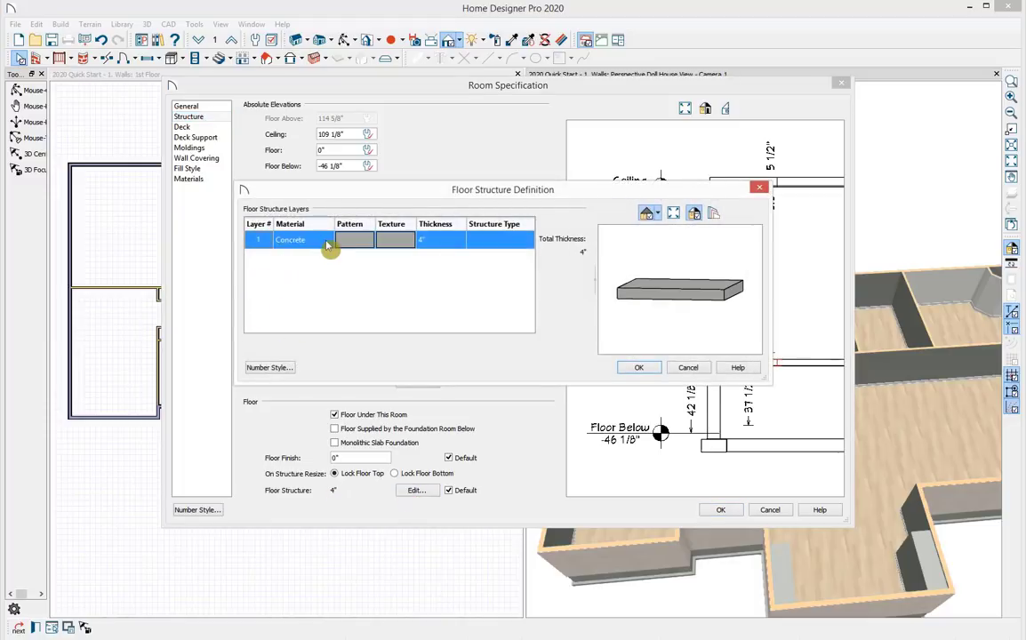
left_click(644, 368)
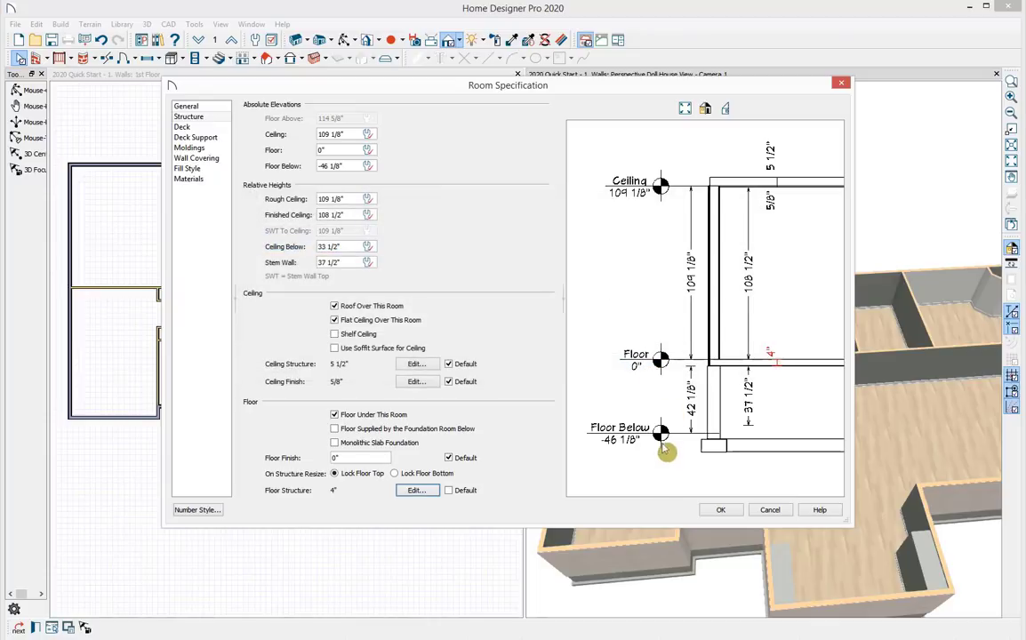
left_click(721, 510)
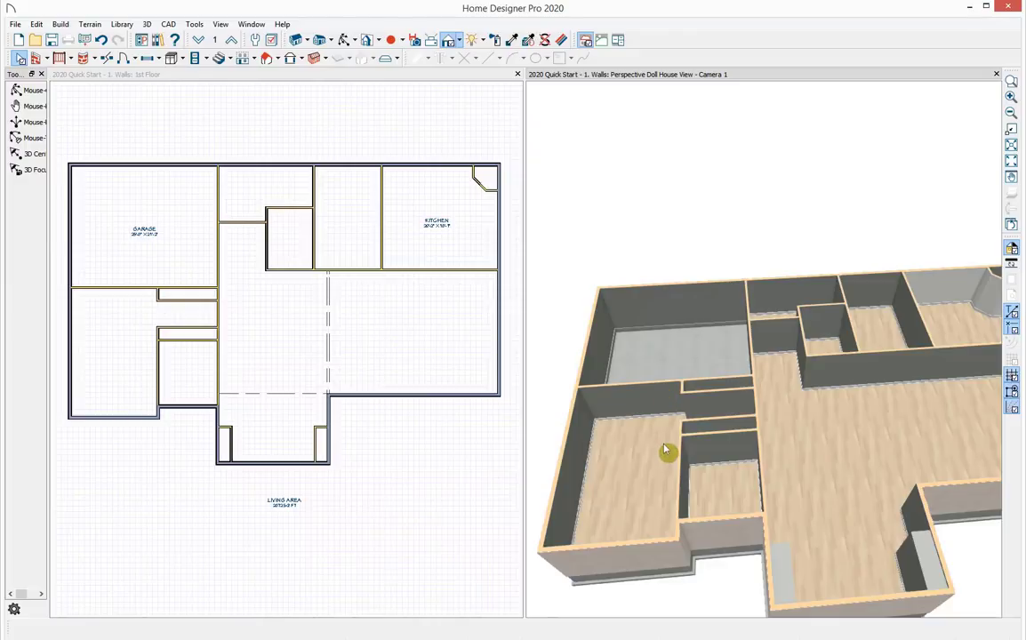
Step: Set the room type of the front left room below the garage to Master Bdrm
scroll(663, 448, "down", 3)
left_click_drag(661, 446, 640, 394)
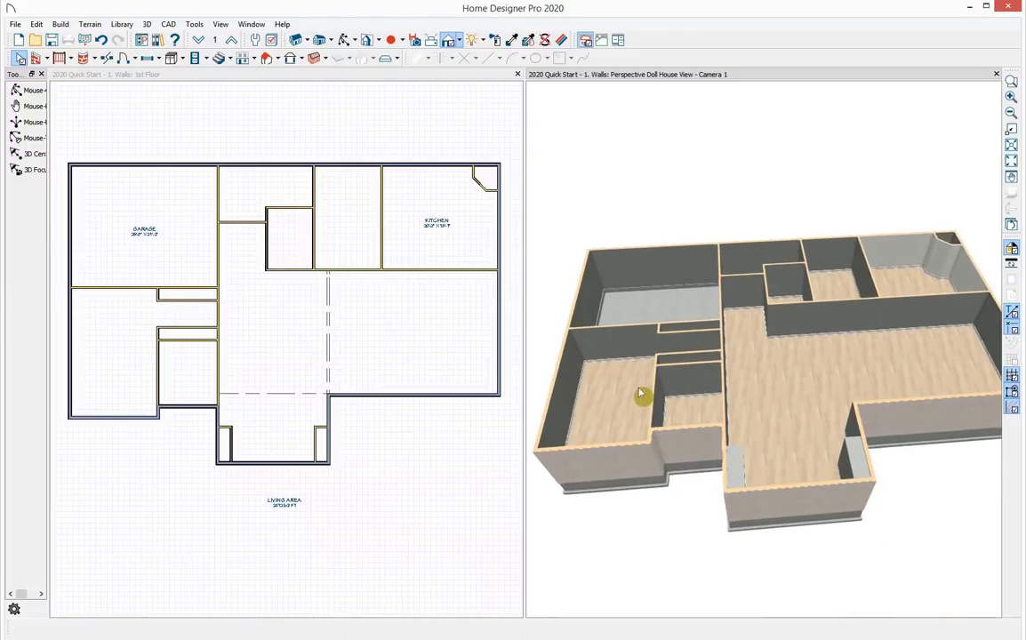
double_click(624, 410)
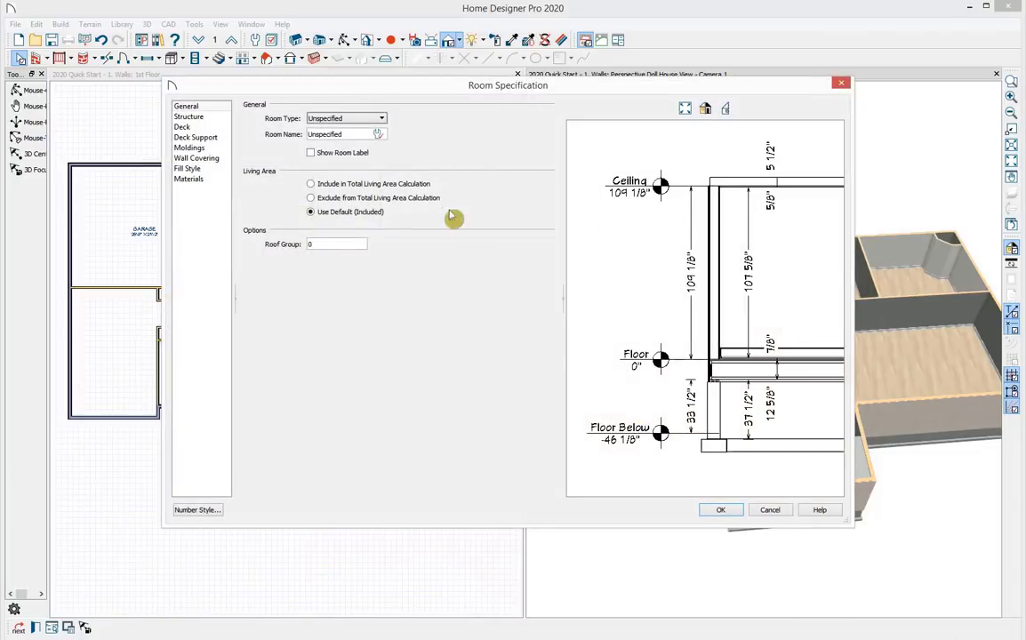
left_click(368, 119)
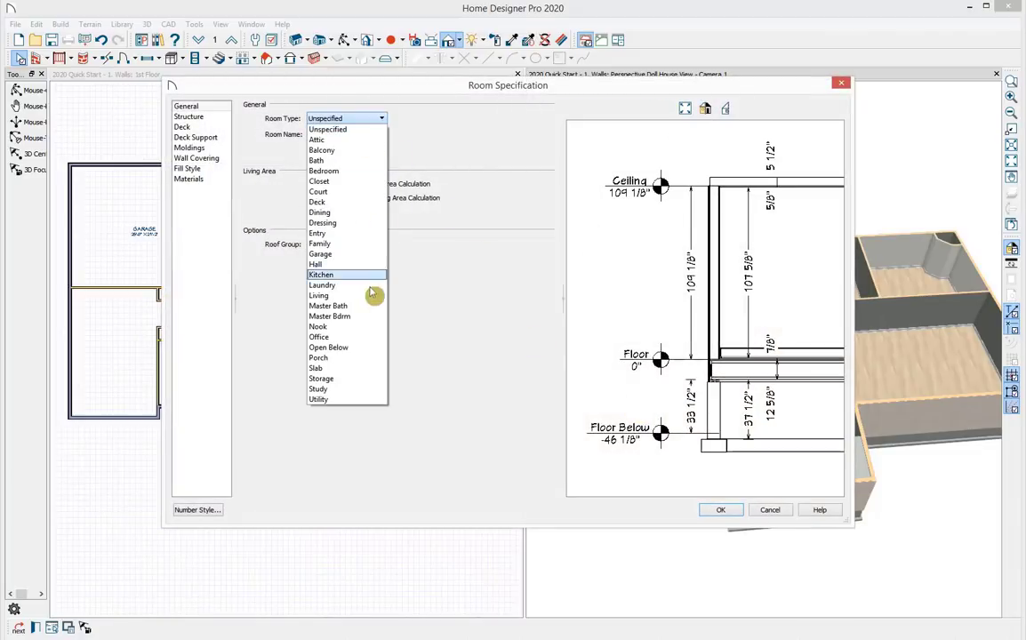
left_click(373, 317)
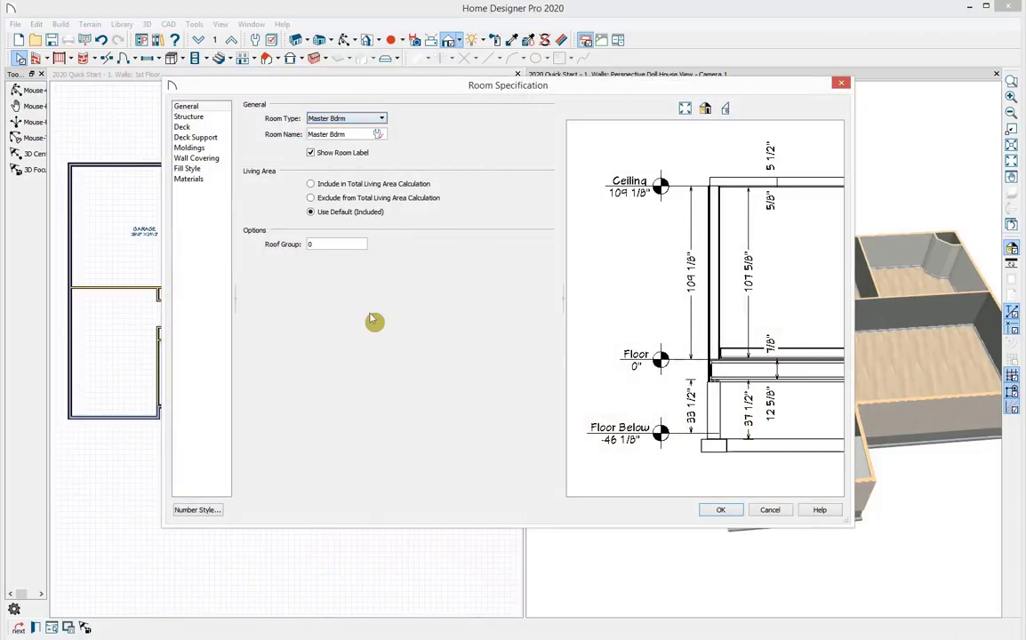
Step: Raise the master bedroom's finished ceiling height to 133 1/8" and apply the room specification
left_click(203, 120)
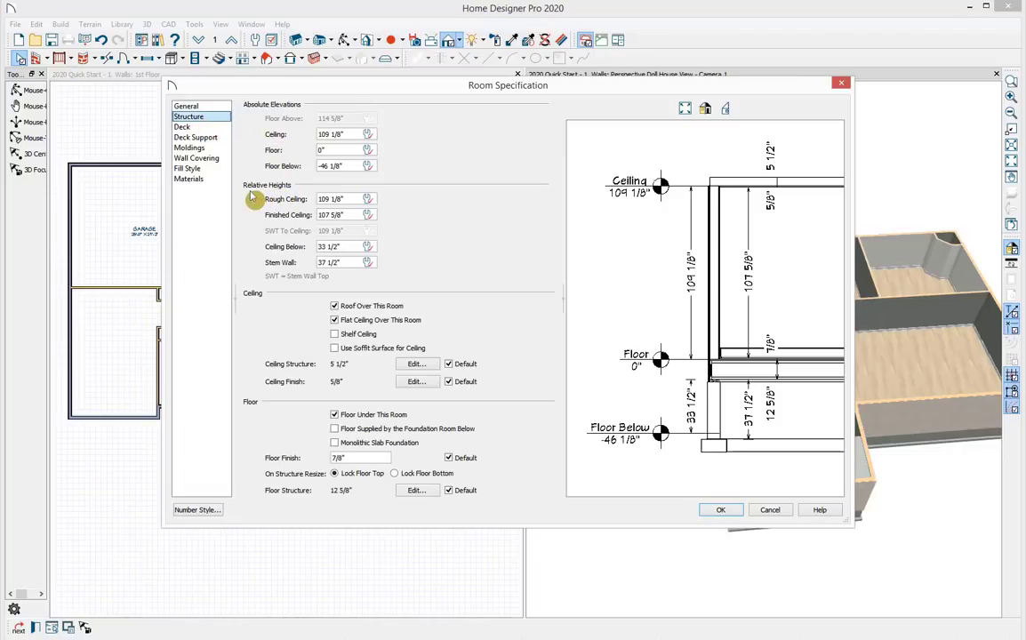
left_click(279, 214)
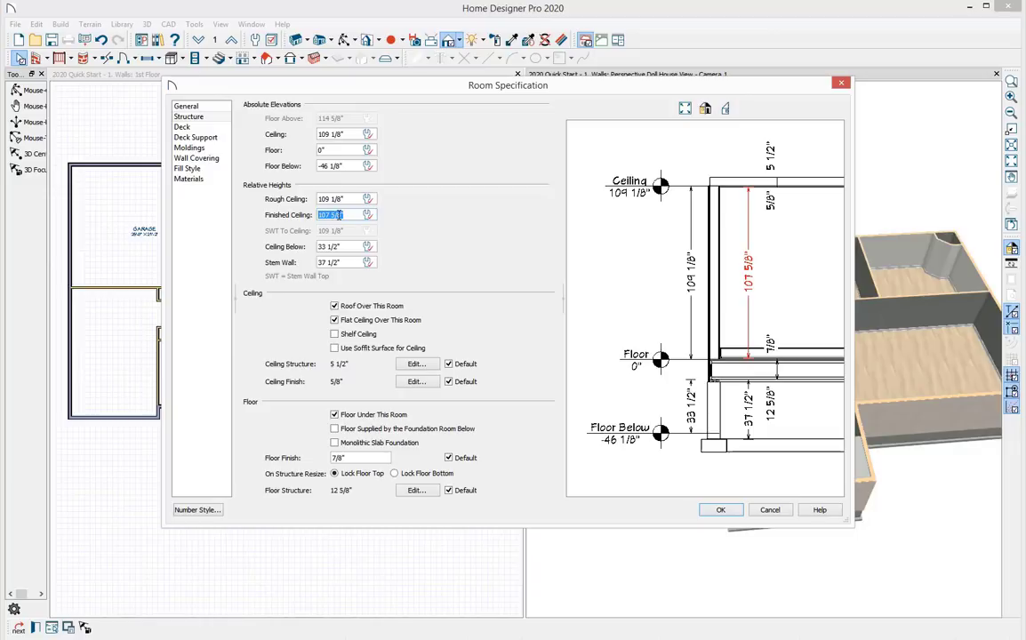
type("1")
key("Tab")
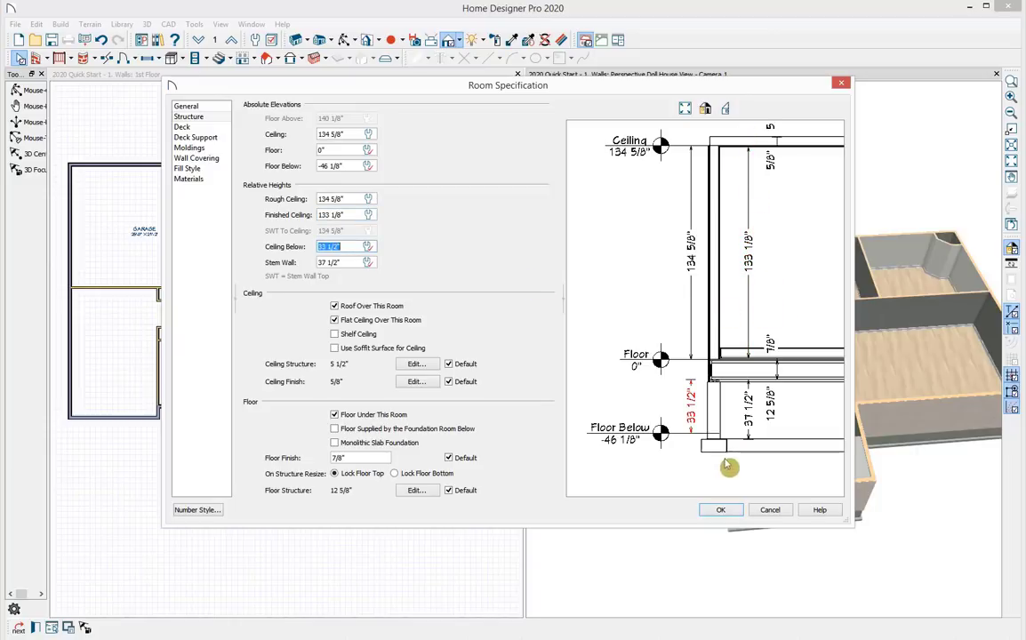
left_click(722, 511)
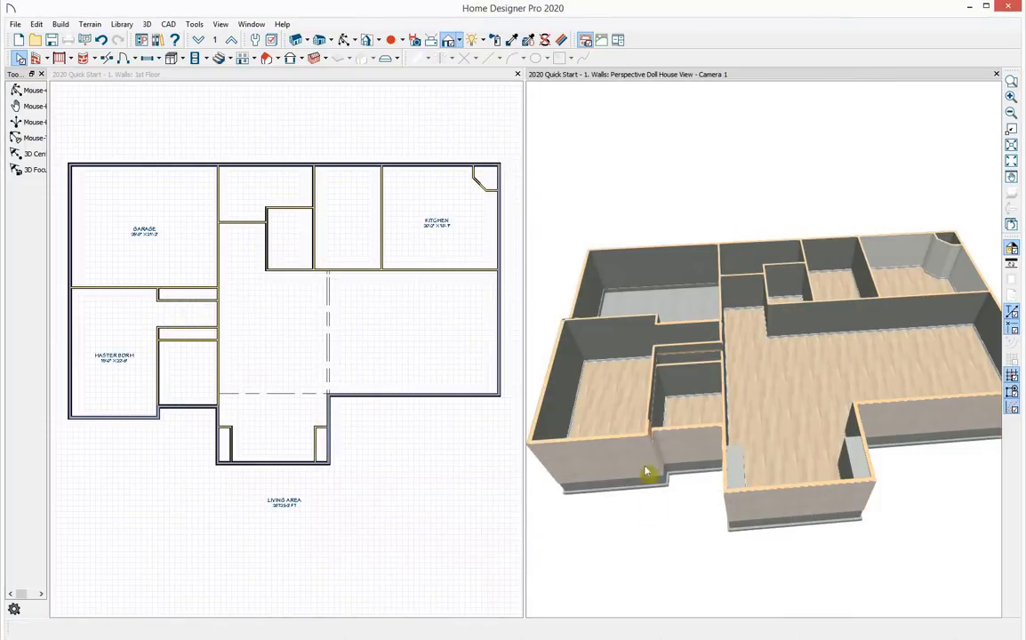
Step: Enclose the outdoor recess at the front right of the house with room dividers and set its depth to 12'
left_click(343, 40)
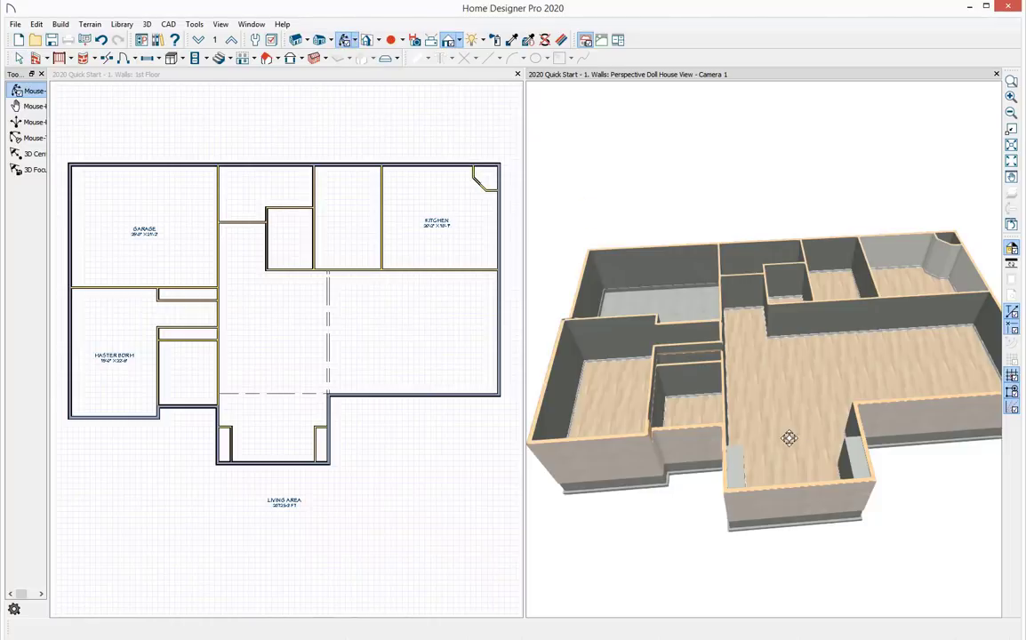
left_click_drag(788, 437, 755, 322)
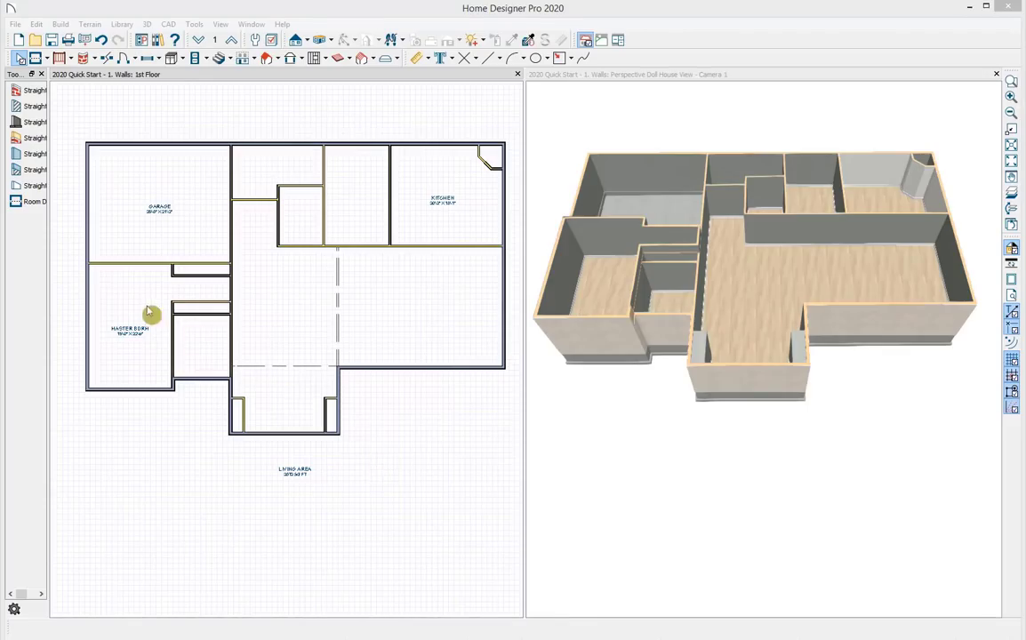
left_click(25, 202)
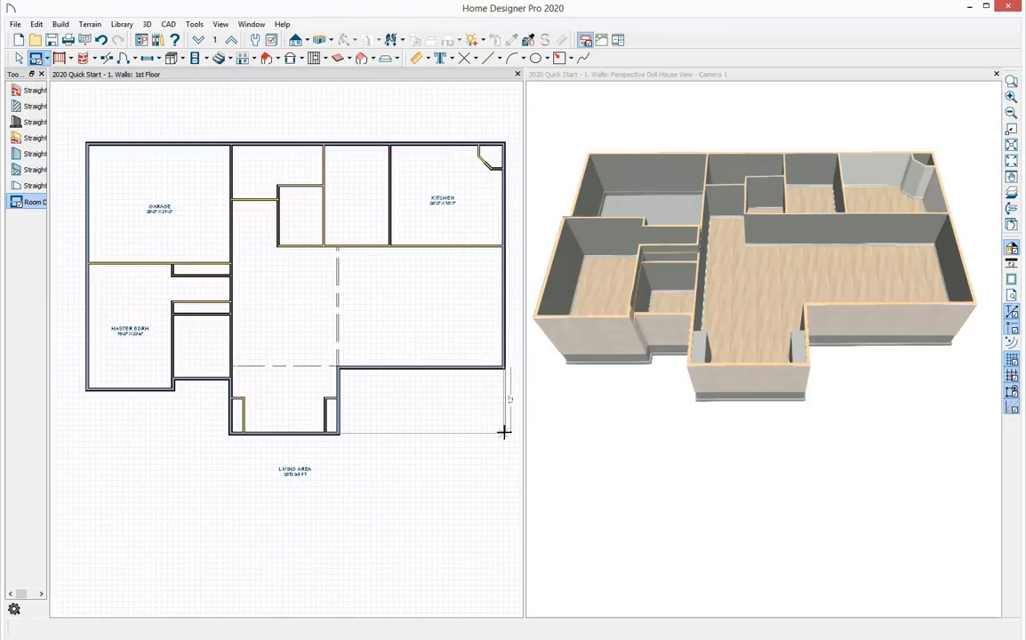
left_click_drag(504, 434, 343, 435)
key("space")
left_click(391, 436)
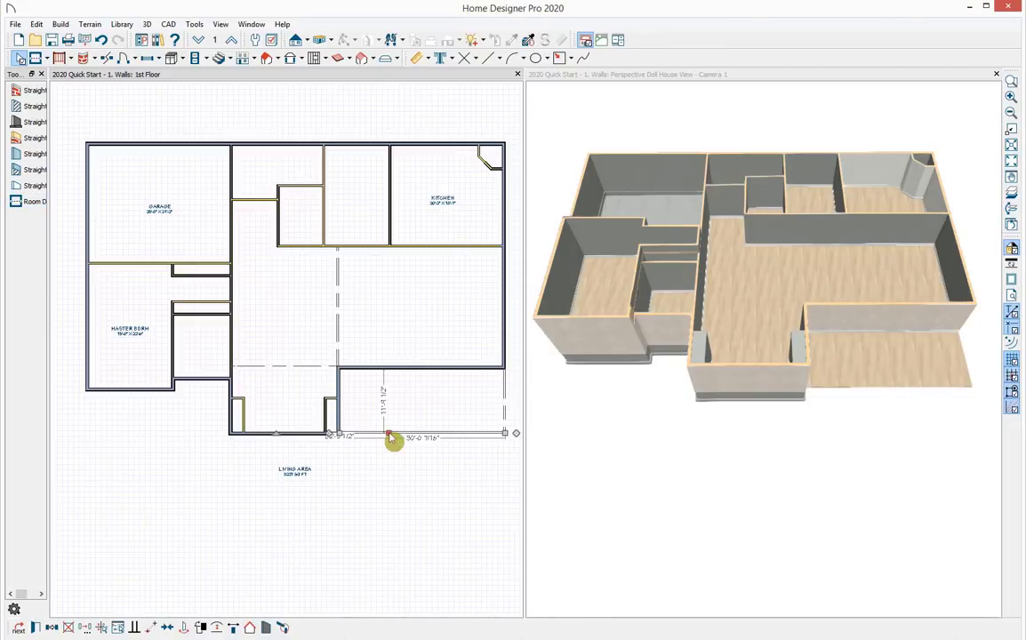
left_click(385, 411)
type("12")
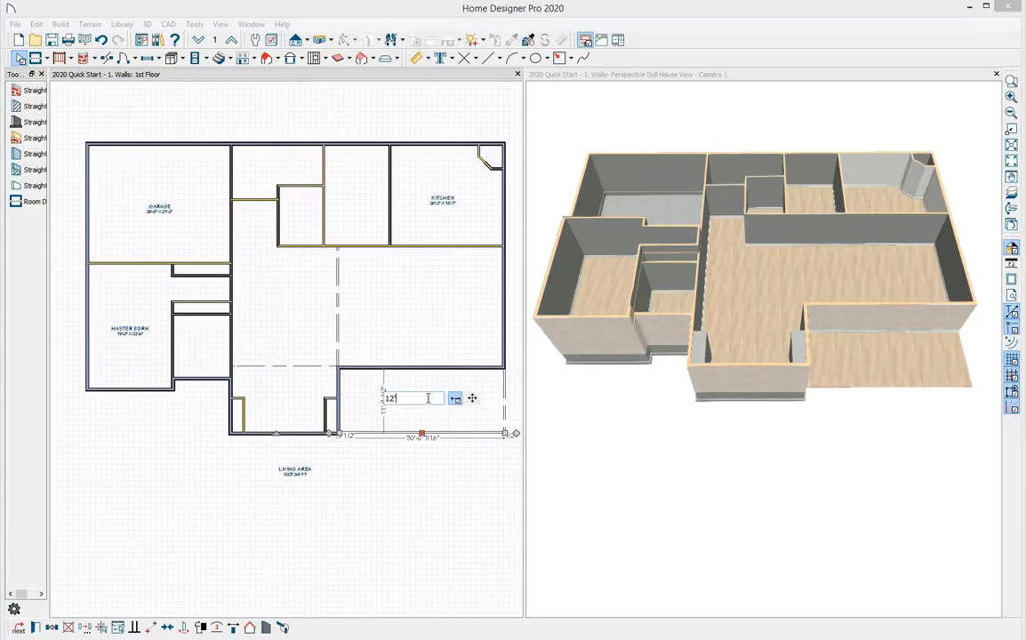
key("Return")
Step: Enclose an area in front of the entry wing with room dividers across its full width and set its depth to 8'
left_click(28, 202)
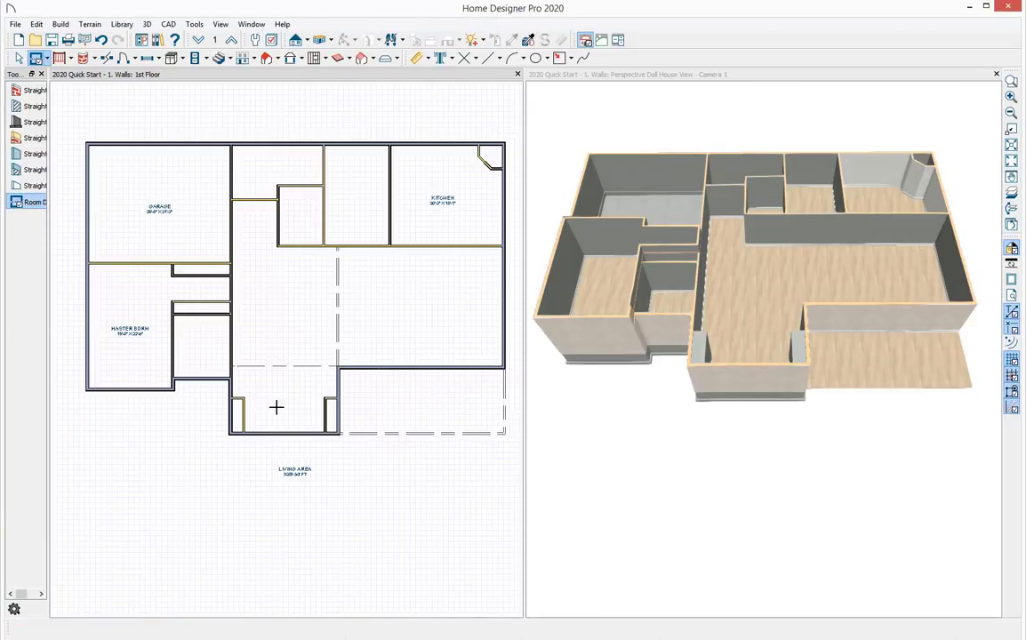
left_click_drag(339, 435, 225, 435)
left_click(327, 488)
left_click(298, 476)
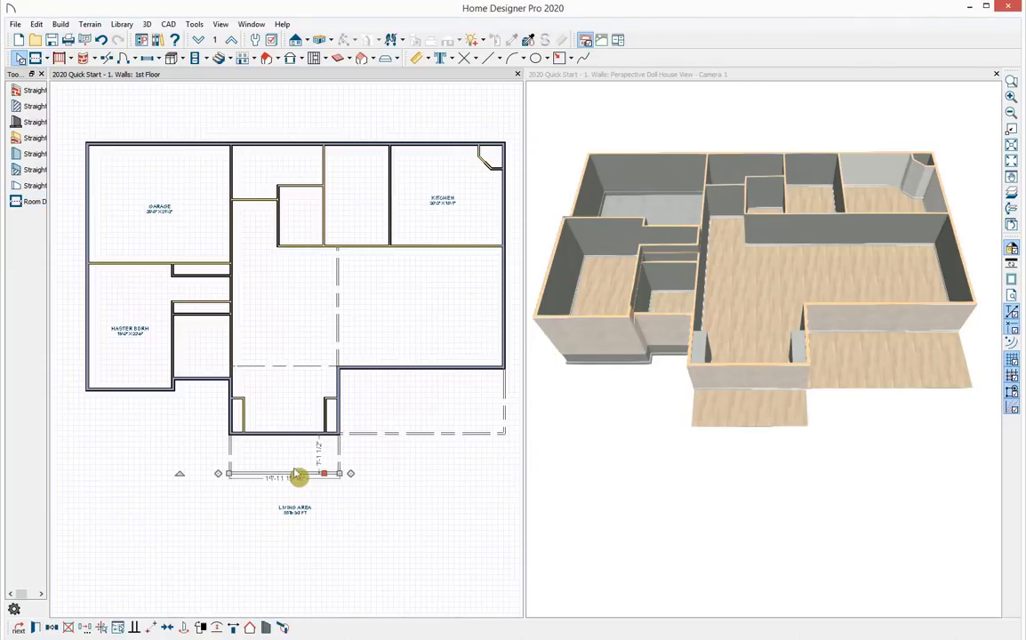
left_click(321, 463)
type("8")
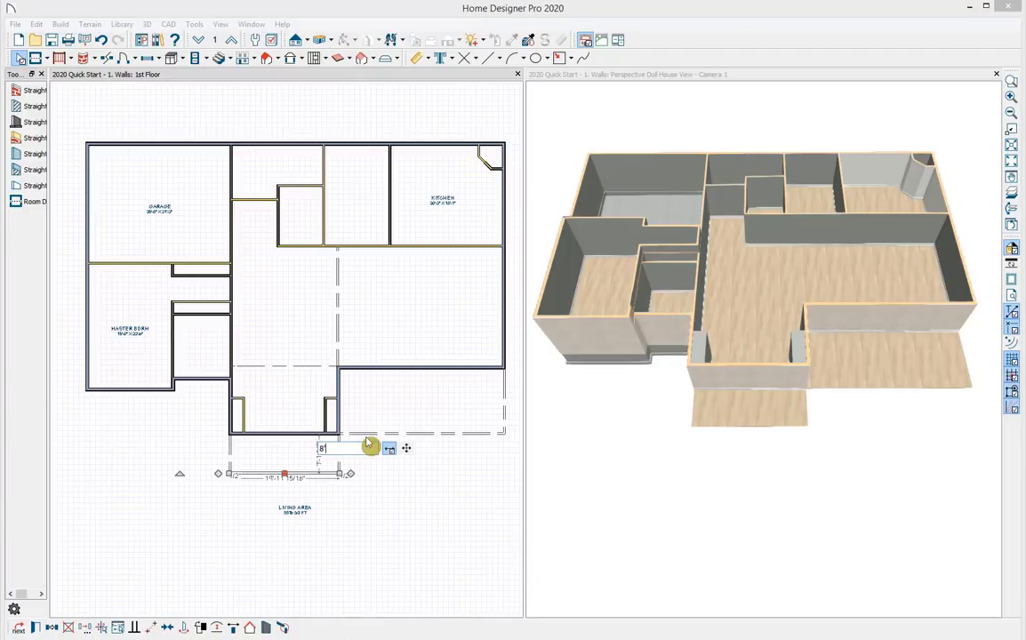
key("Return")
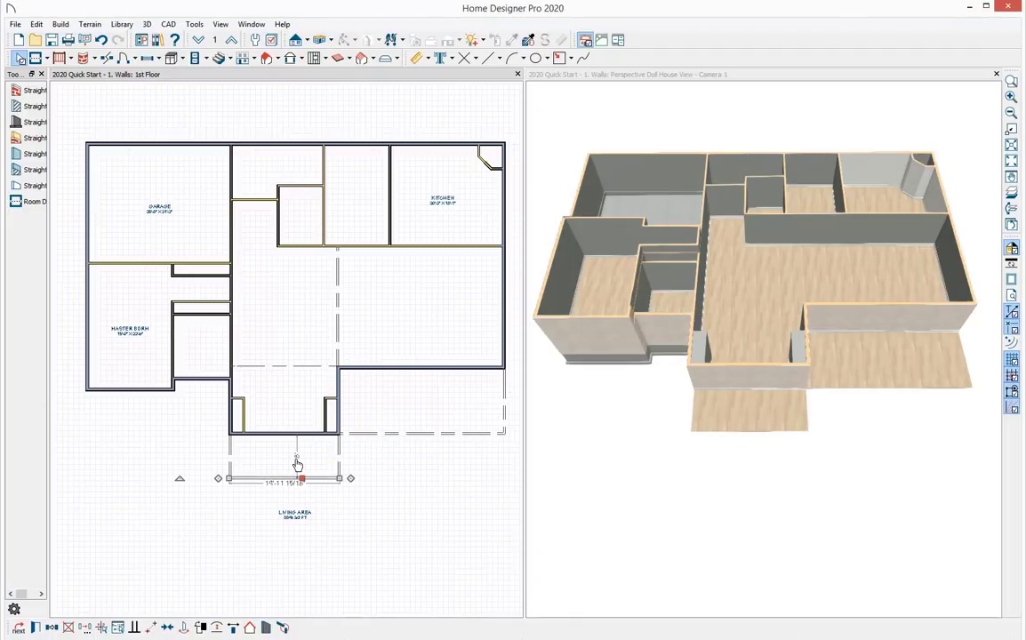
Step: Set the area in front of the entry wing to room type Porch and turn off its roof and flat ceiling
double_click(264, 467)
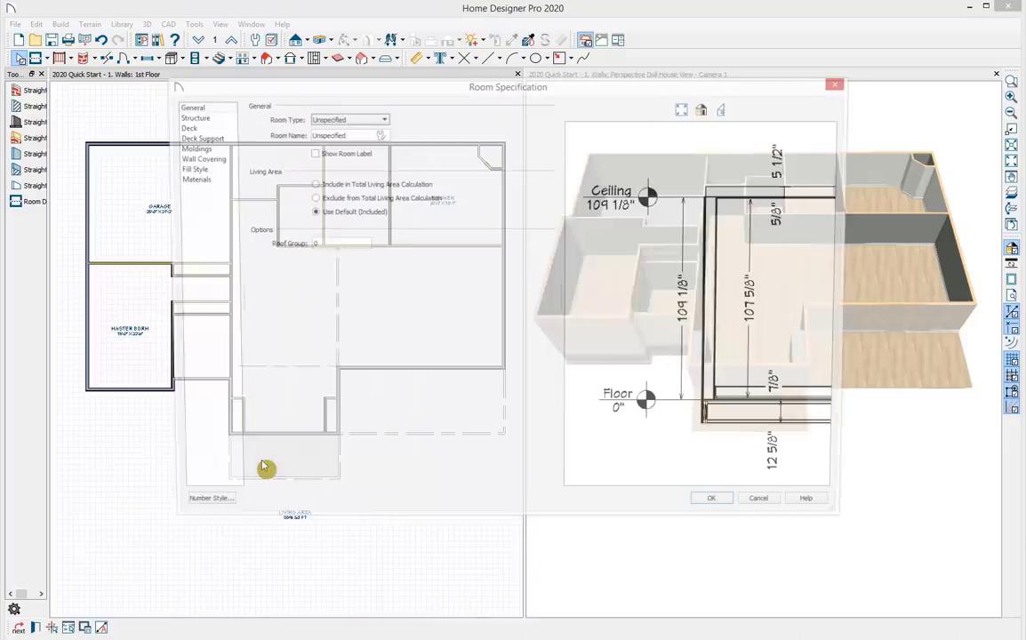
left_click(374, 123)
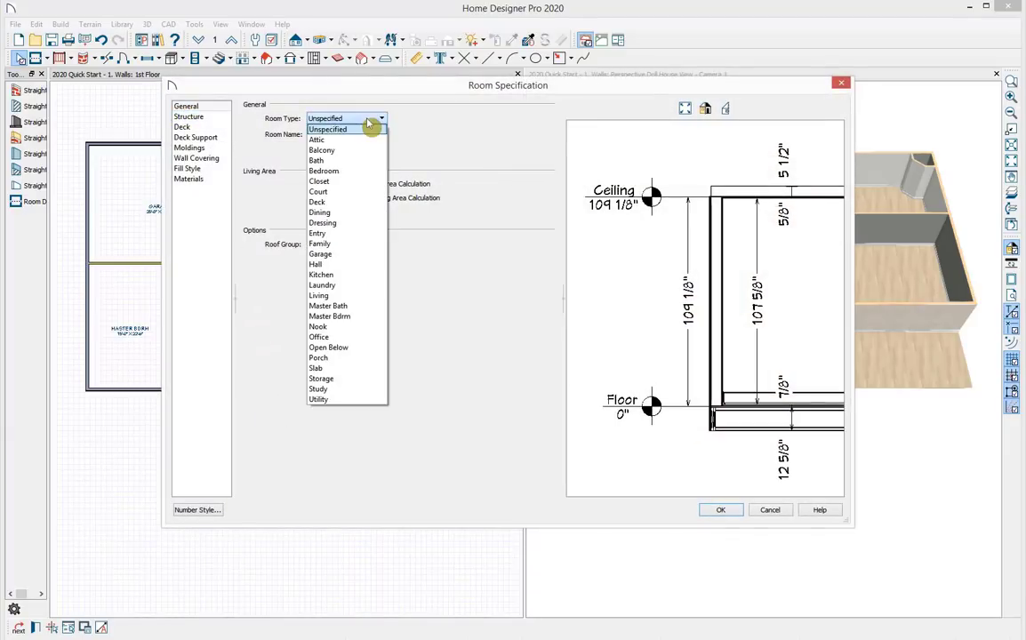
left_click(370, 358)
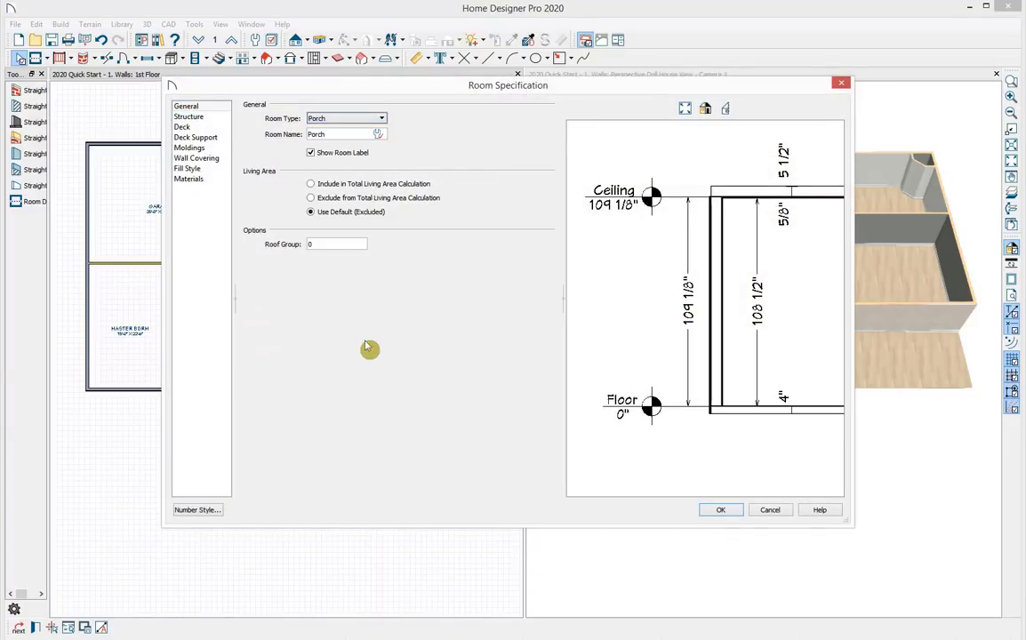
left_click(190, 117)
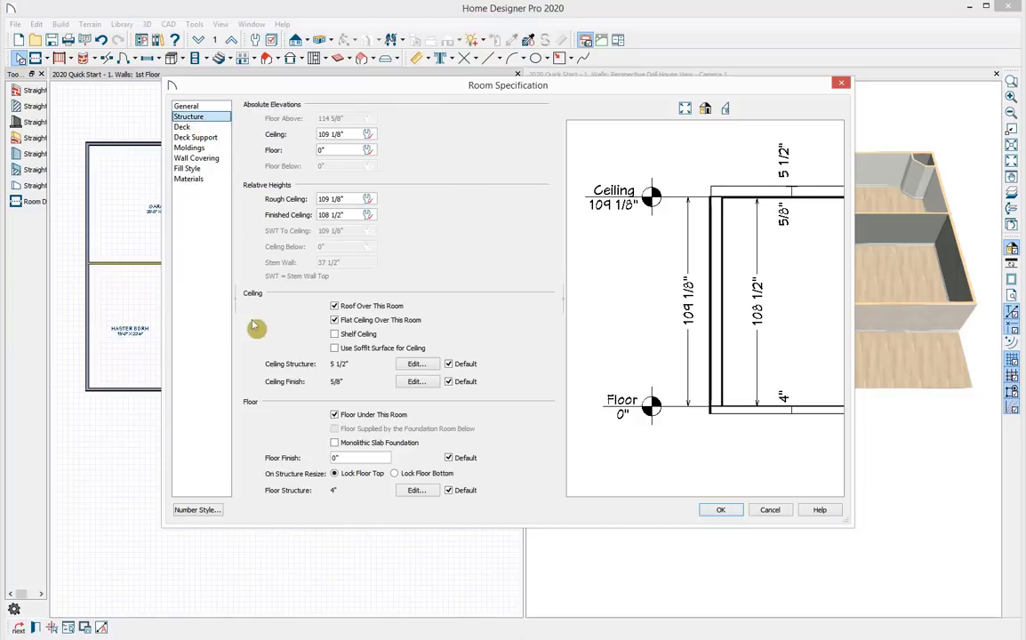
left_click(335, 306)
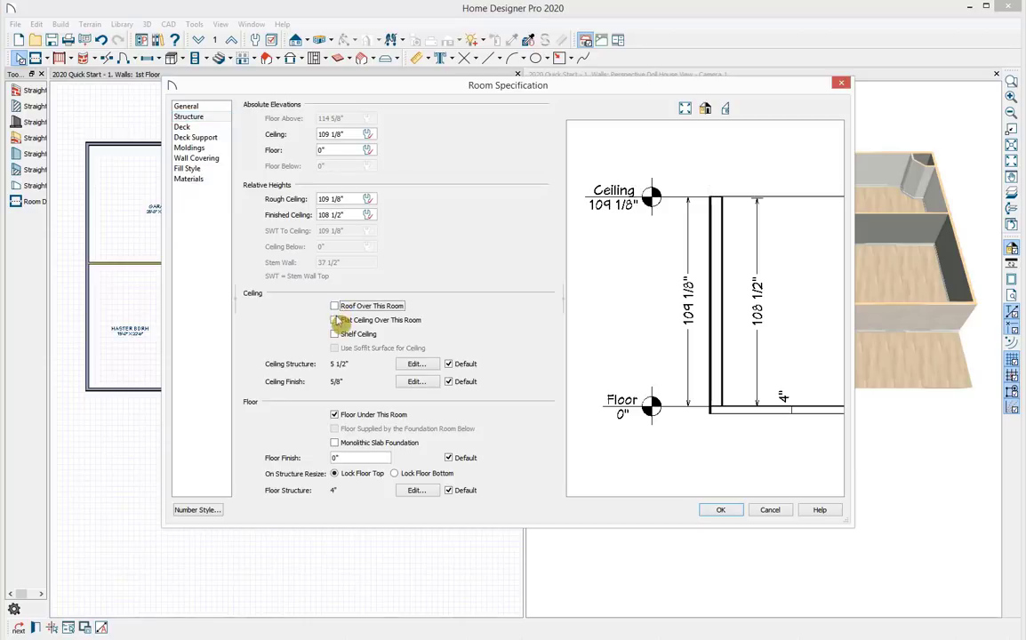
left_click(334, 320)
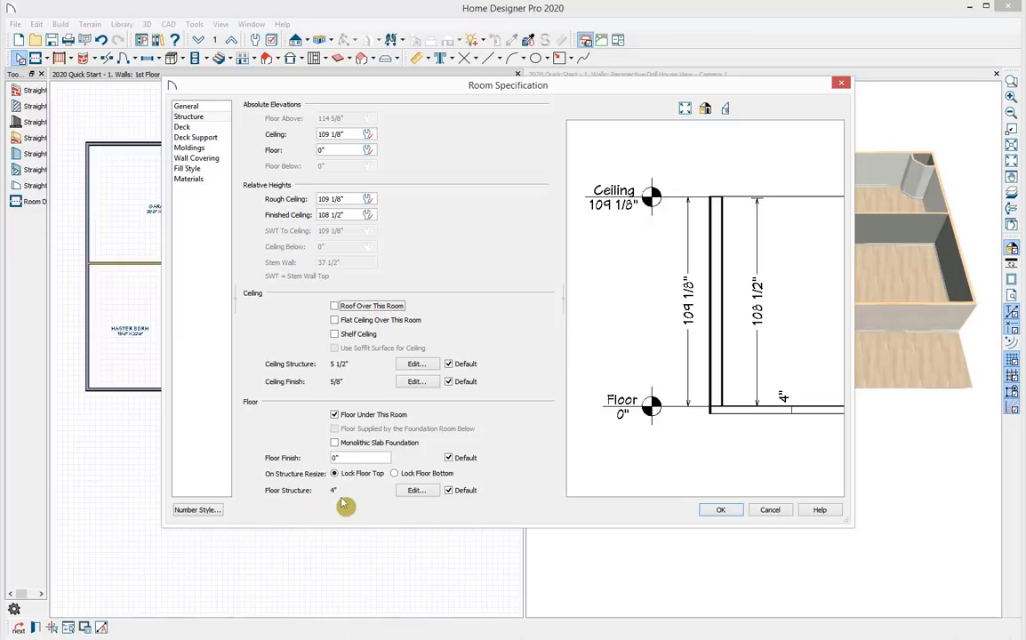
Step: Set the front porch's concrete floor structure thickness to 24" and apply the room specification
left_click(407, 493)
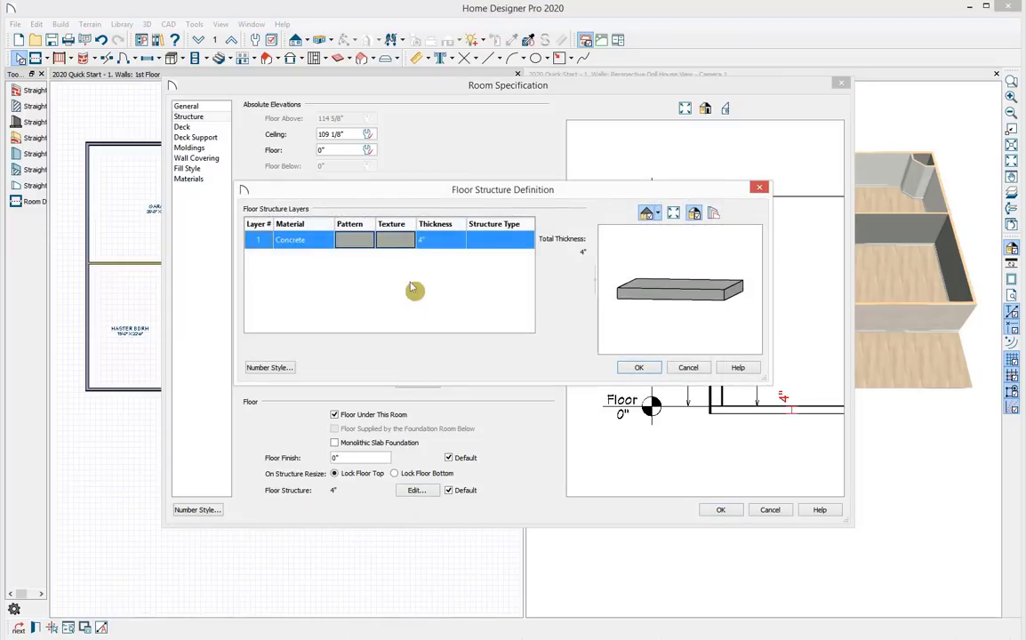
left_click(425, 242)
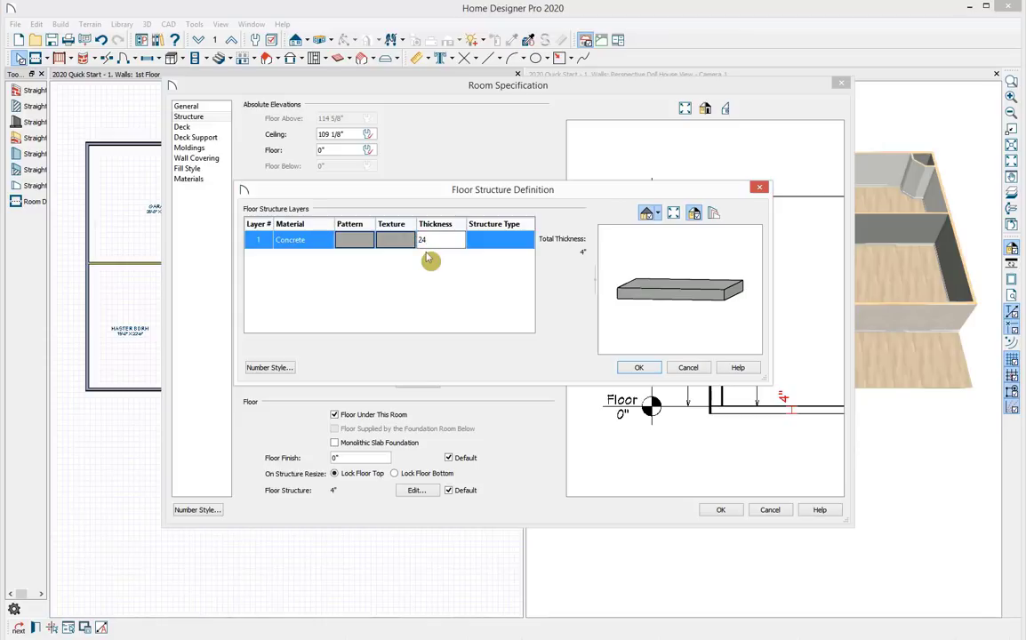
key("Tab")
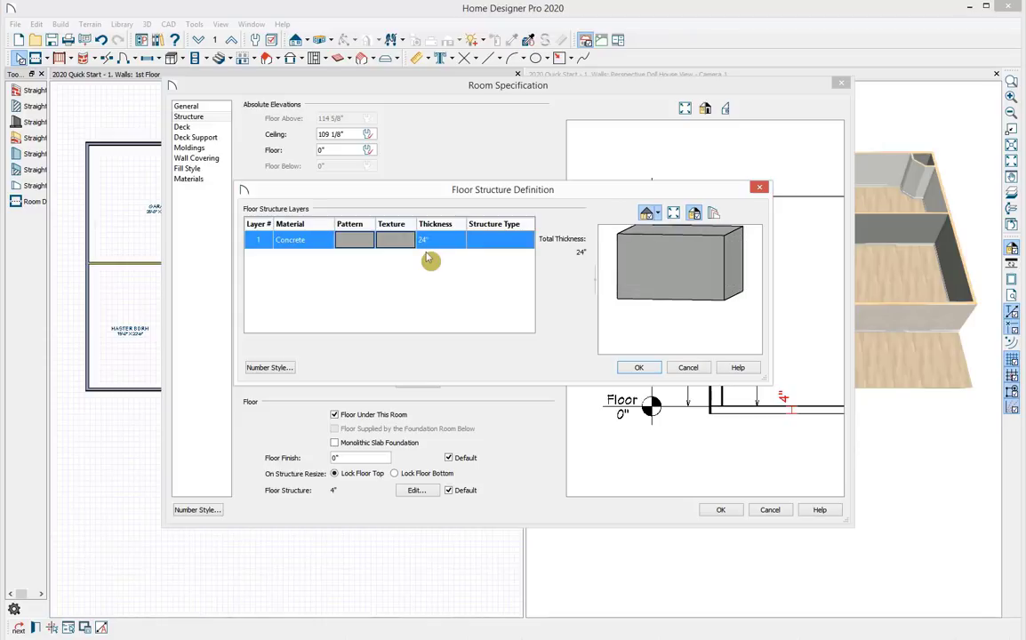
left_click(638, 369)
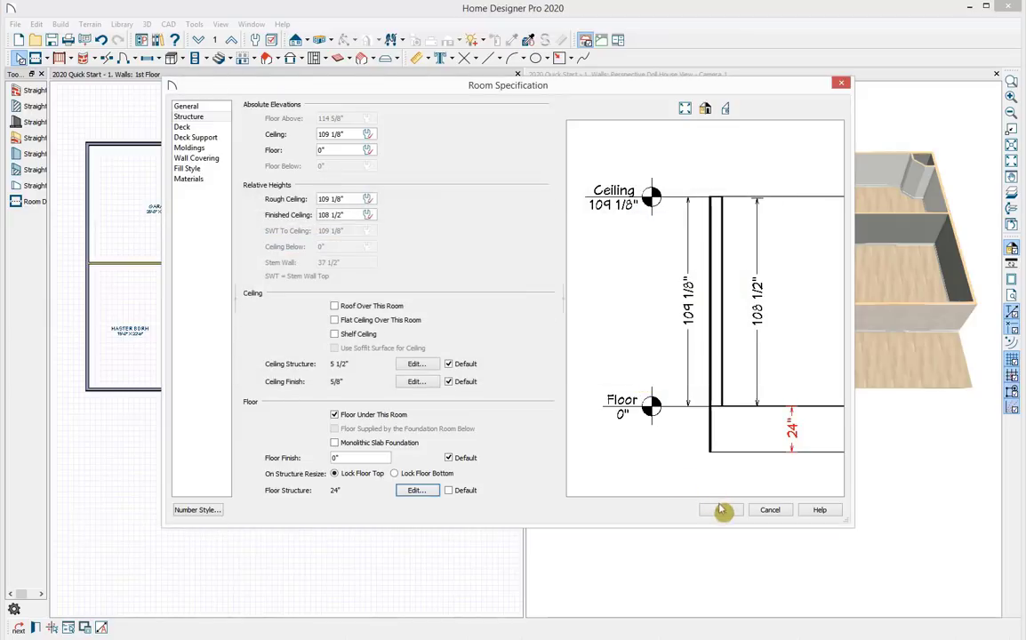
left_click(721, 574)
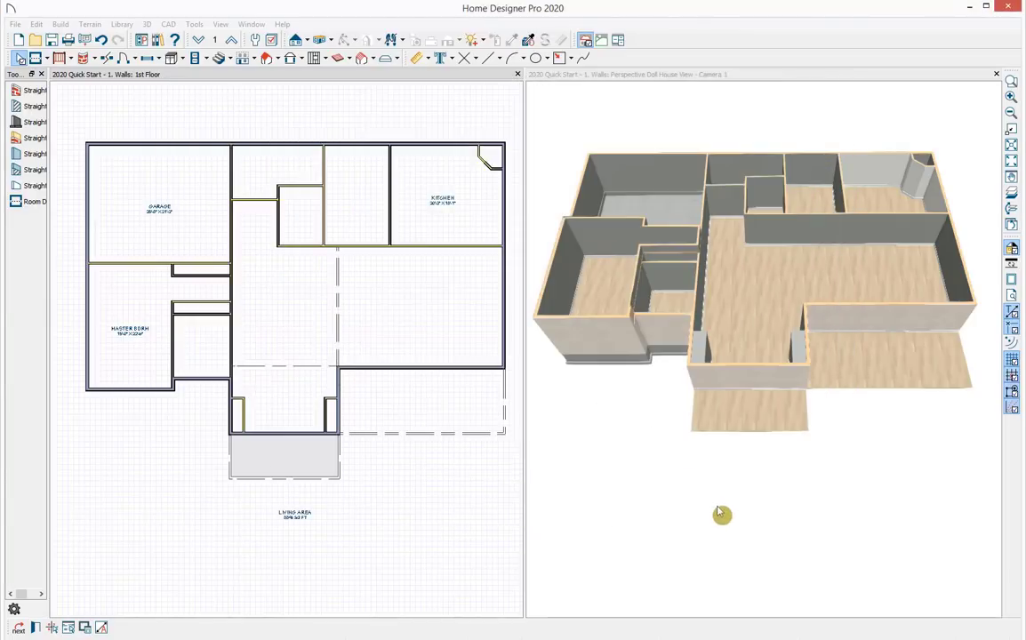
Step: Set the outdoor recess at the front right of the house to room type Porch, without a roof or flat ceiling
double_click(448, 410)
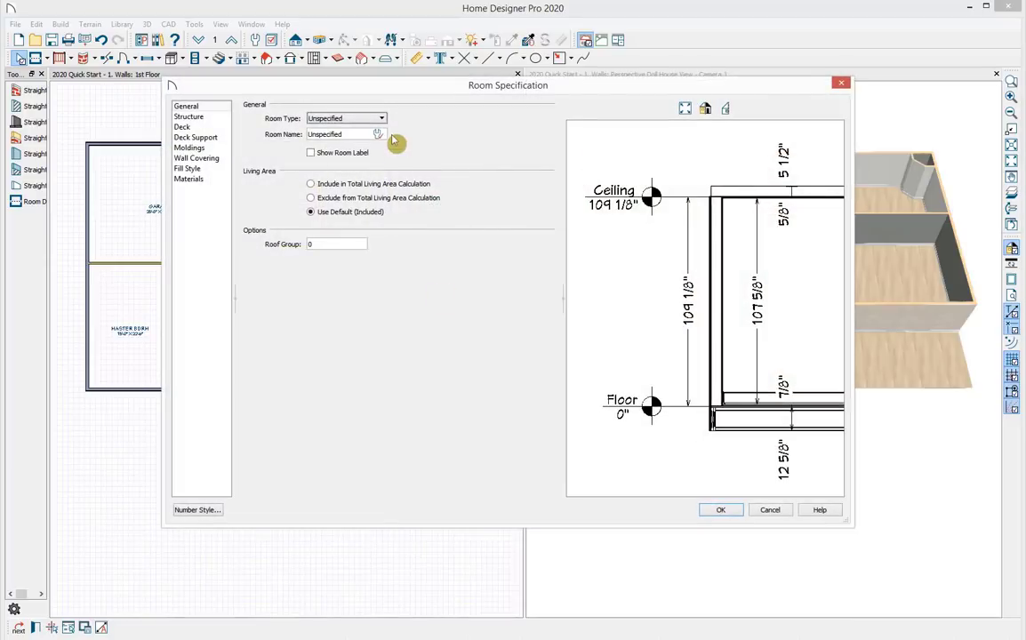
left_click(343, 118)
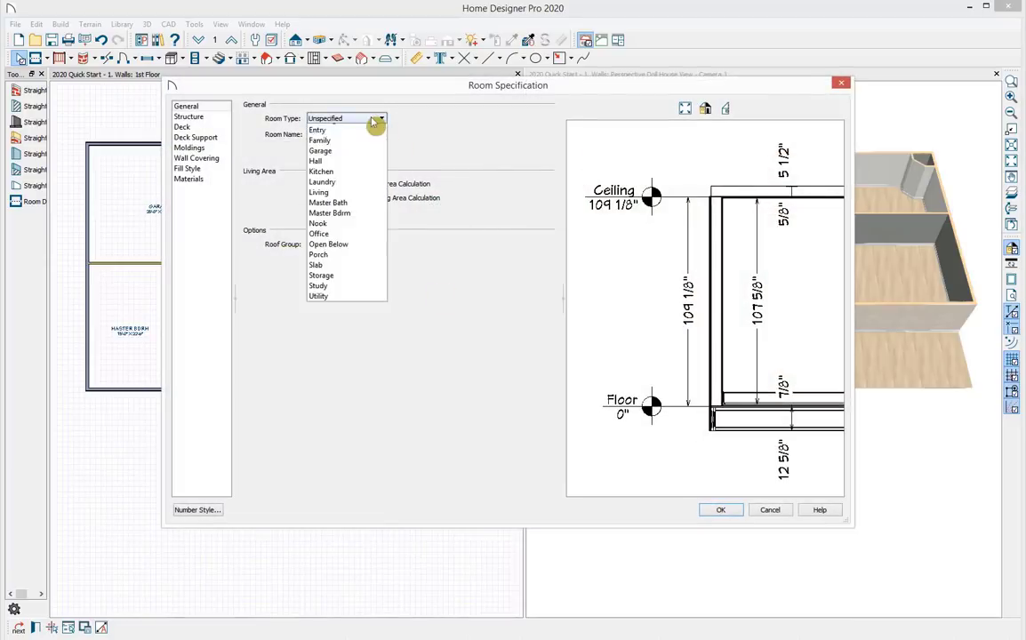
left_click(372, 358)
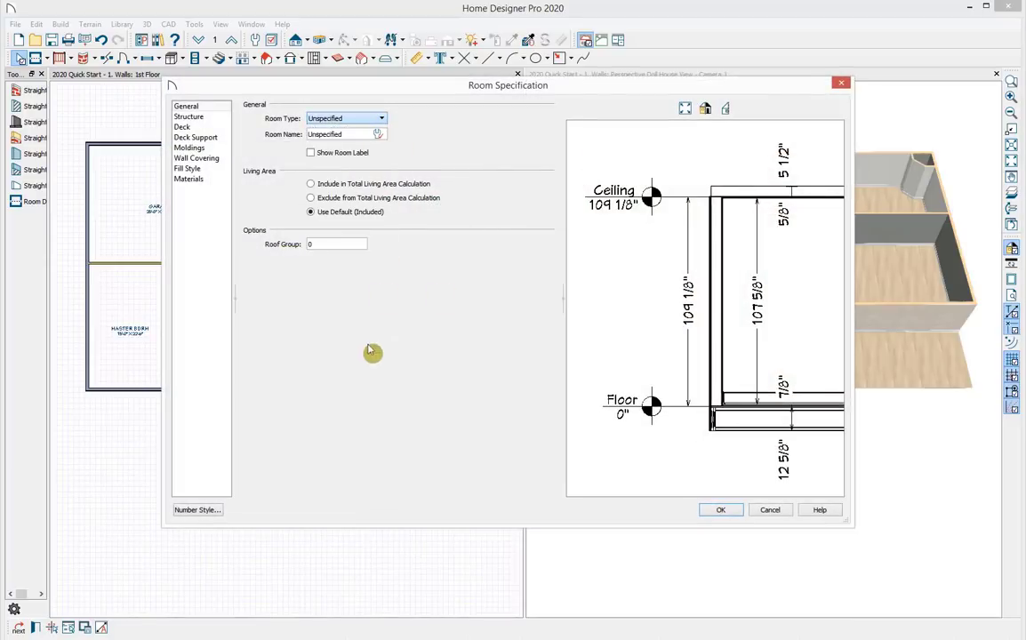
left_click(191, 117)
left_click(334, 306)
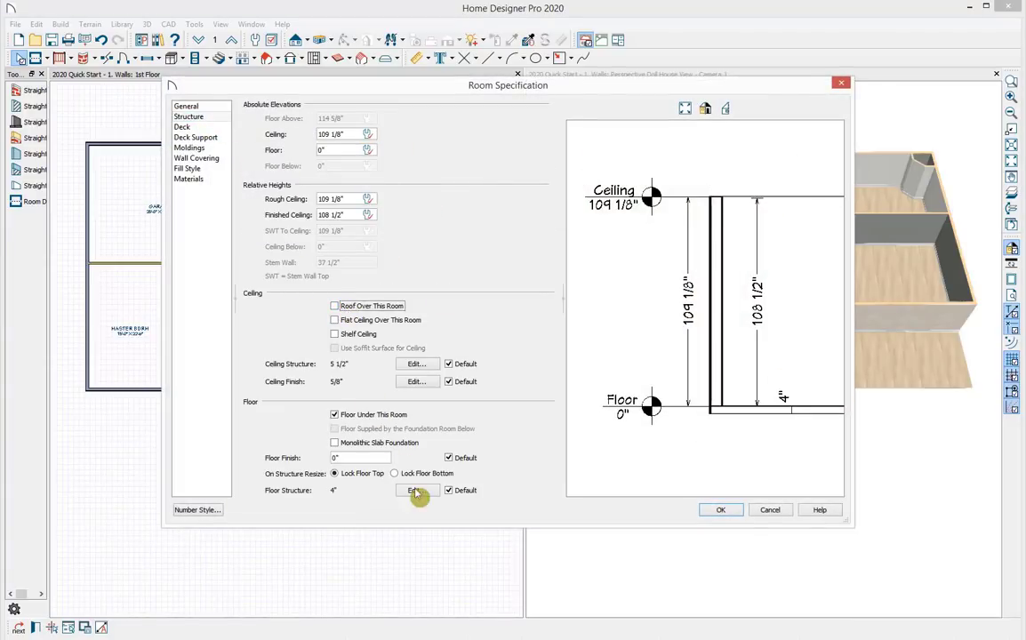
Step: Set the front right porch's concrete floor structure thickness to 20" and apply the room specification
left_click(416, 490)
left_click(442, 240)
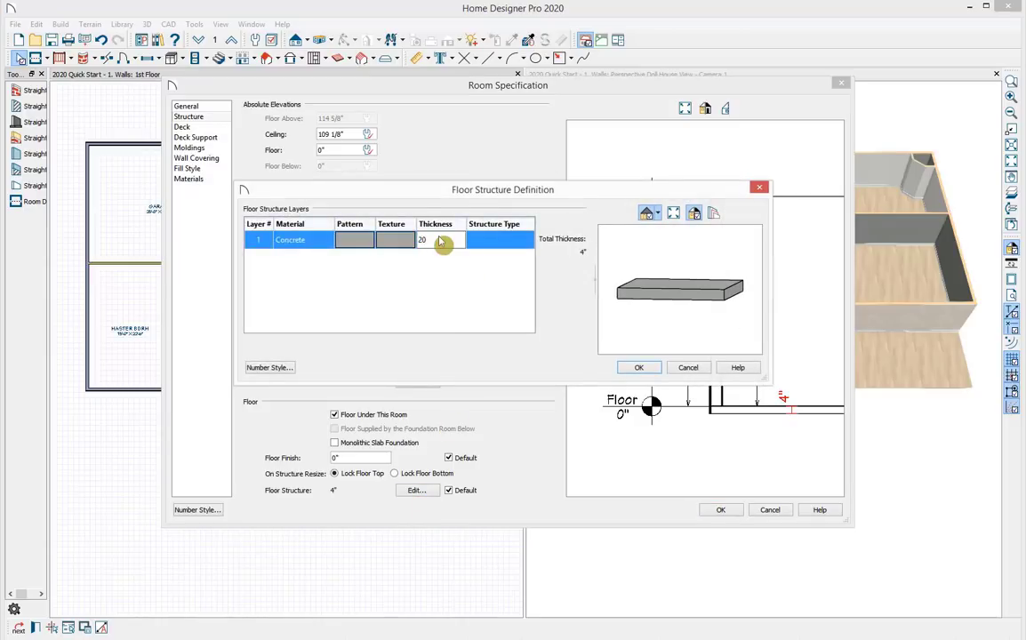
type("20")
key("Return")
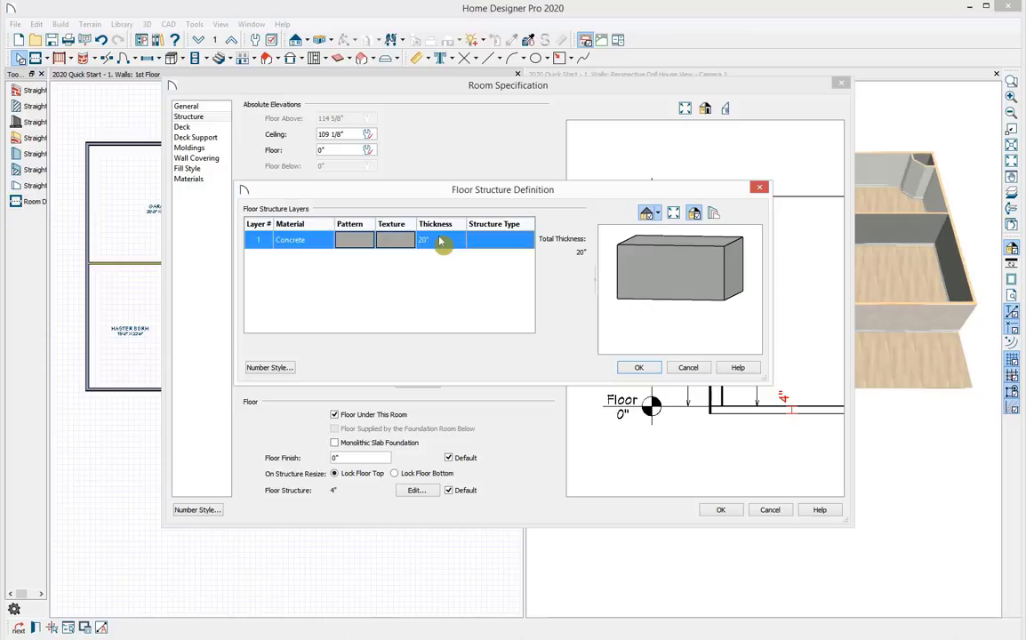
left_click(638, 368)
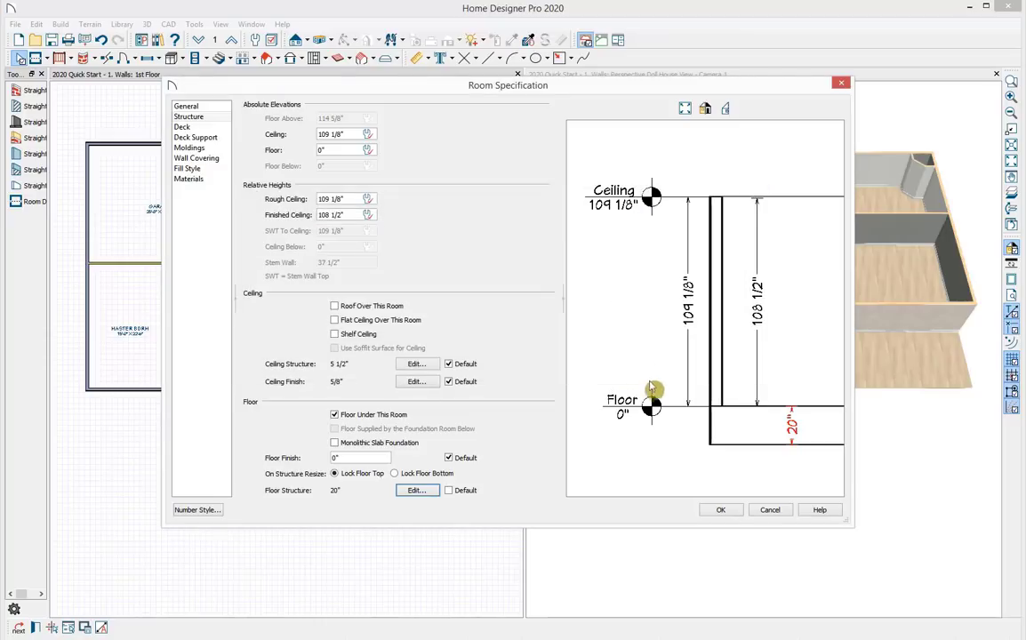
left_click(720, 510)
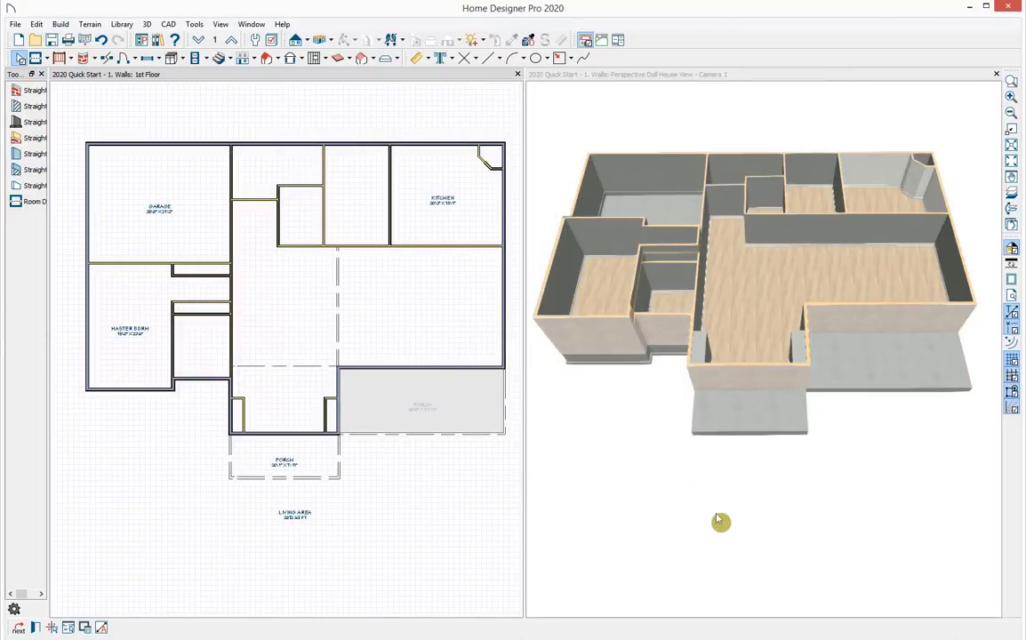
Step: Place a hinged door in the garage's back exterior wall near the interior corner, swinging into the garage
left_click(719, 521)
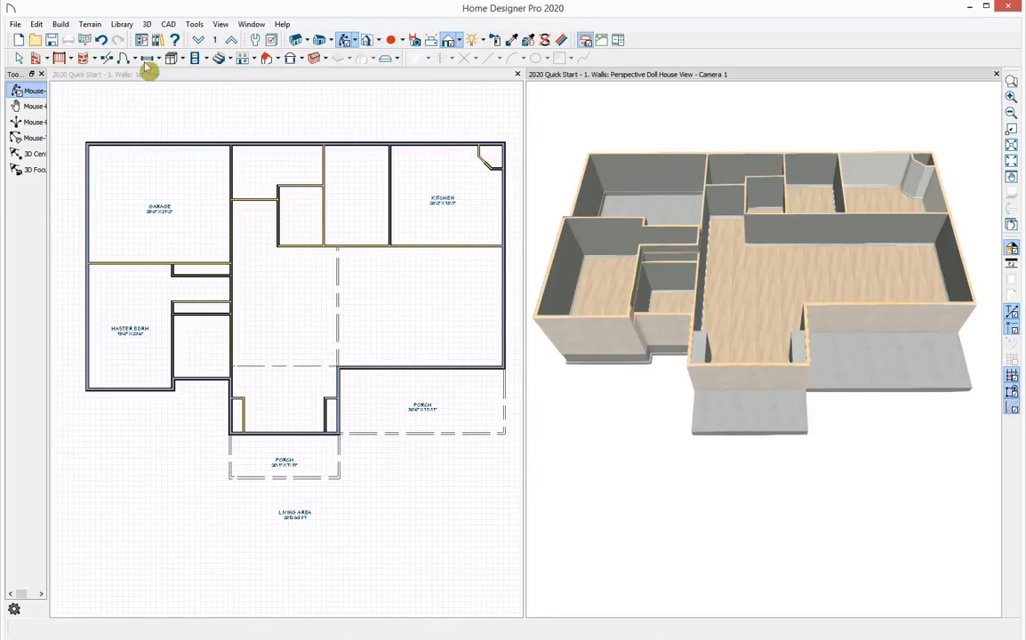
left_click(134, 99)
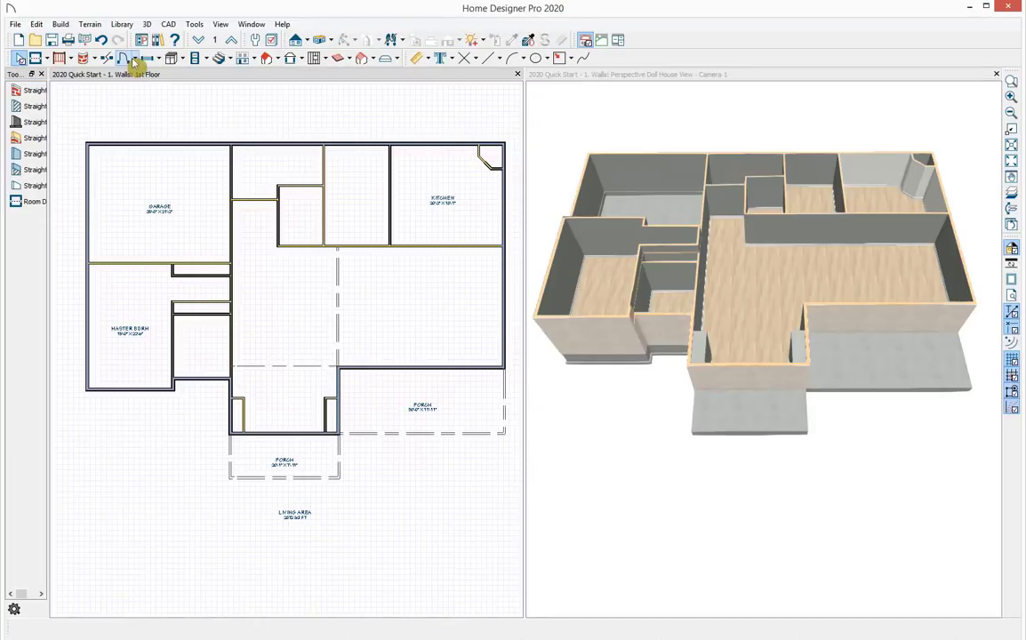
left_click(134, 59)
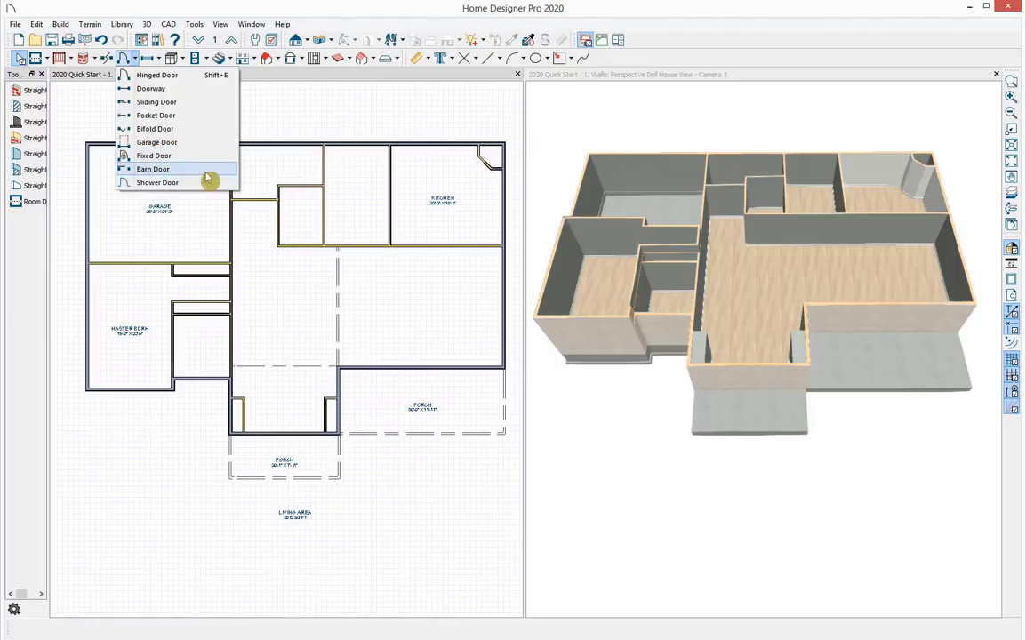
left_click(190, 76)
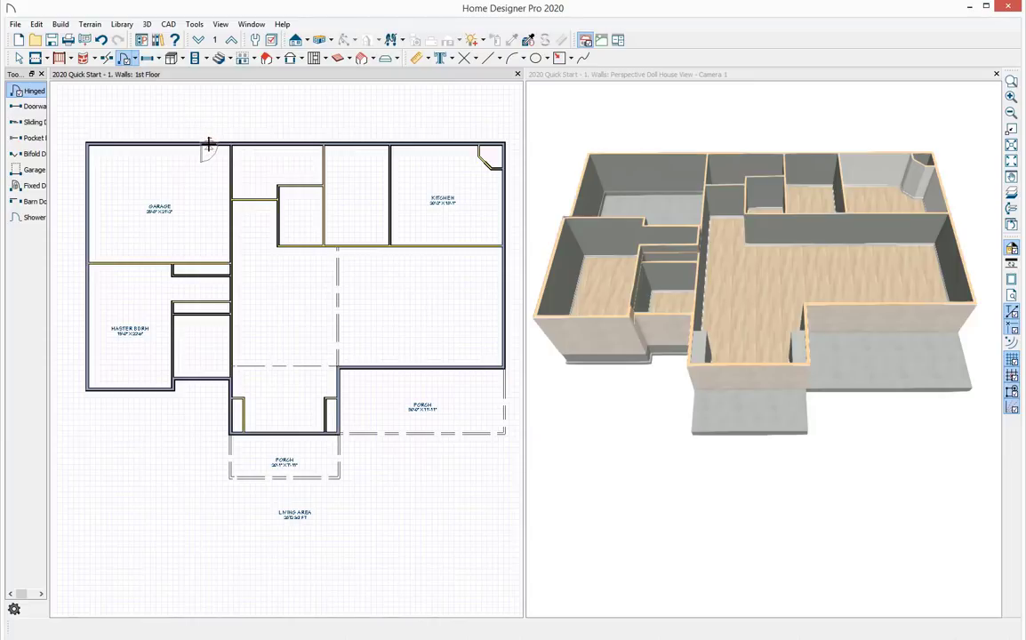
scroll(204, 144, "up", 5)
scroll(208, 144, "up", 2)
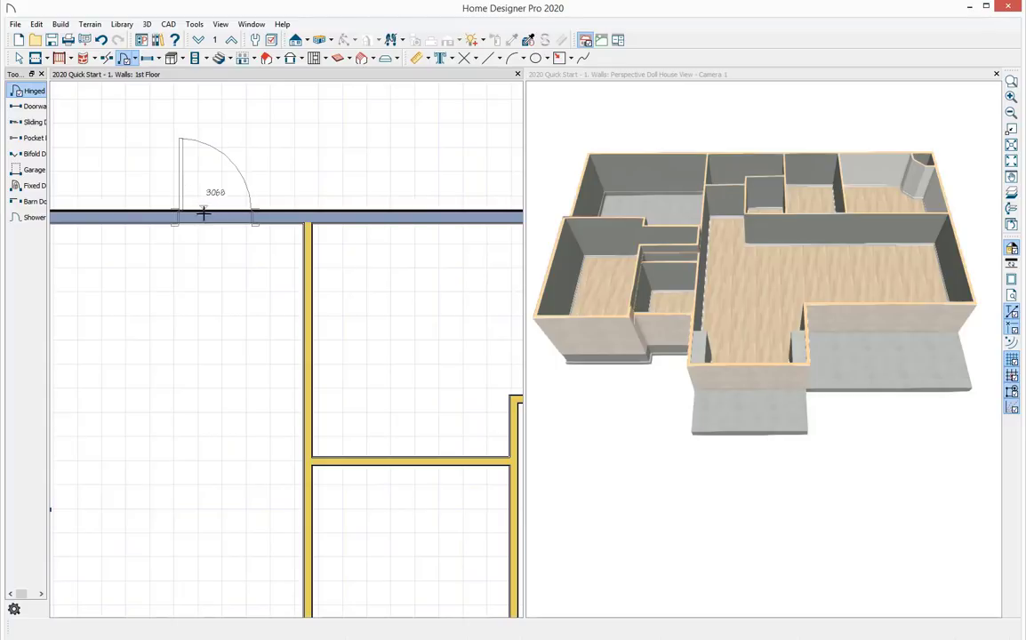
left_click(203, 224)
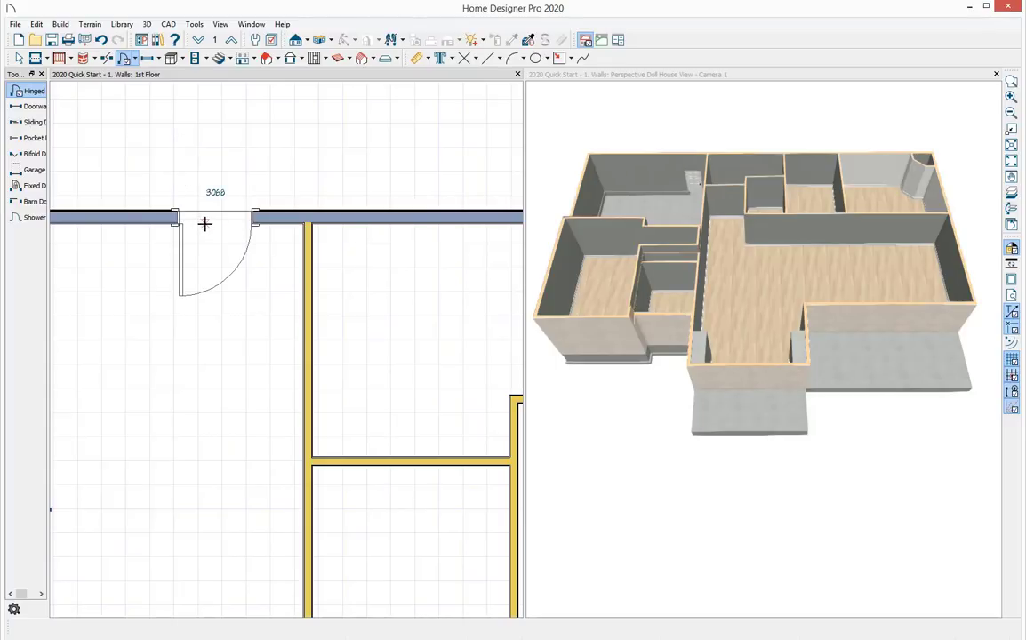
Step: Widen the garage's hinged door to about 49" in the doll house view by stretching its edge away from the corner
left_click(214, 225)
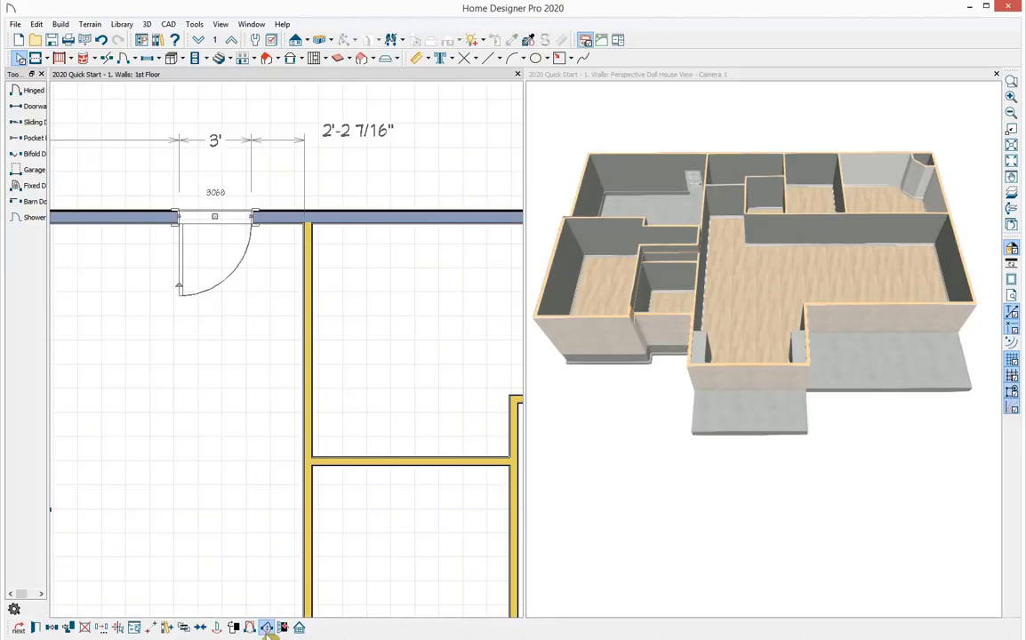
left_click(240, 496)
scroll(685, 174, "up", 5)
scroll(684, 175, "up", 3)
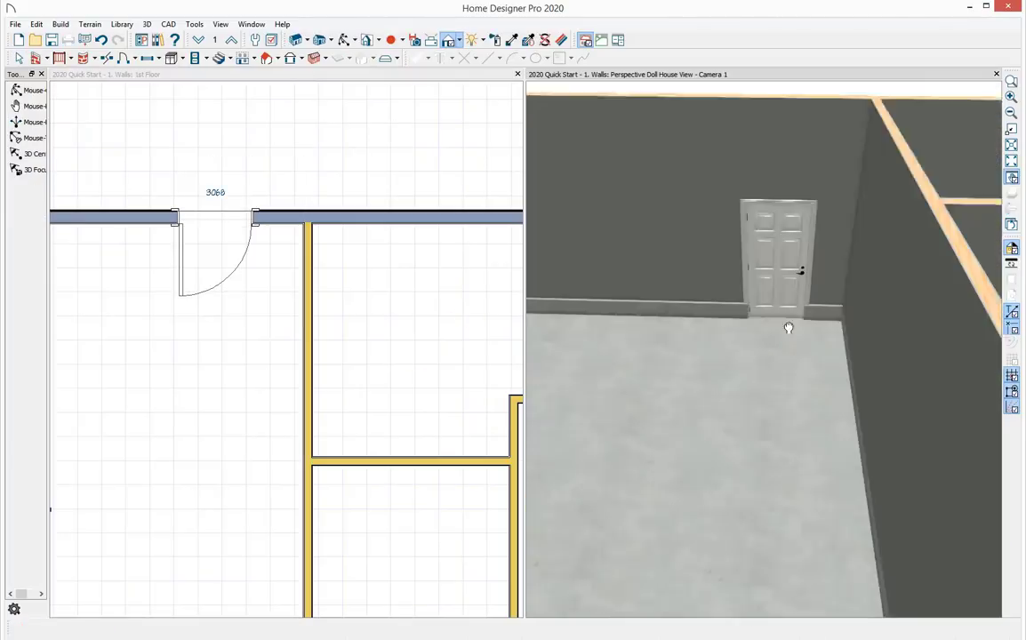
left_click(792, 294)
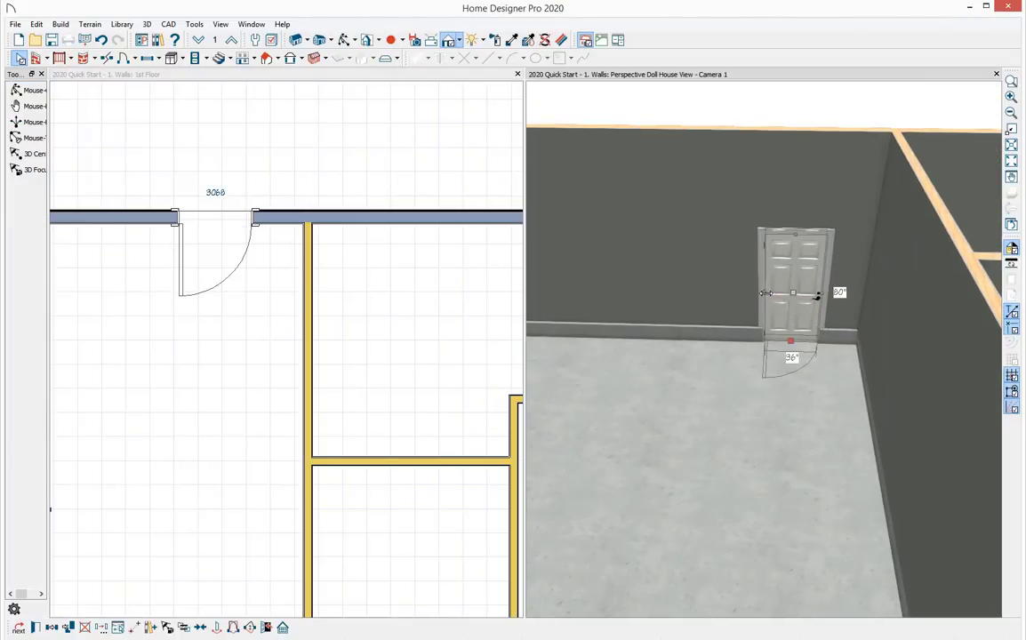
left_click_drag(766, 293, 743, 292)
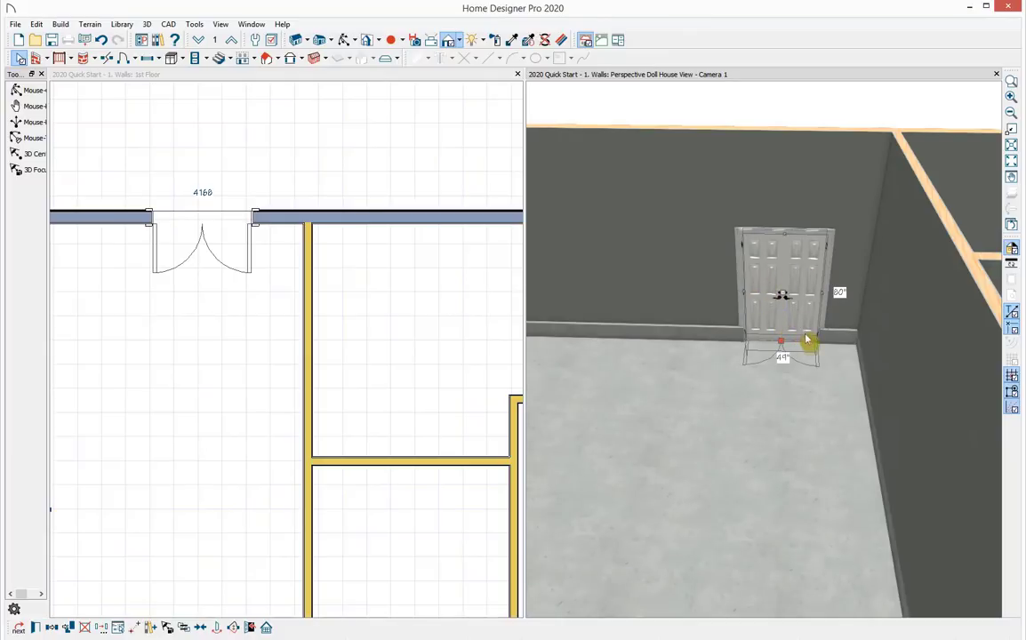
Step: Review the garage door's preview and available styles in its specification, then set its width to 38" and apply it
double_click(780, 278)
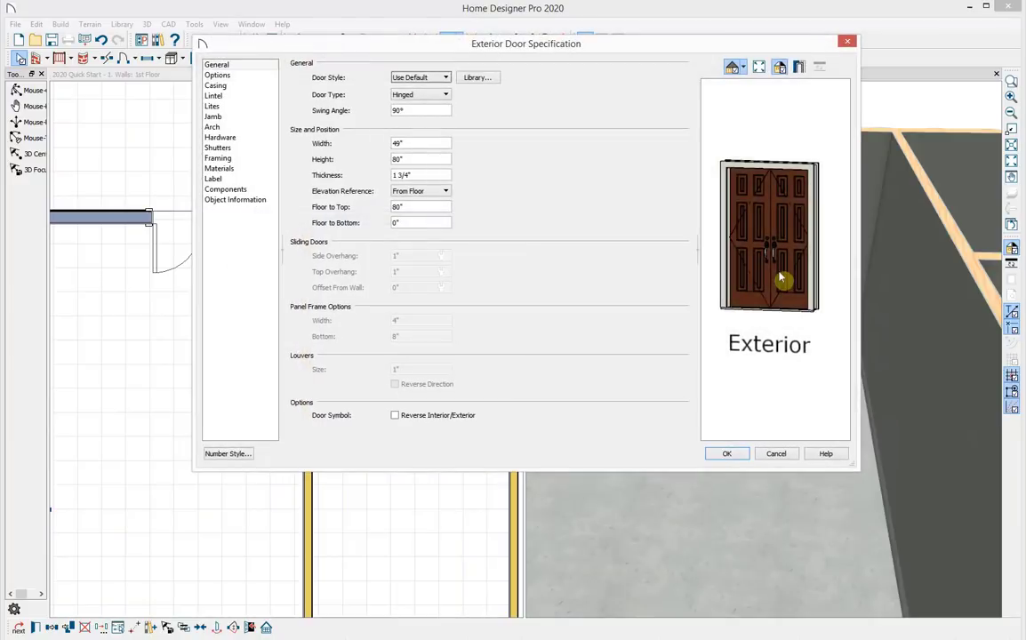
left_click_drag(797, 280, 829, 287)
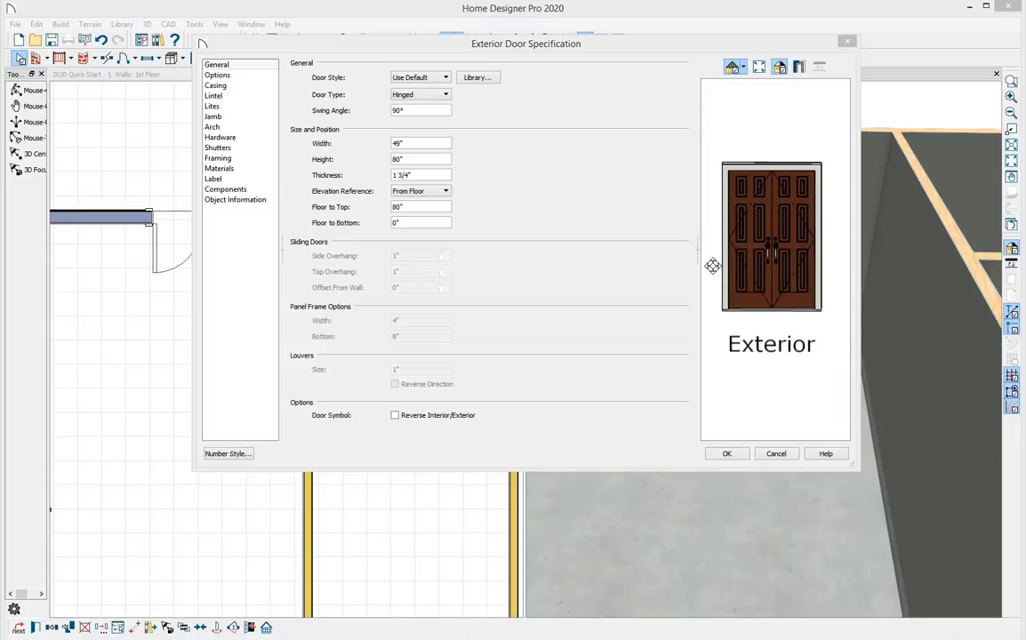
left_click(632, 263)
left_click(425, 79)
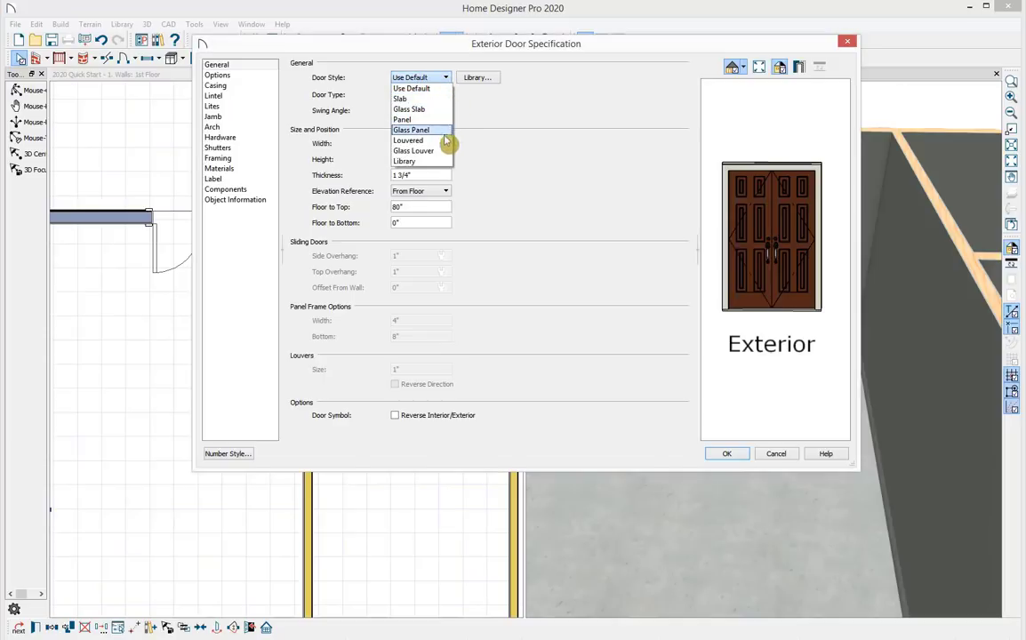
left_click(484, 88)
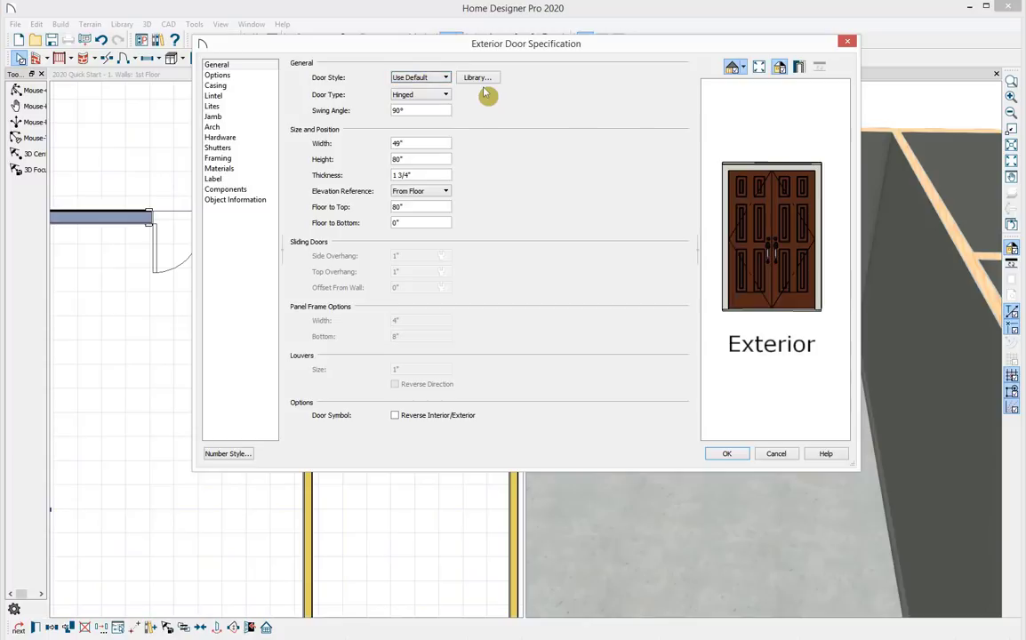
left_click(379, 142)
type("38")
key("Tab")
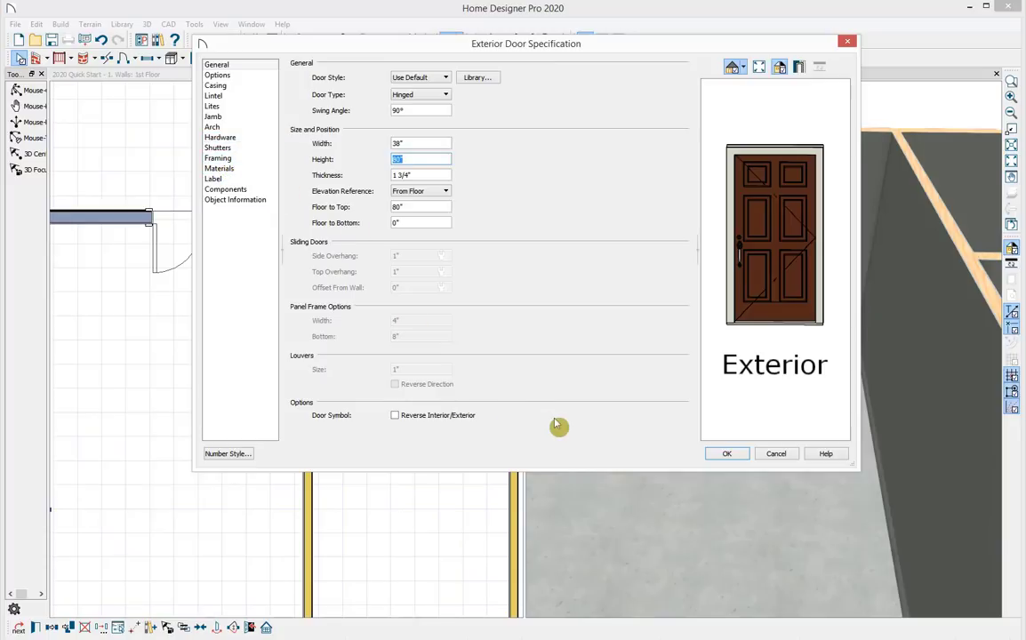
left_click(735, 459)
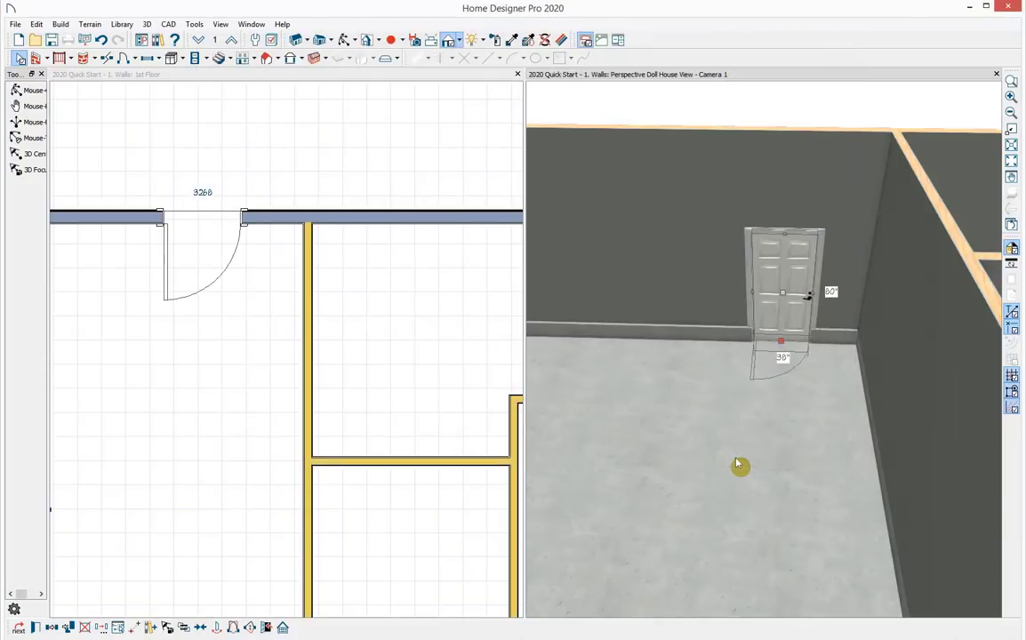
Step: Set the distance from the garage's hinged door to the adjacent interior wall to 3'-6" in the floor plan
left_click(205, 218)
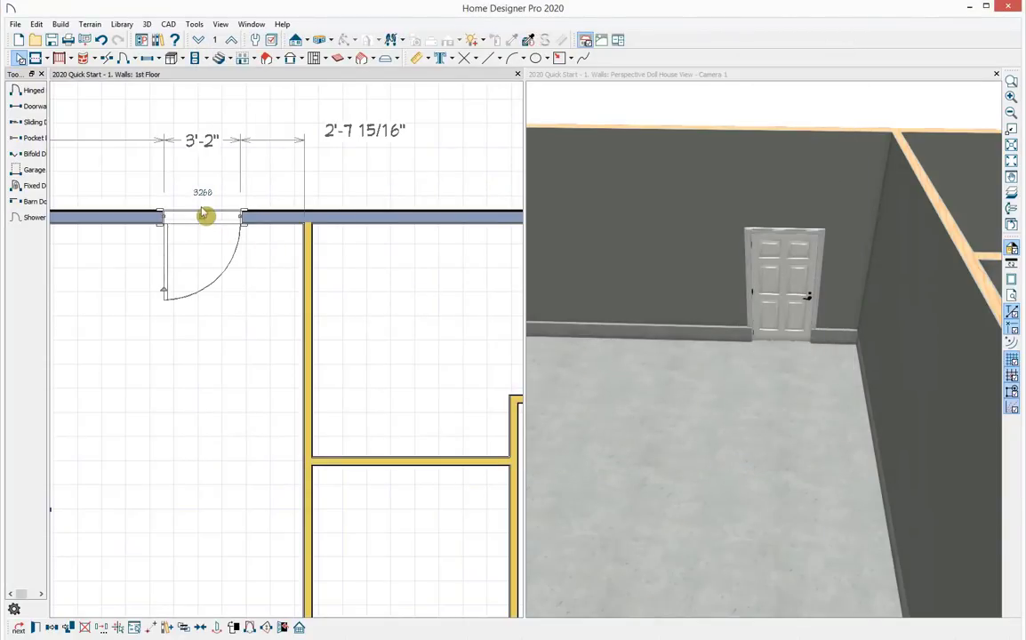
left_click(346, 134)
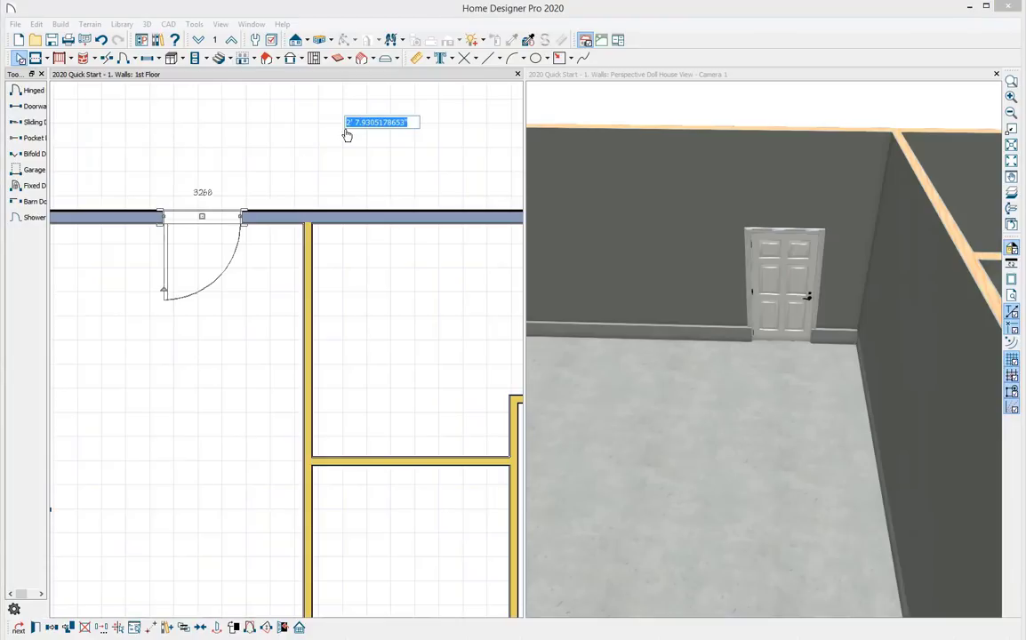
left_click(350, 137)
type("3")
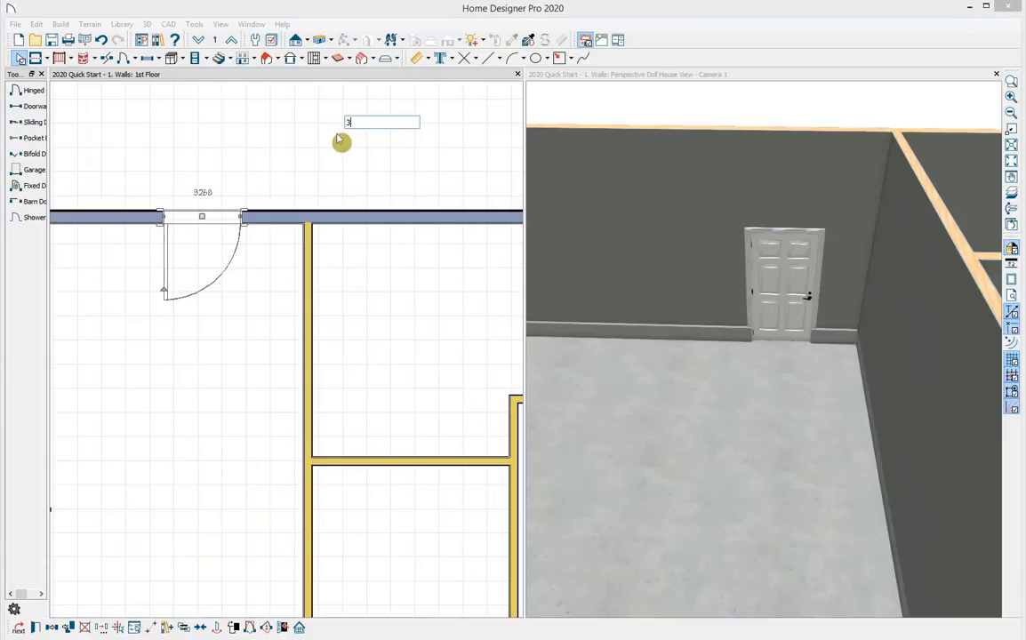
type("'-6")
key("Return")
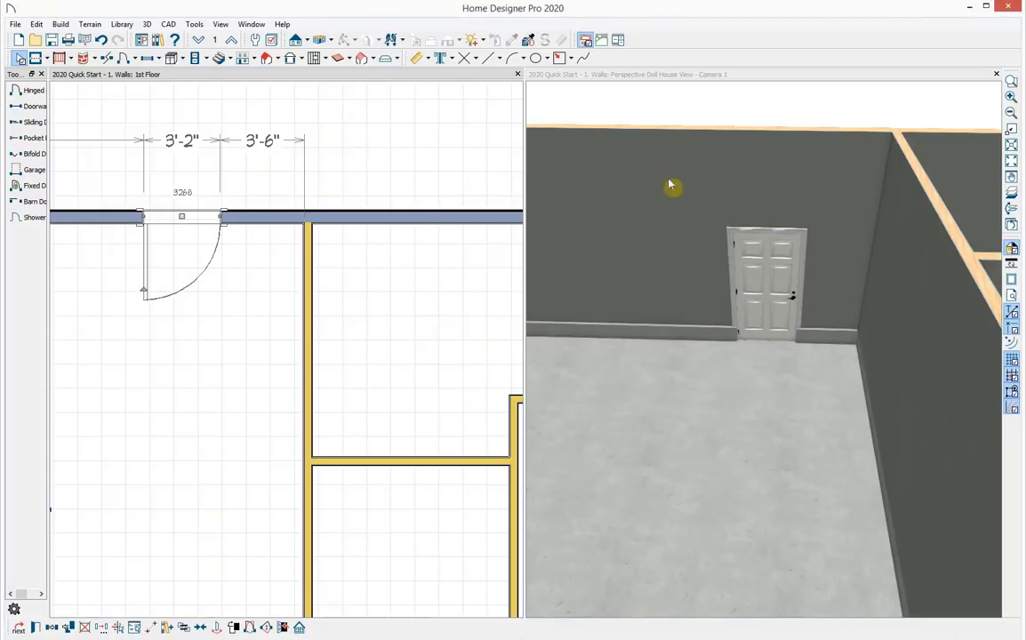
Step: Close the doll house view and create a full camera view inside the kitchen facing the exterior wall beside the angled corner pantry
left_click(996, 73)
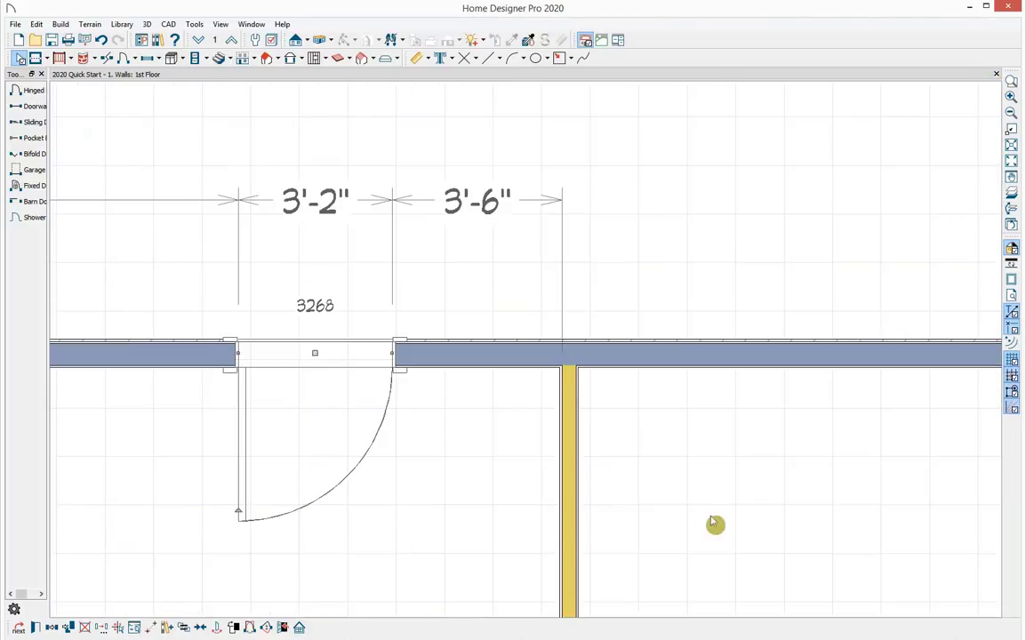
scroll(715, 527, "down", 3)
middle_click_drag(660, 472, 480, 204)
scroll(648, 349, "down", 5)
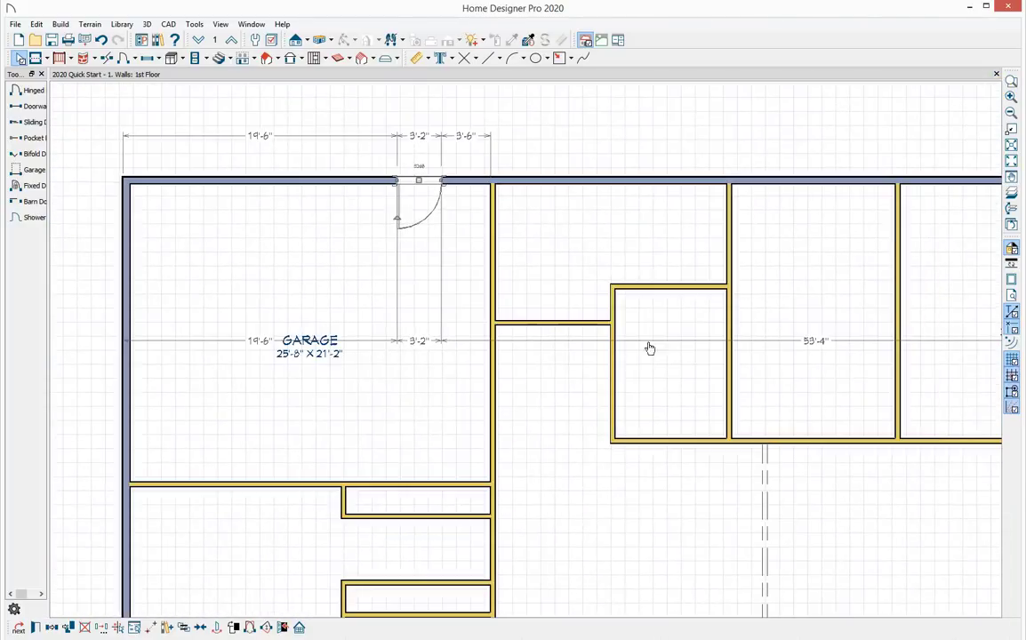
middle_click_drag(443, 282, 410, 258)
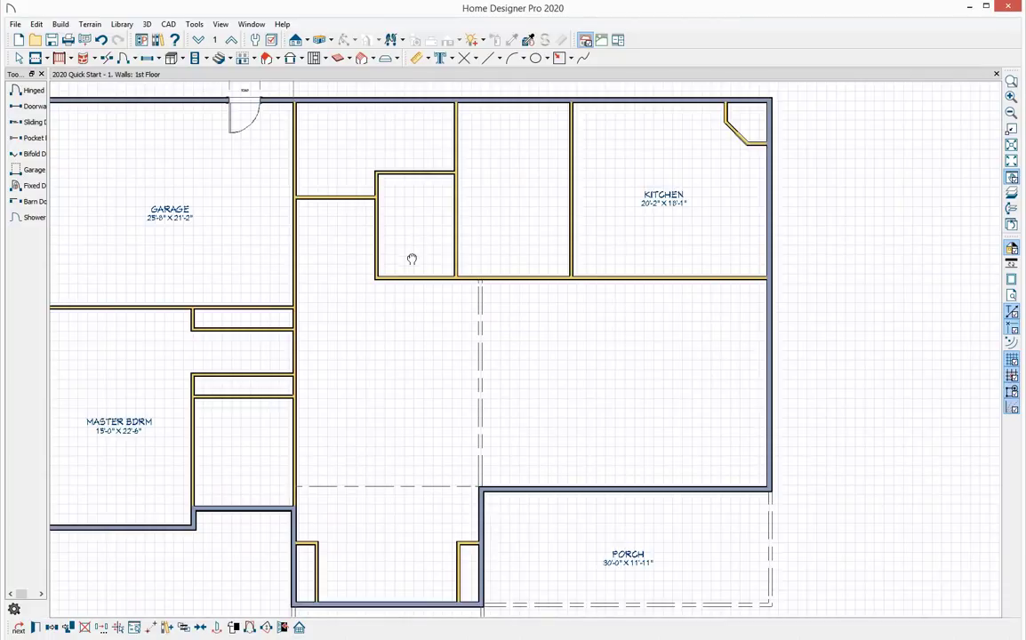
left_click(691, 265)
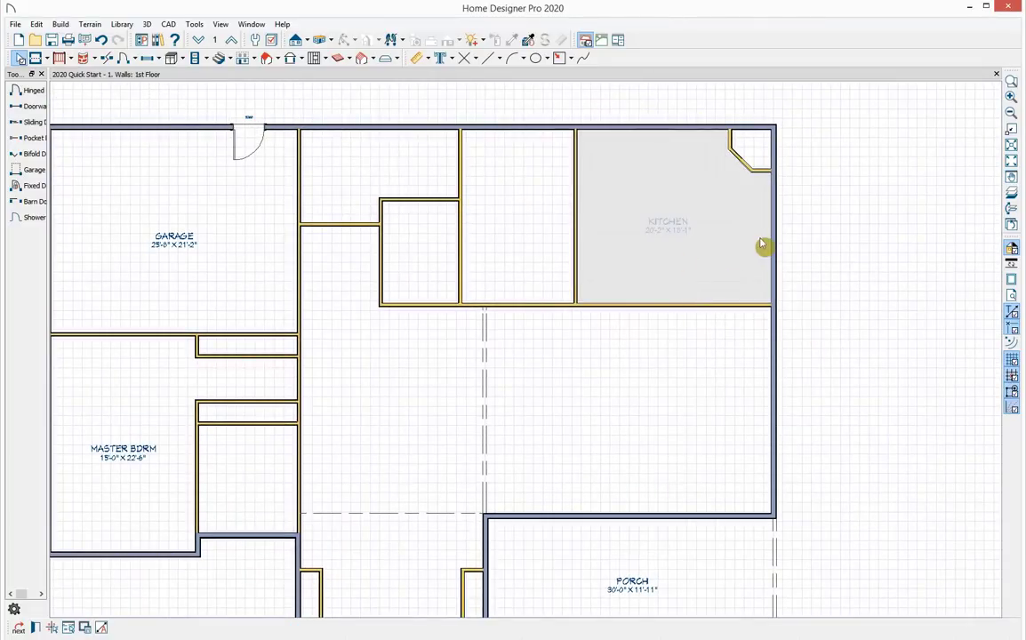
left_click(332, 41)
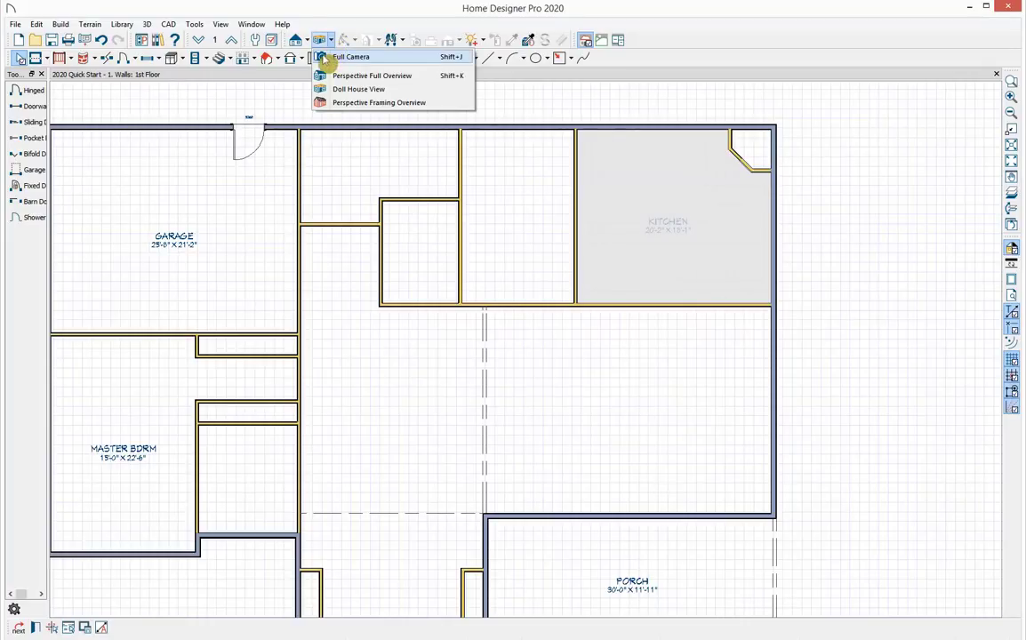
left_click(347, 57)
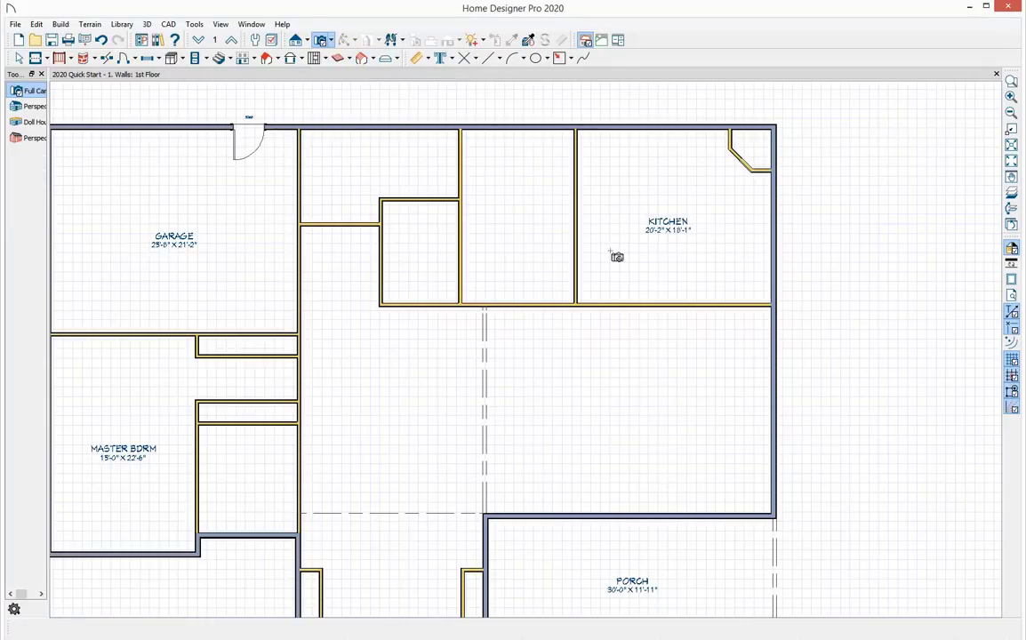
left_click_drag(597, 239, 769, 213)
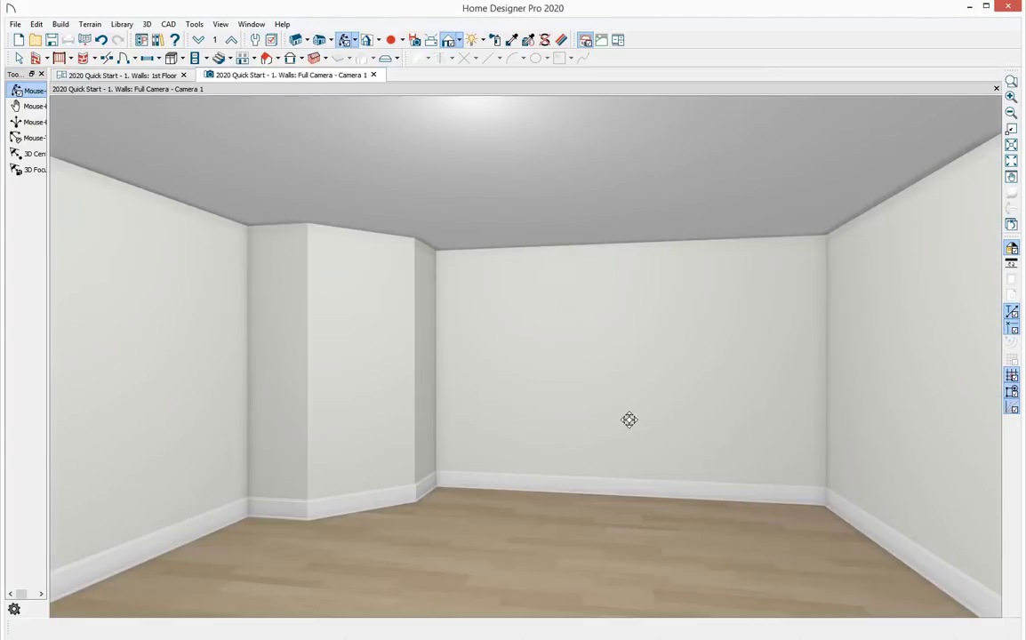
scroll(644, 421, "up", 3)
scroll(646, 412, "up", 3)
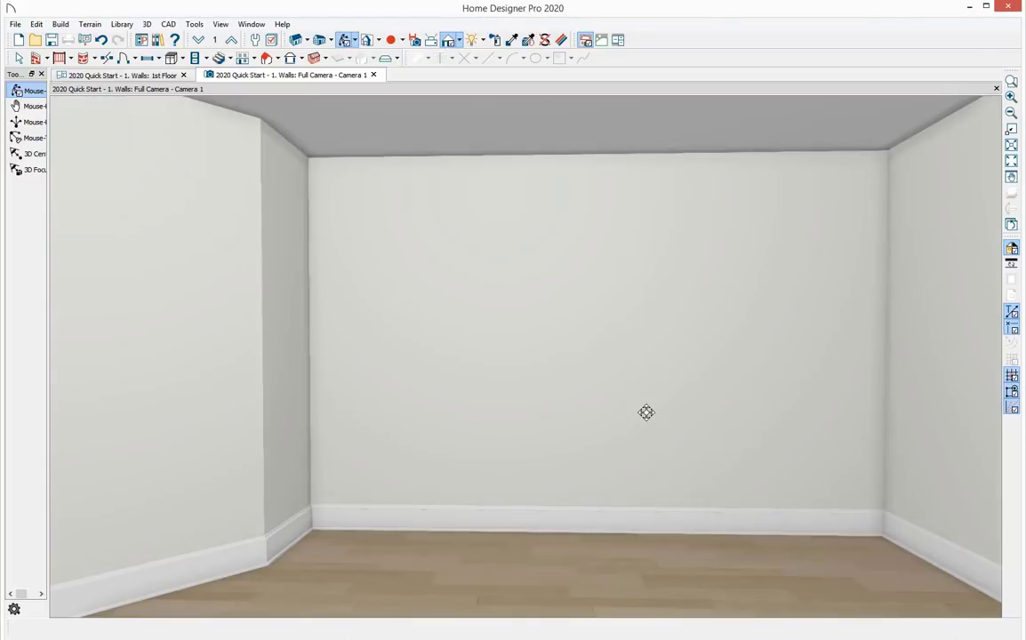
Step: Place a standard window in the kitchen's exterior wall, on the half nearer the corner pantry
left_click(150, 59)
left_click(154, 59)
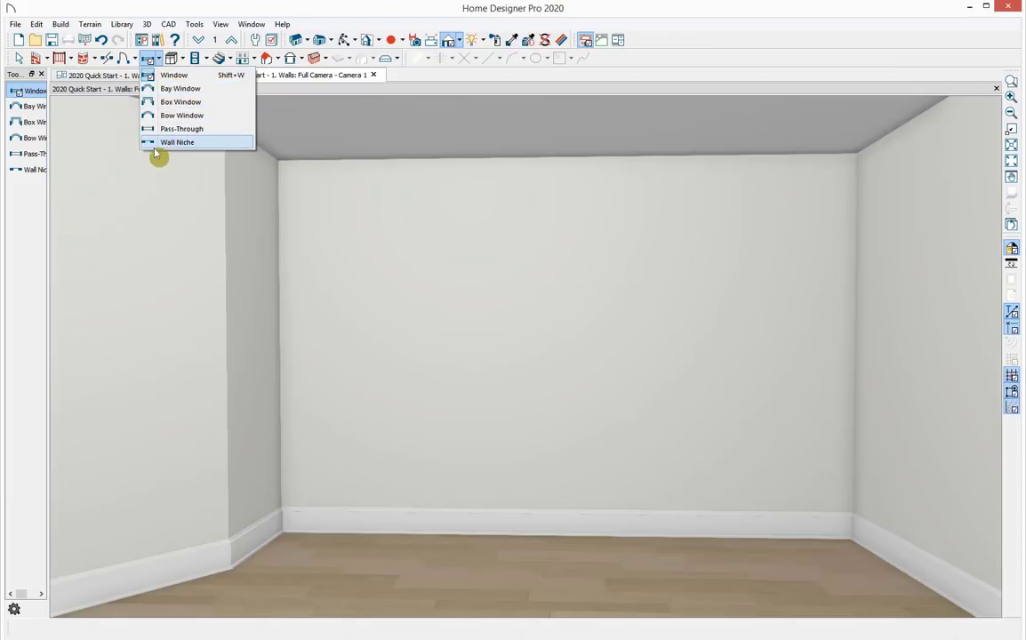
left_click(182, 77)
left_click(439, 326)
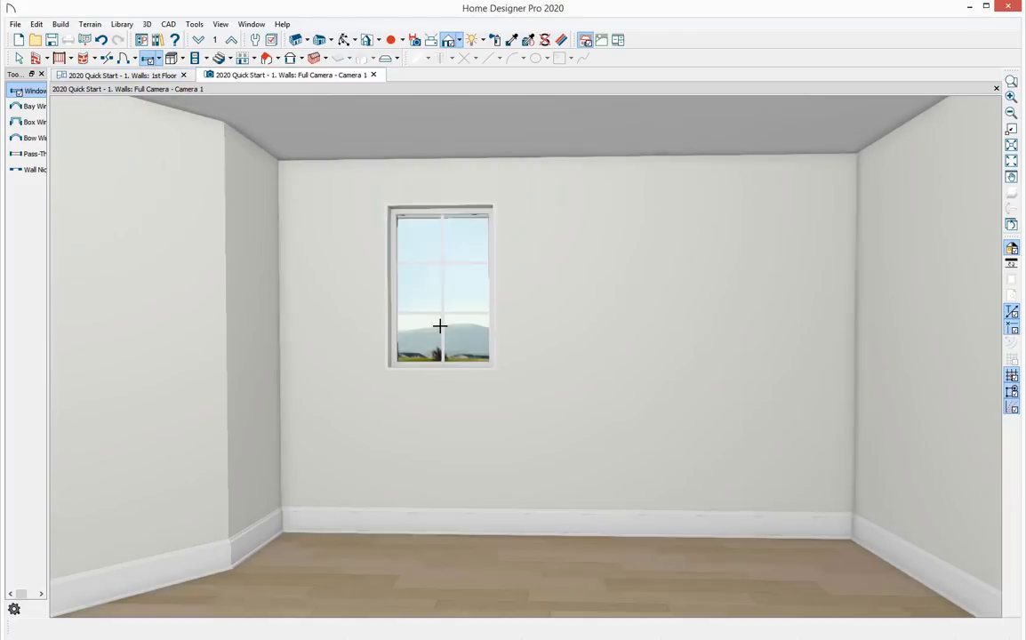
left_click_drag(439, 326, 429, 336)
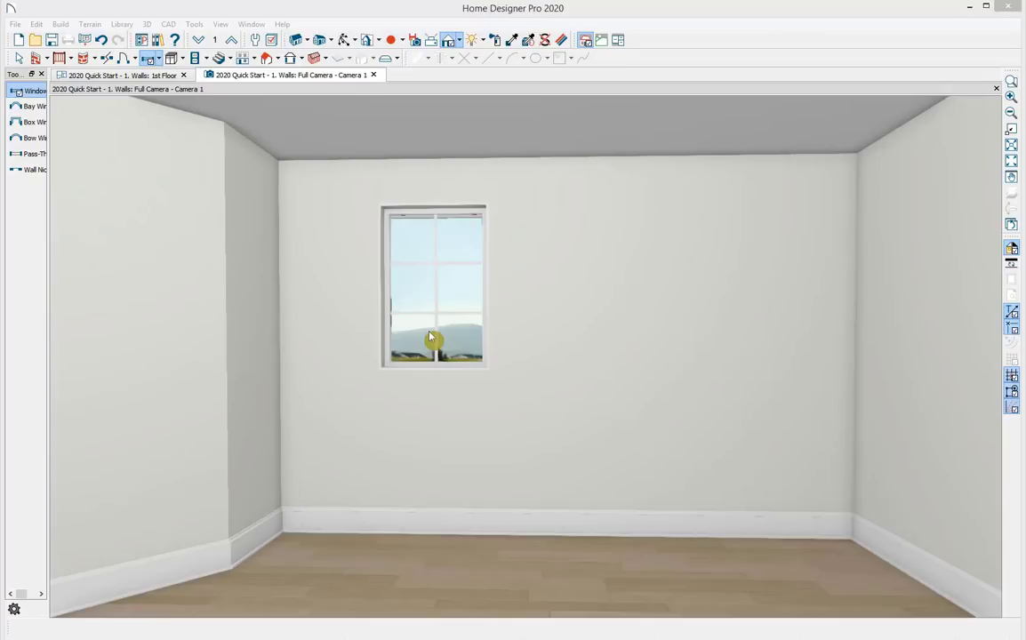
Step: Review the available window types in the kitchen window's specification, keep the default, and set the width to 28" and height to 52"
double_click(429, 337)
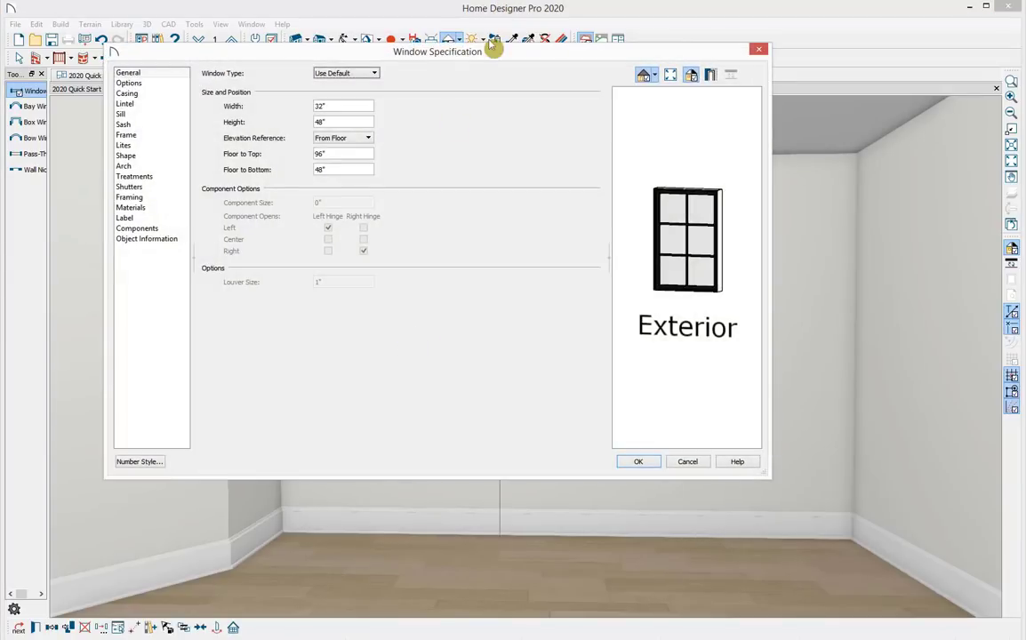
left_click(365, 79)
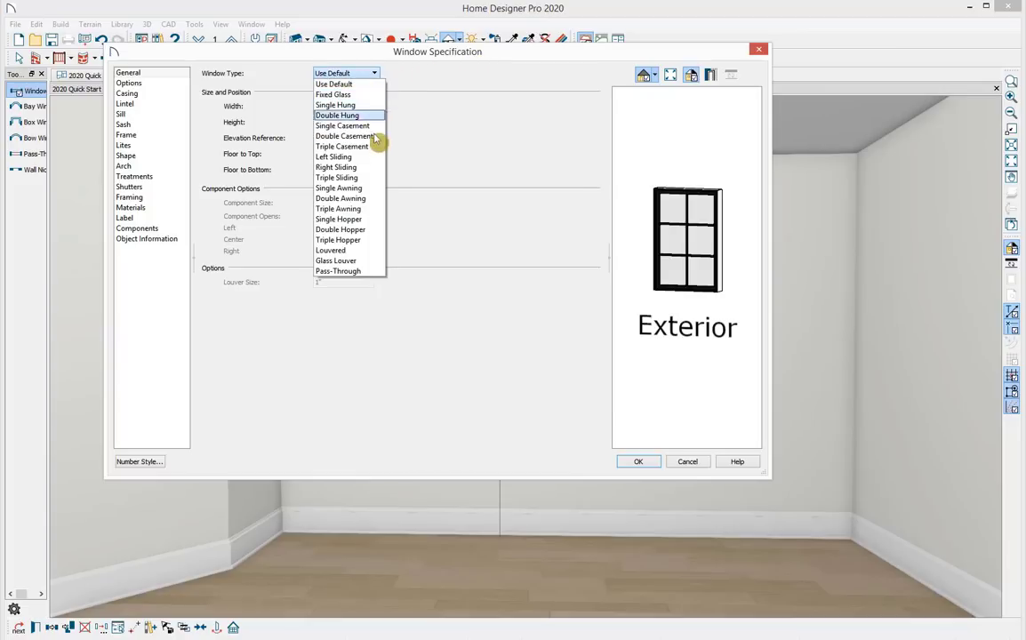
left_click(377, 78)
left_click_drag(339, 106, 305, 105)
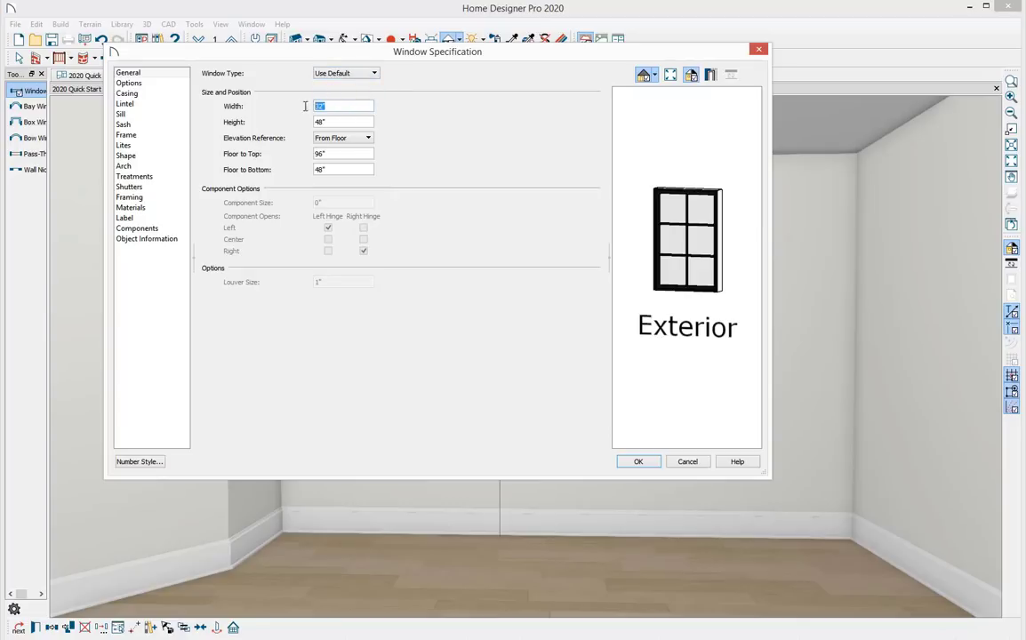
type("28")
key("Tab")
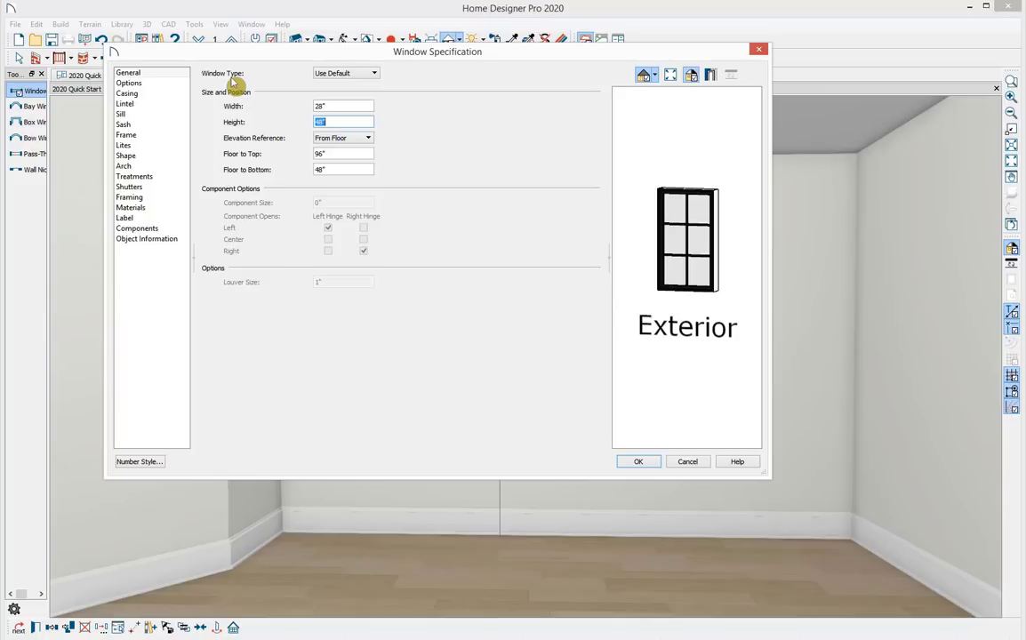
type("52")
key("Tab")
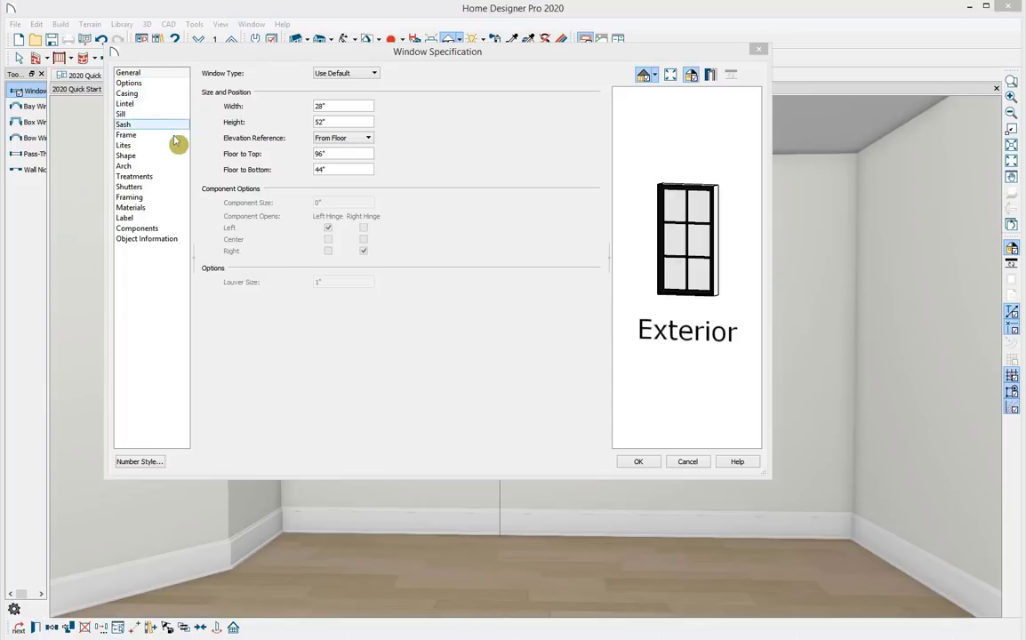
Step: Give the kitchen window a Broken Arch with a 6" height and apply the window specification
left_click(133, 167)
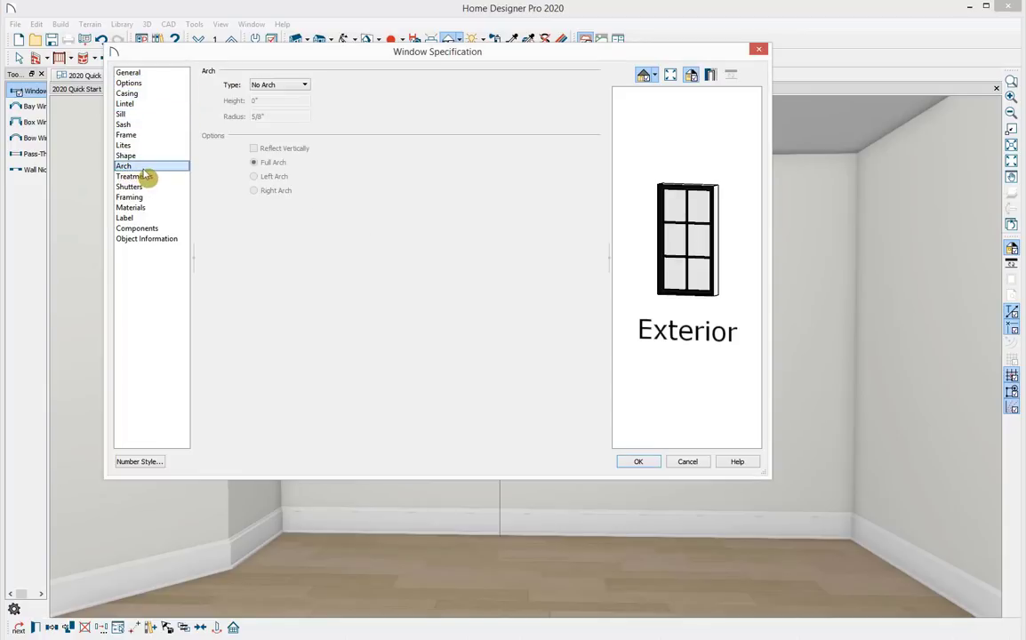
left_click(277, 86)
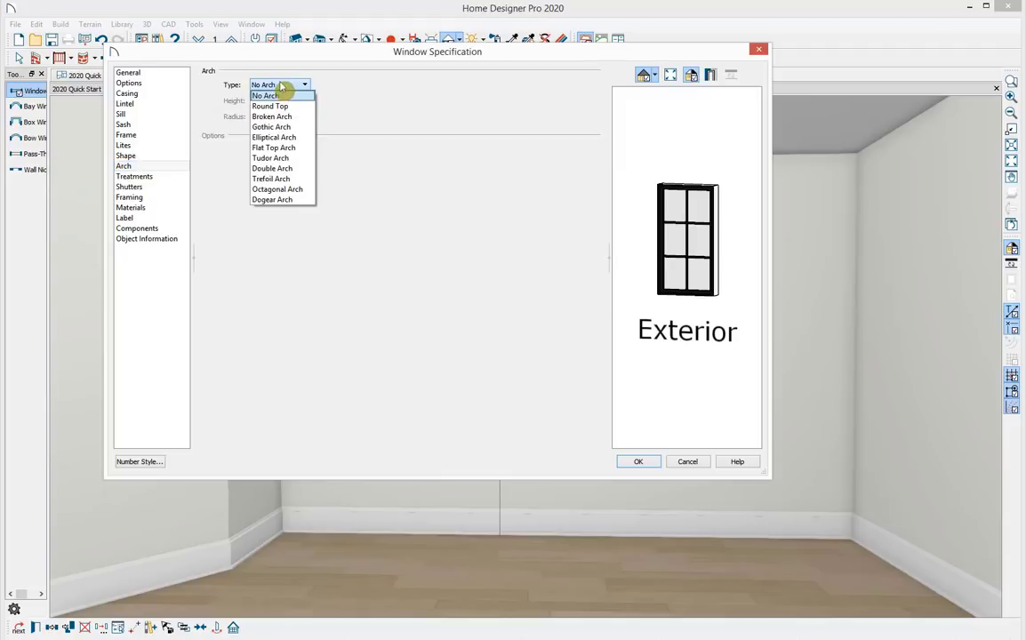
left_click(299, 118)
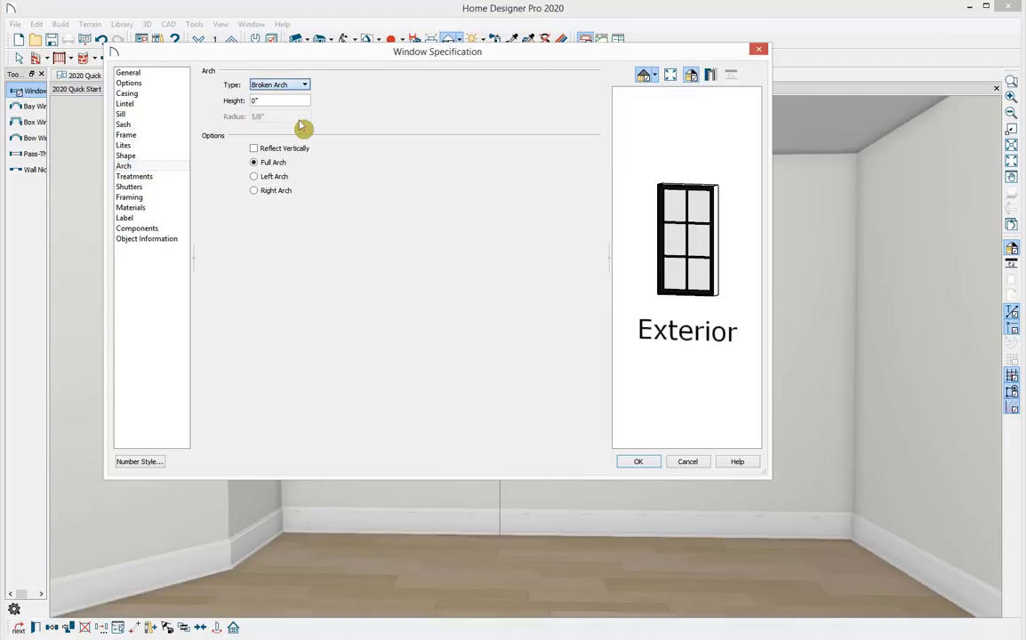
double_click(285, 100)
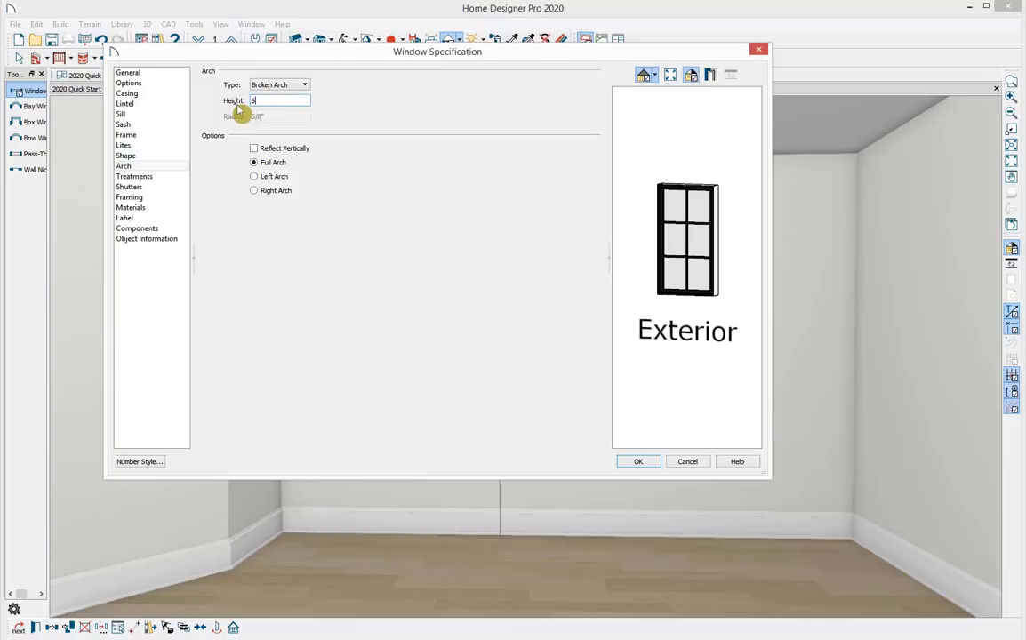
key("Tab")
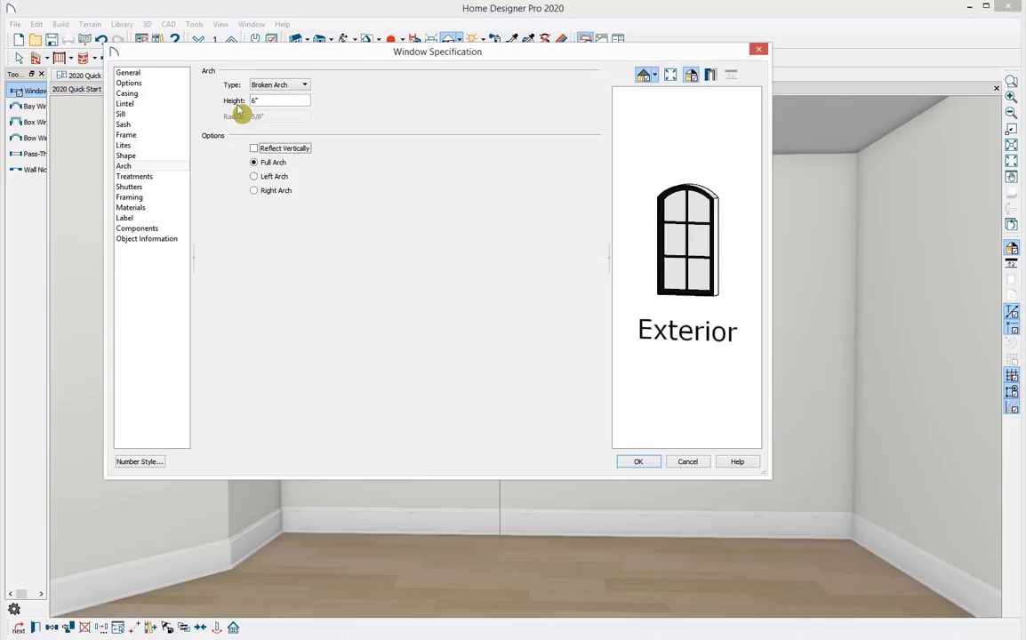
left_click_drag(623, 279, 735, 272)
left_click(646, 464)
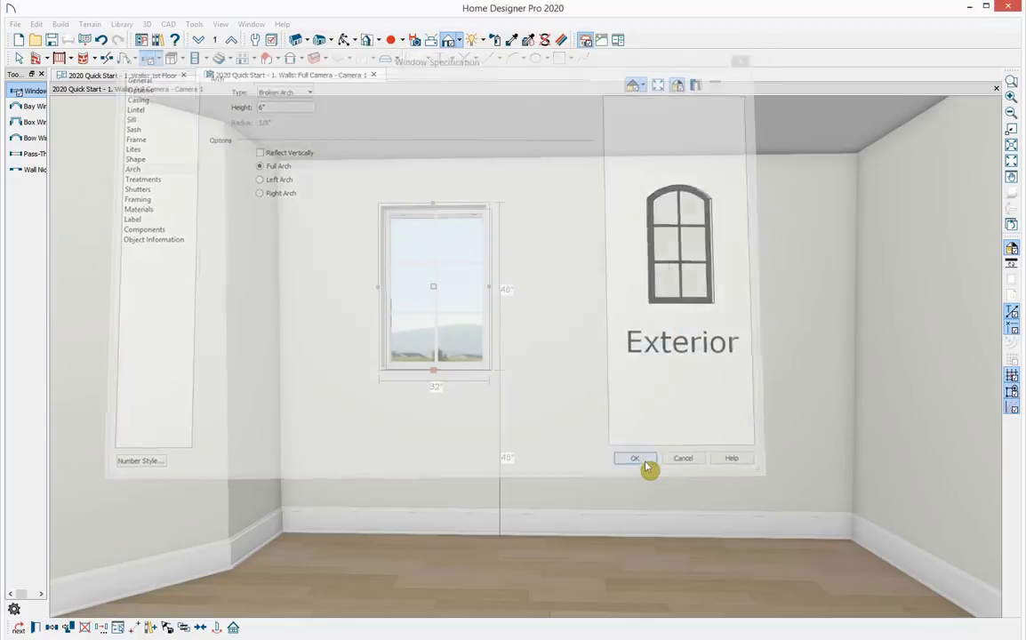
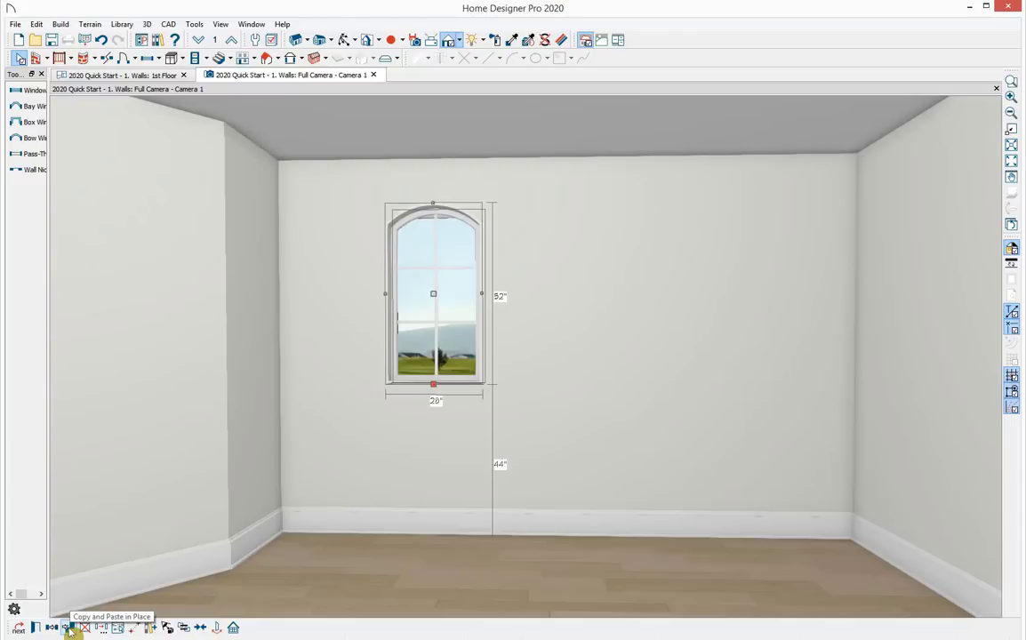
Step: Copy and paste the arched window in place and move it directly beside the original, on the side away from the pantry
left_click(69, 630)
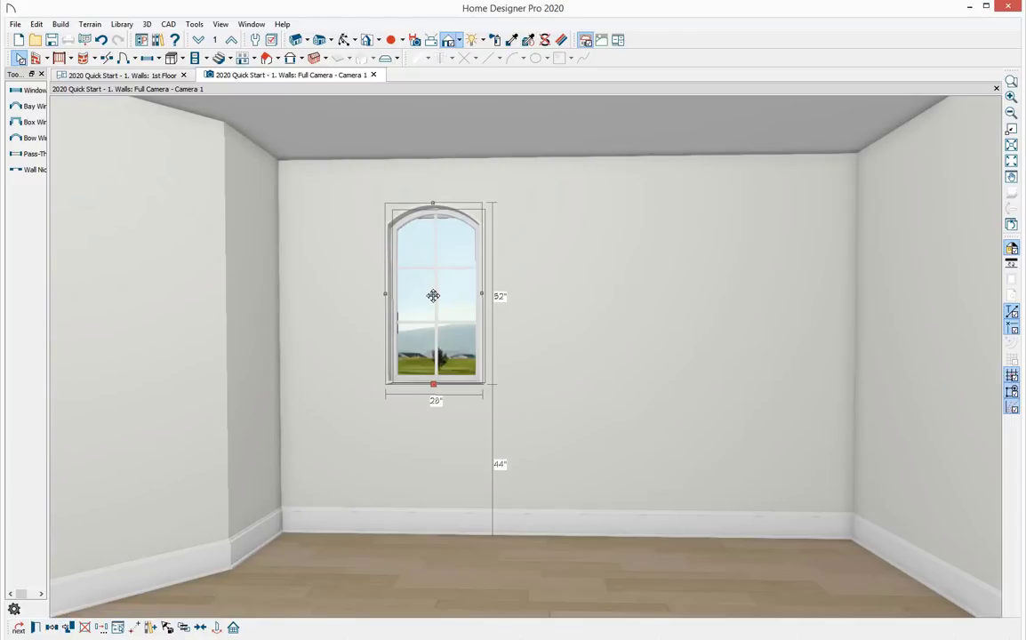
left_click_drag(433, 295, 532, 303)
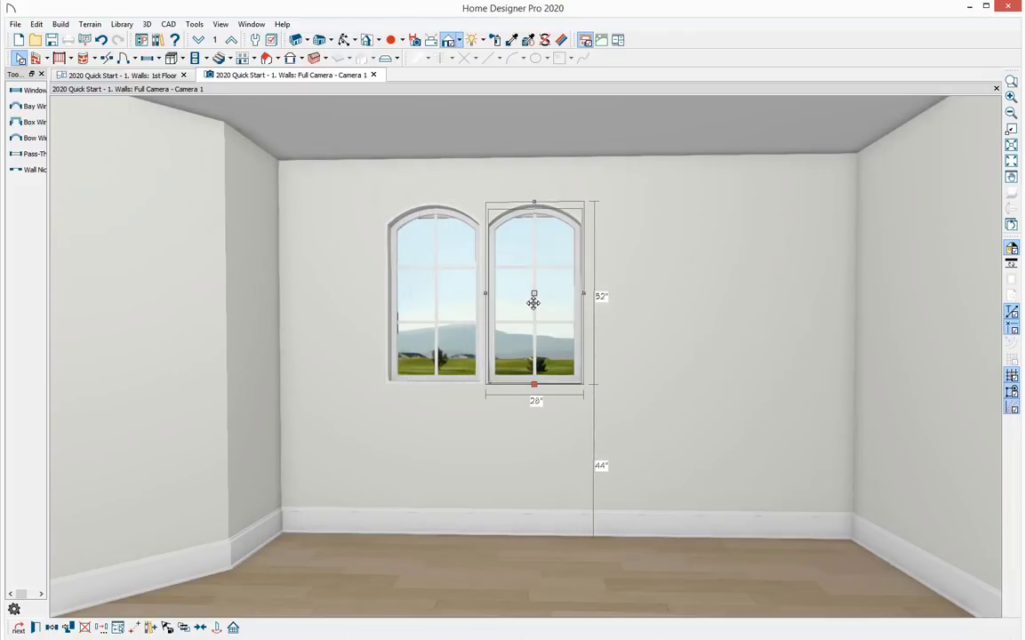
Step: Copy the arched window nearest the pantry by reflecting it about the neighbouring window, and close the camera view
left_click(436, 311)
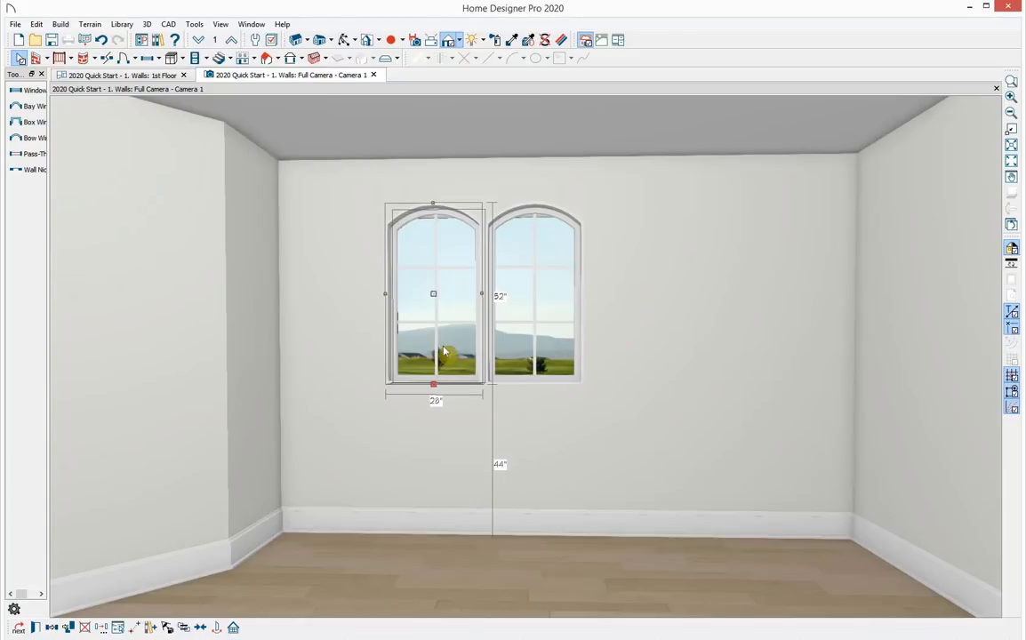
left_click(52, 628)
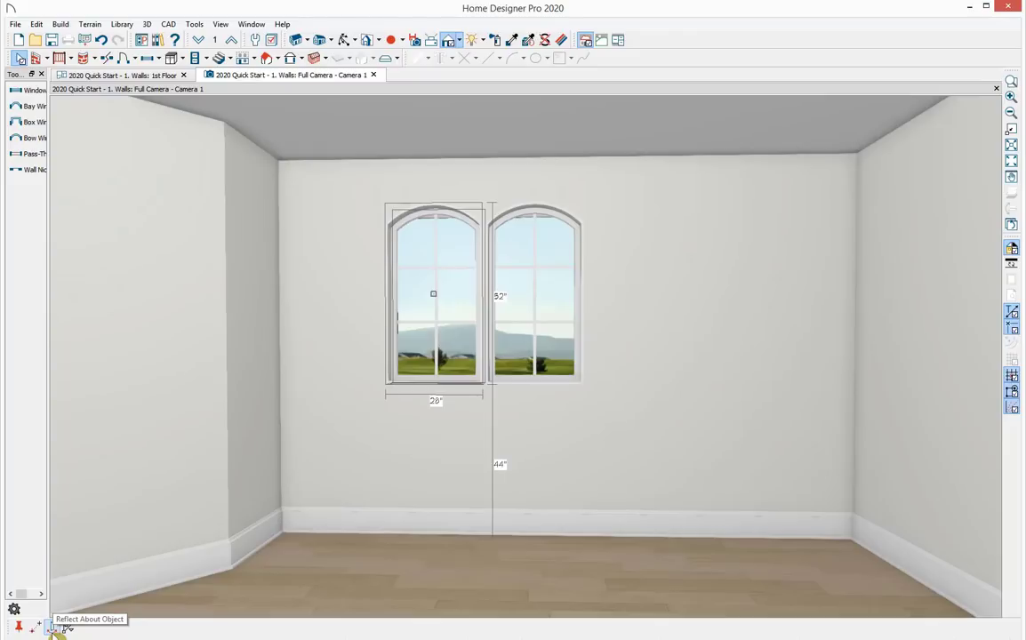
left_click(54, 628)
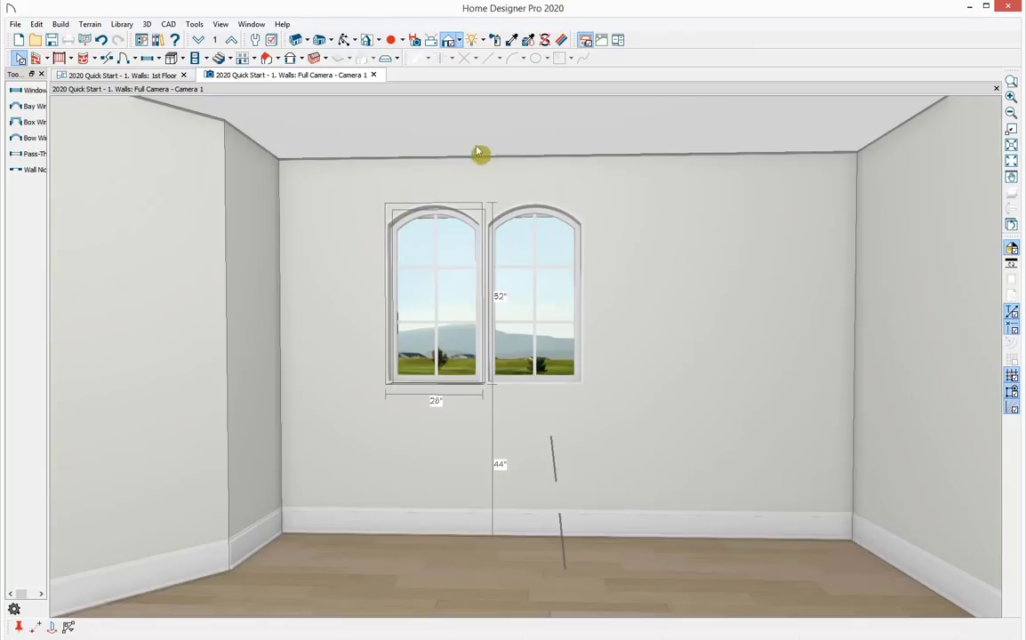
left_click(547, 240)
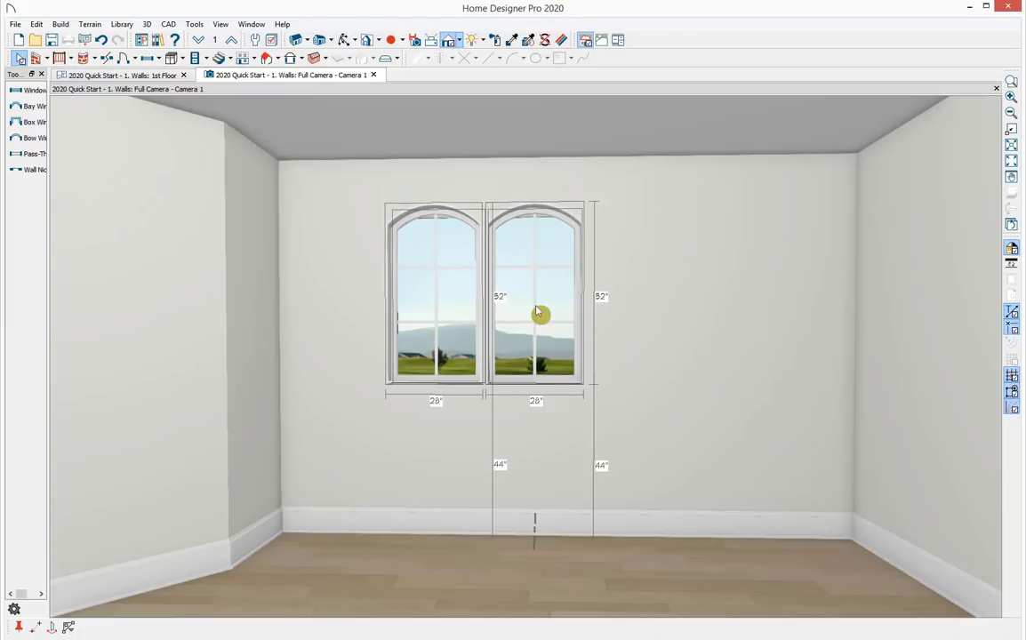
left_click(538, 313)
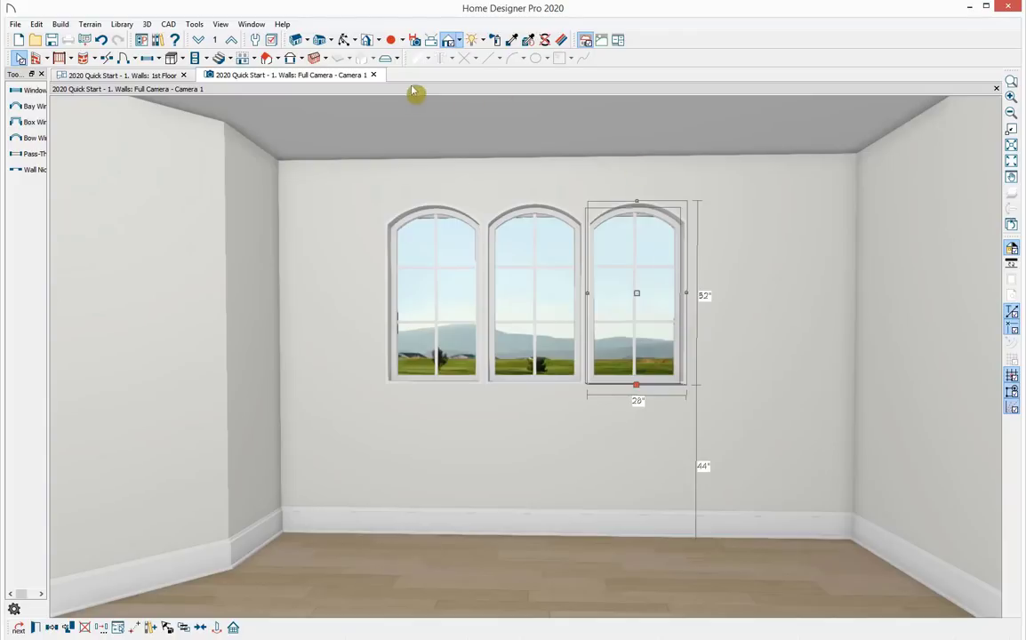
left_click(373, 74)
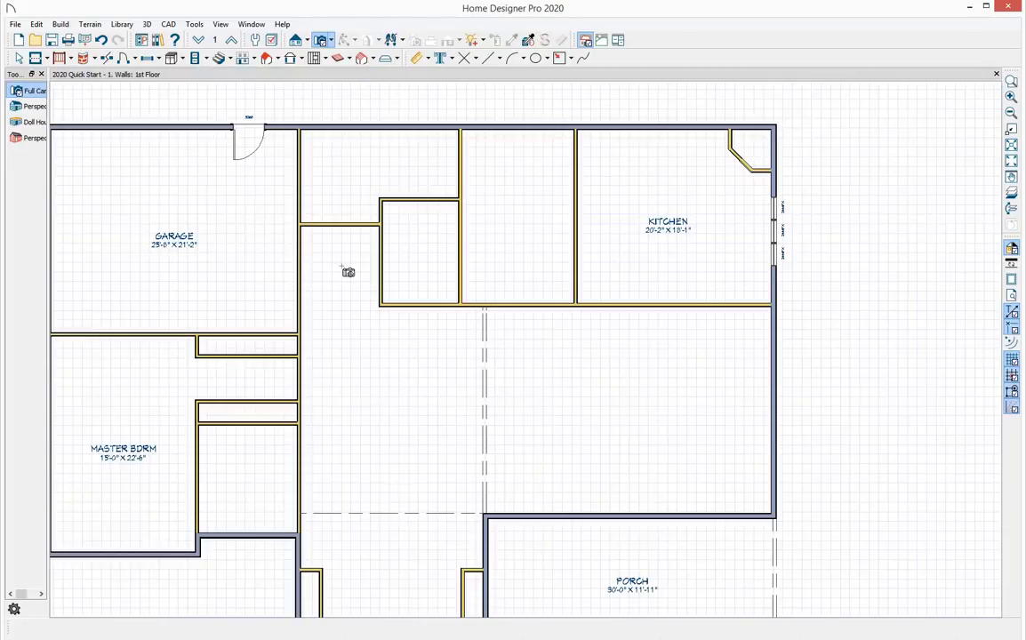
Step: Close the walls plan without saving its changes
scroll(349, 270, "down", 2)
middle_click_drag(401, 236, 457, 222)
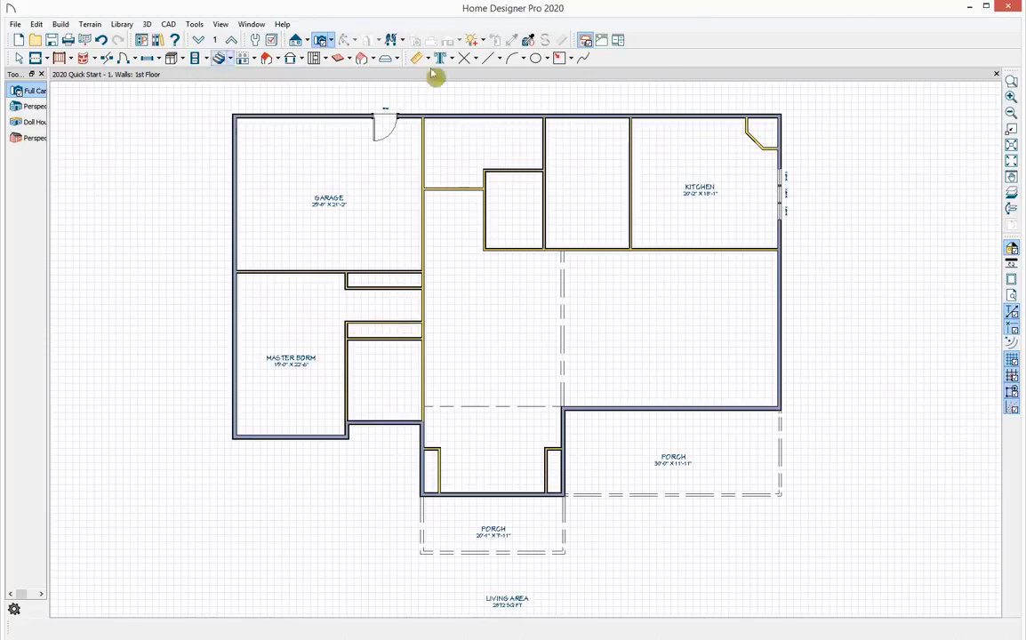
left_click(997, 75)
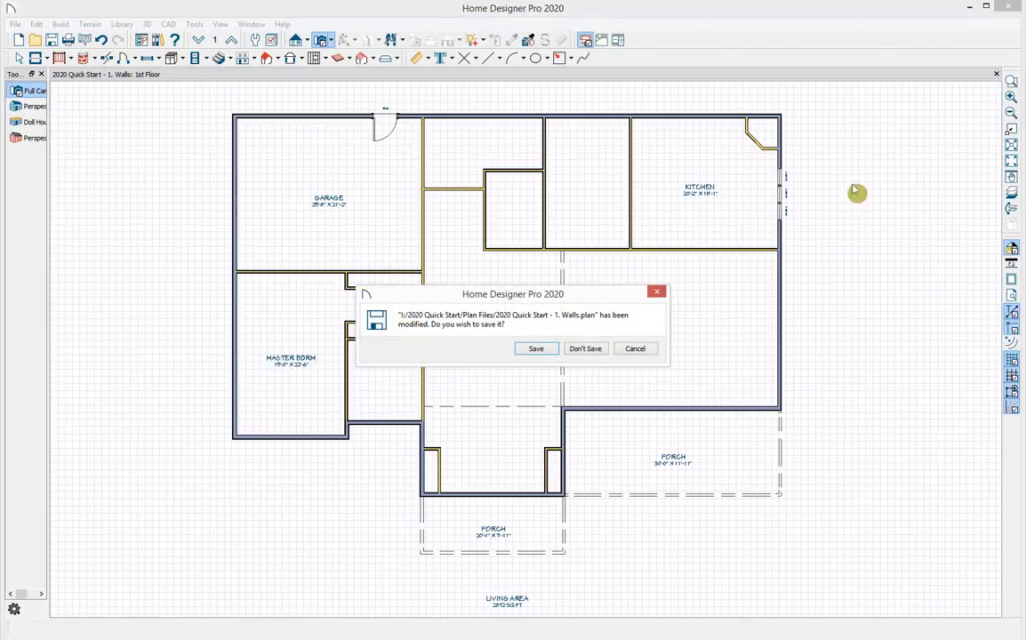
left_click(592, 348)
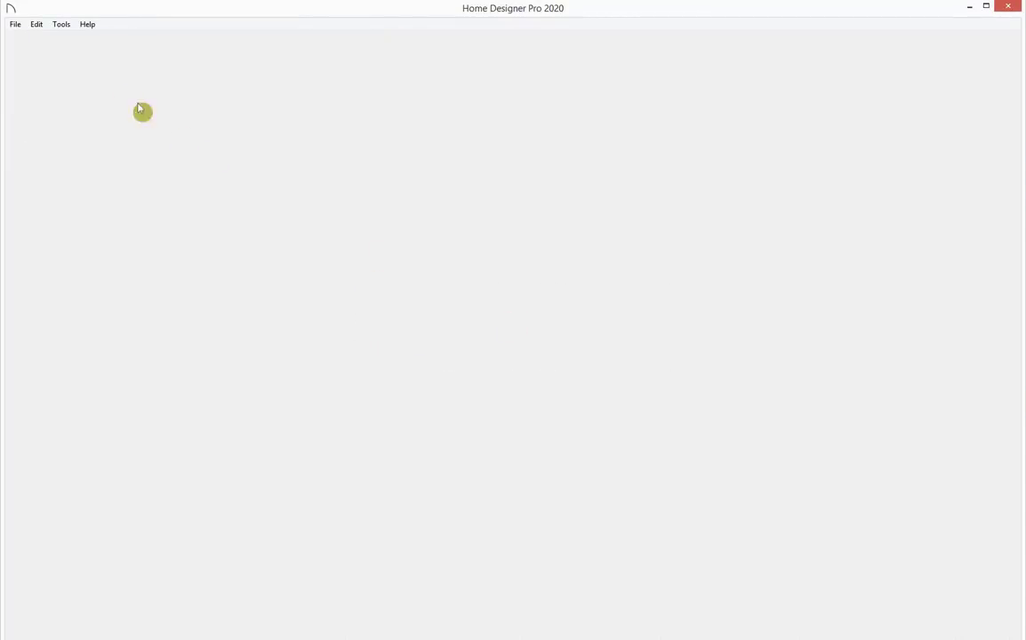
Step: Open the plan file 2020 Quick Start - 3. Windows.plan and bring the whole first floor into view
left_click(13, 25)
left_click(26, 68)
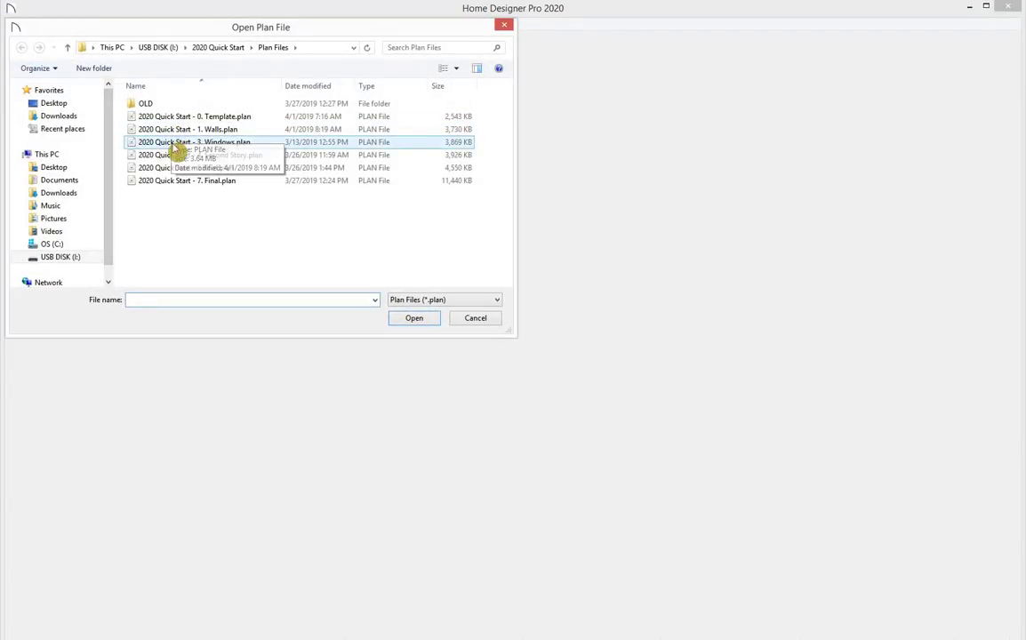
left_click(167, 144)
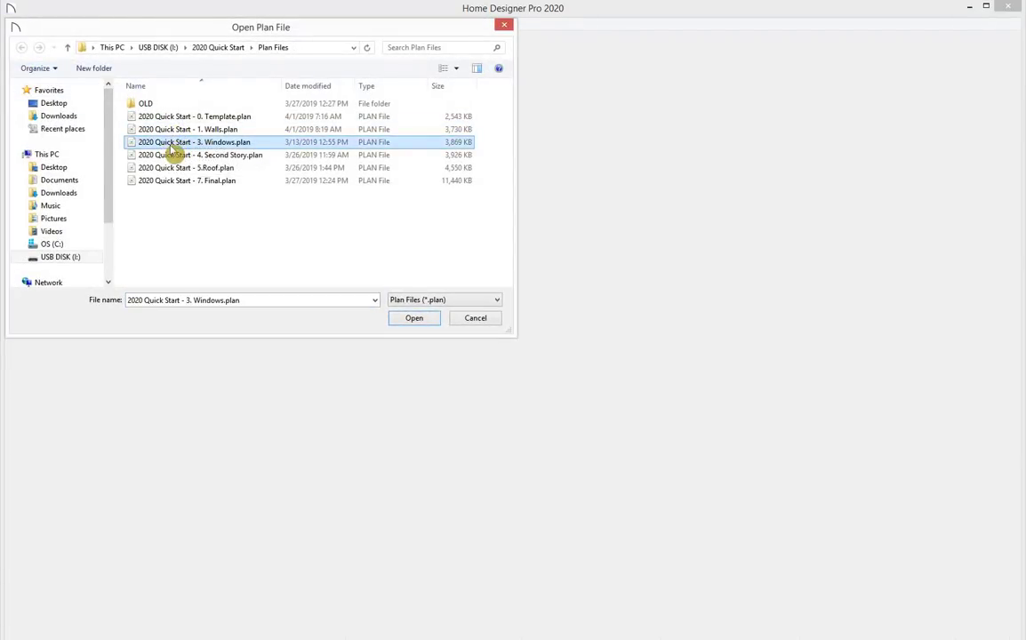
left_click(413, 318)
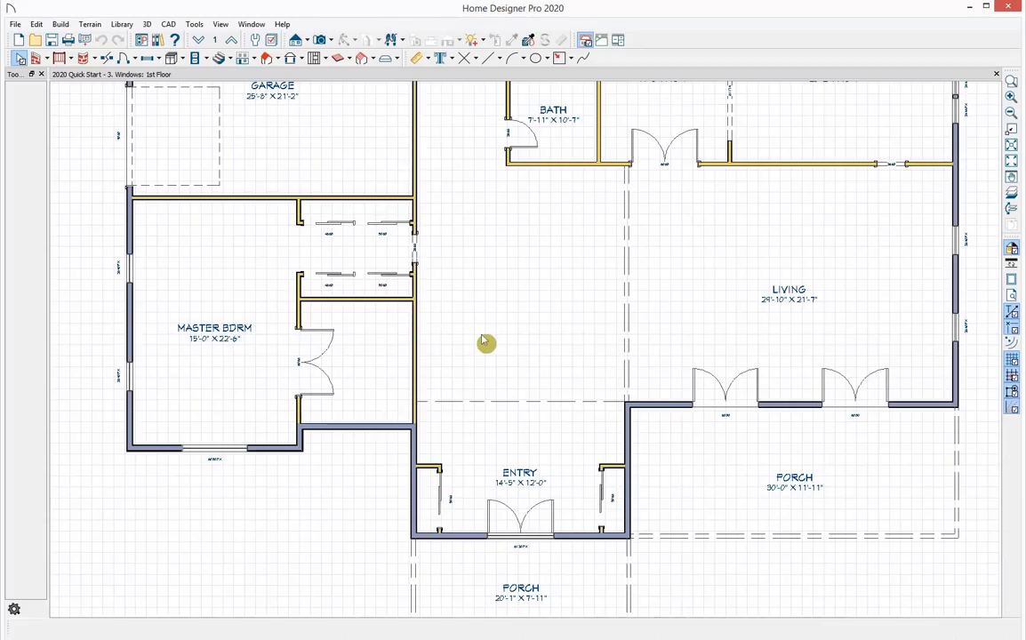
scroll(485, 342, "down", 5)
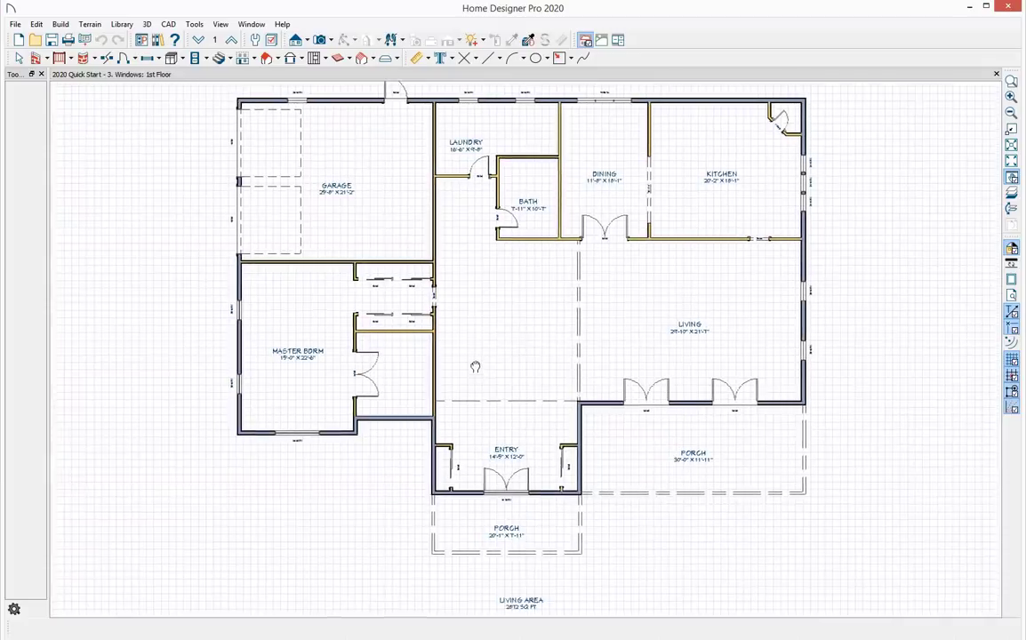
middle_click_drag(476, 366, 471, 372)
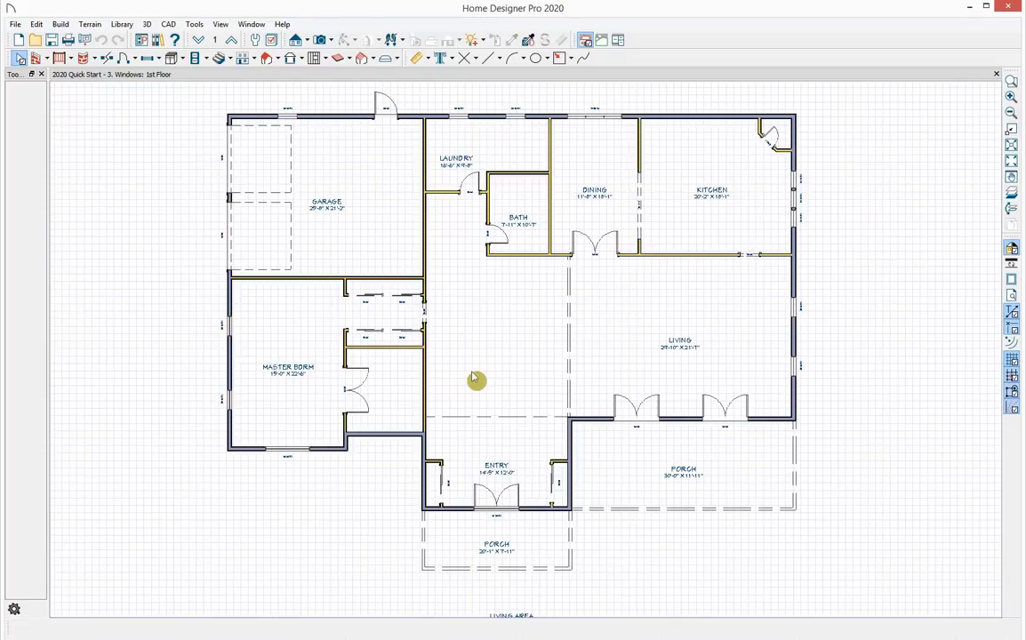
Step: Switch the plan down to the foundation level and create a Doll House View of it
left_click(199, 42)
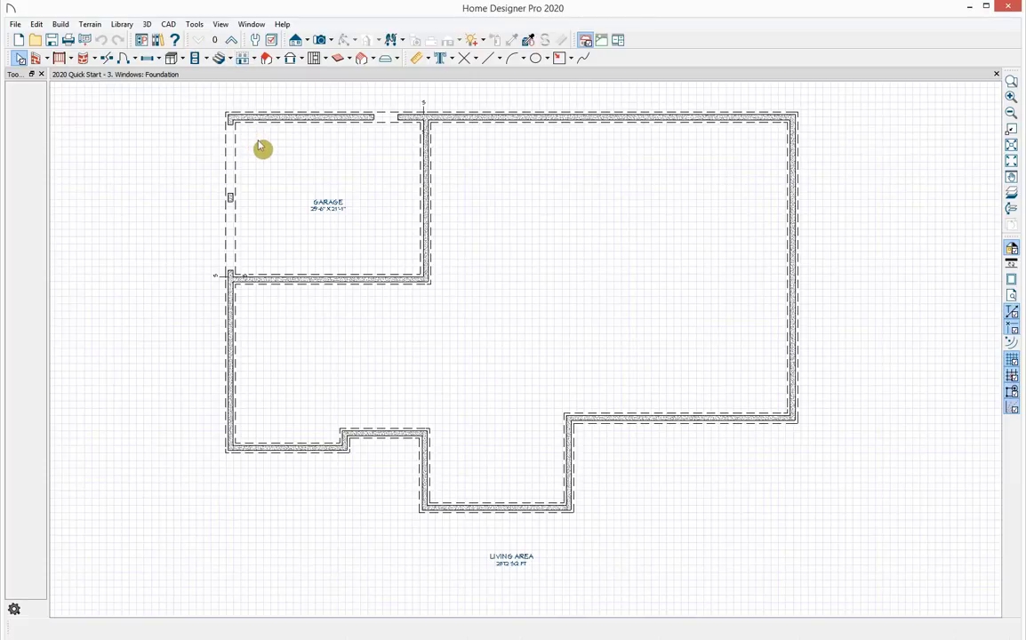
left_click(330, 42)
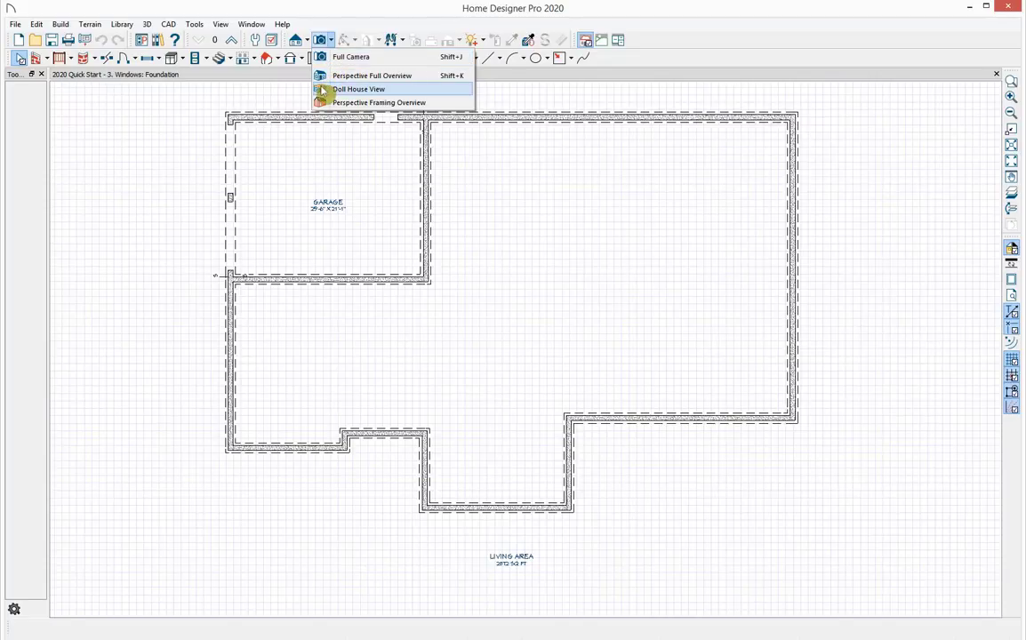
left_click(323, 90)
left_click_drag(437, 343, 499, 350)
scroll(516, 362, "up", 2)
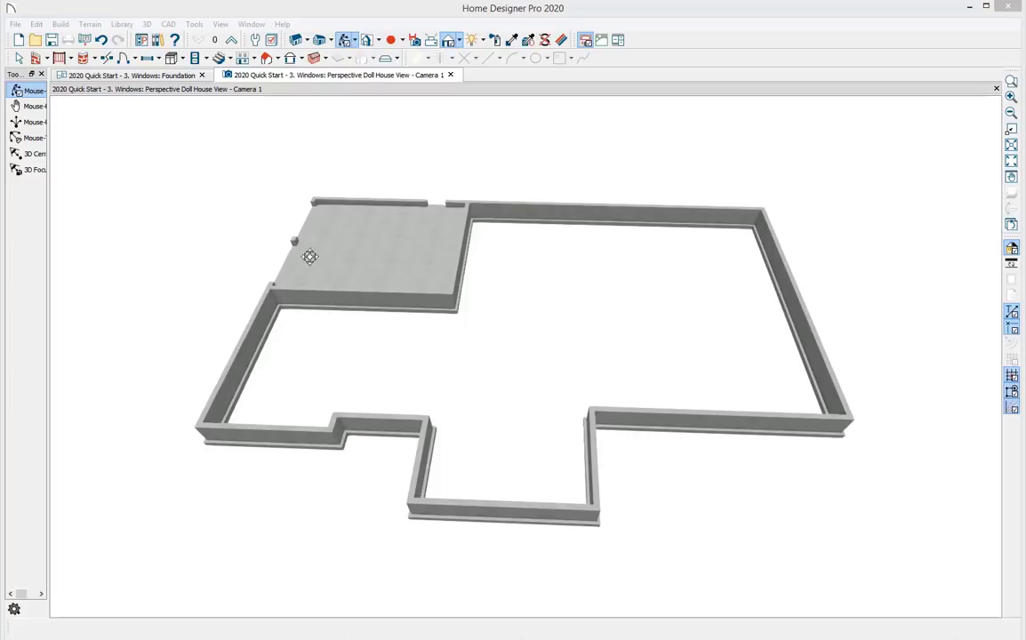
Step: Rebuild the foundation, keeping the Walls with Footings type and the other existing foundation settings
left_click(61, 24)
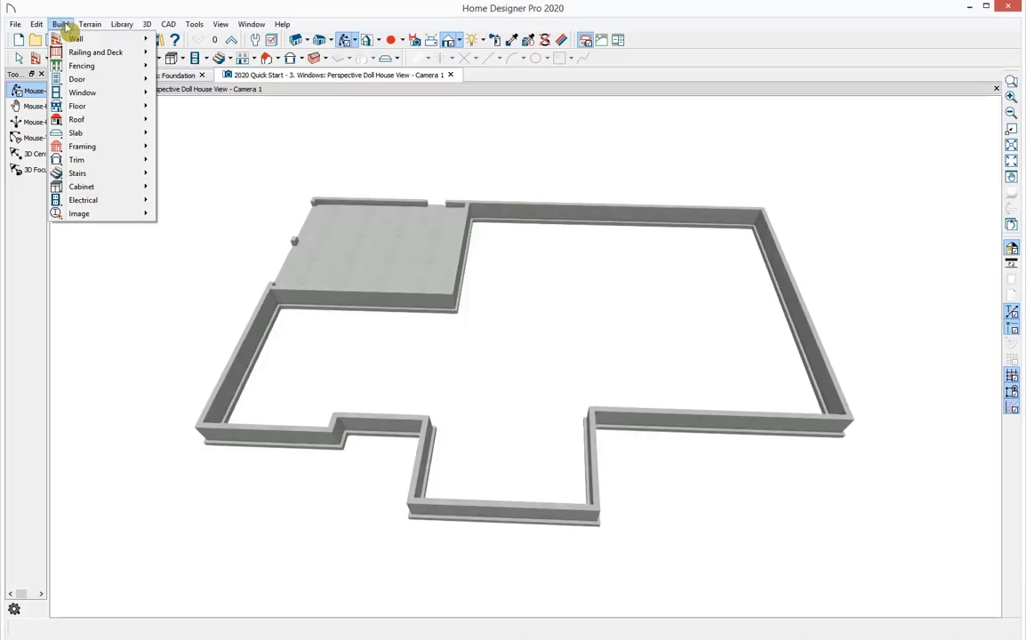
mouse_move(73, 106)
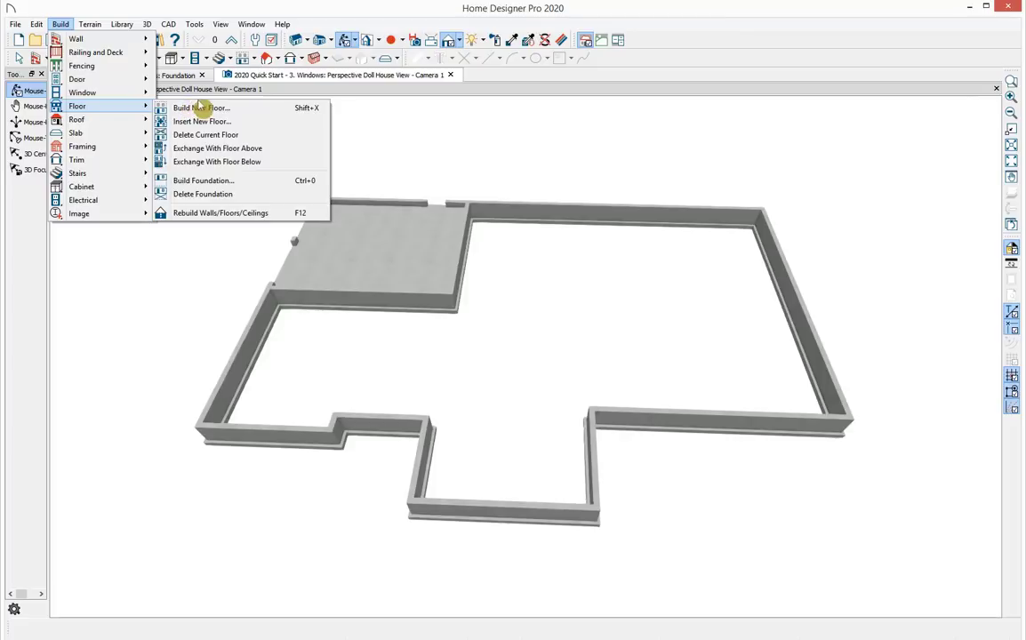
left_click(221, 184)
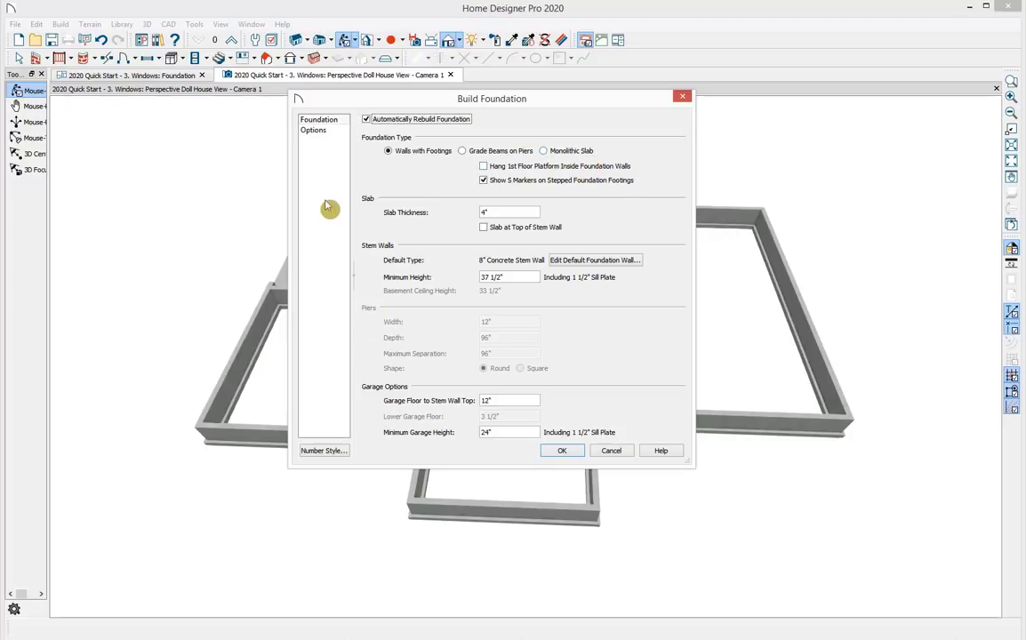
left_click(569, 452)
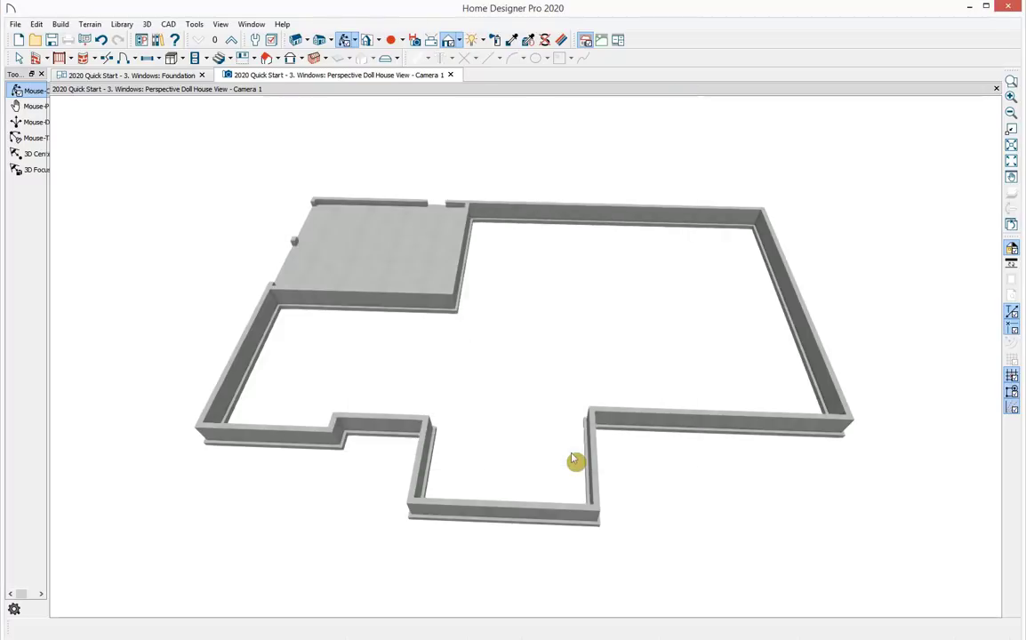
left_click_drag(573, 460, 549, 405)
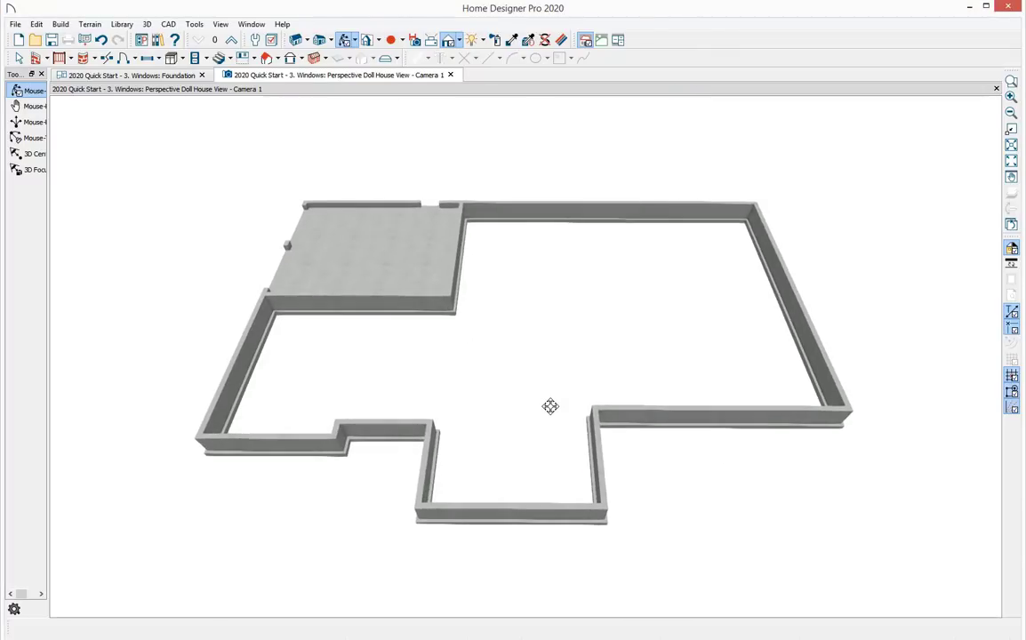
Step: Show the first floor in the doll house view and build a new second floor derived from the 1st floor plan
left_click(231, 41)
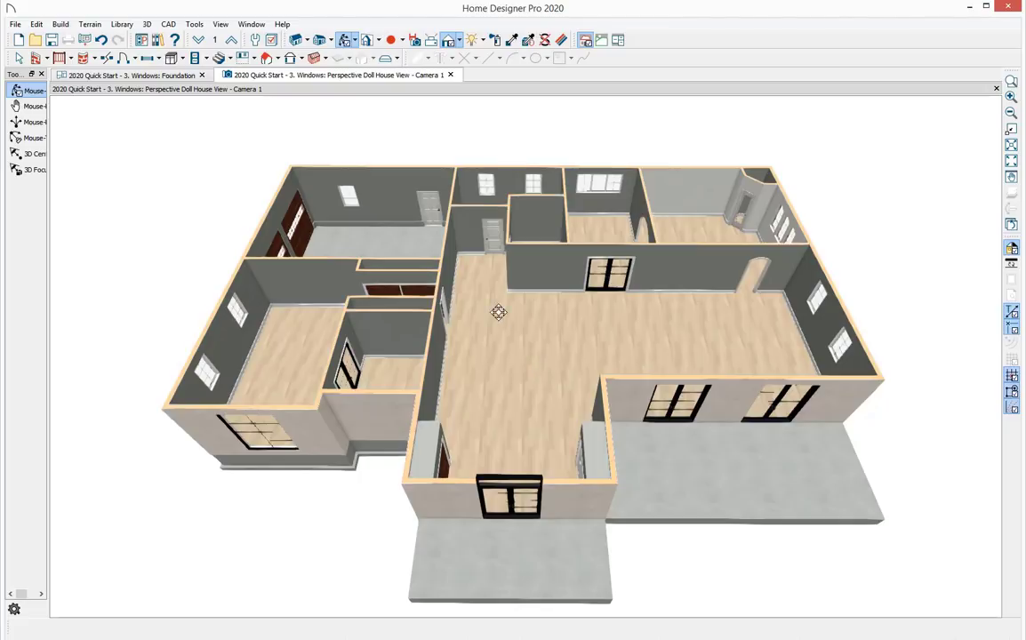
left_click(61, 24)
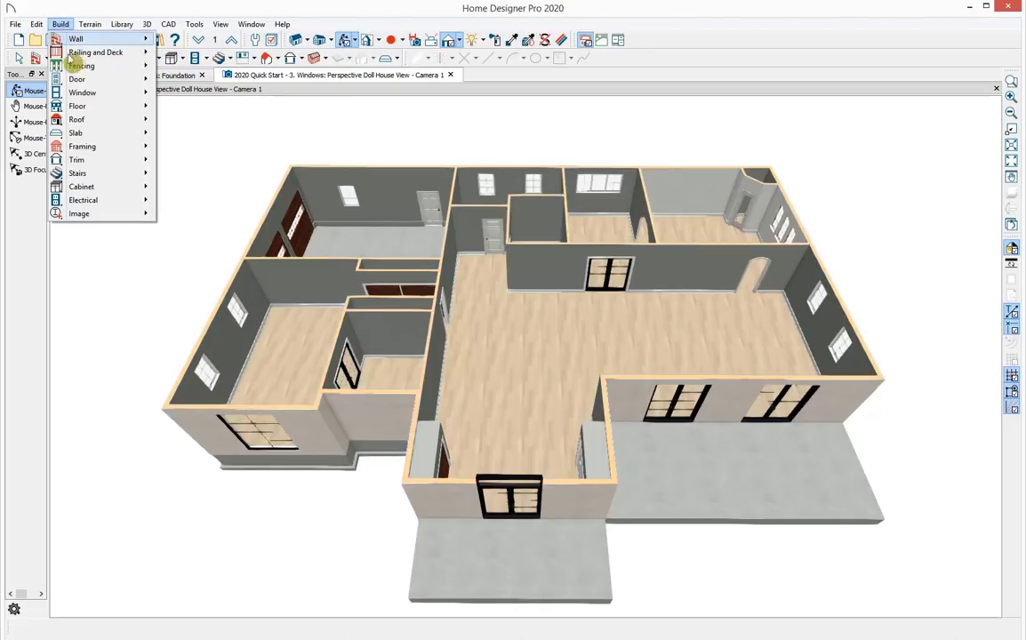
mouse_move(96, 108)
left_click(182, 109)
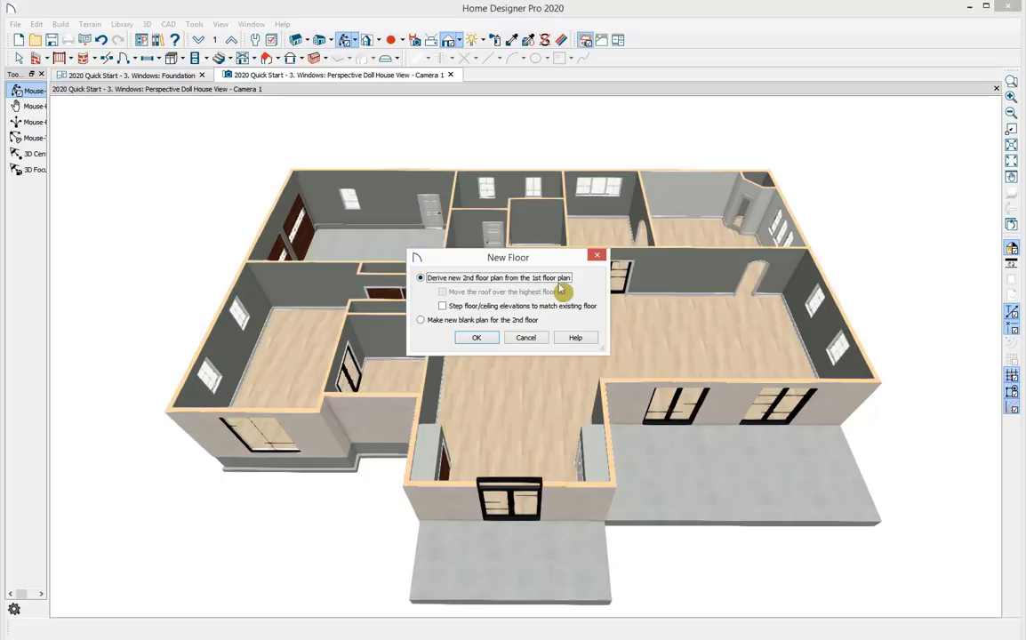
left_click(477, 338)
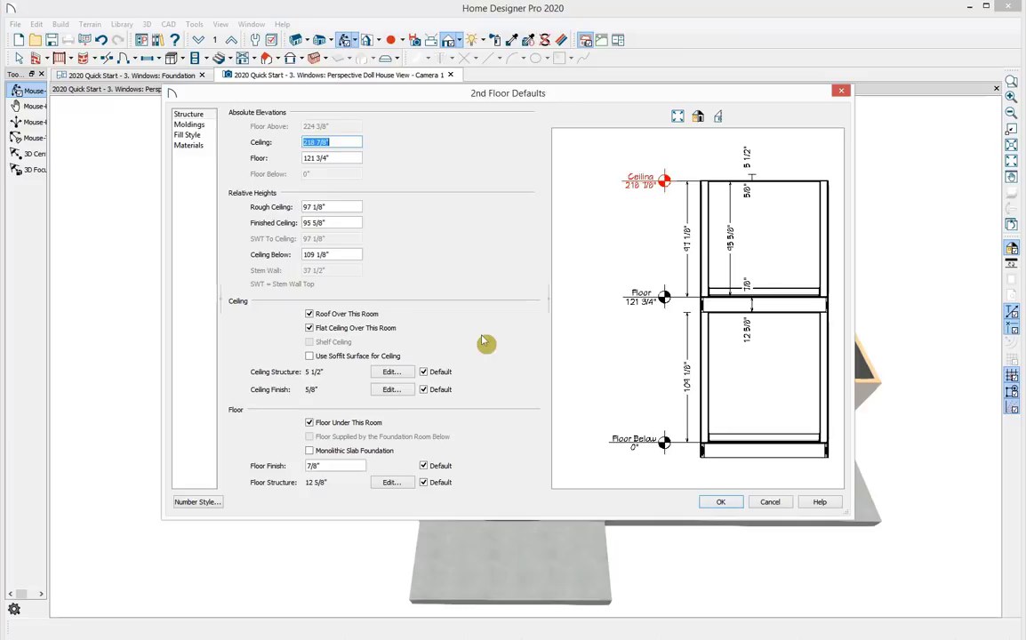
Step: Review the moldings and materials in the 2nd Floor Defaults and accept the default settings
left_click(189, 125)
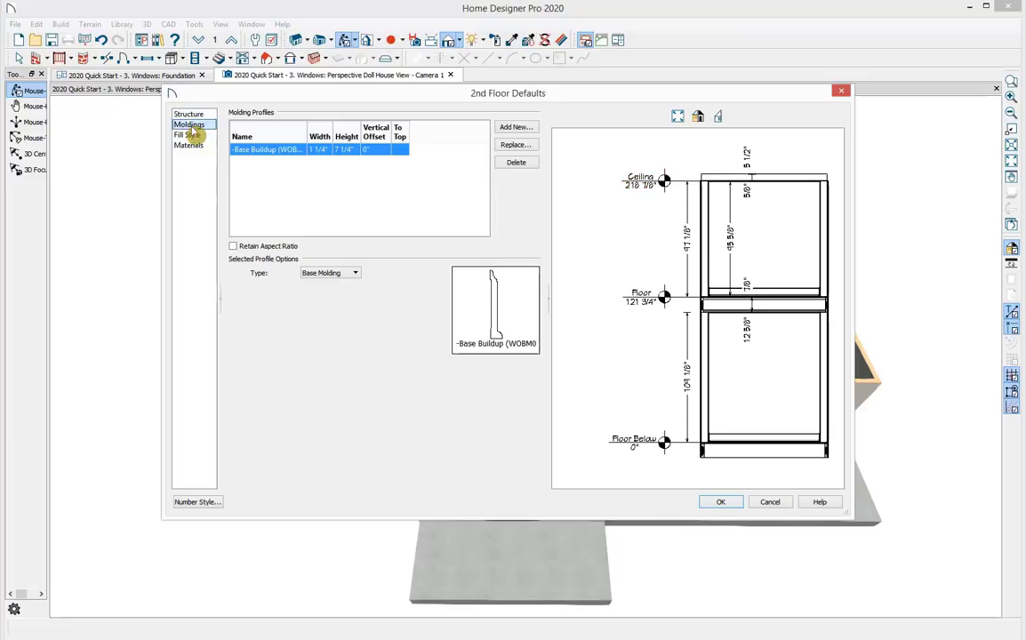
left_click(192, 145)
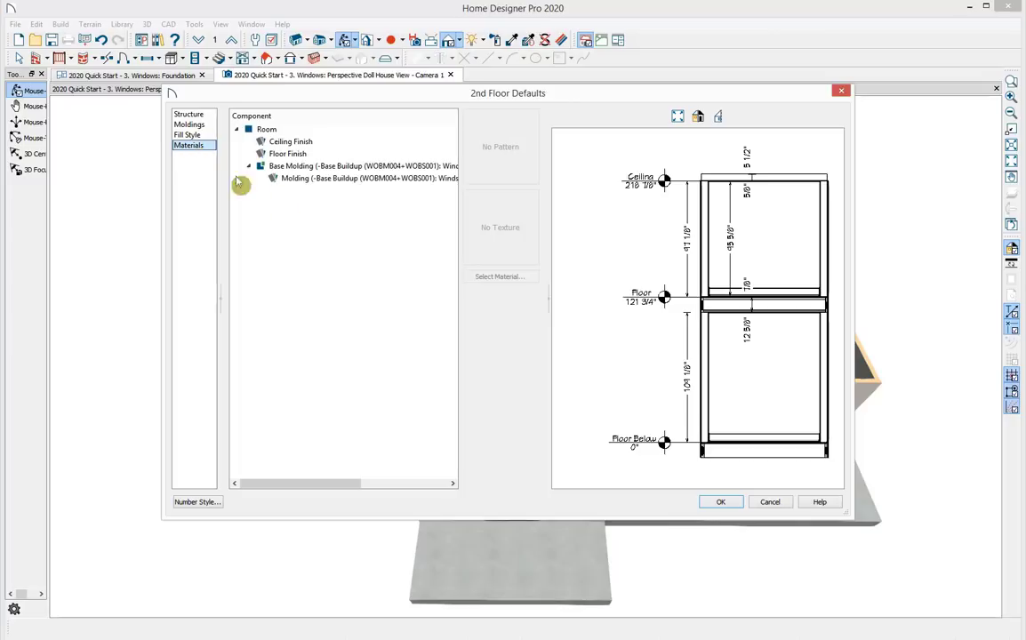
left_click(732, 505)
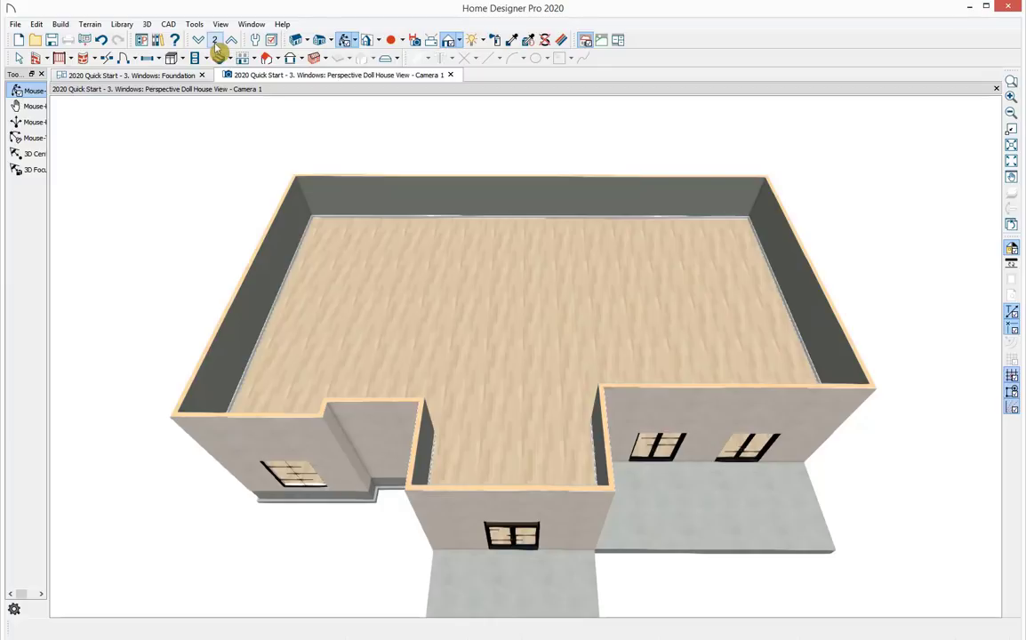
Step: Place the plan view and doll house view side by side and bring the plan up to the second floor
left_click_drag(293, 79, 657, 128)
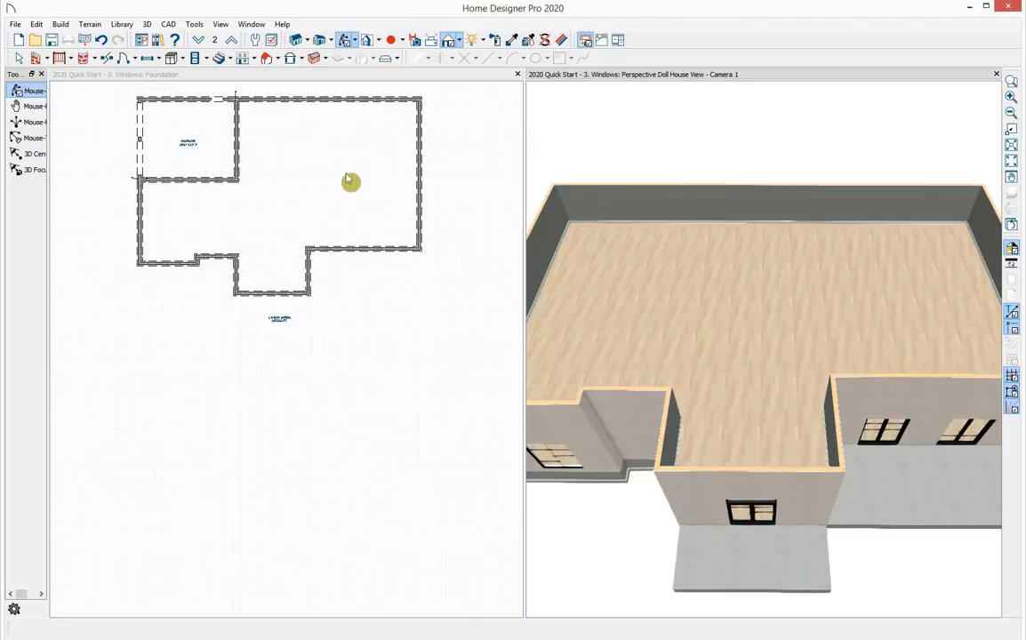
scroll(373, 240, "up", 3)
left_click(232, 40)
left_click(232, 40)
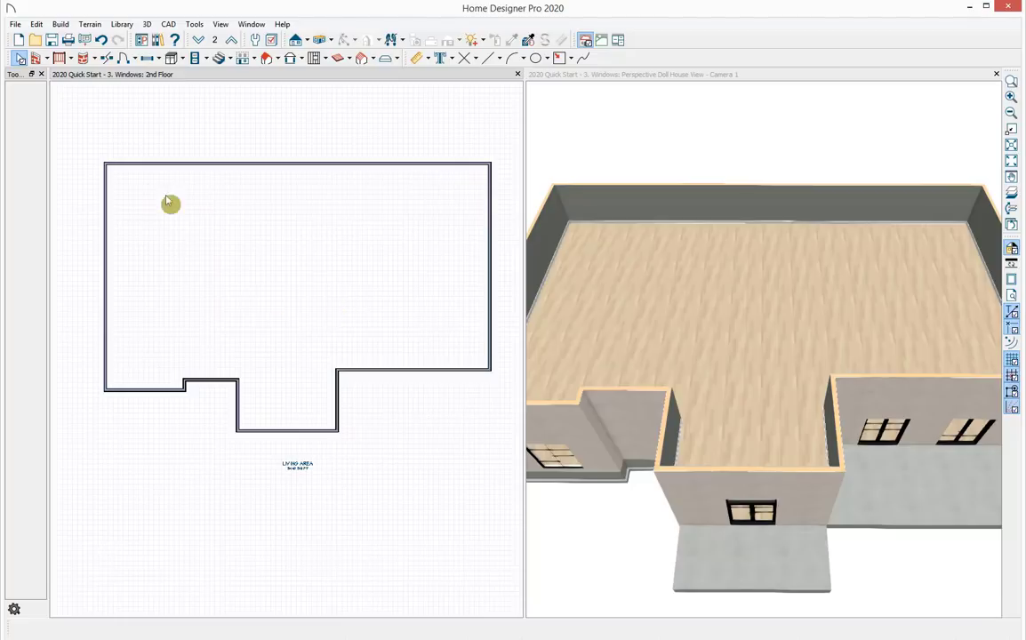
Step: Turn on the Reference Display in the second-floor plan so the floor below shows beneath it
left_click(194, 25)
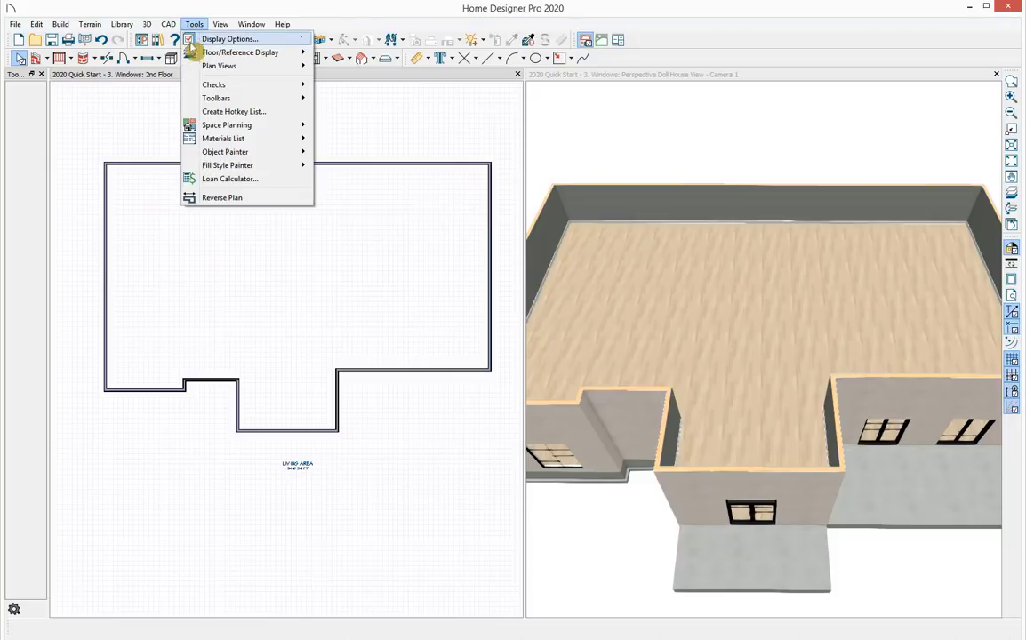
mouse_move(241, 54)
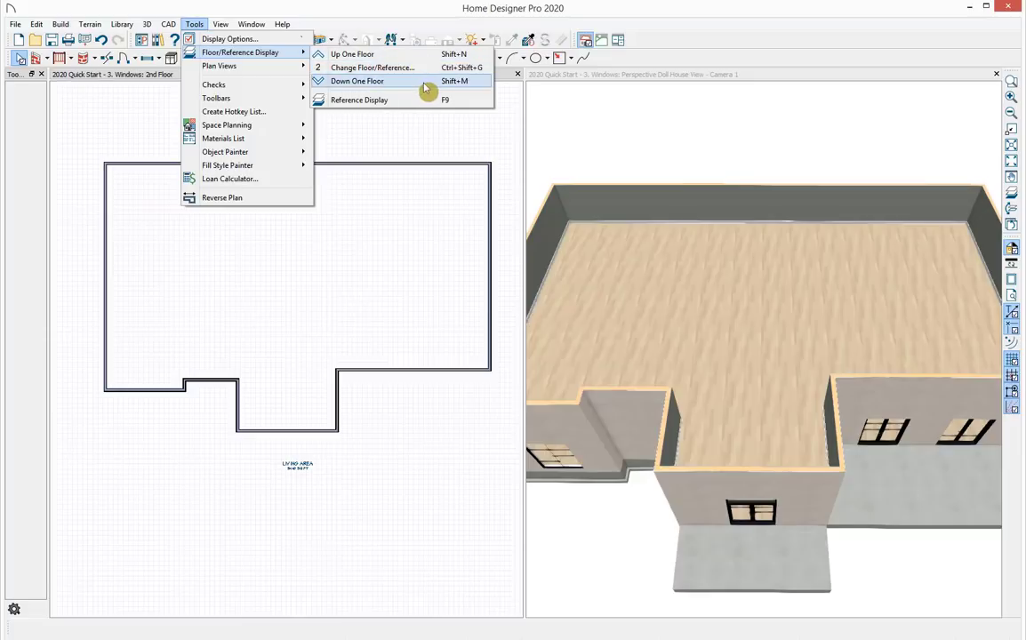
left_click(347, 102)
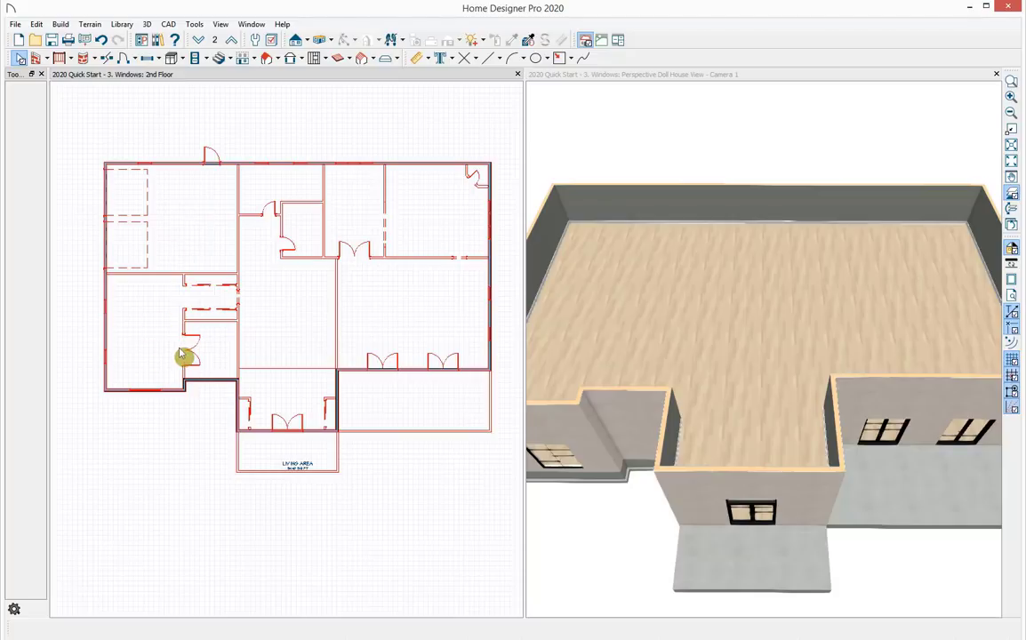
Step: Extend the entry's side wall nearest the master bedroom to the second floor's back wall, and shorten the back wall to end there
left_click(239, 405)
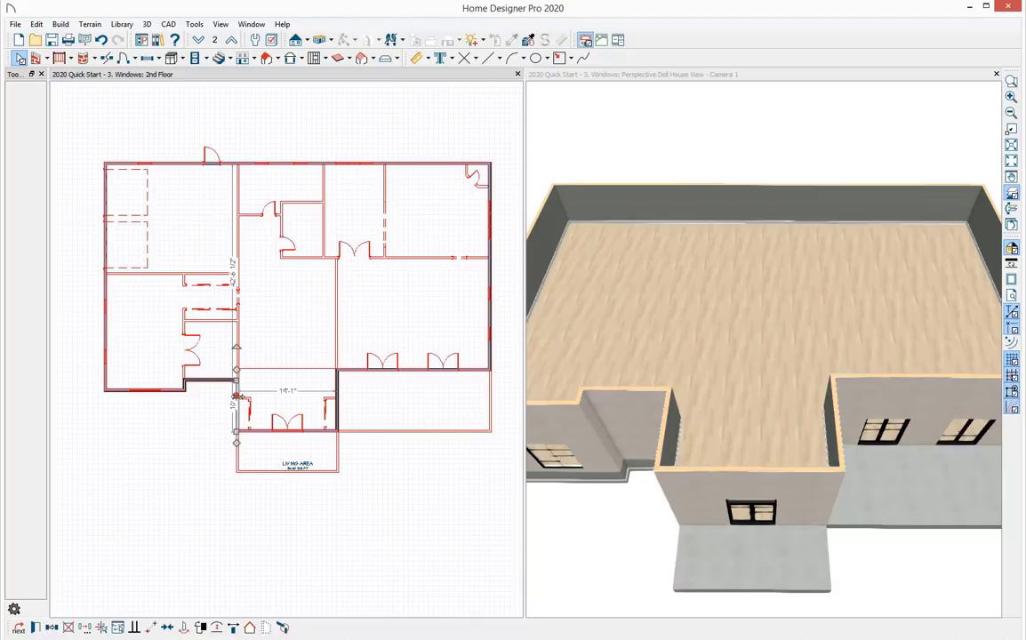
left_click_drag(240, 246, 241, 168)
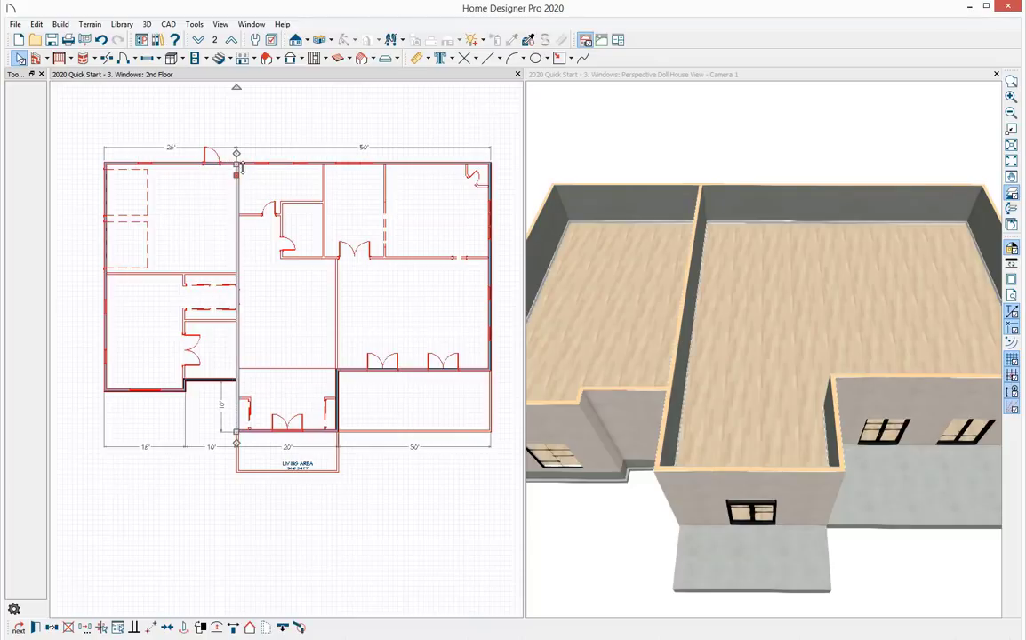
left_click(112, 167)
left_click(238, 163)
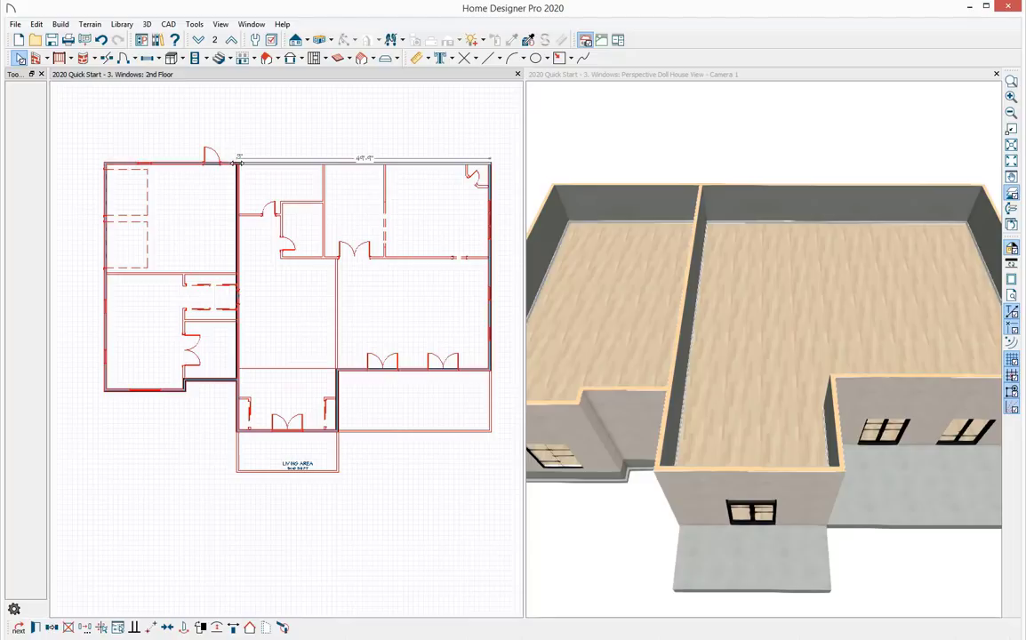
left_click(238, 163)
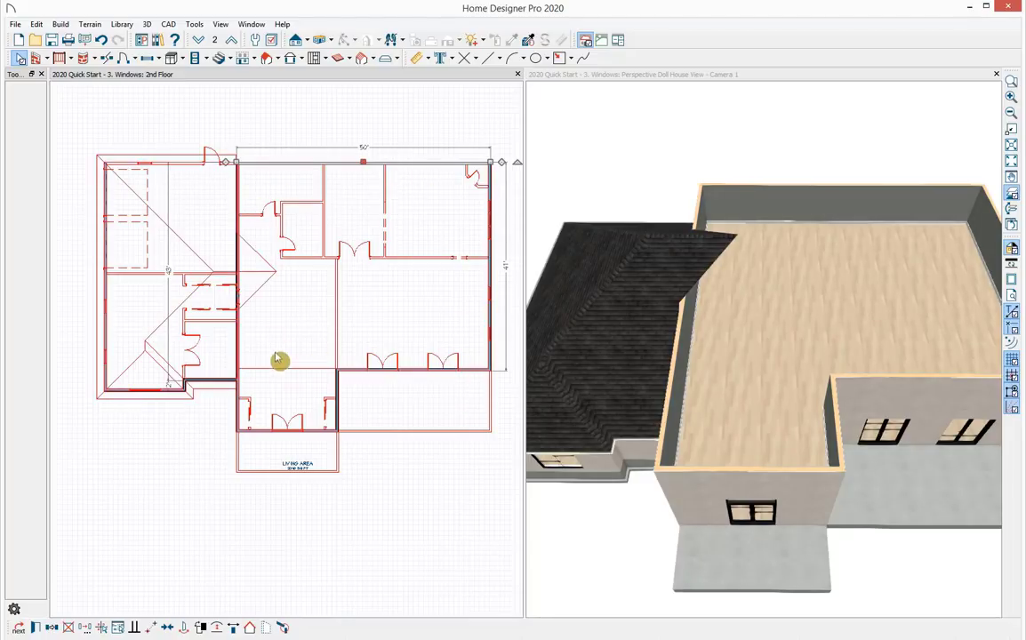
Step: Delete the remaining second-floor exterior walls above the garage and master bedroom
left_click(206, 384)
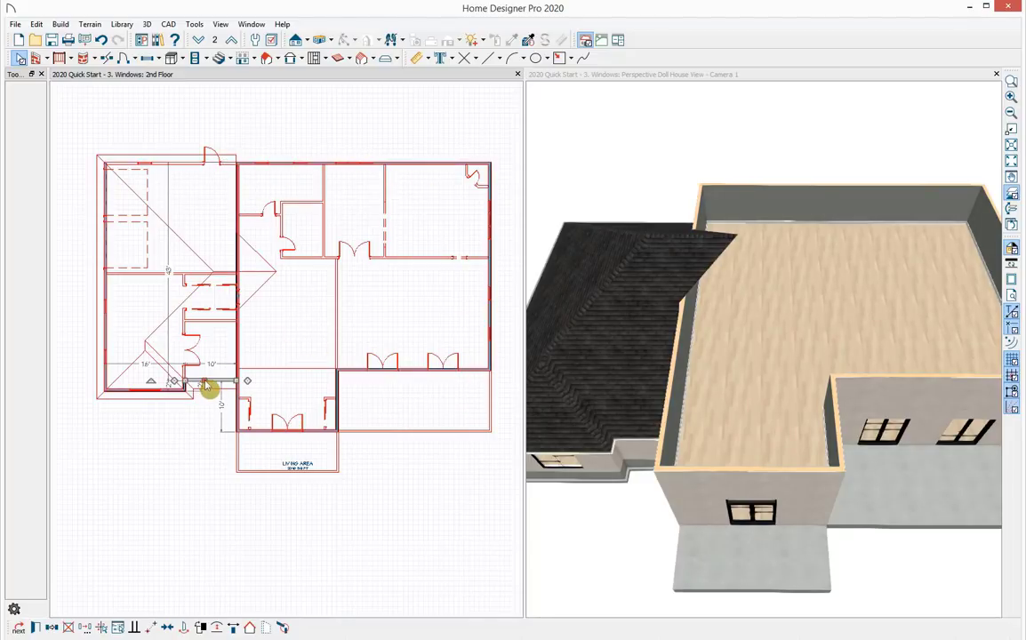
left_click(192, 394)
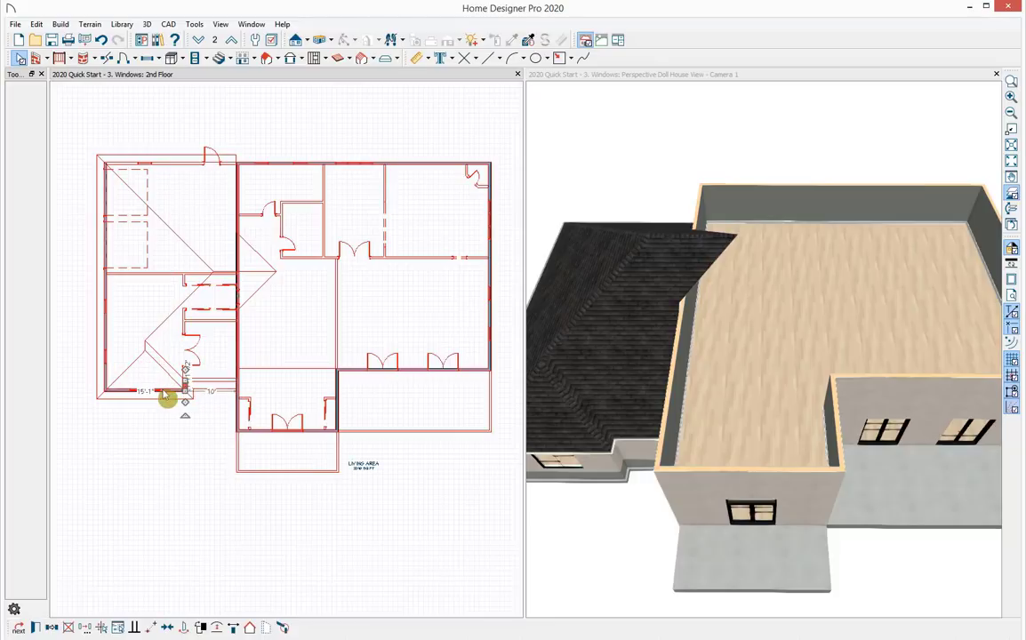
left_click(103, 367)
left_click(109, 377)
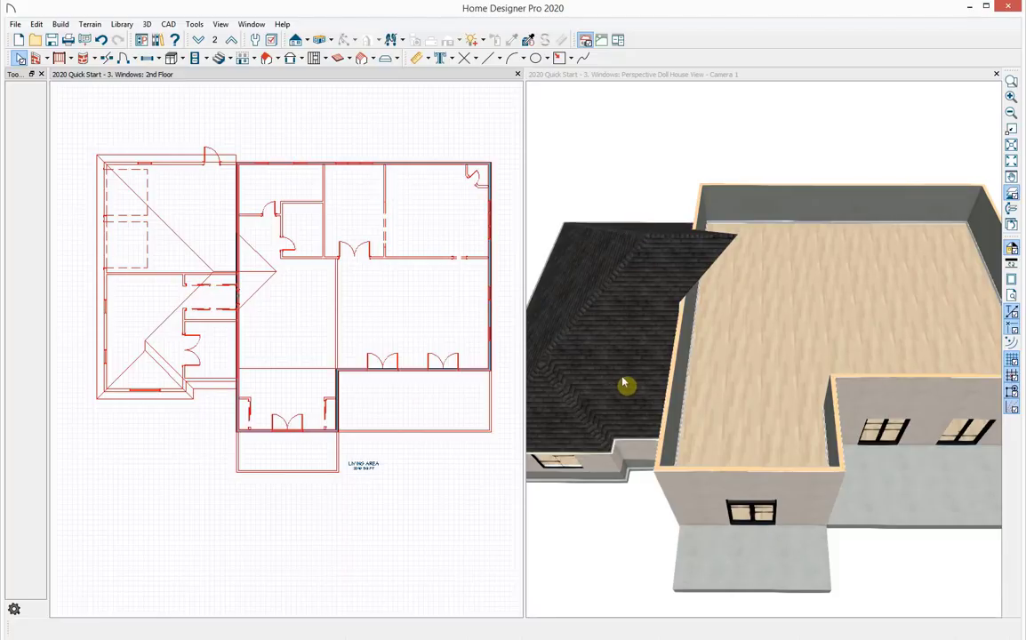
Step: Close the doll house view and the 3. Windows plan
left_click_drag(745, 368, 703, 368)
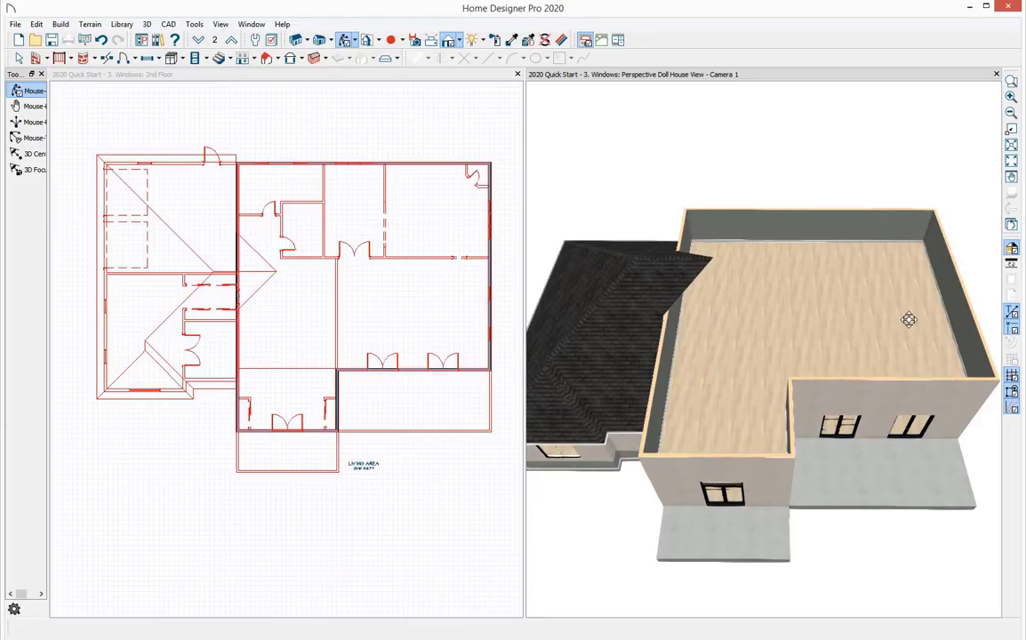
left_click(997, 76)
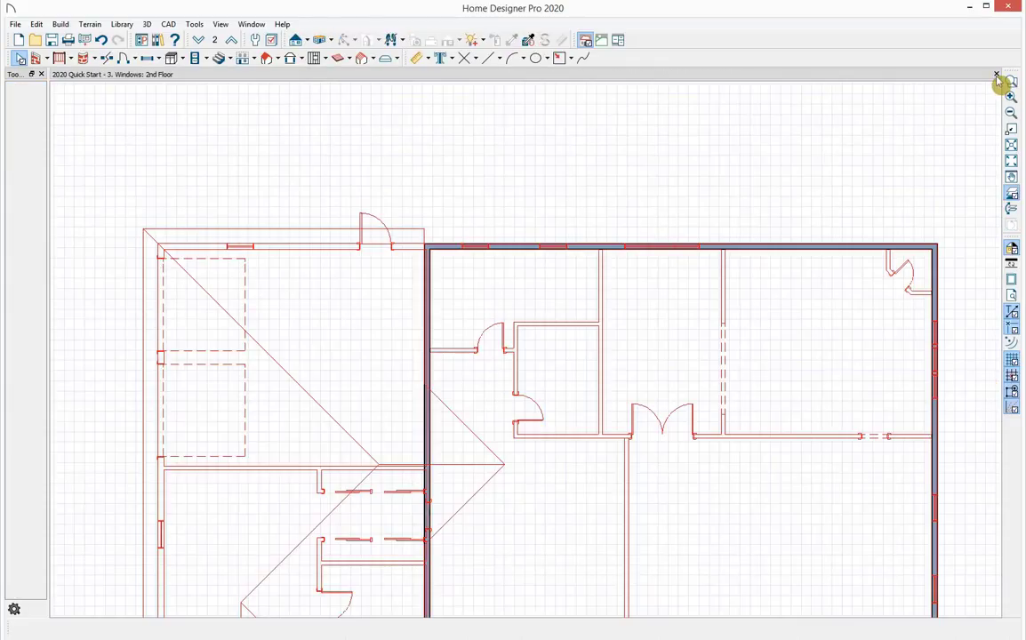
left_click(997, 76)
left_click(590, 354)
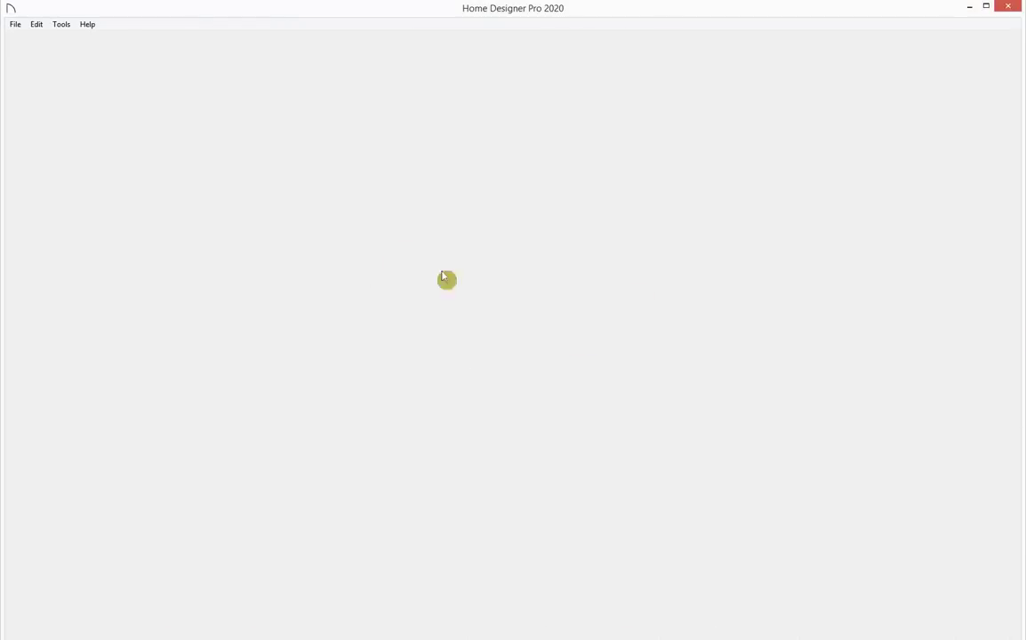
Step: Open the plan file "2020 Quick Start - 4. Second Story.plan" and go down to the first floor
left_click(15, 24)
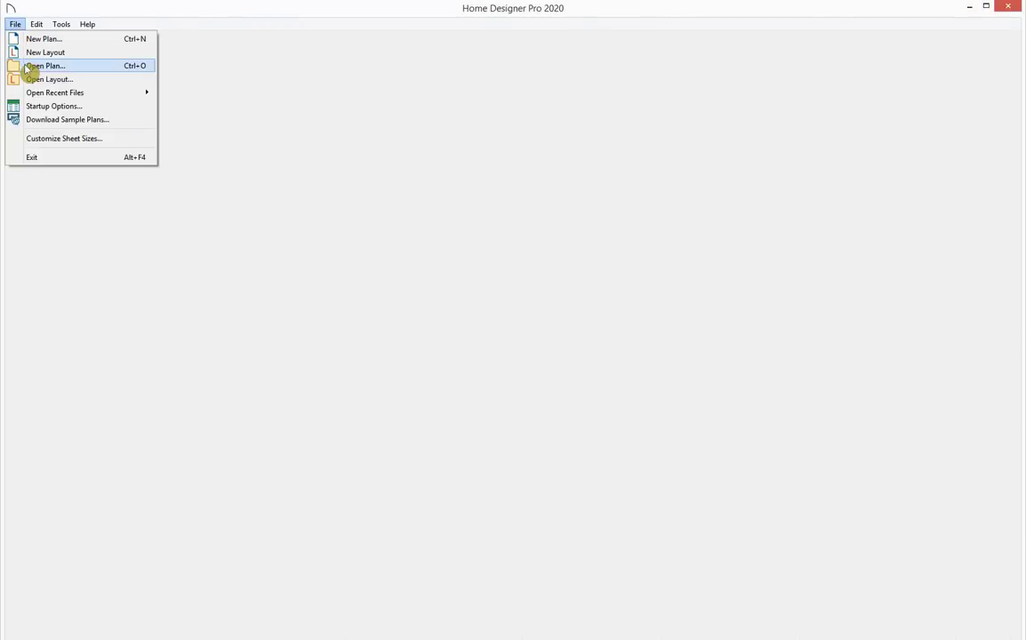
left_click(31, 66)
left_click(180, 156)
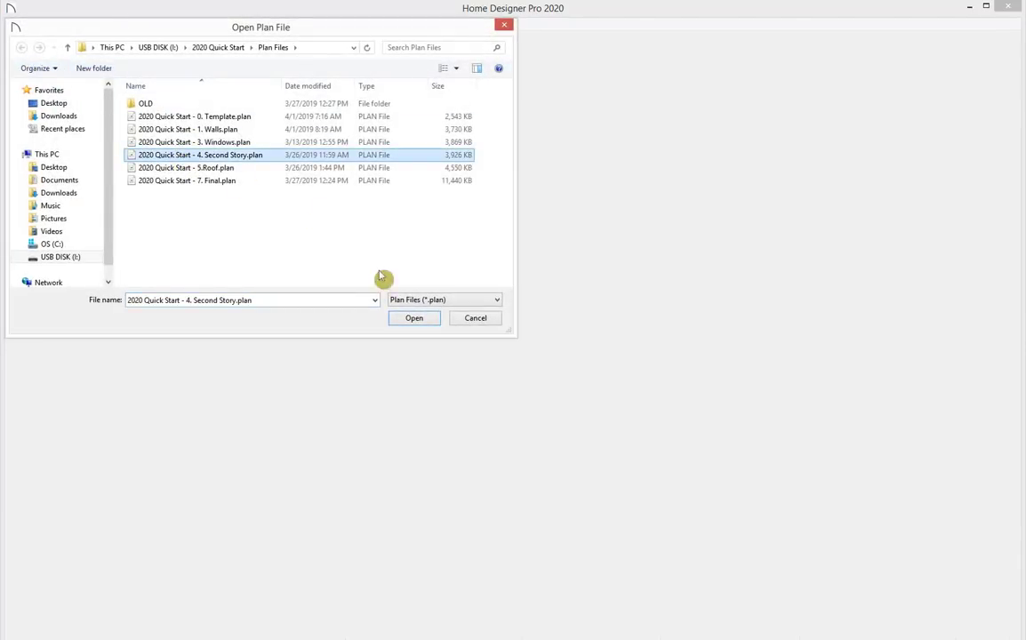
left_click(415, 318)
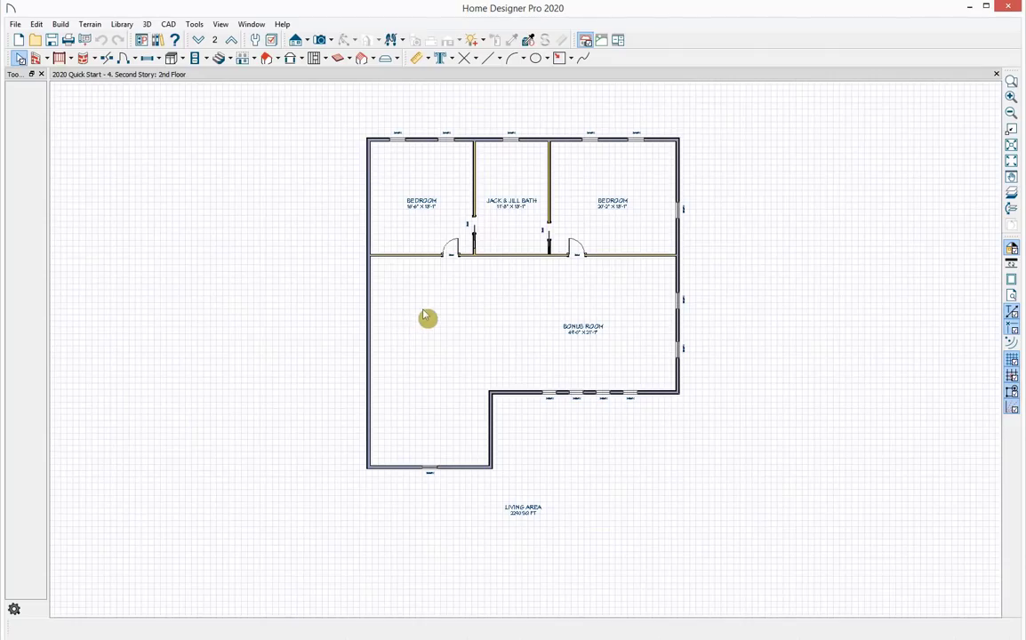
scroll(462, 313, "up", 1)
middle_click_drag(458, 309, 436, 345)
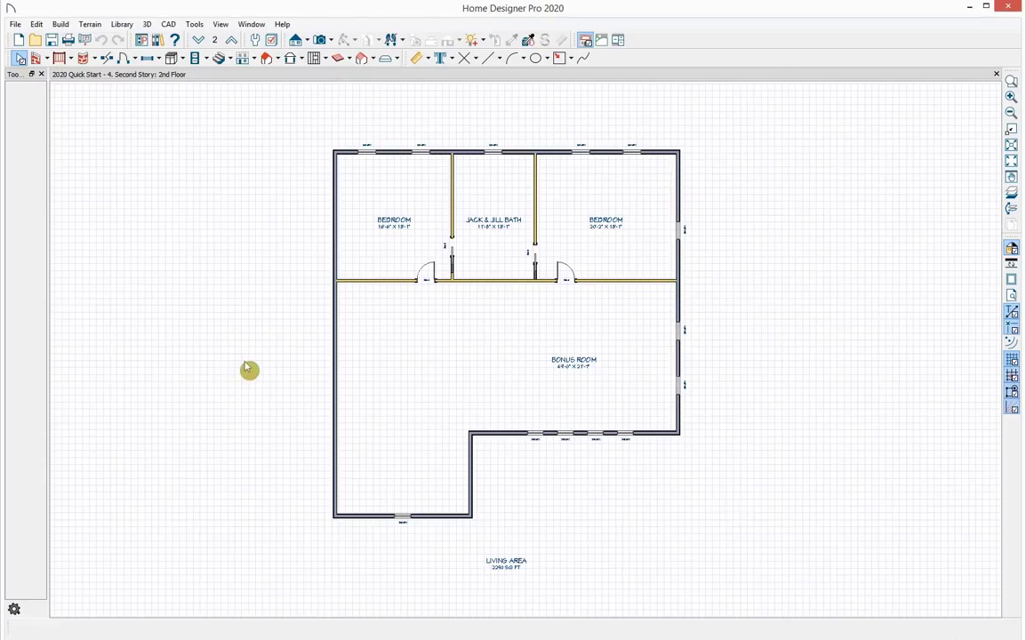
left_click(200, 40)
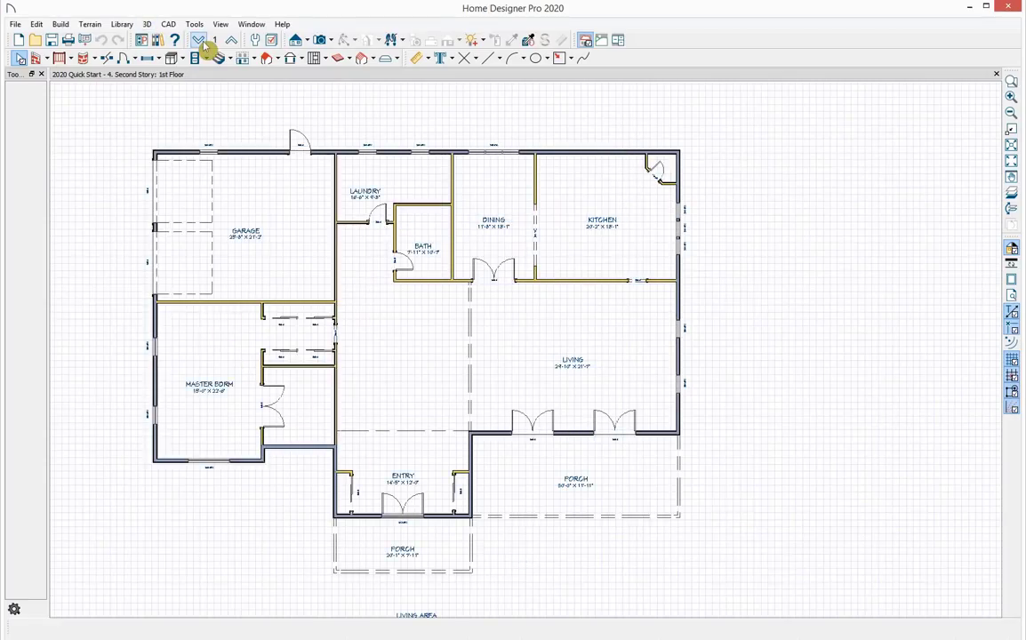
Step: Create a full camera view from the entry looking toward the hall wall, and place it side by side with the plan
left_click(330, 41)
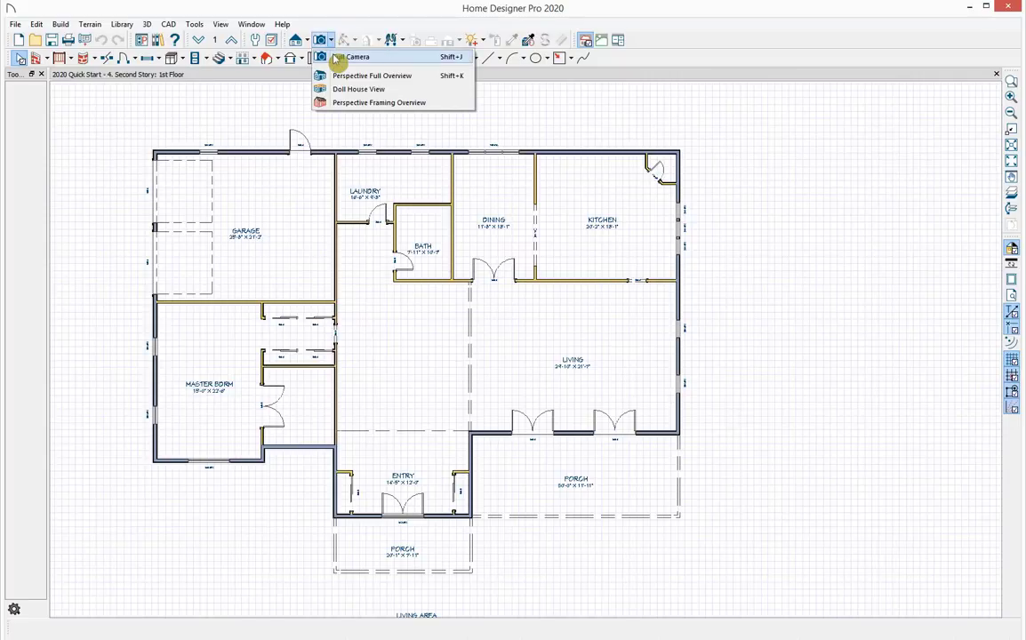
left_click(357, 57)
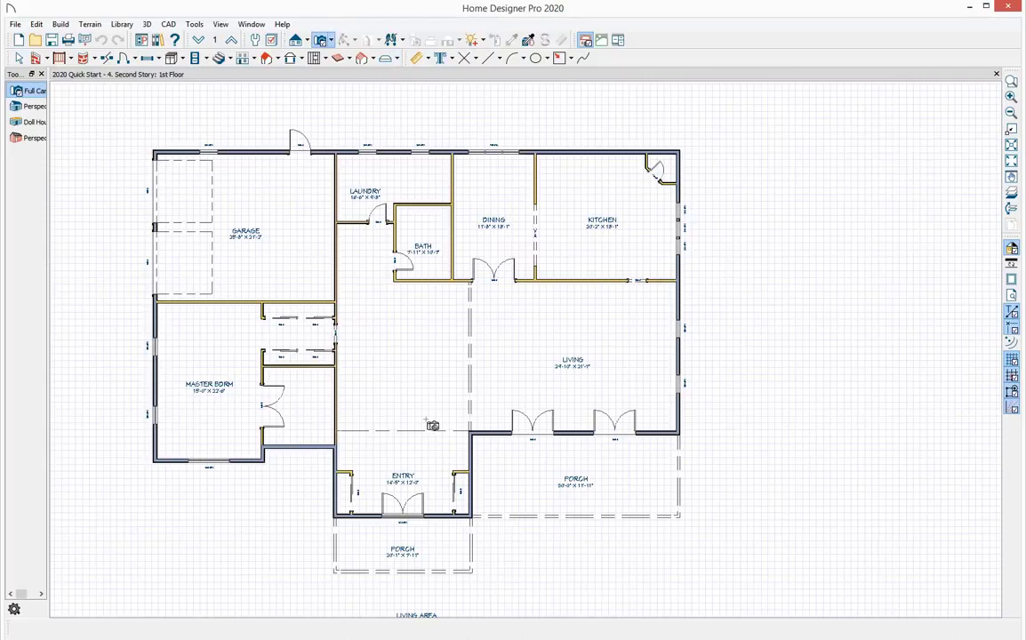
left_click_drag(439, 454, 397, 423)
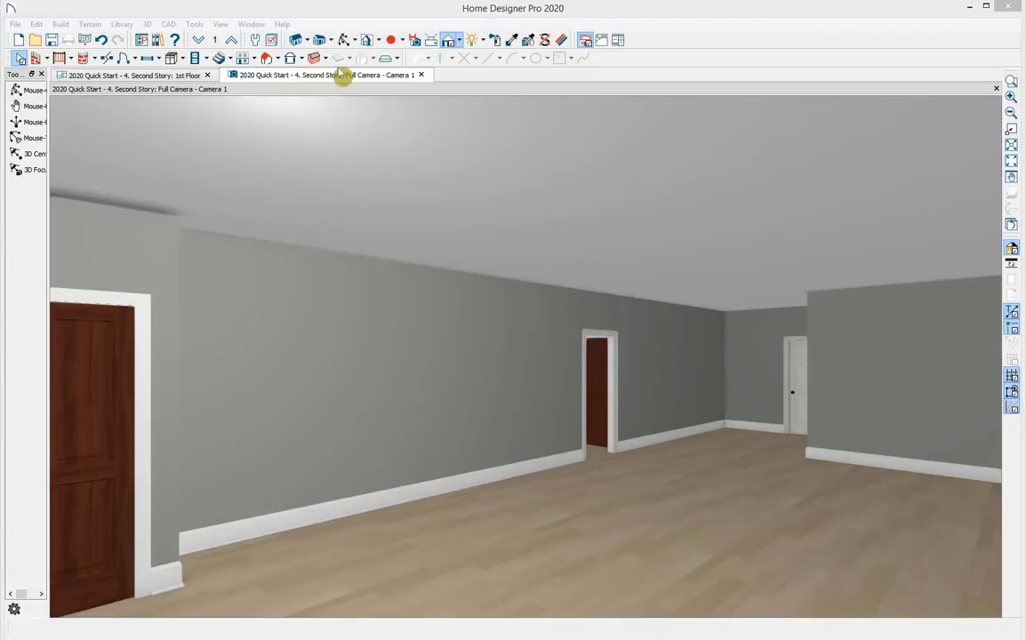
left_click_drag(338, 76, 717, 72)
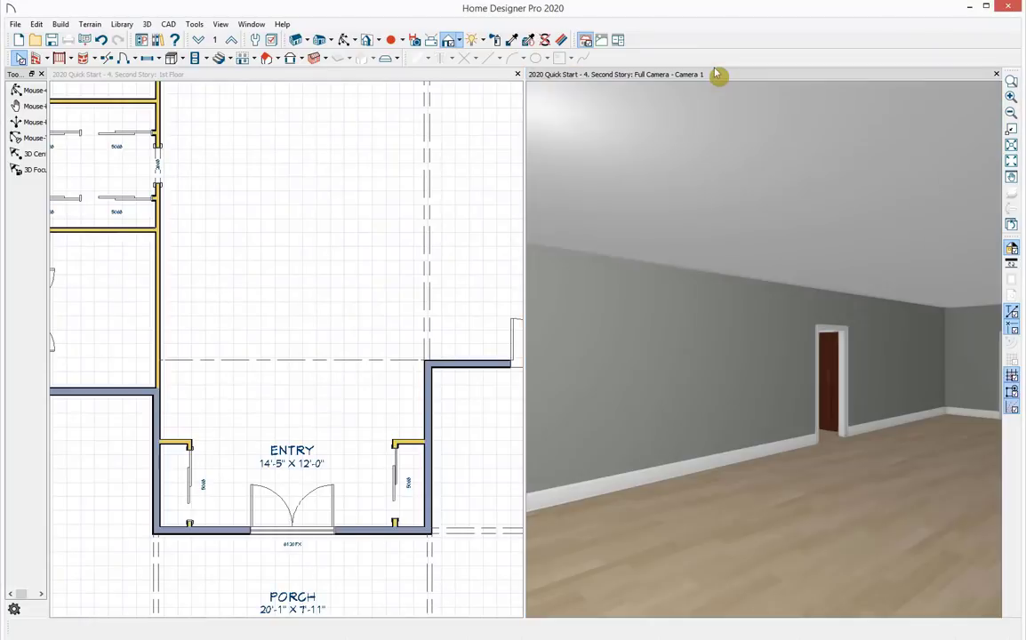
Step: Place a clockwise L-shaped staircase against the hall wall beside the master bedroom, with its lower flight starting near the entry
left_click(234, 150)
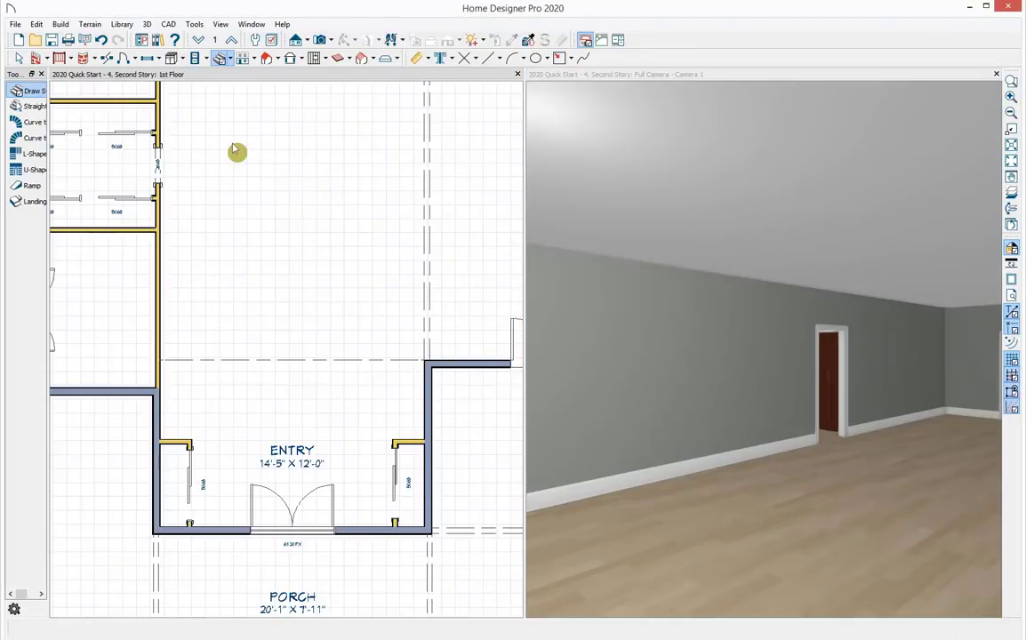
left_click(233, 60)
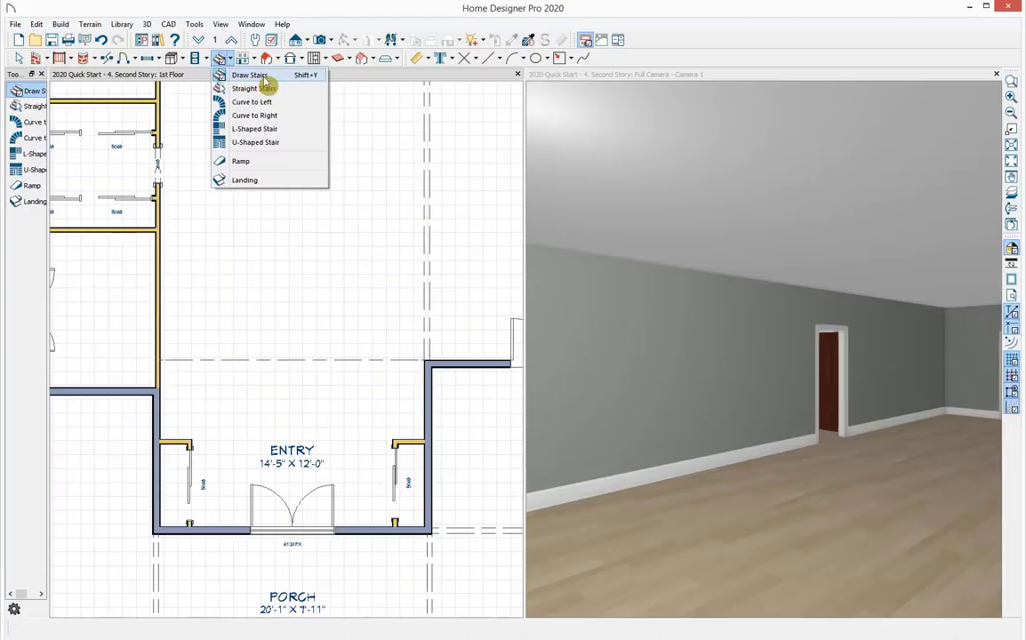
double_click(288, 133)
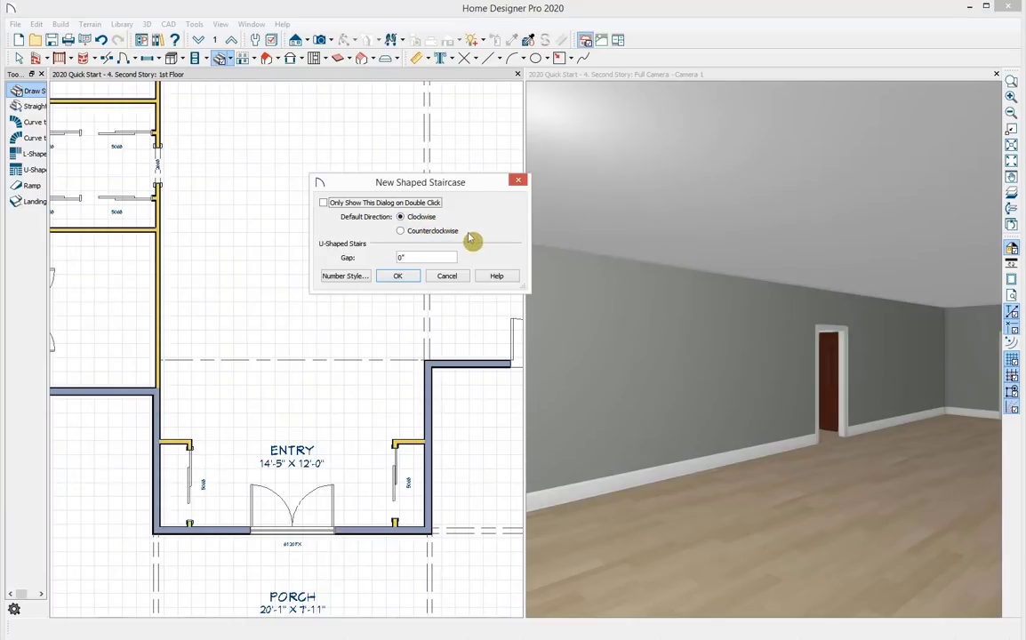
left_click(399, 279)
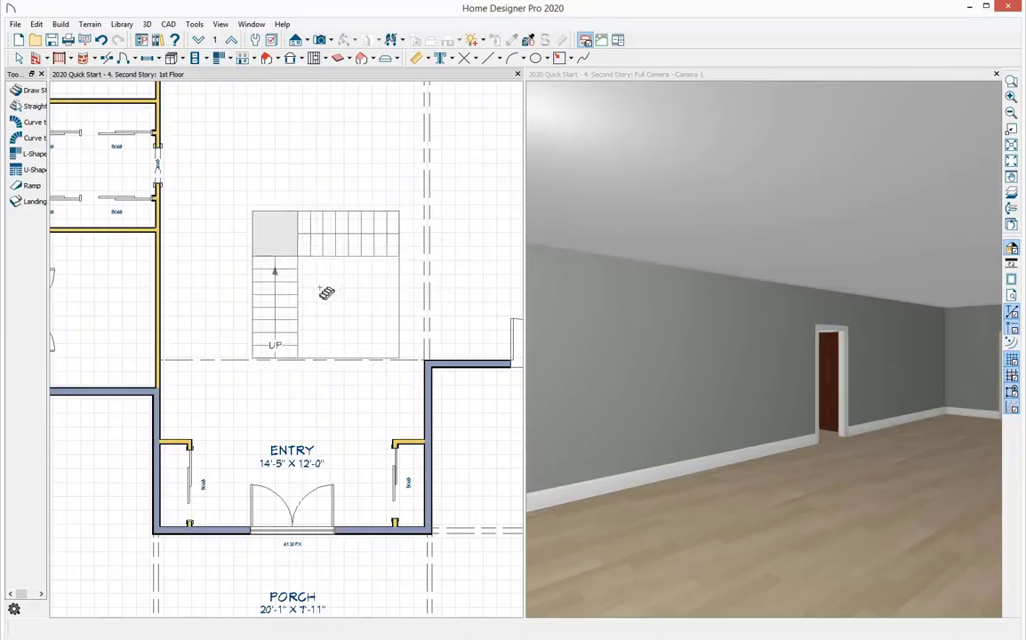
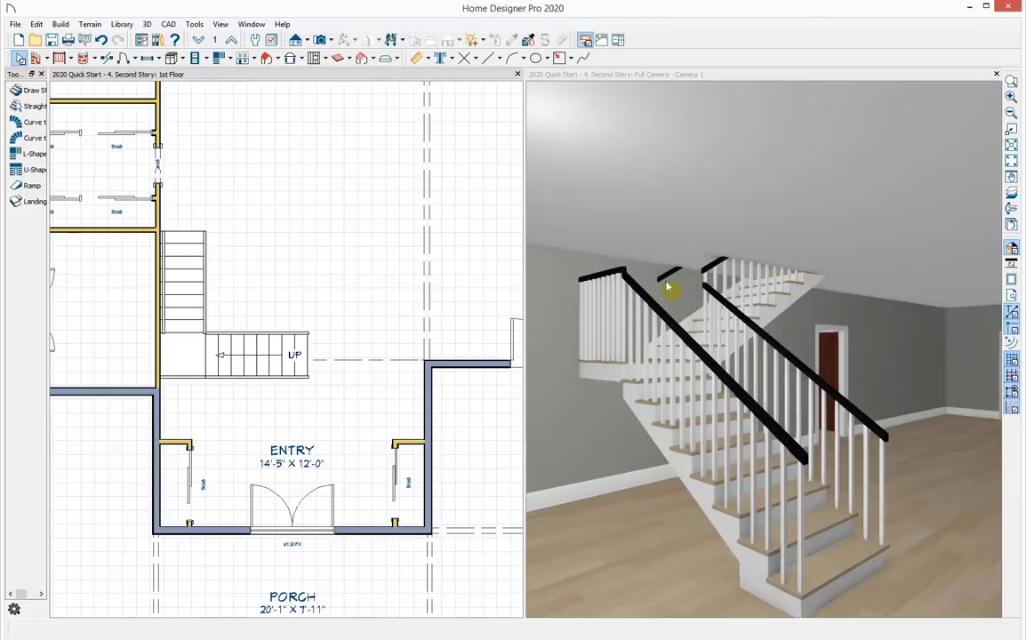
Step: Shorten the staircase's lower flight to 3'-8" by pulling its starting edge toward the landing
left_click(250, 354)
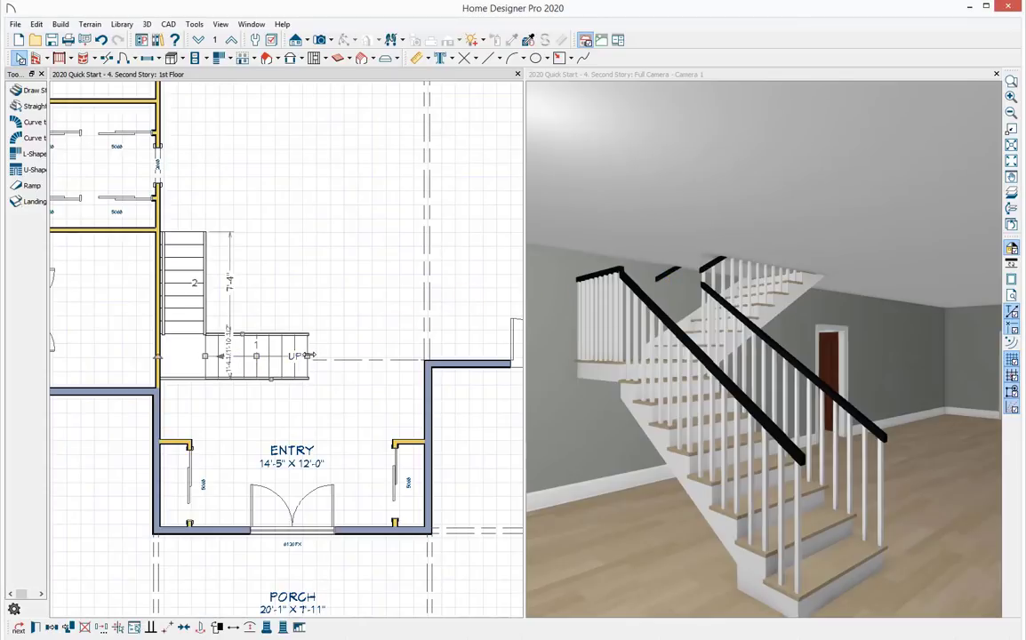
scroll(307, 354, "up", 2)
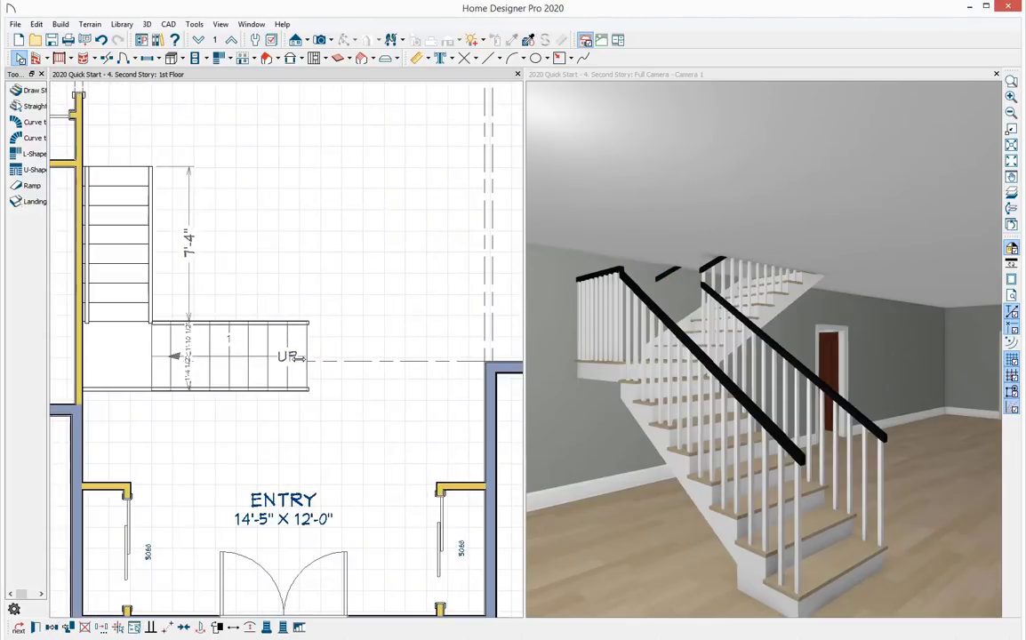
left_click_drag(252, 356, 228, 355)
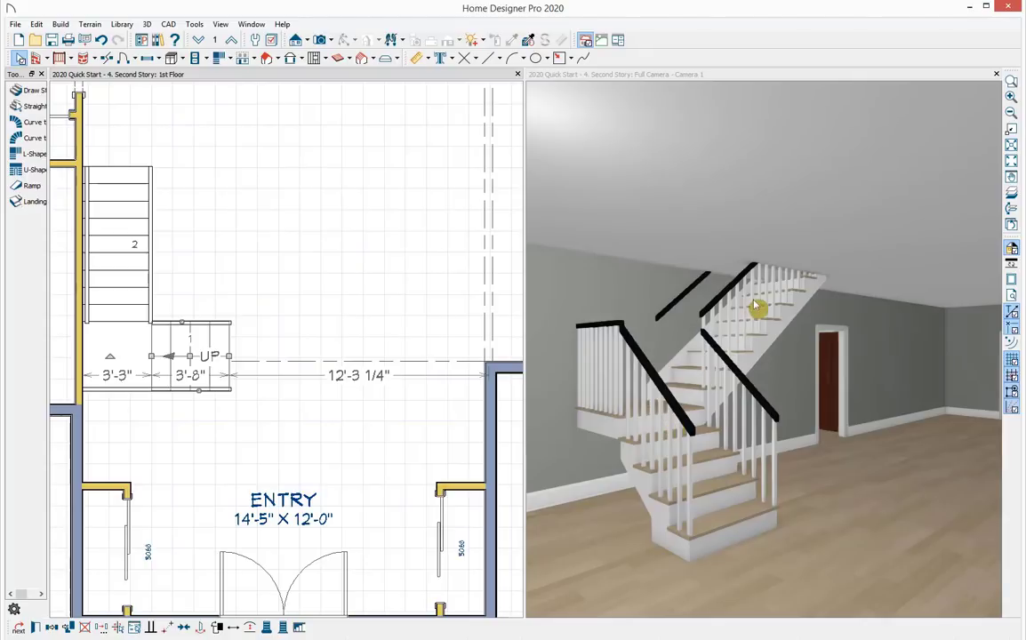
key("Escape")
Step: In the upper flight's specification, lock the tread depth and turn off Automatic Heights
left_click(127, 282)
double_click(127, 282)
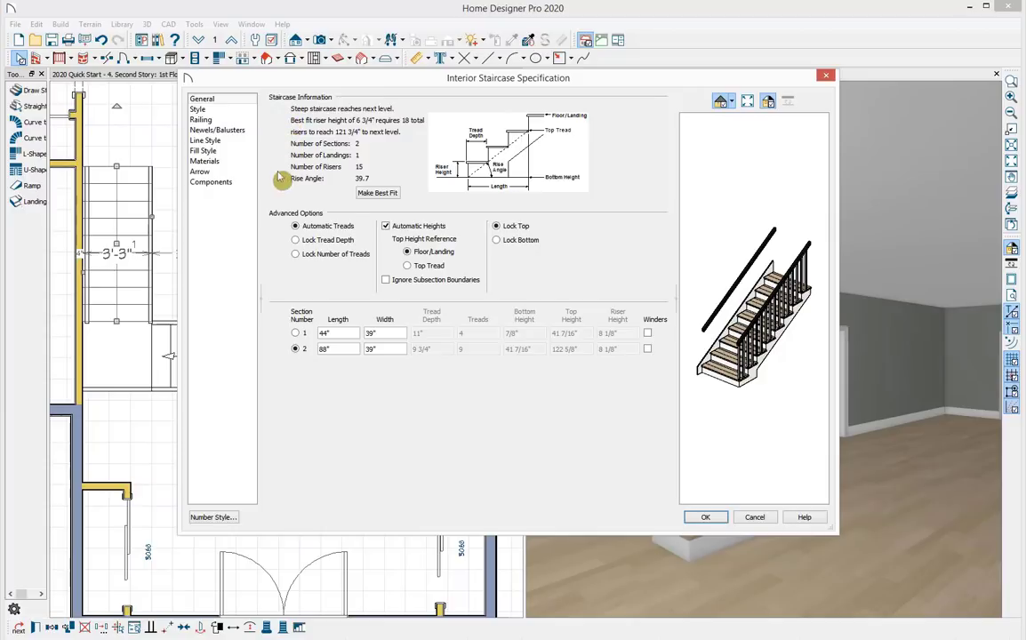
left_click(297, 240)
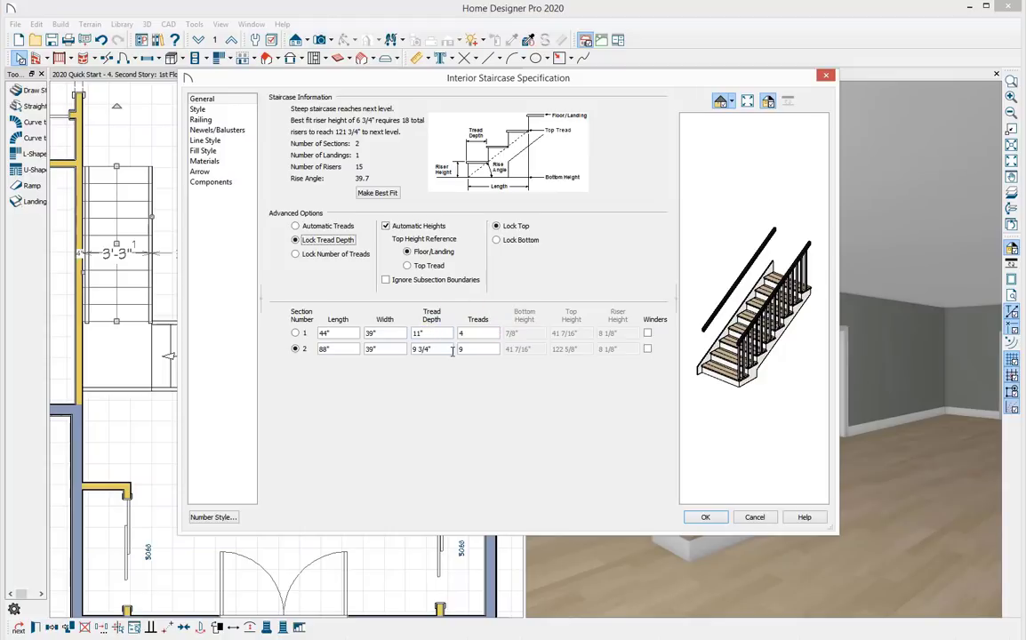
left_click(386, 227)
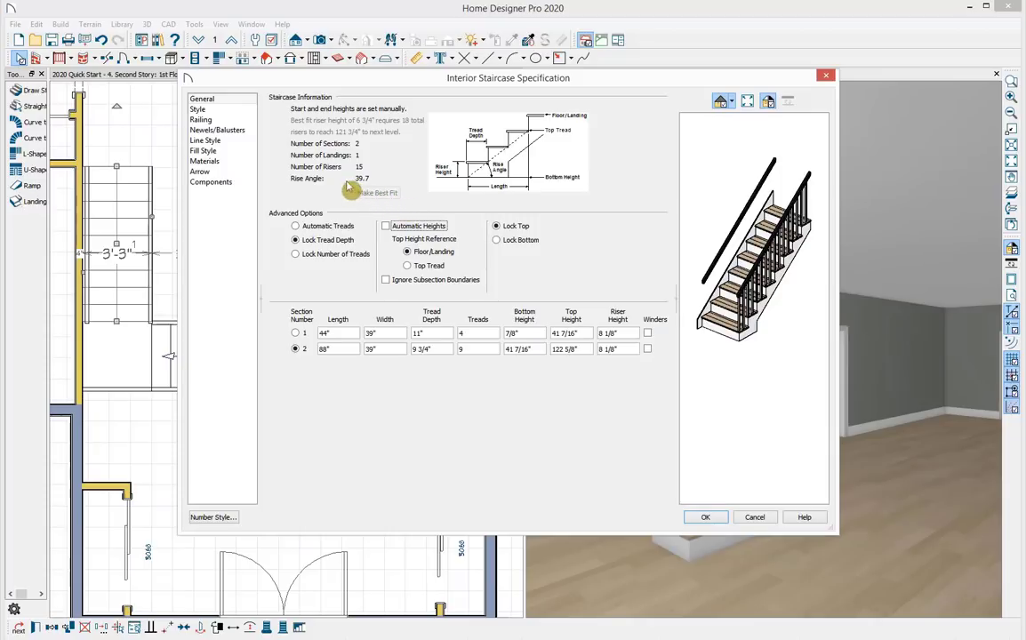
Step: Turn off the upper flight's left Railing at Wall
left_click(206, 120)
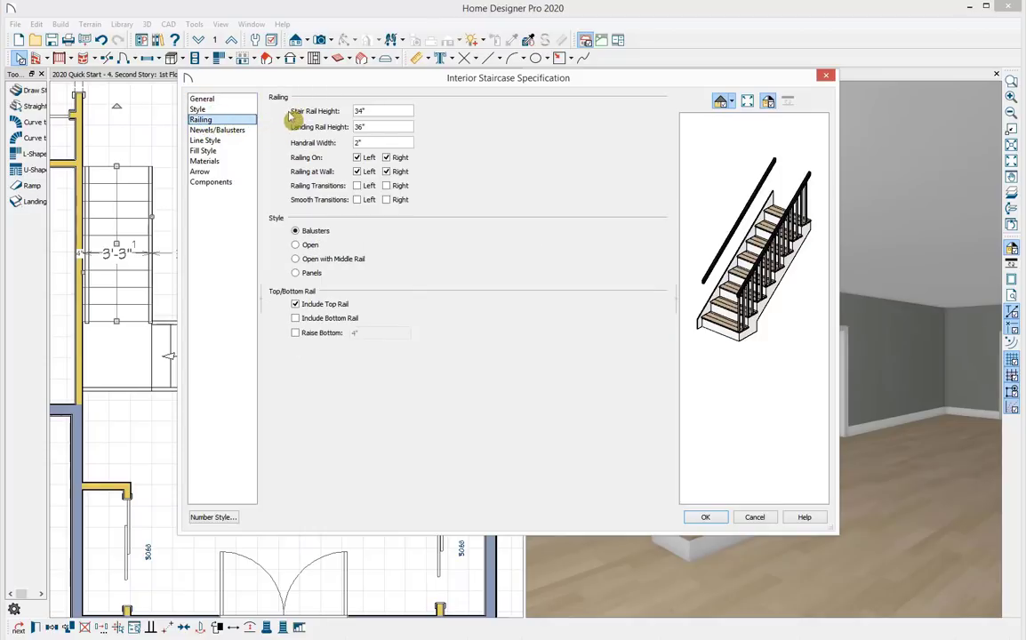
left_click(357, 172)
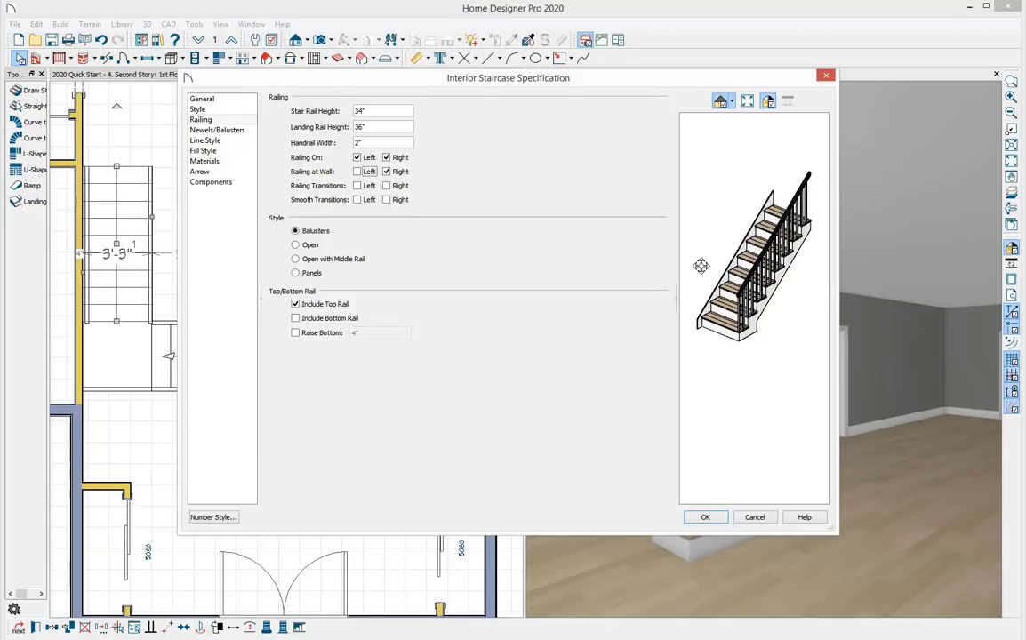
Step: Assign the plan material Color - Black to the staircase balusters and apply the staircase specification
left_click(207, 162)
left_click(316, 141)
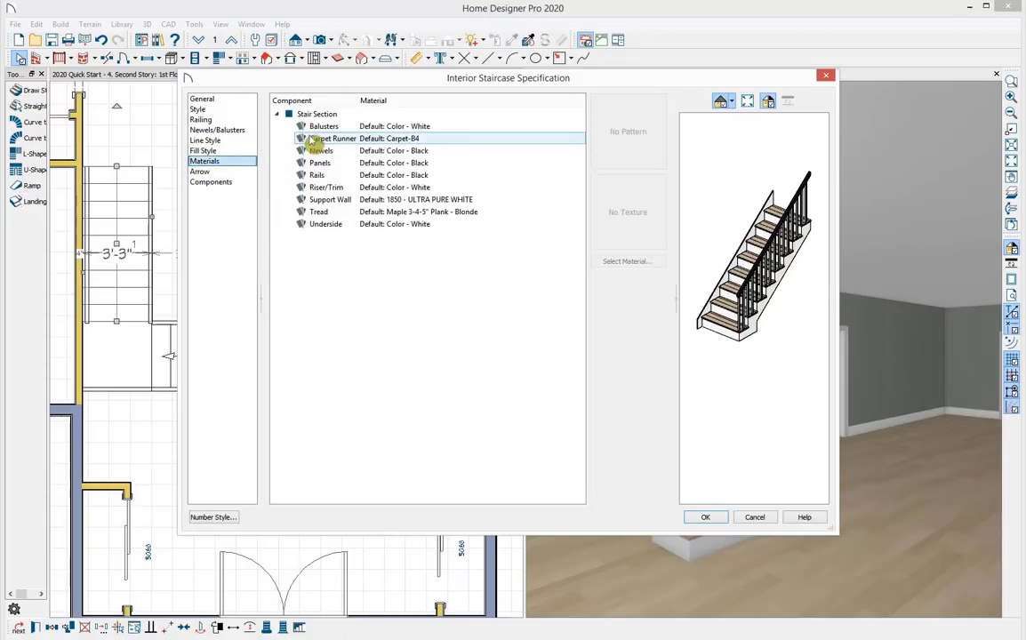
left_click(391, 130)
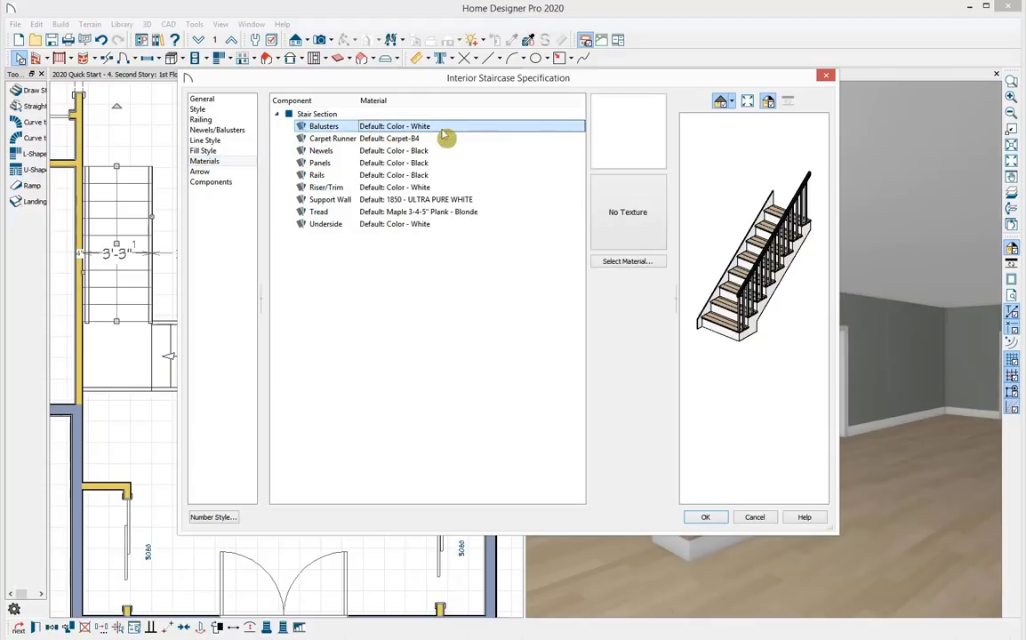
left_click(647, 264)
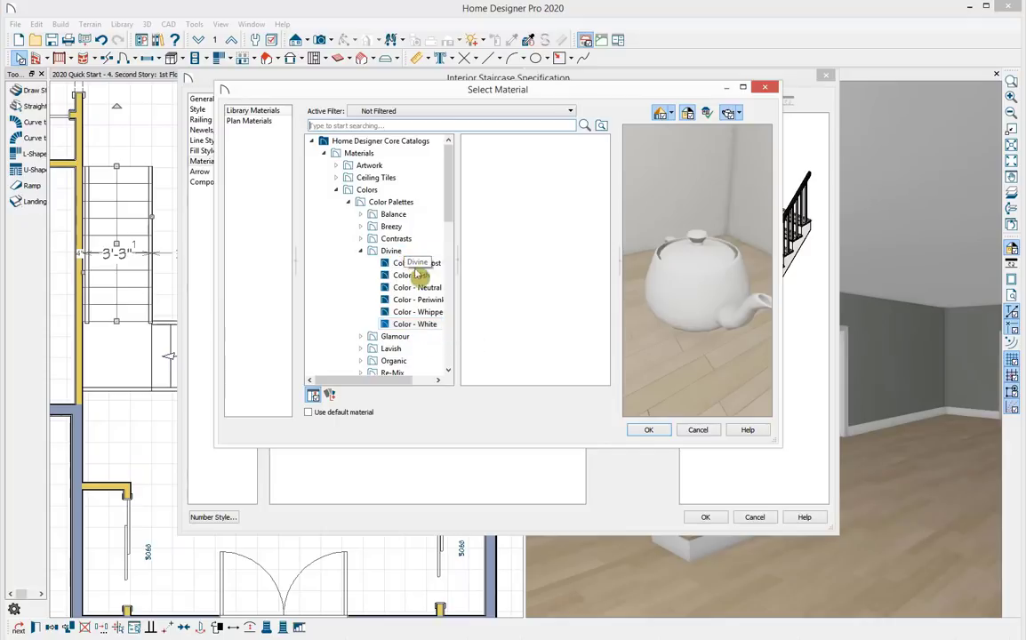
left_click(259, 122)
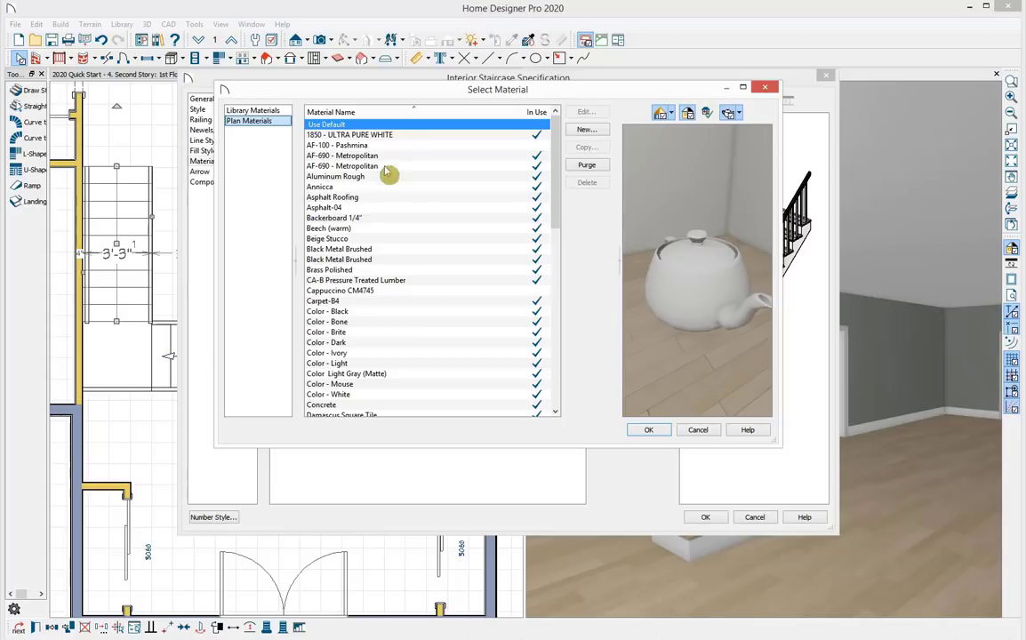
left_click(330, 312)
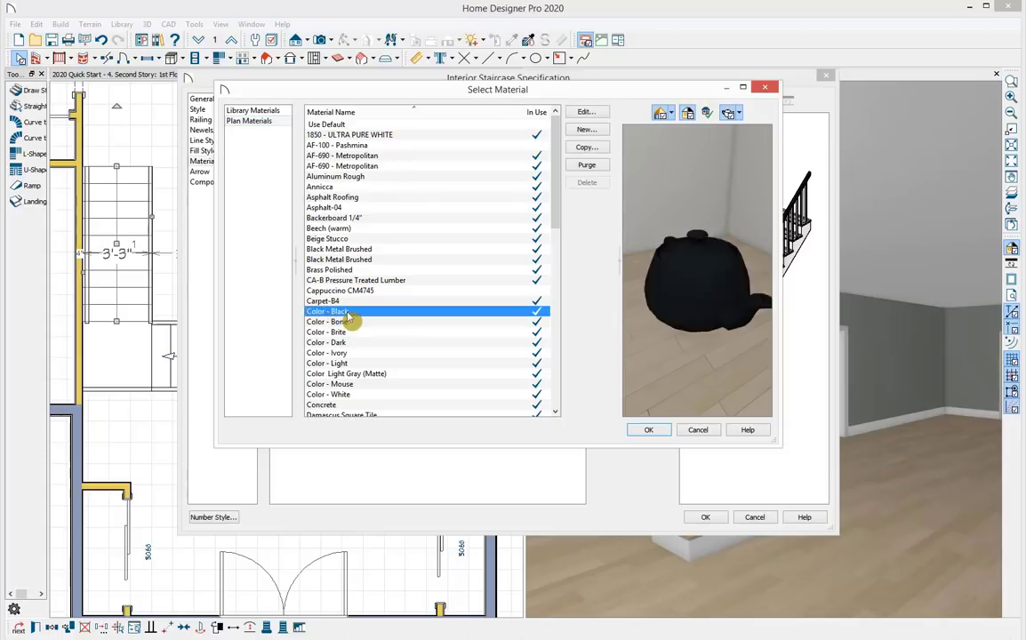
left_click(647, 432)
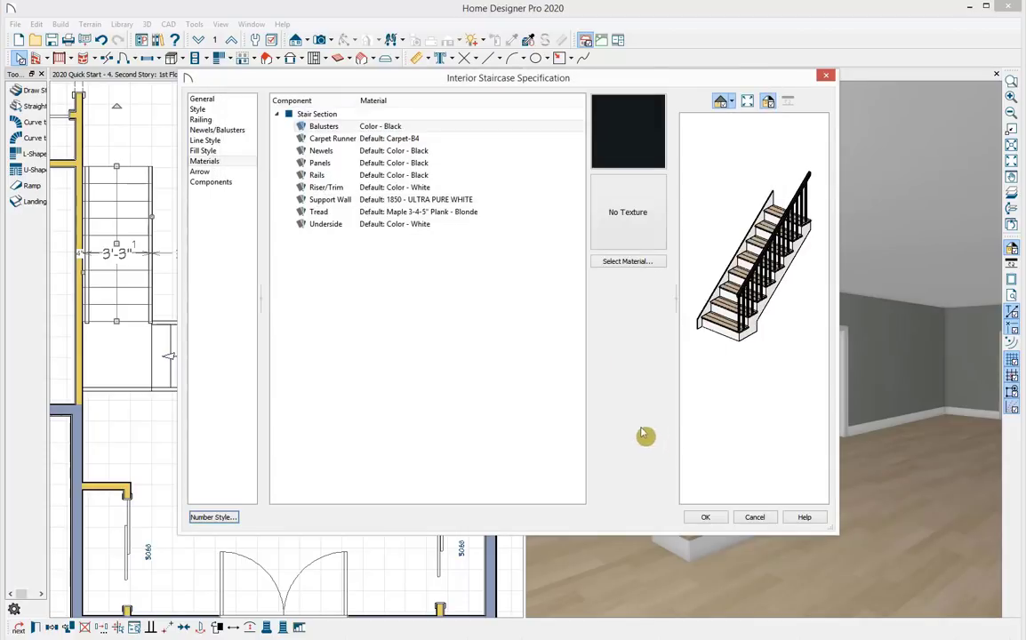
left_click(715, 523)
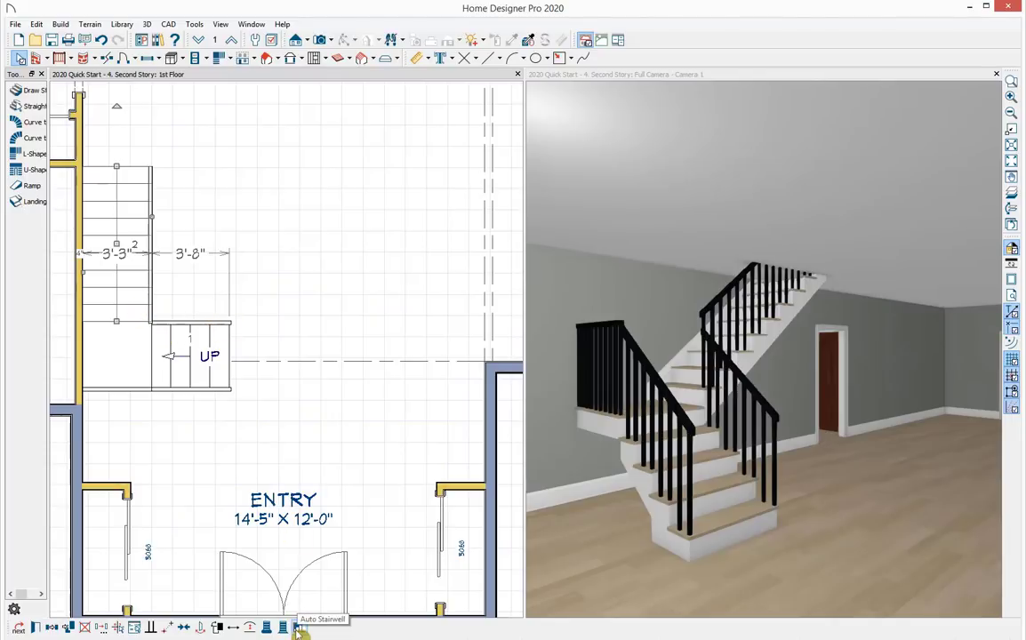
Step: Generate an automatic stairwell opening in the floor above the L-shaped staircase
left_click(300, 628)
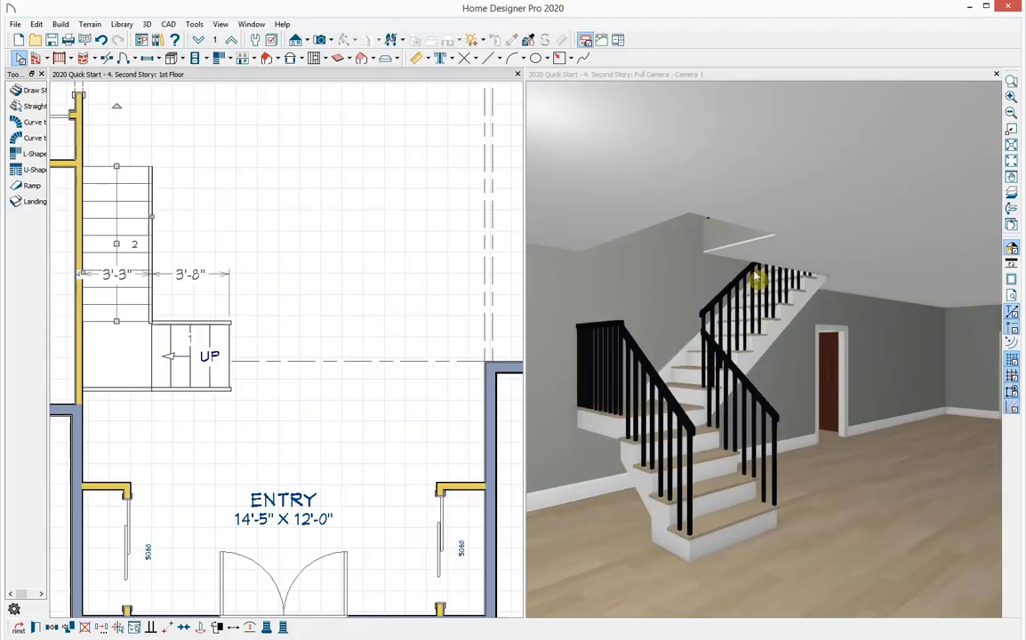
left_click_drag(754, 278, 612, 169)
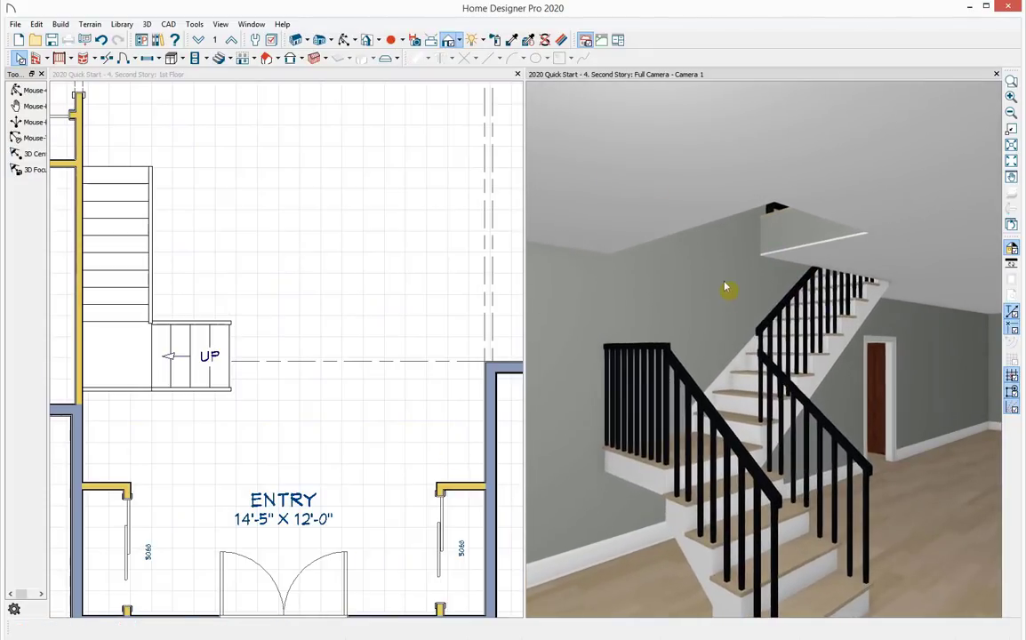
left_click(345, 40)
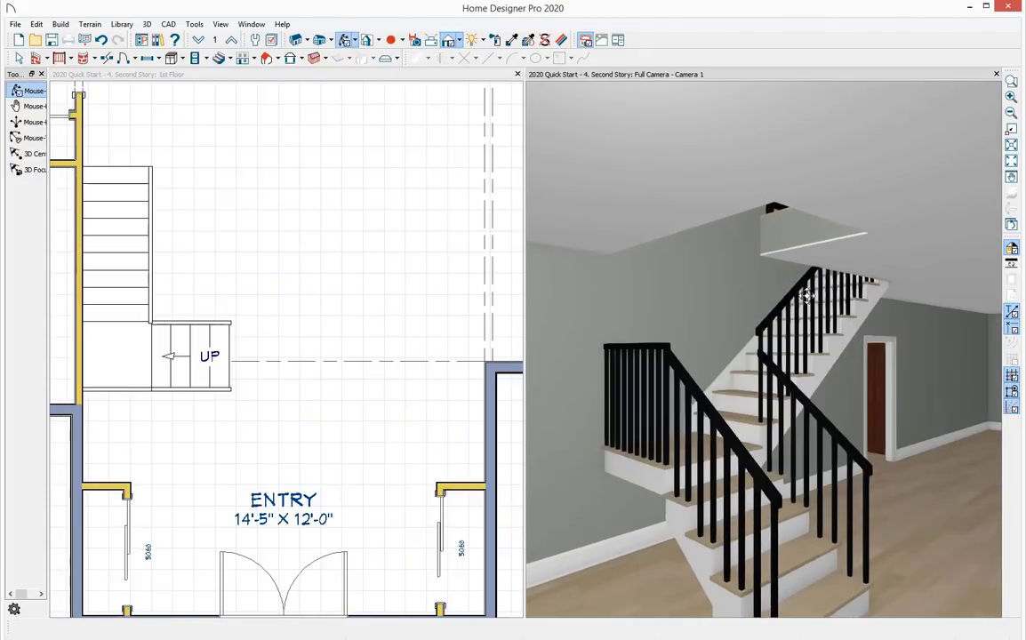
Step: Examine the new stairwell opening and its railings from below and from the second floor in the camera view
left_click_drag(806, 296, 774, 250)
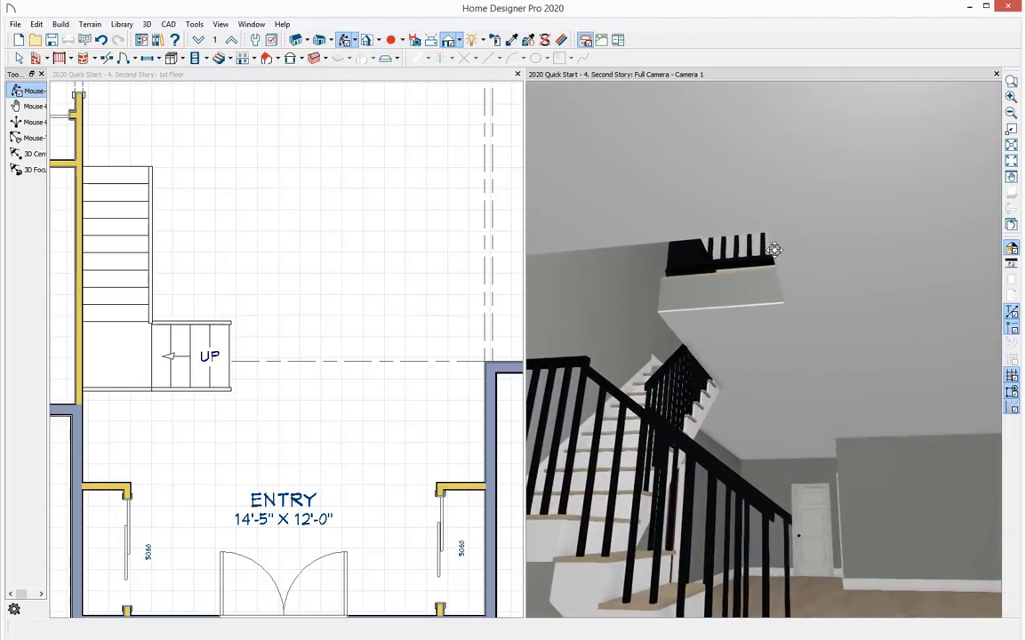
left_click_drag(665, 255, 638, 287)
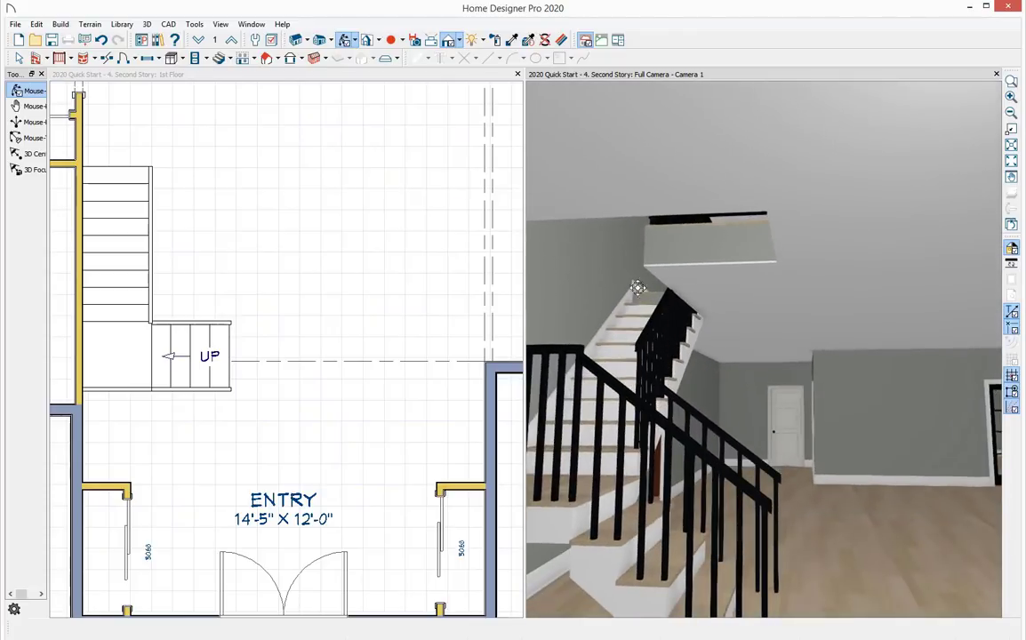
left_click(231, 40)
left_click_drag(786, 521, 724, 373)
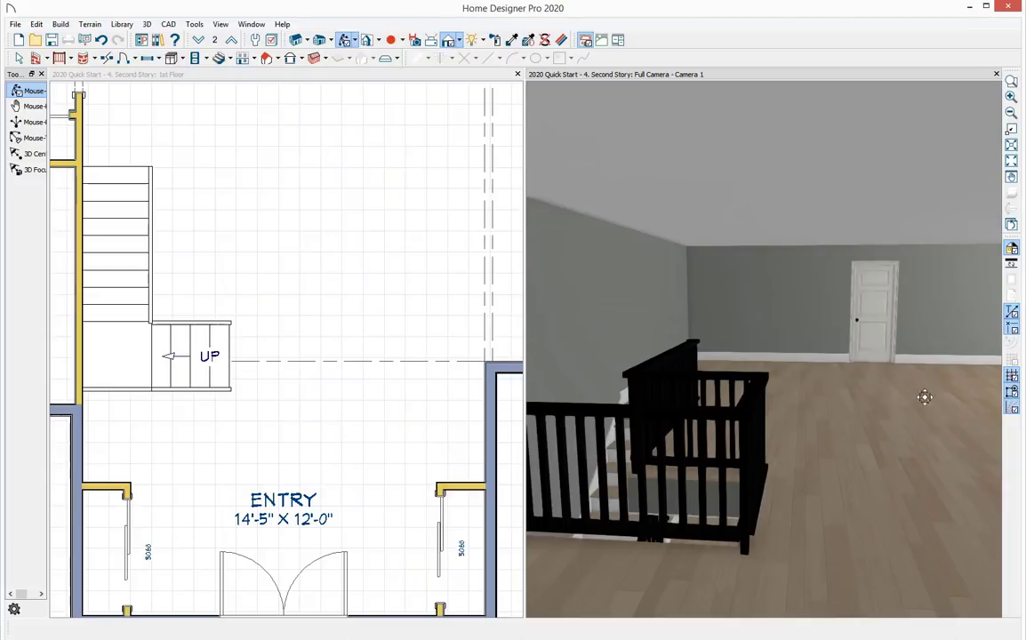
Step: On the second-floor plan, run a railing from the head of the stairs across the room and along to the exterior wall corner, enclosing the open area
left_click(308, 266)
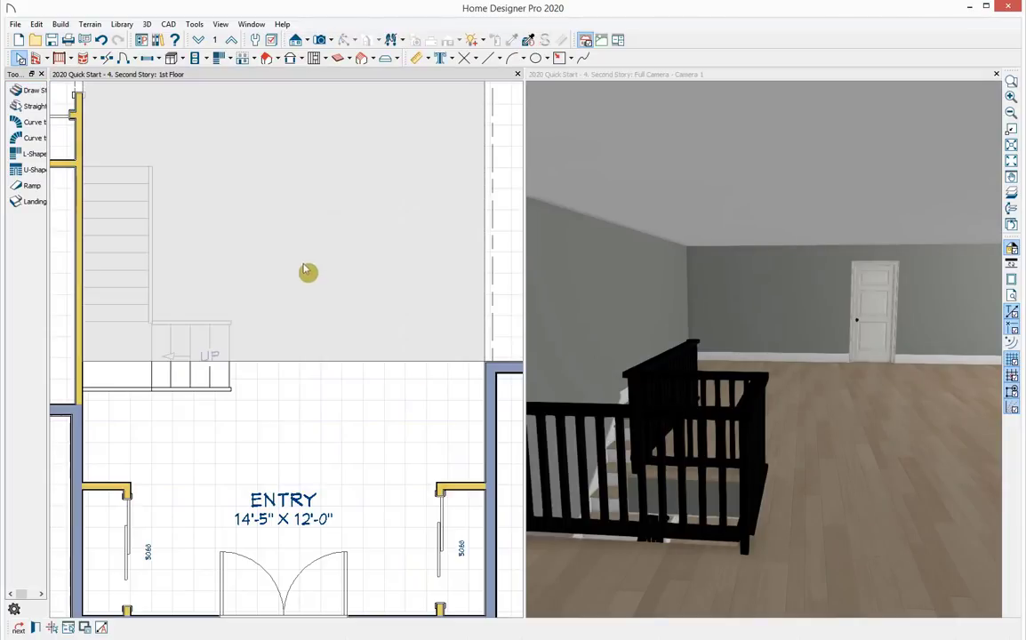
scroll(305, 271, "down", 2)
left_click(230, 40)
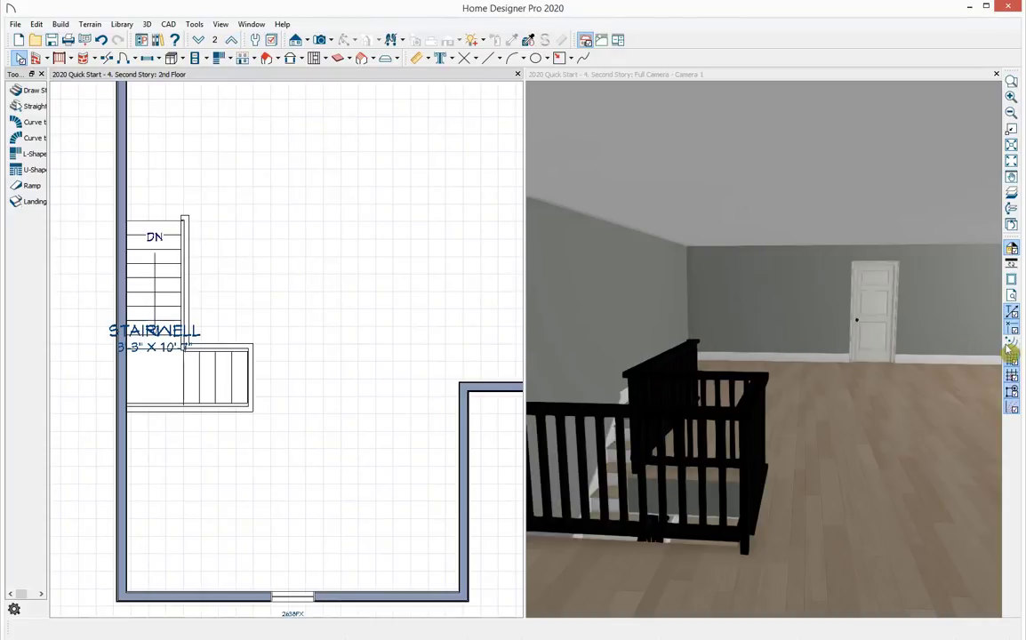
left_click(191, 305)
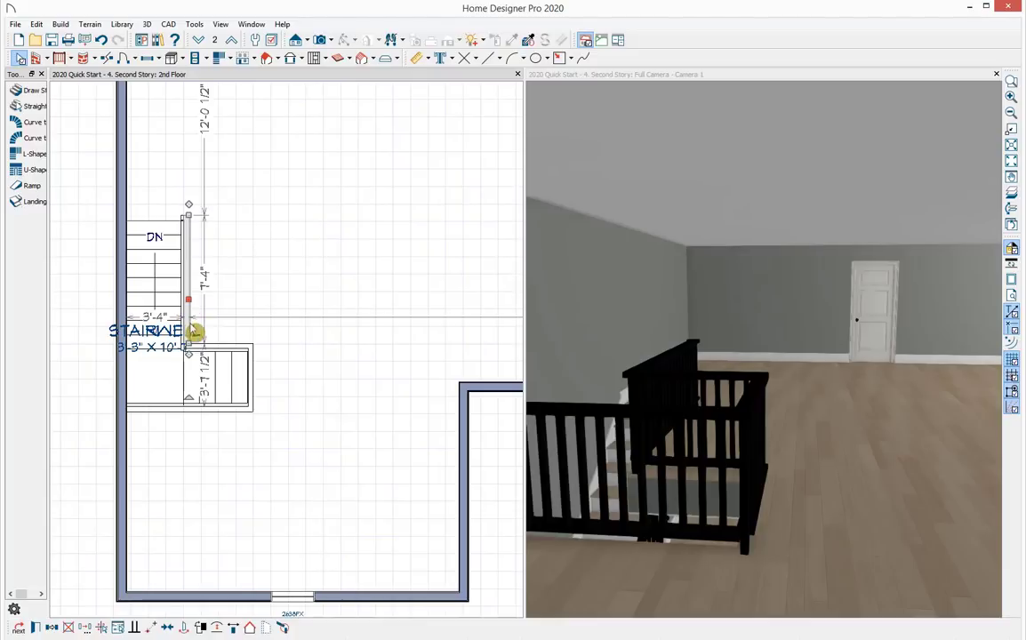
mouse_move(188, 343)
left_mouse_down()
mouse_move(189, 331)
mouse_move(294, 298)
mouse_move(394, 229)
mouse_move(477, 216)
left_mouse_up()
left_click(477, 216)
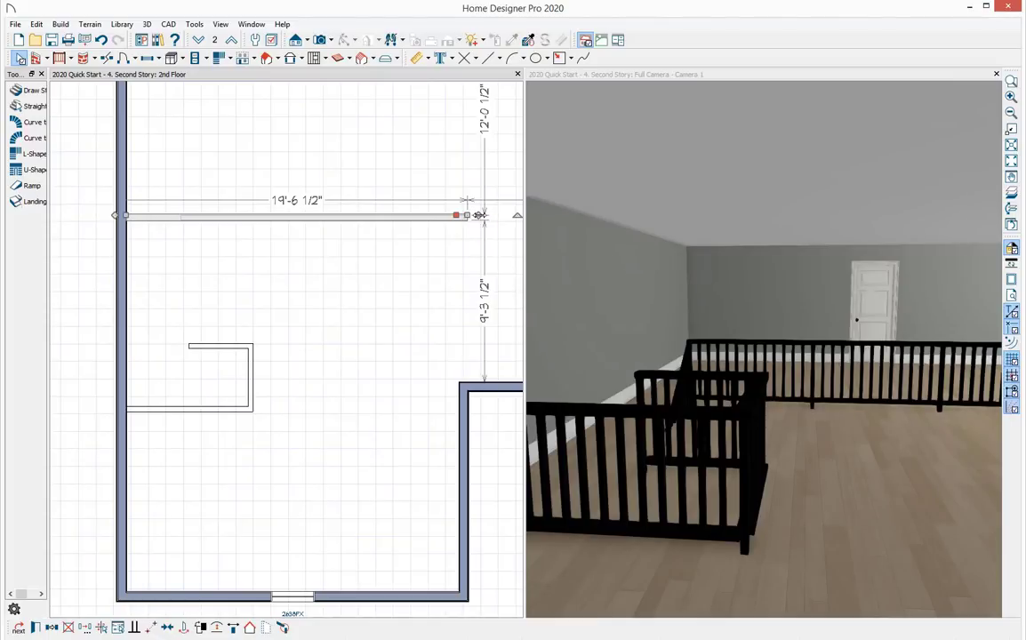
key("Escape")
mouse_move(480, 217)
left_mouse_down()
mouse_move(467, 269)
mouse_move(466, 384)
left_mouse_up()
mouse_move(469, 341)
left_mouse_down()
mouse_move(463, 374)
mouse_move(465, 341)
left_mouse_up()
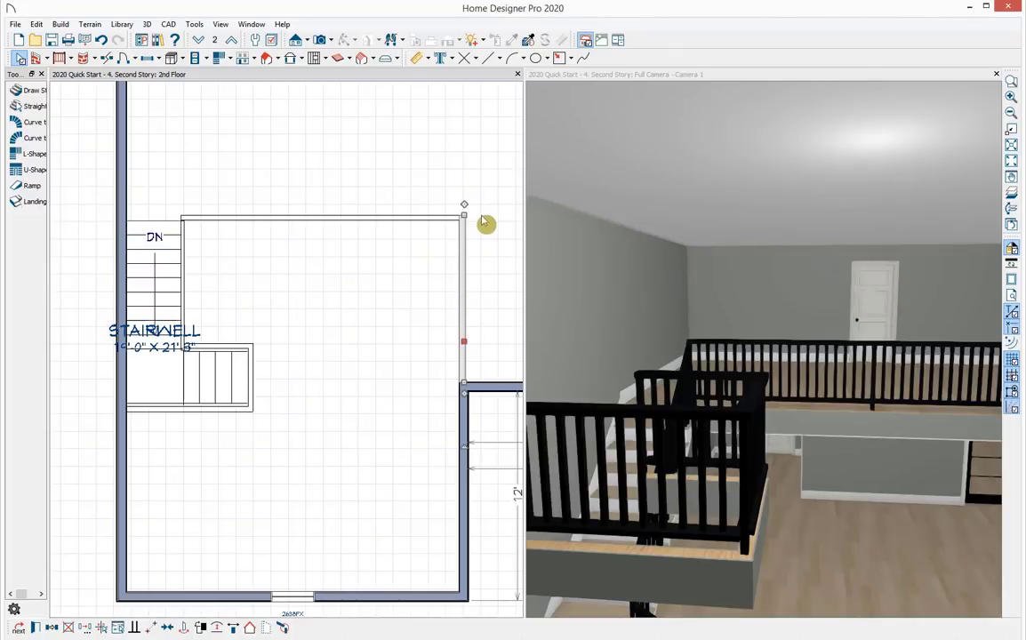
left_click(68, 59)
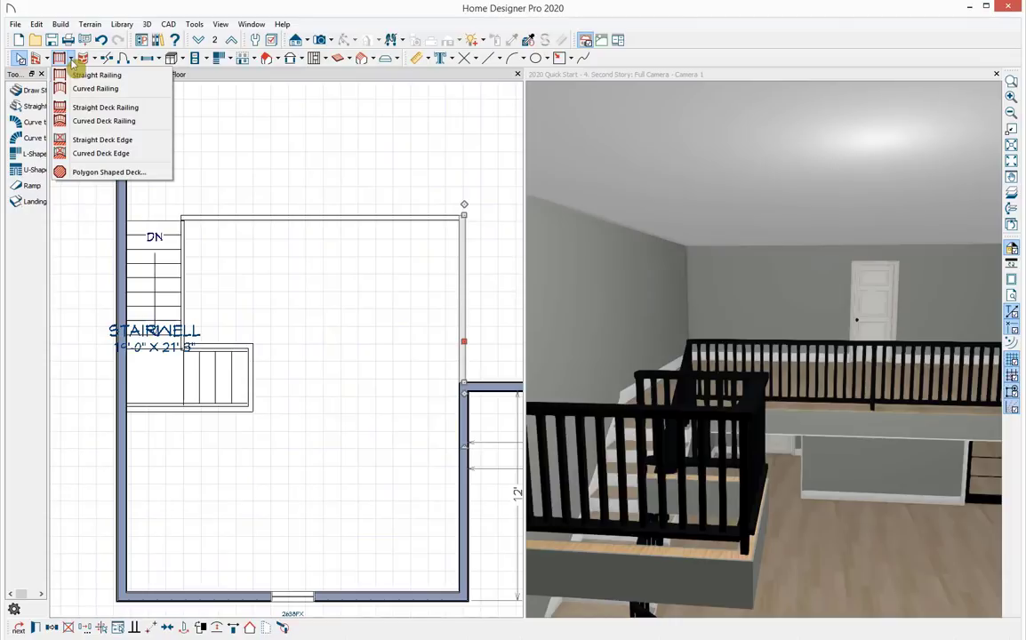
left_click(134, 108)
Step: Delete the leftover stairwell railings around the lower stair flight and check the open two-story space in 3D
left_click(252, 350)
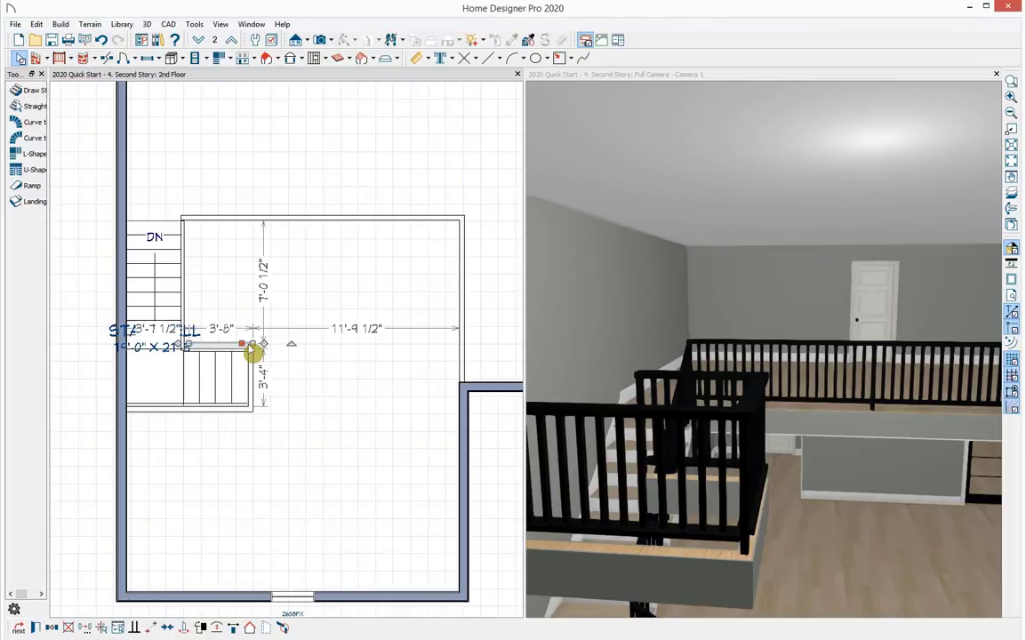
key("Delete")
left_click(228, 413)
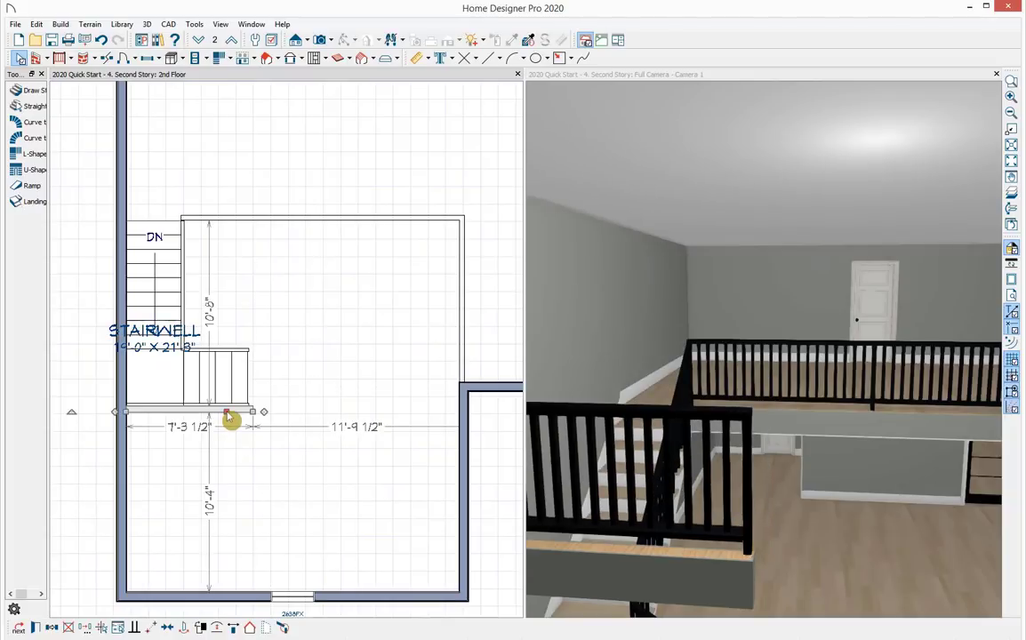
key("Delete")
left_click(878, 500)
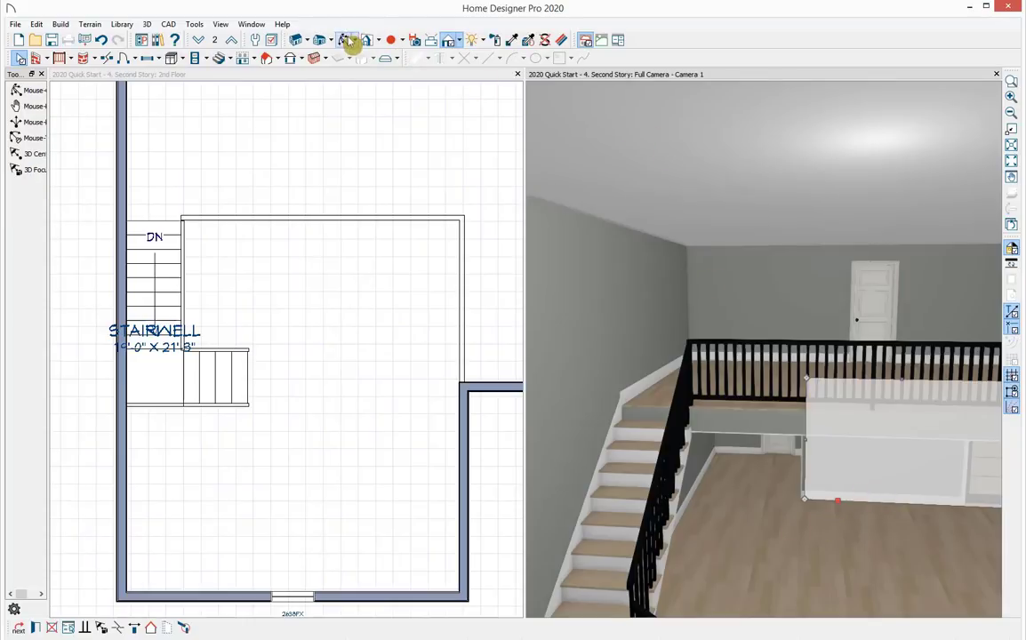
key("Delete")
left_click_drag(847, 500, 808, 479)
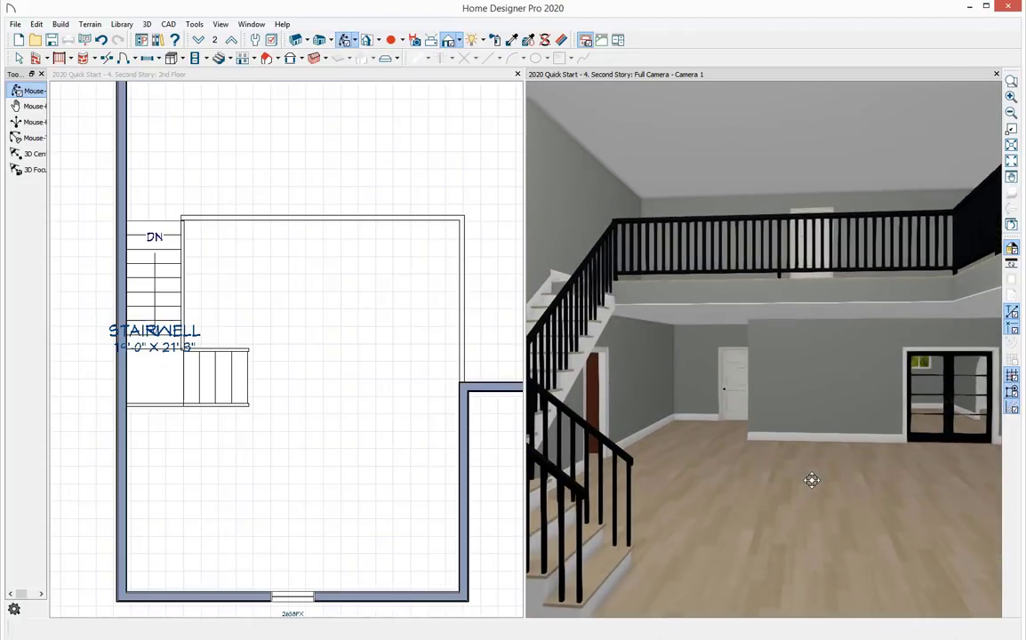
Step: Close the split camera view and display the whole first-floor plan
left_click(996, 75)
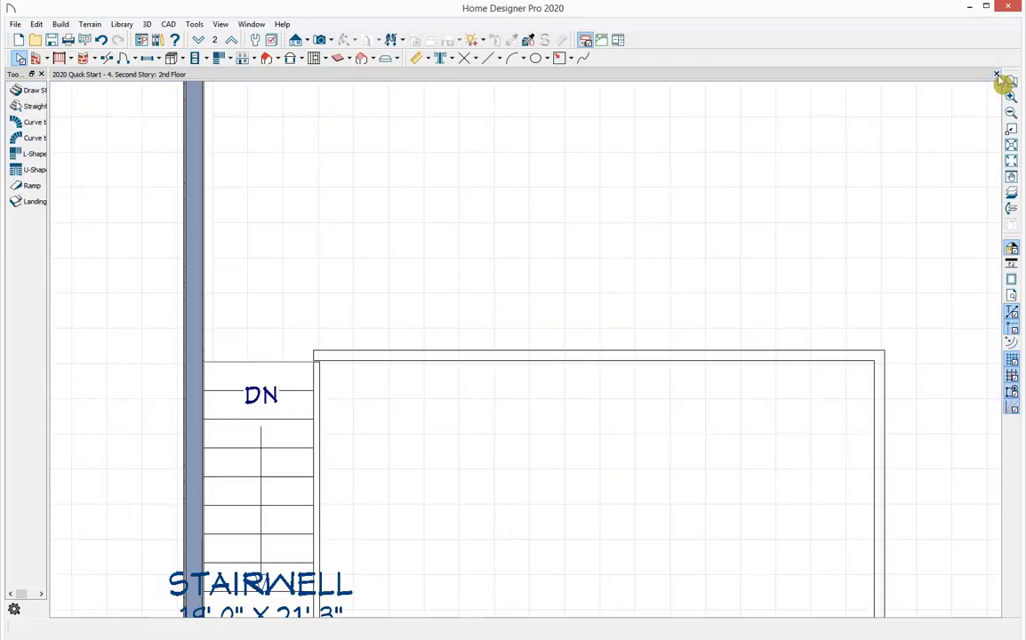
scroll(605, 434, "down", 2)
scroll(604, 434, "down", 4)
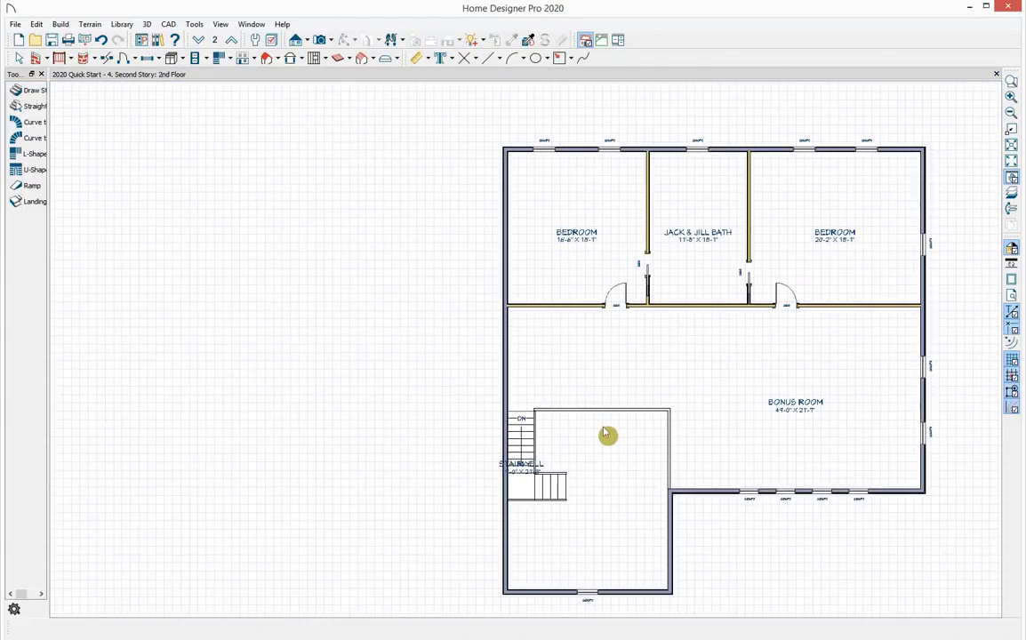
scroll(498, 382, "up", 1)
left_click(199, 41)
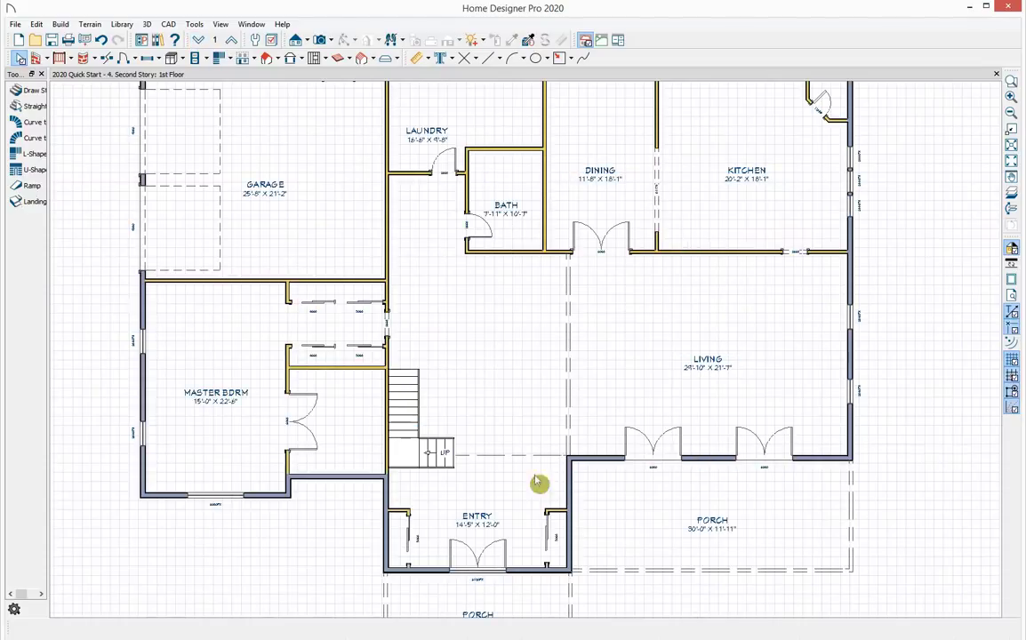
scroll(568, 465, "down", 1)
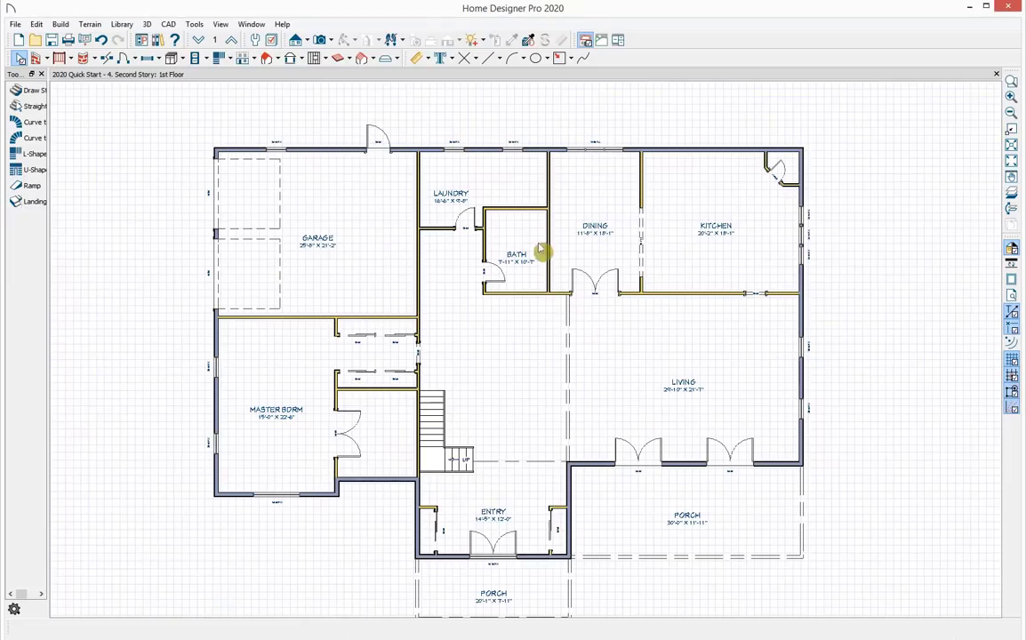
Step: Create a Perspective Full Overview of the house and orient it to face the front elevation
left_click(329, 41)
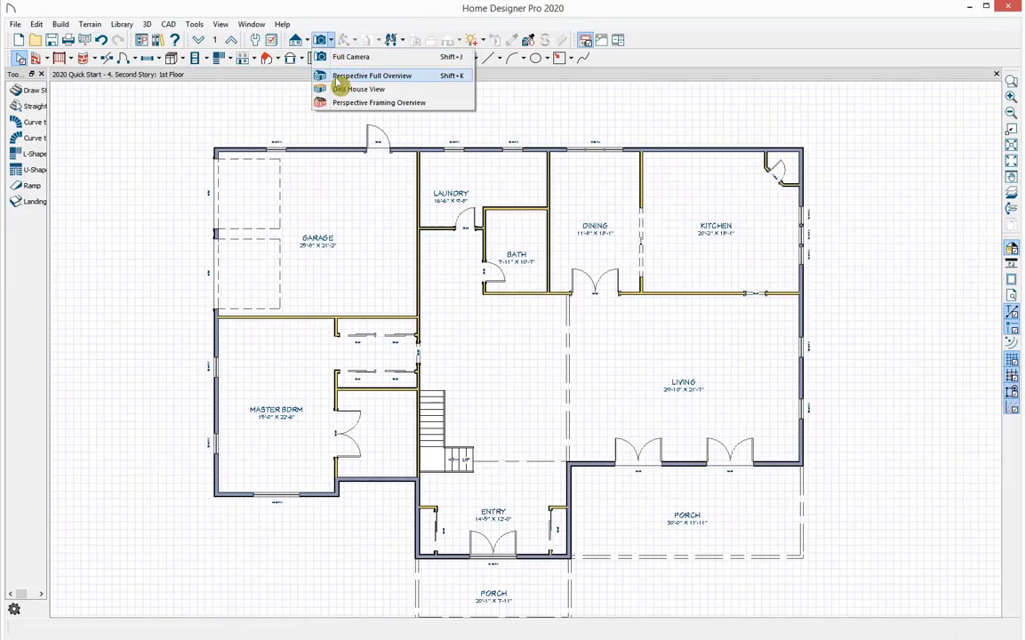
left_click(404, 78)
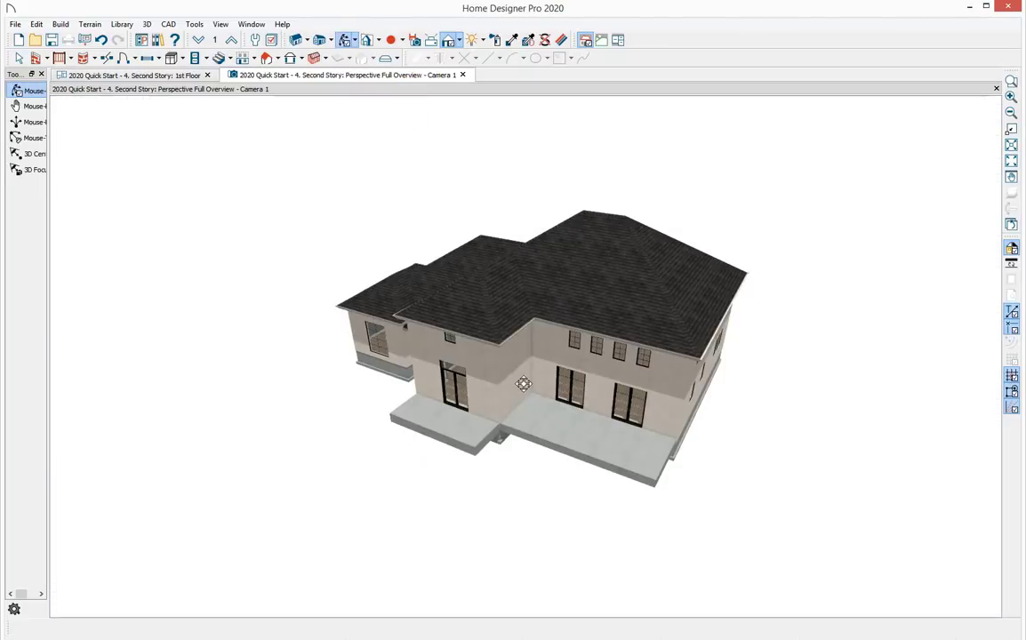
left_click_drag(522, 382, 598, 325)
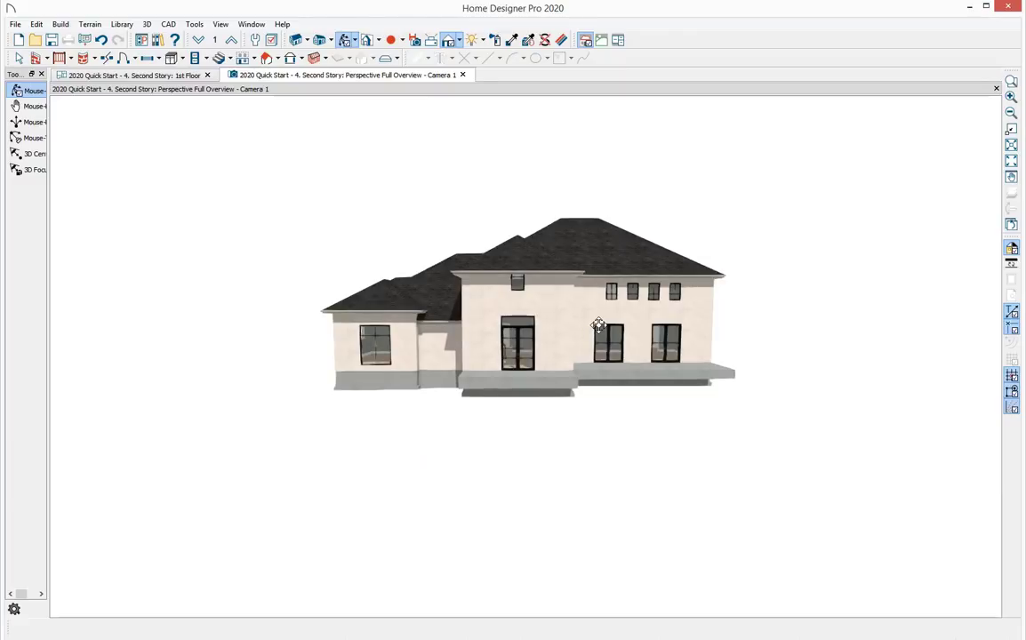
scroll(598, 325, "up", 3)
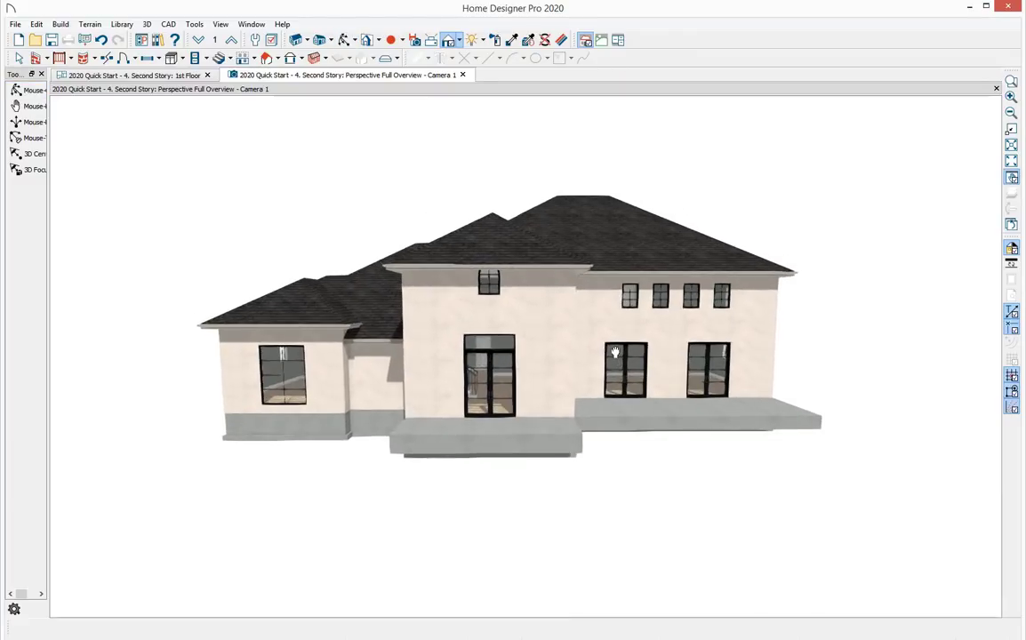
Step: Review the roof settings and available roof styles in the Build Roof dialog, keeping Auto Rebuild Roofs on
left_click(59, 24)
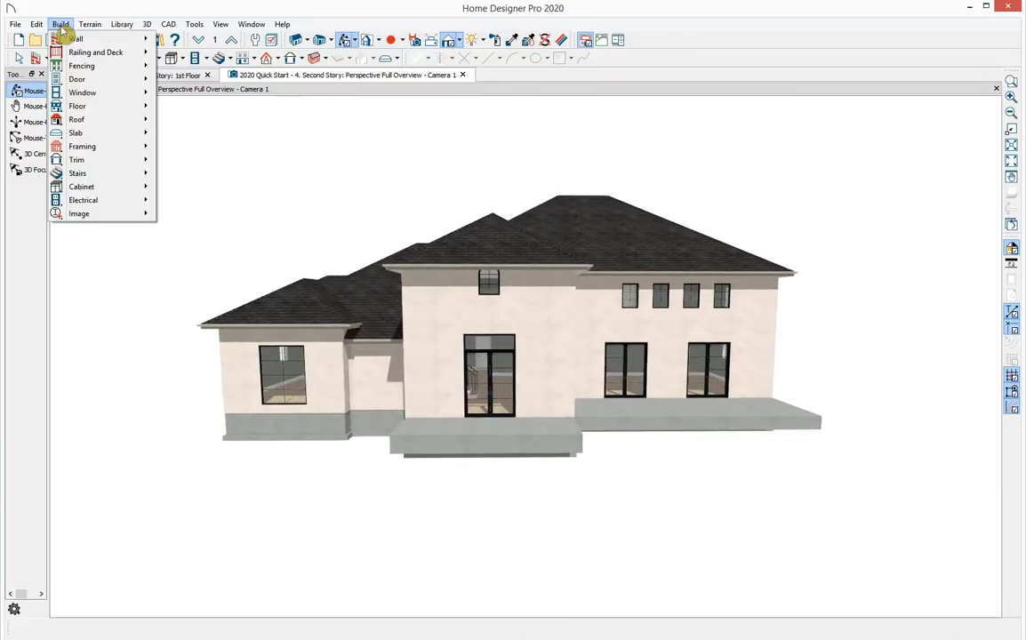
mouse_move(78, 123)
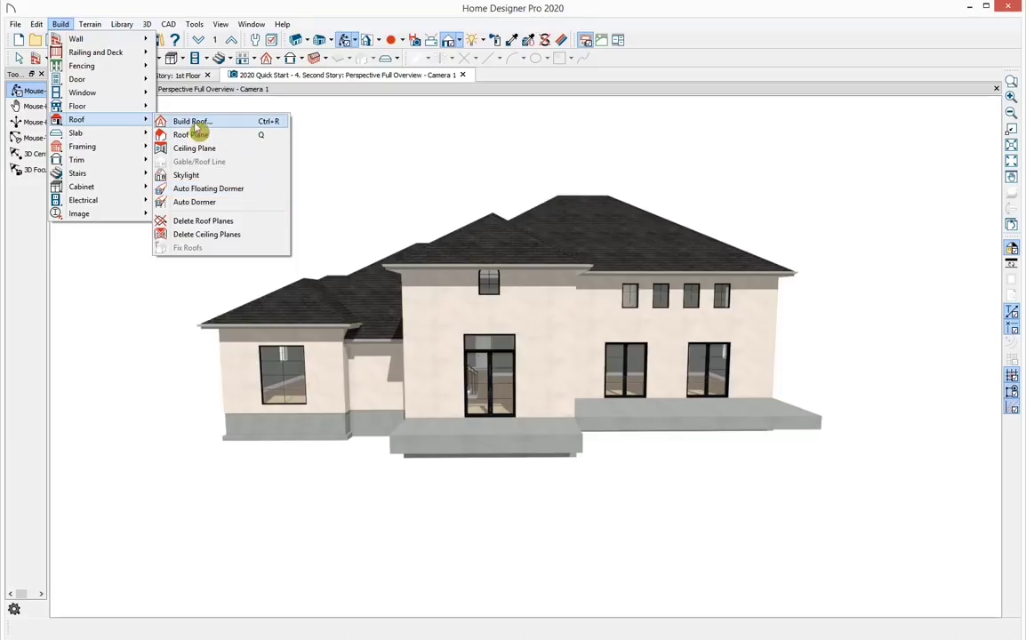
left_click(192, 122)
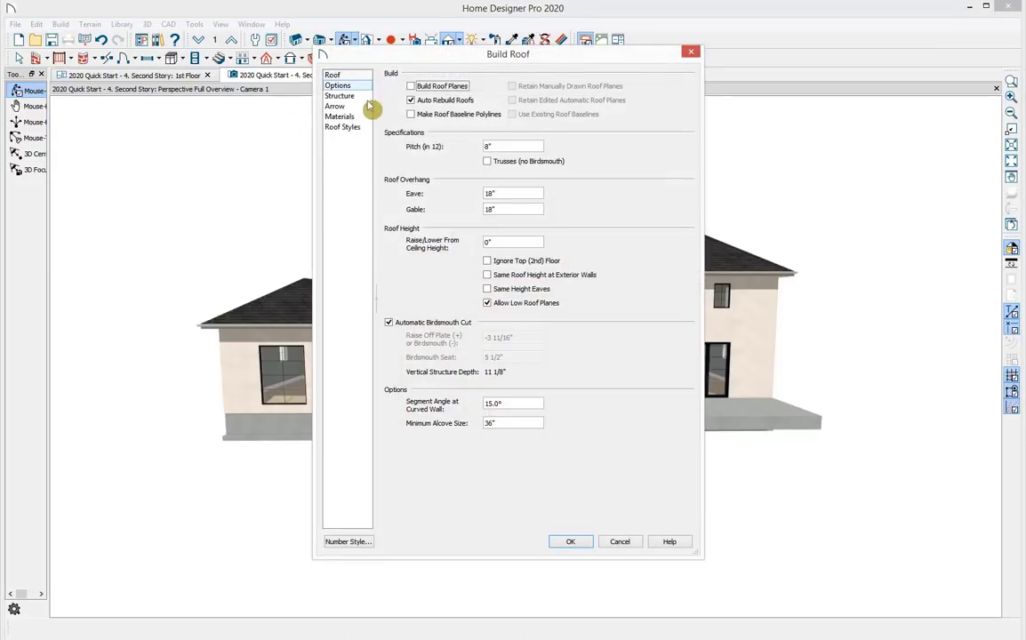
left_click(352, 130)
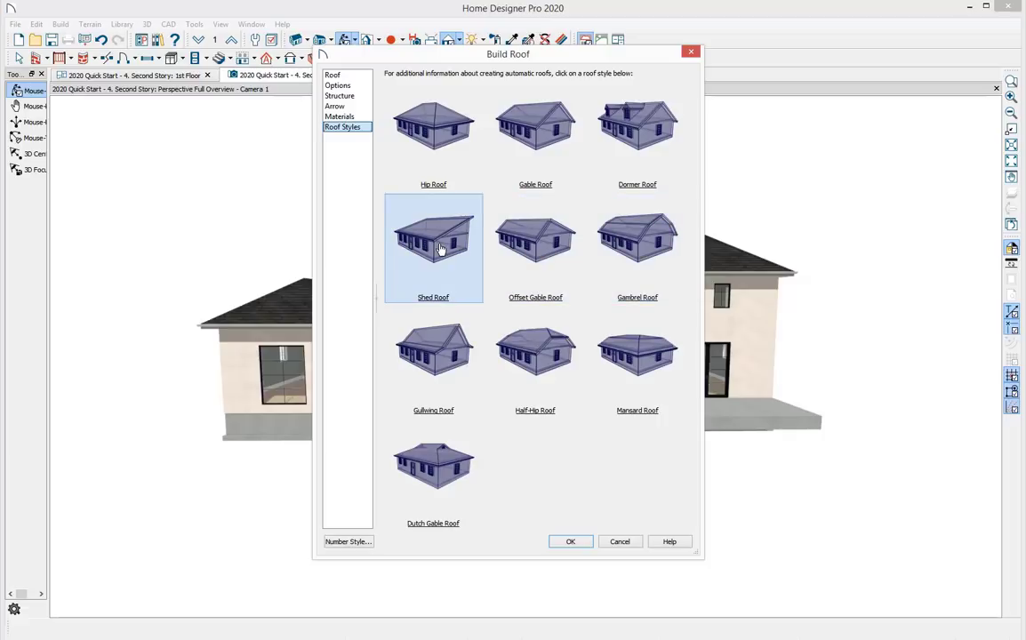
left_click(342, 75)
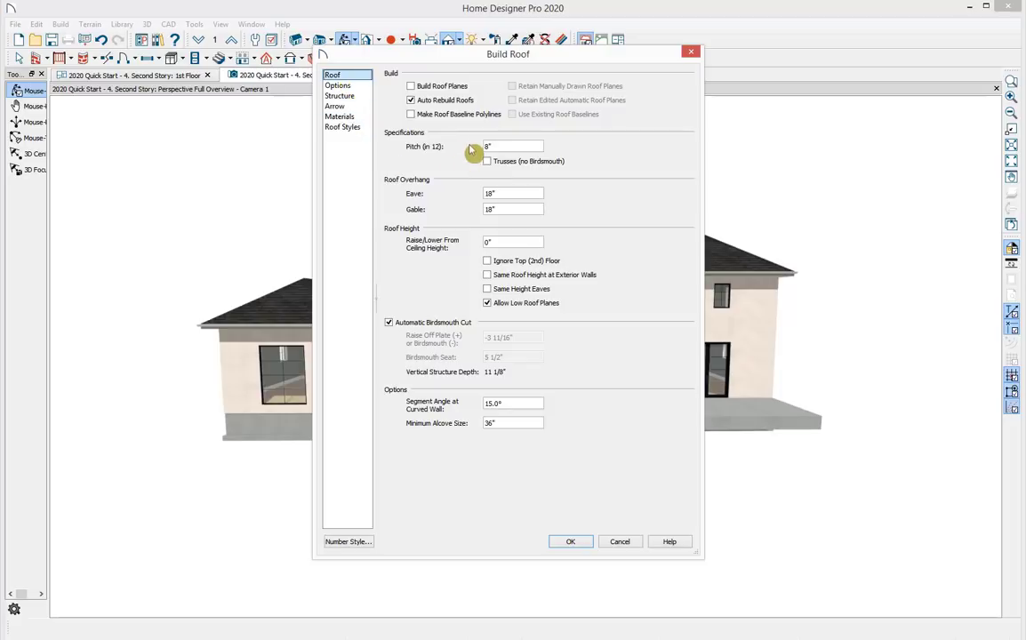
left_click(532, 207)
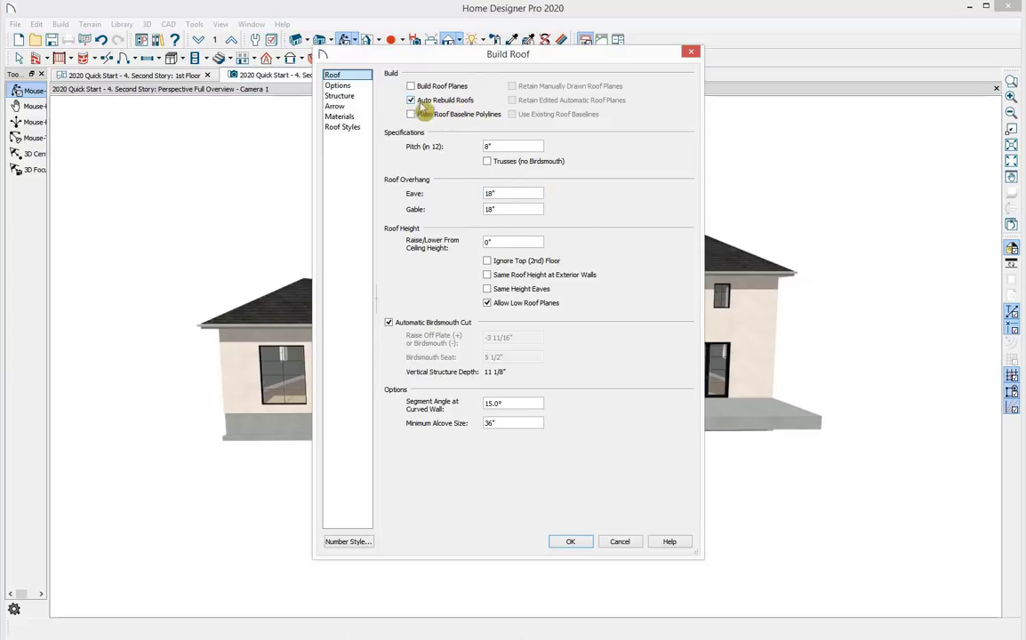
left_click(572, 542)
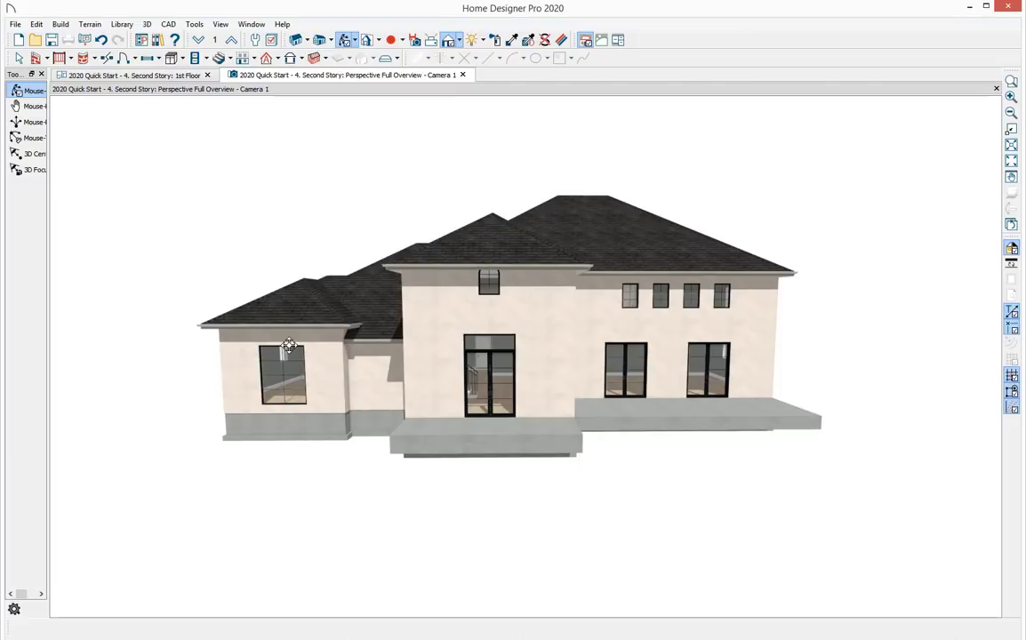
Step: Make the second-floor front wall above the entry doors a full gable wall
key("space")
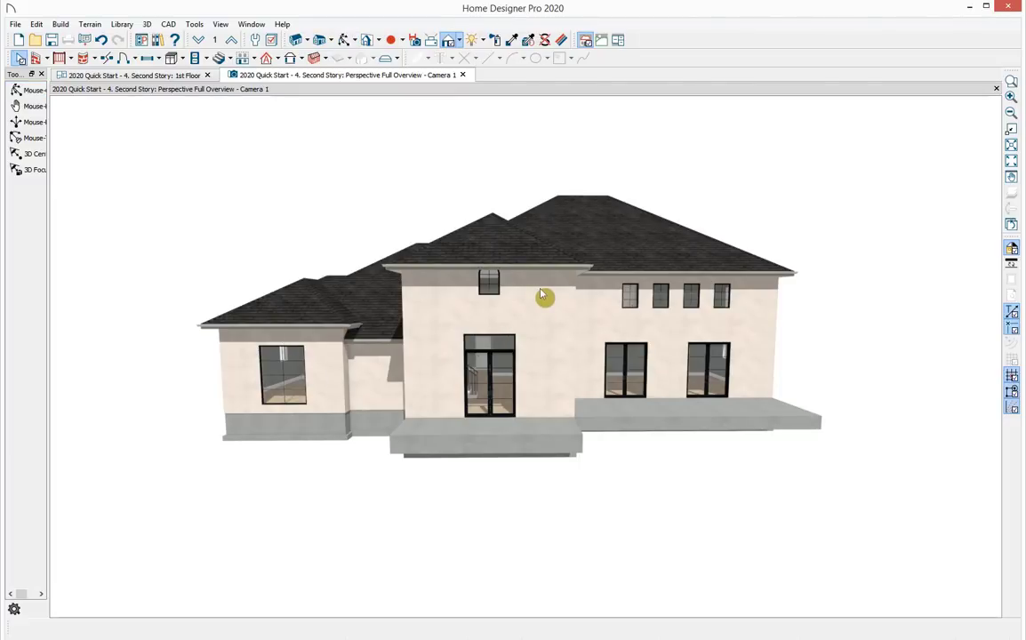
left_click(541, 294)
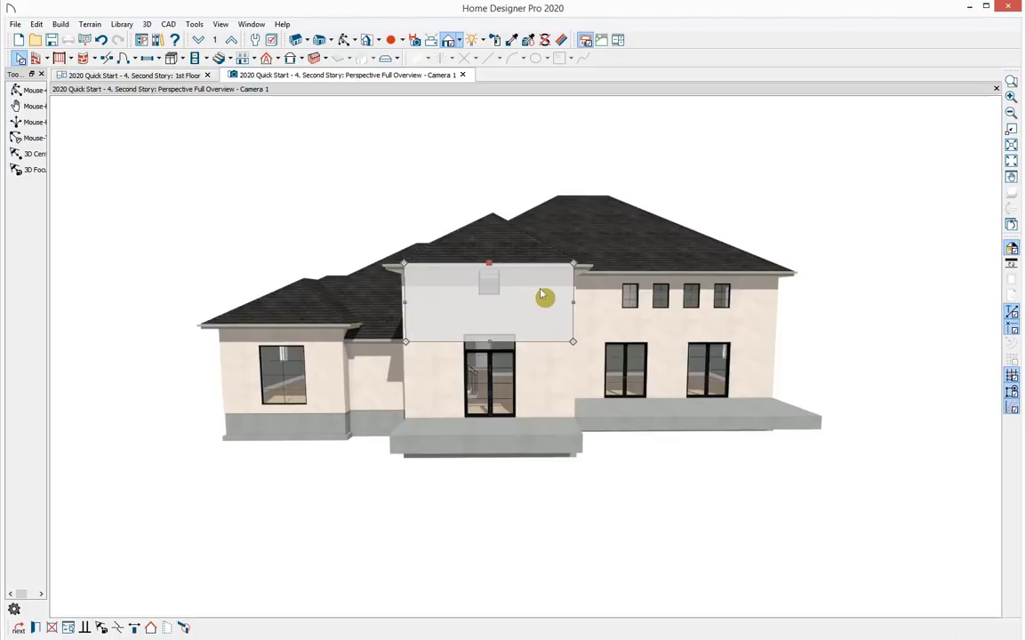
left_click(151, 628)
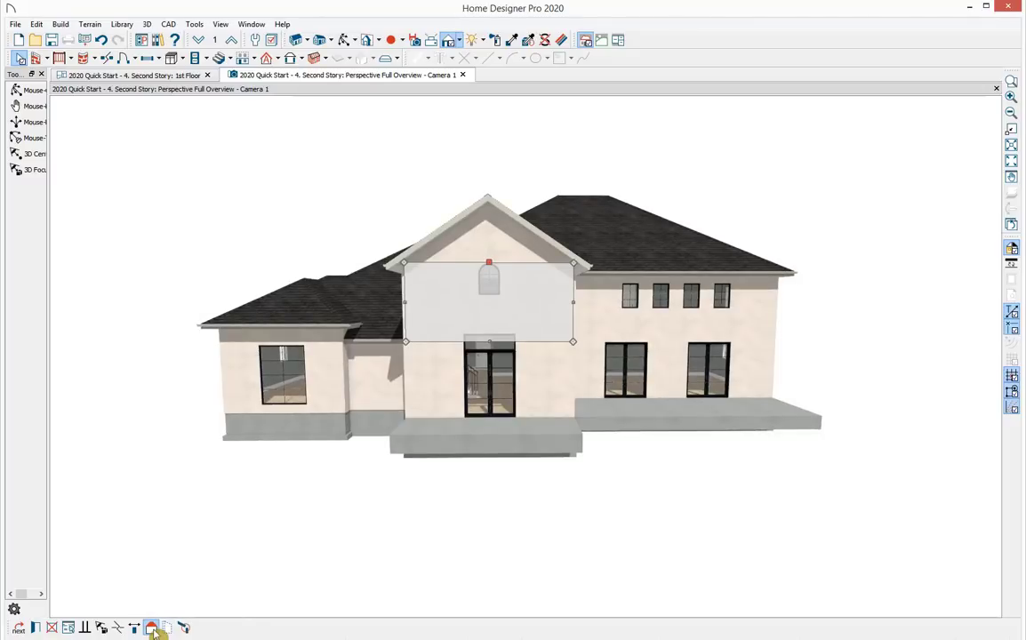
left_click(151, 628)
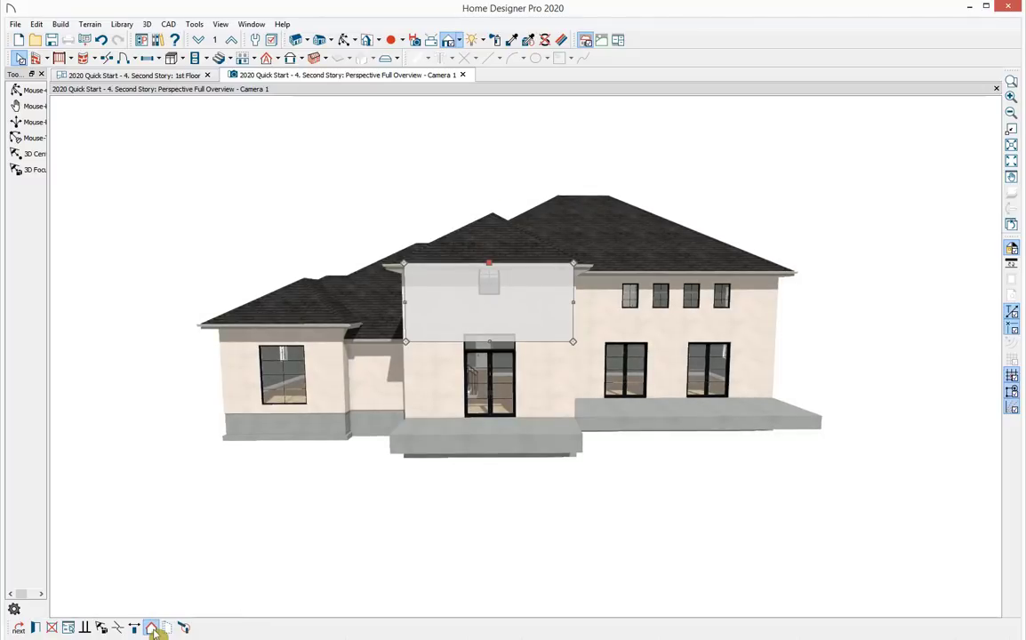
left_click(151, 628)
Step: Make the front exterior wall of the master bedroom a full gable wall, then deselect it and ready the orbit camera
left_click(321, 360)
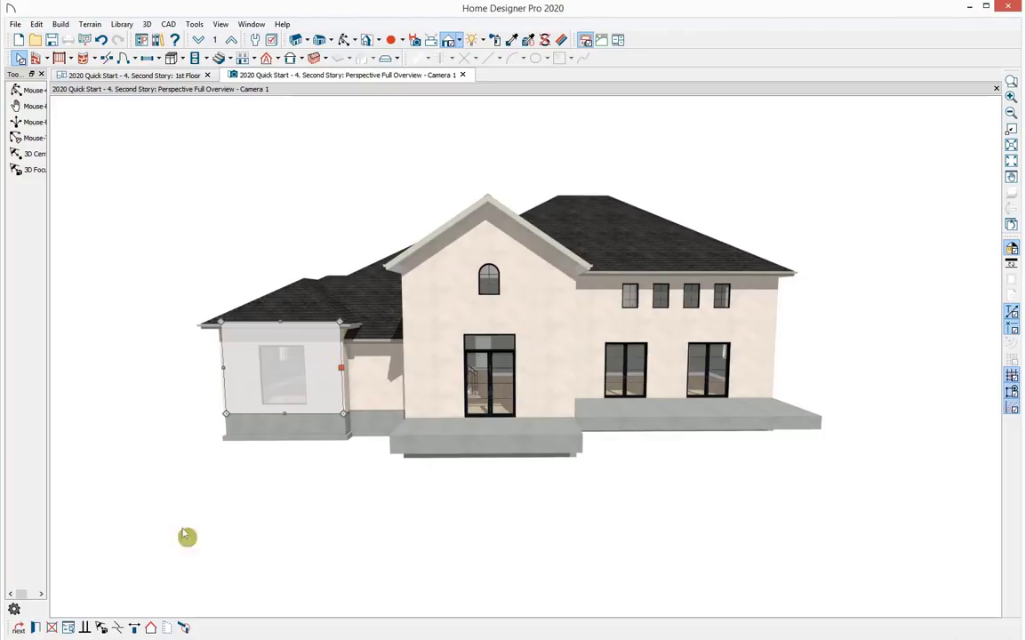
left_click(160, 629)
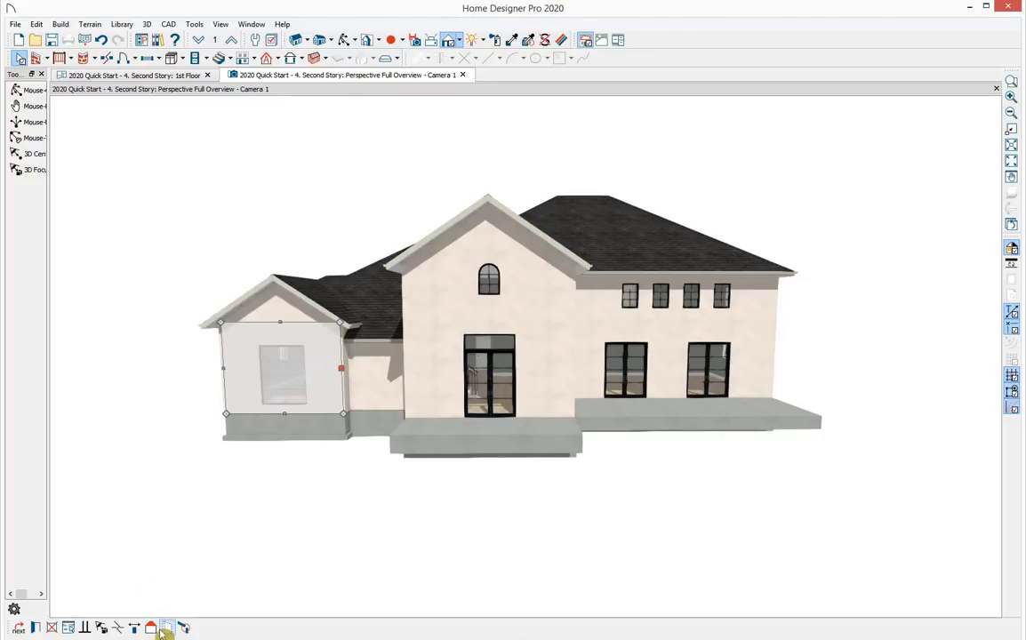
left_click(720, 524)
left_click(345, 40)
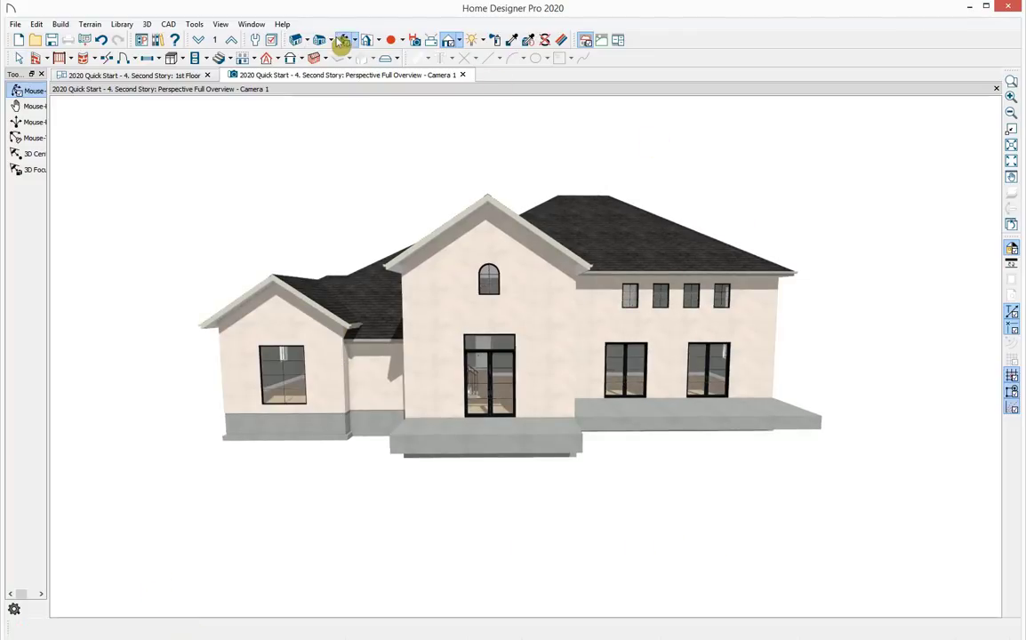
Step: Make the second-floor side wall above the triple arched windows a Dutch gable wall, with the gable set 100" in from the baseline
left_click_drag(656, 259, 623, 304)
key("space")
left_click(623, 304)
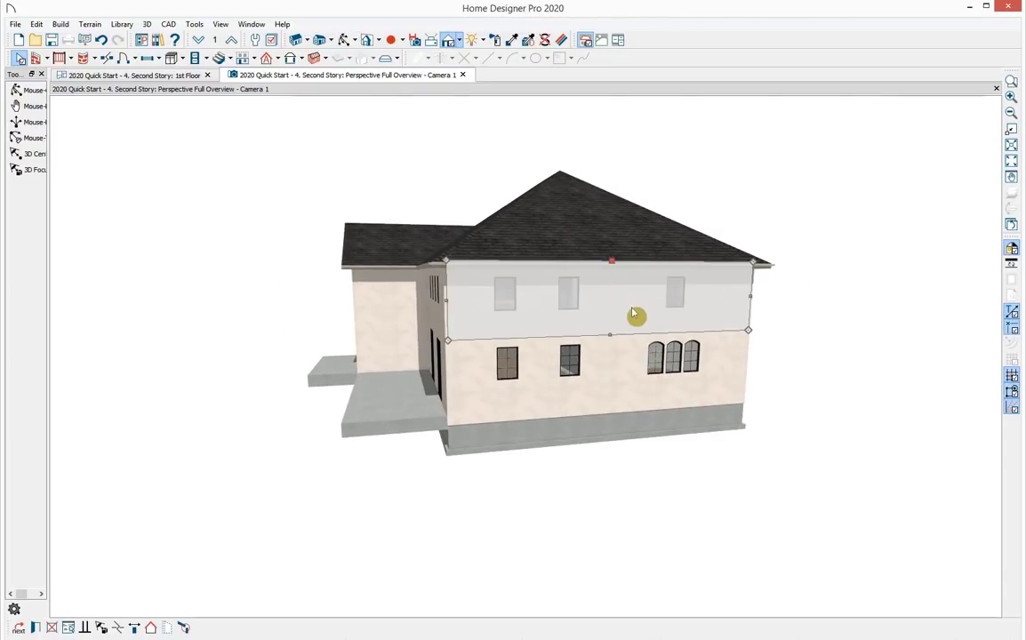
double_click(623, 311)
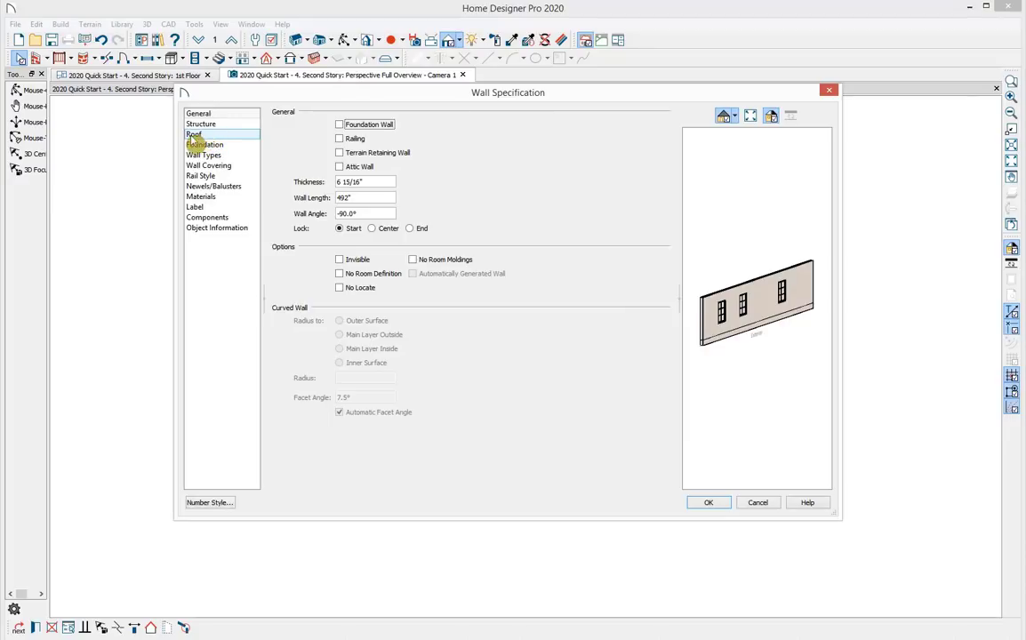
left_click(196, 135)
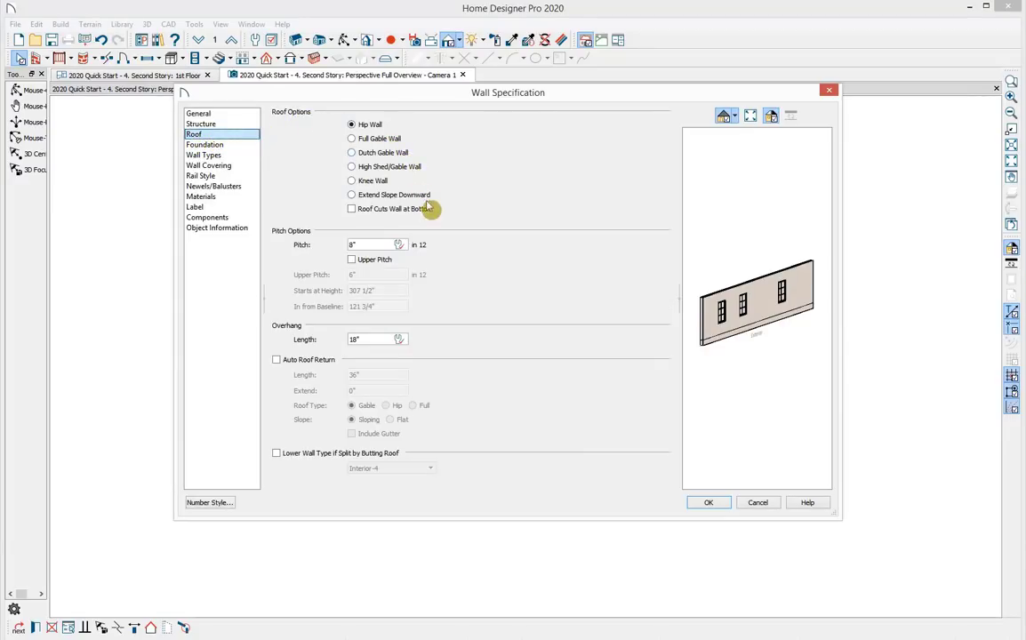
left_click(362, 153)
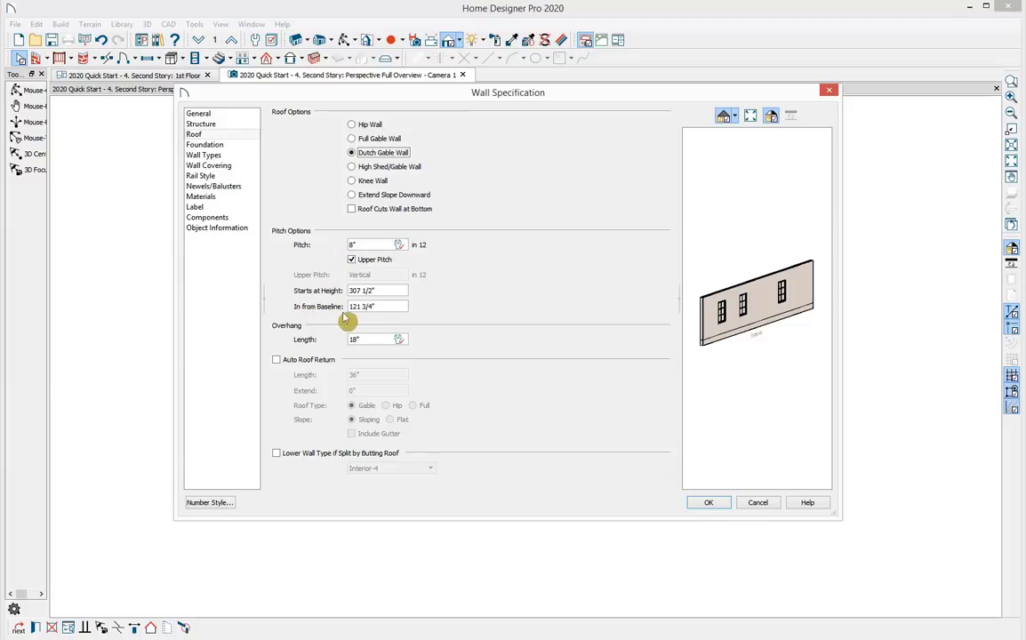
double_click(370, 306)
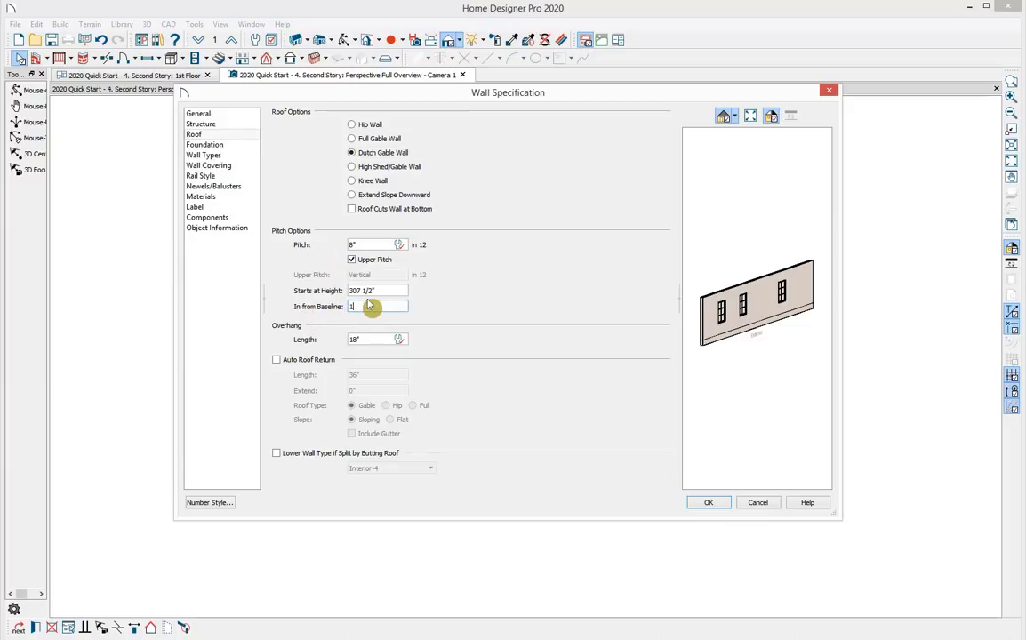
key("Tab")
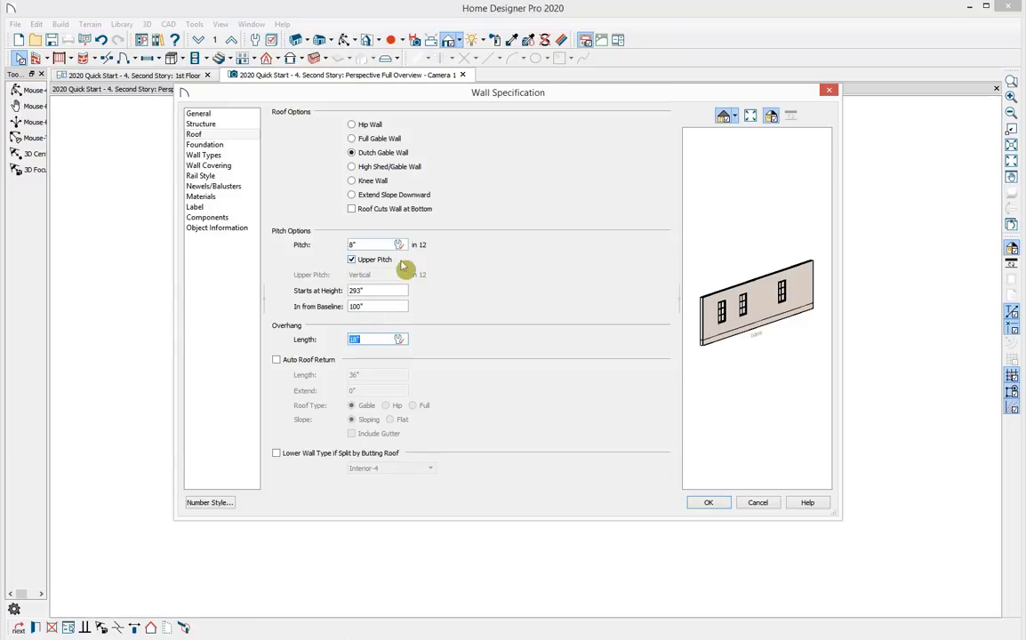
left_click(711, 504)
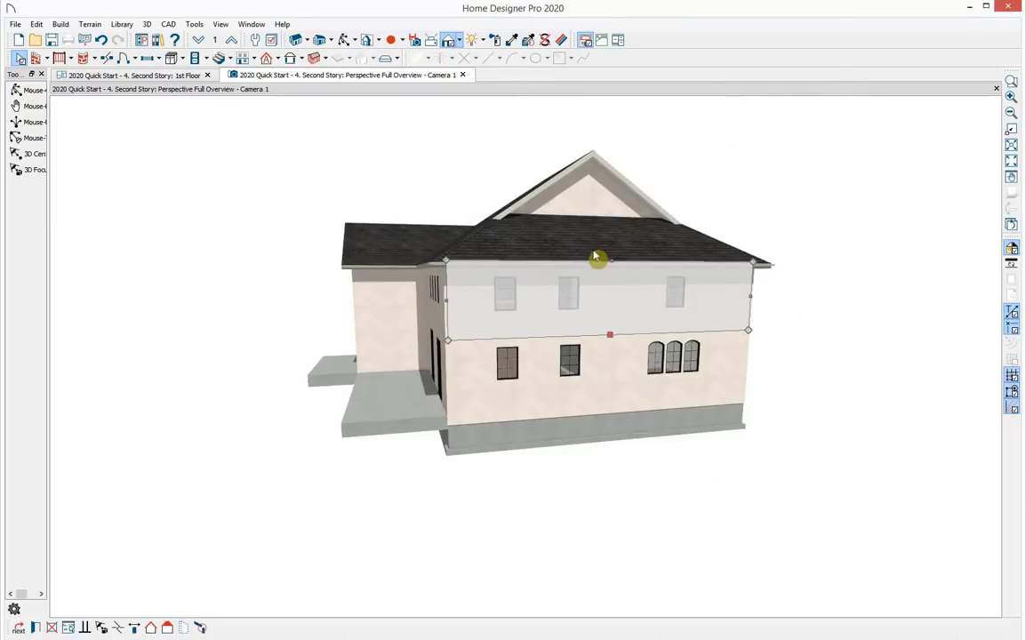
left_click(504, 160)
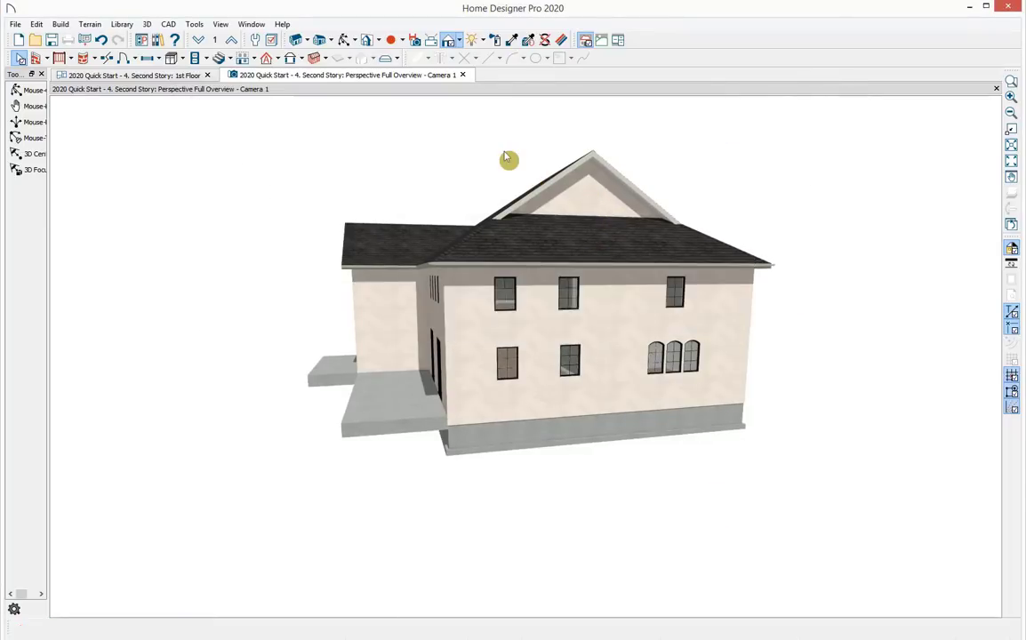
Step: Arrange the first-floor plan and the 3D overview side by side, with both views framed on the front entry and its porch
key("o")
left_click_drag(414, 282, 589, 281)
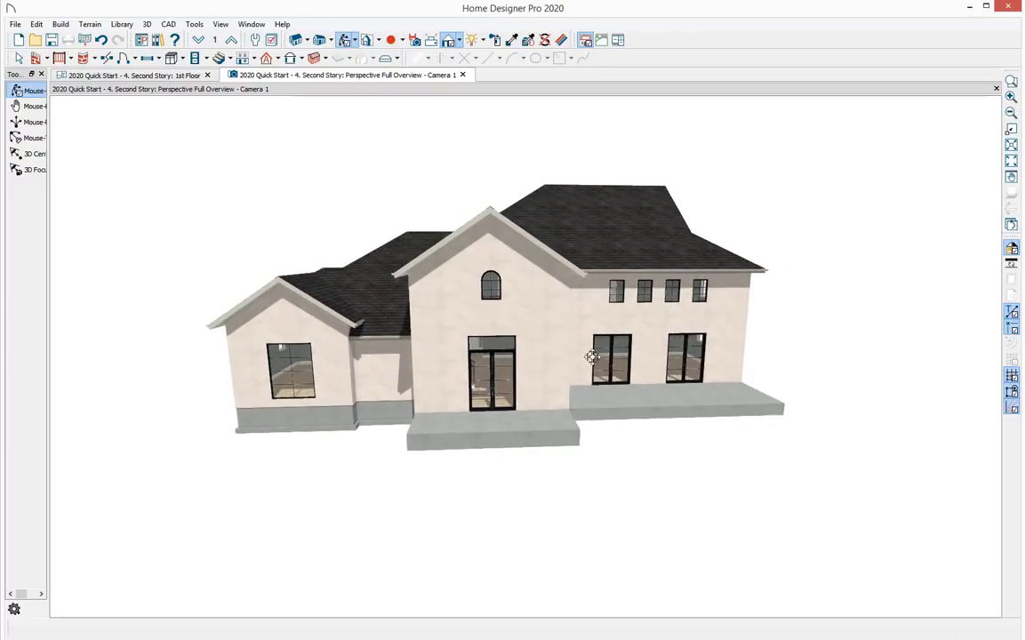
scroll(512, 415, "up", 3)
left_click_drag(513, 413, 554, 427)
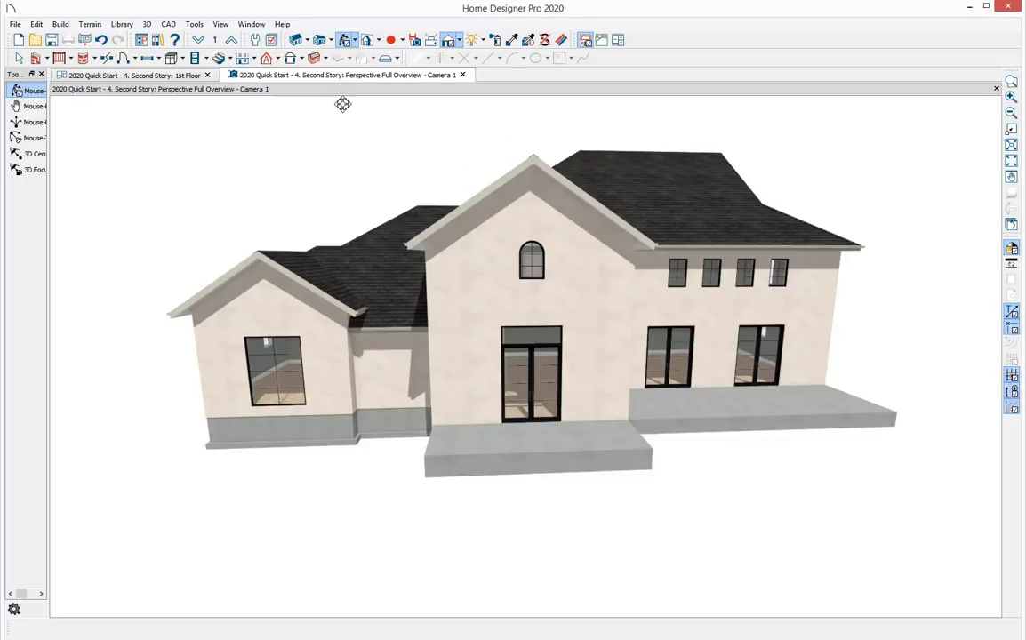
left_click_drag(347, 86, 689, 130)
scroll(269, 345, "up", 6)
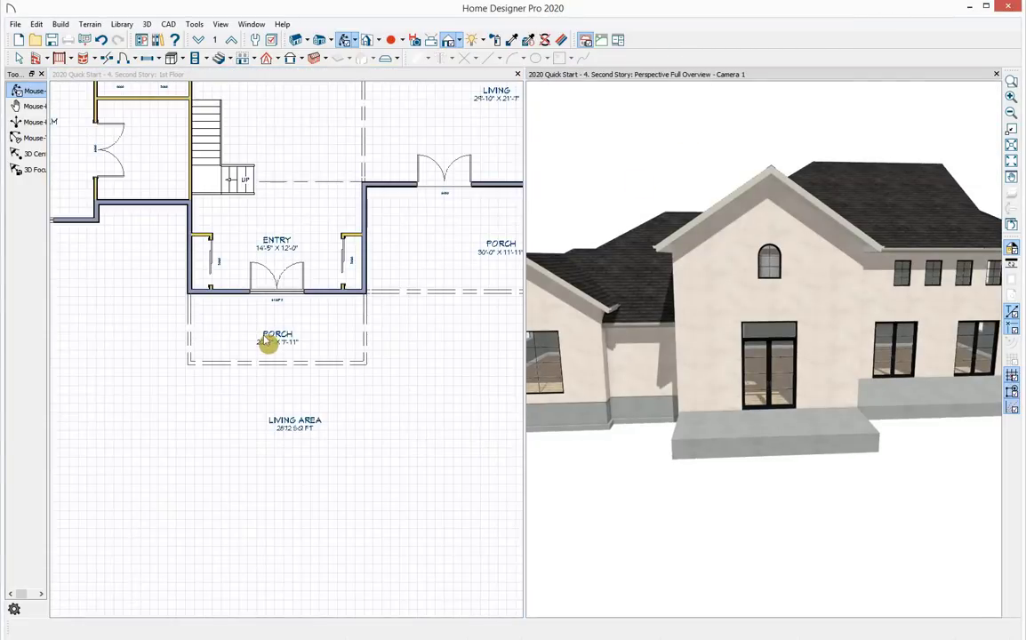
scroll(267, 345, "up", 1)
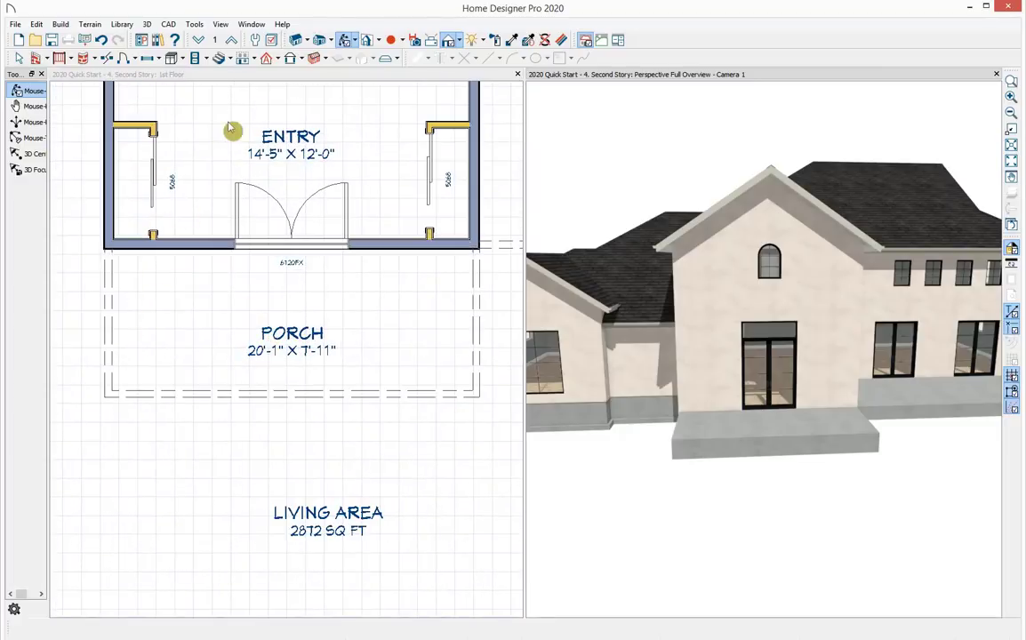
Step: Draw a manual roof plane over the front entry doors, turning Auto Rebuild Roofs off and the Roof Planes layer display on
left_click(266, 59)
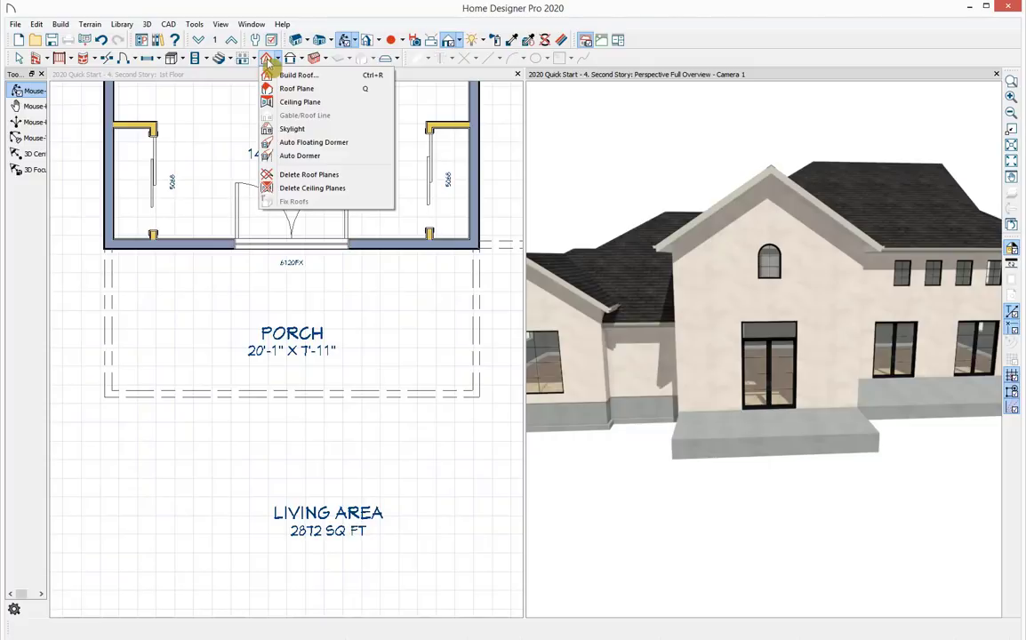
left_click(277, 88)
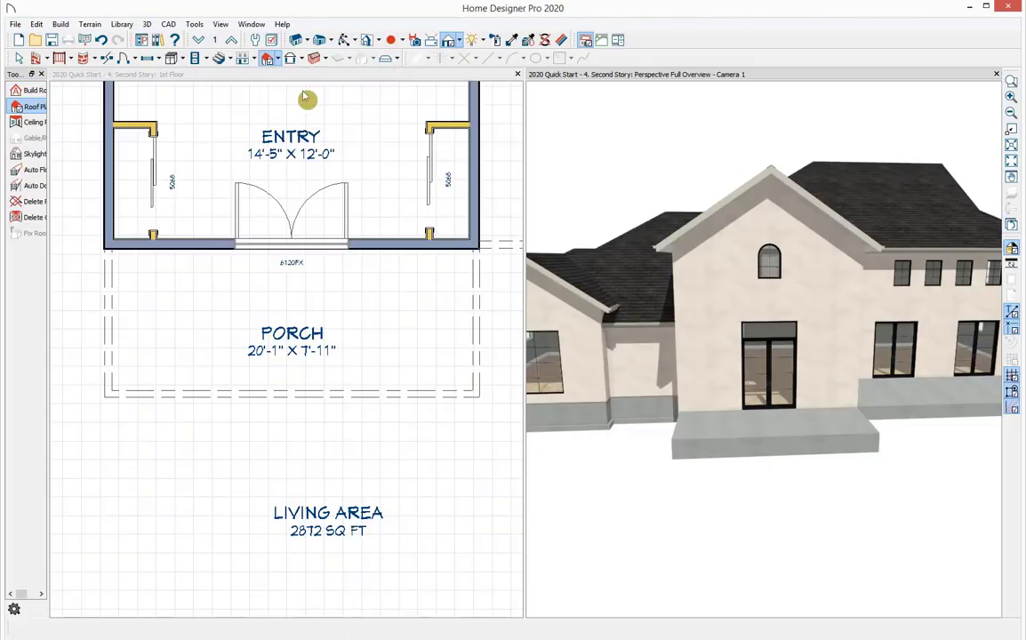
left_click(222, 286)
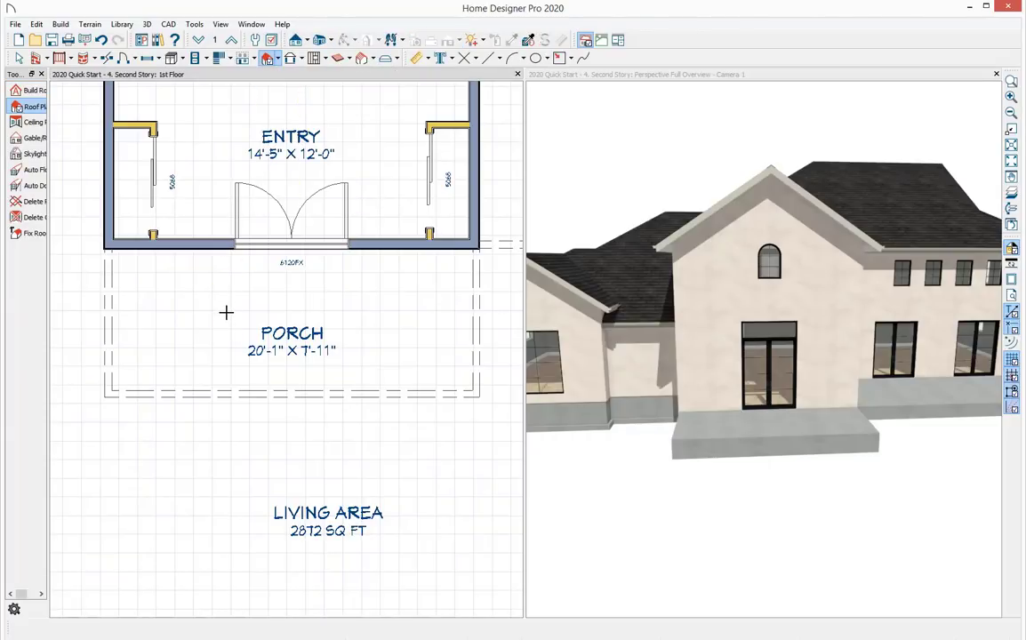
left_click_drag(226, 312, 360, 313)
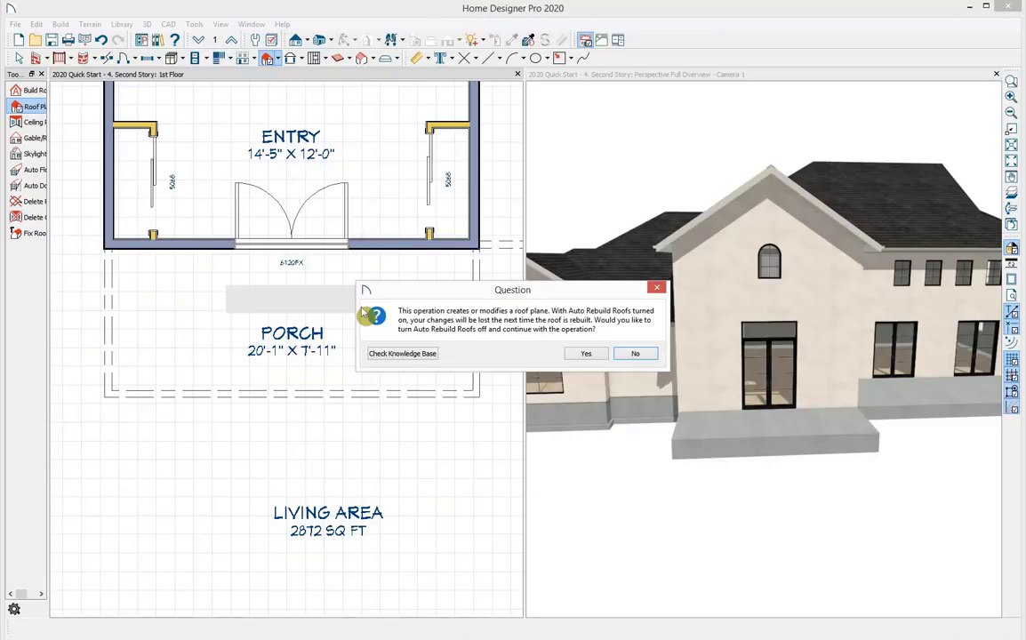
left_click(578, 355)
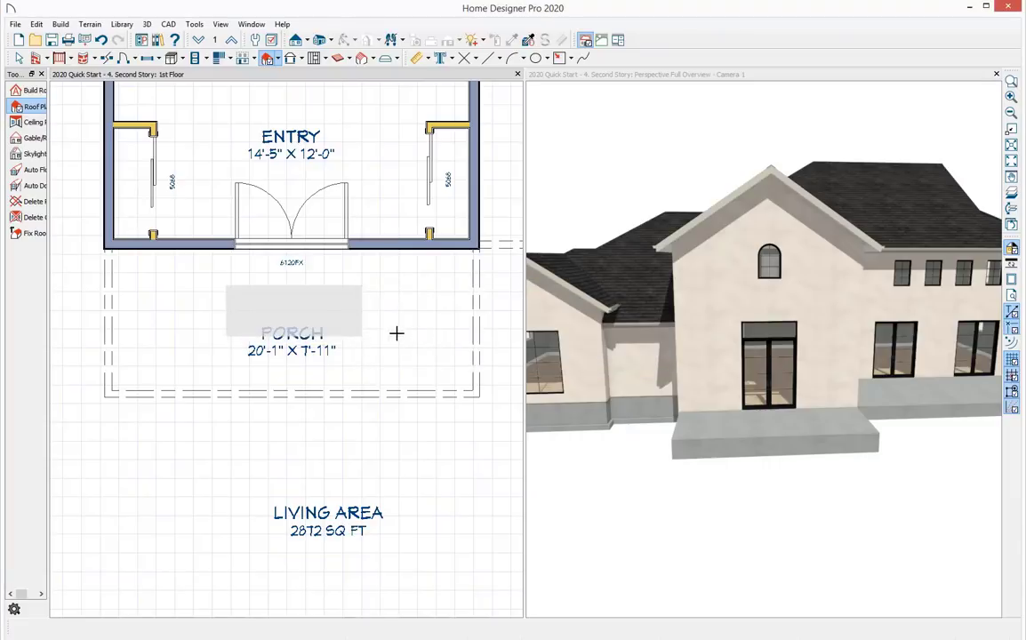
left_click(369, 251)
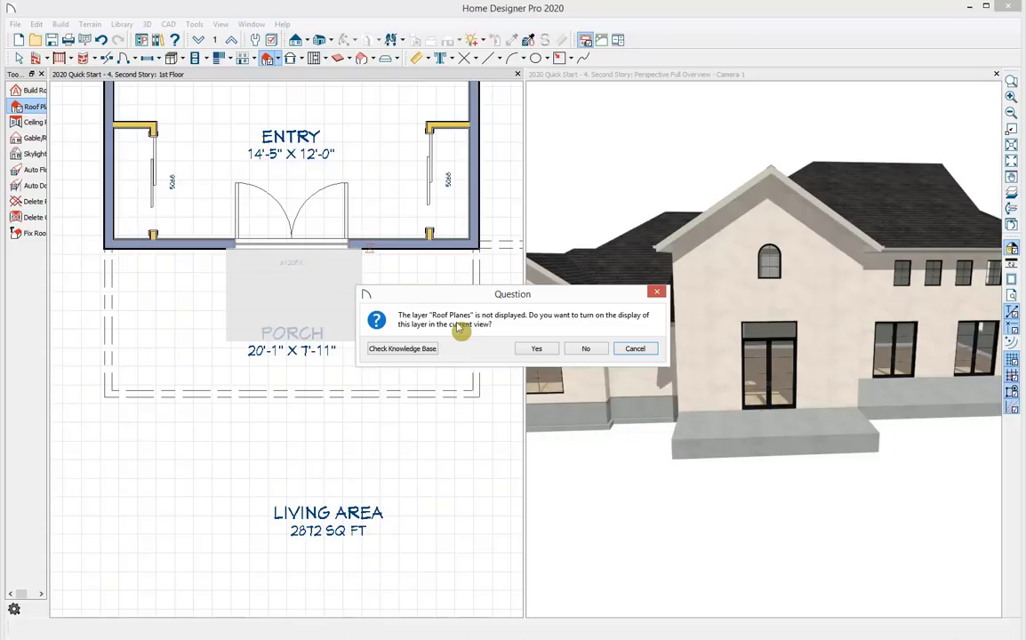
left_click(536, 348)
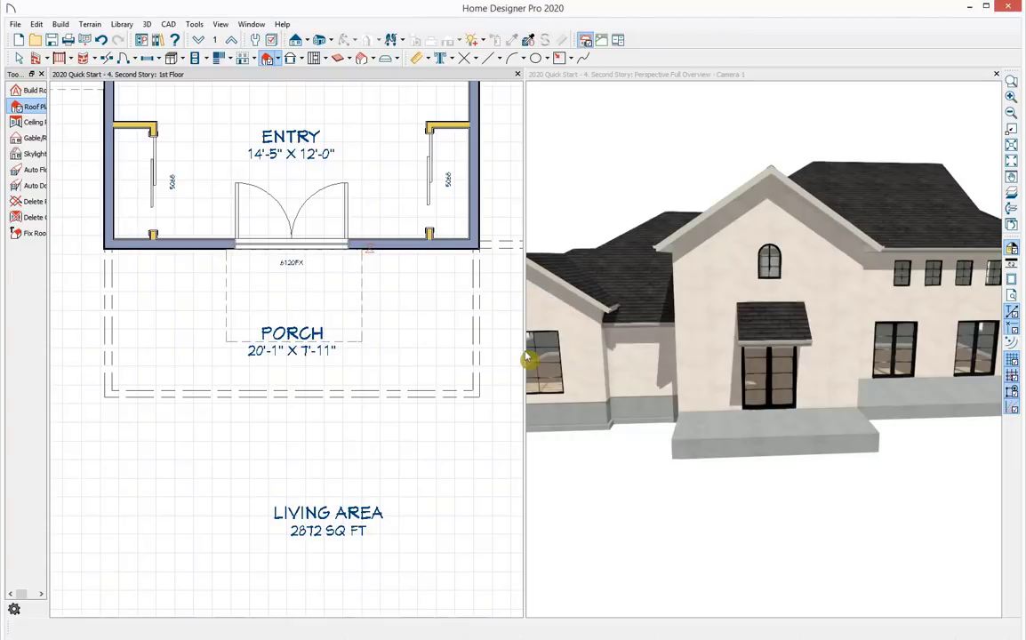
Step: Set the entry roof plane's pitch to 3", lock the pitch, and set its baseline height to 131"
left_click(787, 333)
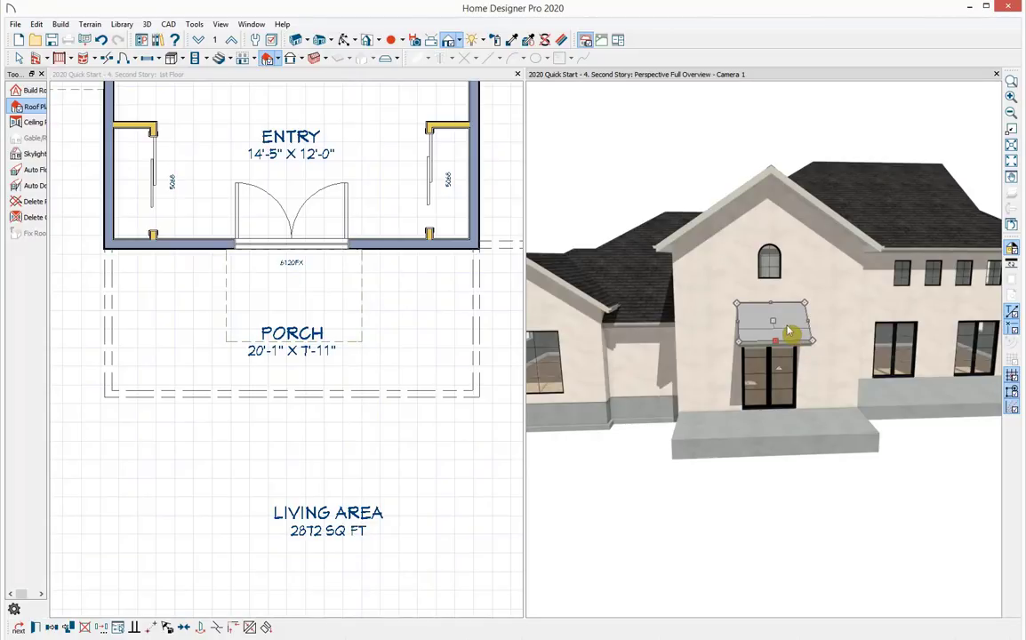
double_click(786, 325)
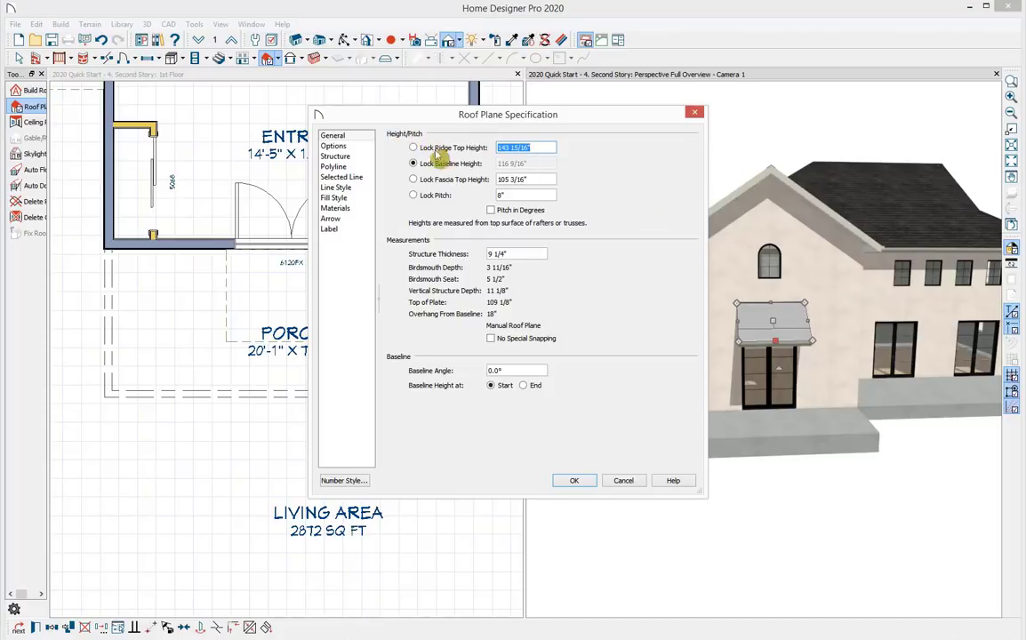
key("Tab")
key("Tab")
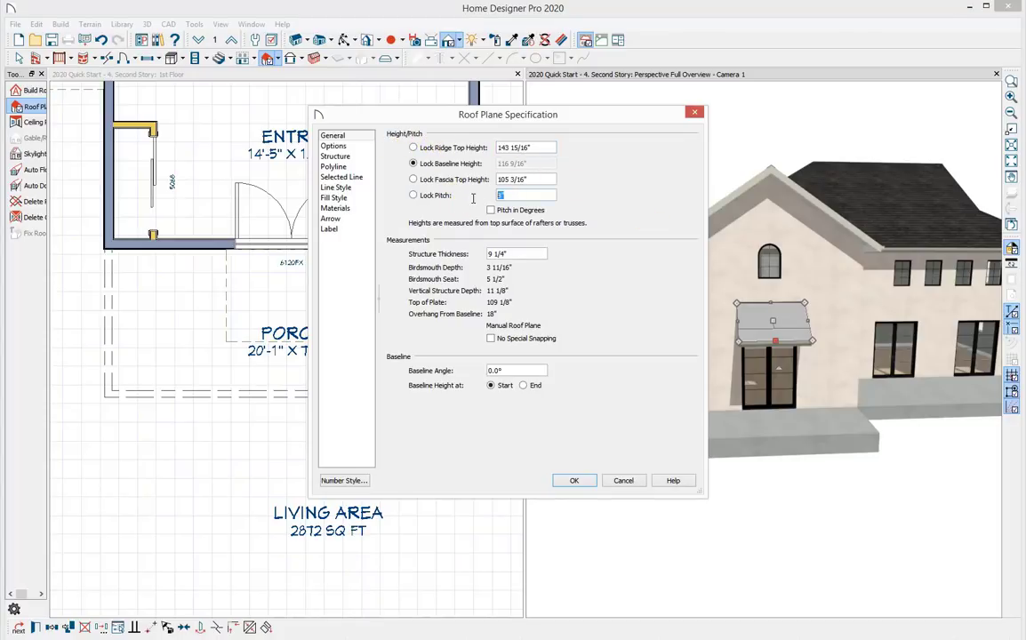
left_click(490, 210)
left_click(490, 209)
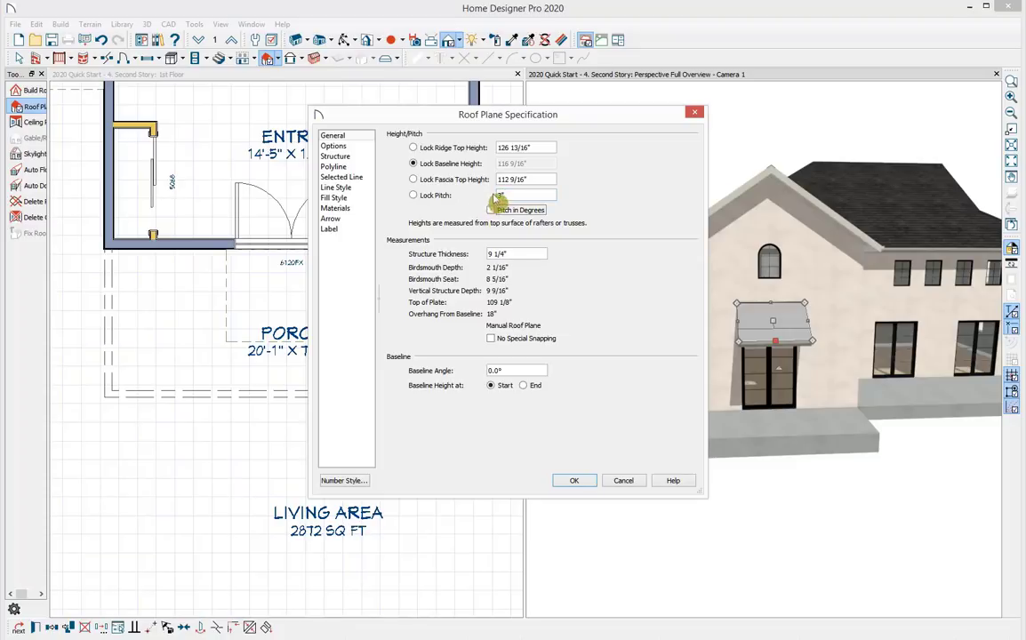
left_click(412, 195)
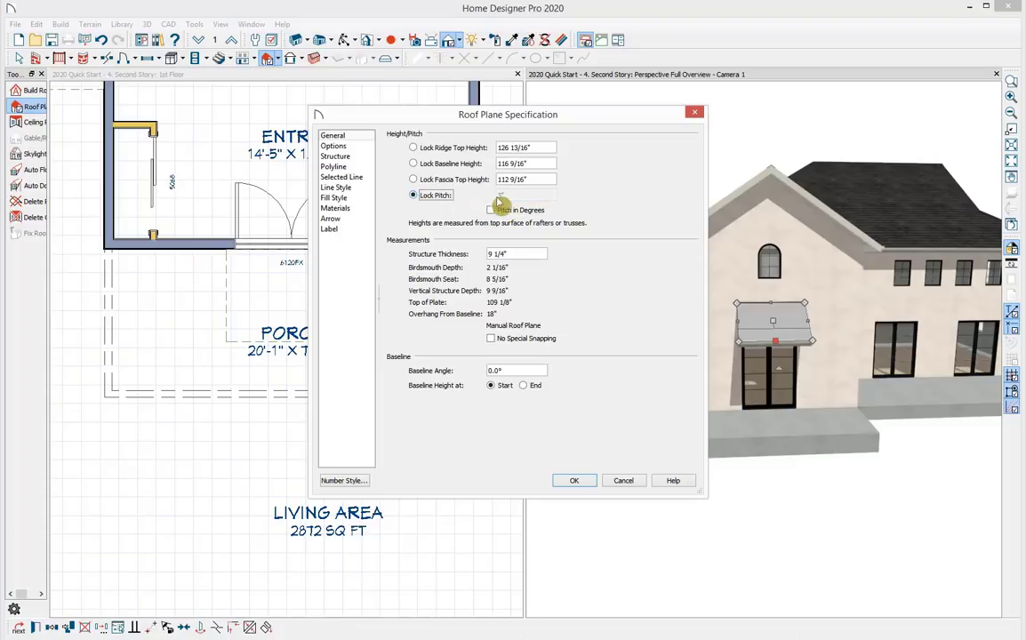
left_click_drag(536, 163, 488, 171)
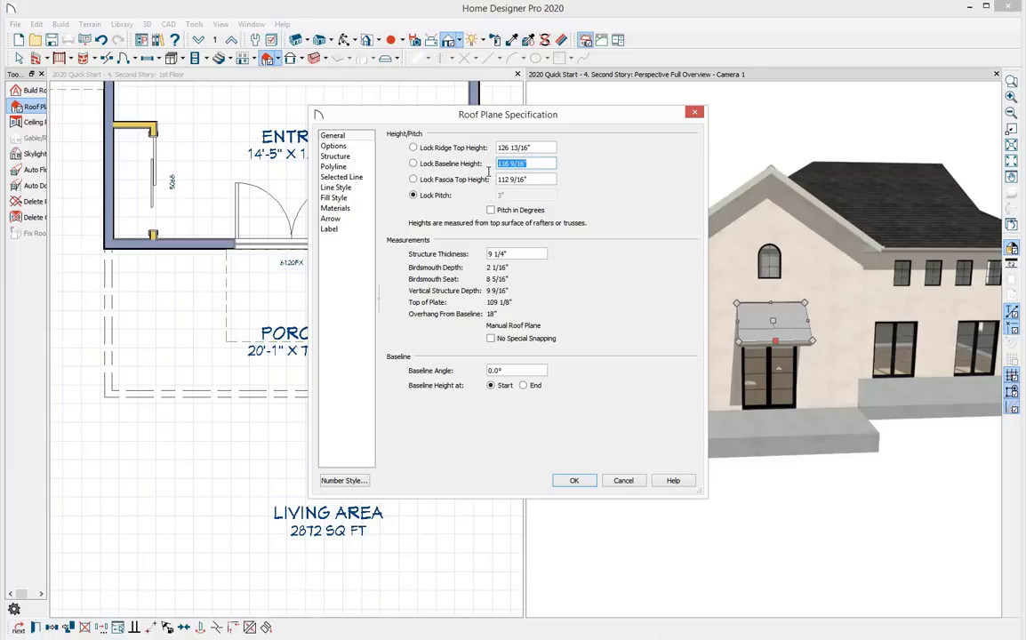
type("131")
left_click(576, 481)
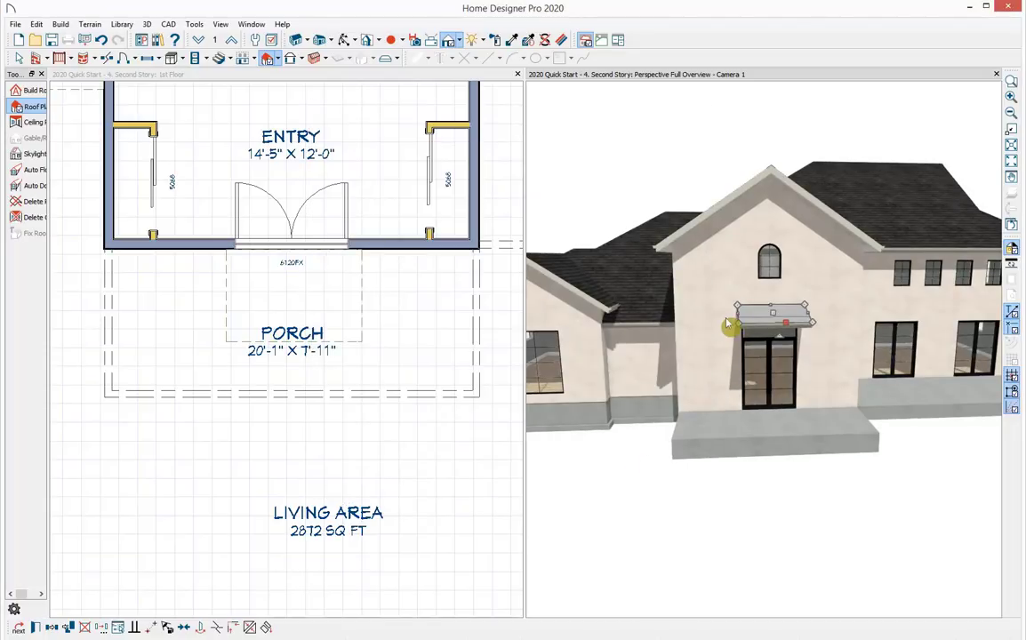
Step: Resize the entry roof plane to 4' deep and 9'2" wide using its temporary dimensions
left_click(358, 336)
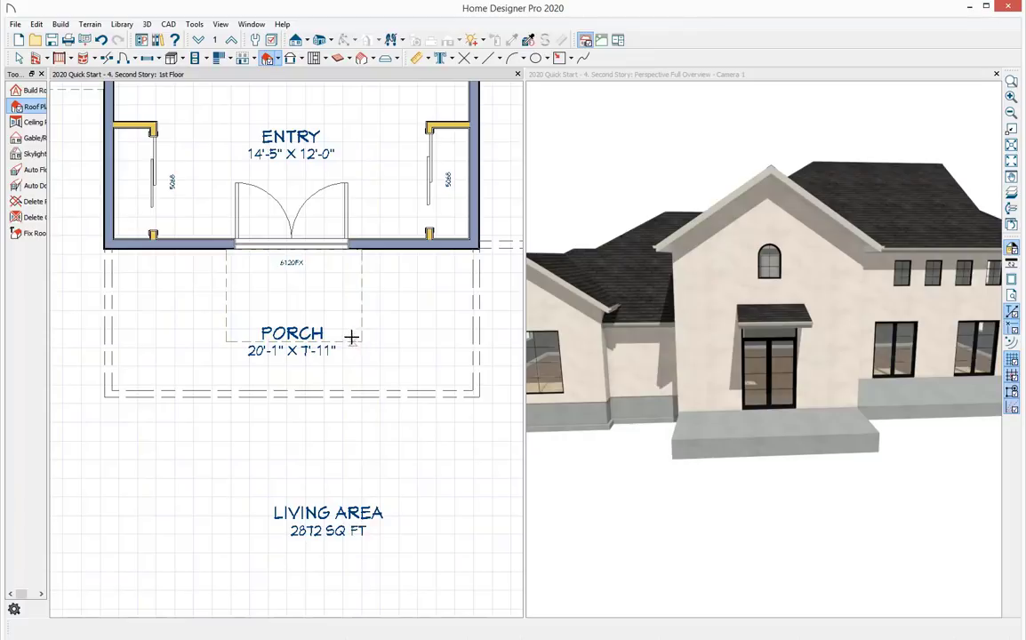
left_click(352, 337)
left_click(389, 300)
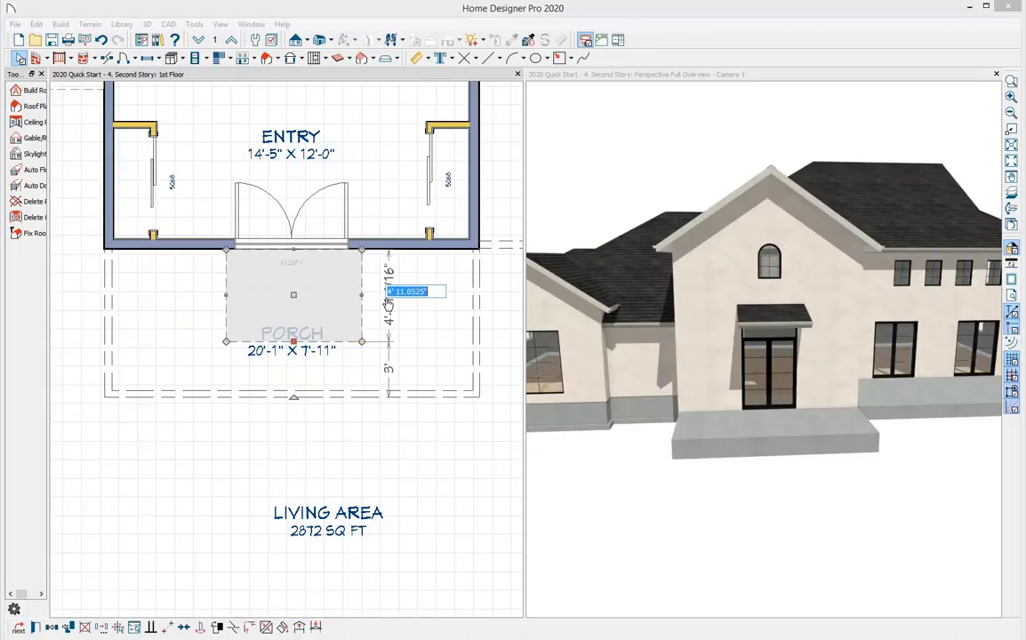
type("4")
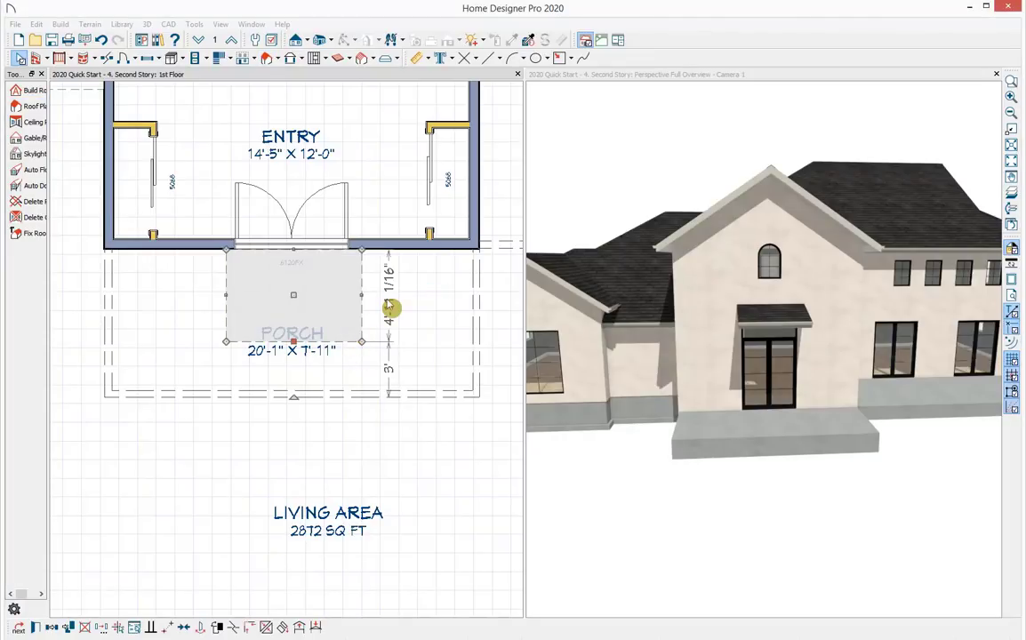
key("Return")
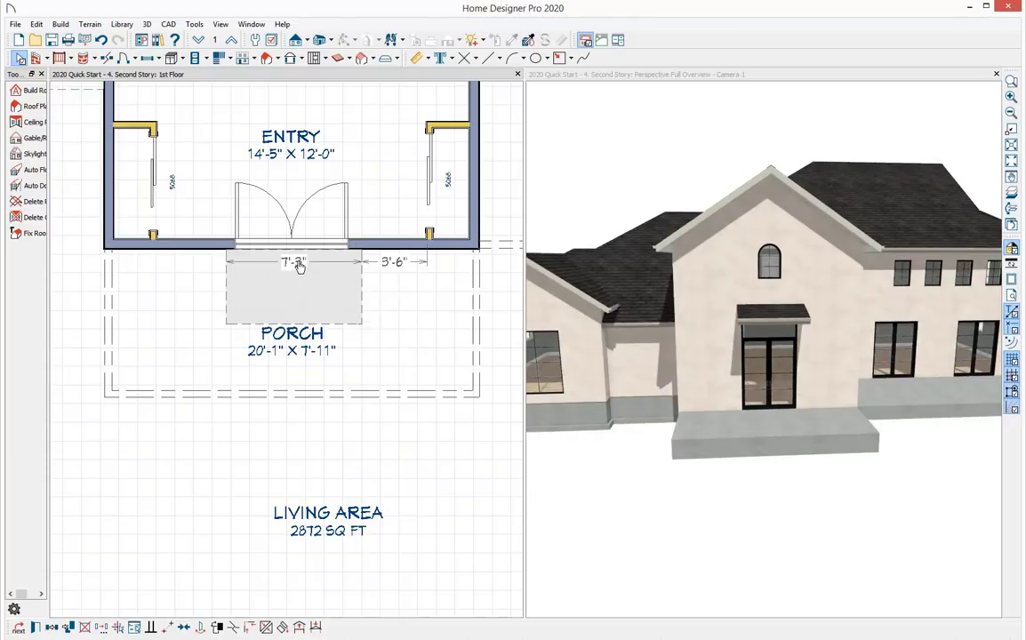
left_click(296, 268)
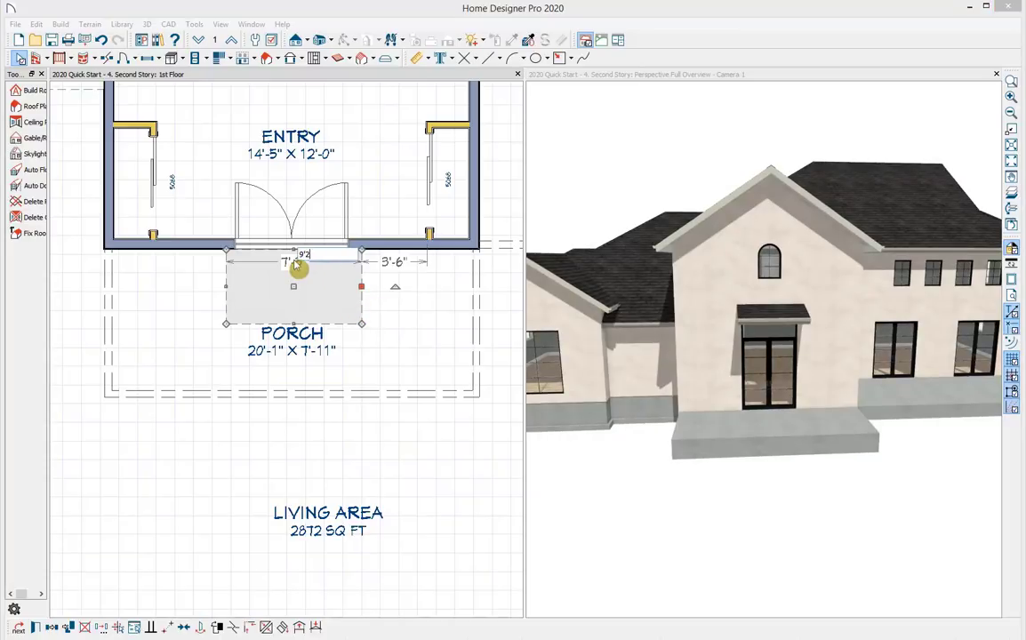
key("Escape")
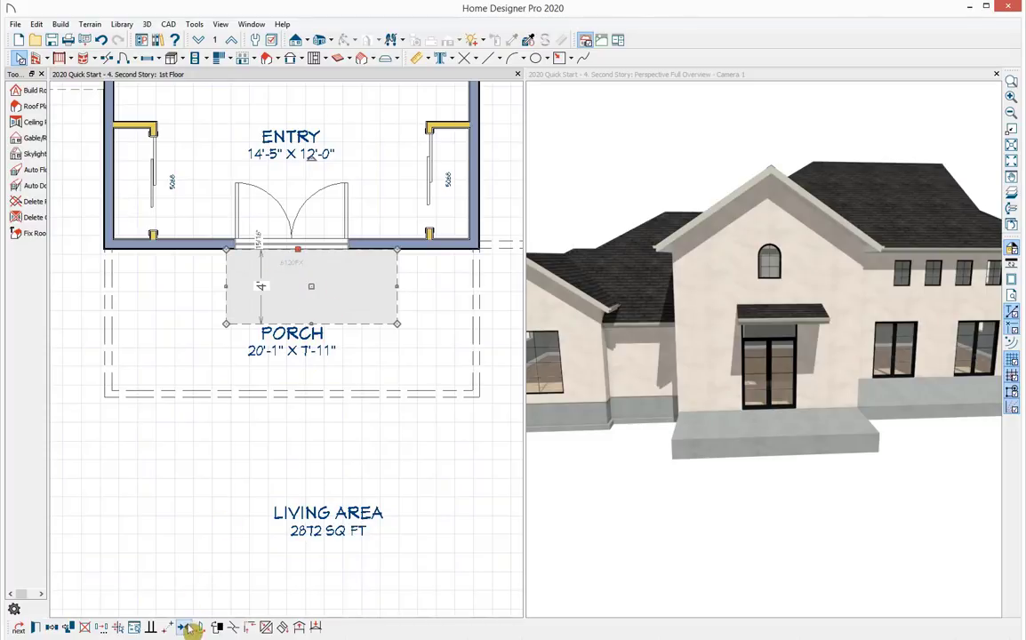
Step: Center the selected roof plane on the front entry doors
left_click(186, 627)
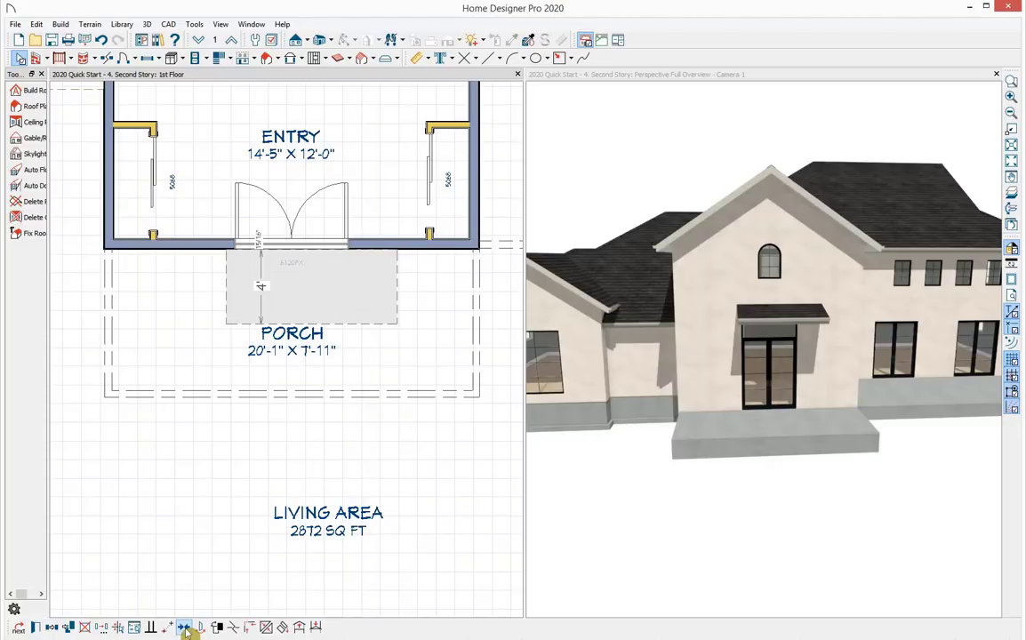
left_click(295, 252)
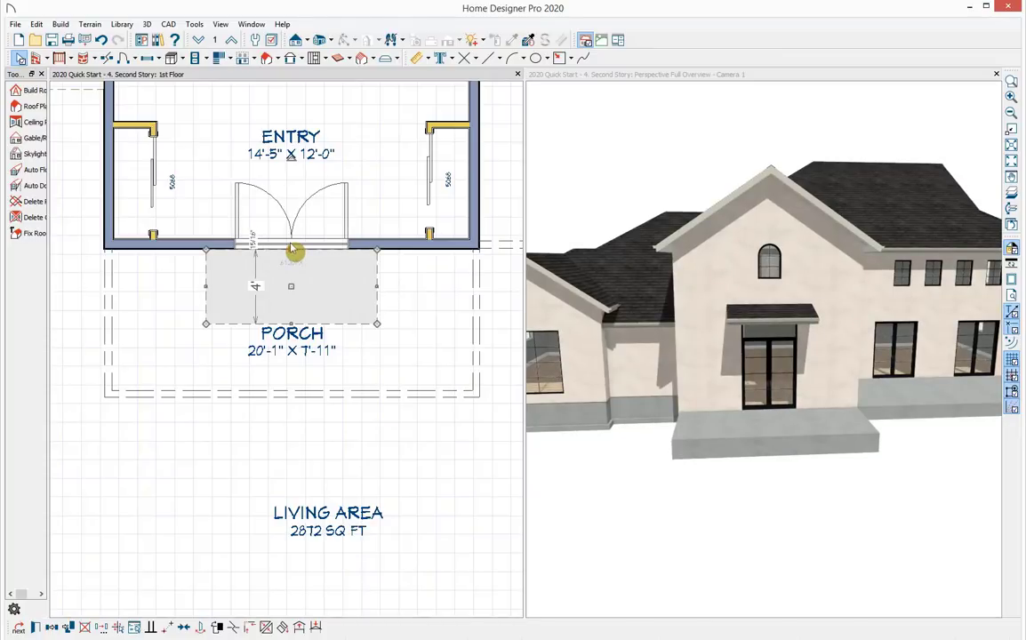
scroll(294, 251, "down", 1)
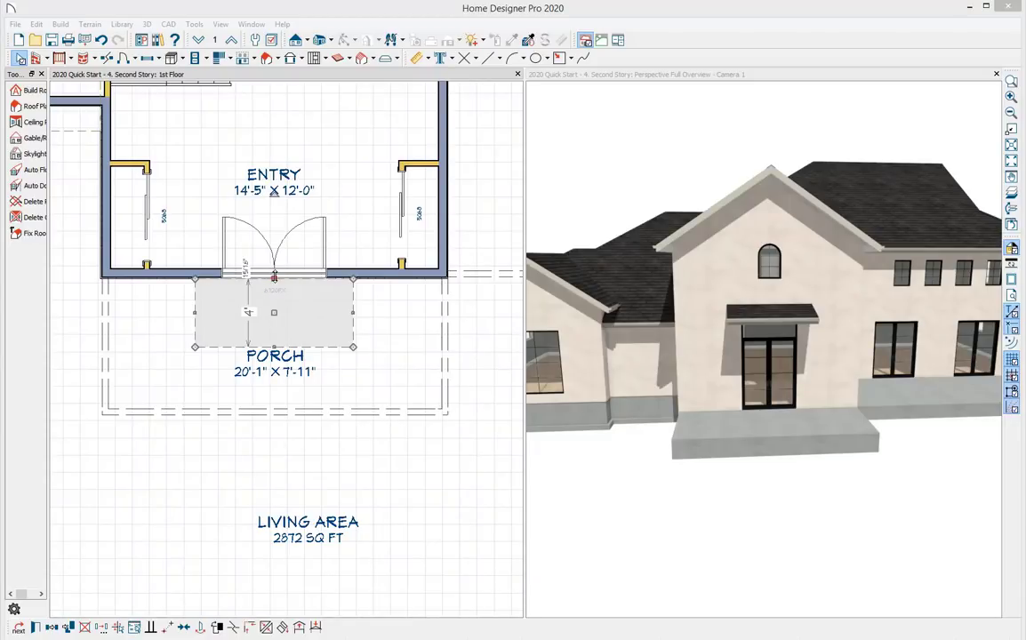
Step: Place the Bracket from the Quick Start Webinar - 2020 user catalog folder beneath the entry roof plane, beside the front doors
left_click(158, 41)
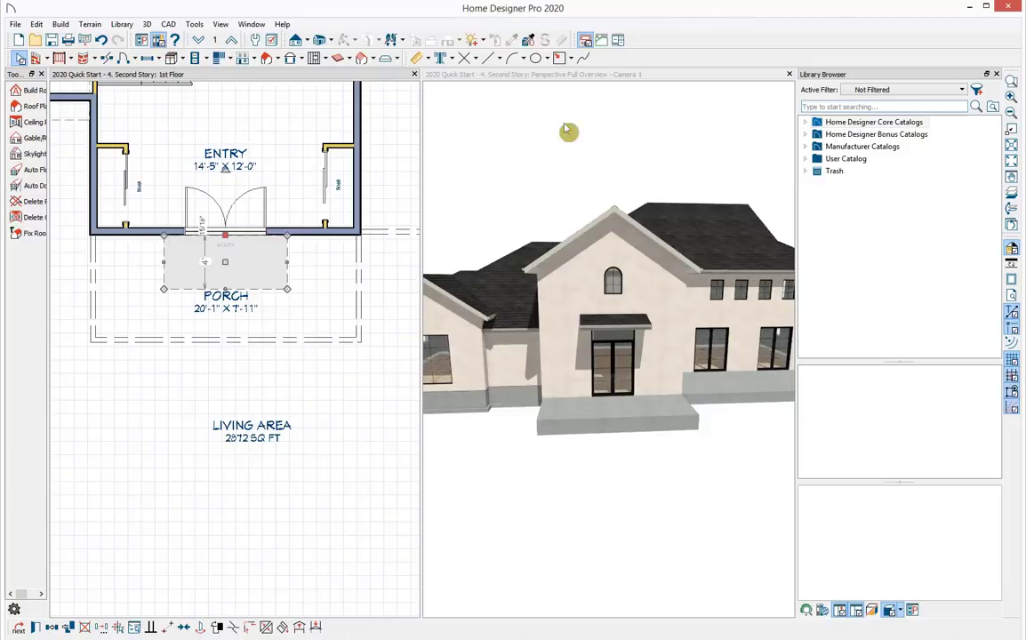
left_click(806, 160)
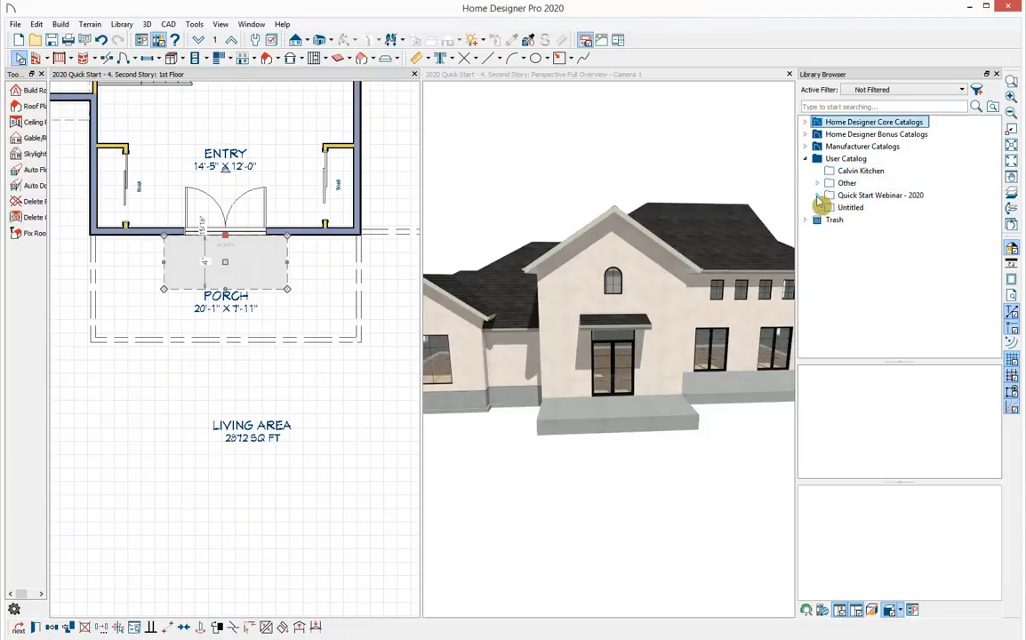
double_click(849, 195)
left_click(865, 208)
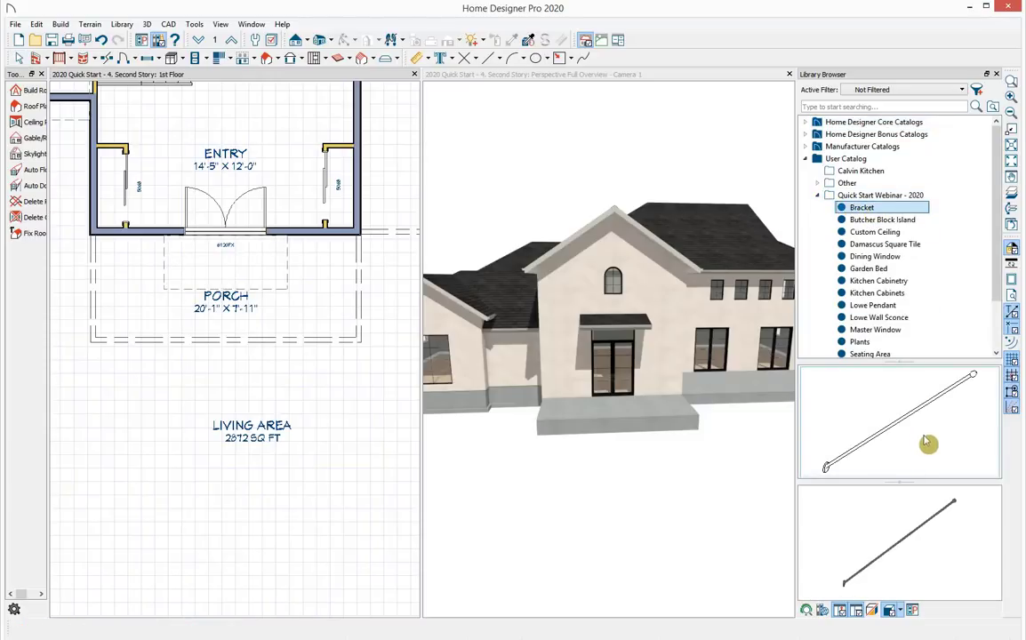
left_click(554, 335)
left_click_drag(555, 335, 516, 295)
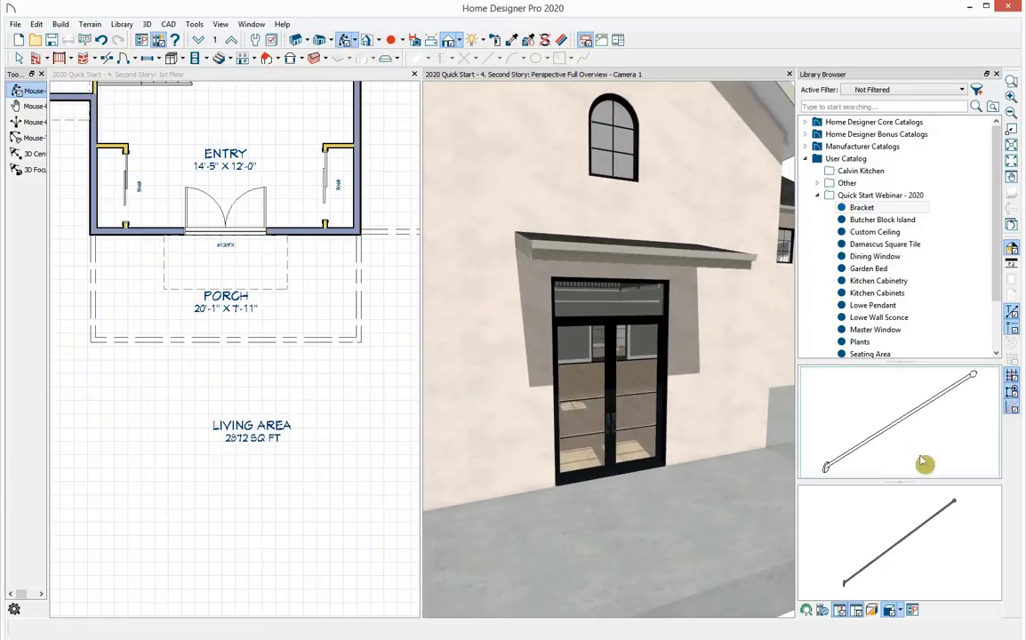
left_click(303, 278)
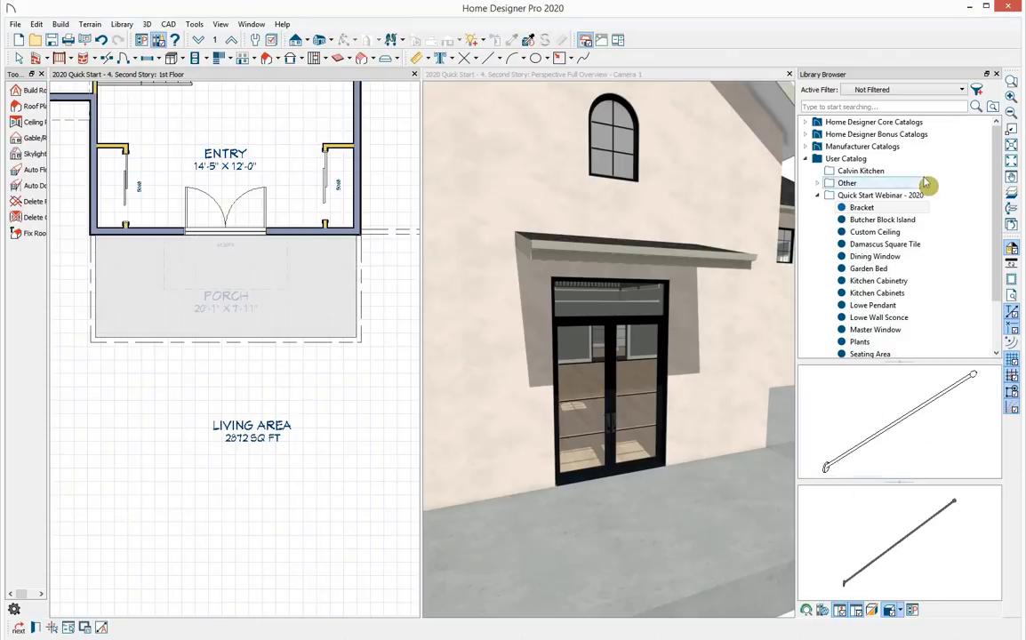
left_click(902, 210)
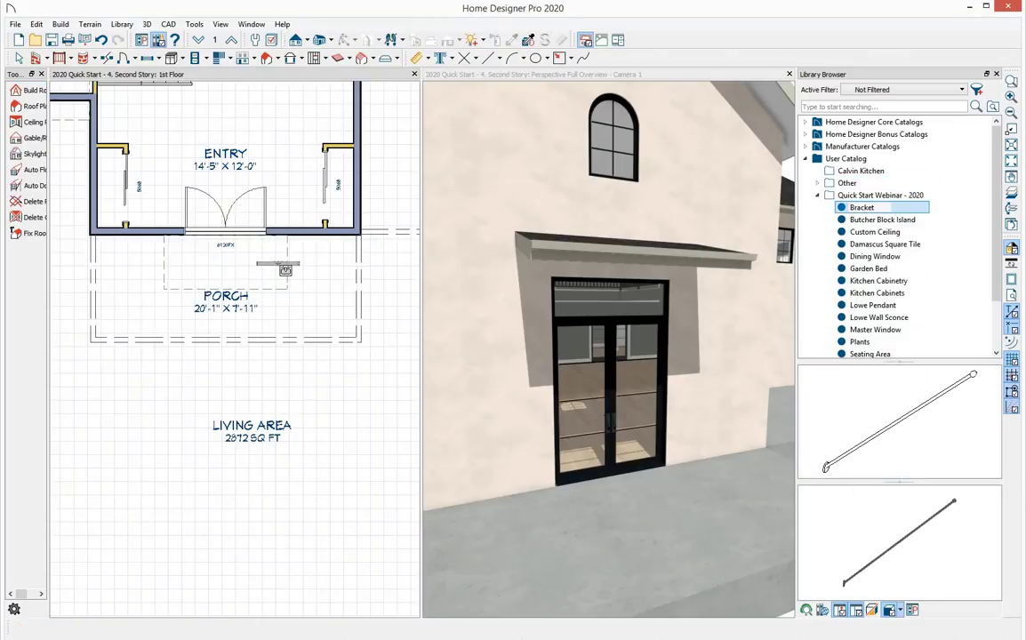
left_click(281, 265)
Step: Rotate the bracket perpendicular to the front wall and move it until its end meets the wall
left_click(279, 290)
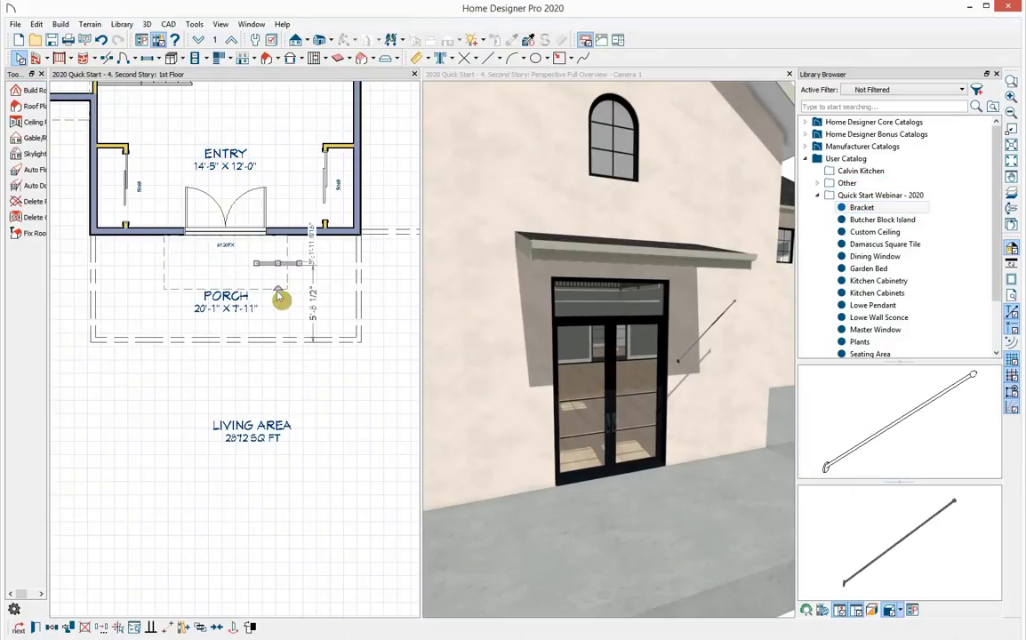
scroll(283, 289, "up", 4)
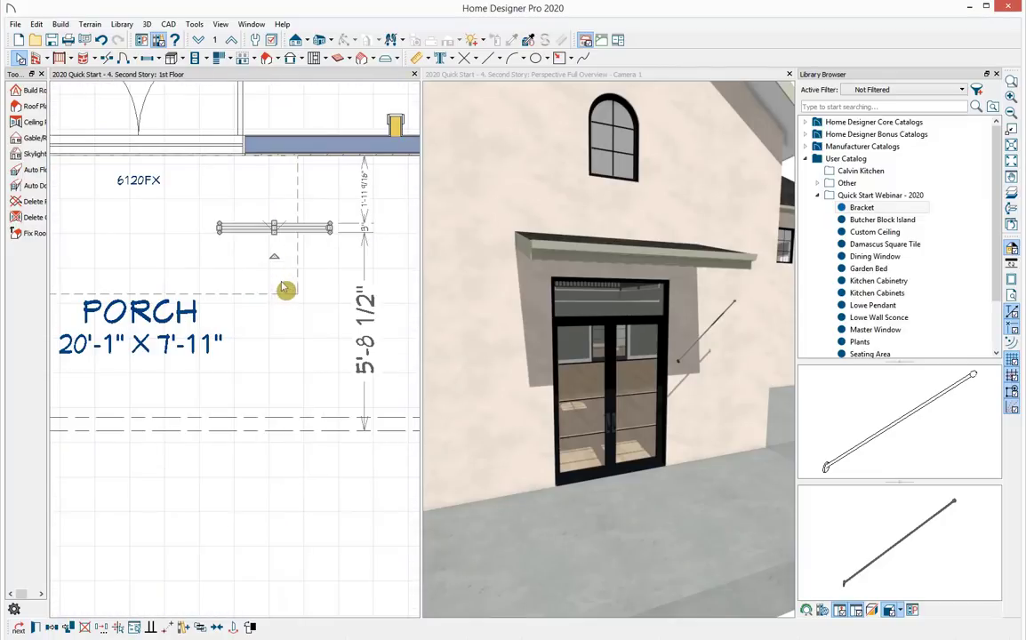
left_click_drag(275, 257, 190, 227)
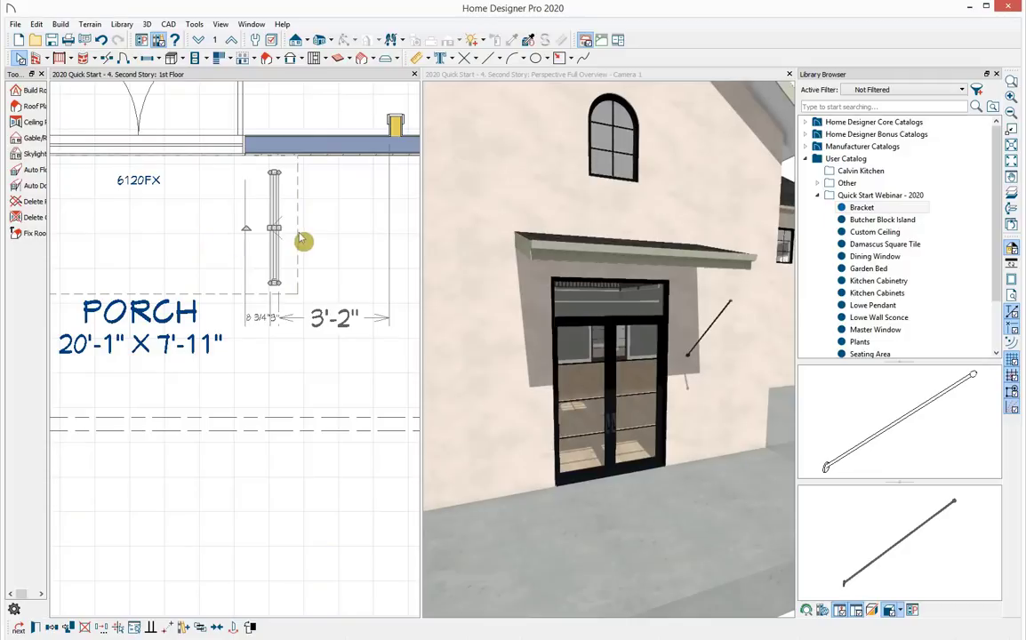
left_click_drag(275, 229, 274, 210)
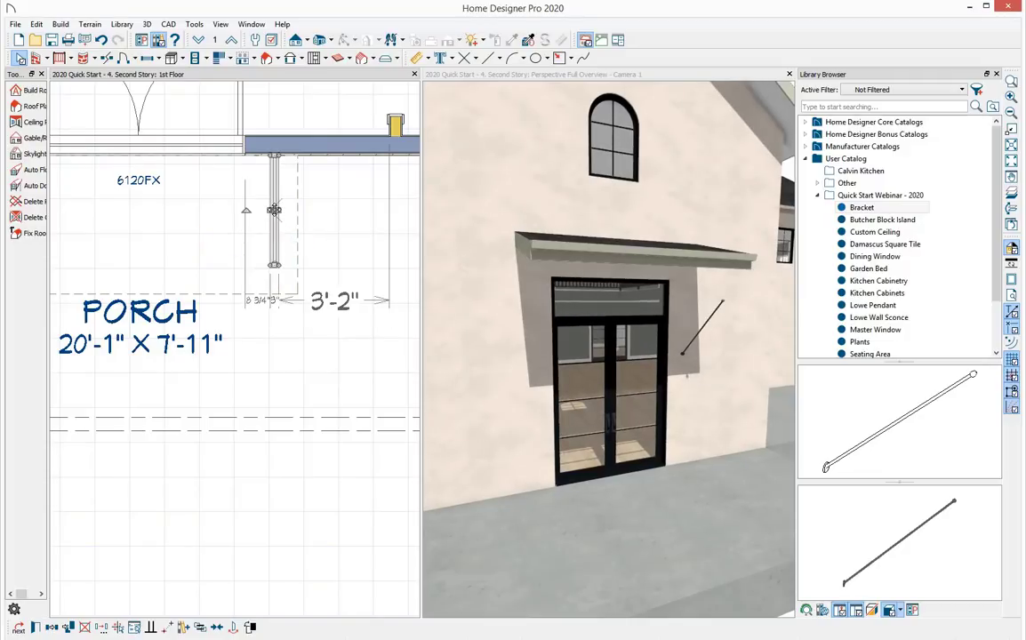
Step: Set the bracket's floor-to-top height to 125" in its specification
double_click(274, 210)
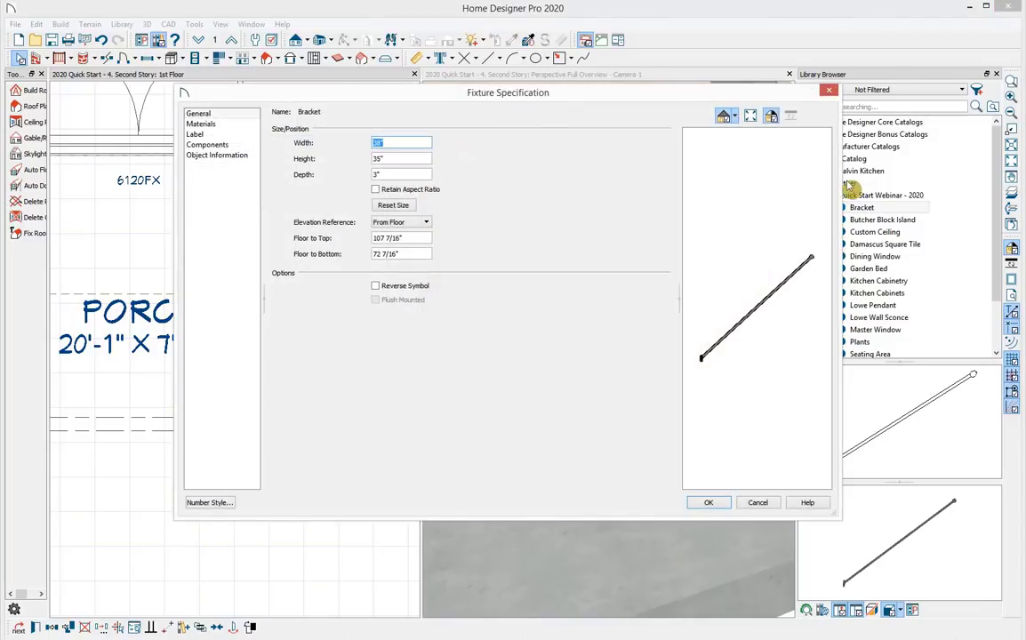
left_click_drag(845, 185, 587, 183)
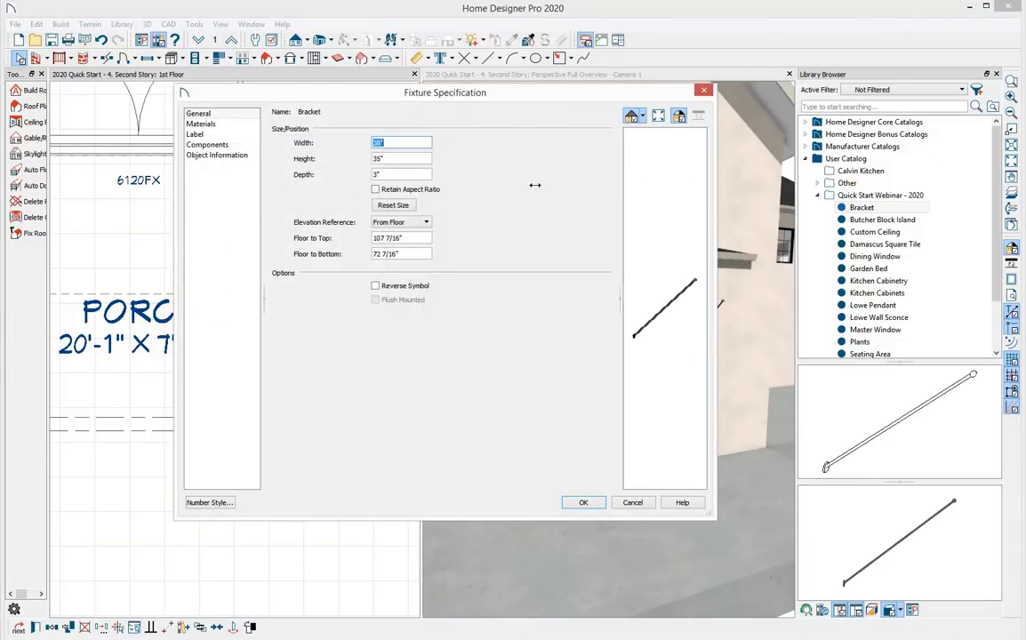
left_click_drag(472, 94, 359, 88)
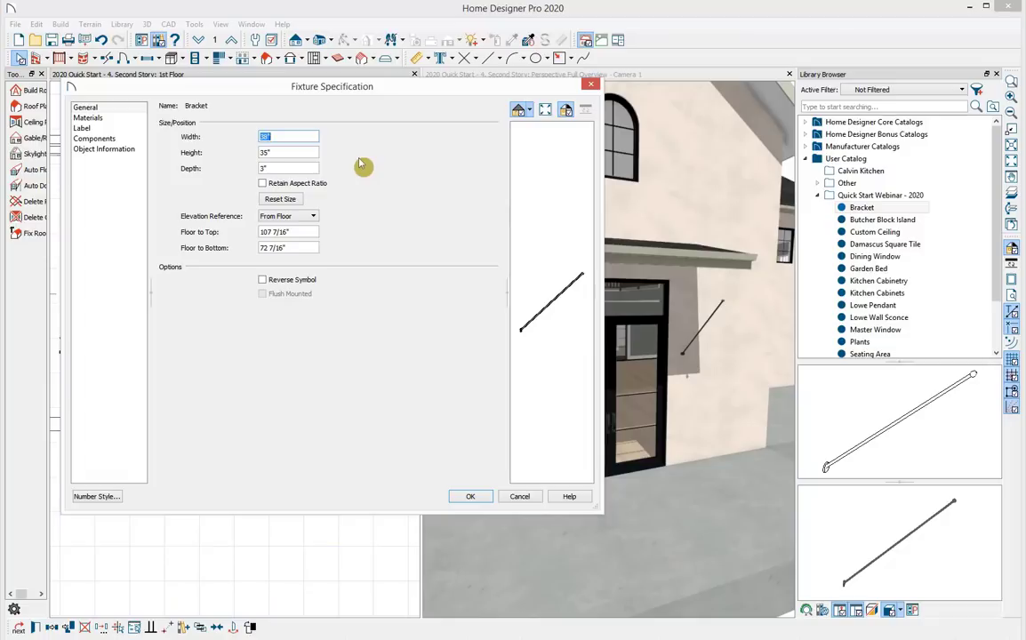
left_click(299, 232)
type("125")
key("Tab")
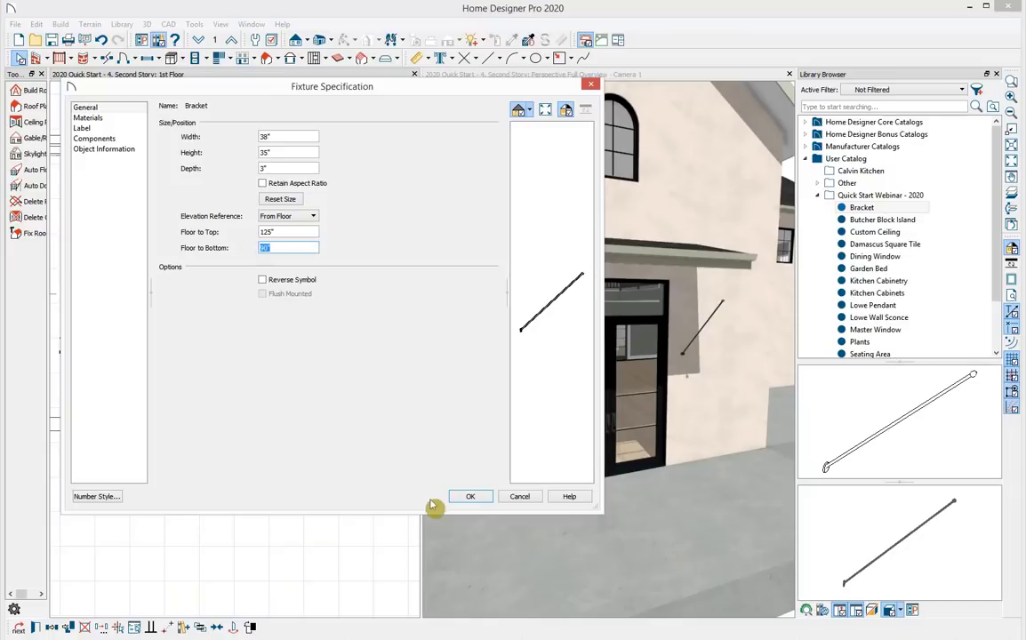
left_click(460, 498)
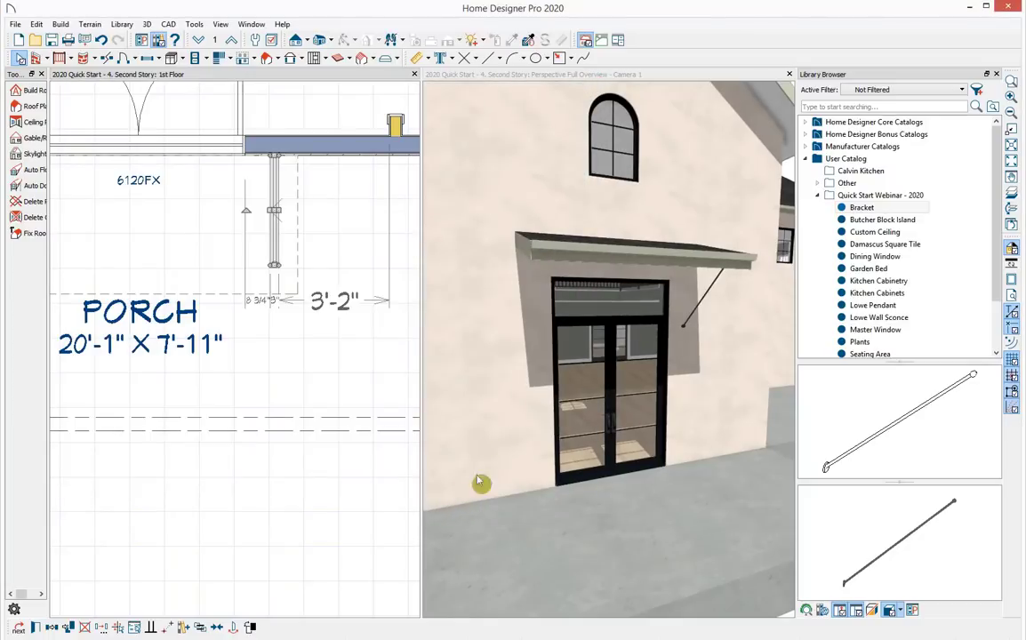
Step: Create a mirrored copy of the bracket about the center of the entry doors, and close the Library Browser
scroll(109, 374, "down", 1)
scroll(110, 373, "down", 1)
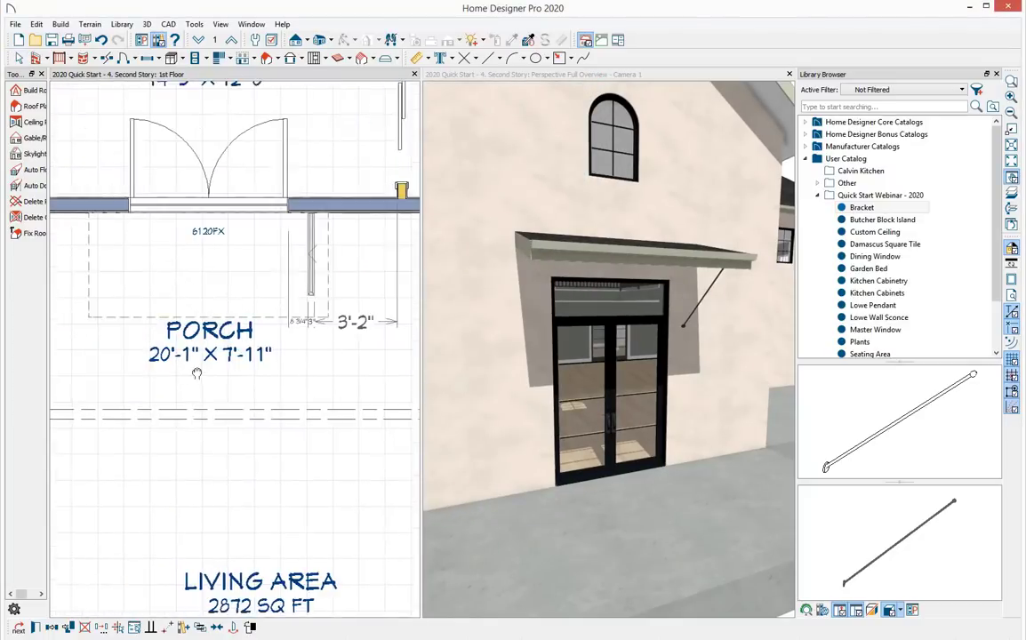
left_click(52, 628)
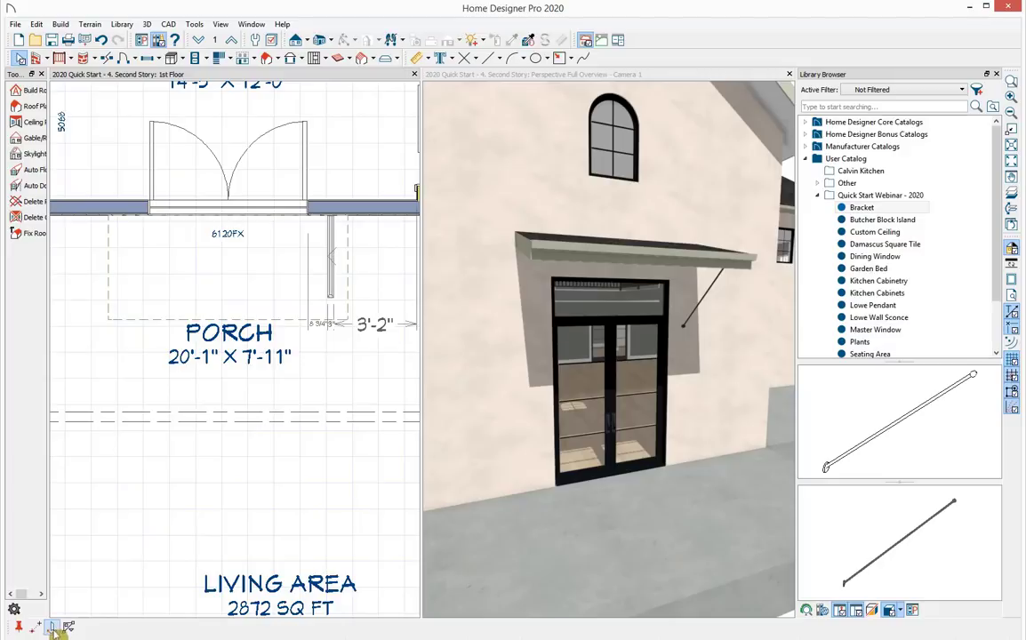
left_click(228, 212)
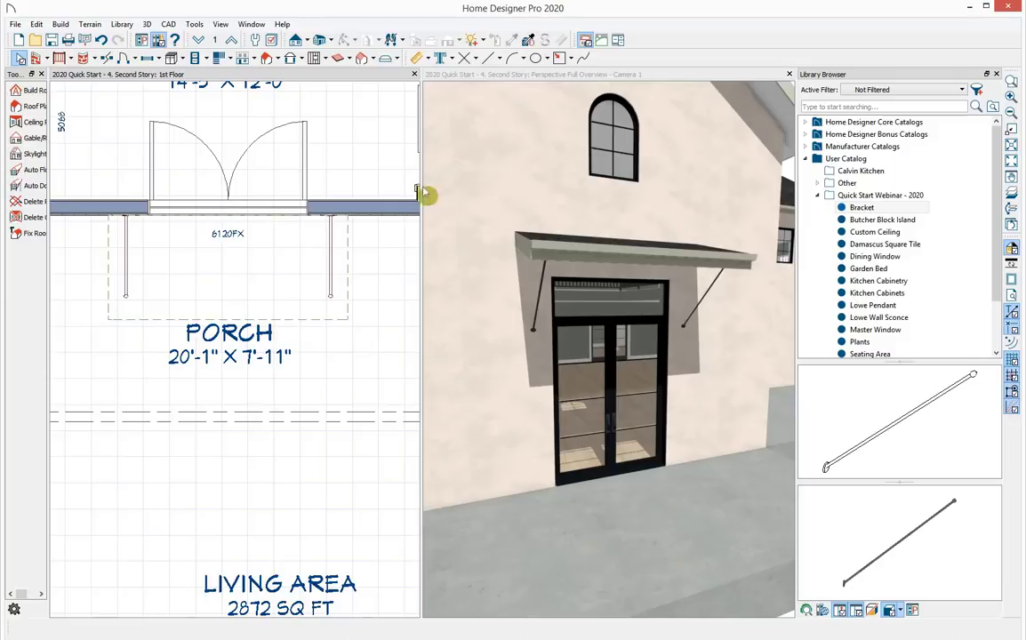
left_click(996, 74)
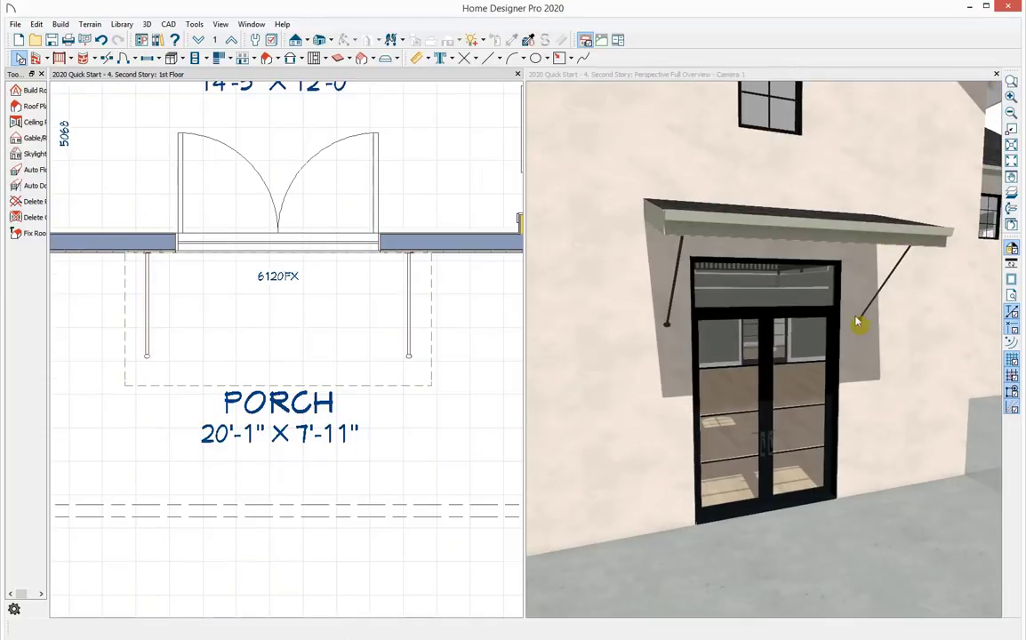
Step: Close the camera view and the Second Story plan without saving the changes
scroll(859, 325, "down", 5)
left_click_drag(859, 325, 741, 325)
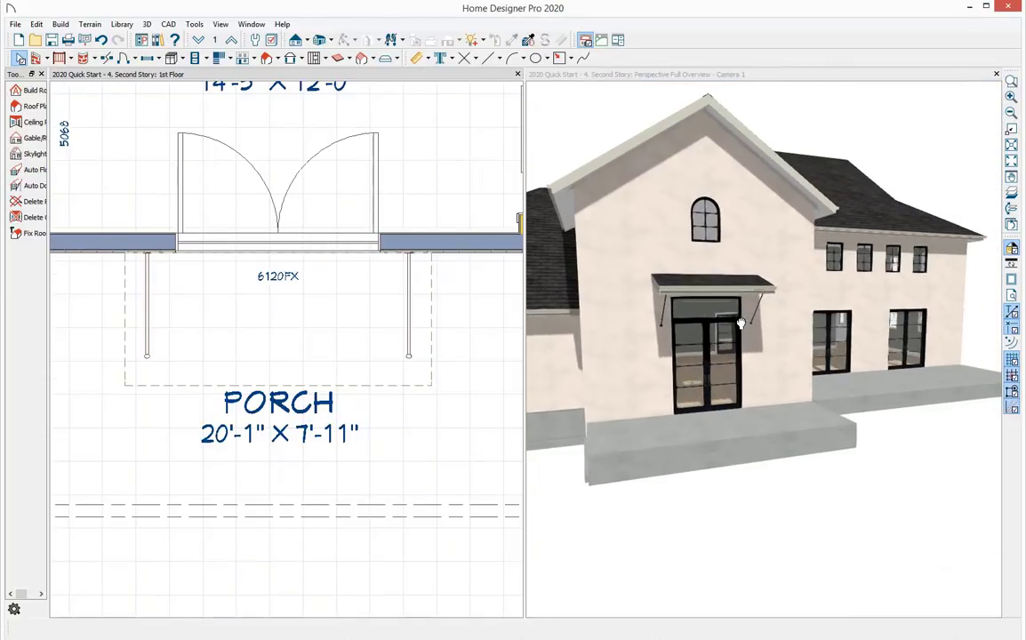
left_click(741, 324)
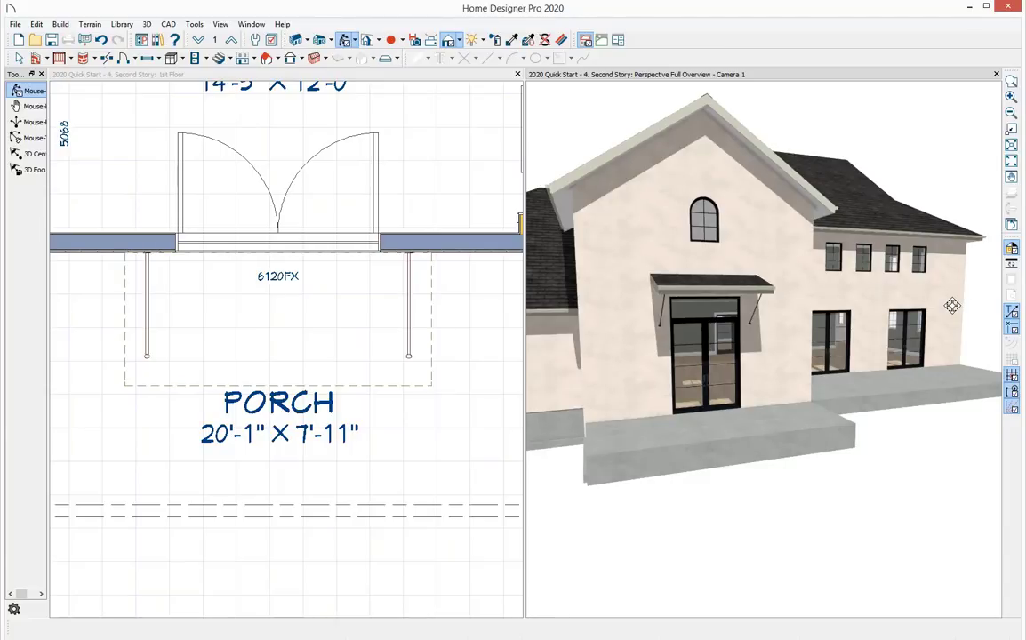
left_click(997, 75)
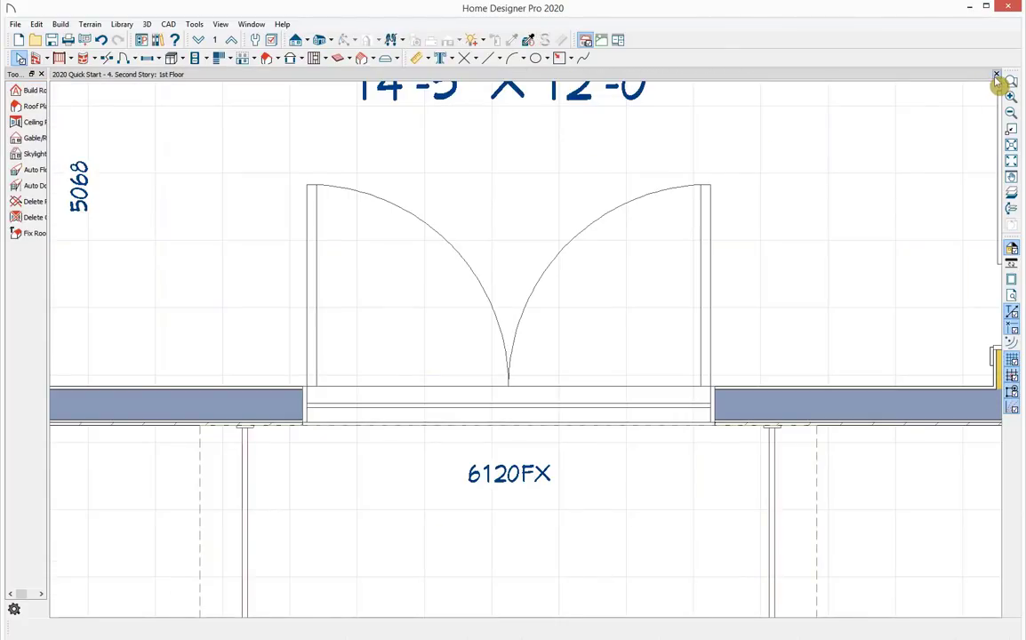
left_click(996, 75)
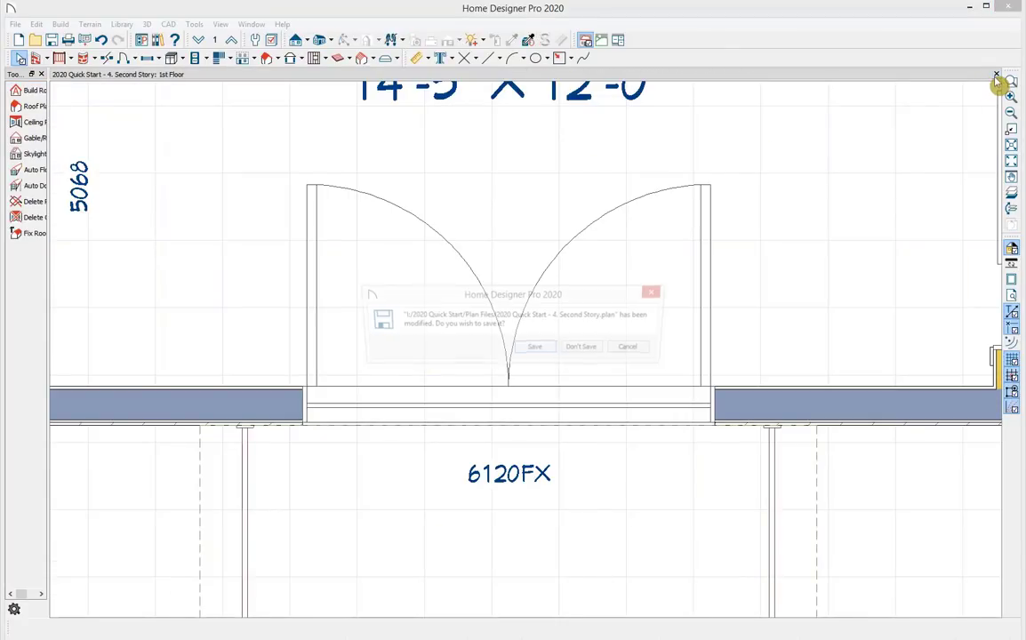
left_click(582, 347)
Step: Open the plan file 2020 Quick Start - 5.Roof.plan
left_click(16, 25)
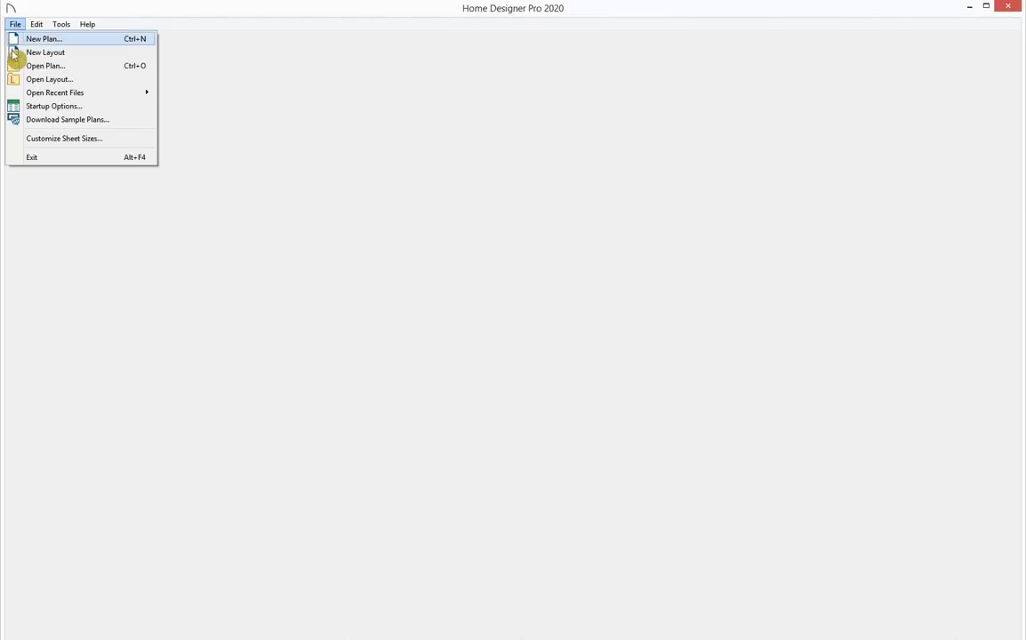
left_click(40, 66)
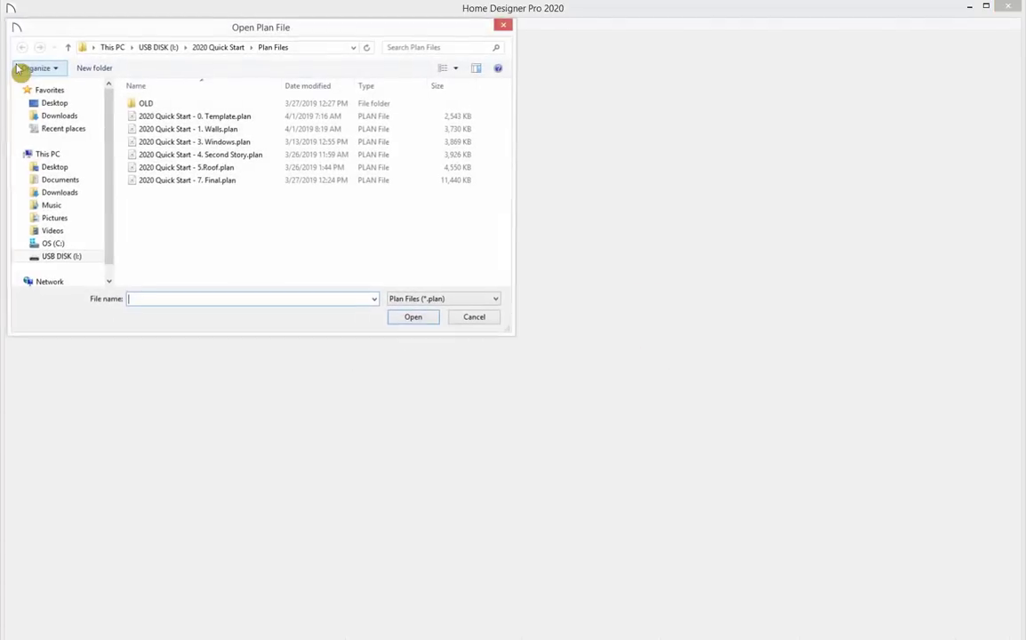
left_click(166, 171)
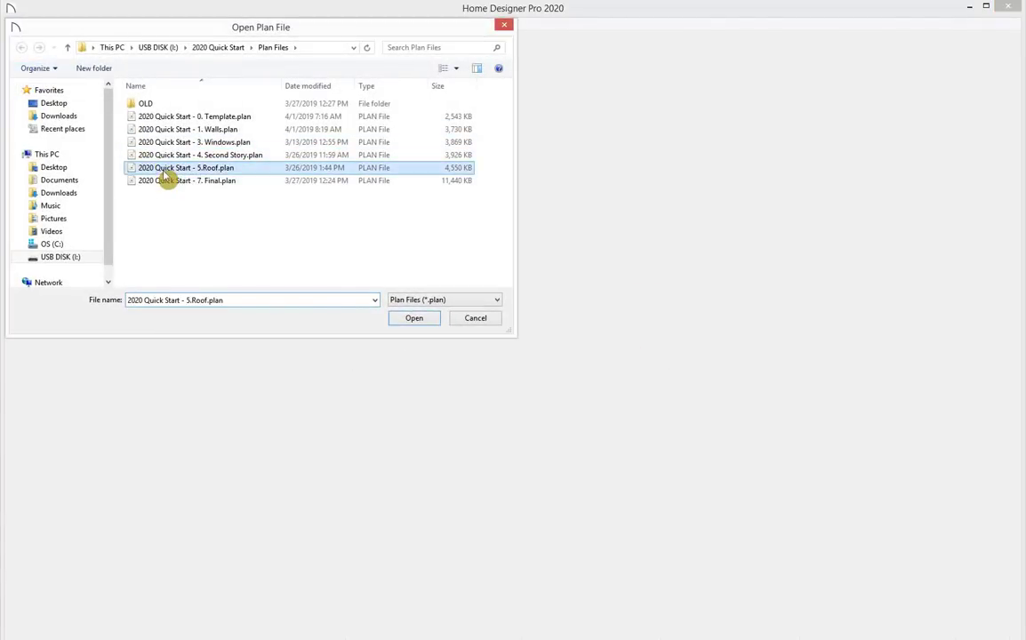
left_click(413, 319)
scroll(414, 342, "down", 2)
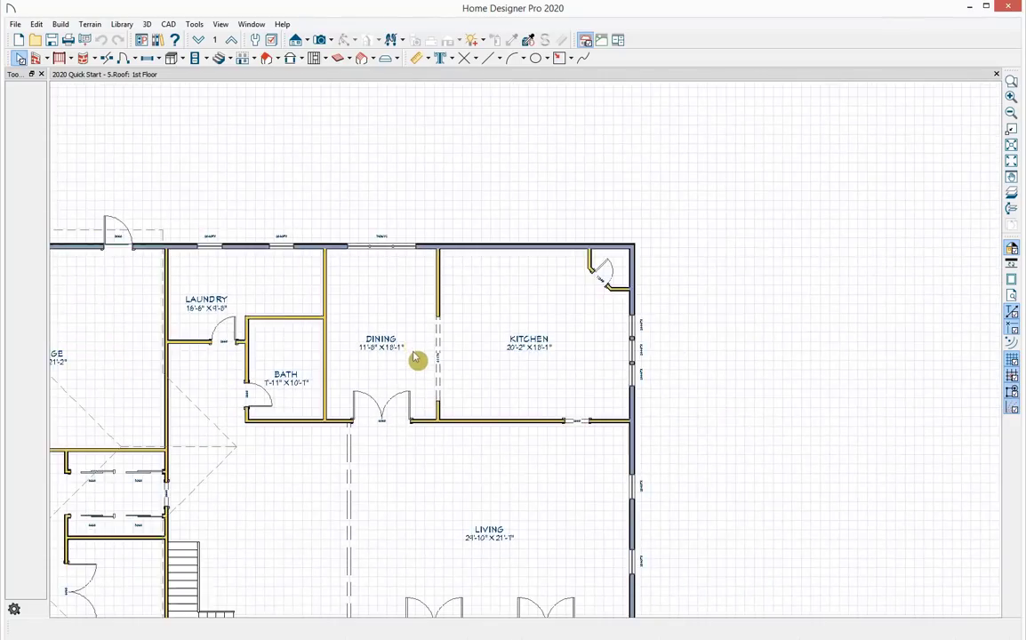
middle_click_drag(477, 312, 616, 156)
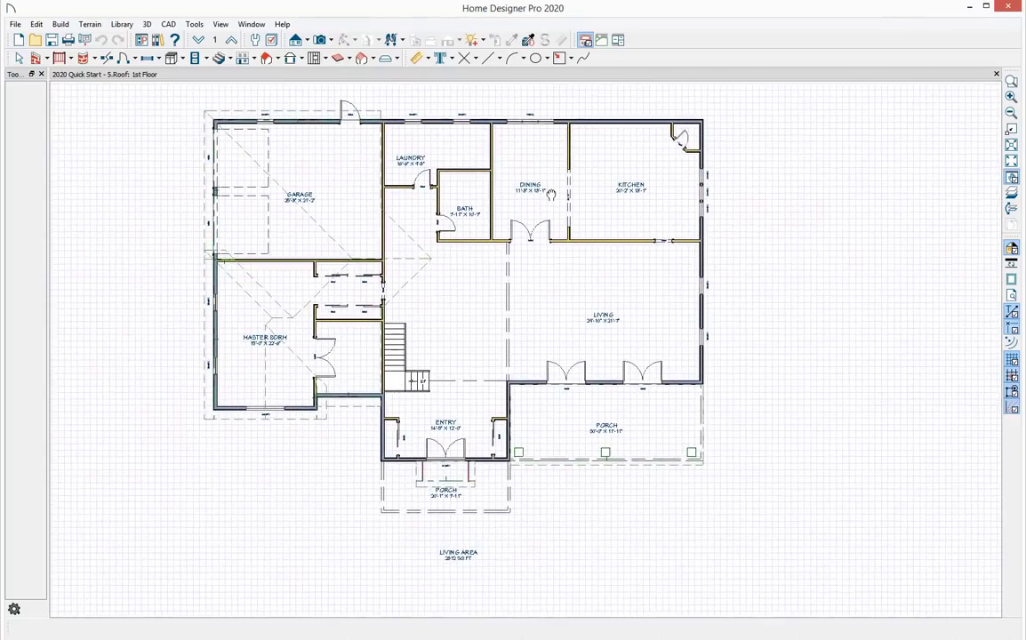
Step: Create a Perspective Full Overview, examine the front of the house and the covered porch columns, and close the view
left_click(325, 41)
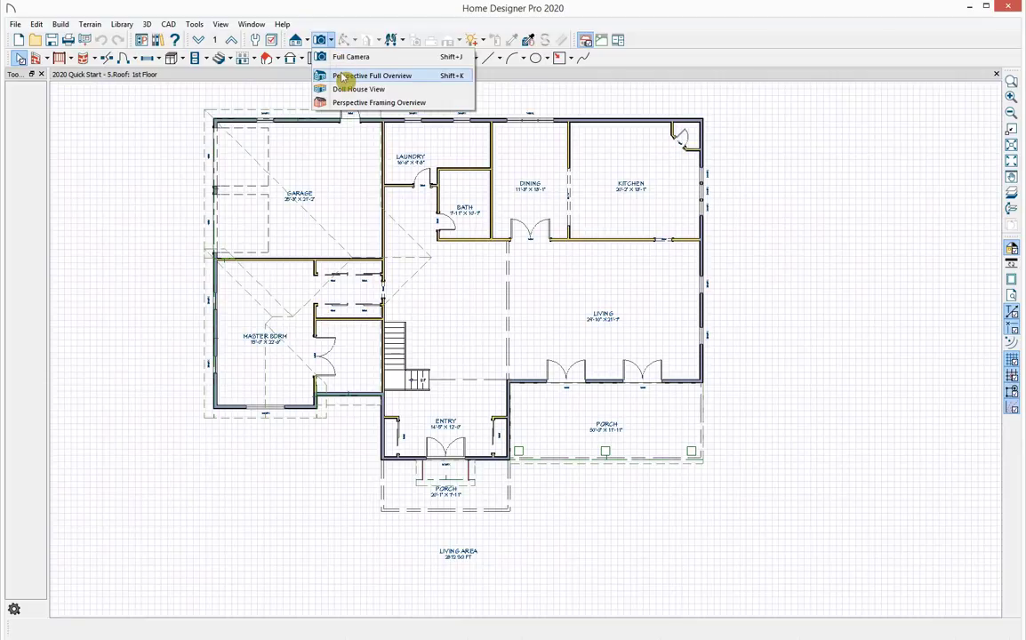
left_click(344, 76)
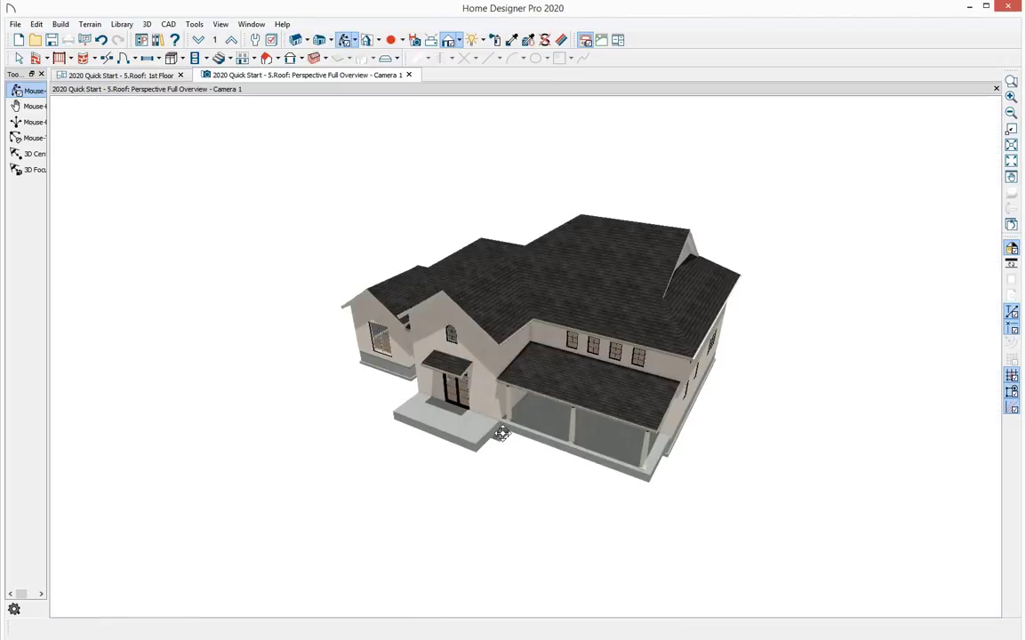
left_click_drag(502, 433, 634, 336)
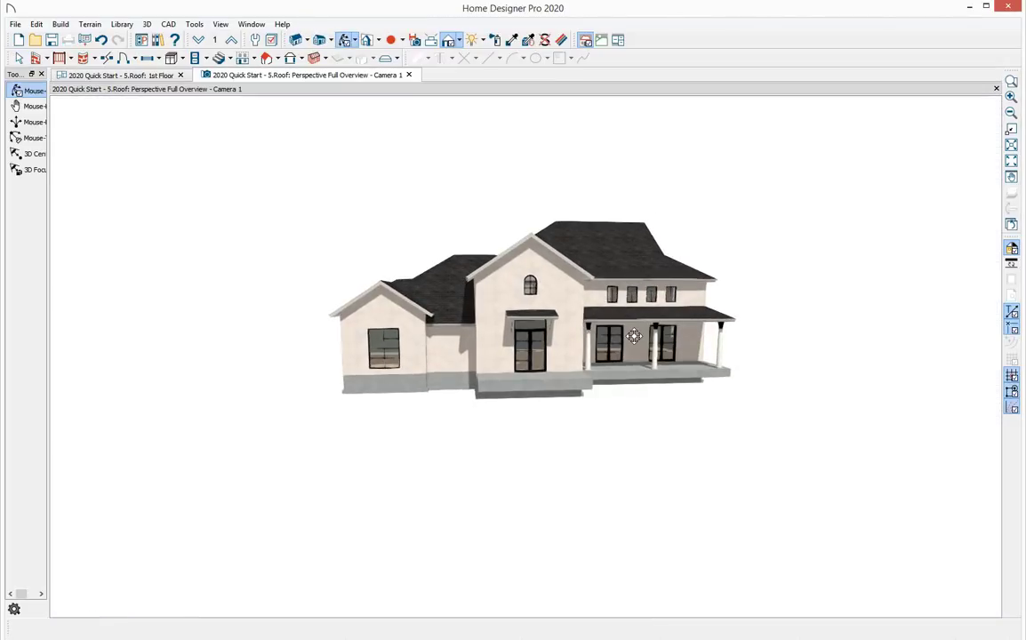
scroll(633, 336, "up", 3)
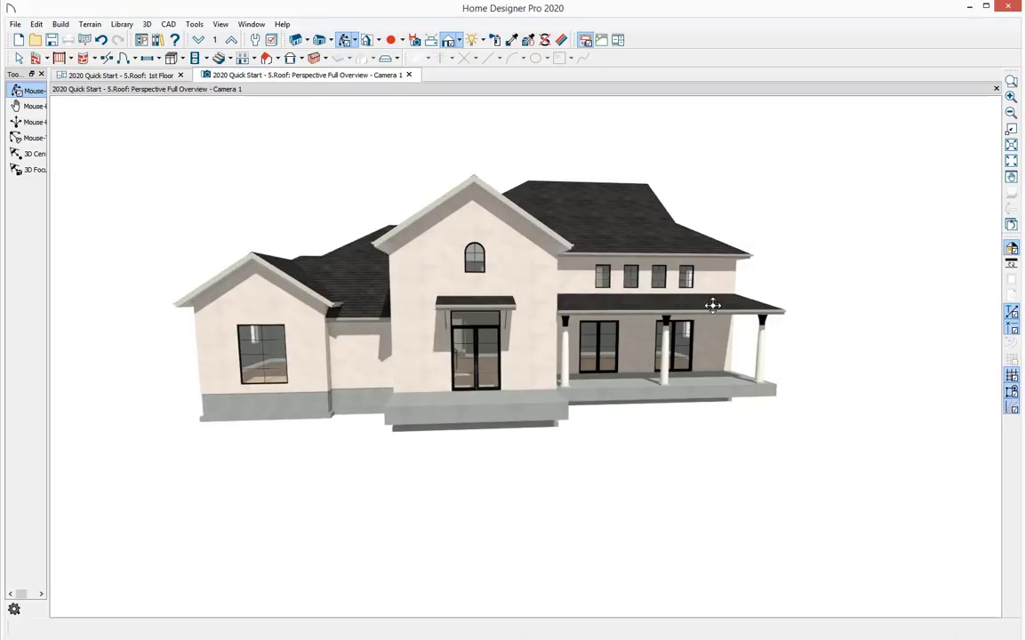
key("space")
left_click(760, 365)
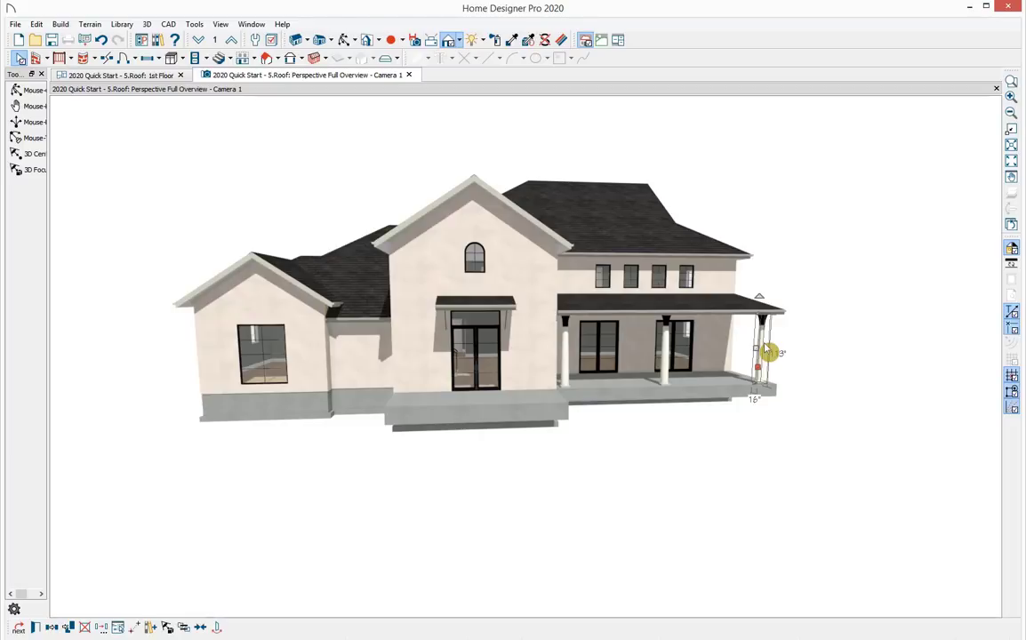
left_click(409, 75)
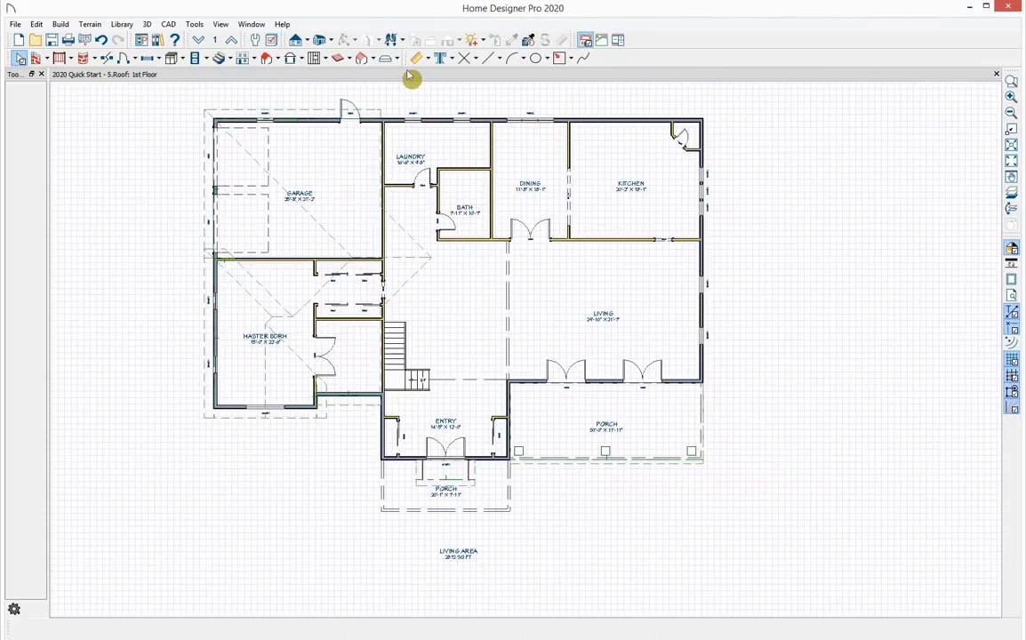
Step: Create a Full Camera view inside the kitchen, aimed at the corner pantry door
left_click(331, 41)
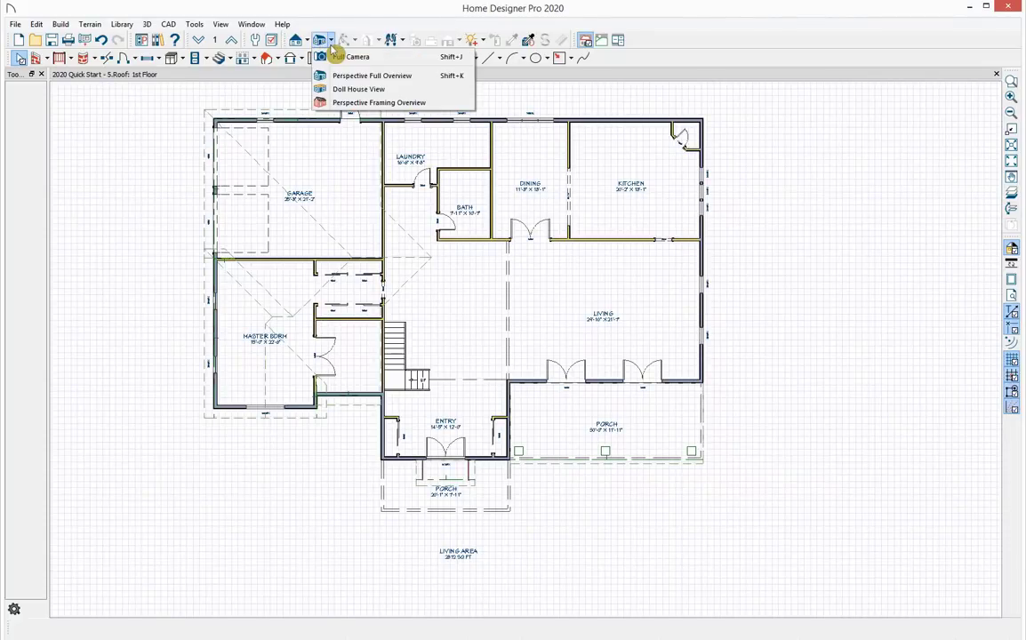
left_click(336, 63)
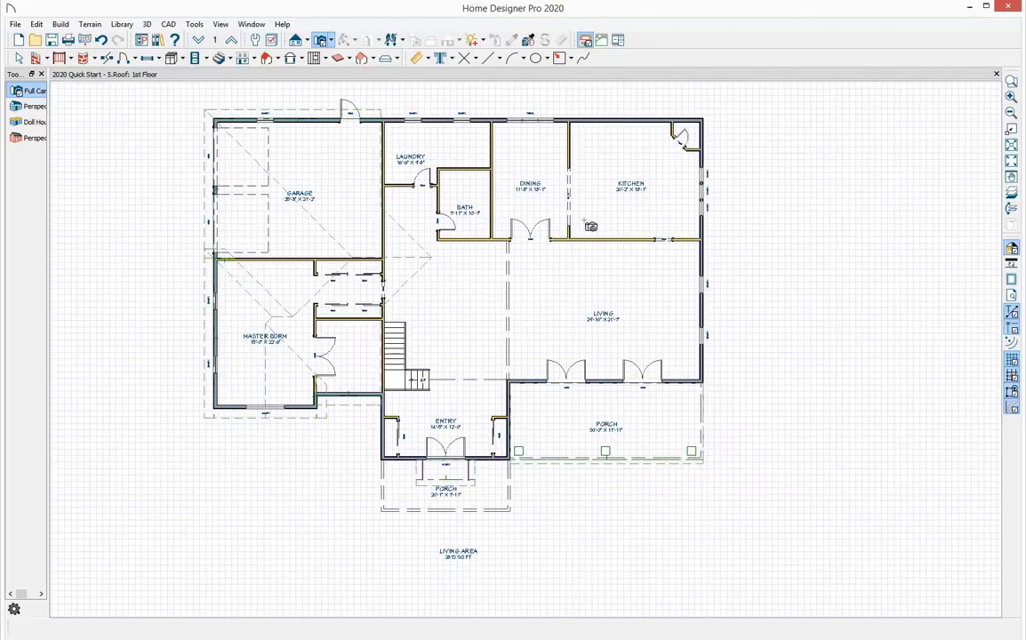
left_click_drag(588, 218, 644, 183)
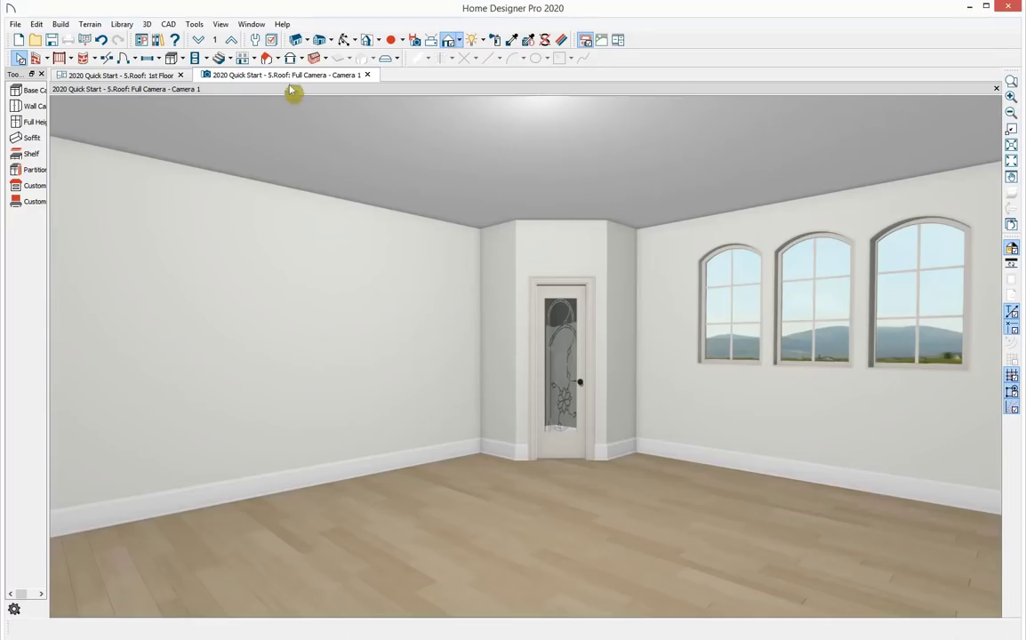
Step: Arrange the camera view beside the first-floor plan and frame the kitchen in the plan
left_click_drag(291, 78, 516, 123)
scroll(314, 141, "up", 5)
scroll(310, 293, "down", 3)
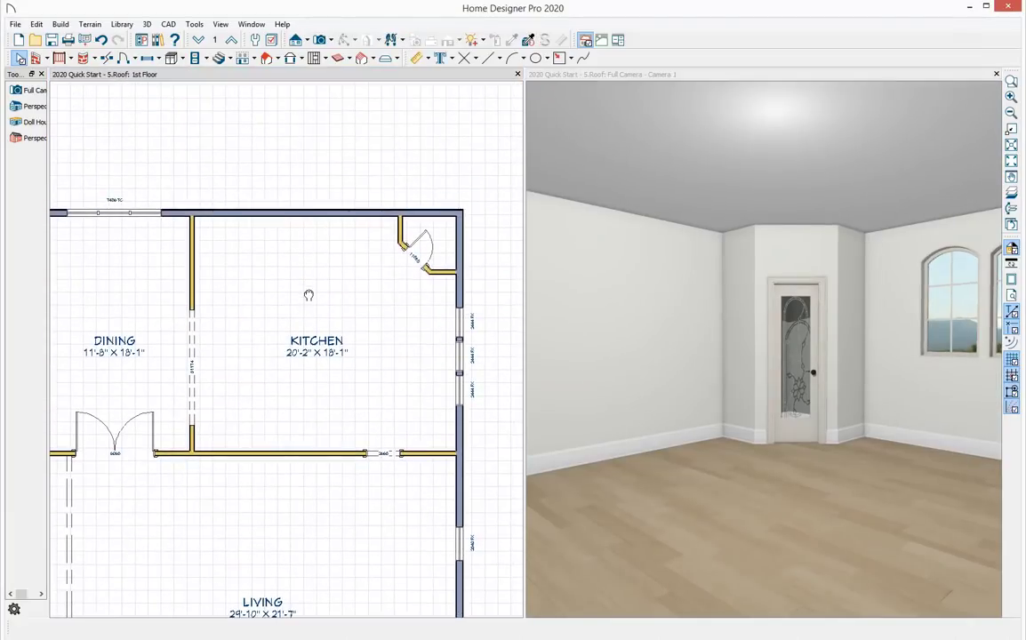
scroll(310, 299, "up", 4)
middle_click_drag(309, 299, 259, 287)
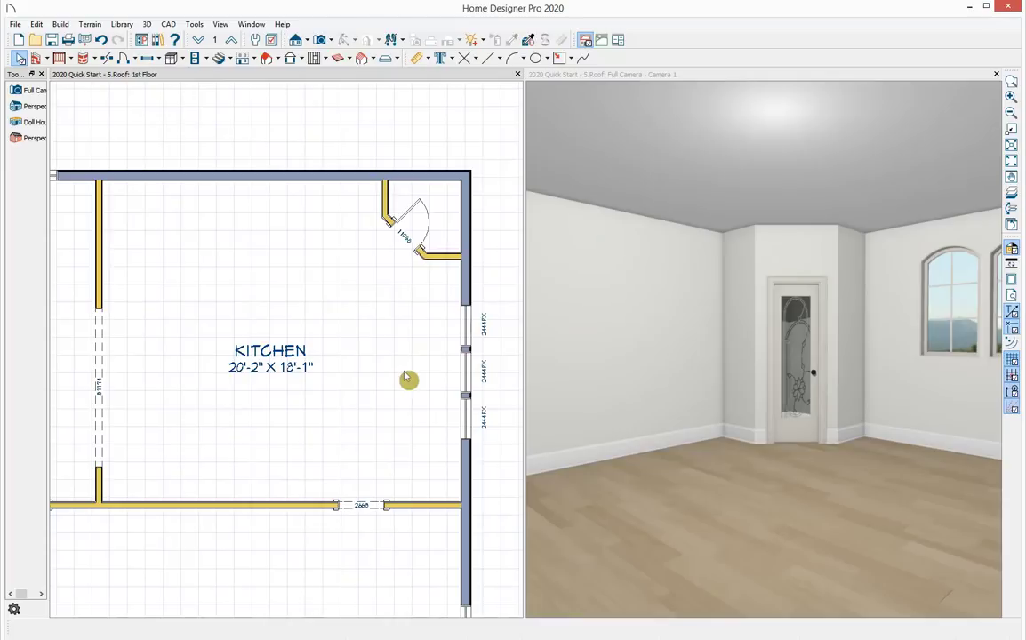
Step: Place a base cabinet against the kitchen's upper exterior wall, right beside the corner pantry
left_click(182, 60)
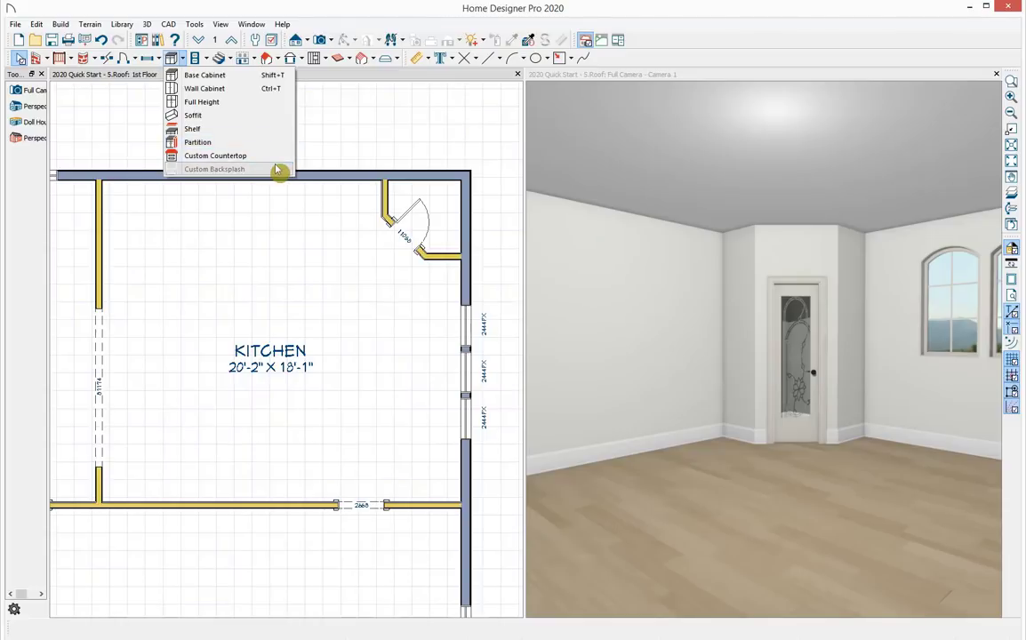
left_click(206, 76)
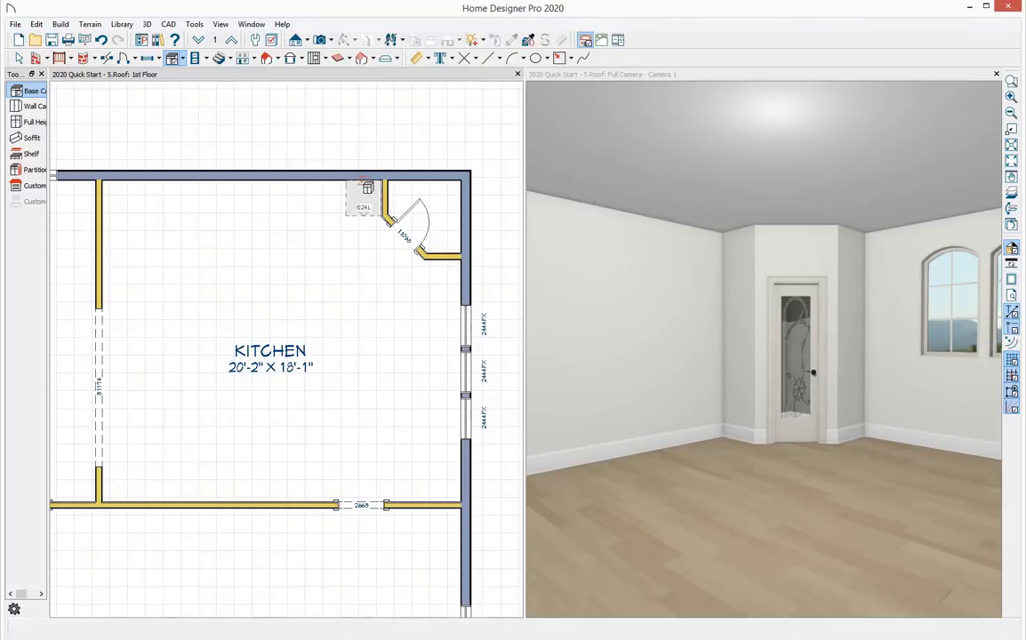
left_click(366, 189)
Step: Widen the new base cabinet to 36" by stretching its side away from the pantry in the camera view
scroll(738, 449, "up", 2)
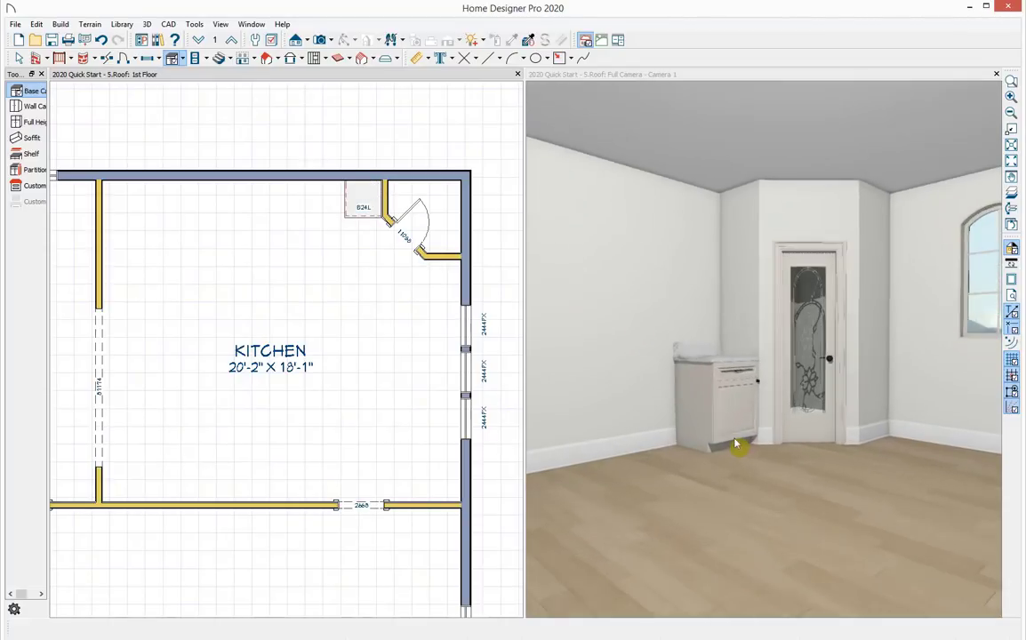
scroll(736, 444, "up", 2)
left_click(713, 411)
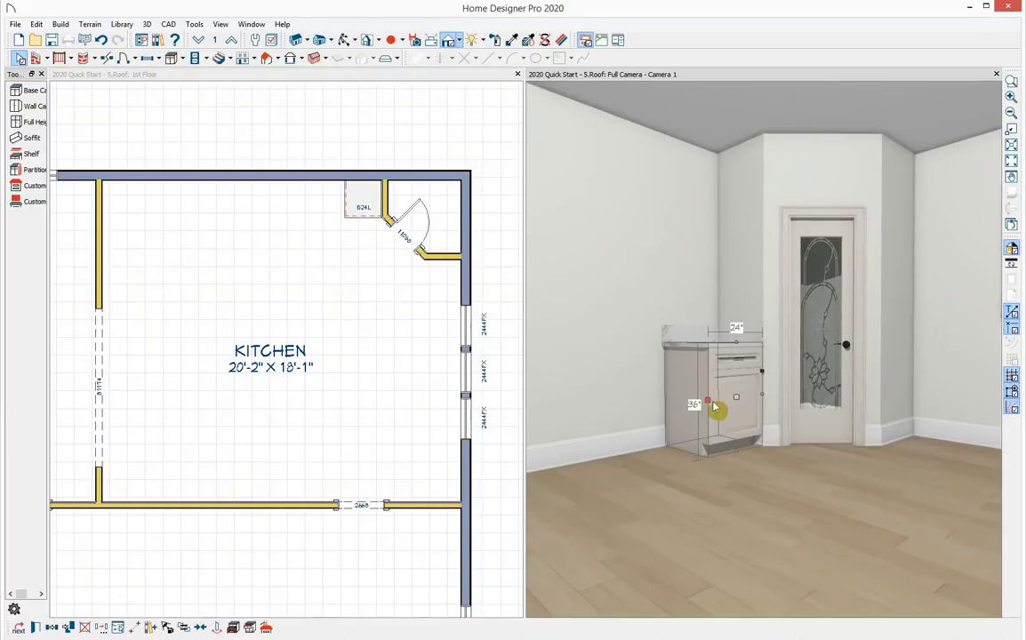
left_click_drag(713, 407, 678, 416)
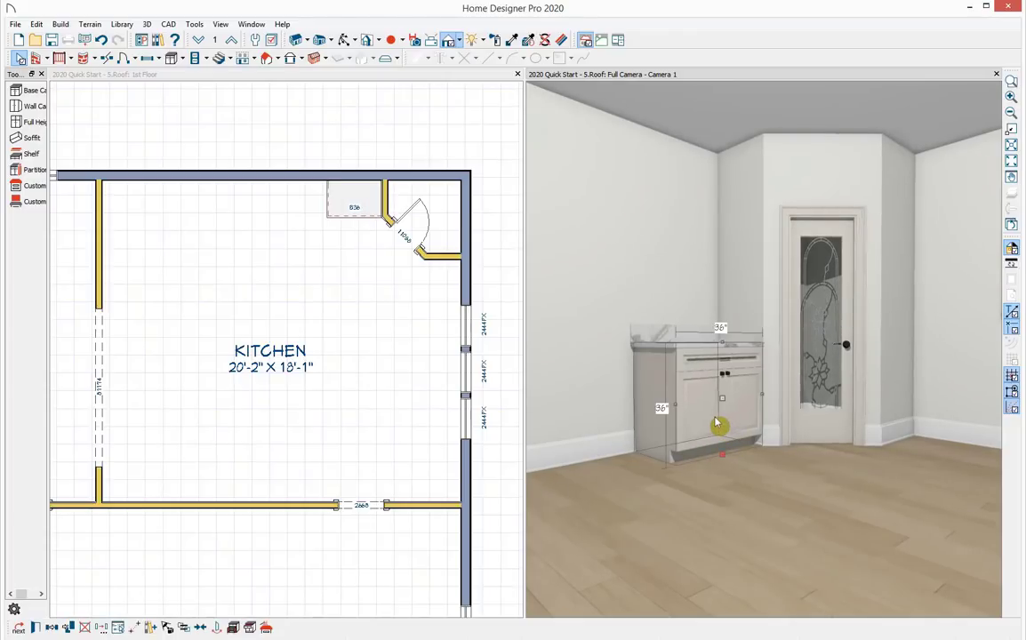
Step: Remove the 36" base cabinet's backsplash by setting its backsplash height to 0"
double_click(716, 424)
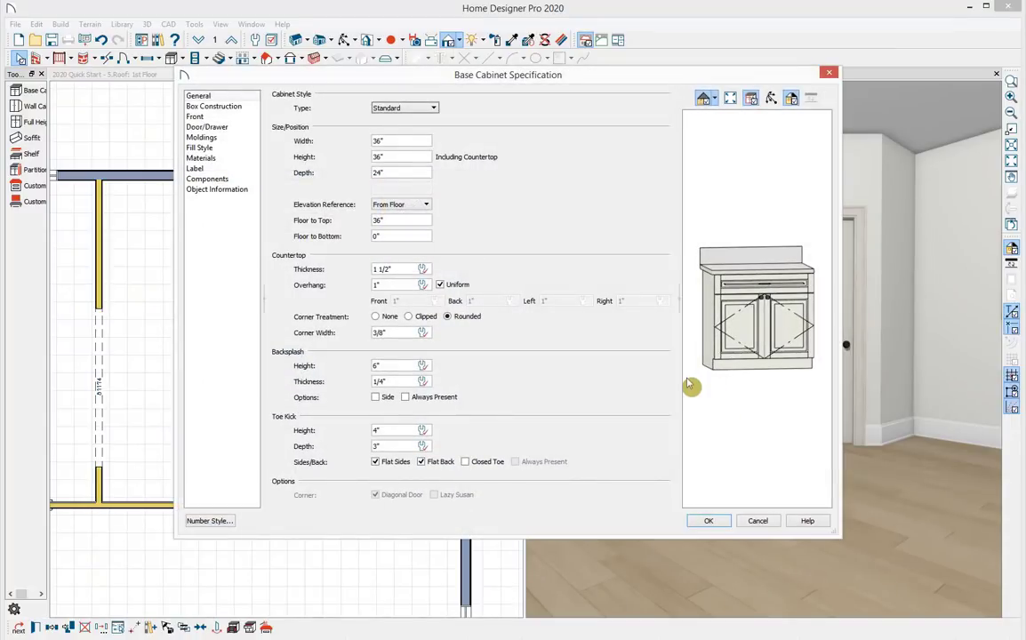
left_click(199, 95)
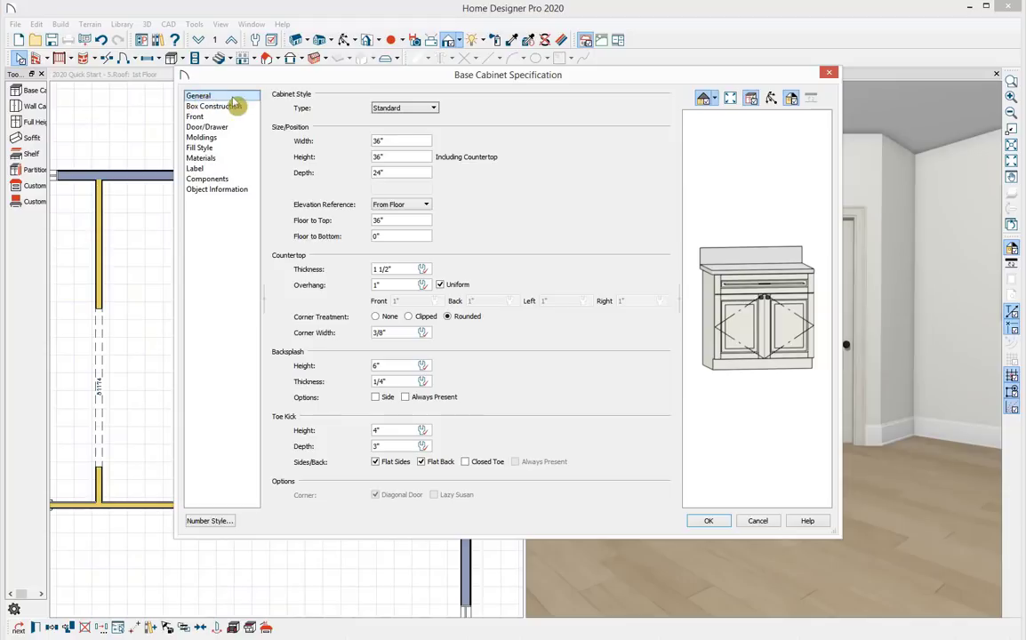
left_click(411, 110)
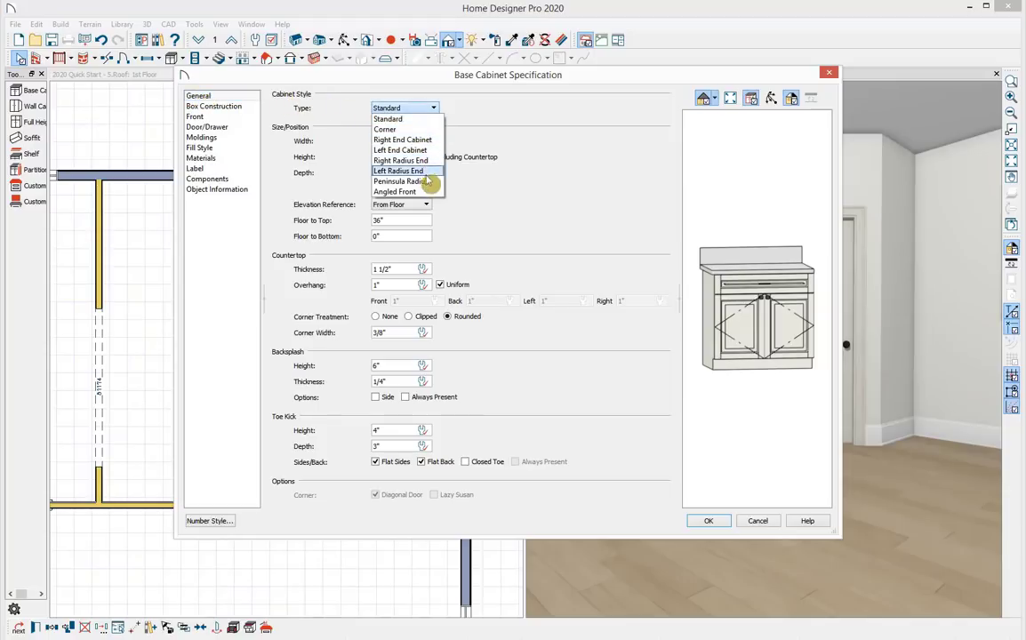
left_click(410, 109)
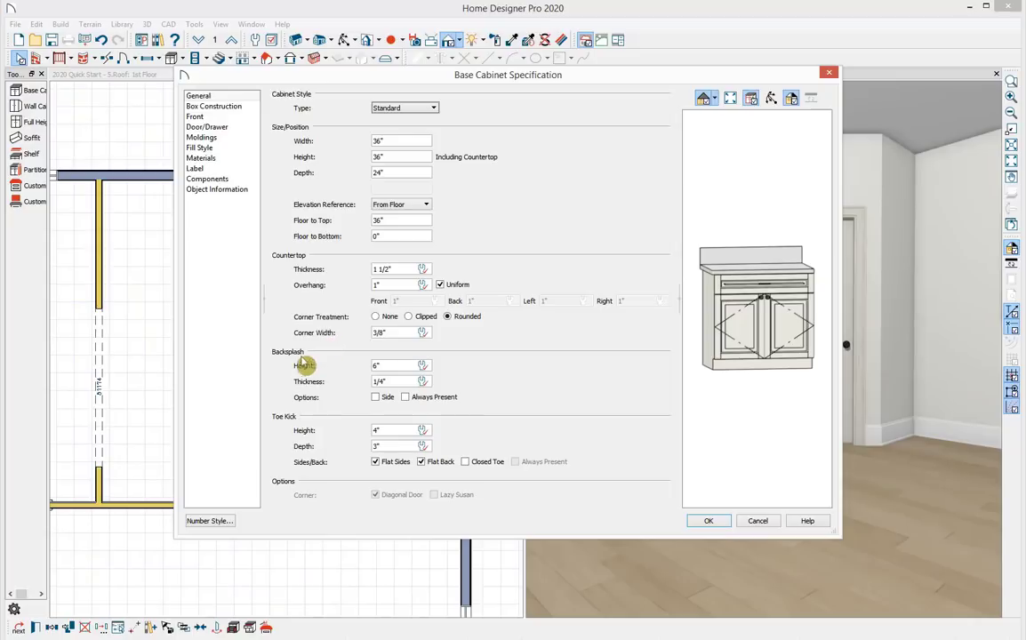
left_click_drag(404, 368, 362, 367)
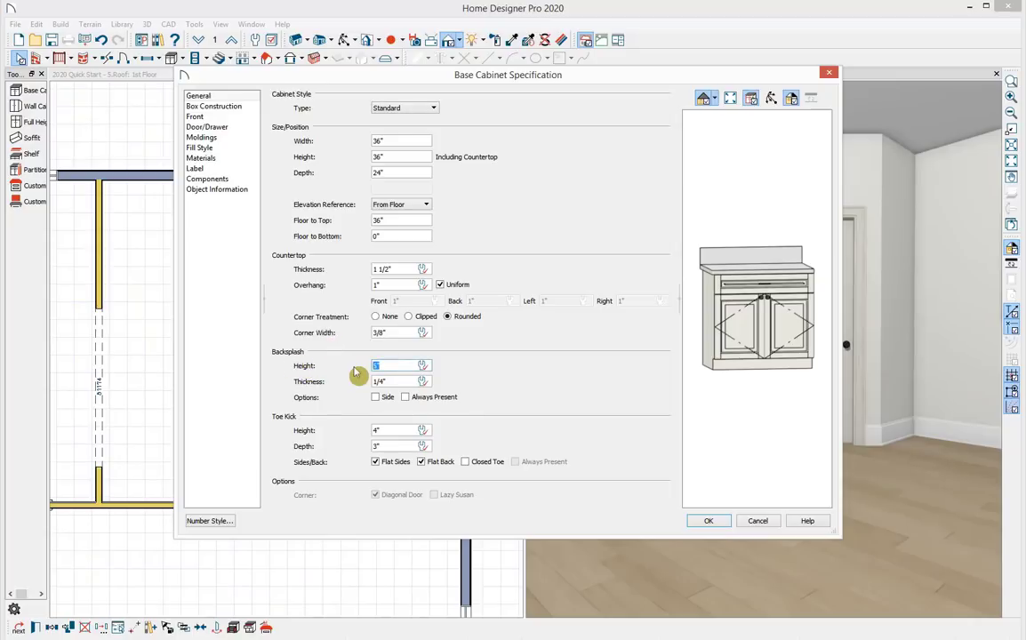
type("0")
key("Tab")
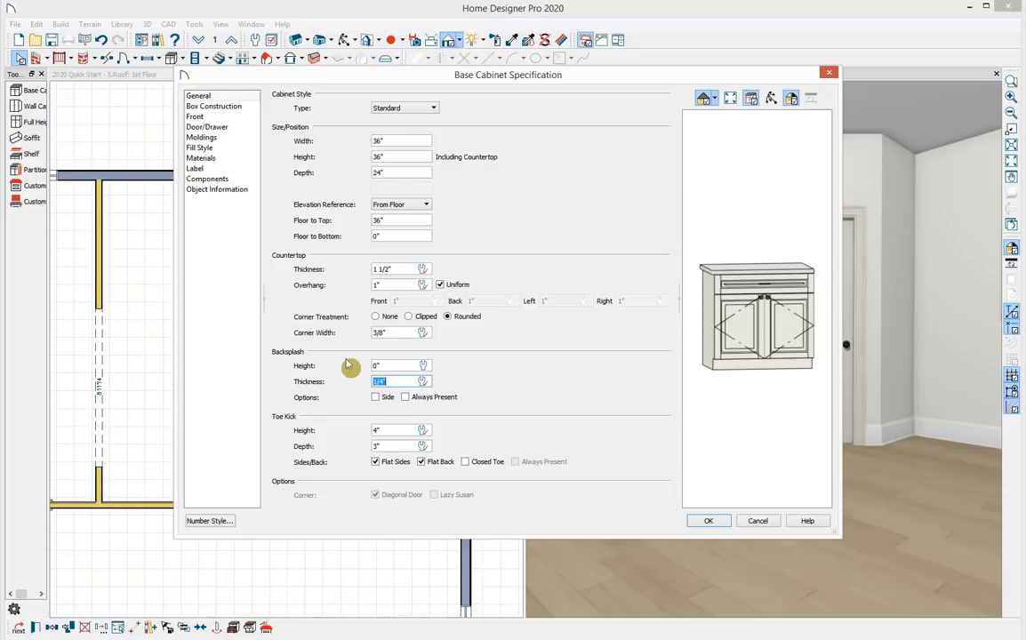
left_click(722, 515)
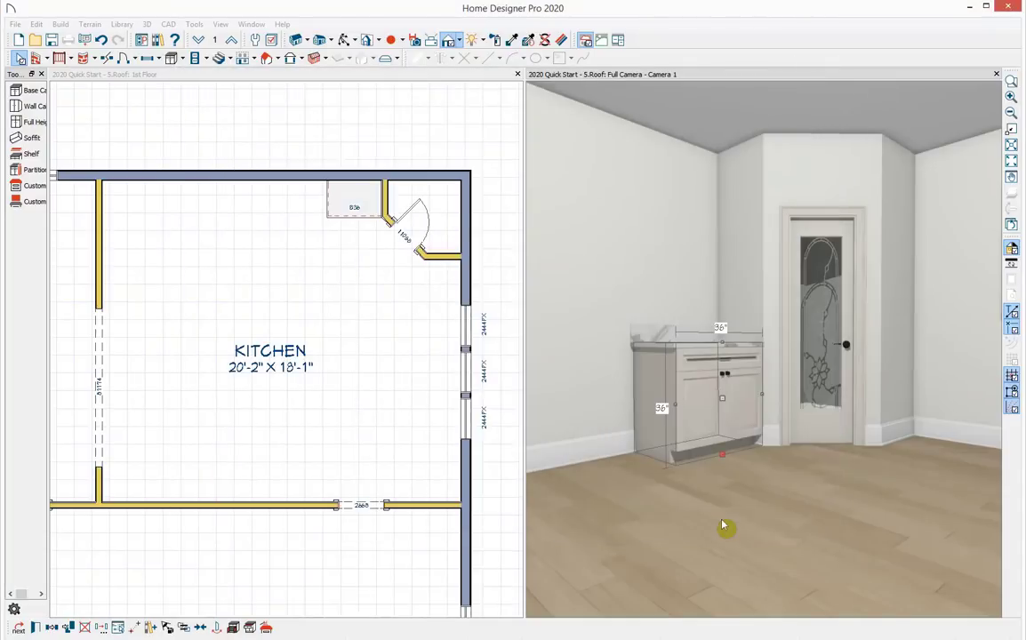
Step: Place a second base cabinet on the same wall, a short gap away from the 36" cabinet
left_click(172, 58)
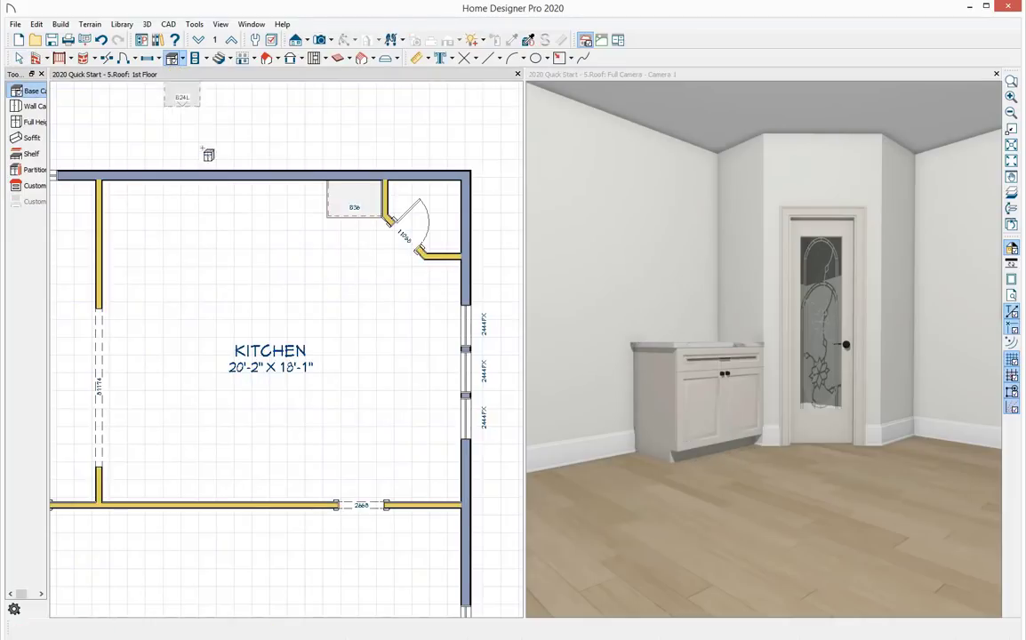
left_click(296, 206)
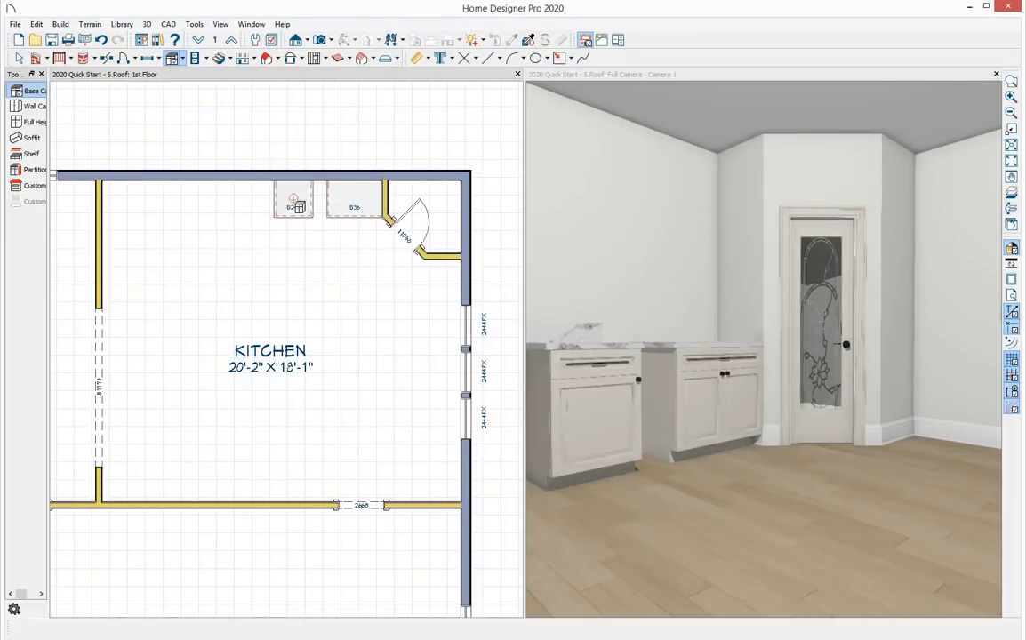
key("space")
Step: Set the second base cabinet's width to 15" and its backsplash height to 0"
left_click(299, 199)
double_click(299, 199)
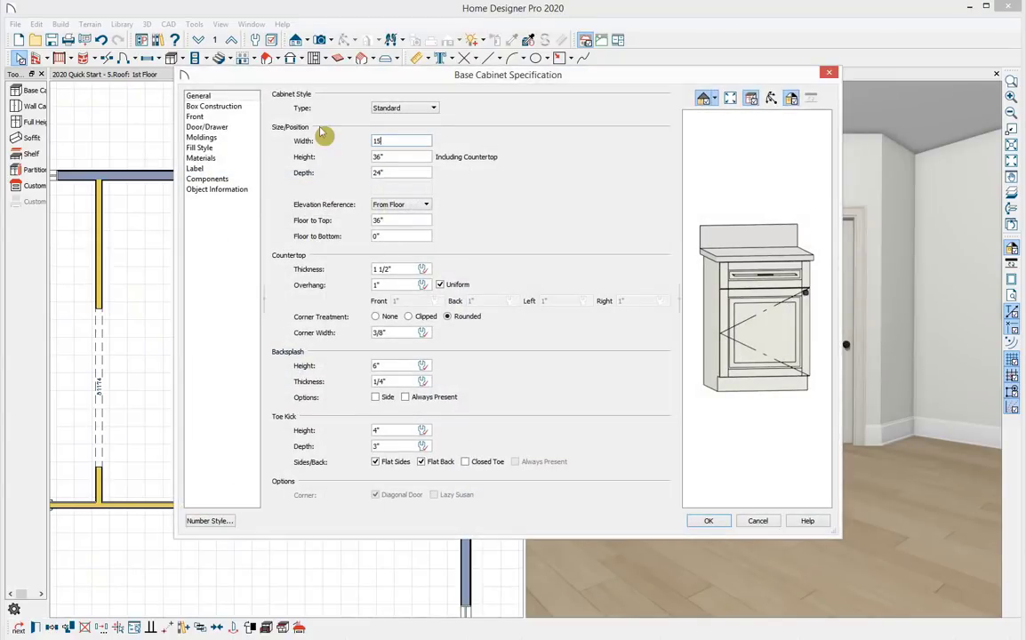
key("Tab")
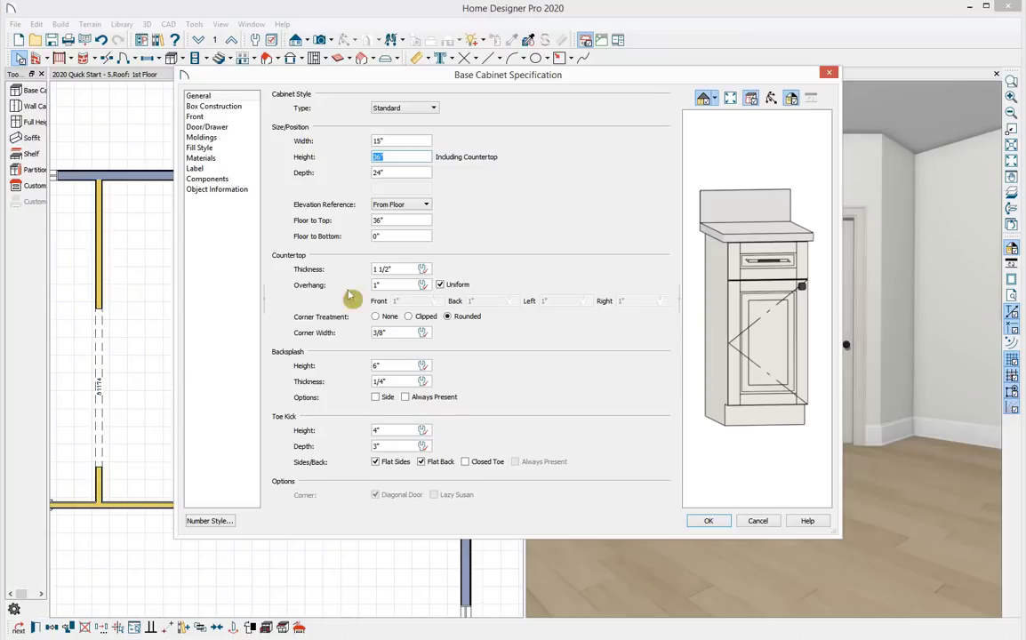
left_click(377, 366)
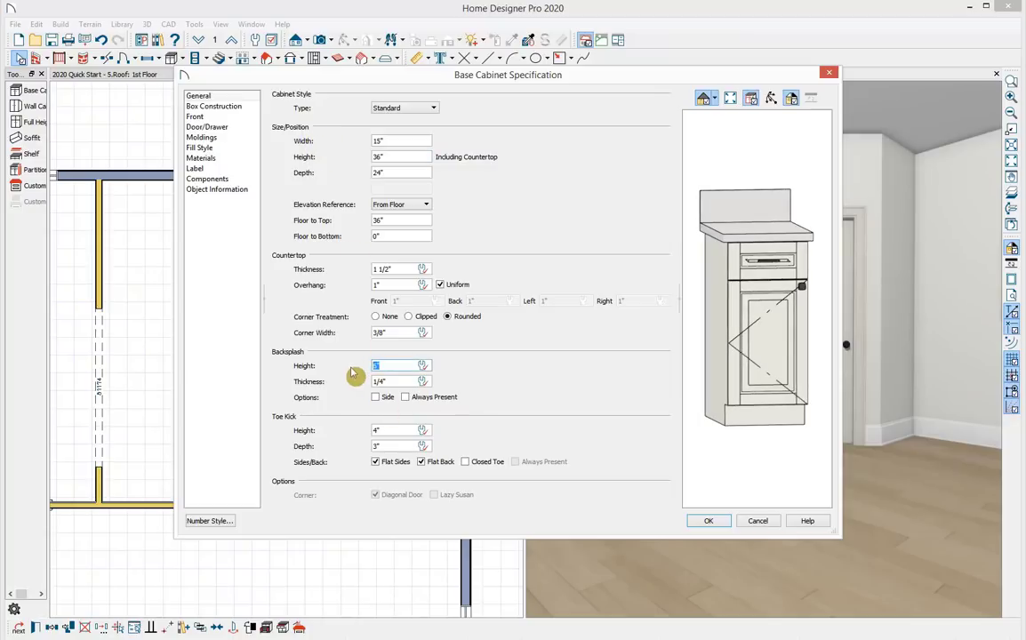
type("0")
key("Tab")
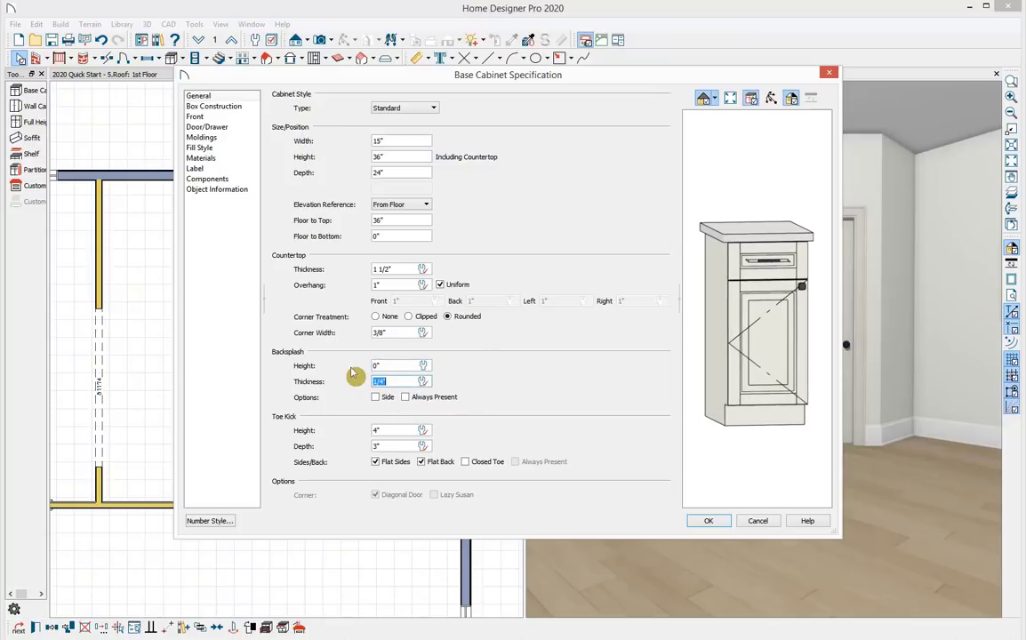
Step: Change the 15" cabinet's door to Door - Auto Right, review its box construction options and apply the specification
left_click(782, 320)
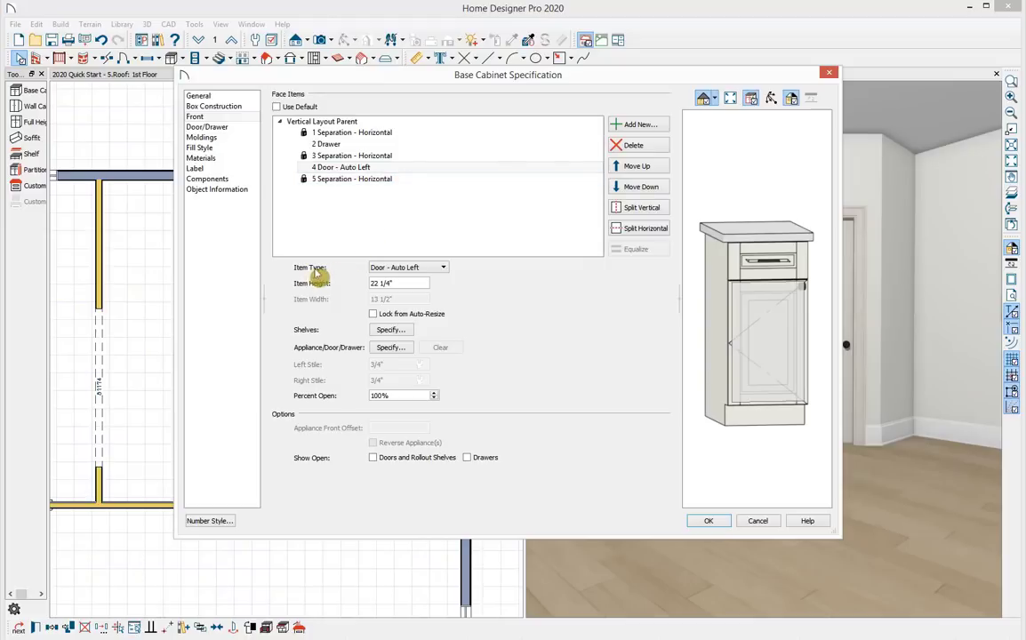
left_click(398, 270)
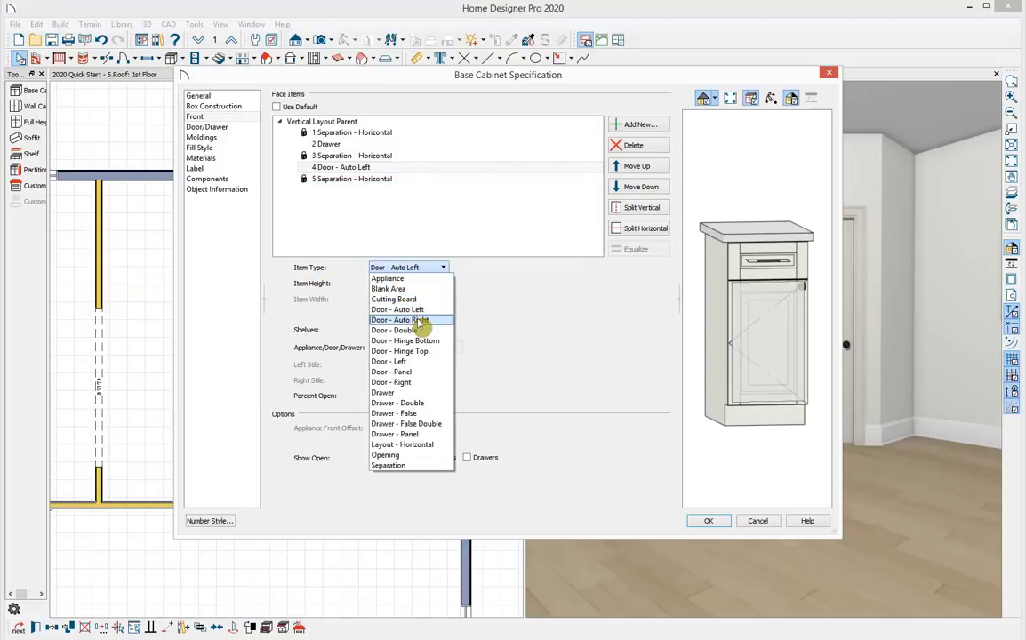
left_click(450, 330)
key("Down")
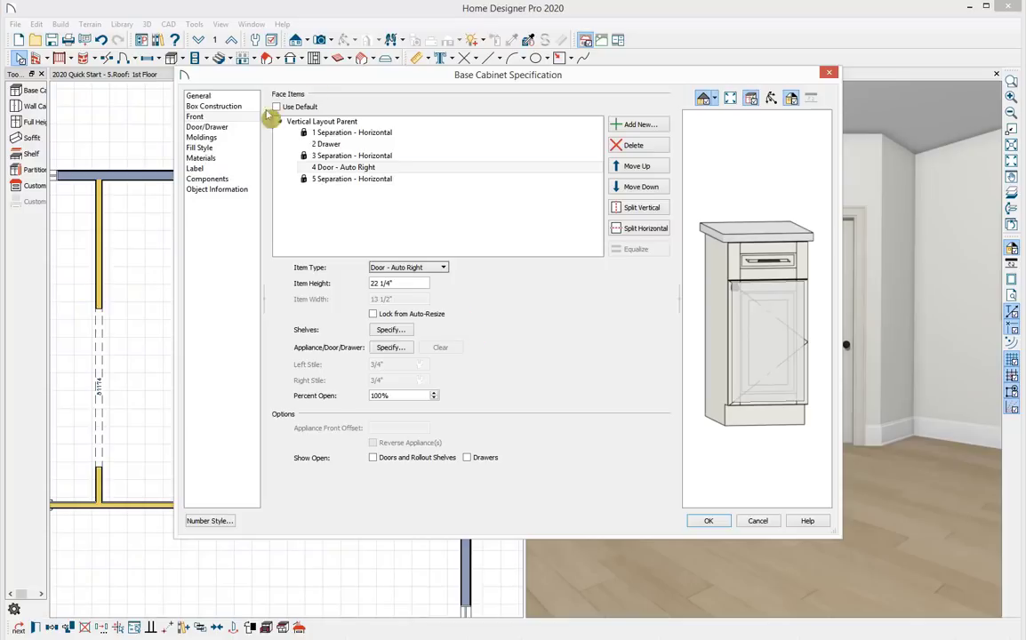
left_click(213, 106)
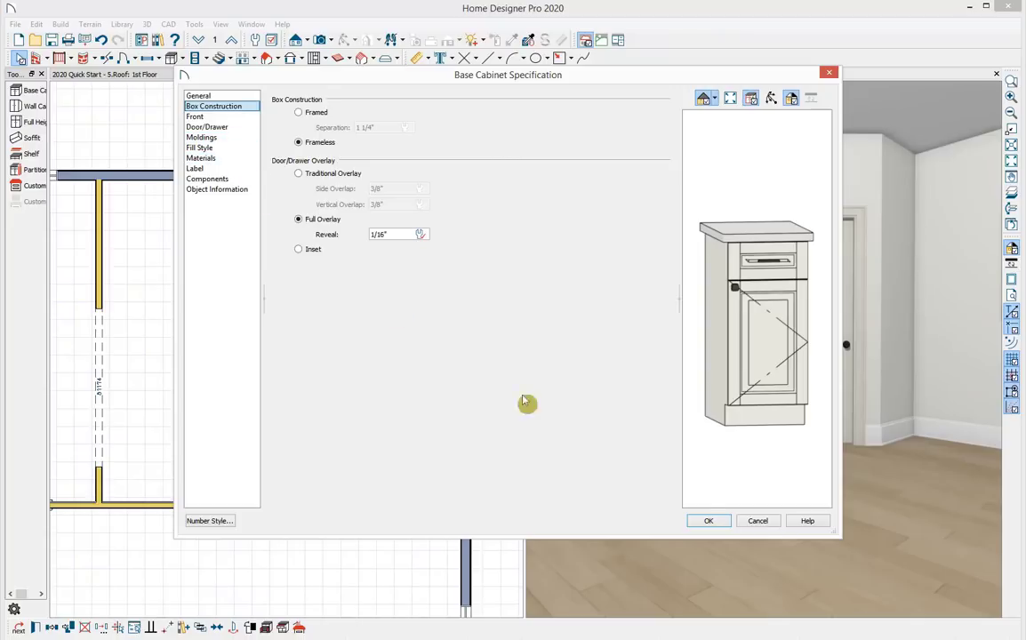
left_click(708, 520)
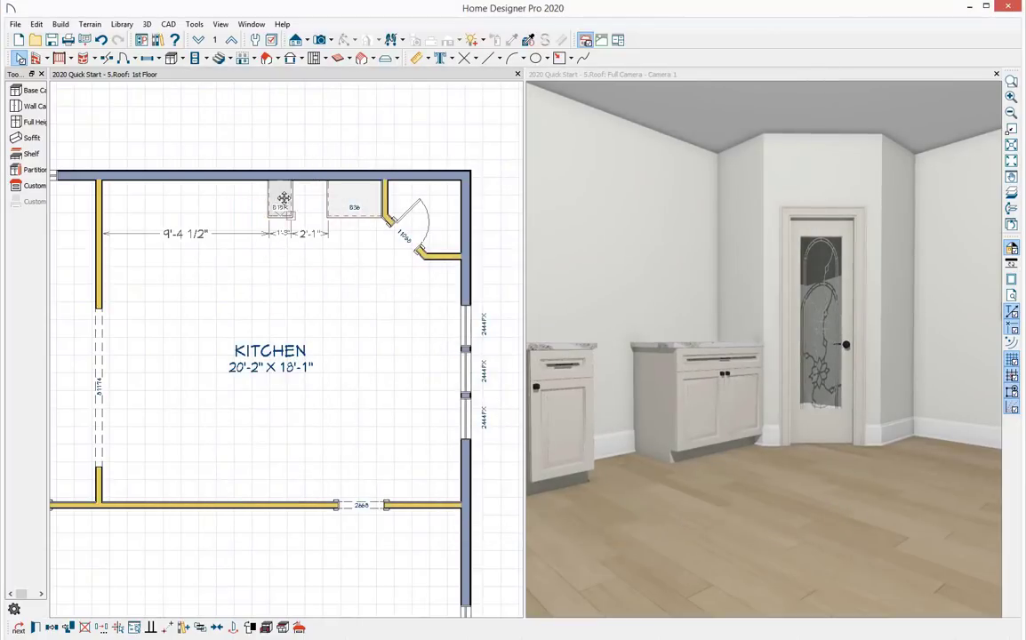
Step: Move the 15" base cabinet along the wall until it butts against the 36" cabinet
left_click_drag(278, 198, 319, 197)
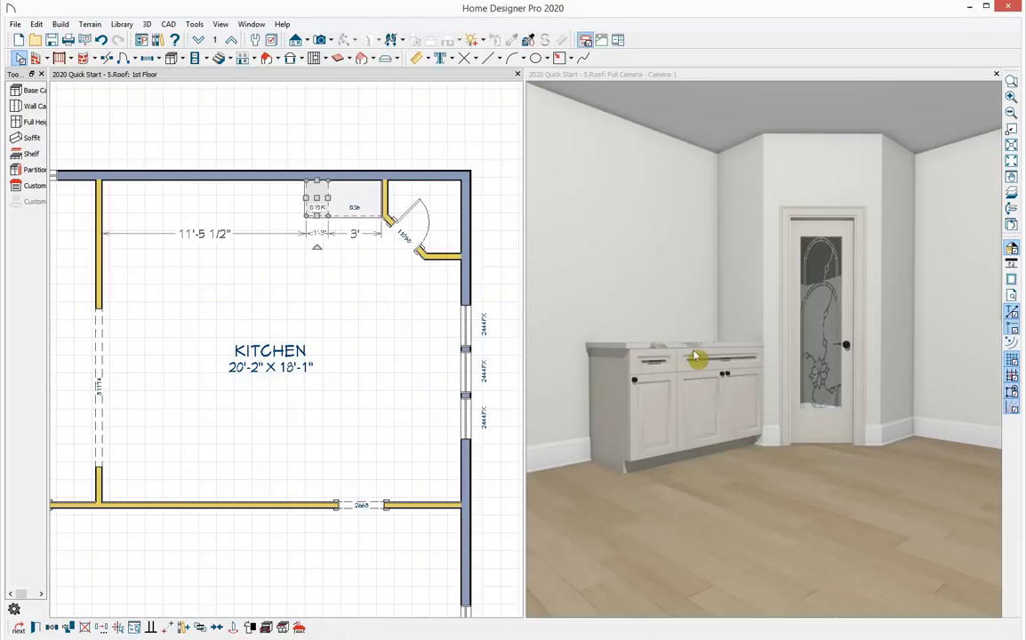
left_click(322, 209)
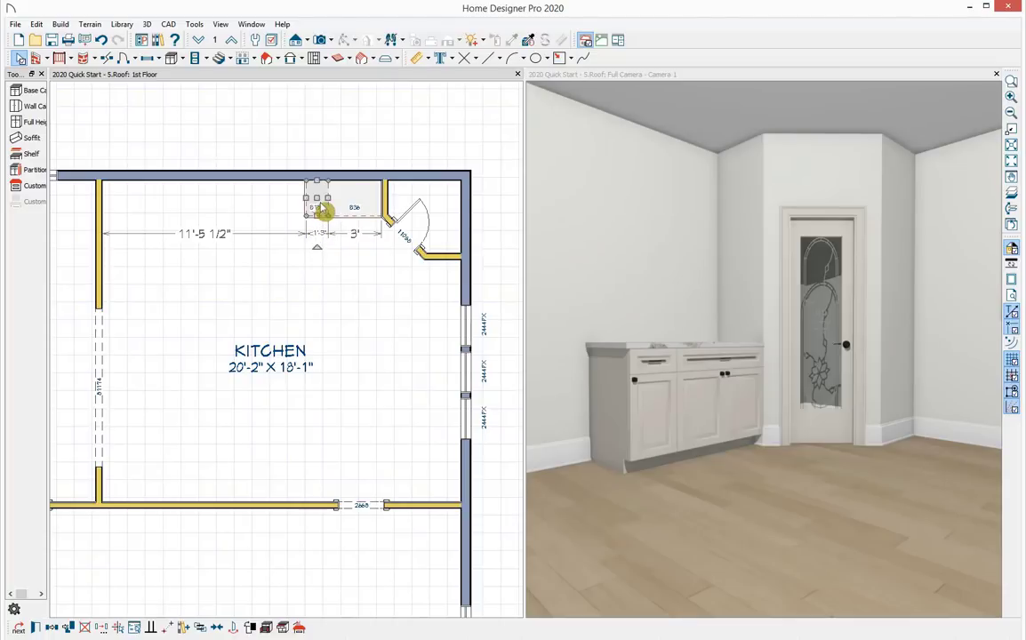
Step: Try grouping the two adjacent base cabinets into an architectural block
left_click_drag(321, 210, 364, 207)
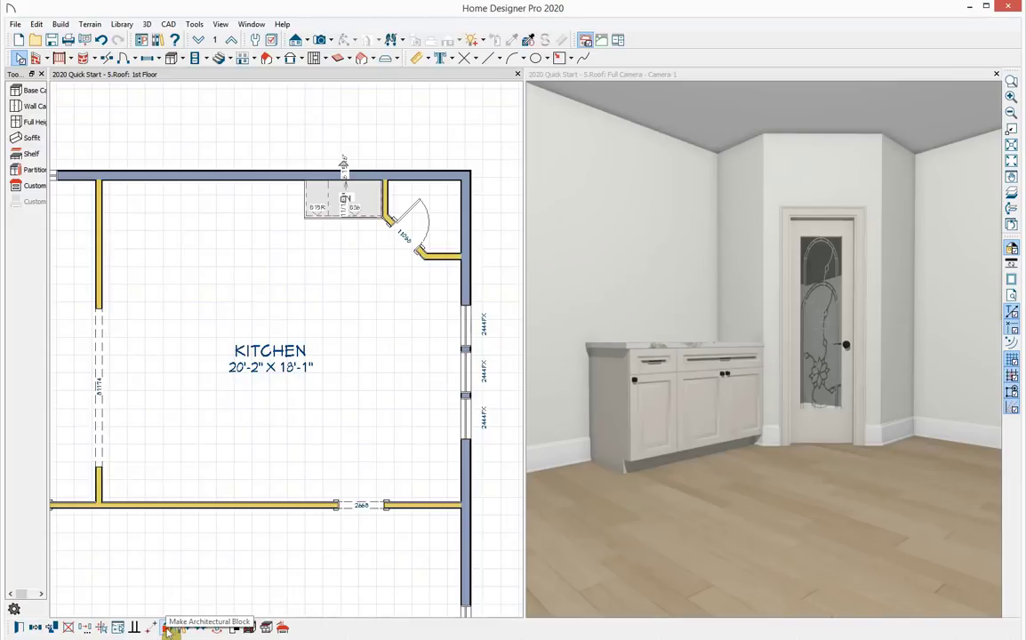
left_click(168, 627)
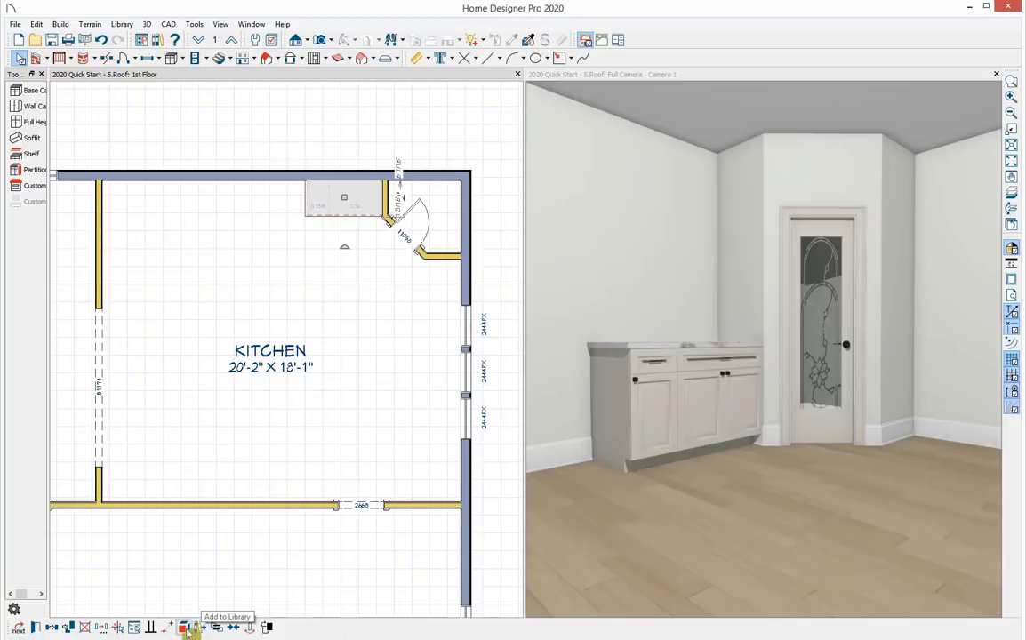
left_click(189, 629)
left_click(226, 214)
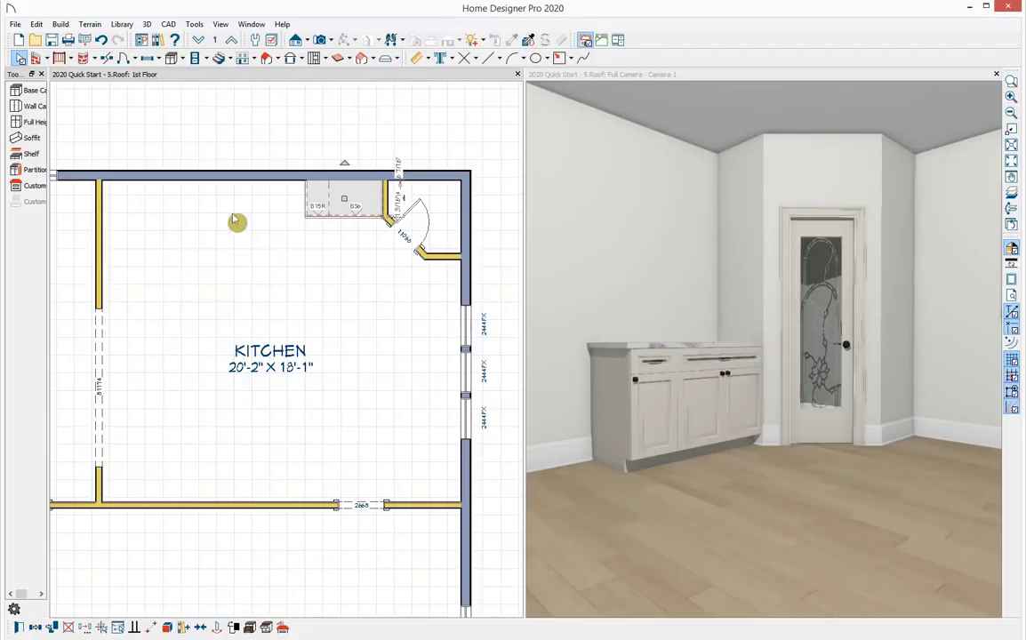
Step: Place the Kitchen Cabinets block from the Quick Start Webinar -2020 folder of the User Catalog outside the kitchen in the floor plan
left_click(165, 52)
left_click(845, 159)
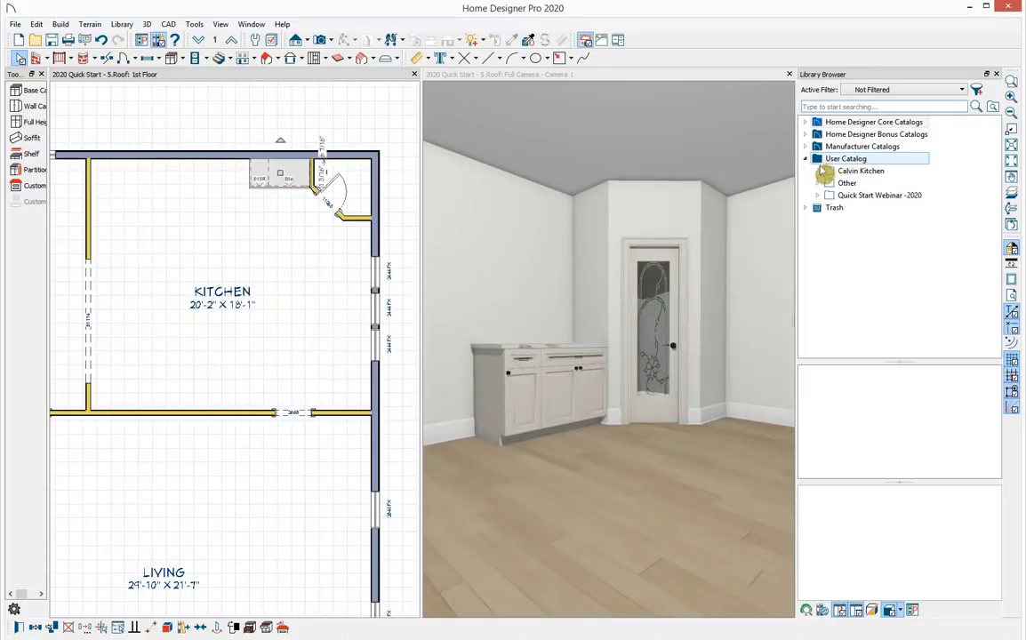
left_click(817, 196)
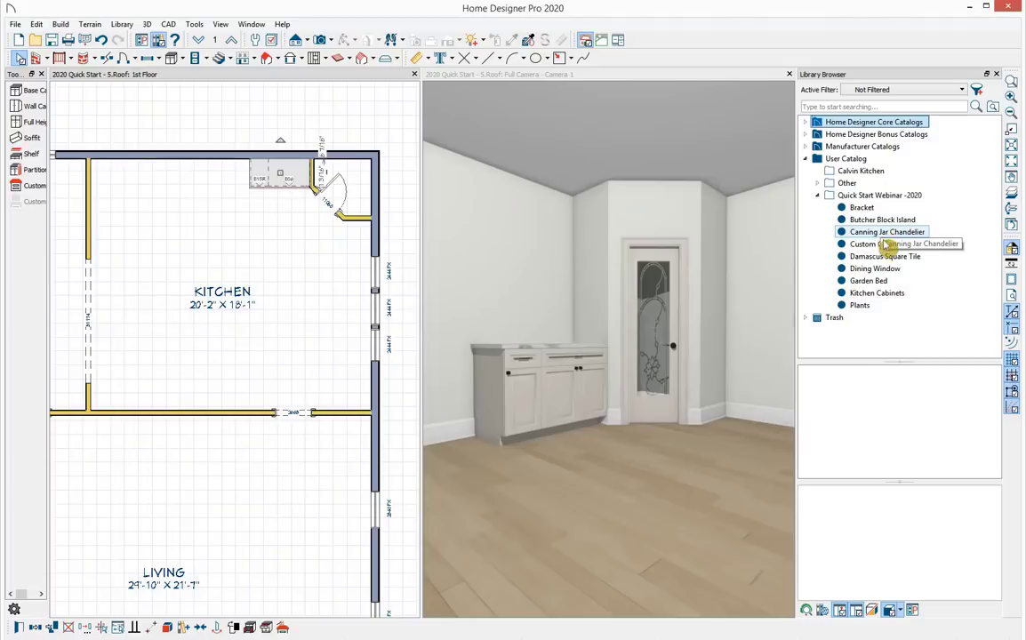
left_click(892, 294)
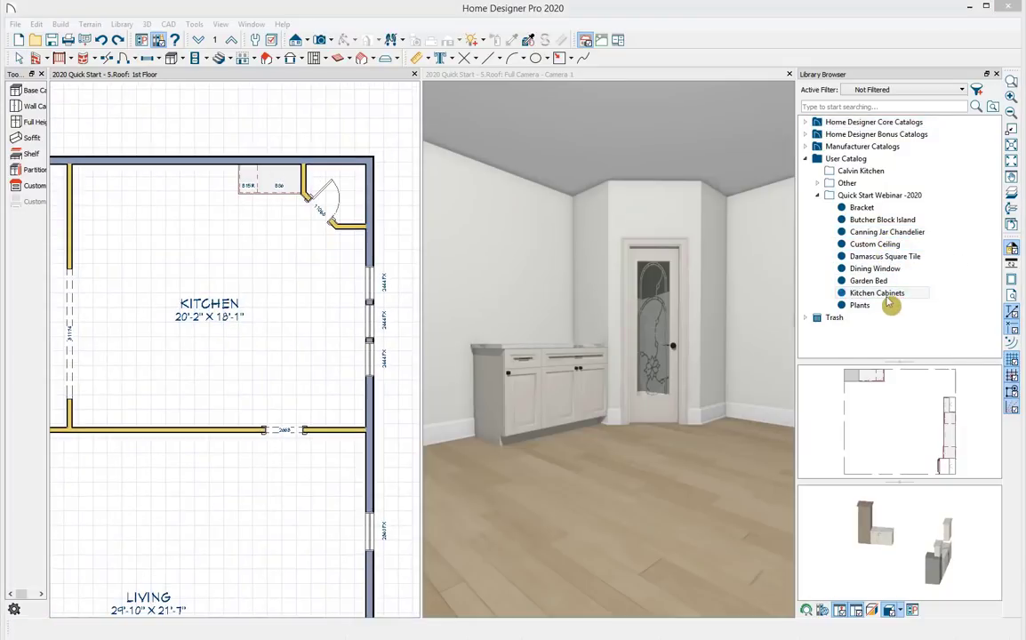
left_click(888, 294)
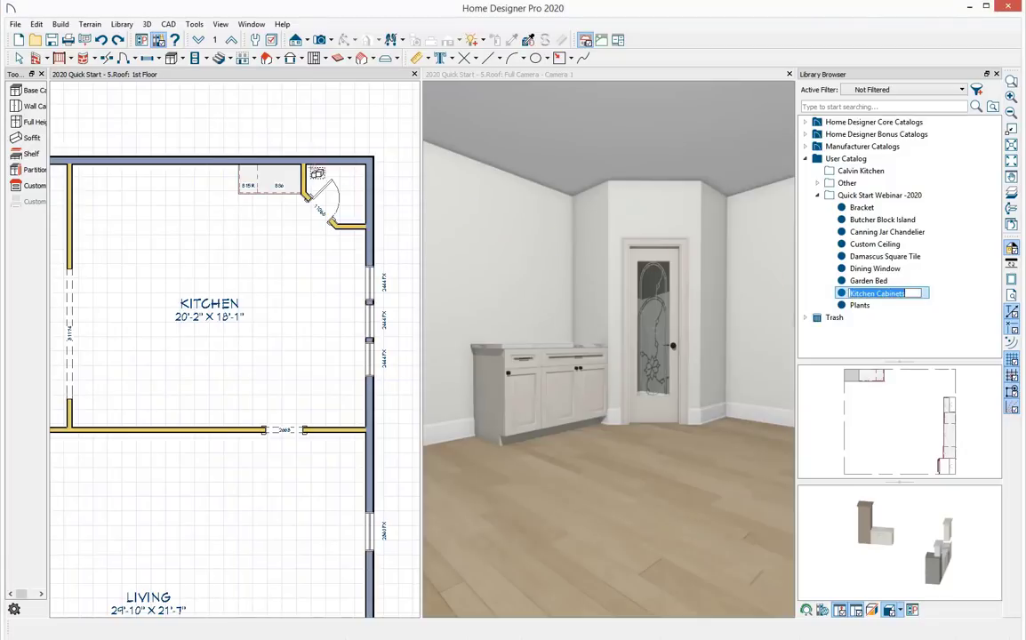
scroll(190, 322, "down", 2)
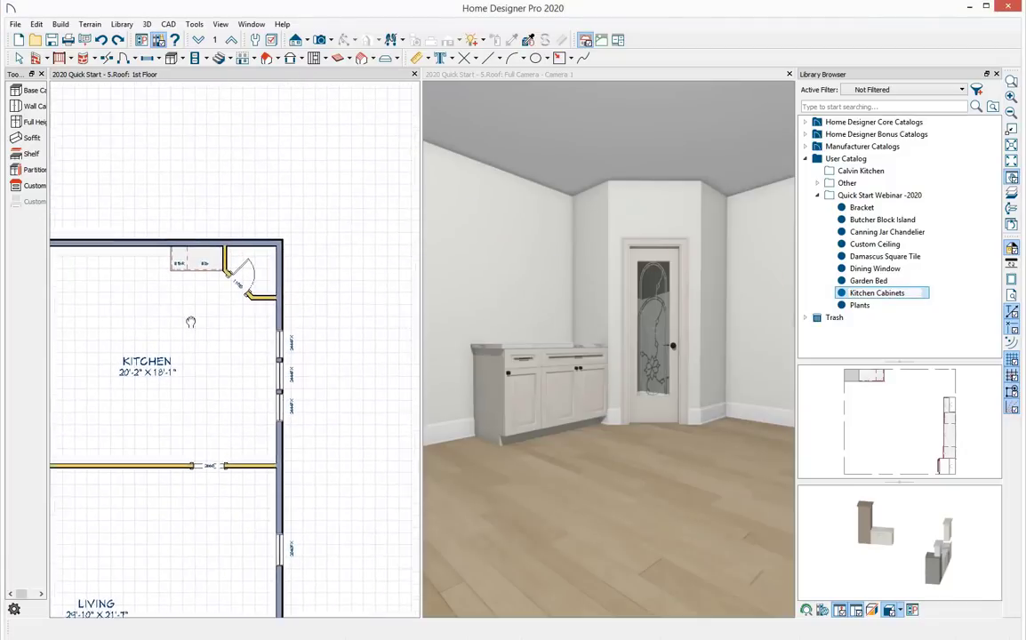
left_click(224, 160)
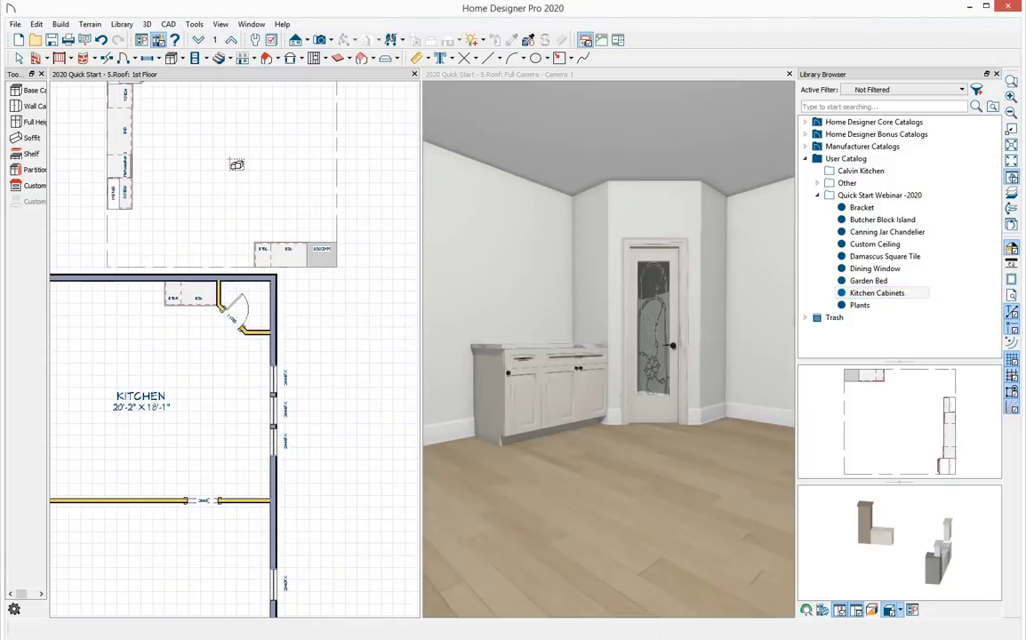
left_click(230, 164)
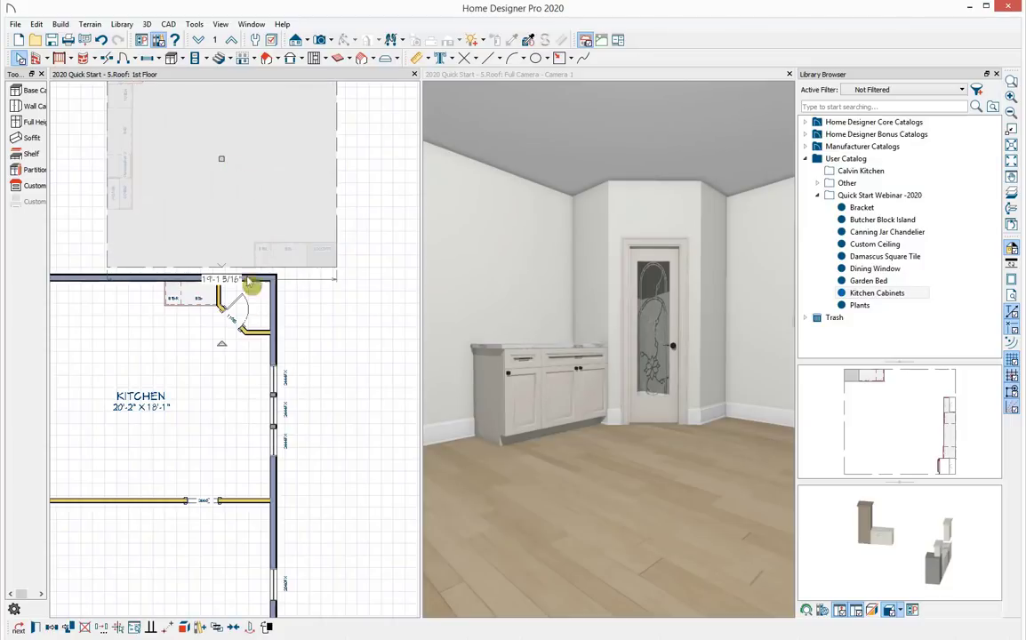
Step: Rotate the kitchen cabinet block to match the kitchen layout and move it into the room against the exterior walls
left_click_drag(219, 345, 173, 190)
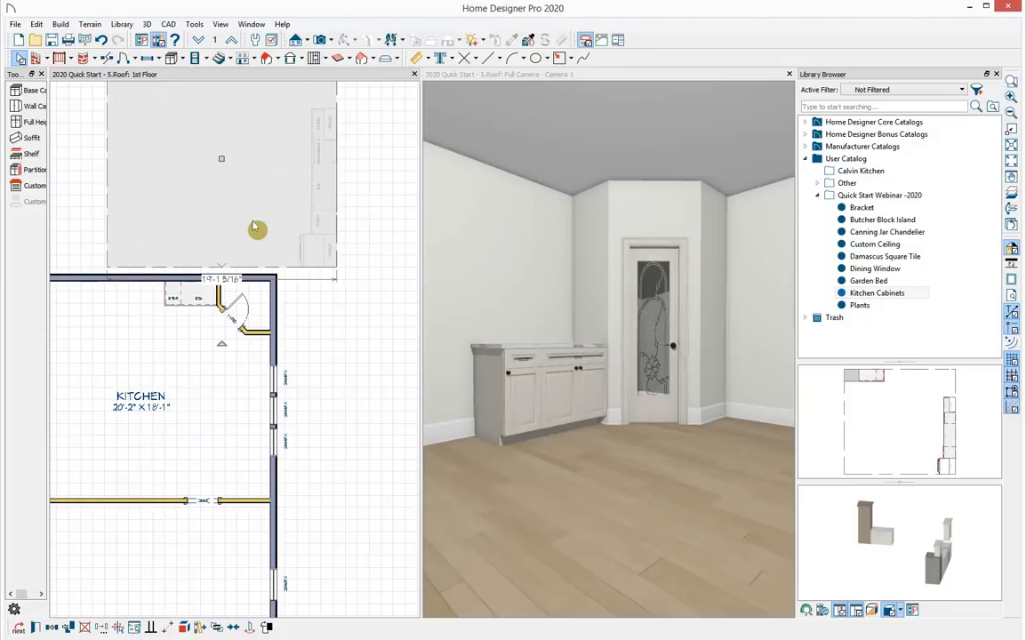
middle_click_drag(279, 213, 254, 221)
scroll(295, 254, "up", 1)
key("space")
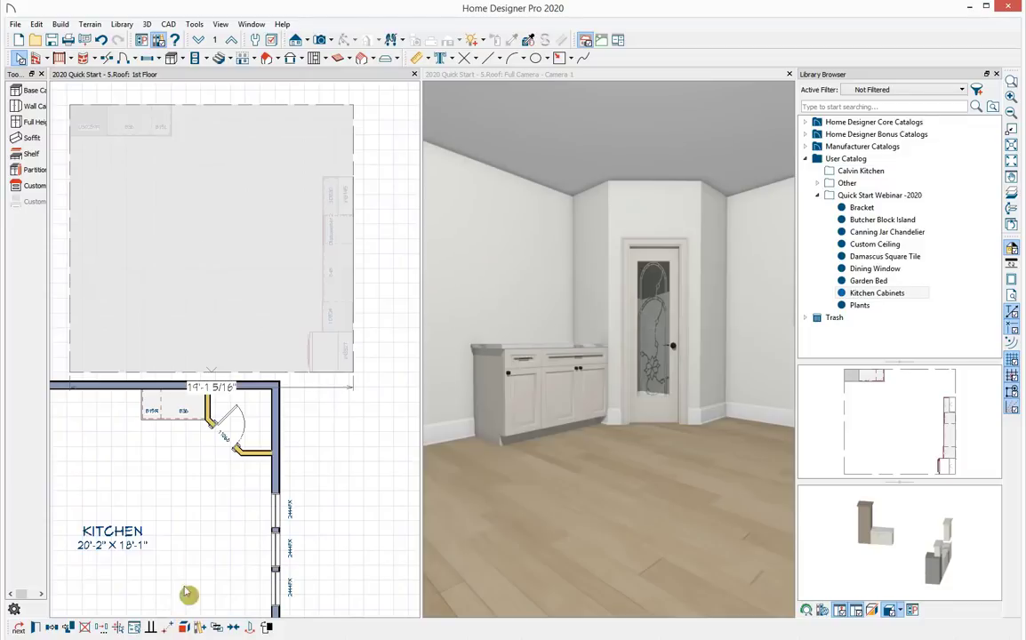
left_click(273, 400)
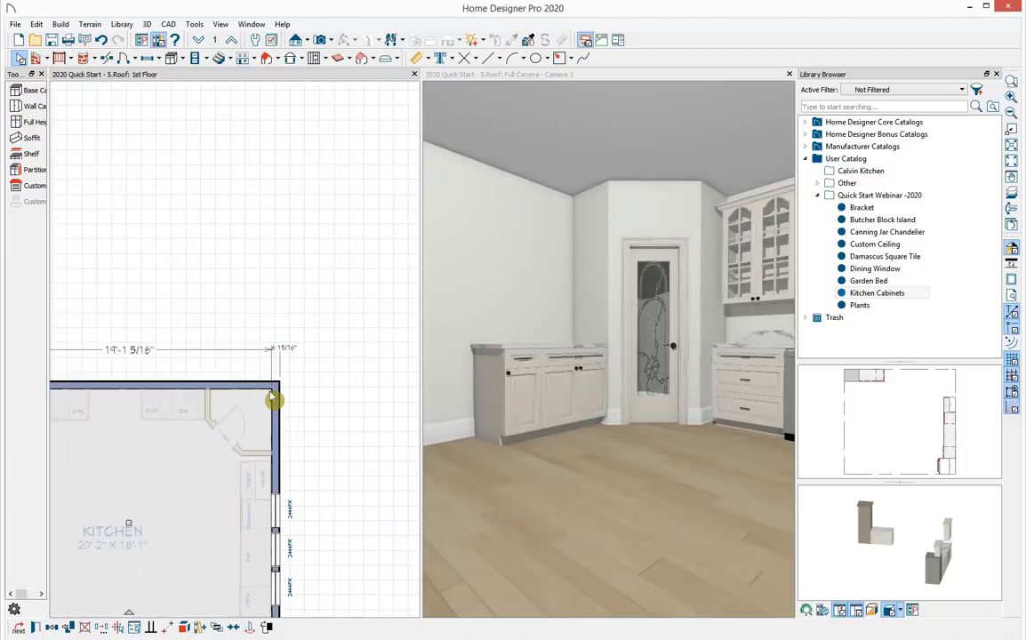
Step: Explode the kitchen cabinet architectural block into individual cabinets
scroll(339, 255, "down", 1)
key("Escape")
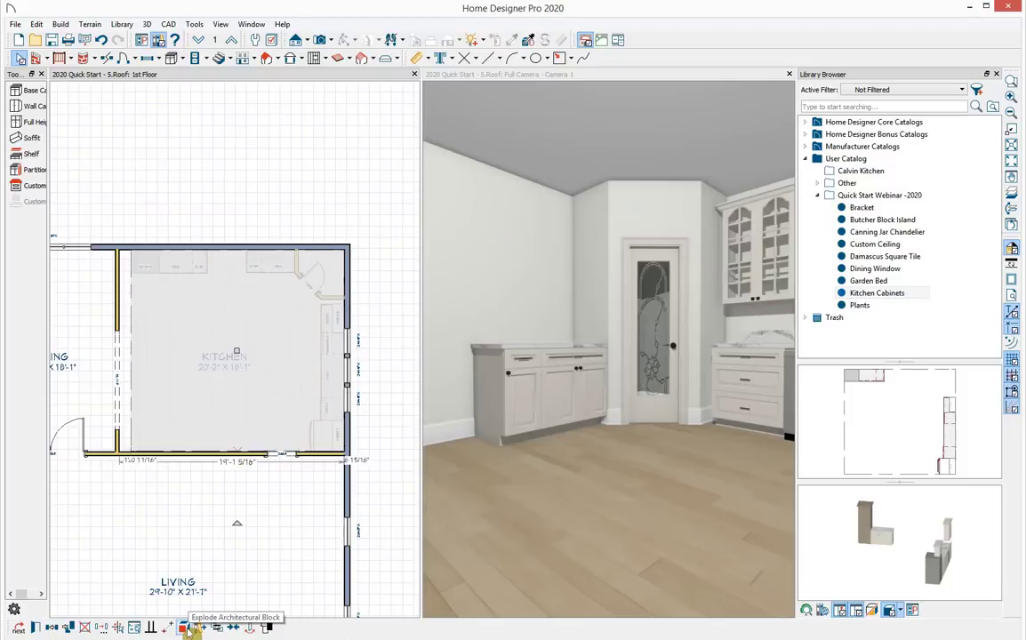
left_click(185, 628)
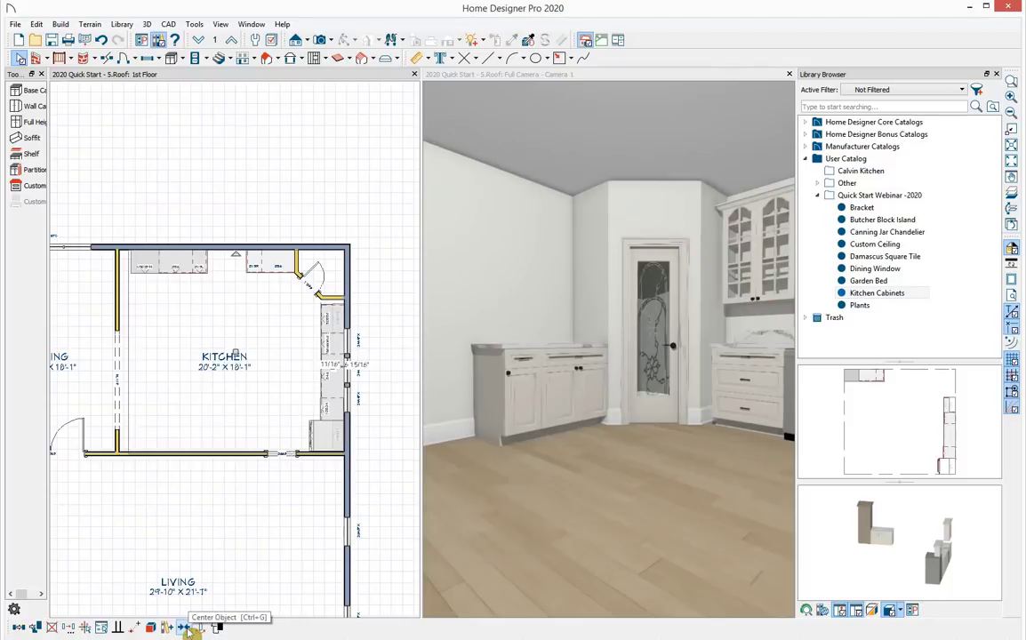
Step: Select the three arched kitchen windows in the camera view and center them on the double-door base cabinet below
left_click(744, 290)
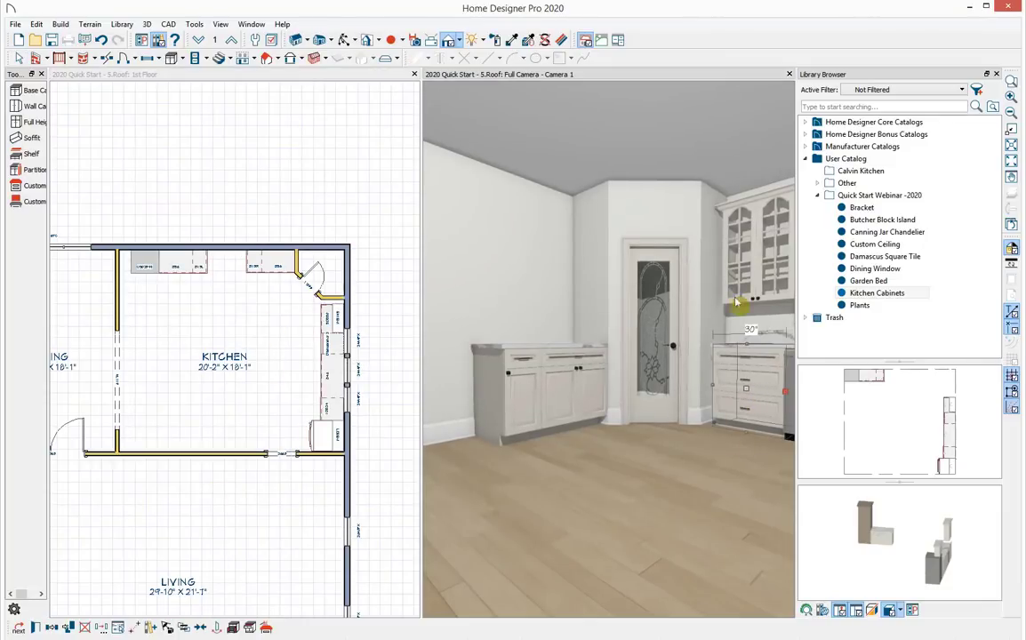
middle_click_drag(602, 416, 549, 396)
scroll(613, 405, "down", 3)
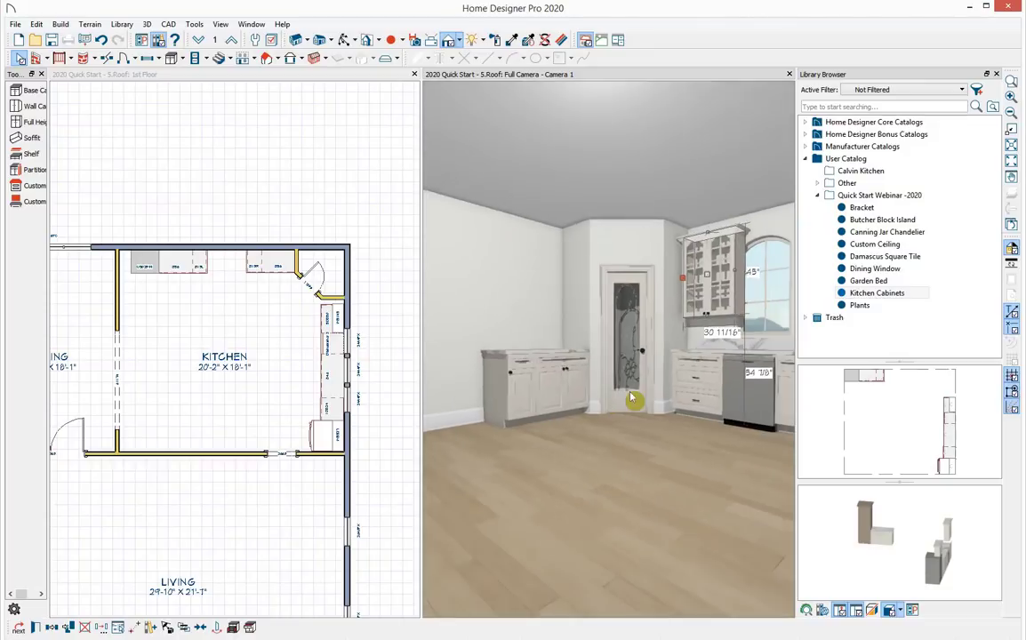
left_click(345, 41)
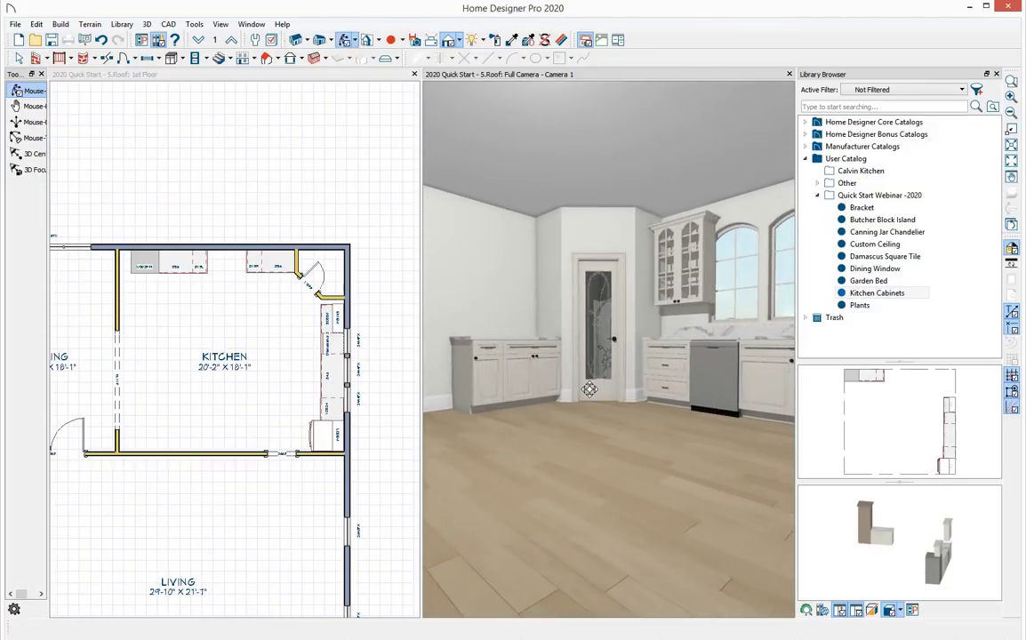
left_click_drag(622, 405, 569, 284)
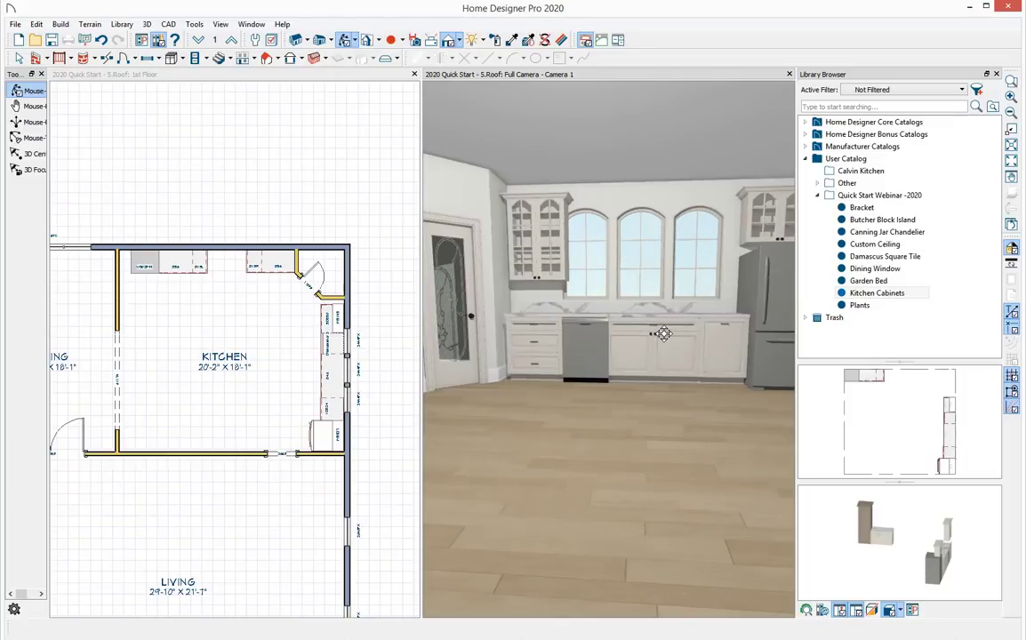
left_click_drag(654, 340, 654, 407)
key("space")
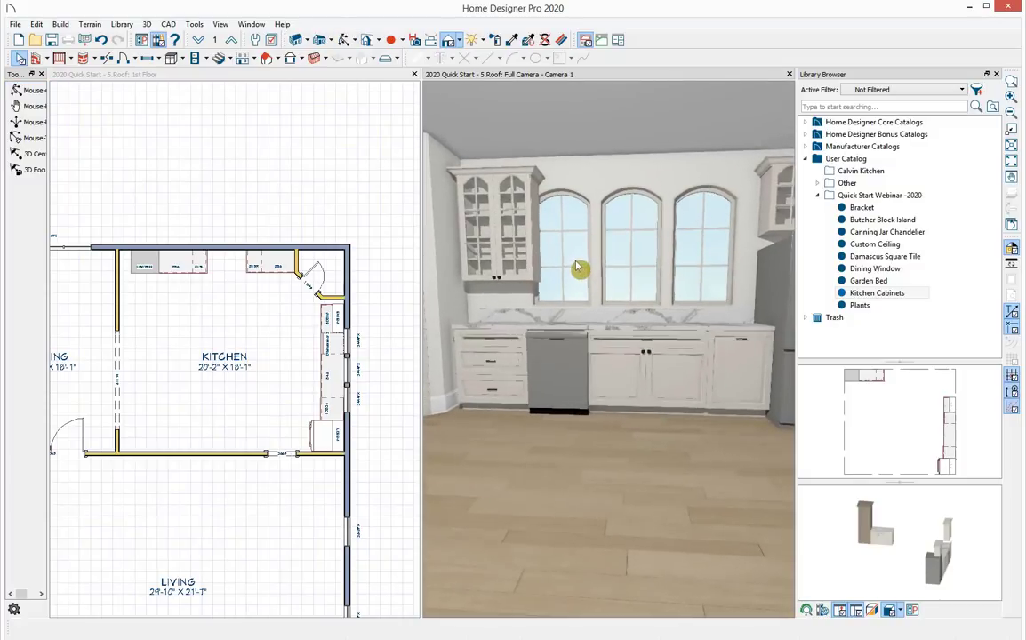
left_click(583, 265)
left_click(636, 249, "shift")
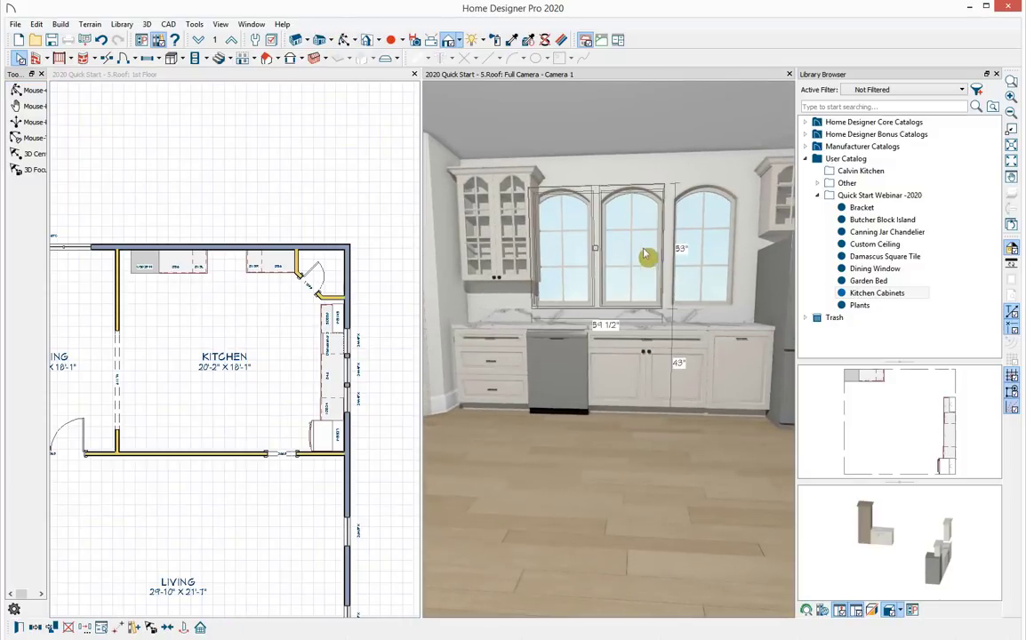
left_click(705, 258, "shift")
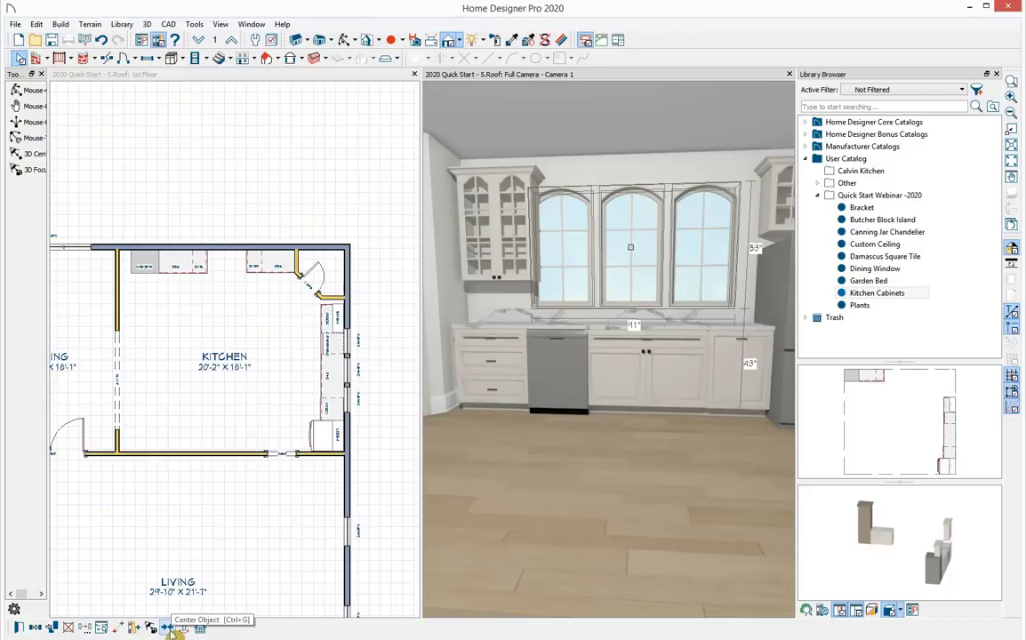
left_click(658, 352)
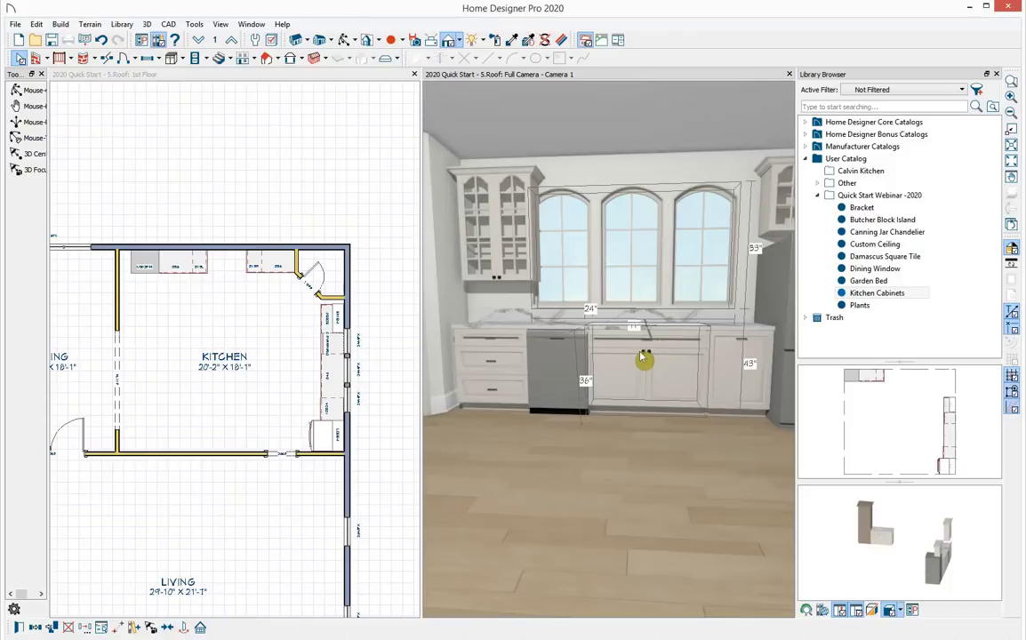
left_click(647, 358)
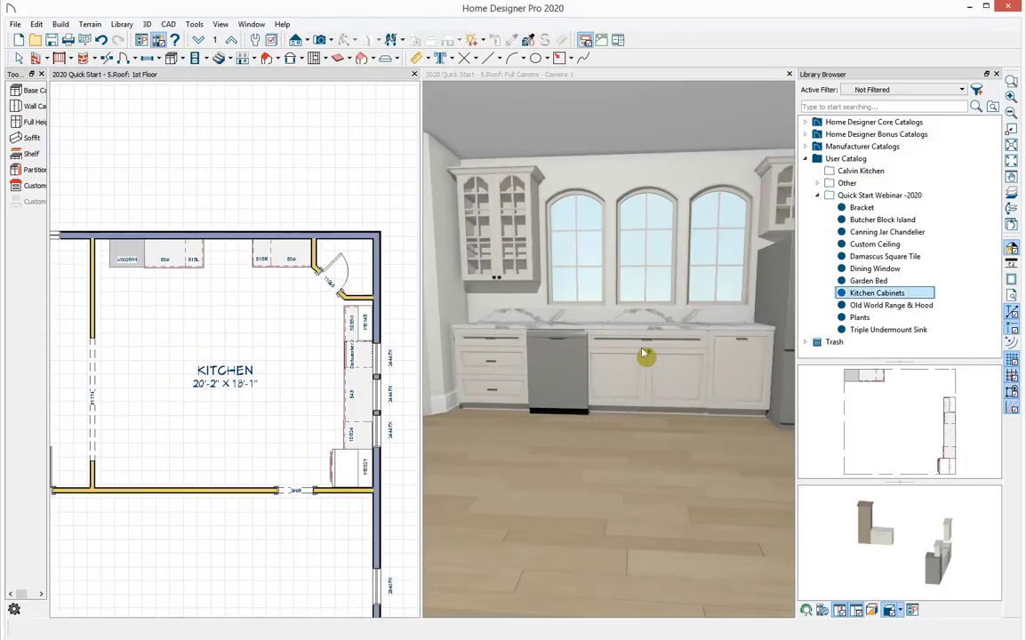
Step: Place the Triple Undermount Sink from the library into the double-door base cabinet under the windows
left_click(902, 330)
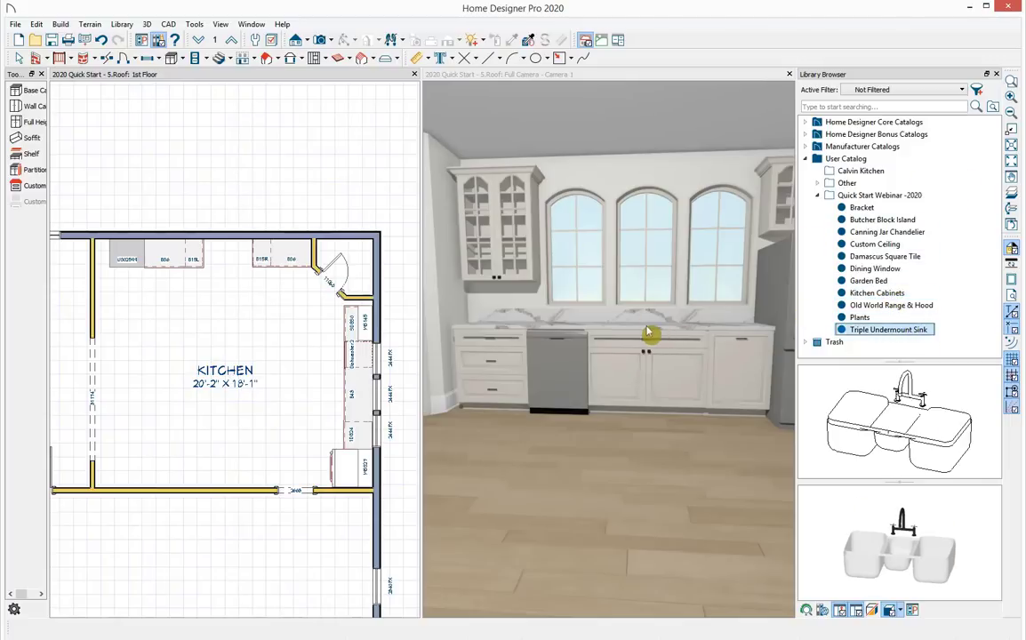
scroll(648, 332, "up", 2)
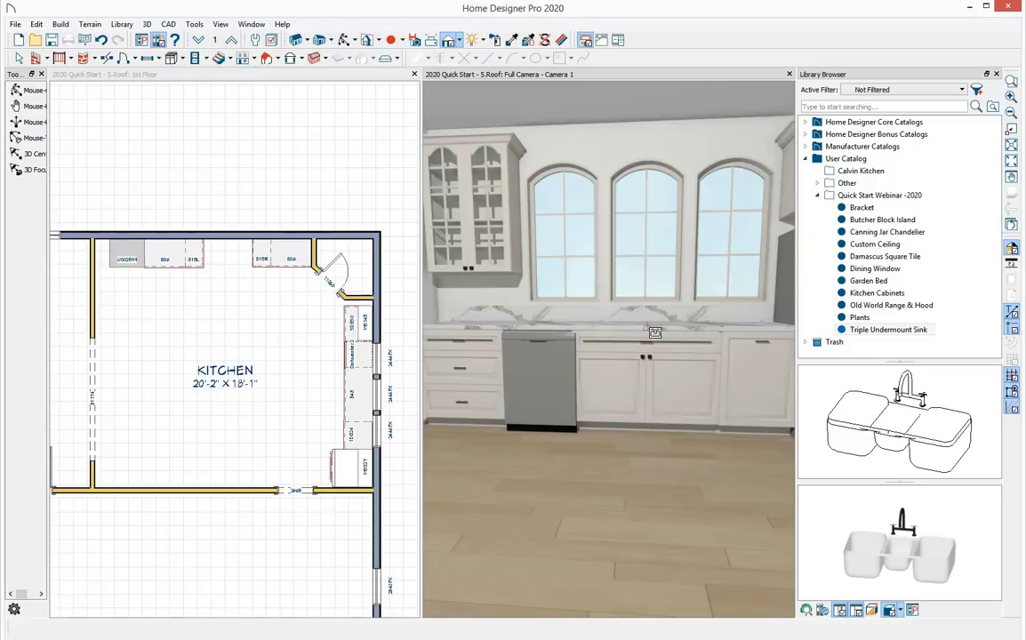
left_click(654, 332)
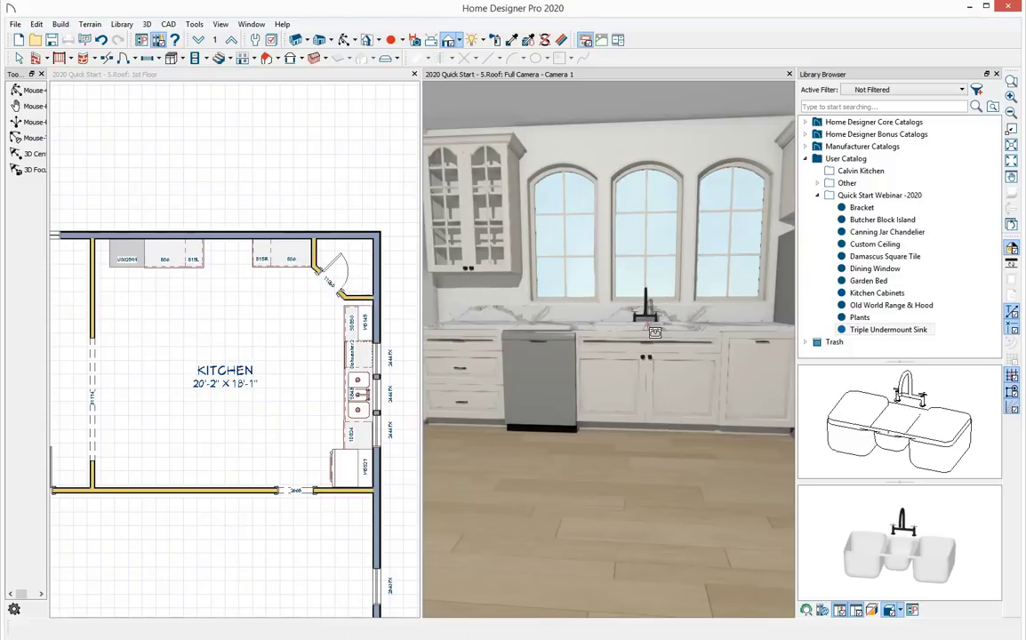
left_click(344, 40)
left_click_drag(522, 275, 673, 297)
scroll(585, 338, "up", 5)
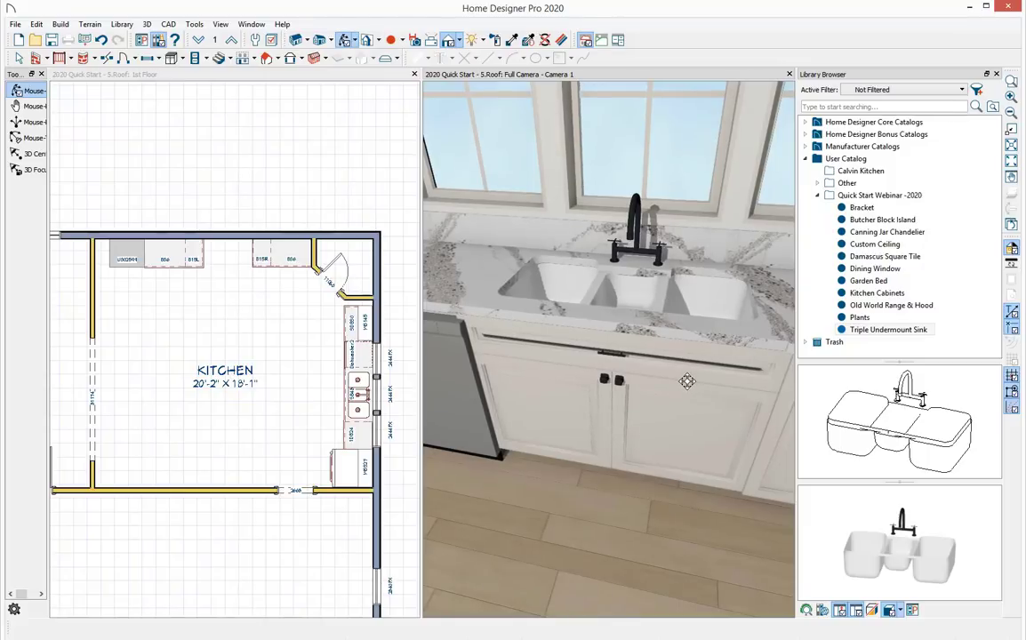
scroll(686, 377, "down", 10)
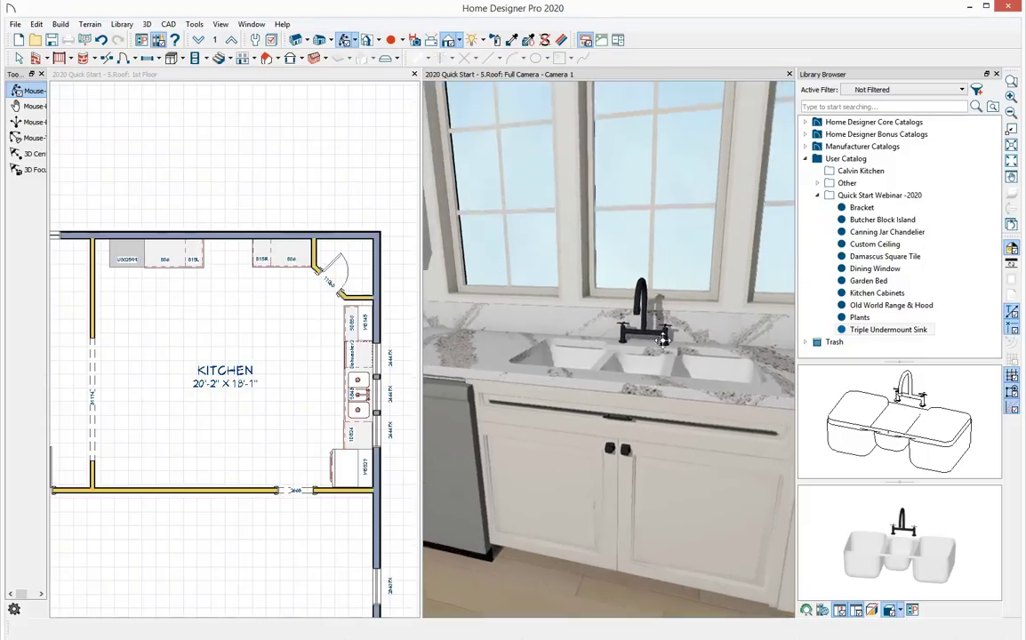
scroll(687, 373, "down", 5)
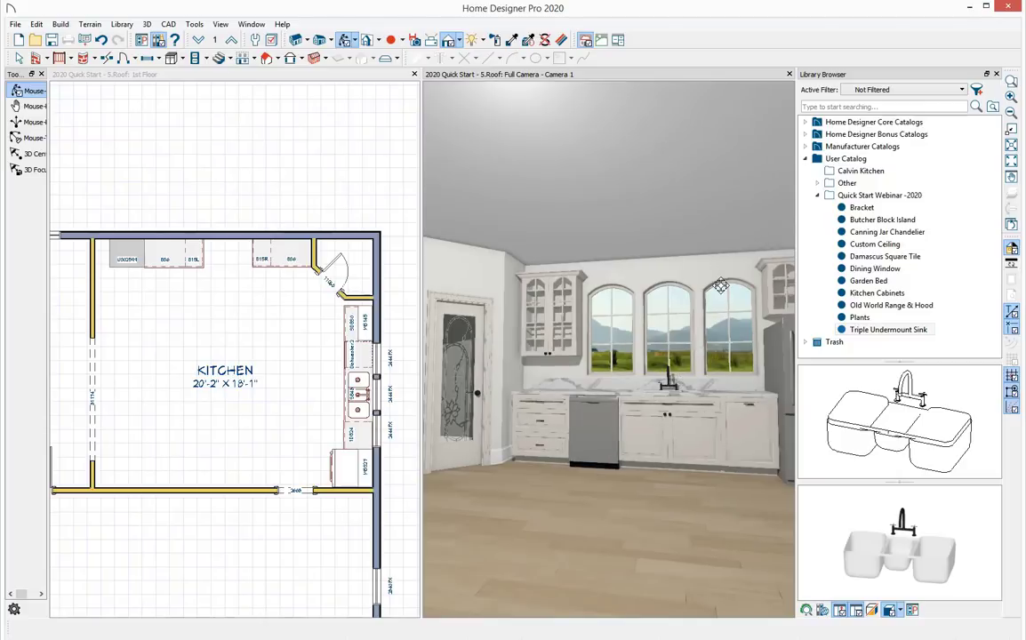
Step: Close the camera view and create a wall elevation facing the gap between the base cabinets on the kitchen's exterior wall
left_click(789, 74)
middle_click_drag(640, 409, 550, 216)
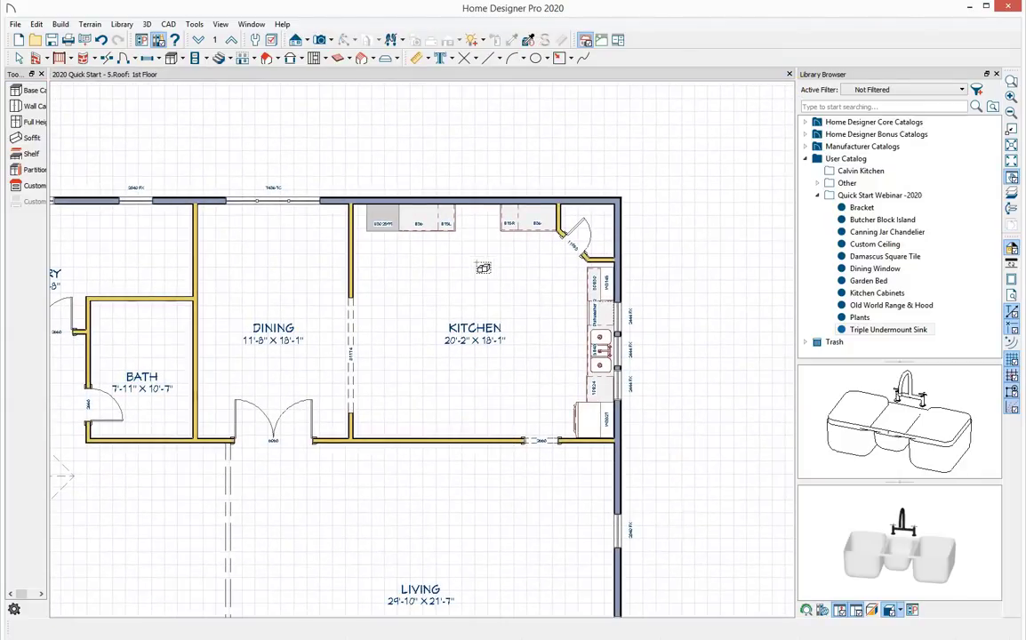
scroll(483, 267, "up", 2)
key("Escape")
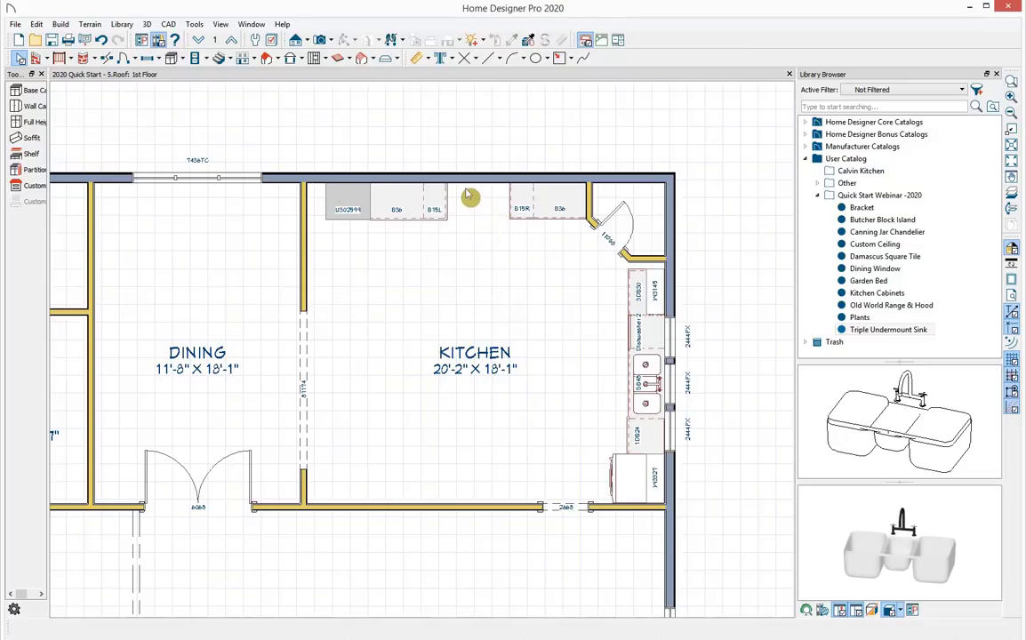
left_click(307, 45)
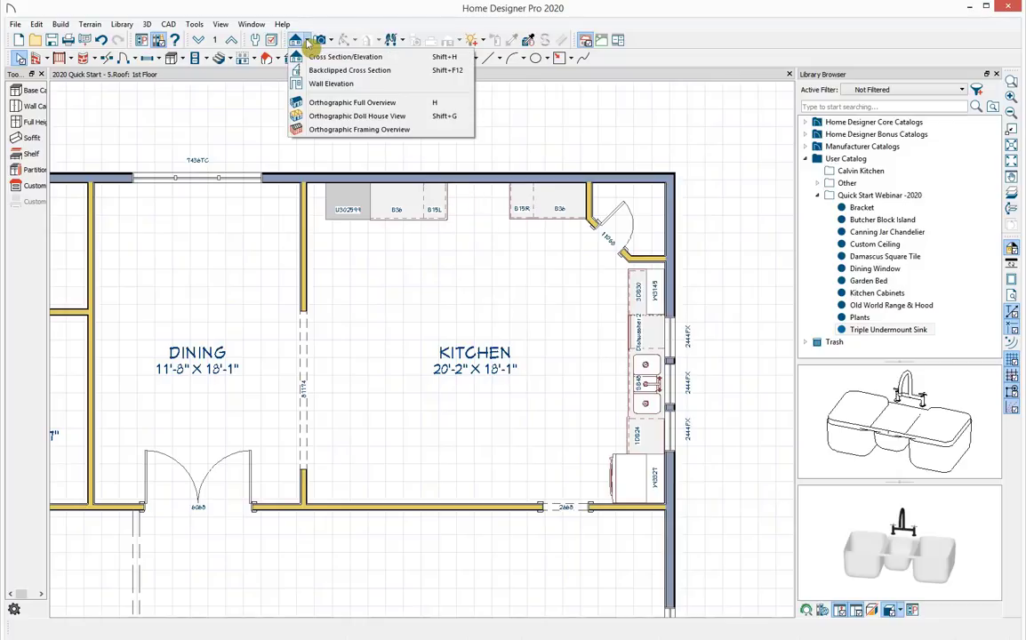
left_click(365, 84)
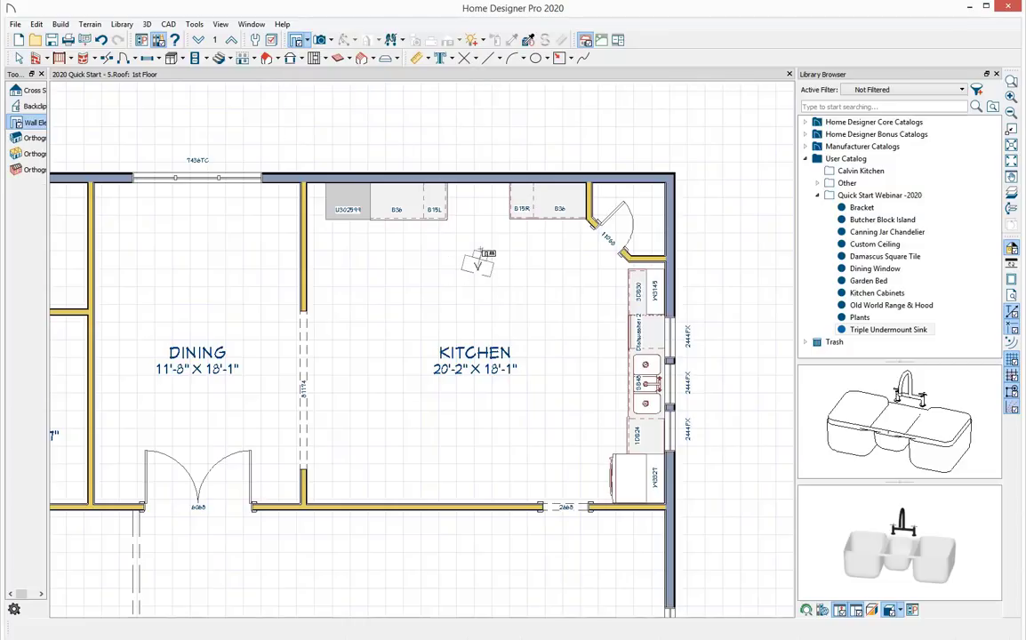
left_click_drag(476, 265, 478, 201)
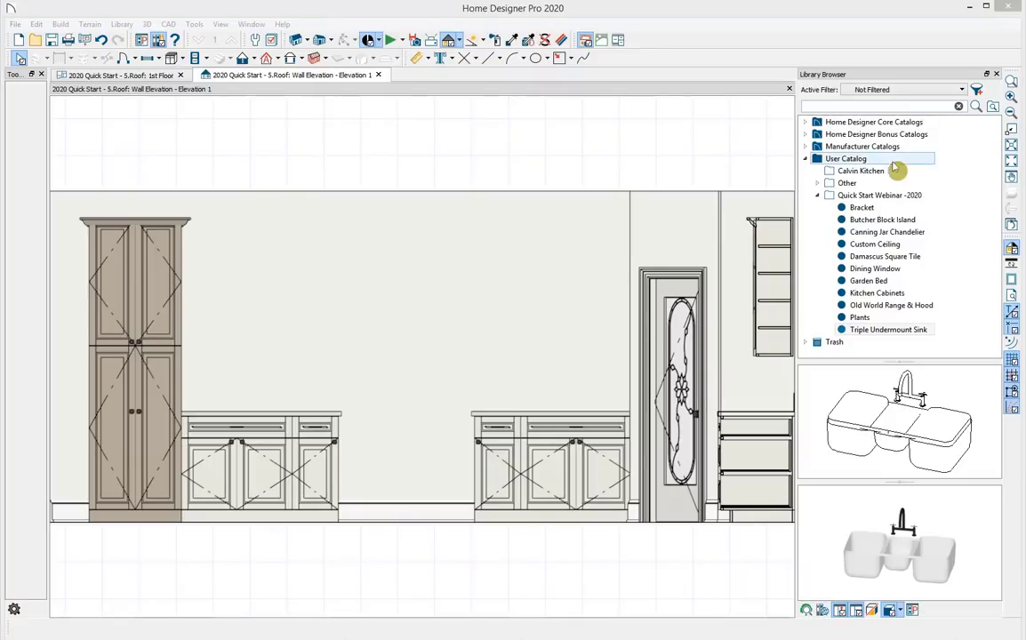
Step: Place the Old World Range & Hood from the library in the gap between the base cabinets in the wall elevation
left_click(898, 307)
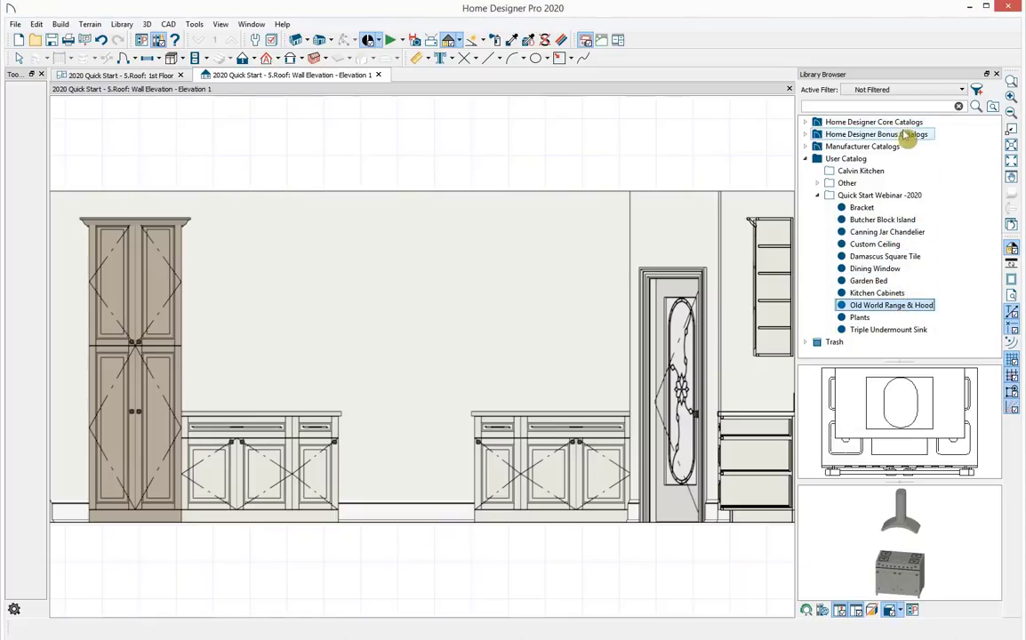
left_click(414, 438)
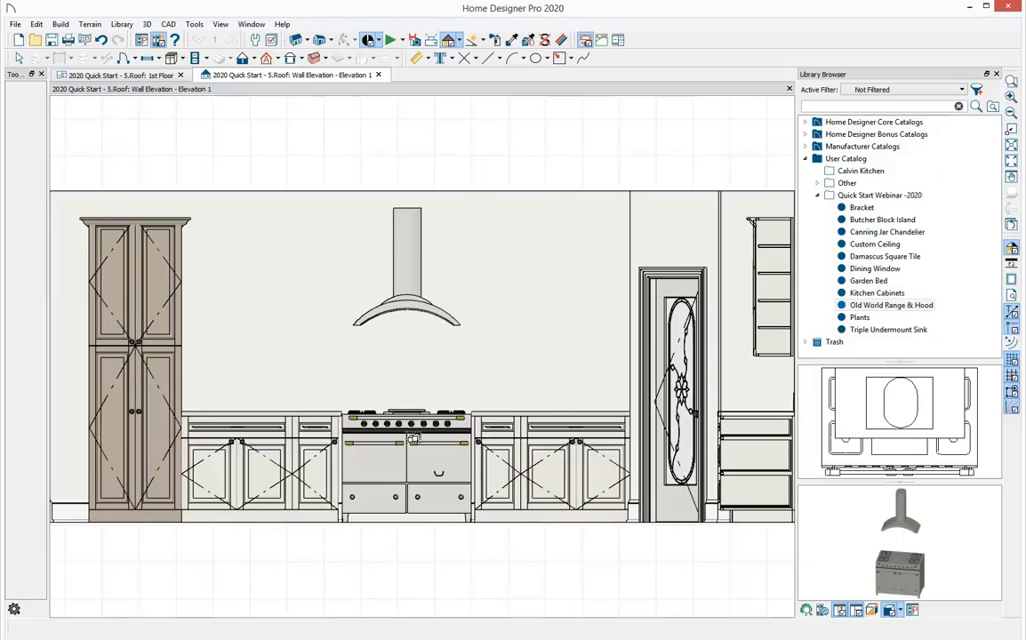
key("space")
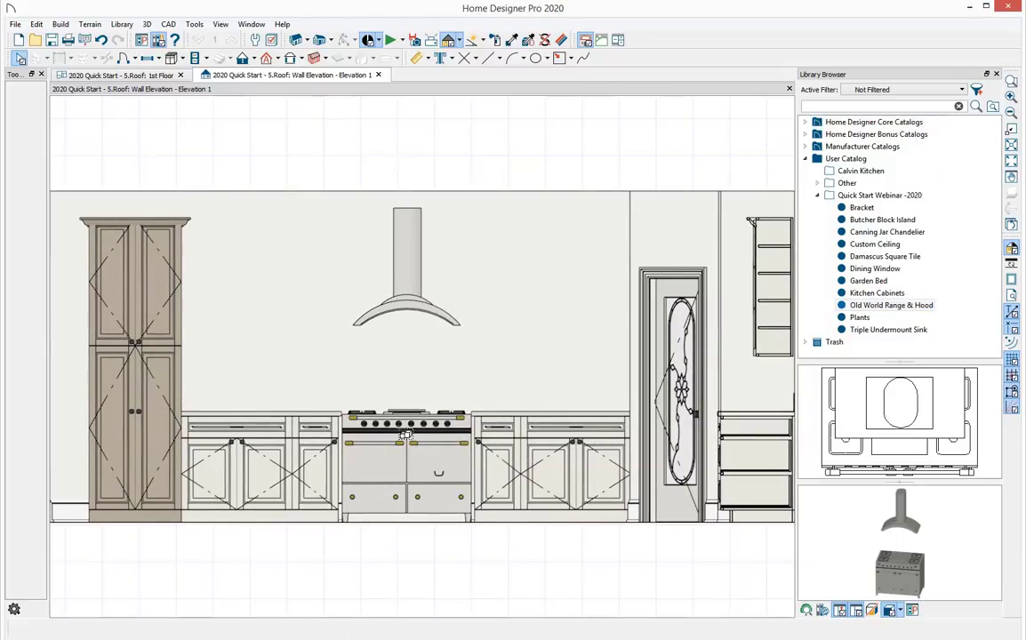
Step: Explode the range and hood block in the wall elevation into separate objects and clear the selection
left_click(404, 435)
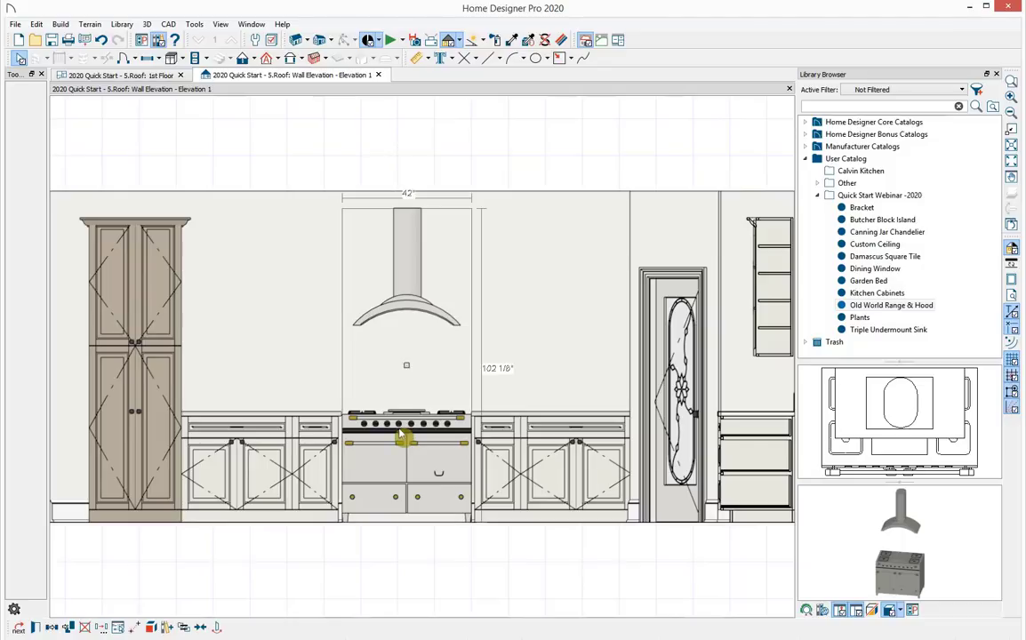
left_click(151, 627)
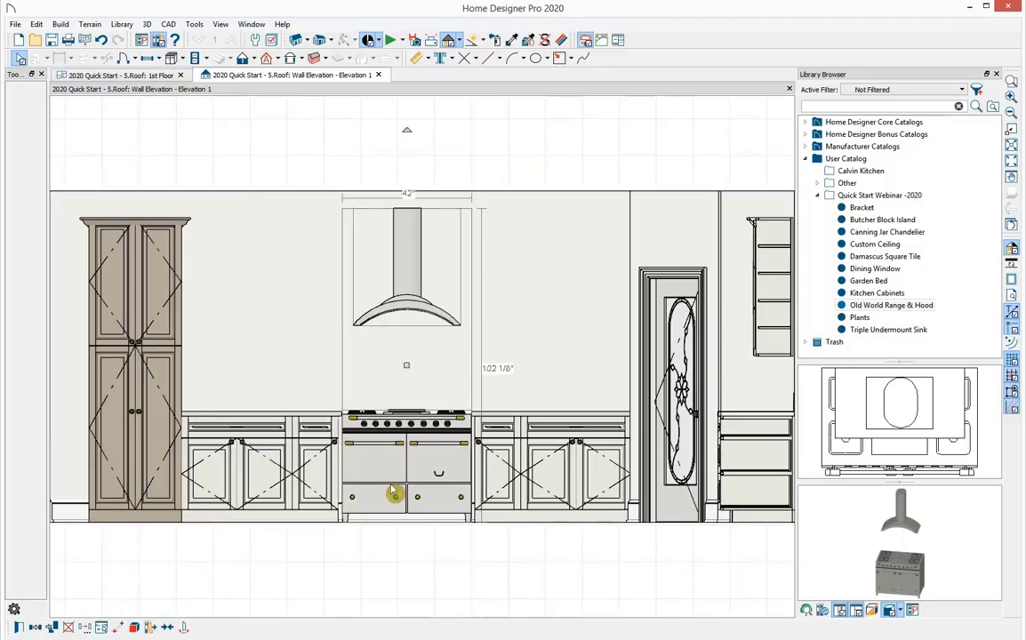
left_click(400, 305)
left_click(446, 584)
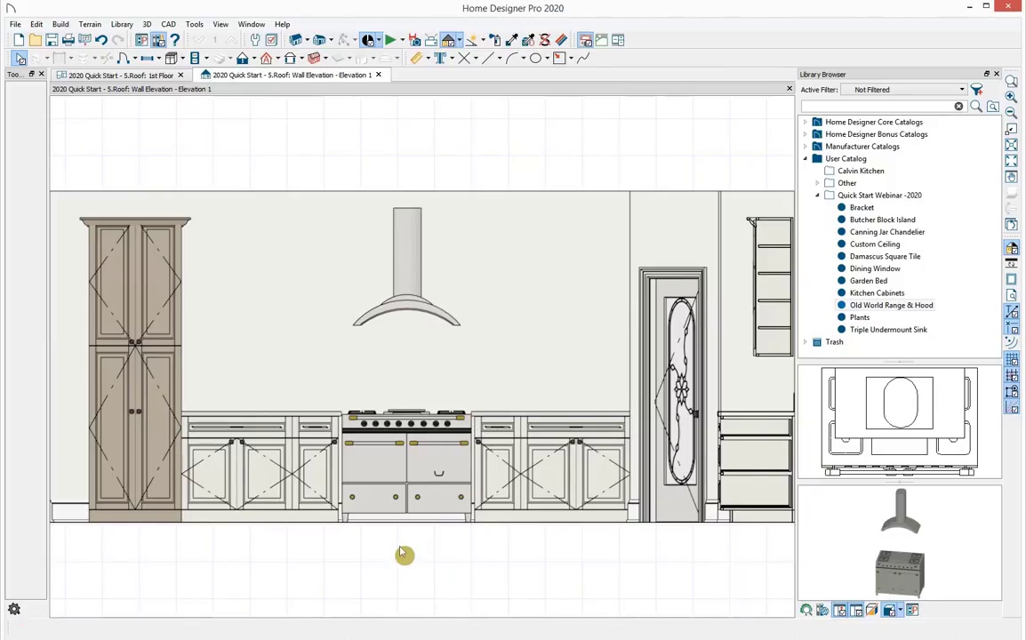
Step: Draw a rectangular custom backsplash about 4'-8" high on the wall behind the hood, between the tall cabinet and the pantry corner
scroll(403, 556, "up", 2)
middle_click_drag(403, 557, 417, 556)
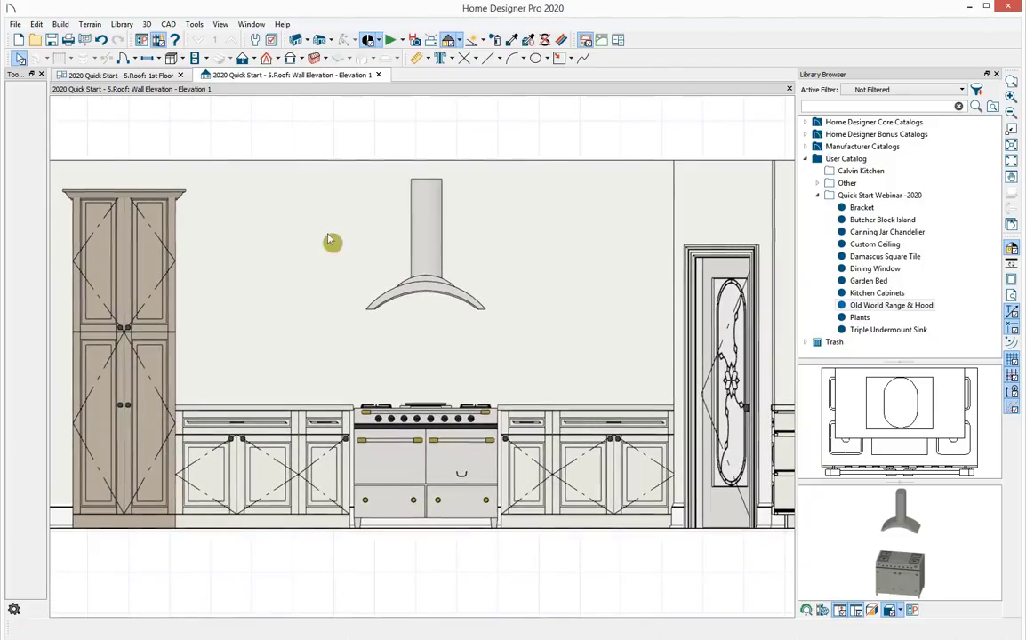
left_click(181, 61)
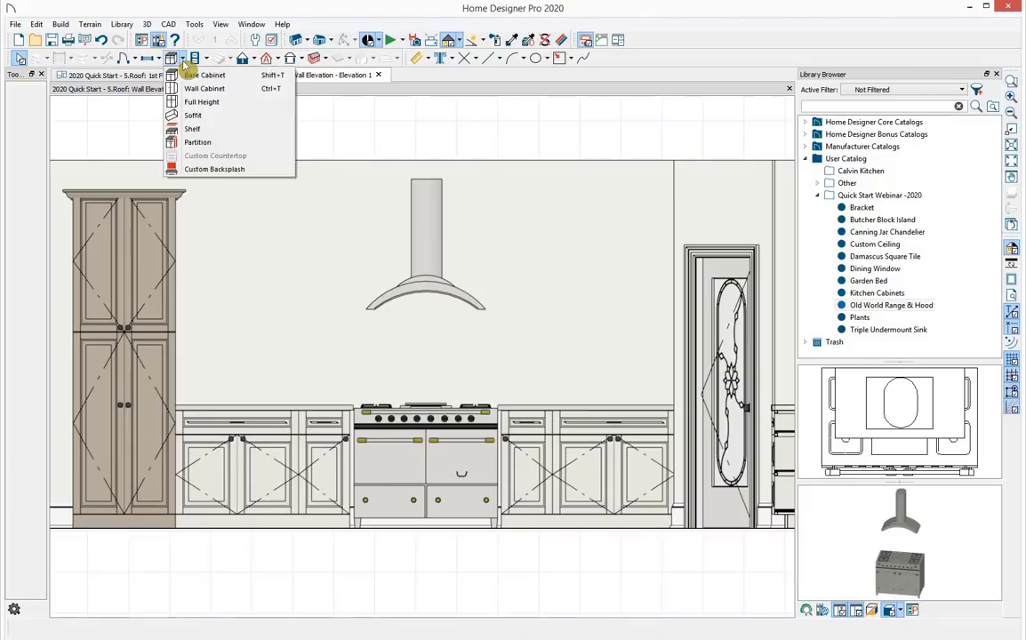
left_click(265, 169)
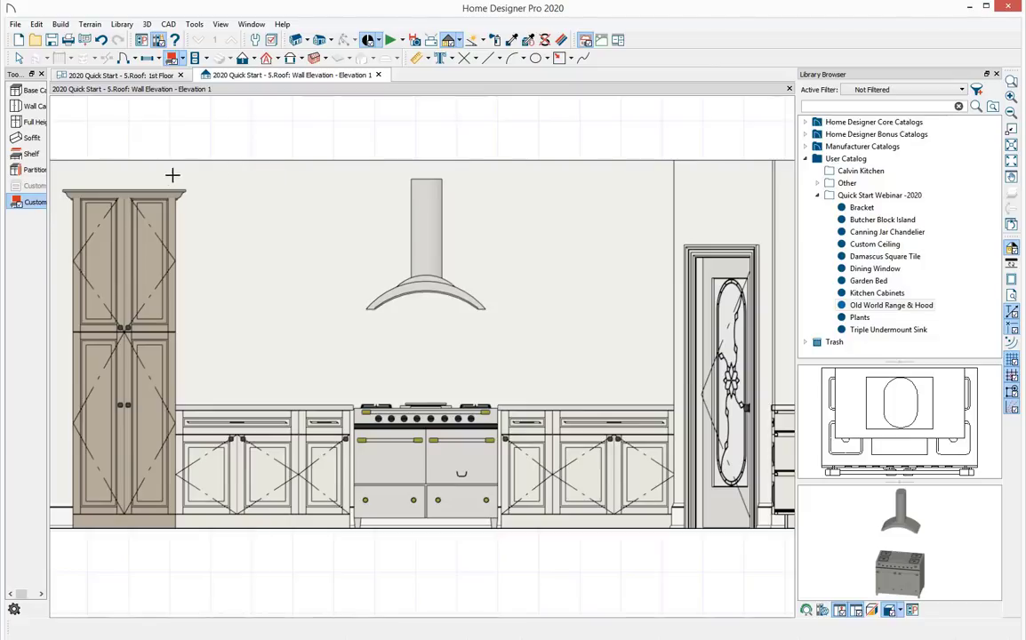
left_click_drag(199, 193, 658, 382)
key("Escape")
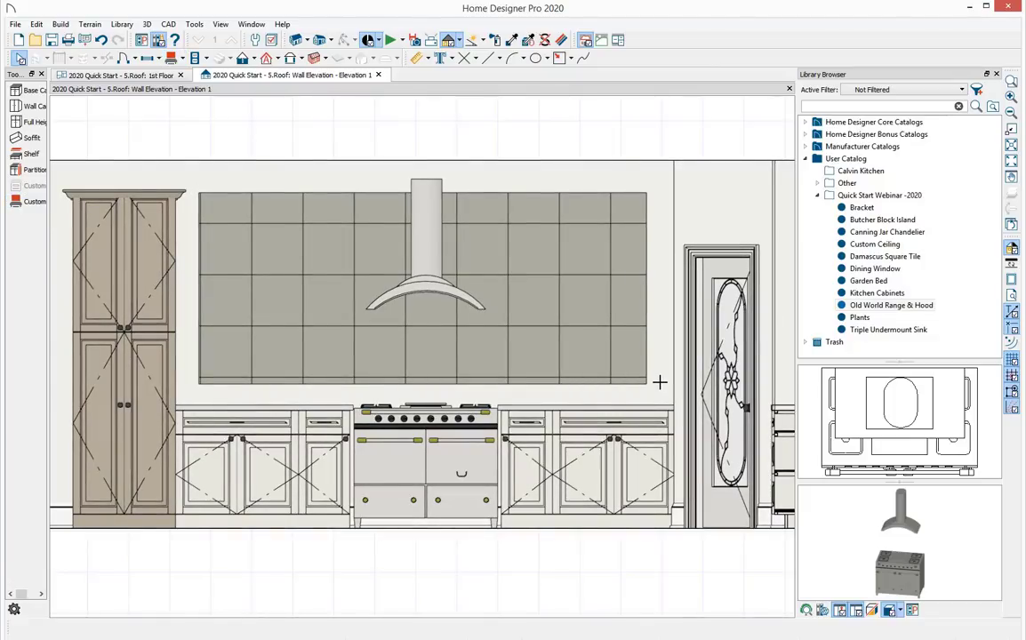
Step: Reshape the backsplash with a break in its top edge and a lowered upper-right corner, and delete the backsplash
left_click(602, 351)
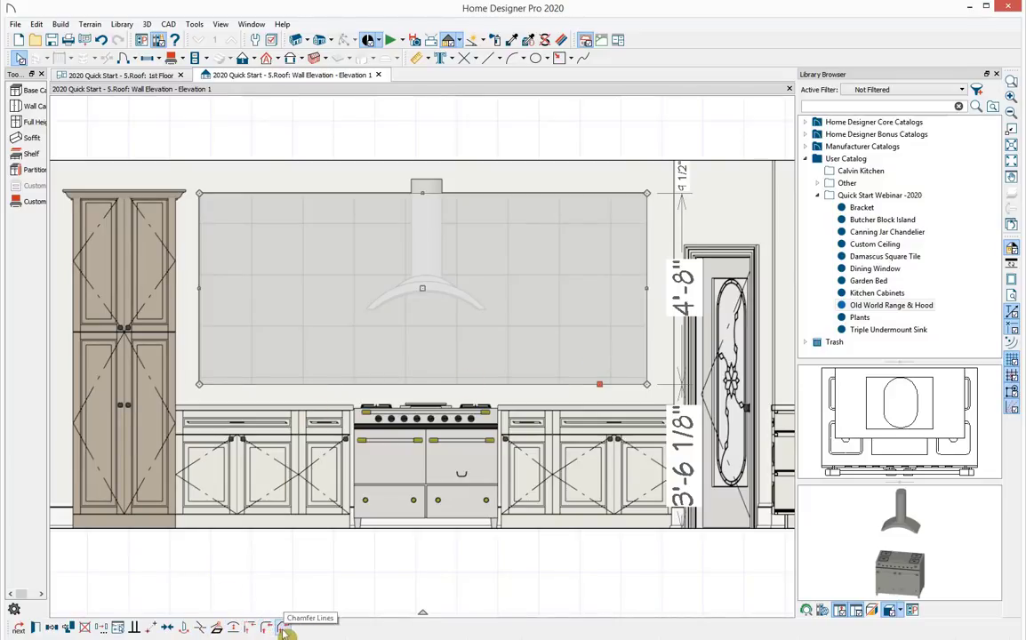
left_click(203, 629)
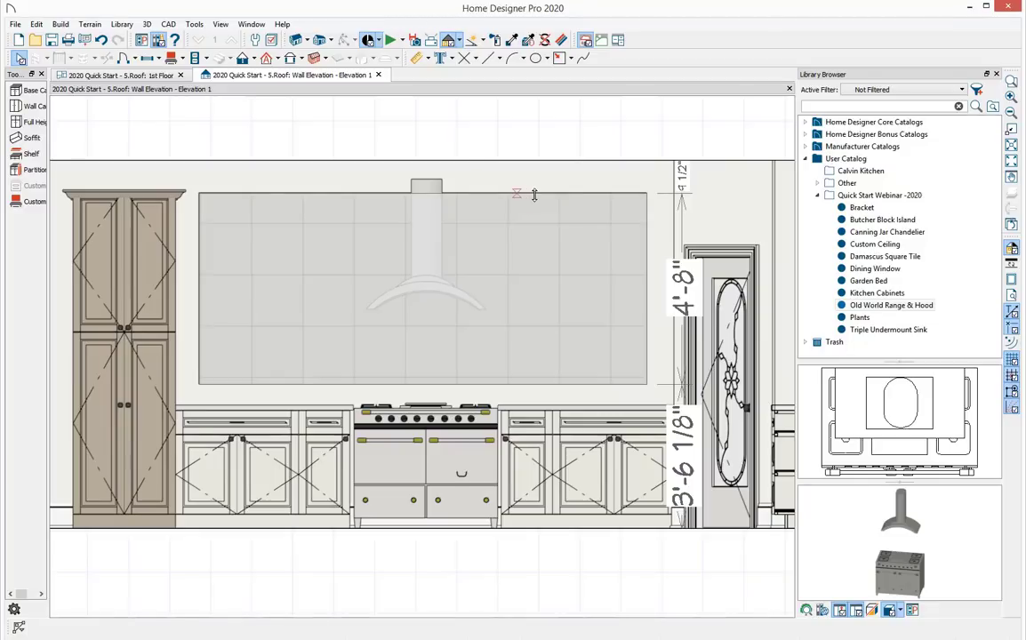
left_click(505, 193)
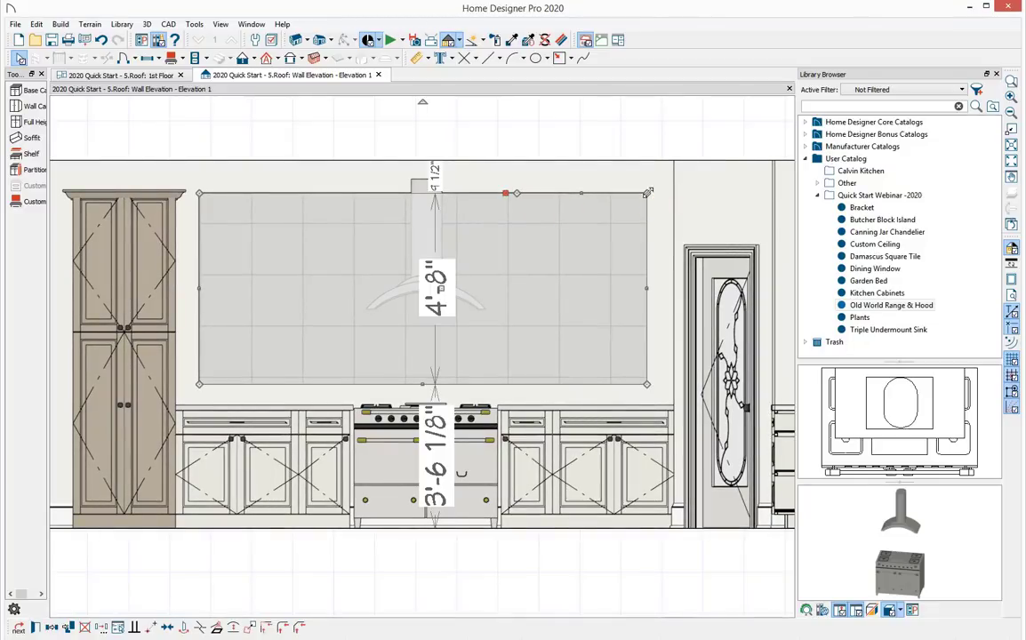
left_click_drag(648, 192, 648, 284)
left_click_drag(611, 353, 614, 355)
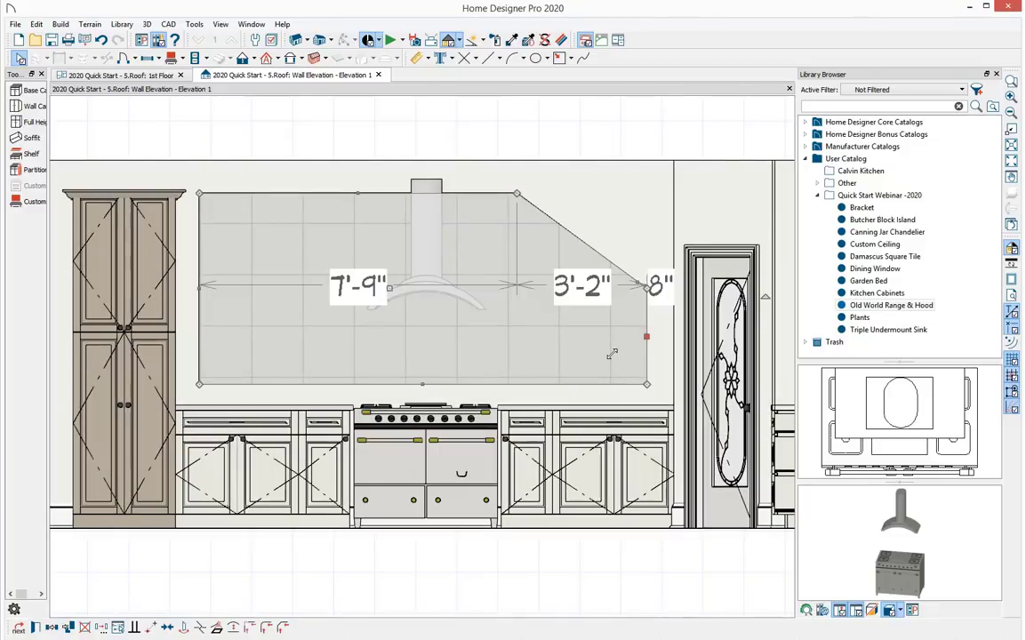
left_click(617, 363)
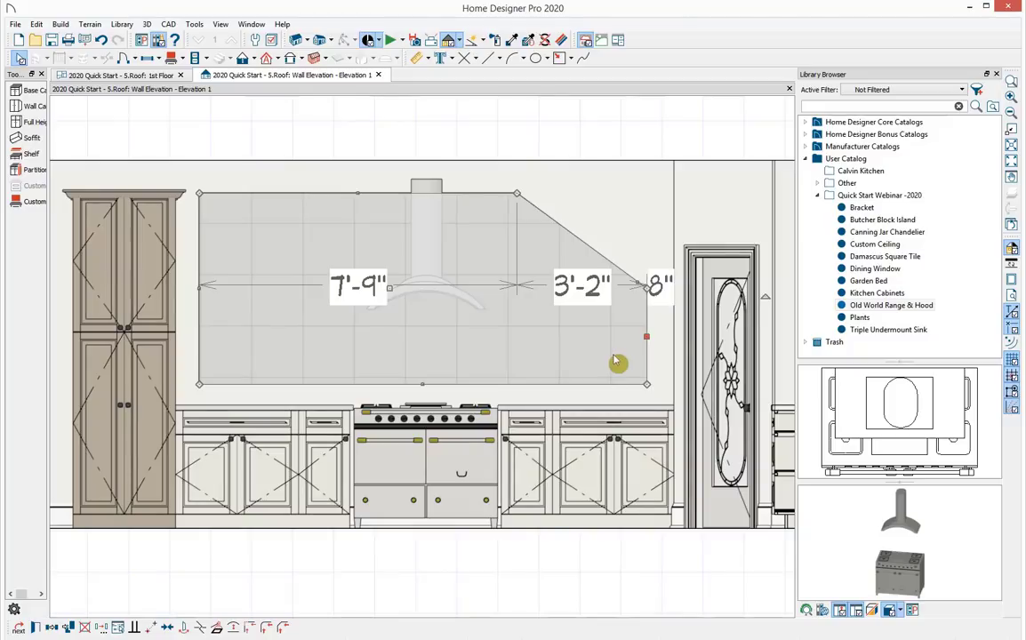
Step: Fill the whole wall area above the base cabinets and range with an automatically fitted custom backsplash
left_click(28, 205)
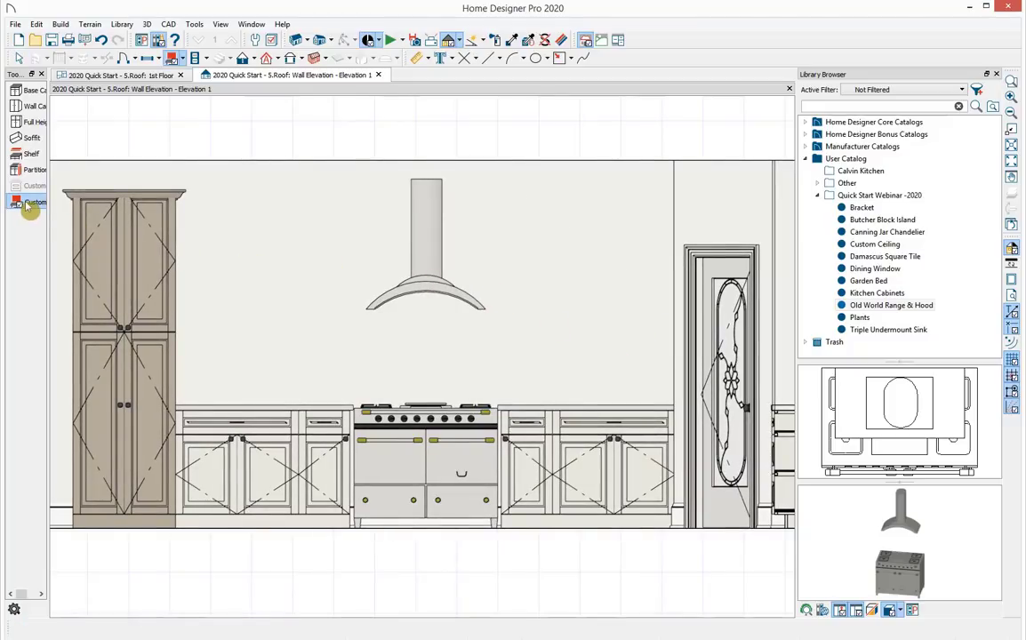
left_click(264, 281)
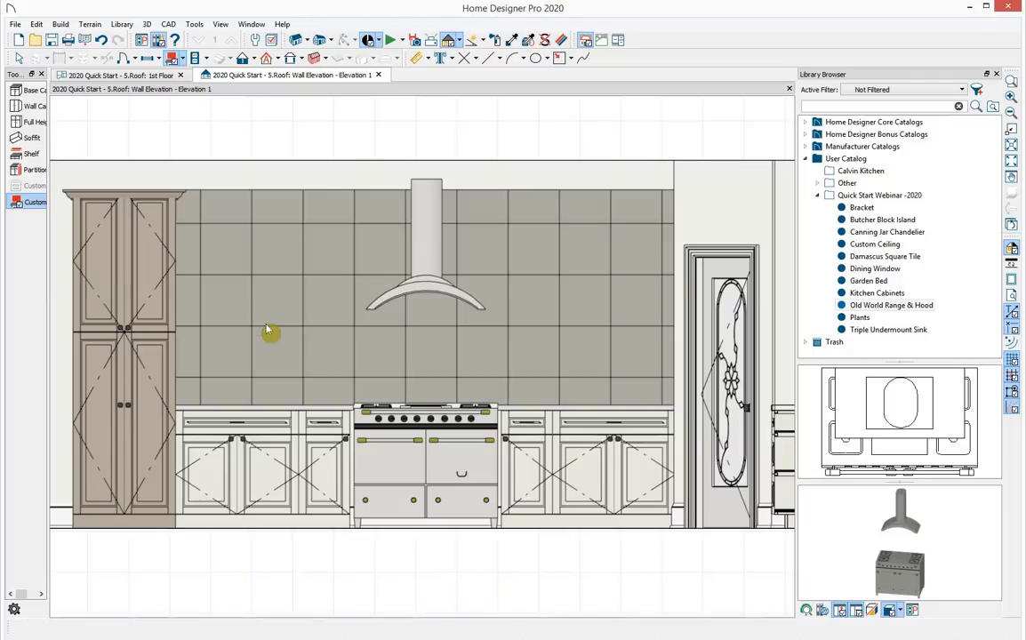
left_click(269, 332)
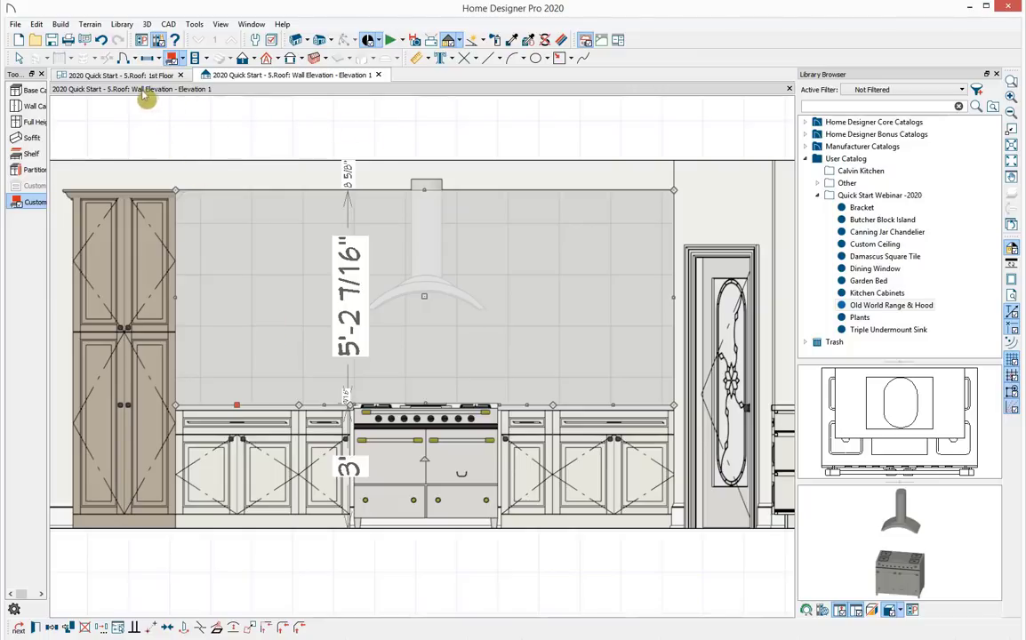
Step: Create a full camera view from the 1st floor plan facing the range wall and frame the range, hood and backsplash closely
left_click(142, 76)
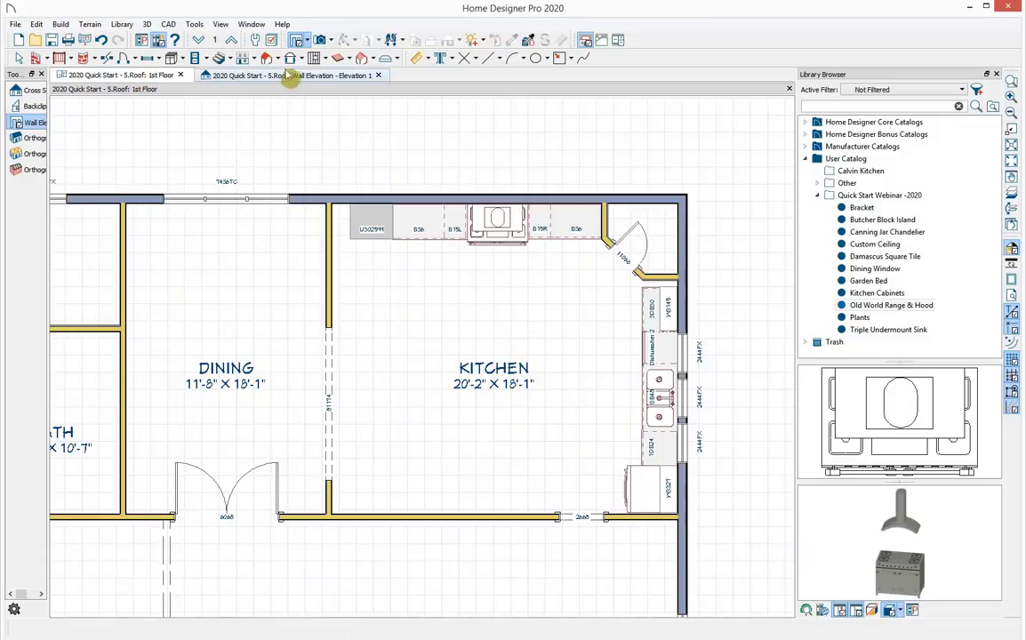
left_click(320, 40)
left_click_drag(496, 443, 499, 352)
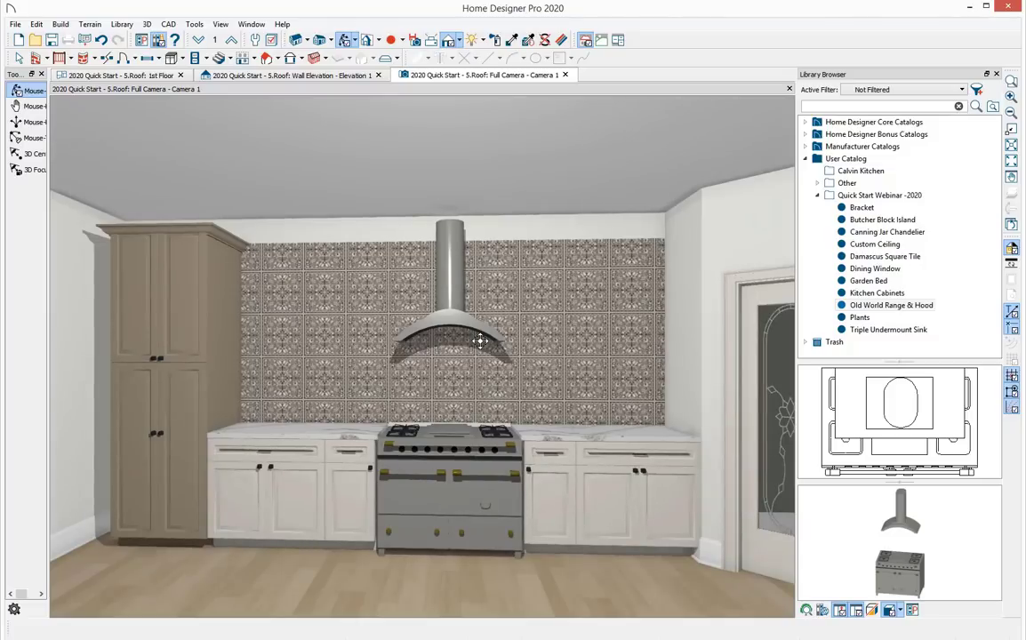
left_click_drag(478, 338, 538, 375)
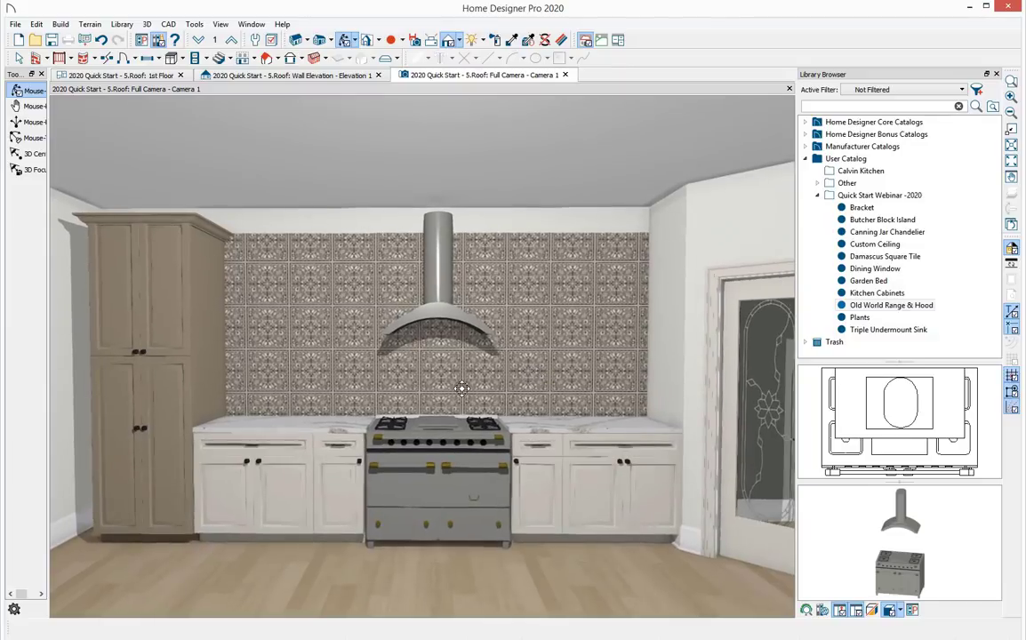
scroll(465, 385, "up", 5)
left_click_drag(462, 389, 591, 350)
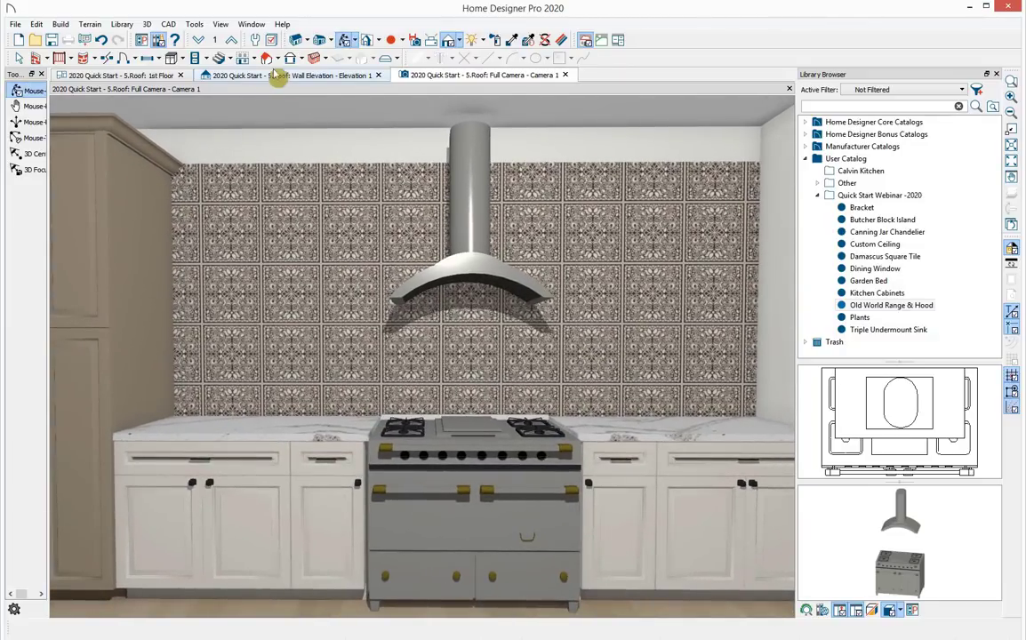
Step: Place a wall niche in the tiled wall above the range, centered behind the hood
left_click(159, 59)
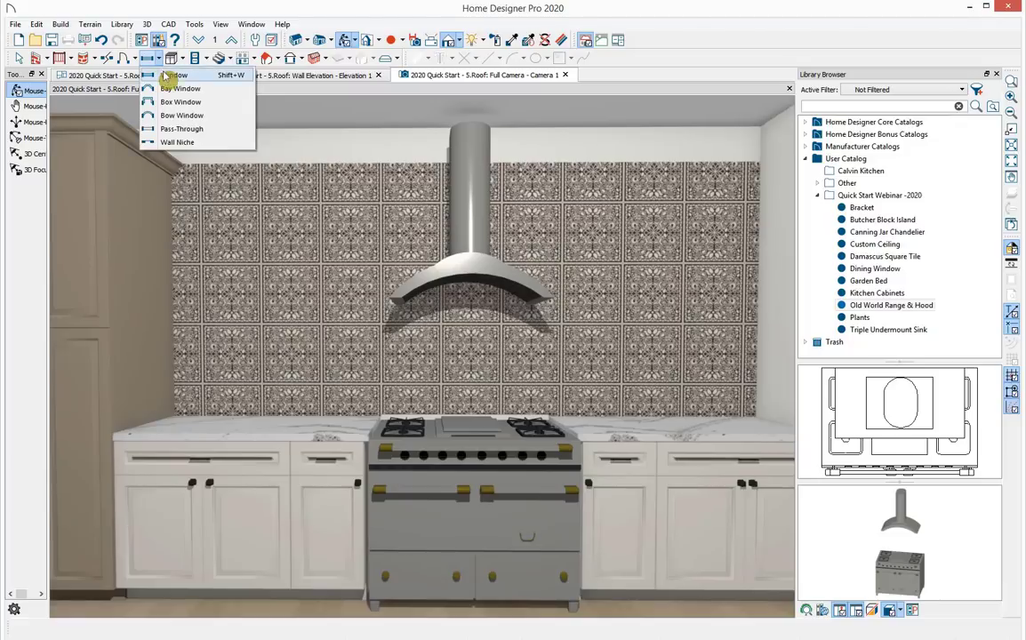
left_click(176, 142)
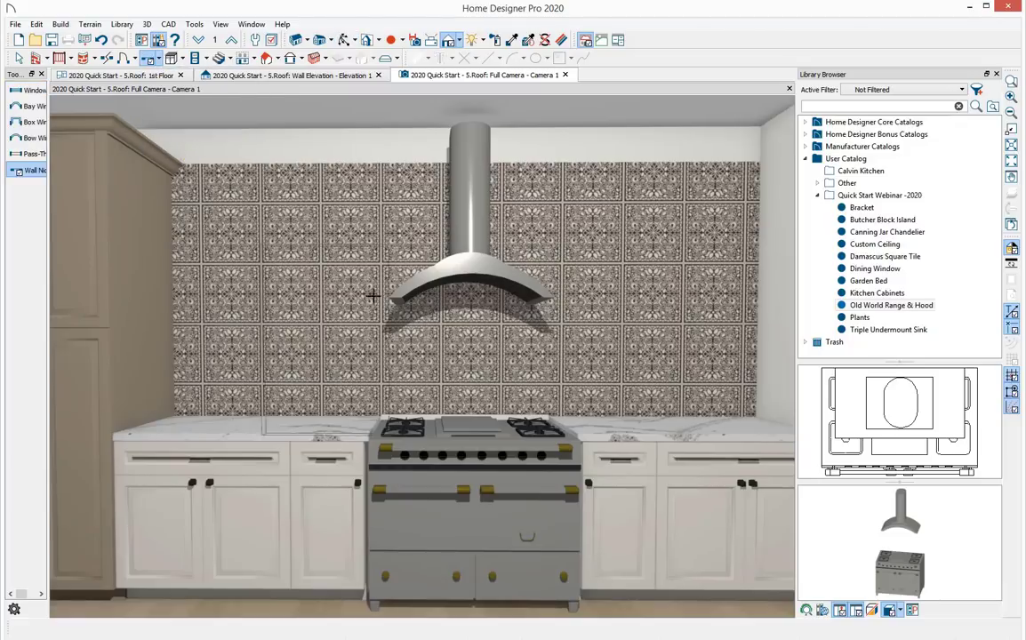
left_click(471, 338)
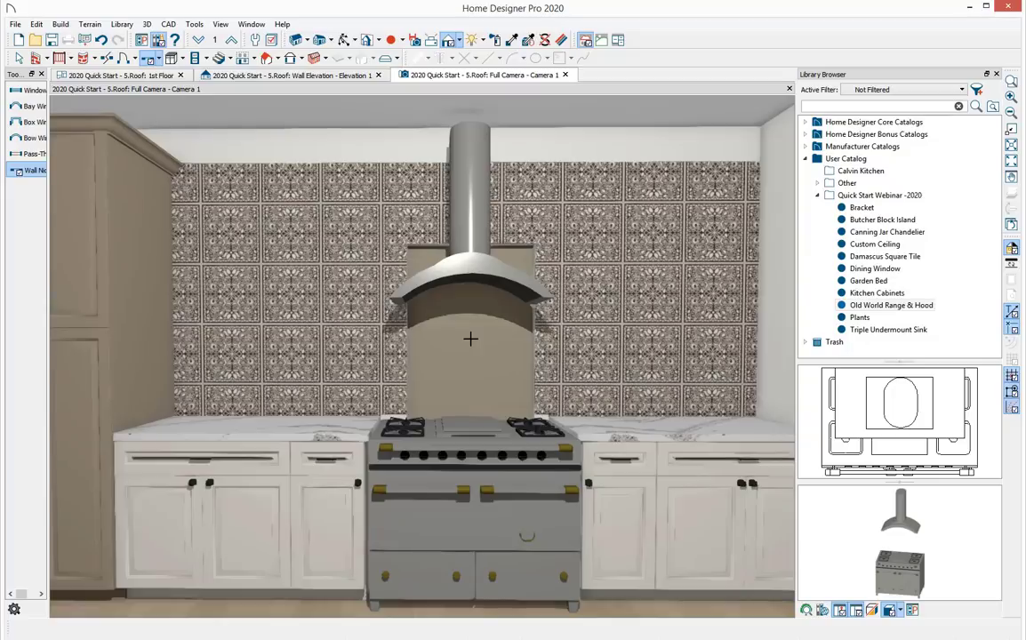
Step: Set the wall niche's height to 20" and its floor-to-bottom distance to 40"
double_click(472, 338)
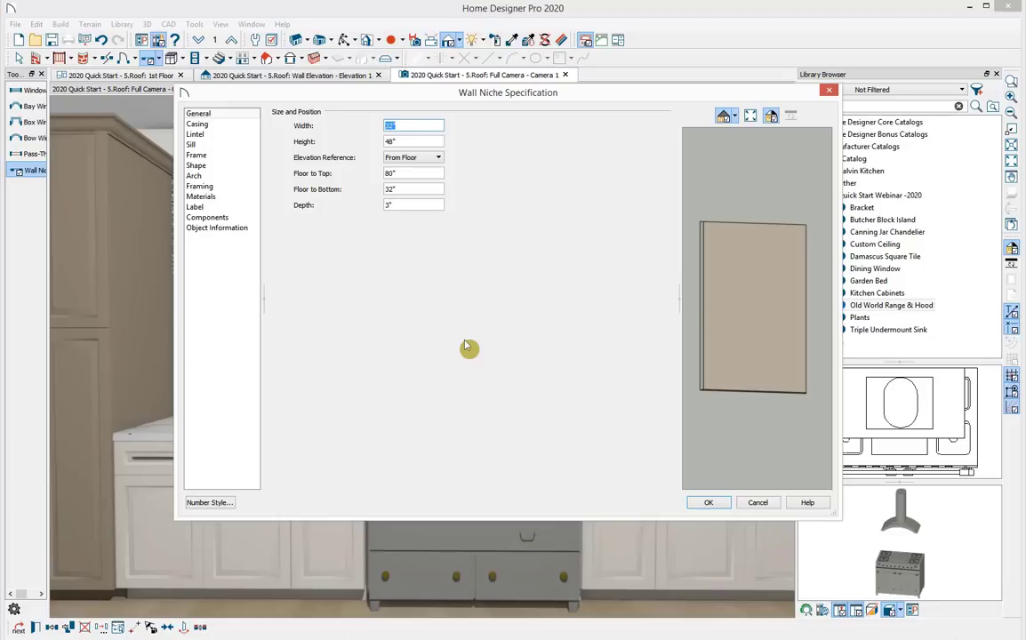
key("Tab")
type("20")
key("Tab")
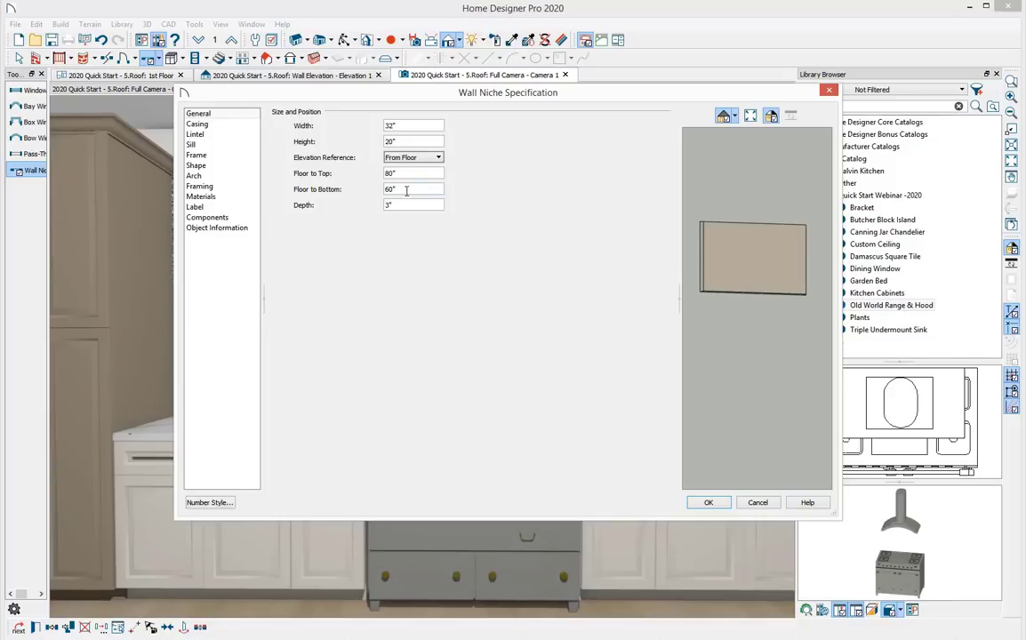
left_click_drag(406, 191, 362, 196)
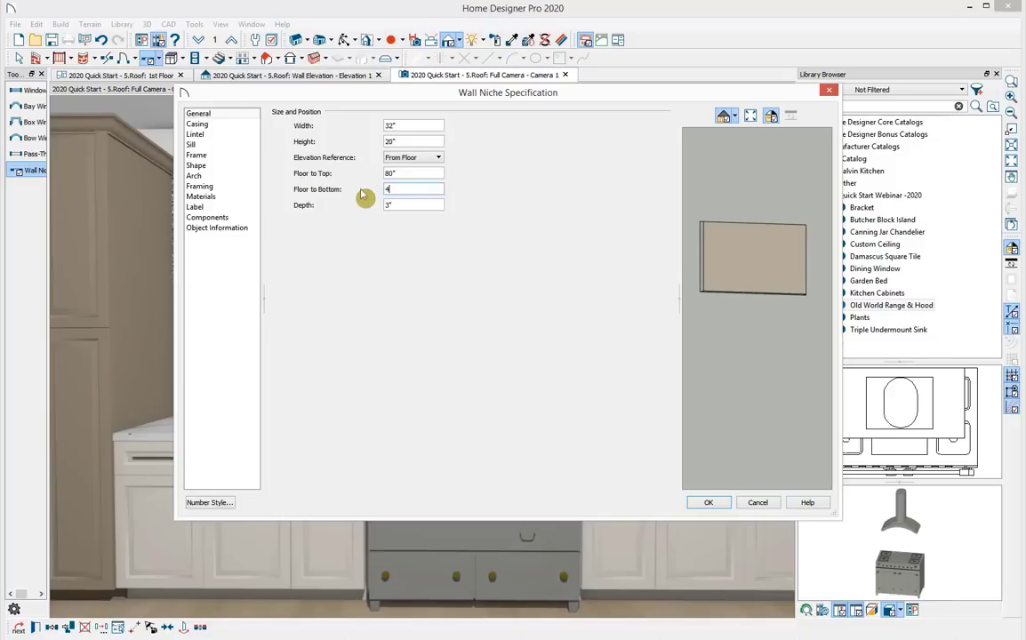
type("40")
key("Tab")
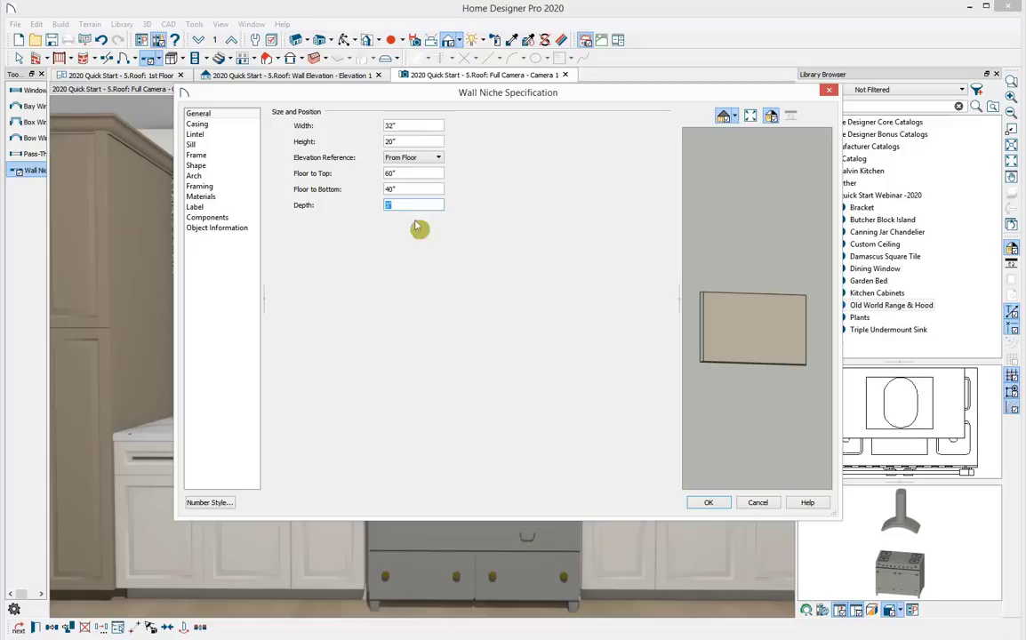
Step: Give the wall niche a full Broken Arch top with an arch height of 6"
left_click(191, 174)
left_click(353, 125)
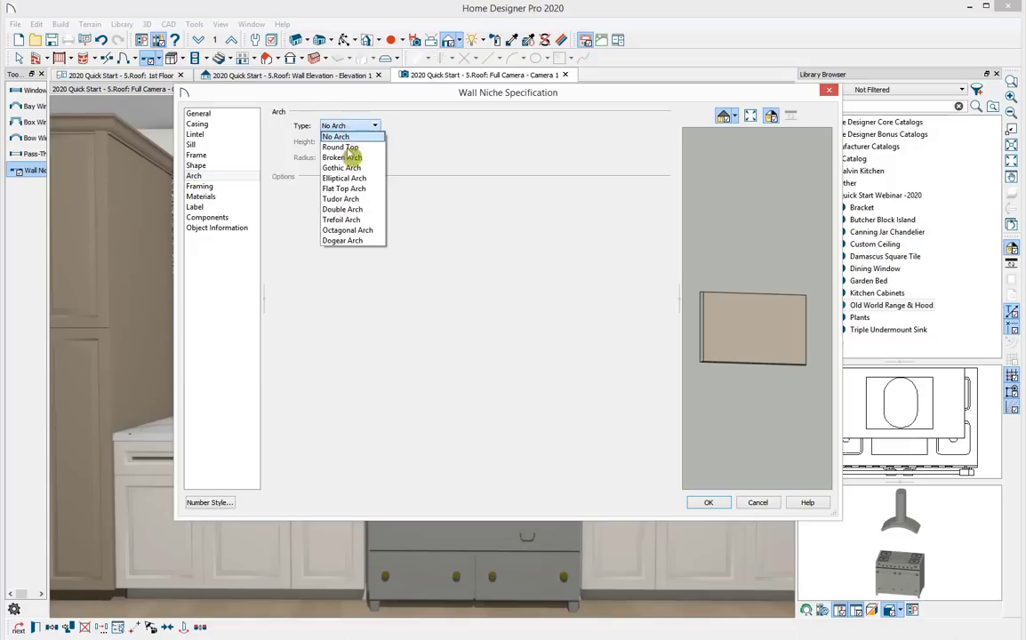
left_click(353, 158)
left_click(348, 142)
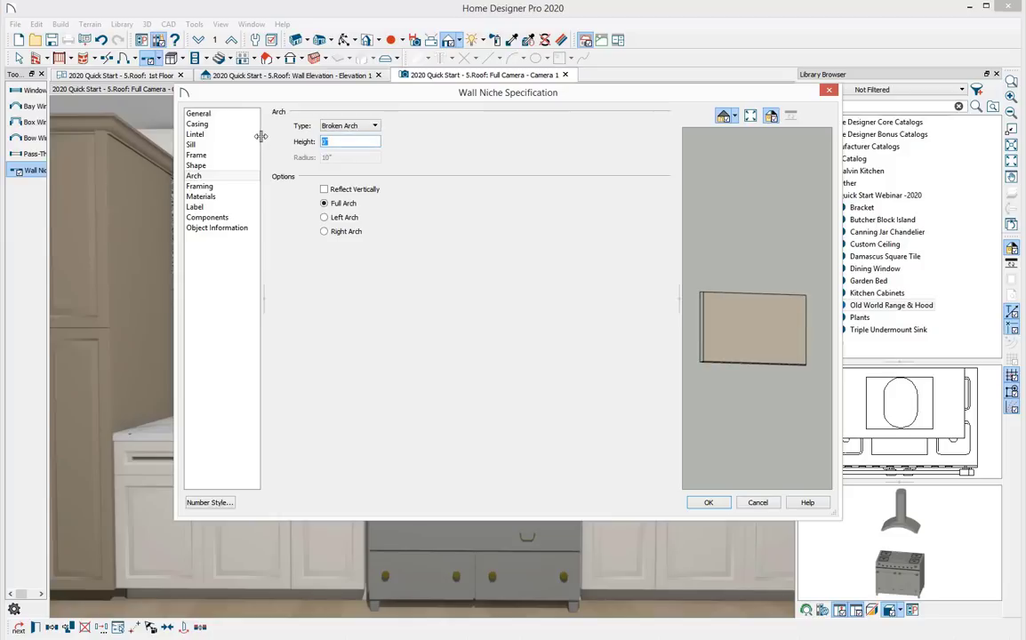
type("6")
key("Tab")
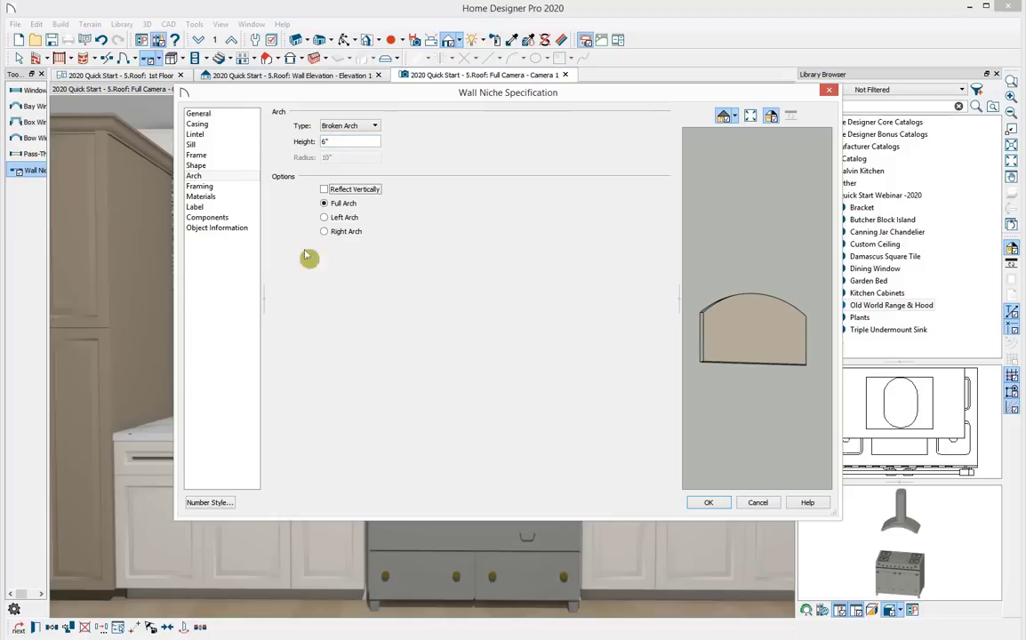
left_click(703, 503)
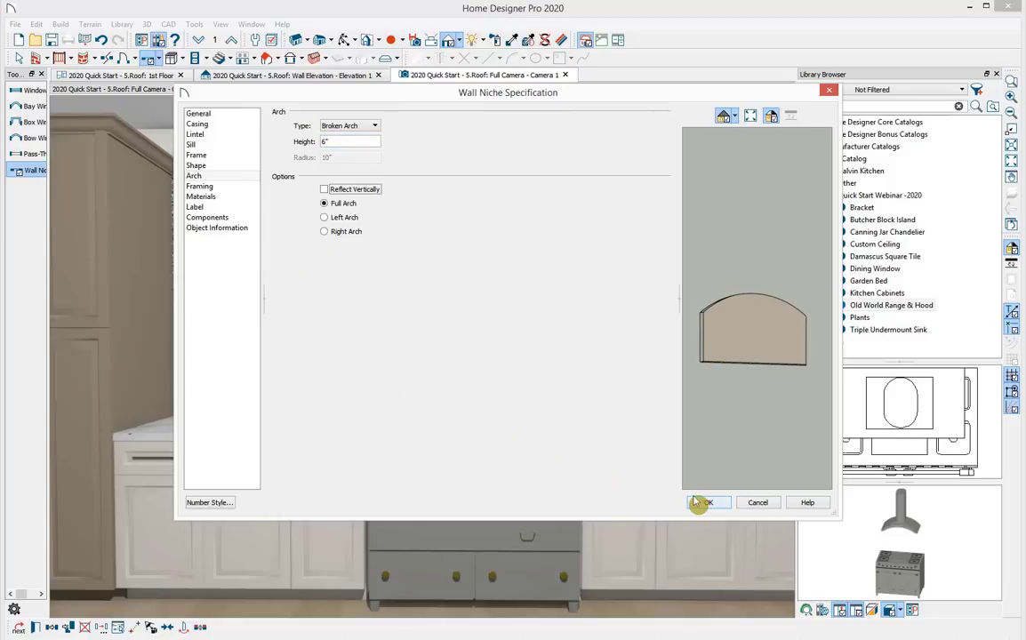
Step: Assign the Parchment™ brick material from the library to the wall niche's backing and apply the niche specification
left_click(201, 198)
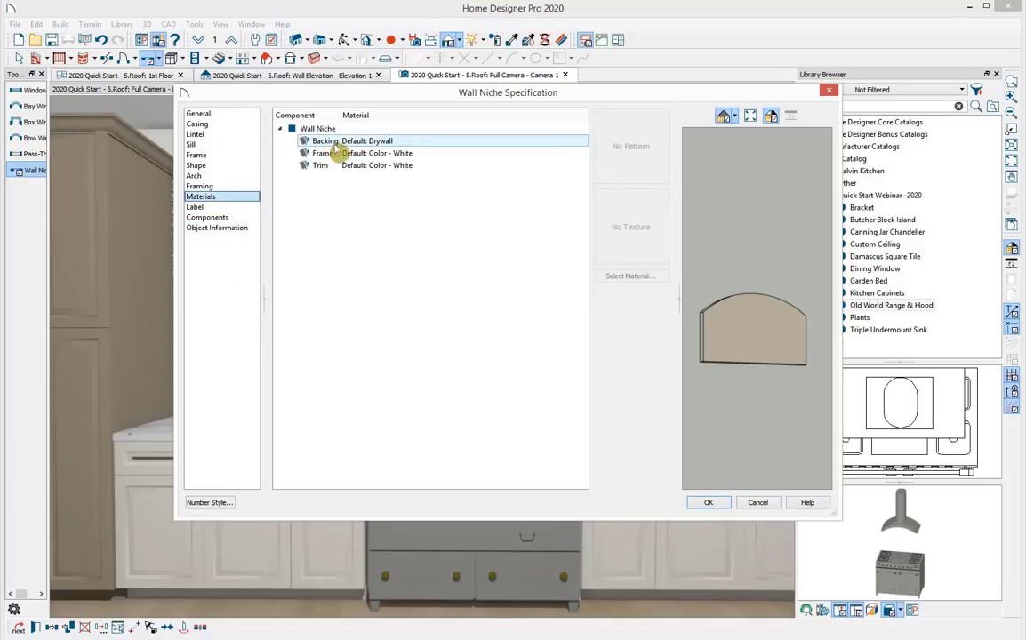
left_click(421, 144)
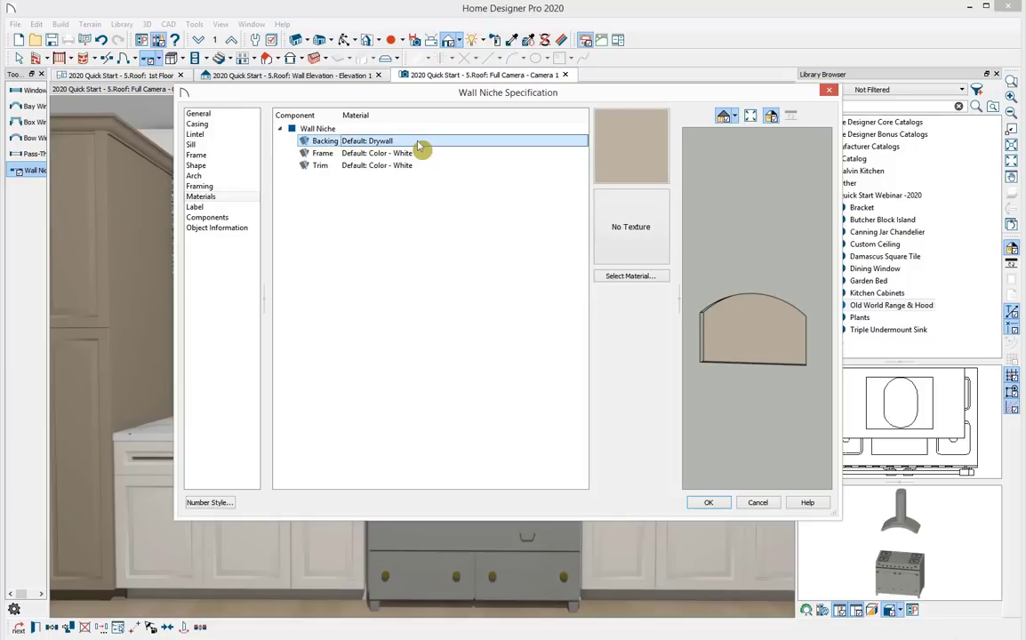
left_click(632, 279)
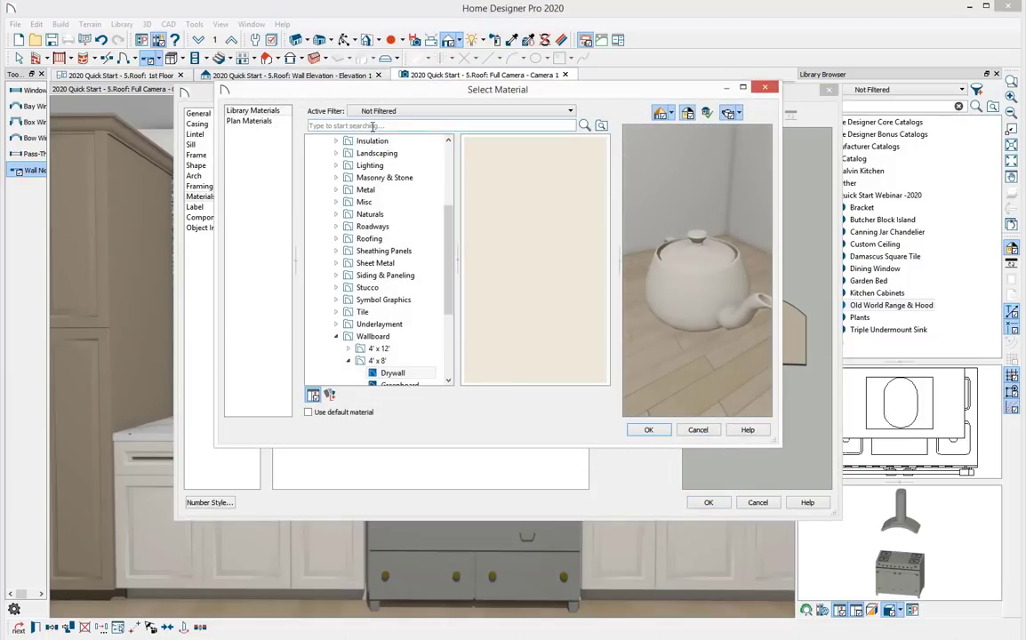
left_click(372, 126)
type("pl")
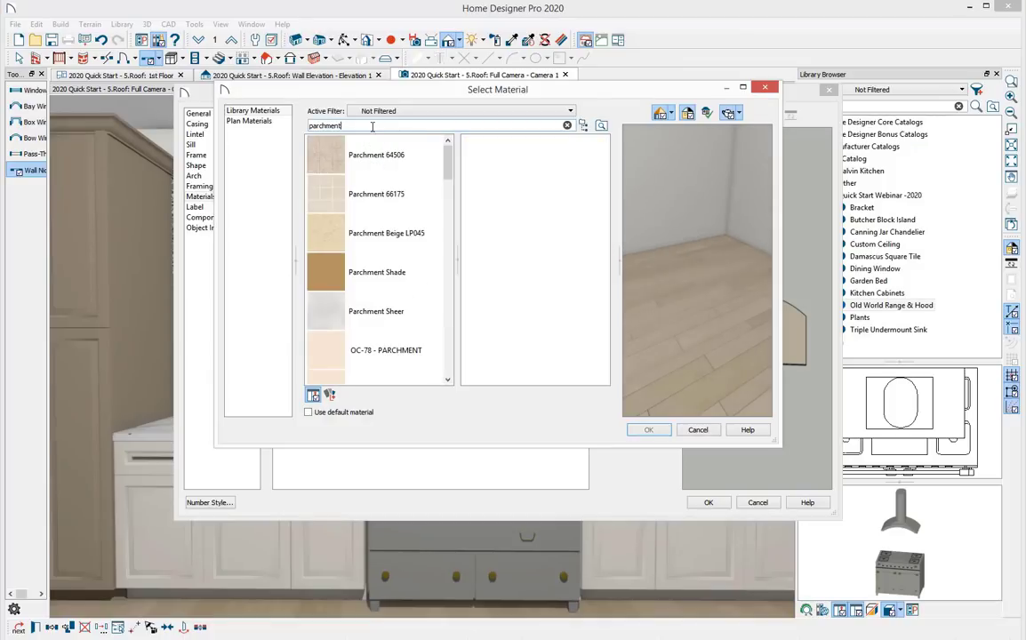
scroll(452, 255, "down", 10)
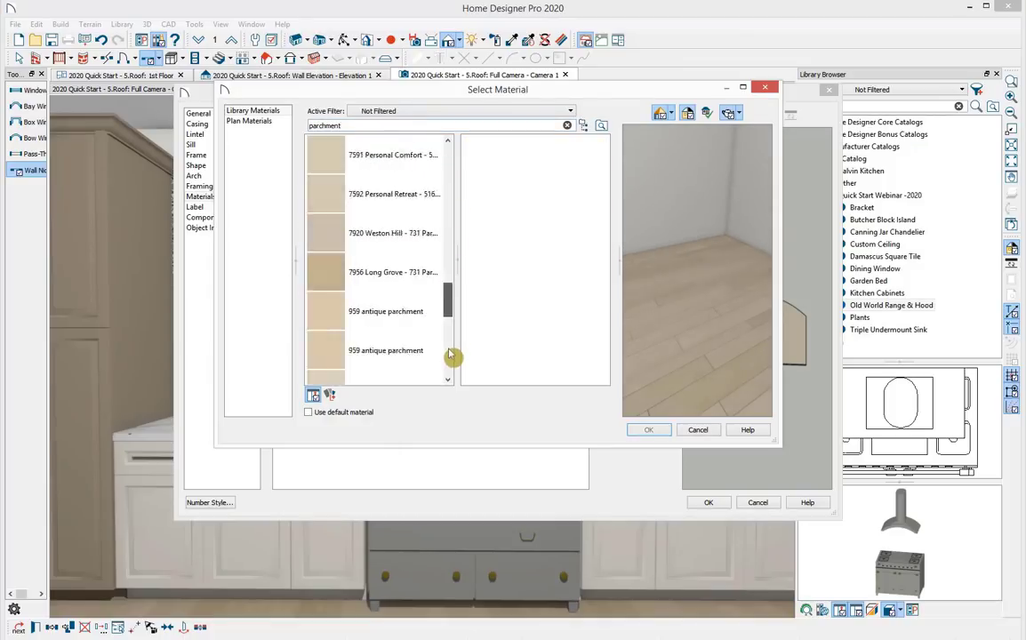
left_click(356, 310)
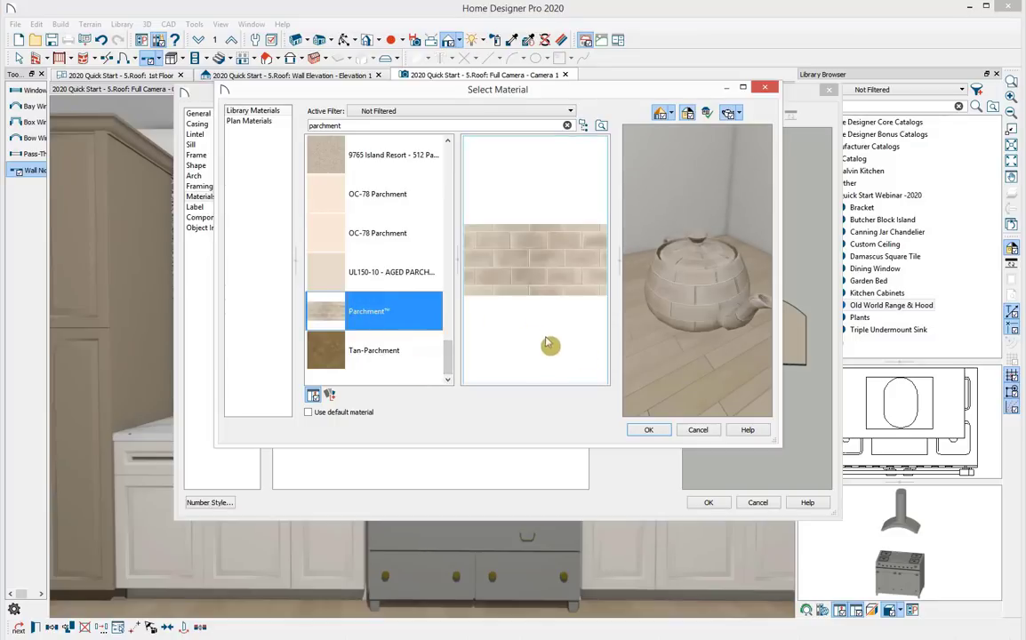
left_click(658, 432)
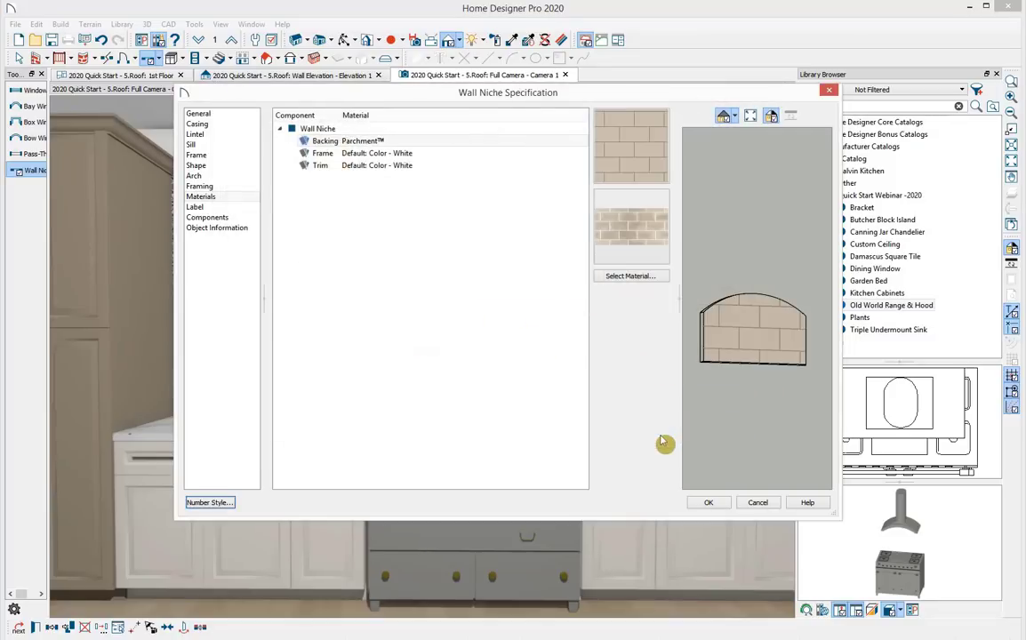
left_click(708, 503)
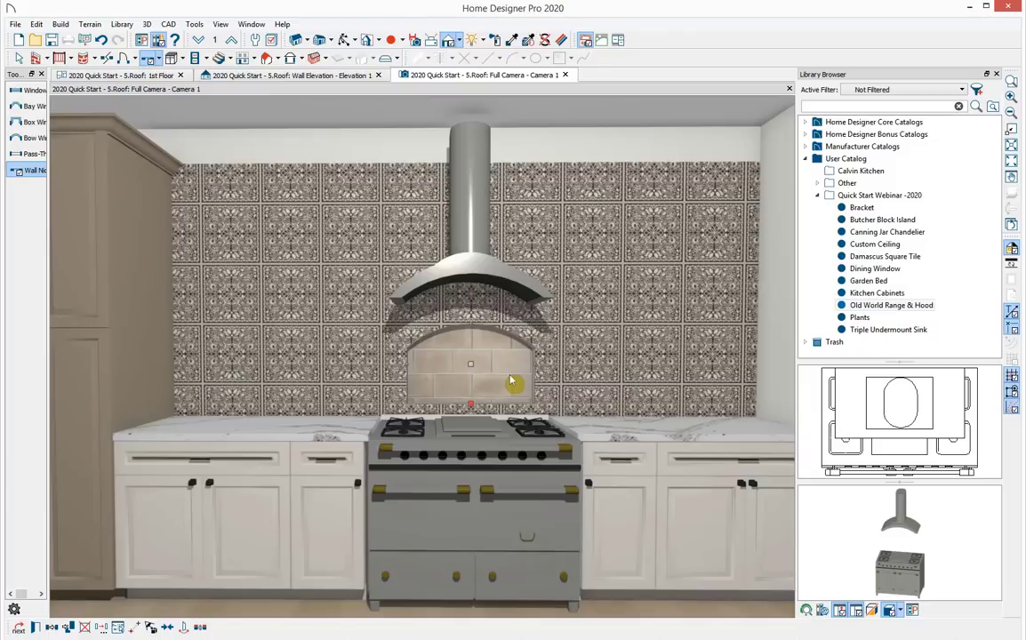
Step: Adjust the niche backing's material definition so its texture X Scale is 20", retaining the aspect ratio
left_click(561, 41)
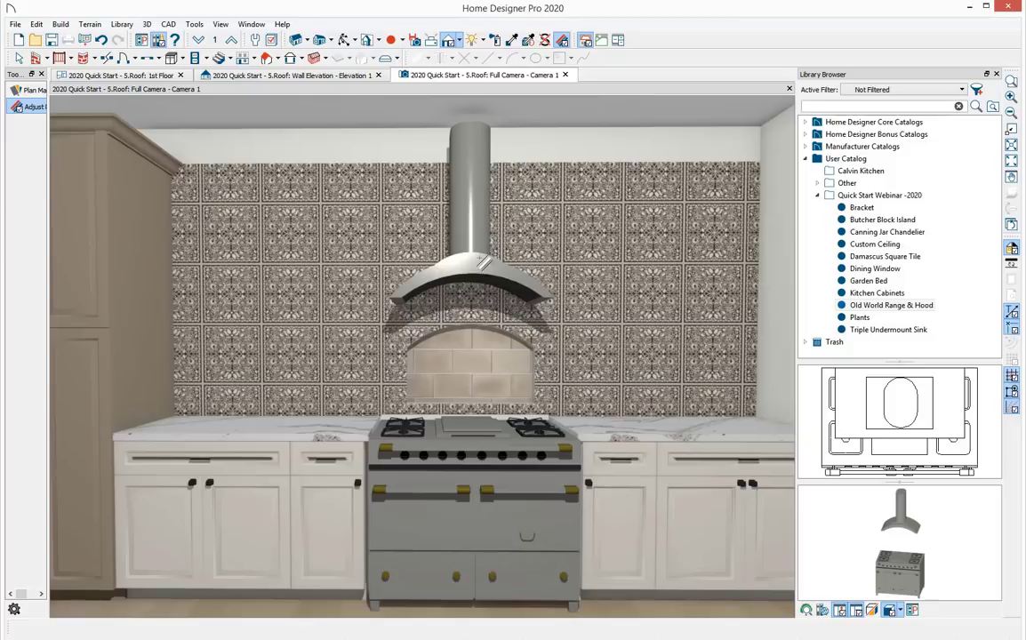
left_click(477, 378)
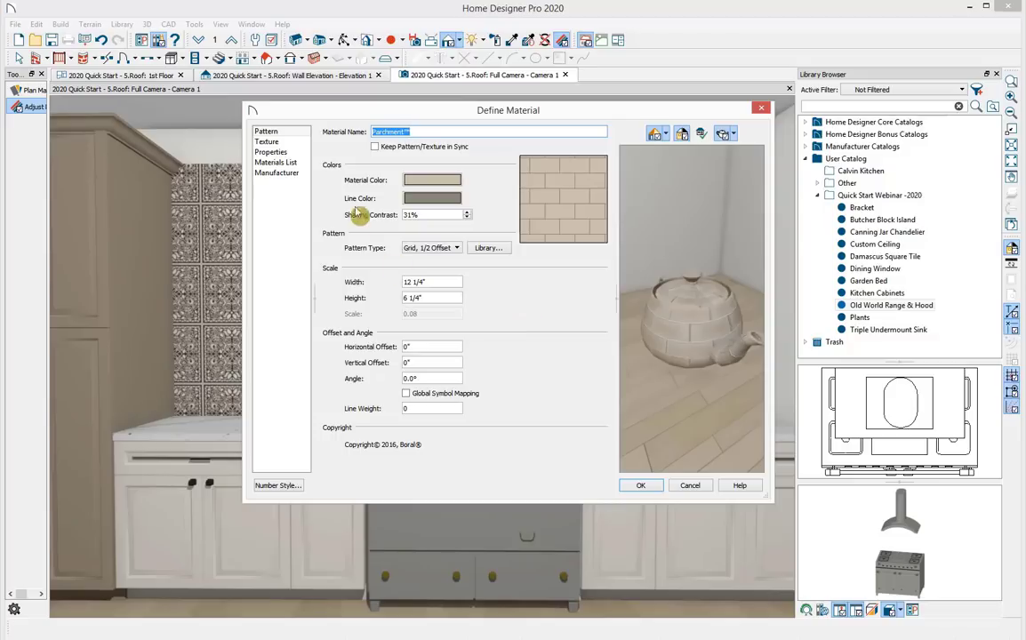
left_click(267, 142)
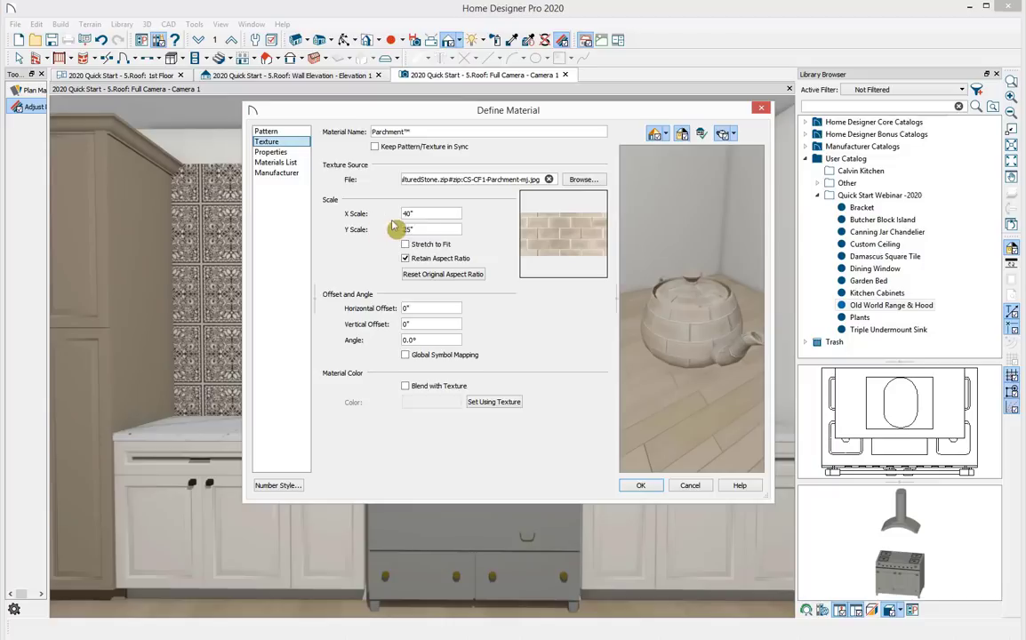
left_click_drag(432, 212, 397, 211)
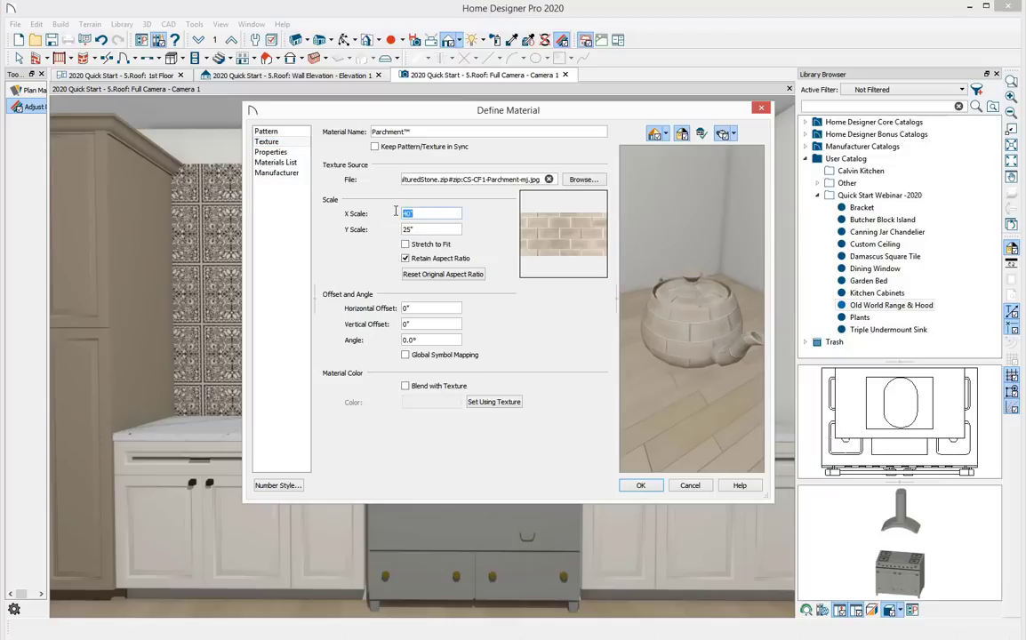
left_click(398, 215)
type("20")
key("Tab")
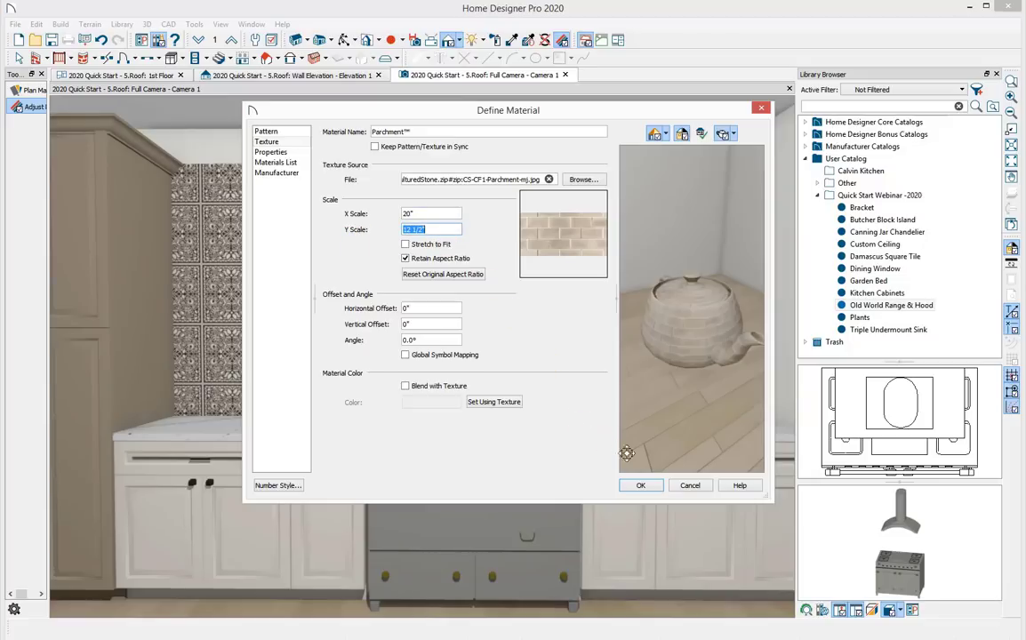
left_click(650, 487)
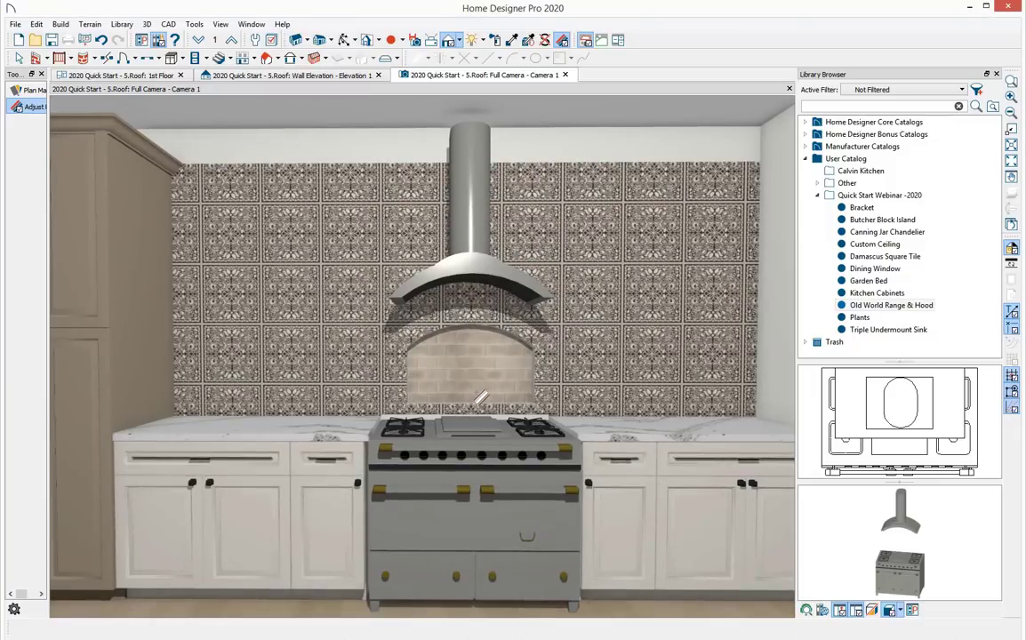
key("space")
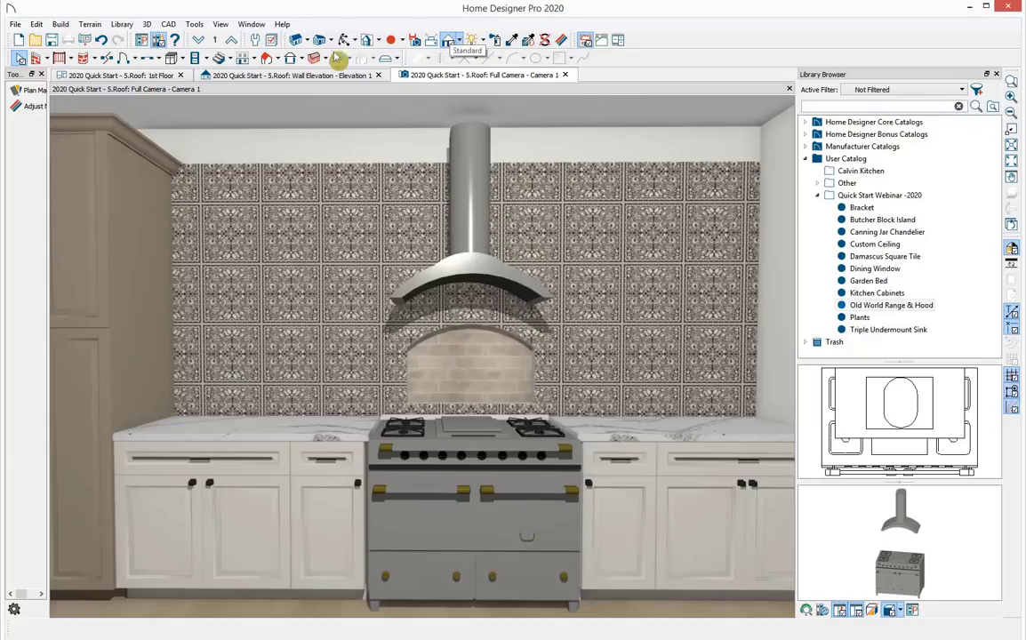
Step: Place a base cabinet on the open floor in front of the range
left_click(172, 57)
scroll(297, 249, "down", 3)
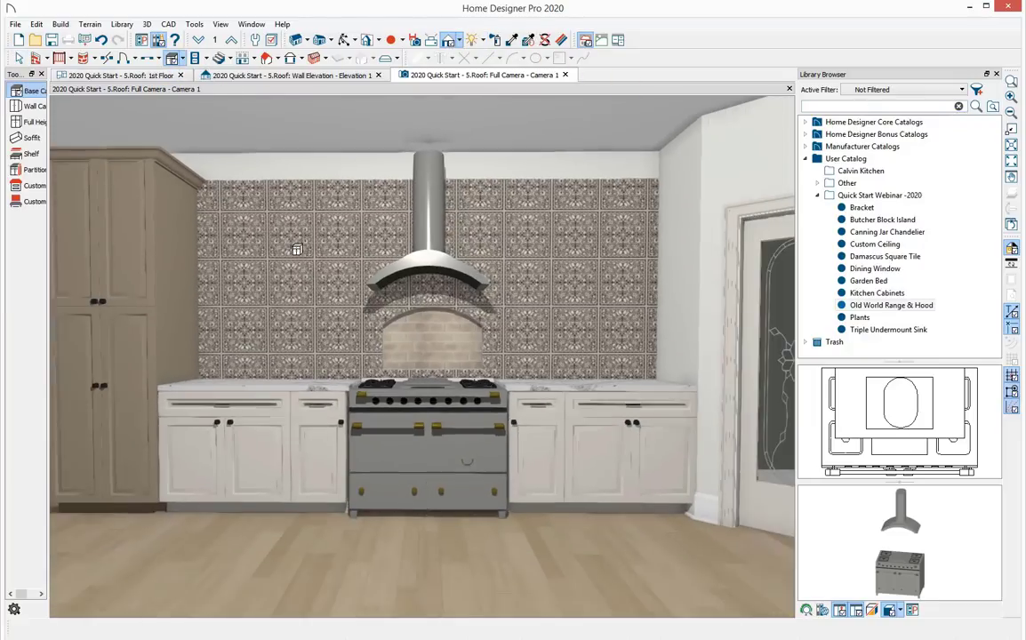
left_click(378, 584)
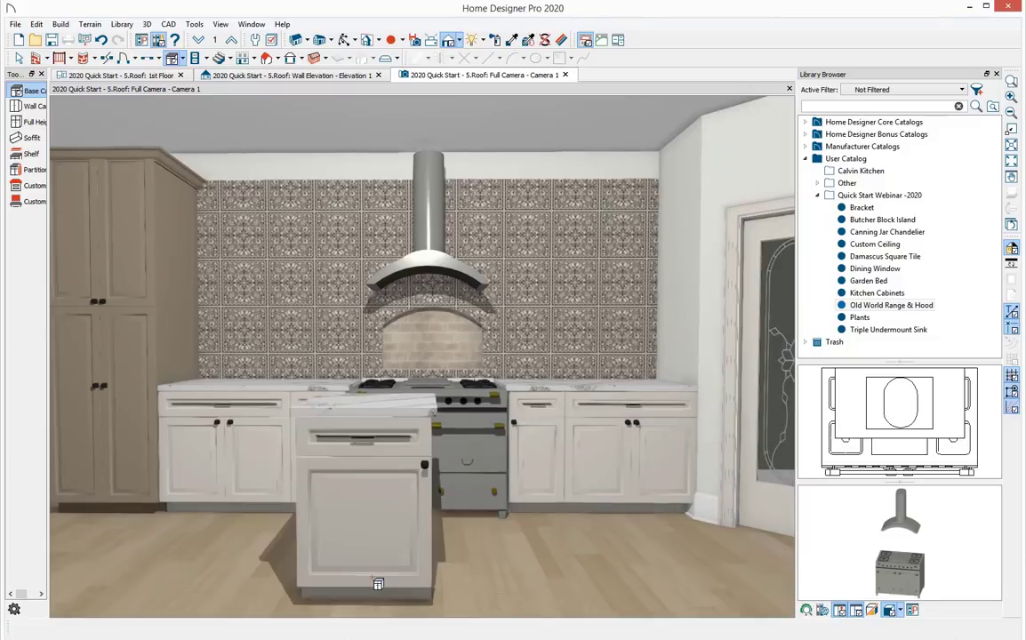
middle_click_drag(377, 584, 536, 430)
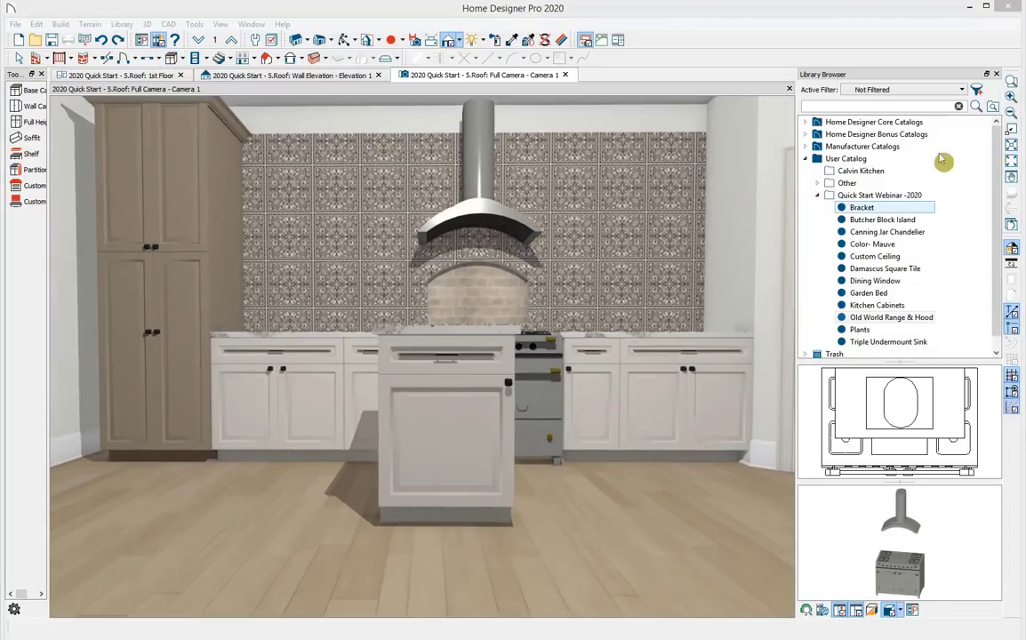
Step: Paint the freestanding base cabinet with Color- Mauve, first its door panel and toe kick by component, then the entire object
left_click(923, 189)
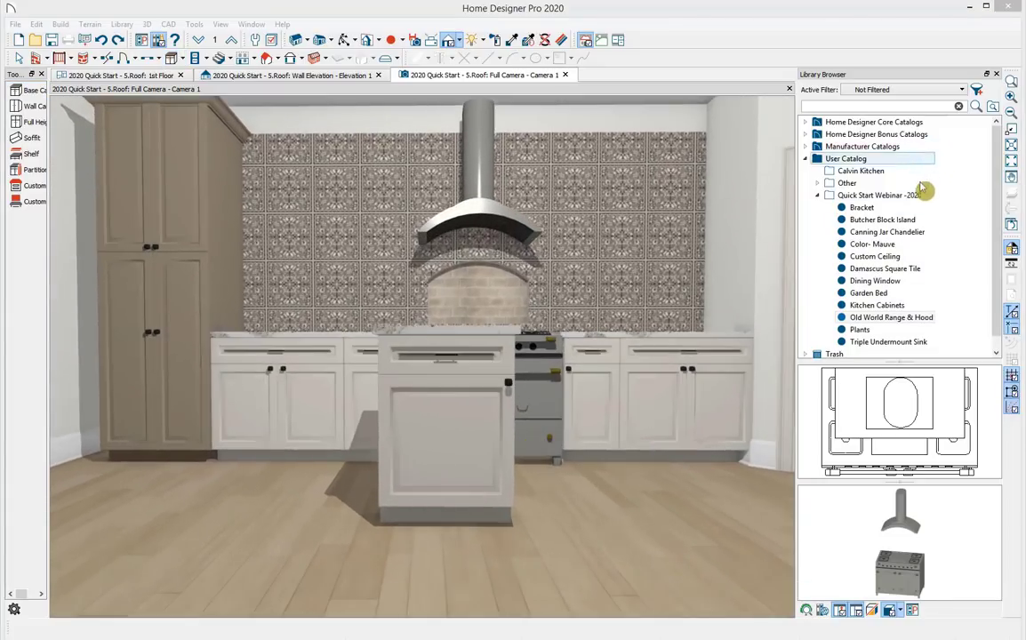
left_click(894, 246)
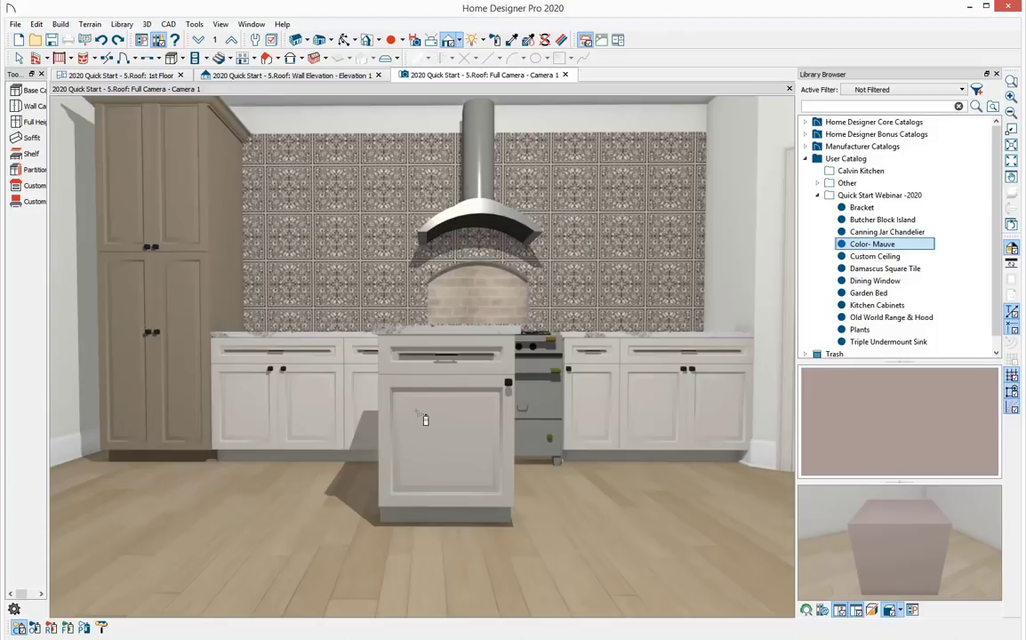
left_click(426, 421)
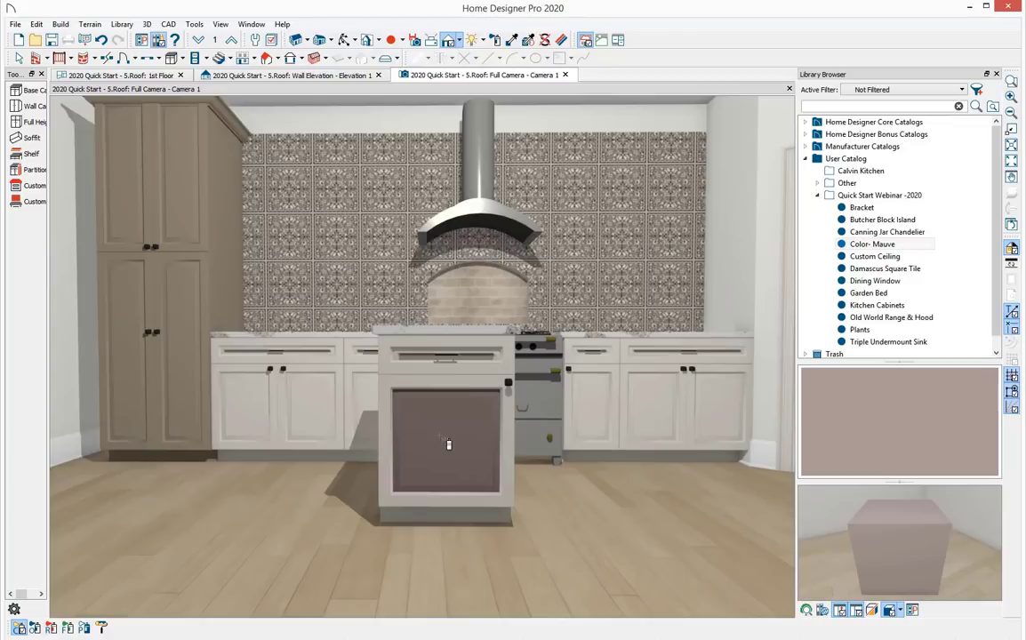
left_click(429, 524)
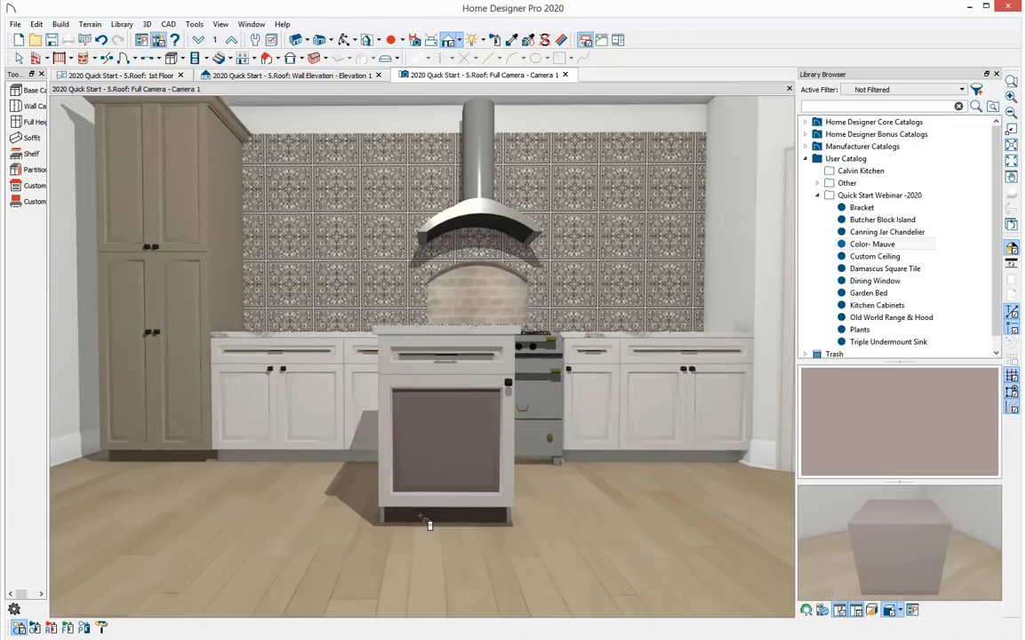
left_click(35, 628)
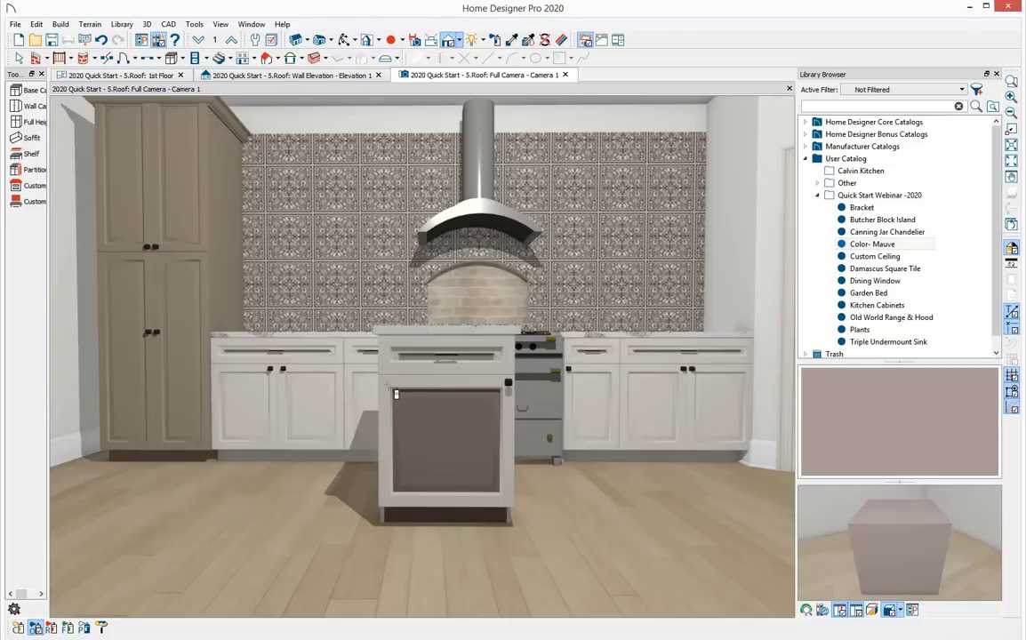
left_click(394, 392)
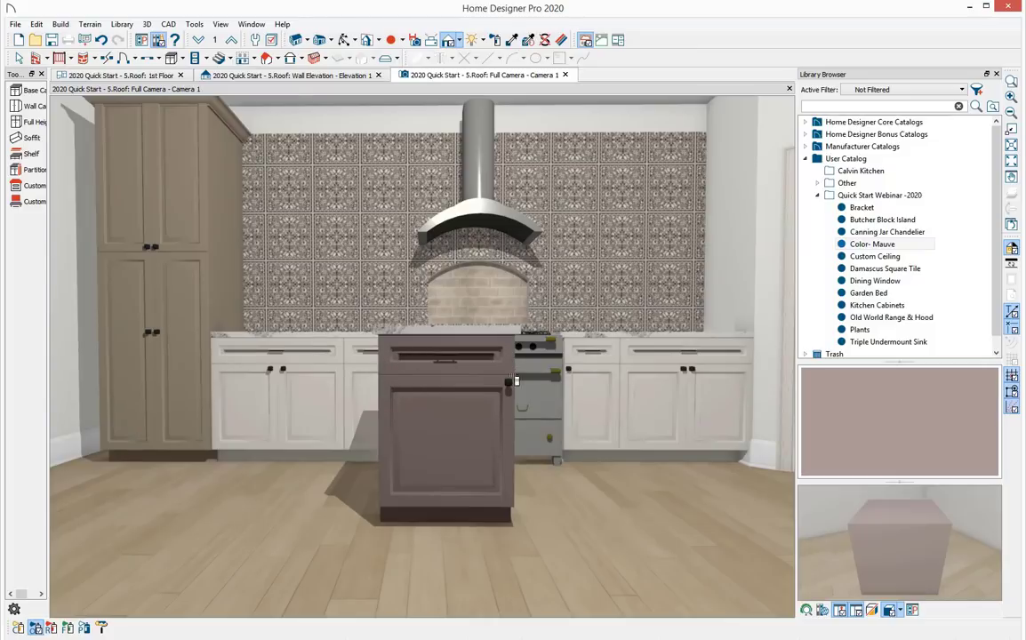
Step: Try applying Color- Mauve to the white cabinets throughout the room, and undo it
left_click(52, 628)
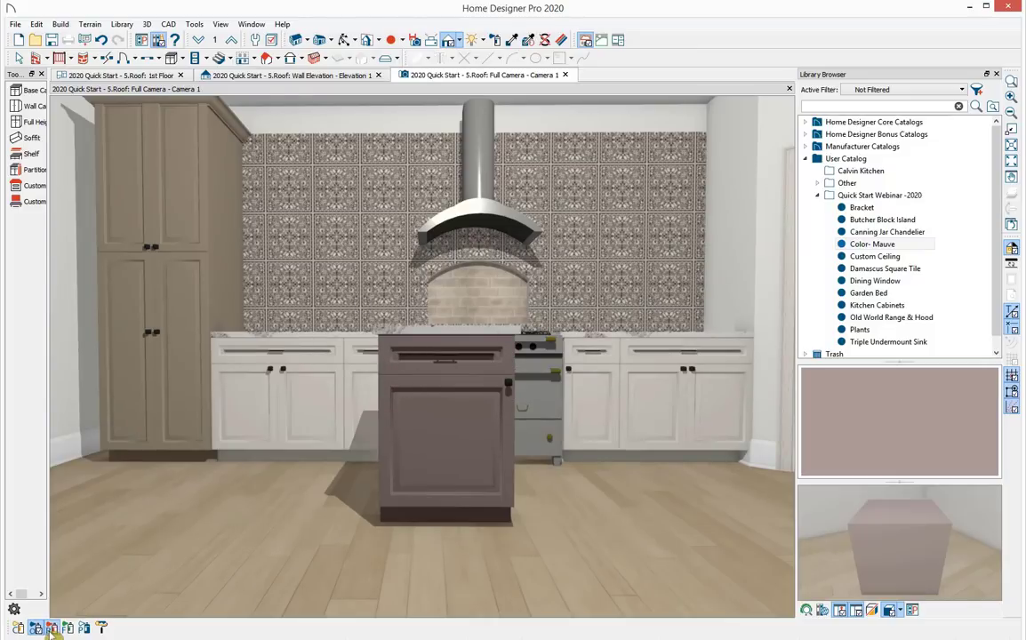
left_click(270, 419)
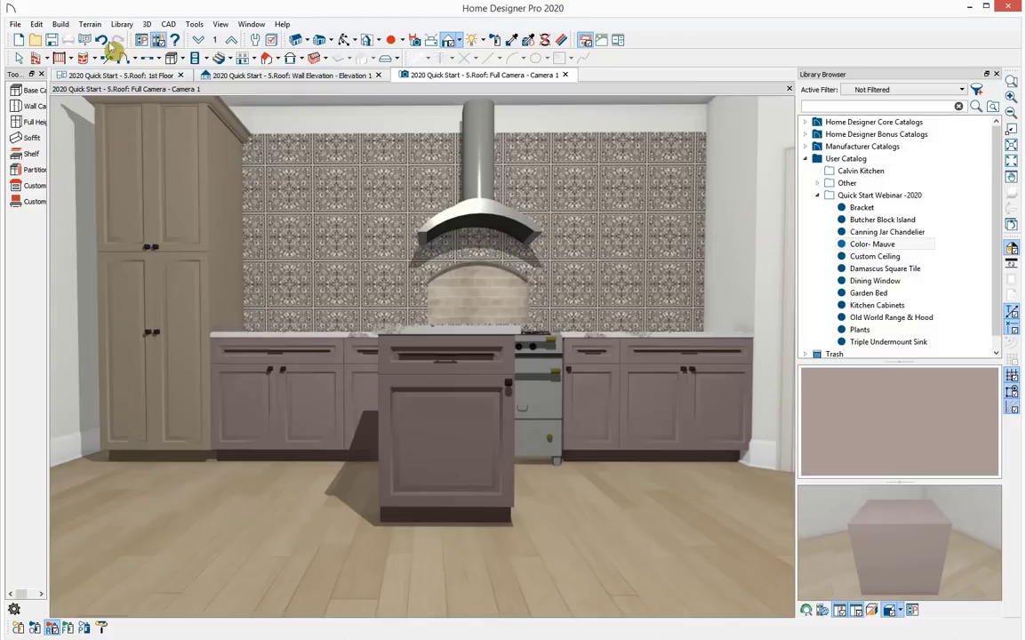
key("ctrl+z")
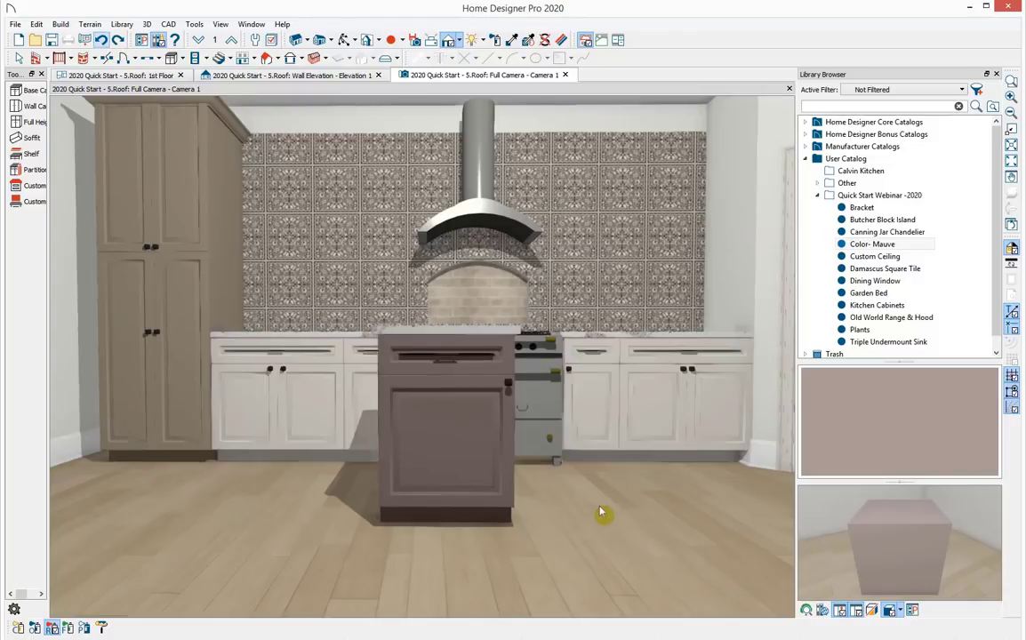
Step: Delete the mauve base cabinet standing in front of the range
key("space")
left_click(485, 435)
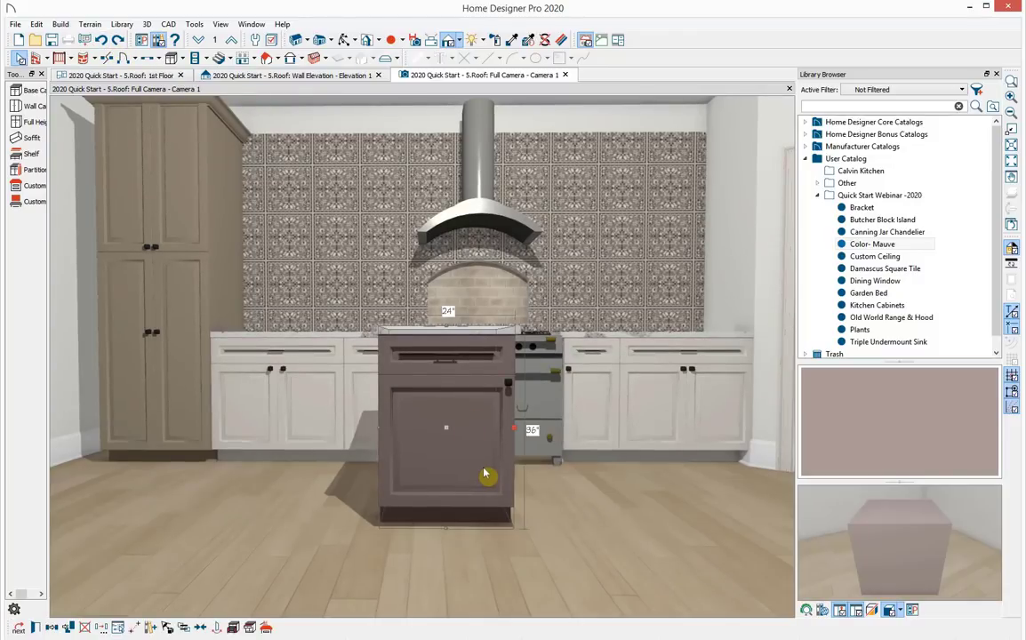
key("Delete")
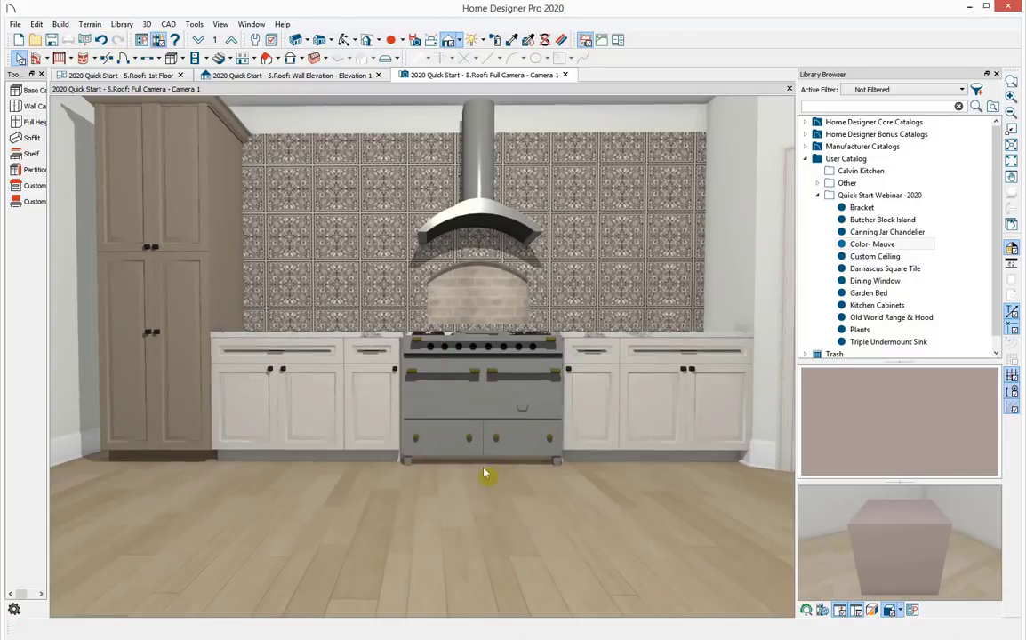
Step: Close the library browser and sample the tall cabinet's taupe finish with the Material Eyedropper, set to paint single components
left_click(996, 74)
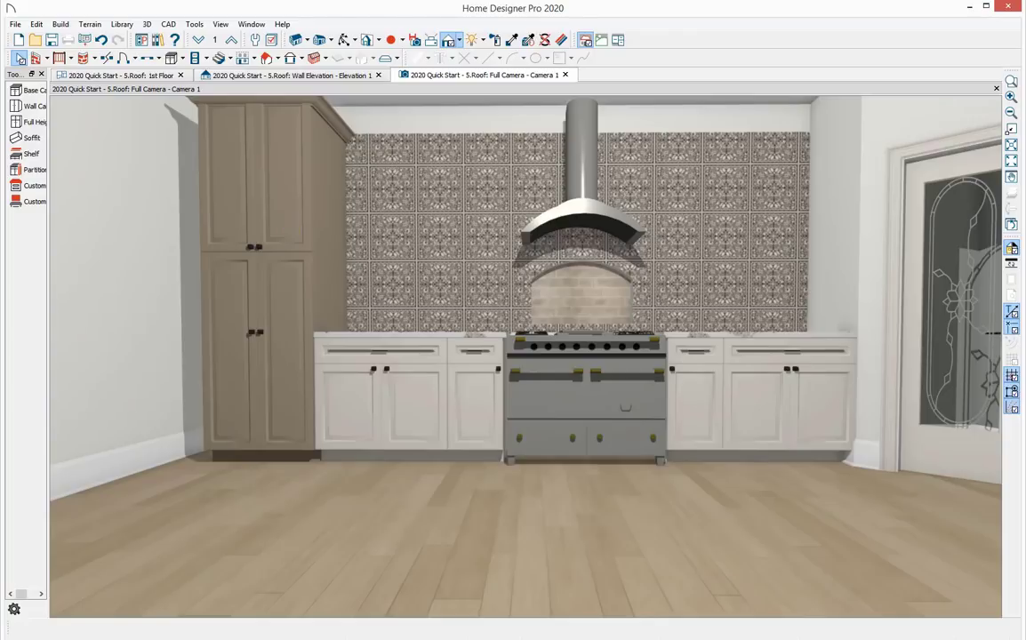
left_click(859, 240)
left_click(513, 41)
left_click(513, 41)
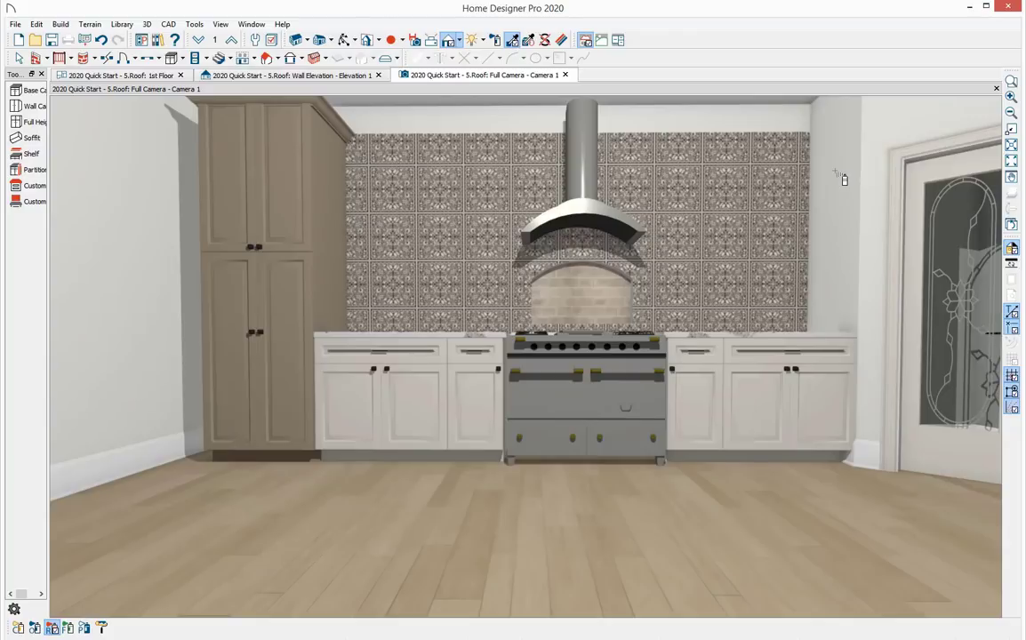
left_click(54, 629)
left_click(19, 628)
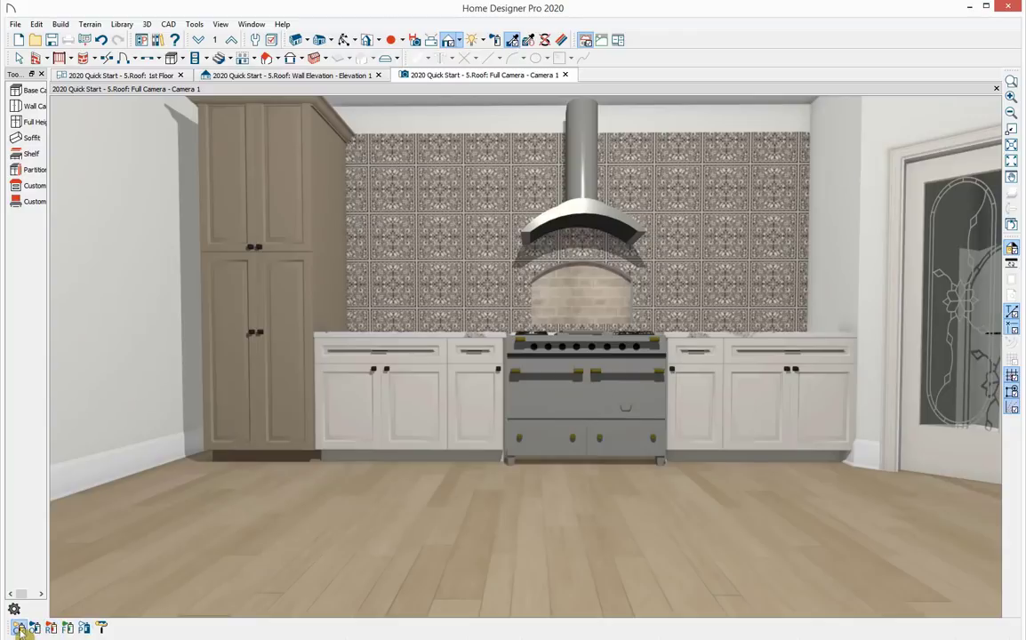
Step: Apply the sampled taupe material to the glass-door wall and the walls on either side of it
left_click_drag(613, 477, 841, 254)
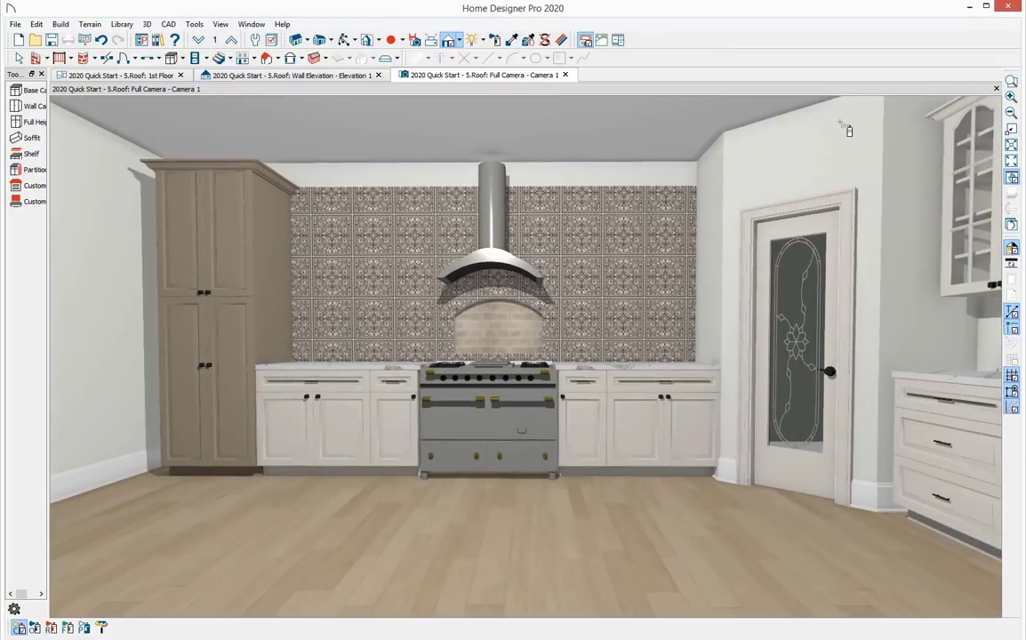
left_click(764, 133)
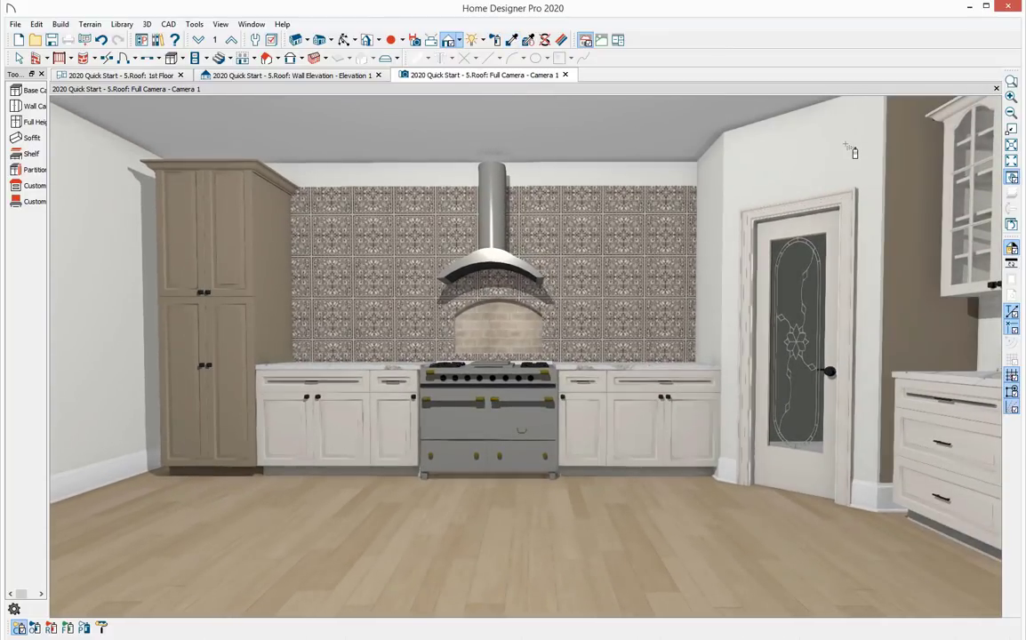
left_click(716, 189)
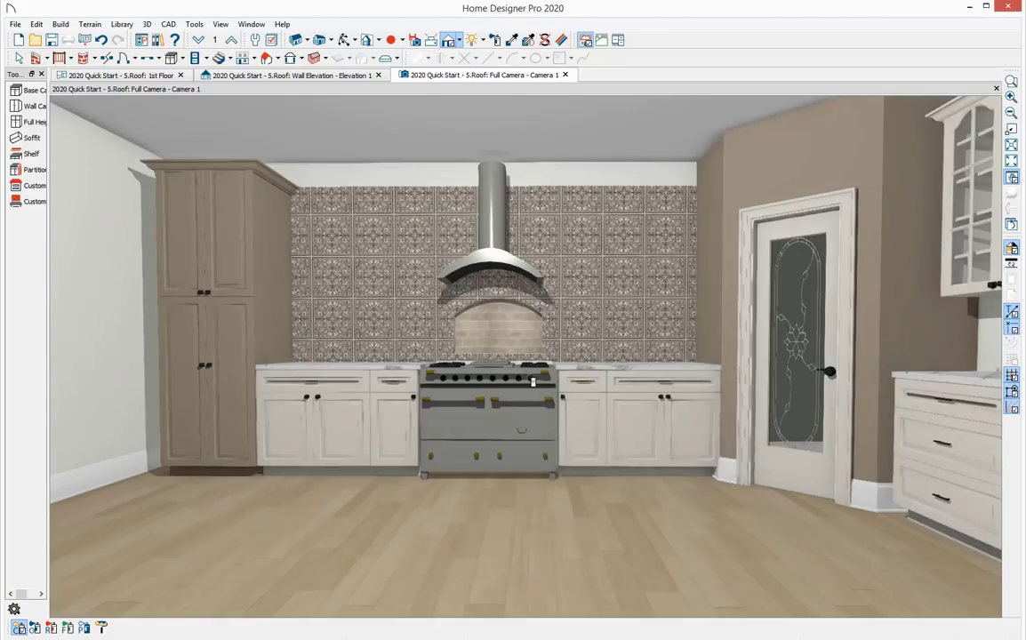
Step: Stop applying materials, set the camera view beside the plan views, and bring up the 1st Floor plan
middle_click_drag(533, 382, 732, 453)
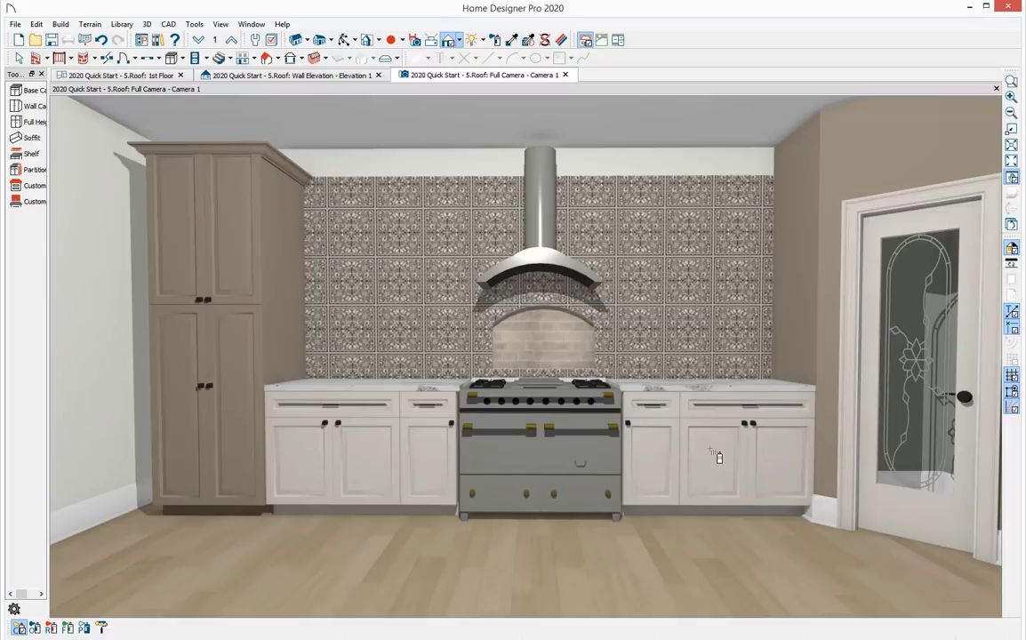
left_click(718, 458)
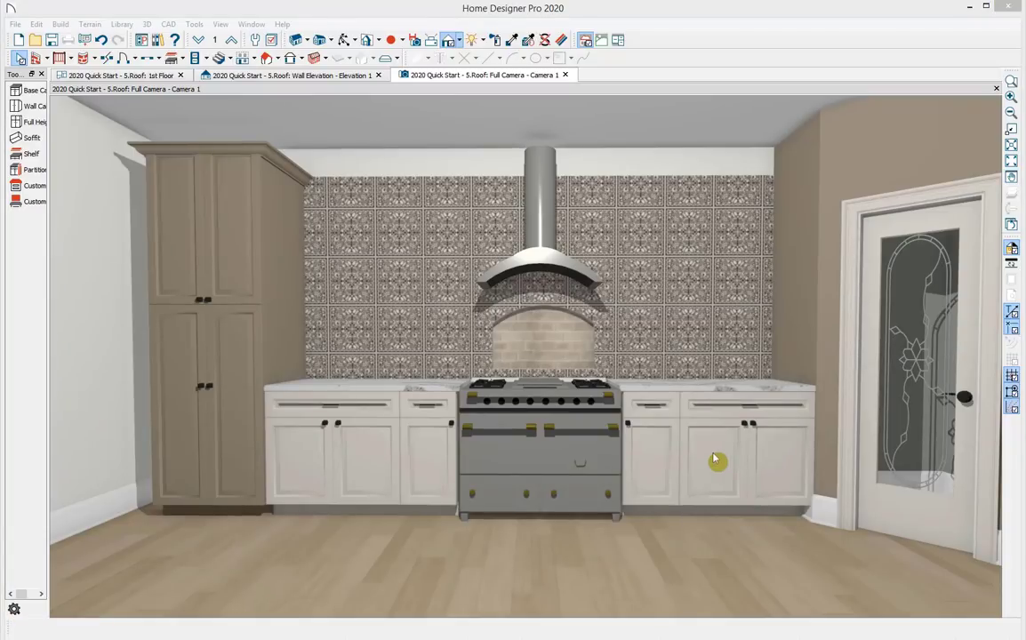
left_click_drag(502, 80, 531, 144)
left_click(120, 76)
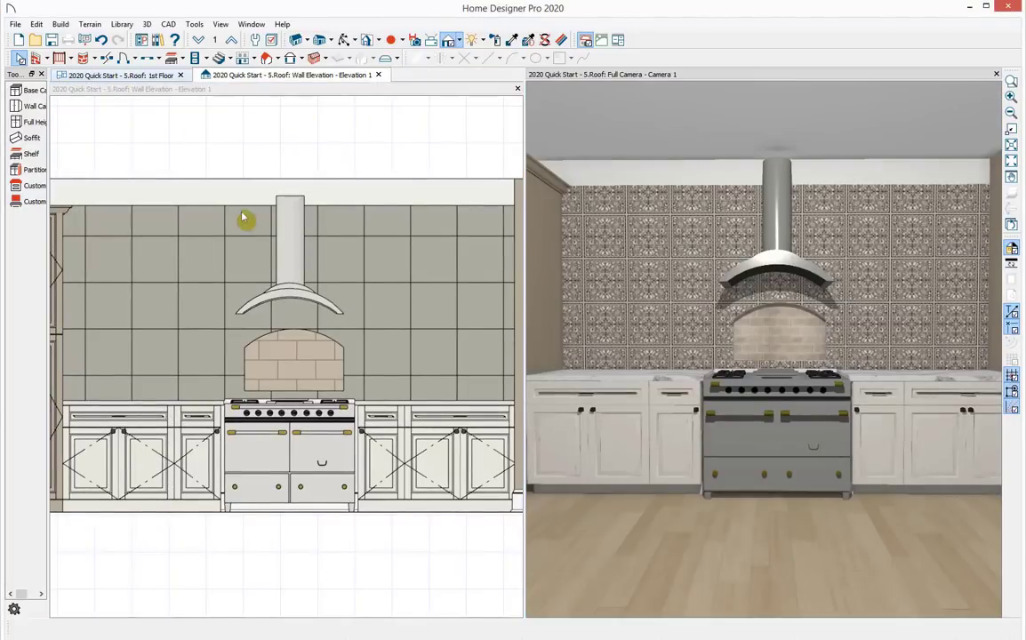
Step: Place a shelf against the back wall above the B36 base cabinet next to the tall cabinet
scroll(283, 178, "up", 2)
scroll(283, 177, "up", 2)
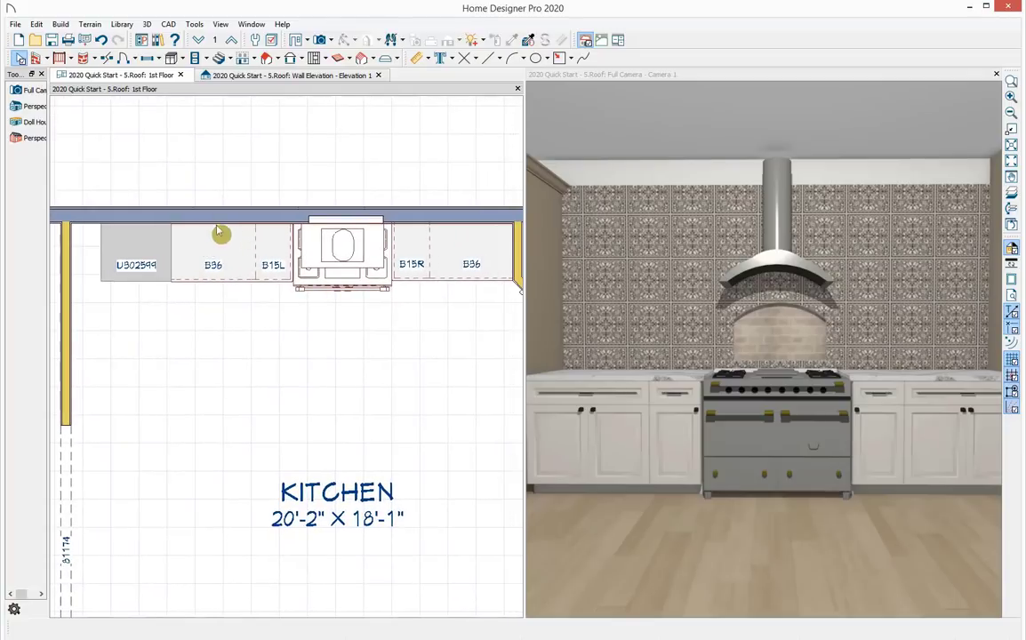
left_click(180, 58)
left_click(192, 130)
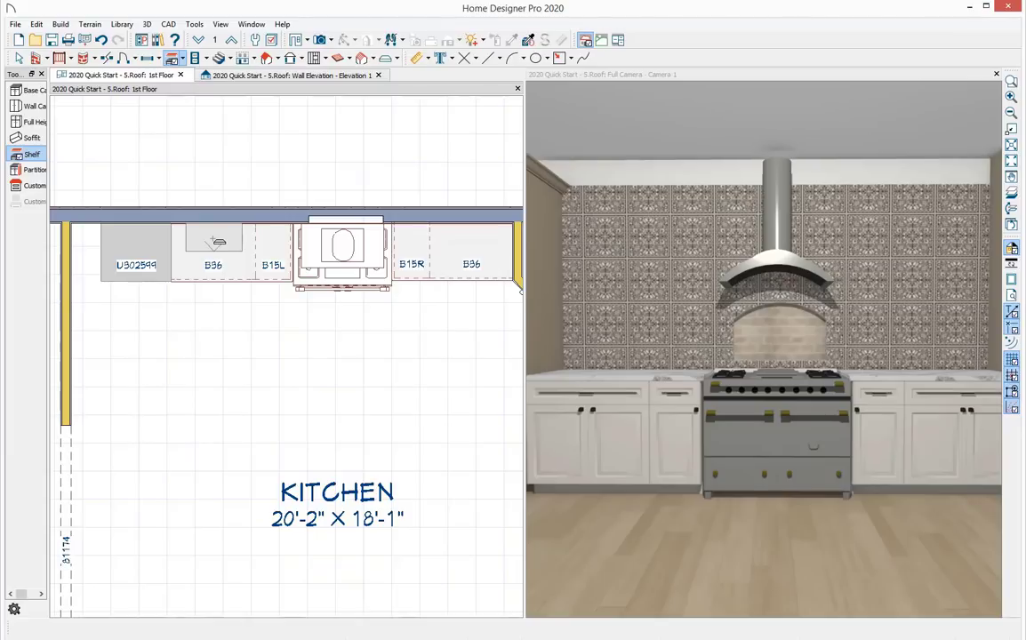
left_click(216, 240)
key("Escape")
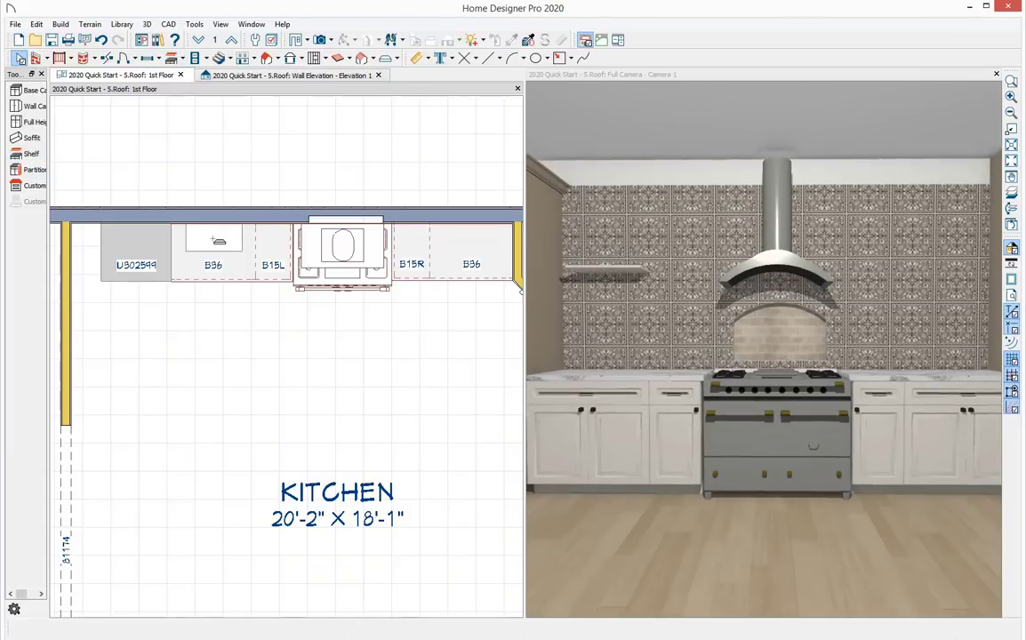
Step: Set the shelf's width to 30", its height to 1 1/2" and its floor-to-bottom distance to 83"
left_click(211, 238)
double_click(211, 239)
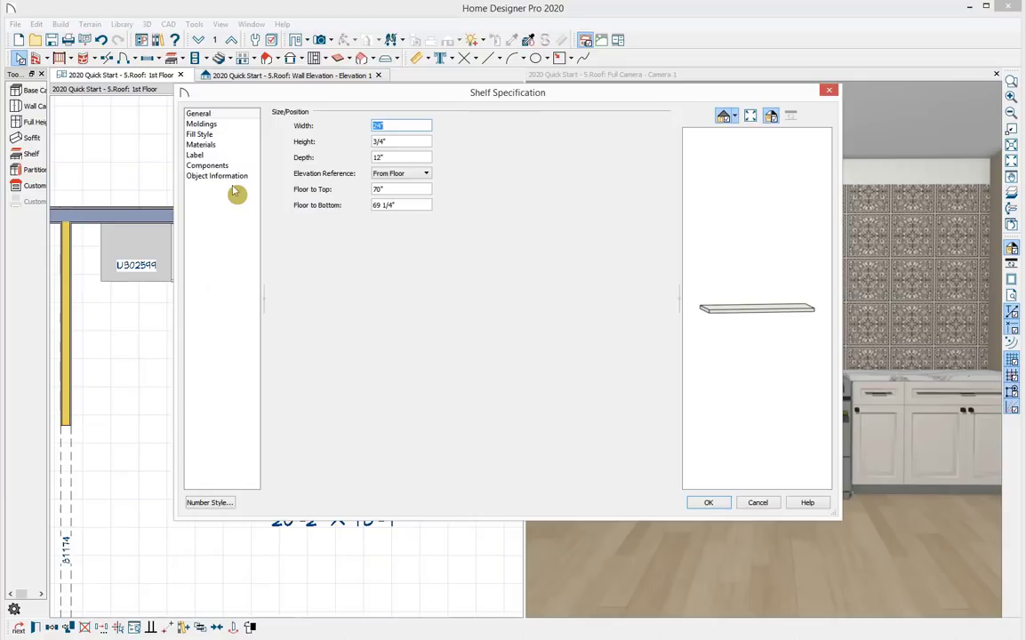
type("30")
key("Tab")
type("1")
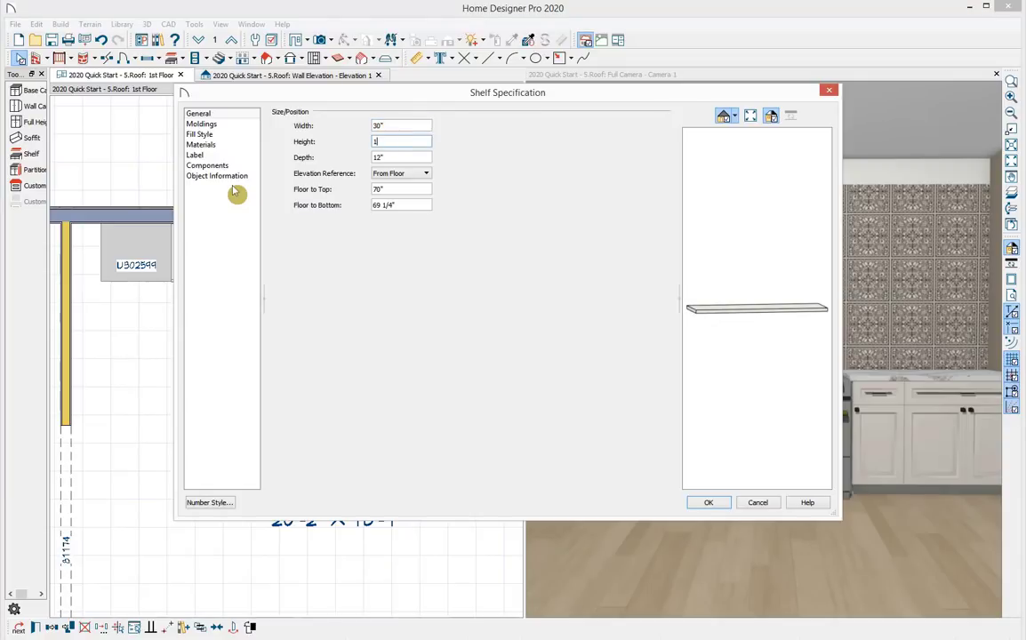
type(".5")
key("Tab")
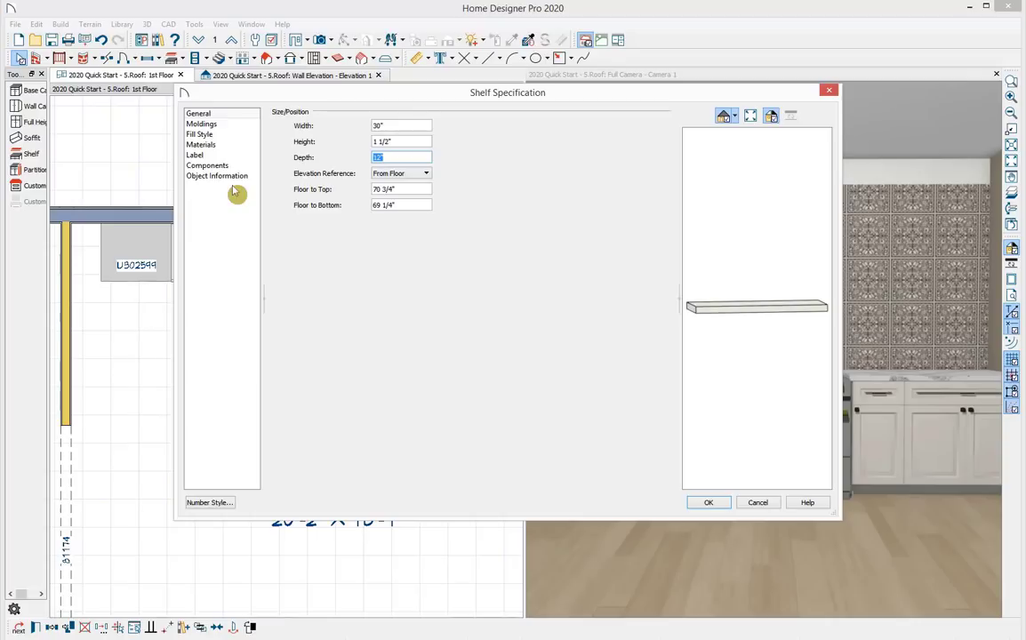
key("Tab")
key("Tab")
key("Tab")
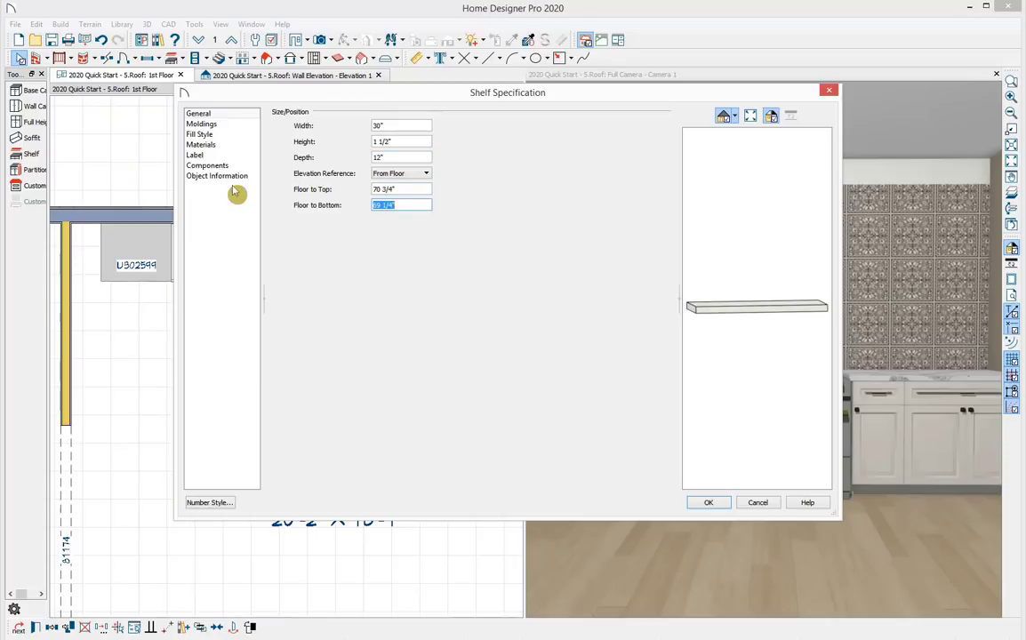
type("83")
key("Tab")
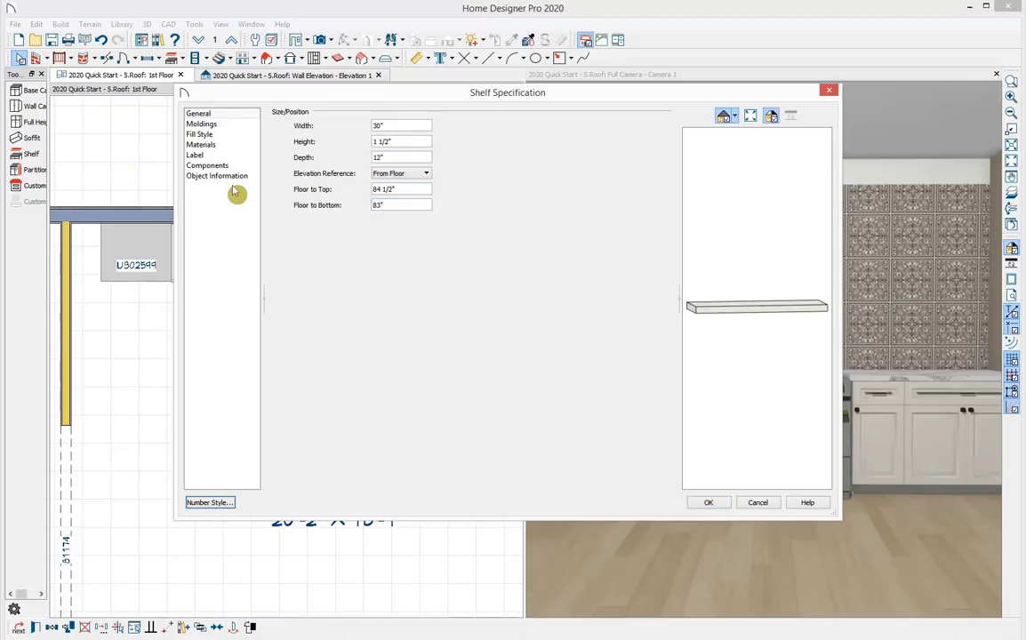
Step: Search the library materials for hickory and assign Hickory - Knotty to the shelf
left_click(201, 144)
left_click(307, 147)
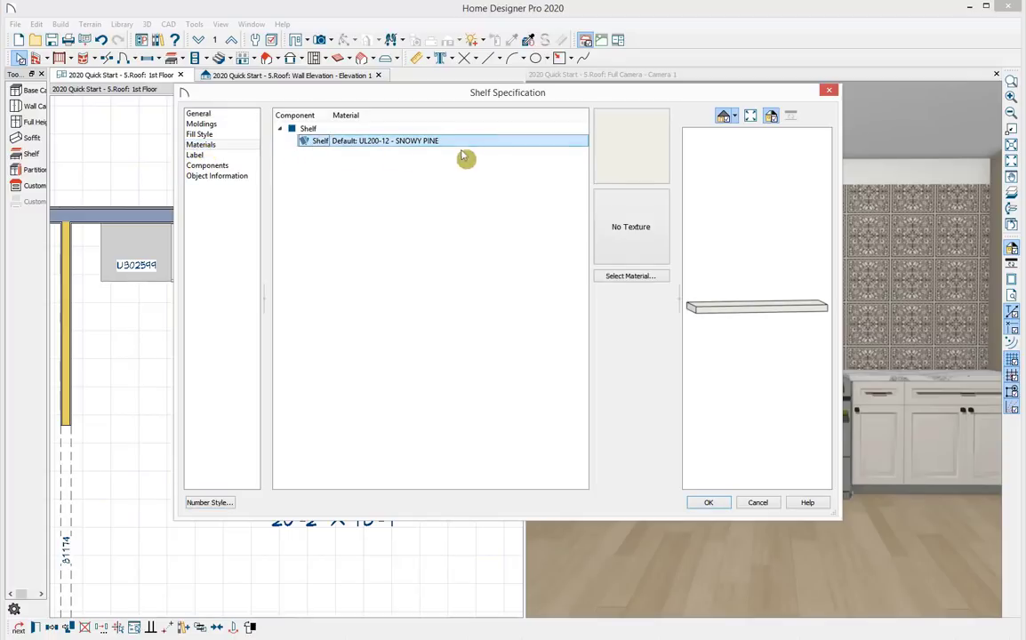
left_click(626, 279)
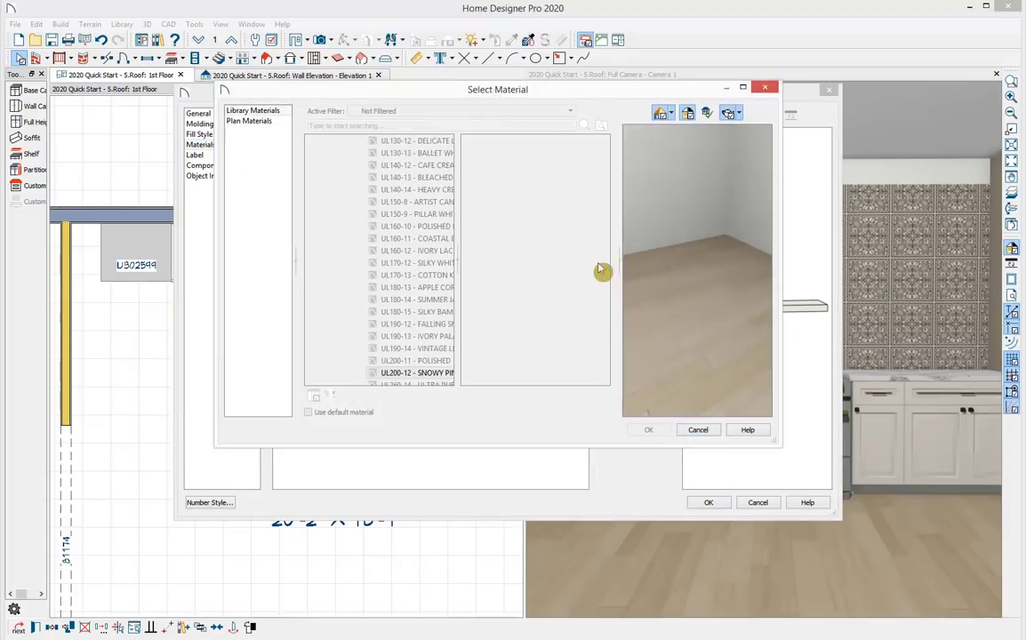
left_click(336, 126)
type("hickory")
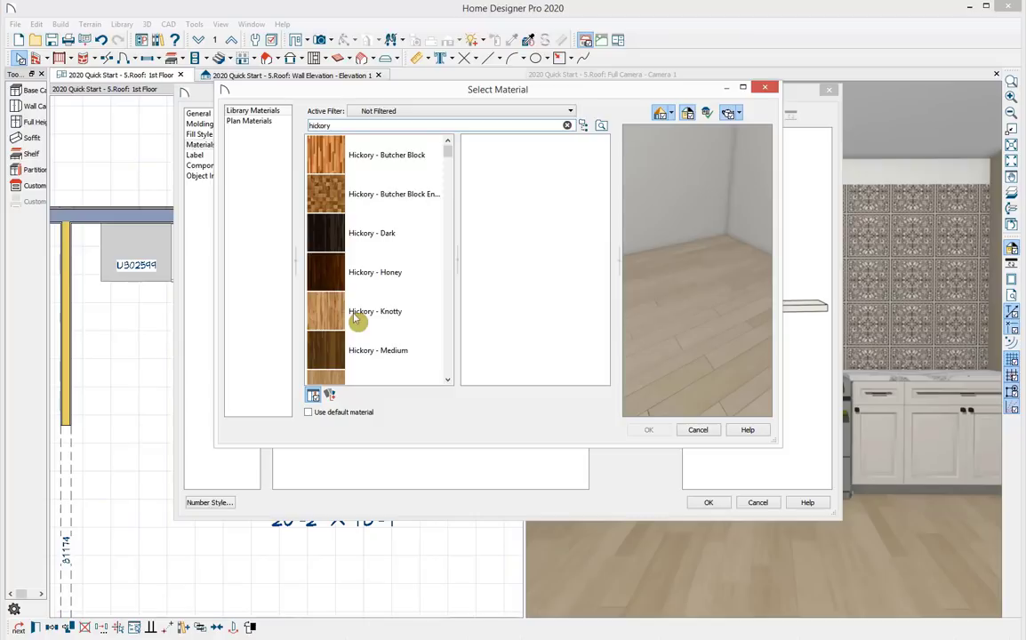
left_click(336, 316)
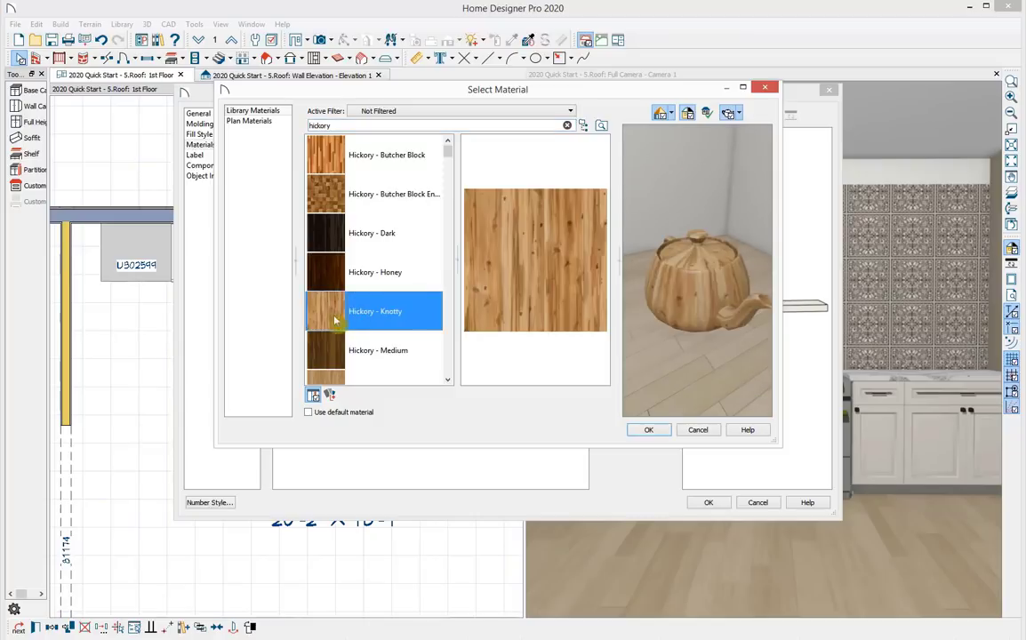
left_click(655, 433)
left_click(709, 503)
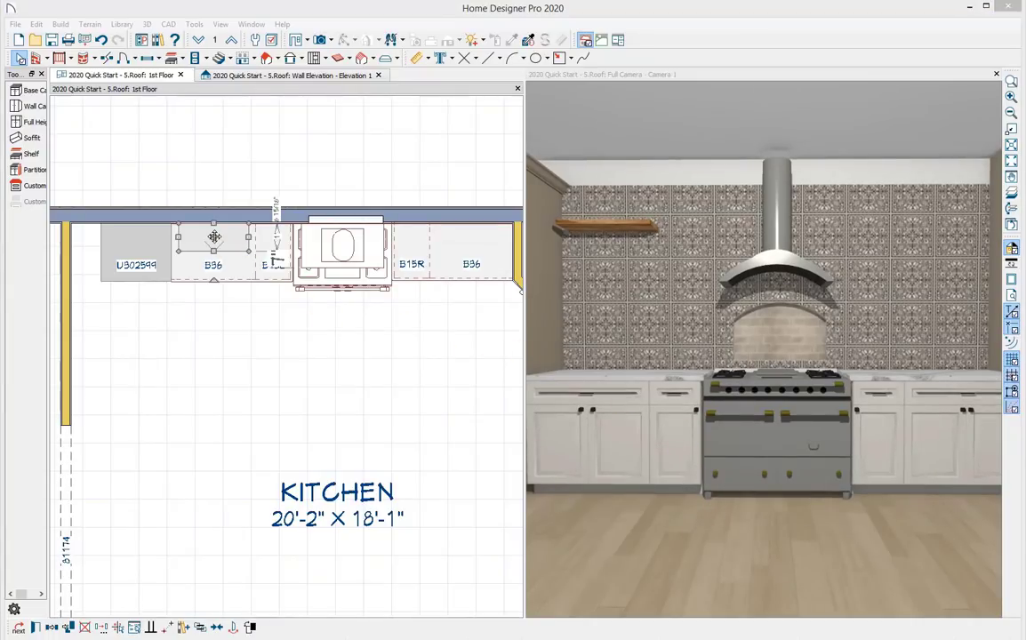
Step: Shift the shelf slightly toward the range and make two copies of it with a Z Delta of -16"
left_click_drag(218, 237, 227, 238)
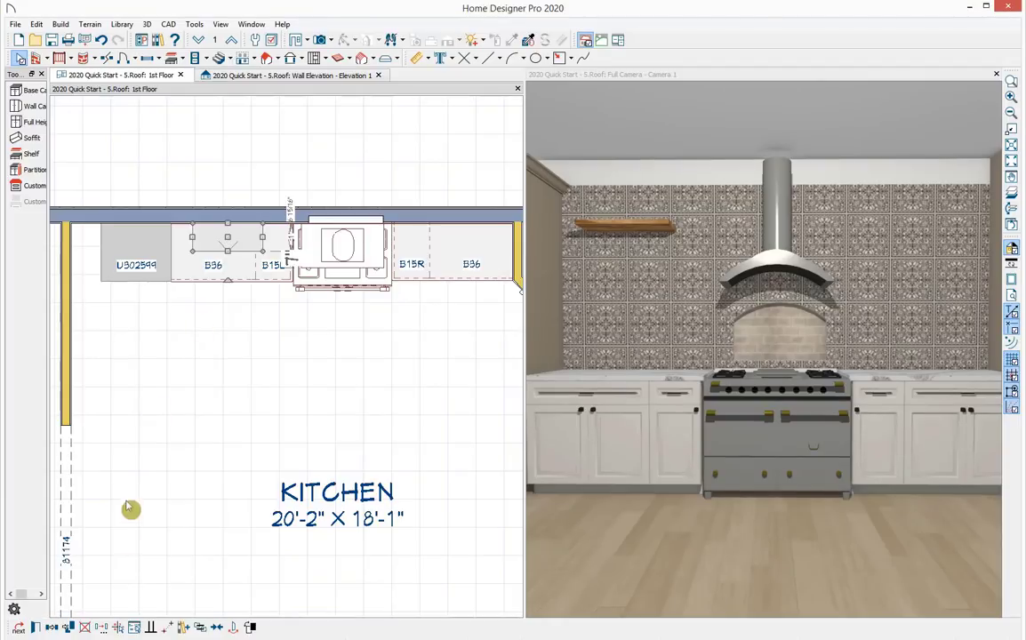
left_click(102, 627)
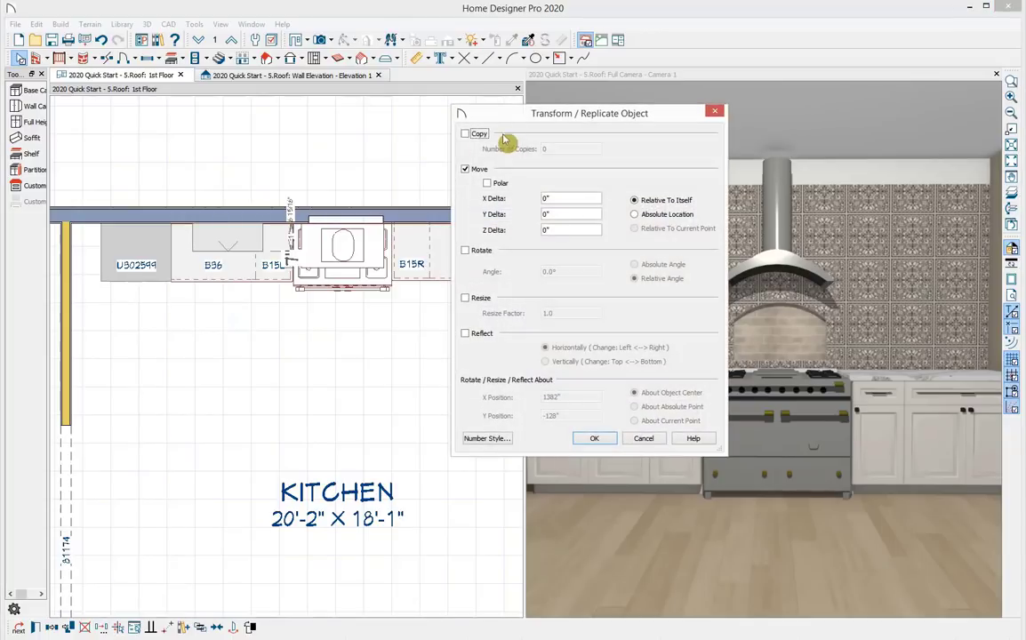
left_click(466, 134)
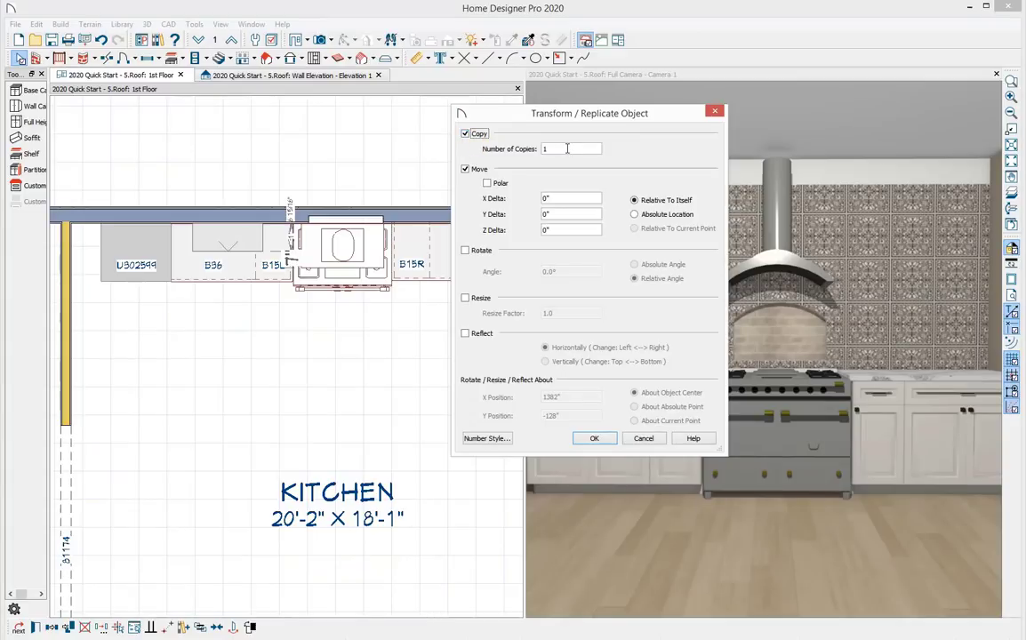
type("2")
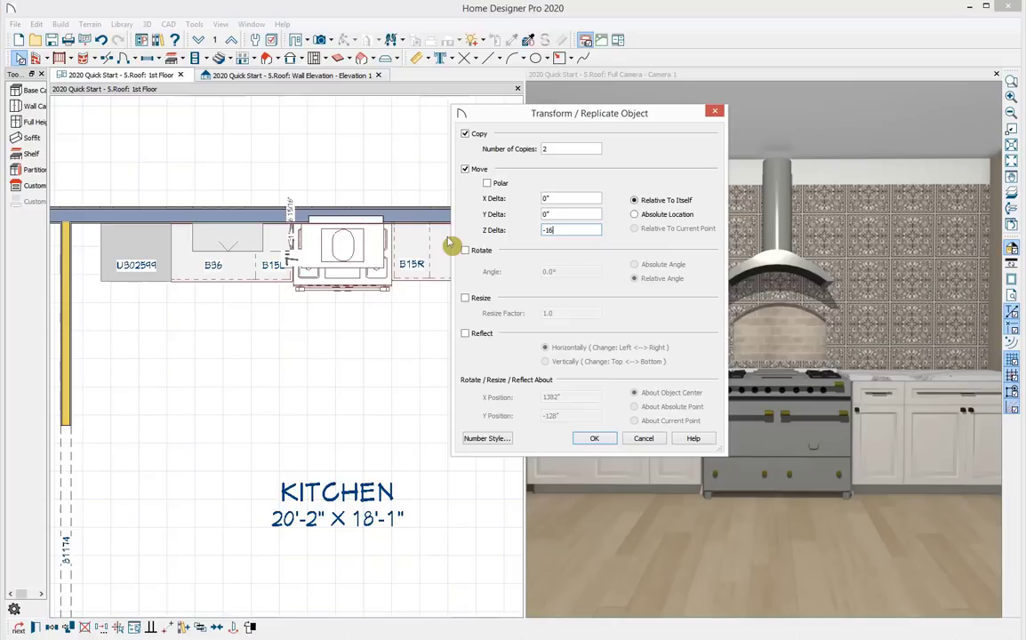
key("Tab")
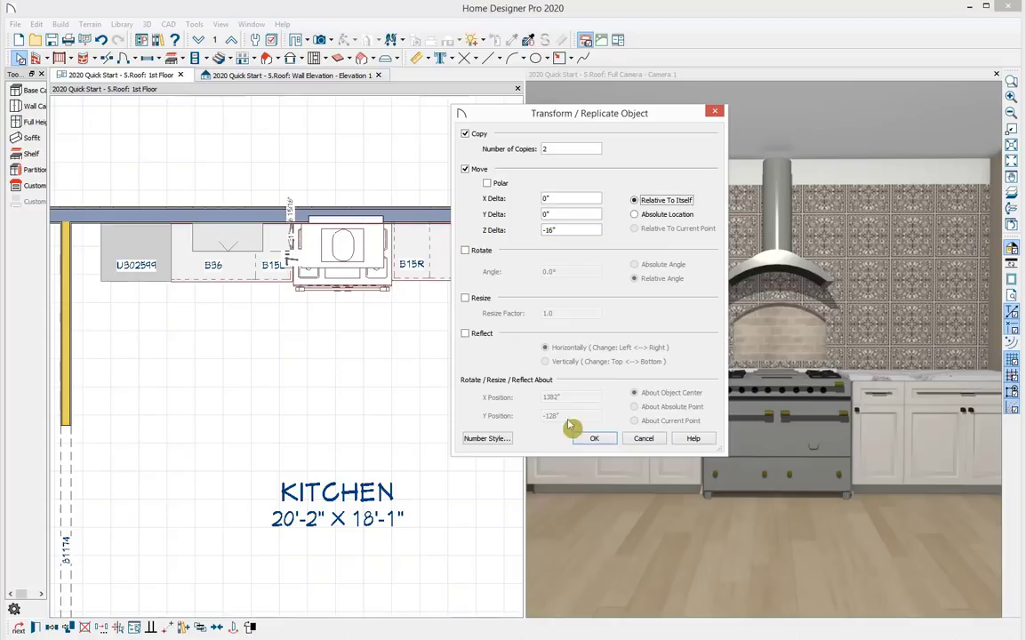
left_click(595, 440)
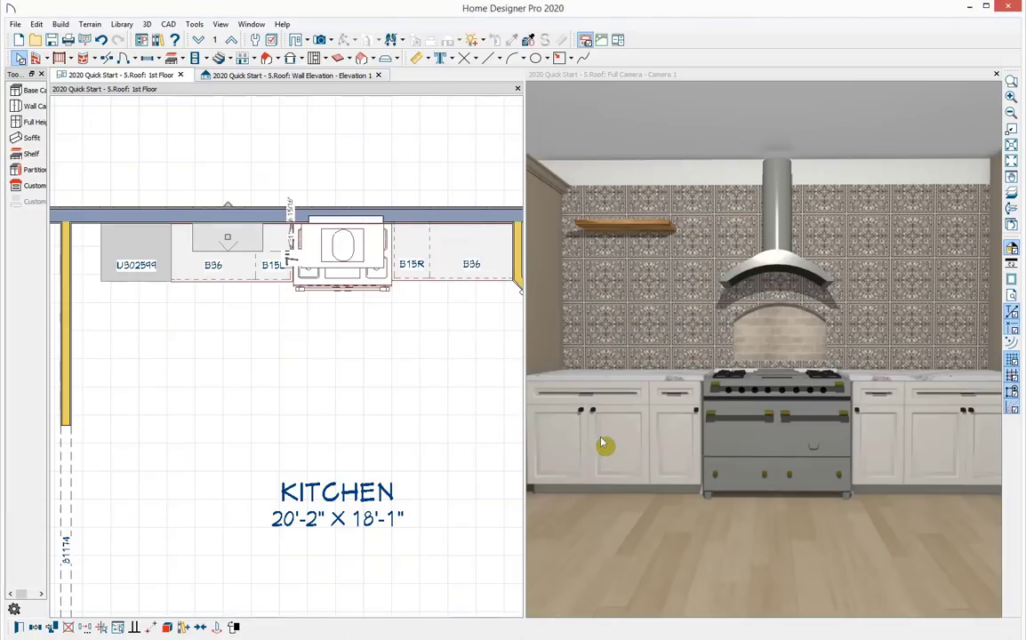
Step: Select all three shelves and mirror a copy of them about the arched niche to the other side of the range
left_click(637, 233)
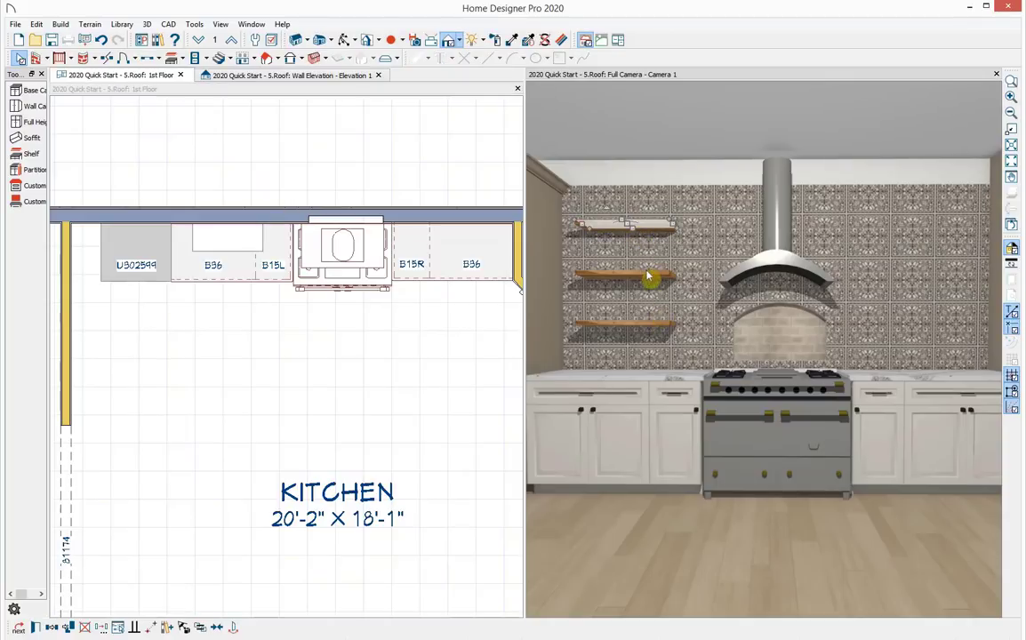
left_click(645, 329)
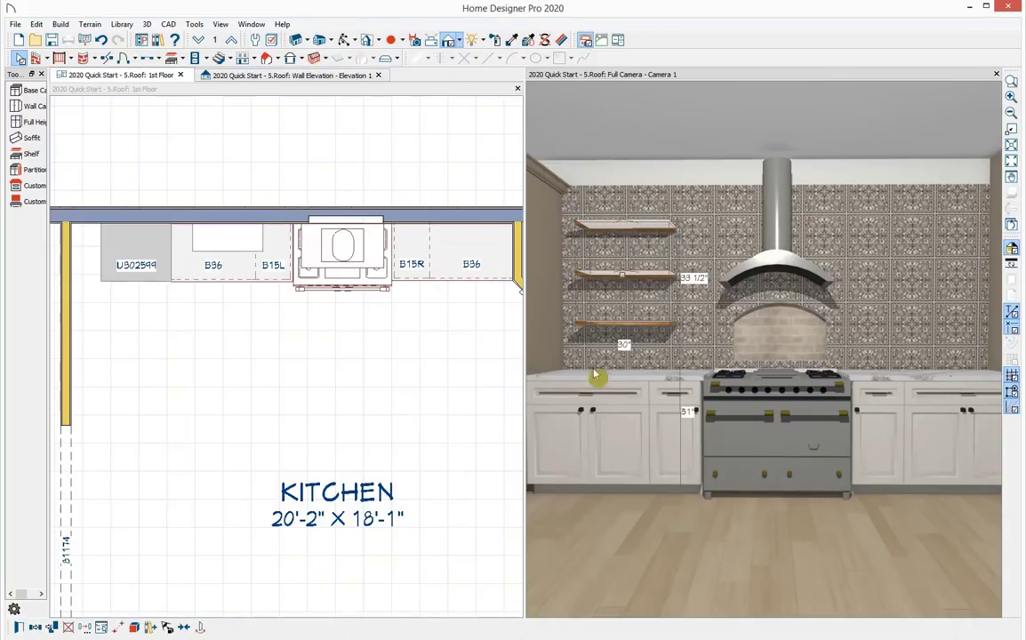
left_click(37, 628)
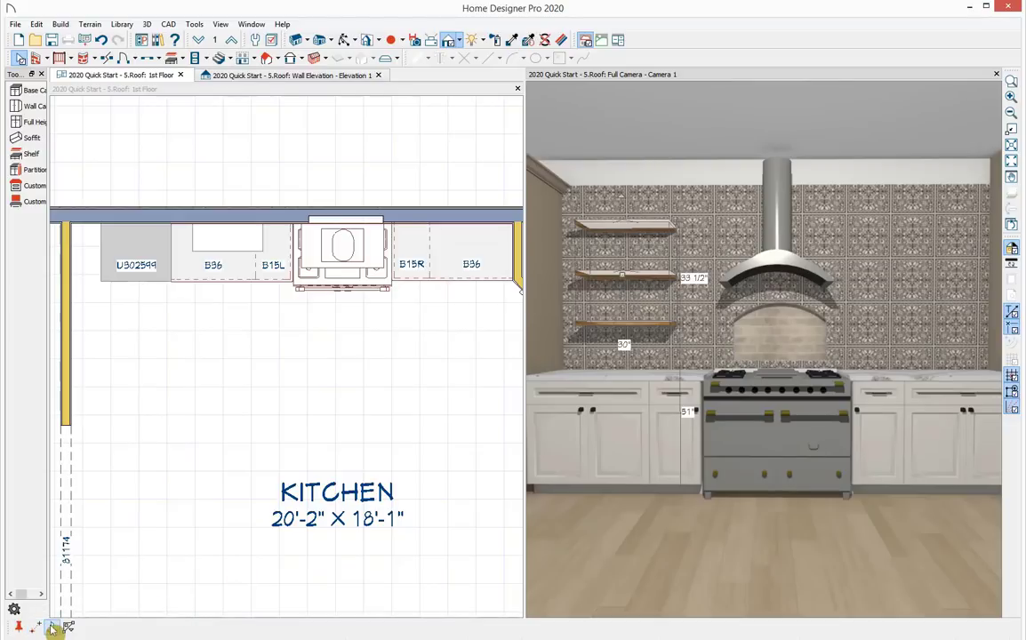
left_click(51, 627)
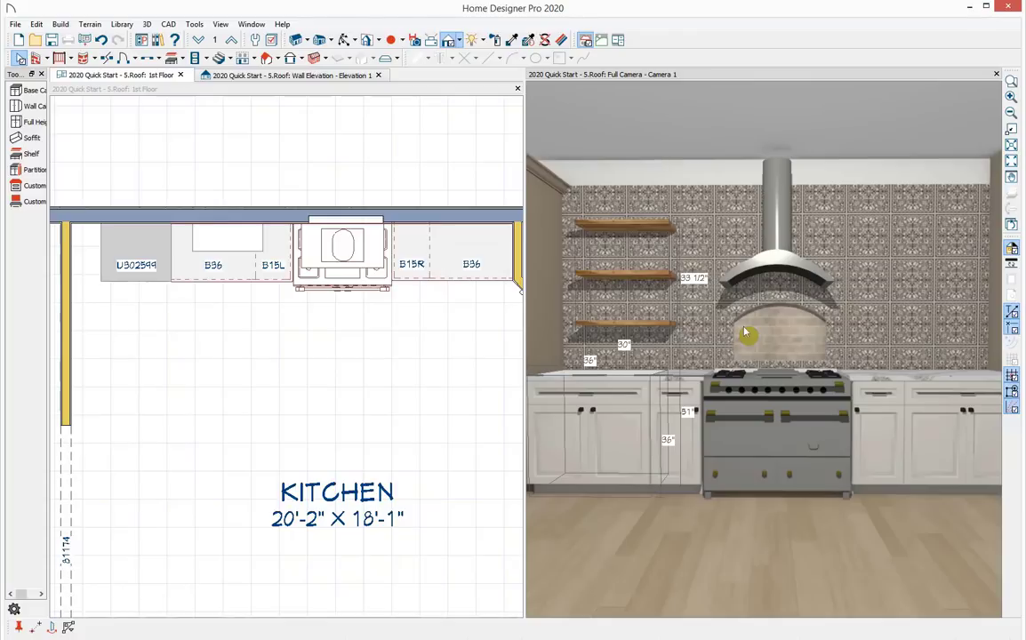
left_click(786, 313)
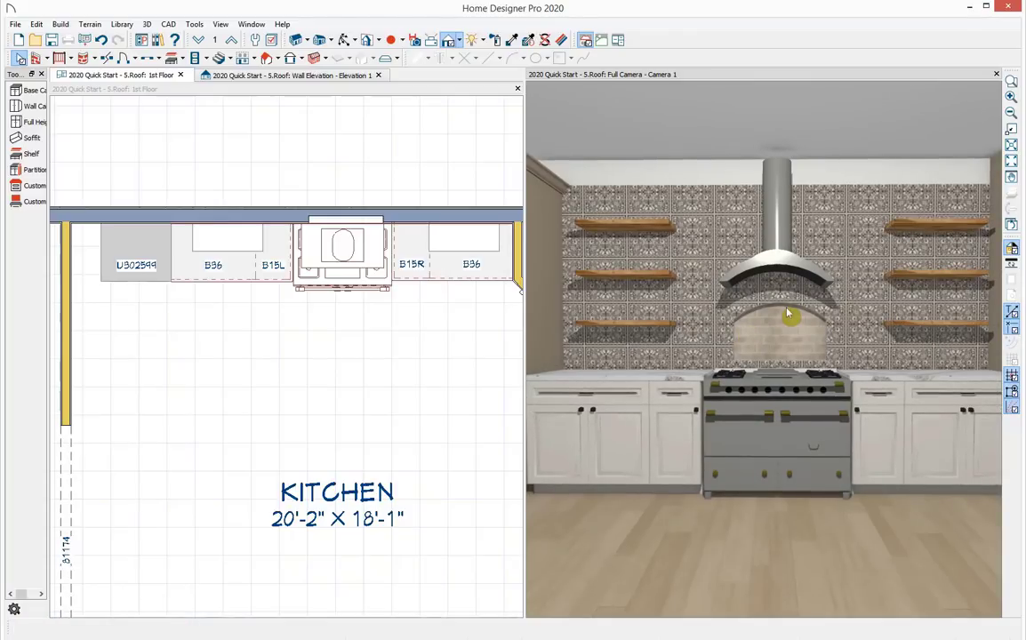
Step: Place a soffit over the tall cabinet against the back wall in the floor plan and select it
scroll(784, 321, "down", 5)
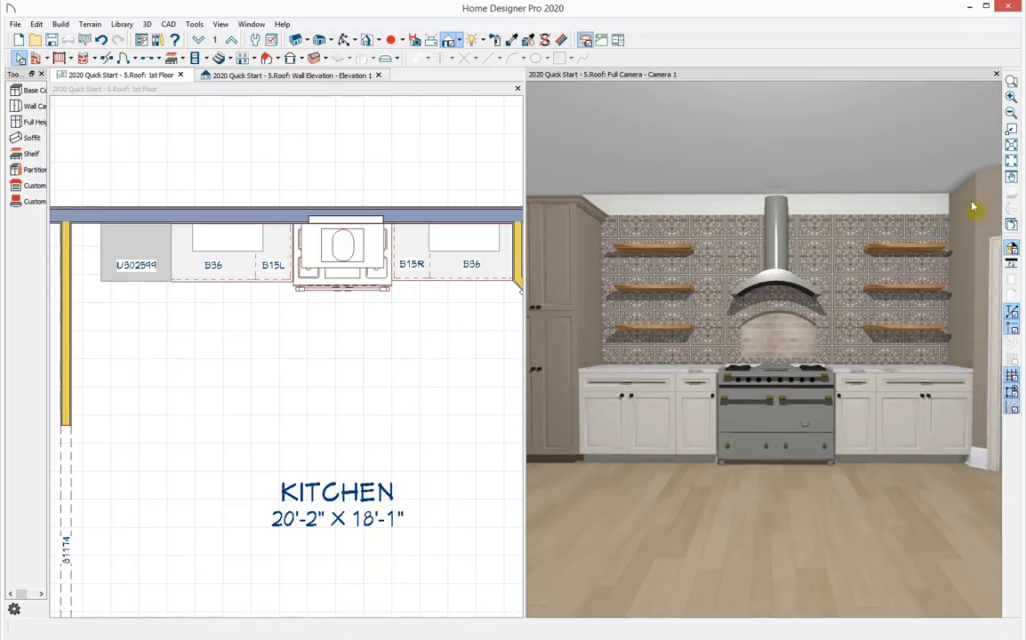
scroll(342, 320, "down", 3)
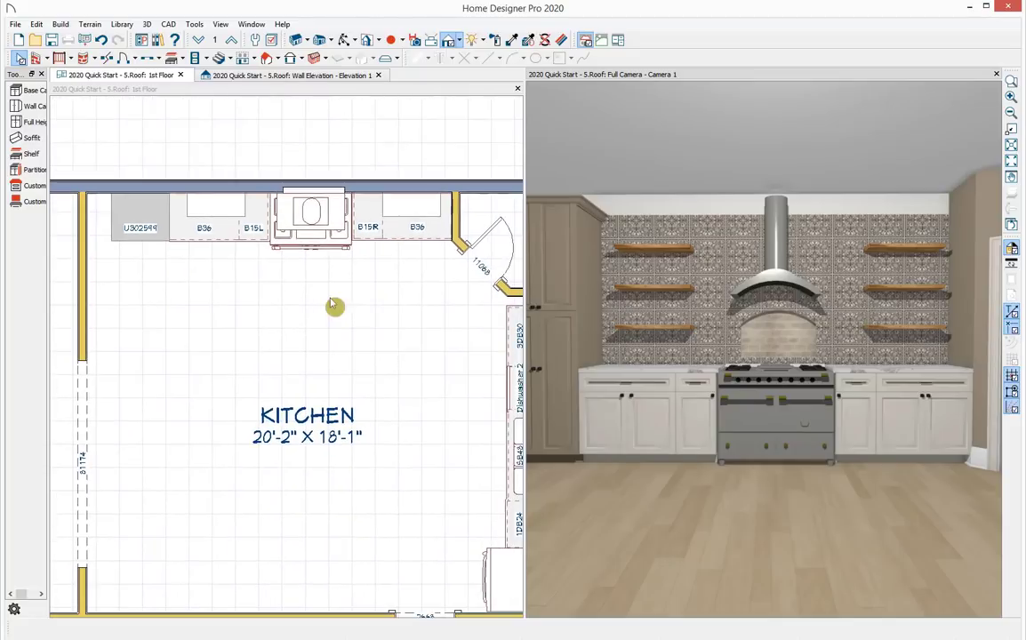
left_click(330, 304)
scroll(211, 183, "down", 1)
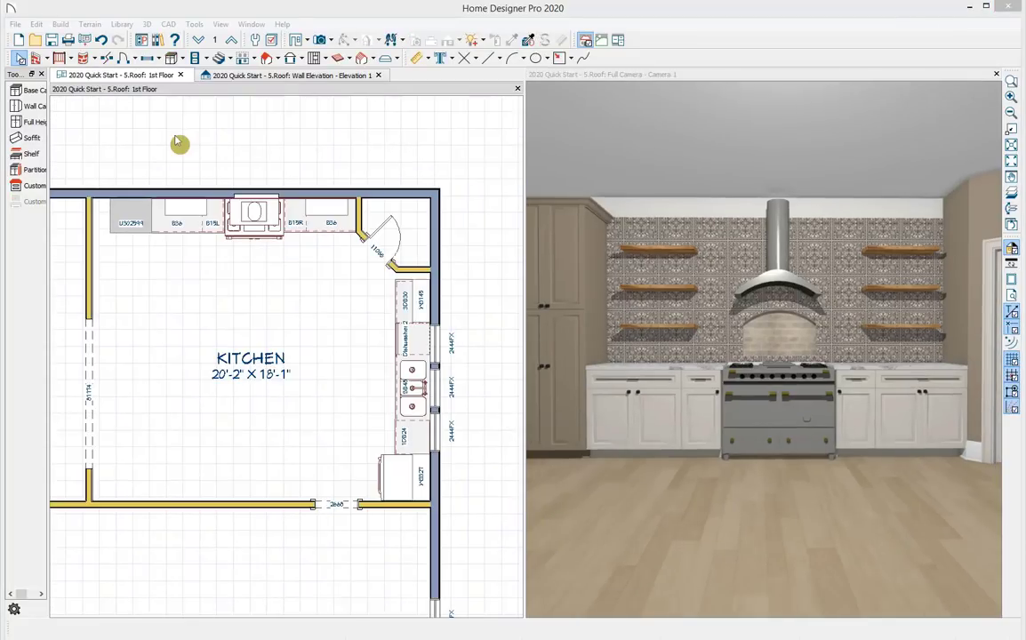
left_click(186, 60)
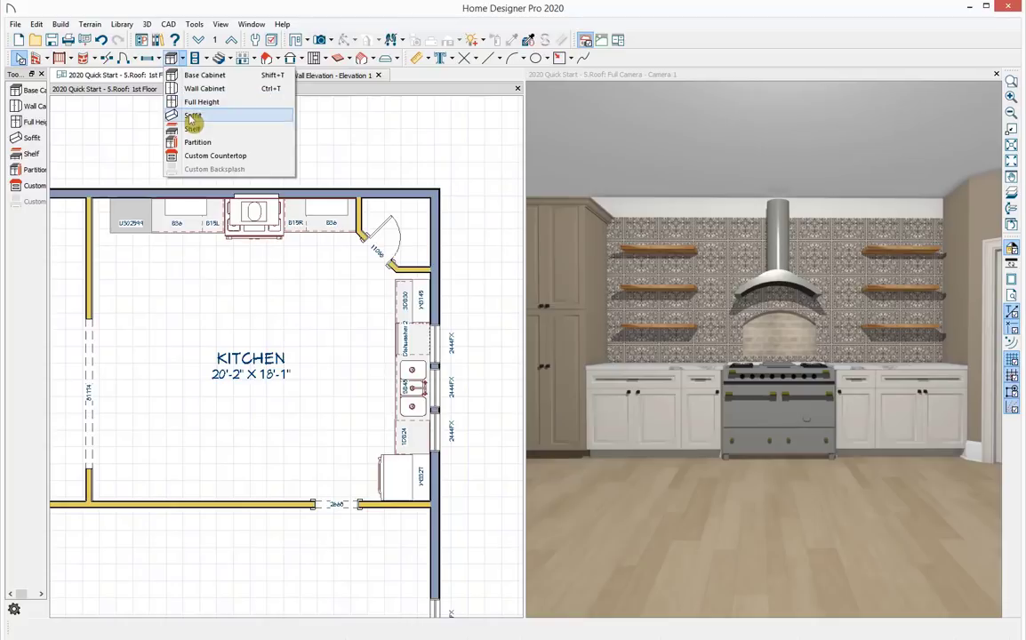
left_click(189, 120)
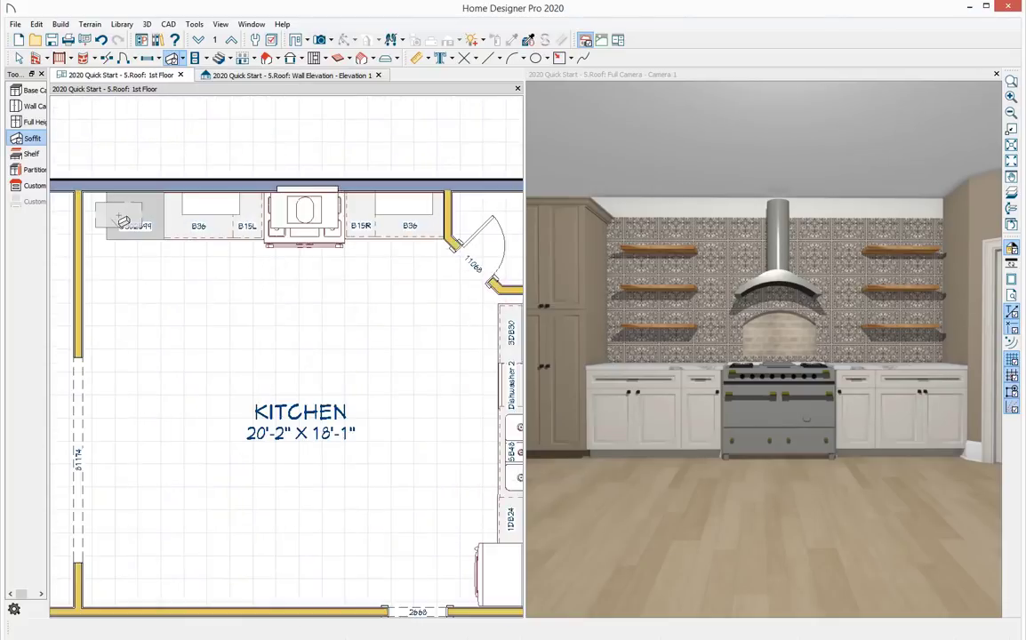
scroll(132, 207, "up", 2)
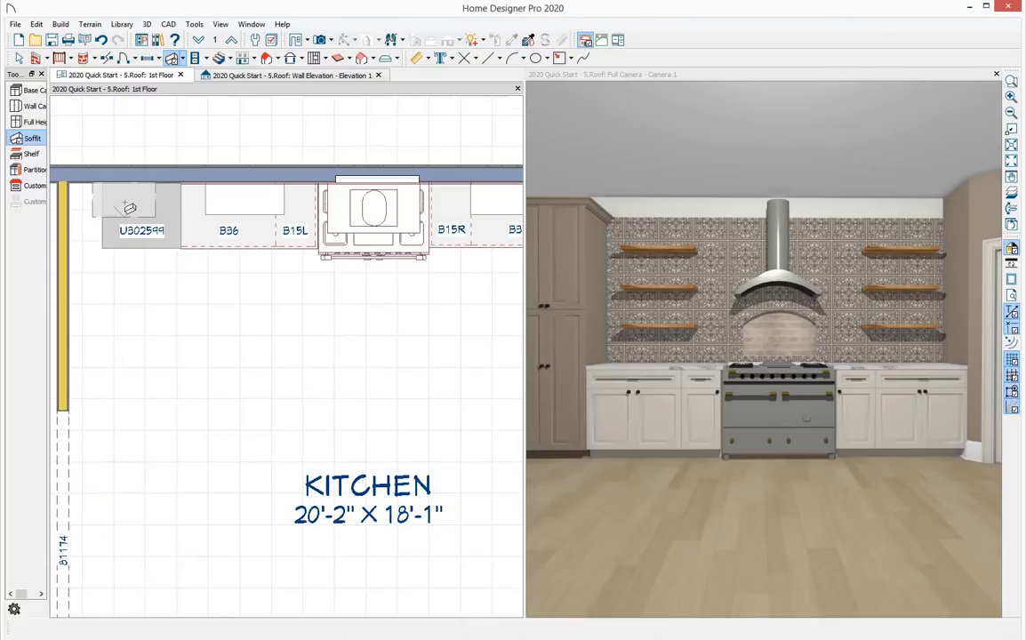
key("space")
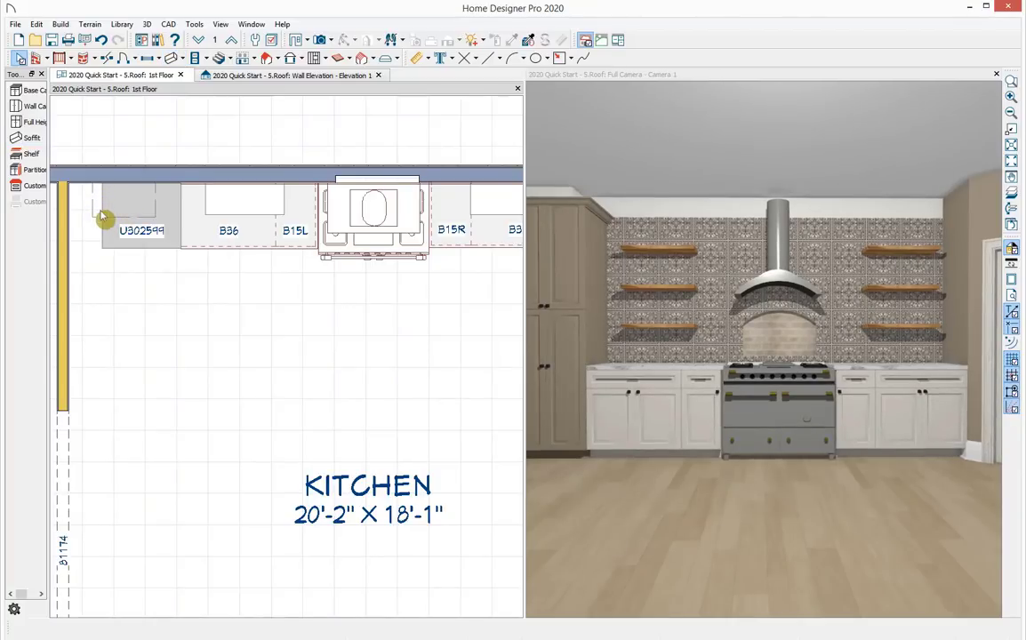
left_click(98, 213)
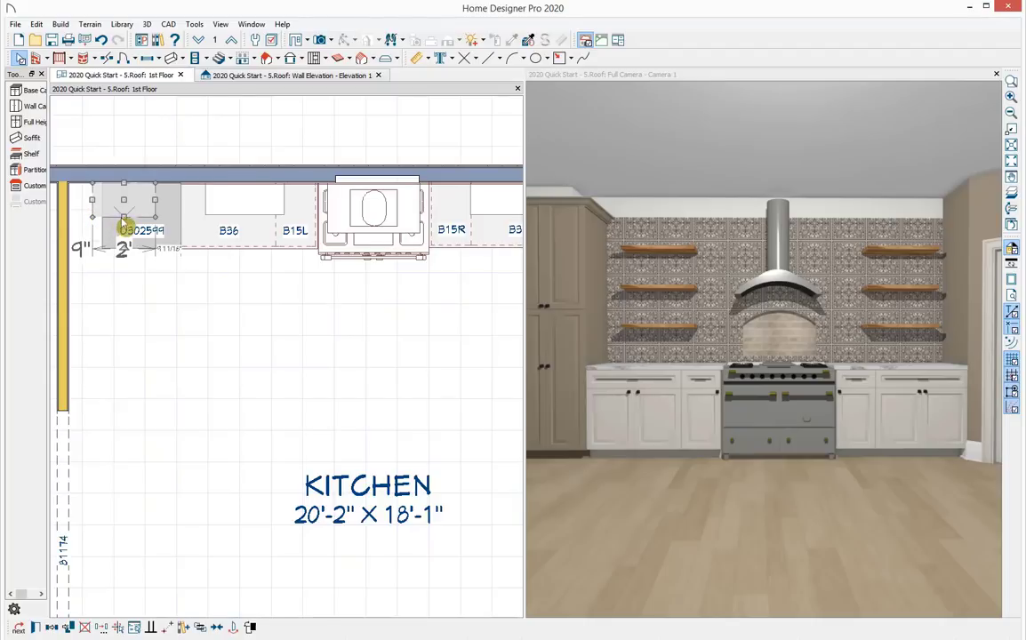
Step: Stretch the soffit along the back wall to the pantry wall, making it about 14'-11 1/2" wide and 30" deep
left_click_drag(125, 225, 421, 224)
scroll(325, 314, "down", 3)
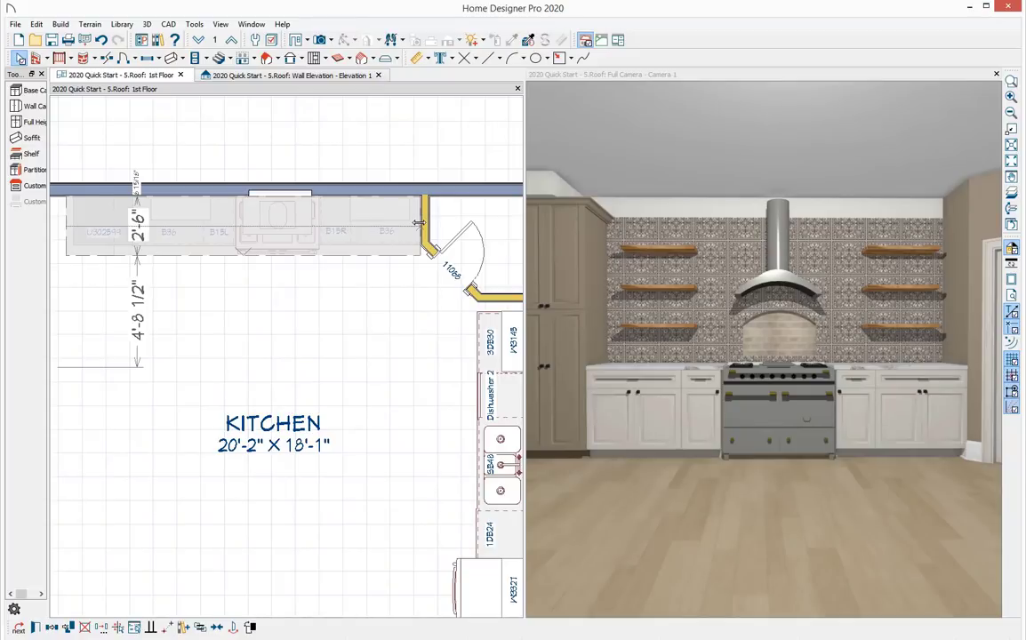
left_click_drag(418, 222, 419, 223)
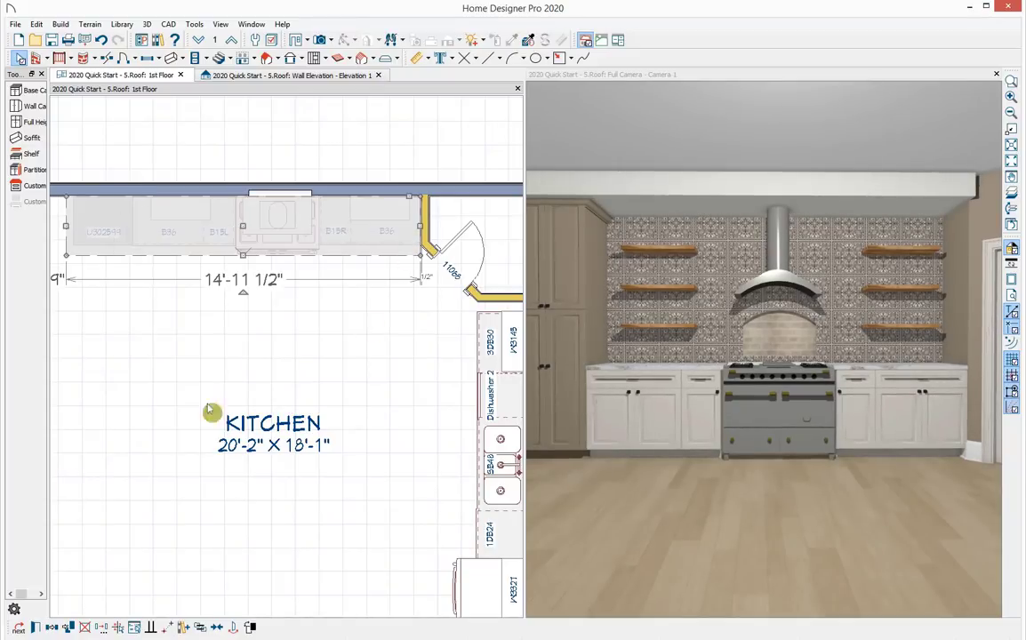
Step: Set the soffit's height to 9" and enable its Place Under Ceiling option
left_click(51, 628)
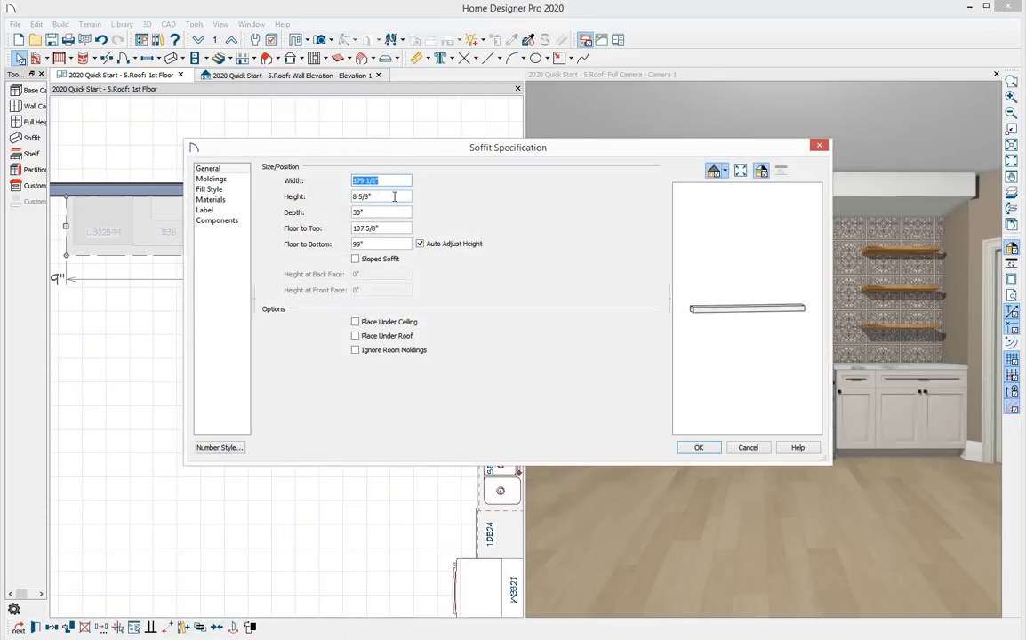
left_click_drag(394, 196, 356, 197)
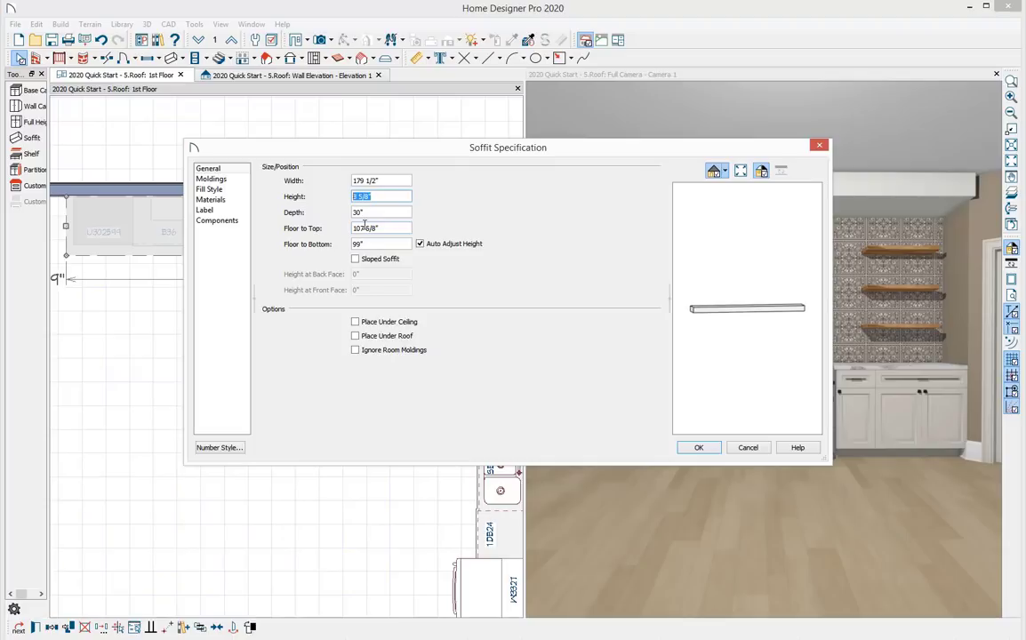
key("Tab")
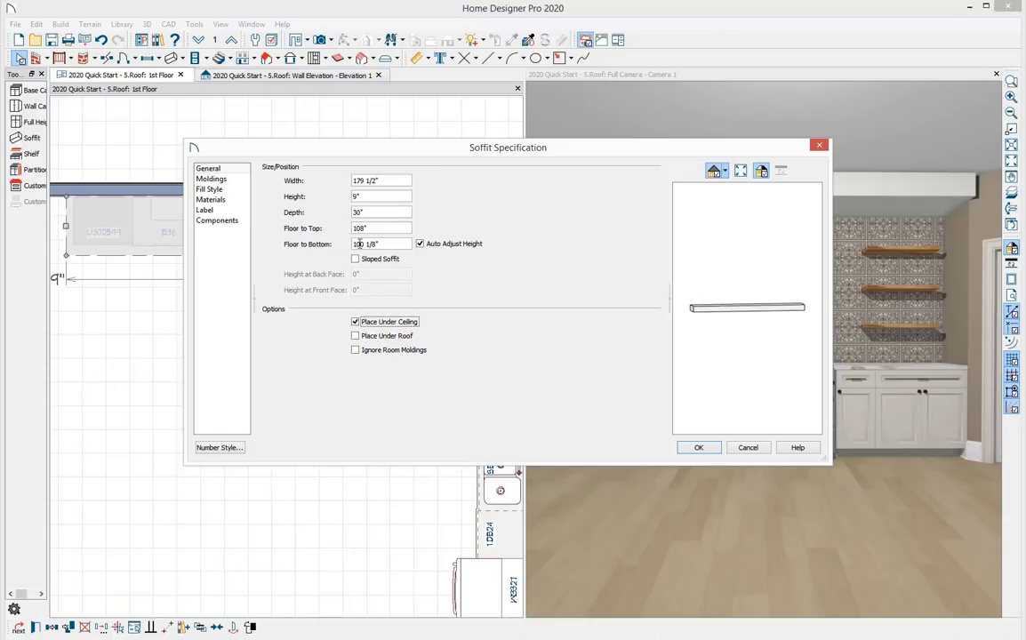
Step: Add the CA-16 crown molding profile from the core catalog's architectural moldings to the soffit
left_click(210, 181)
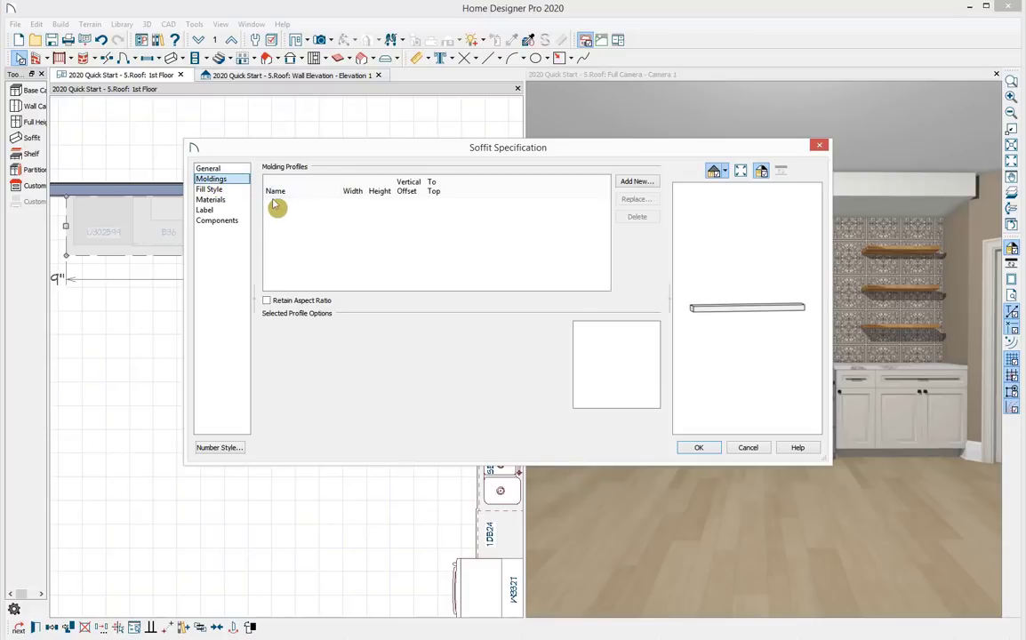
left_click(637, 183)
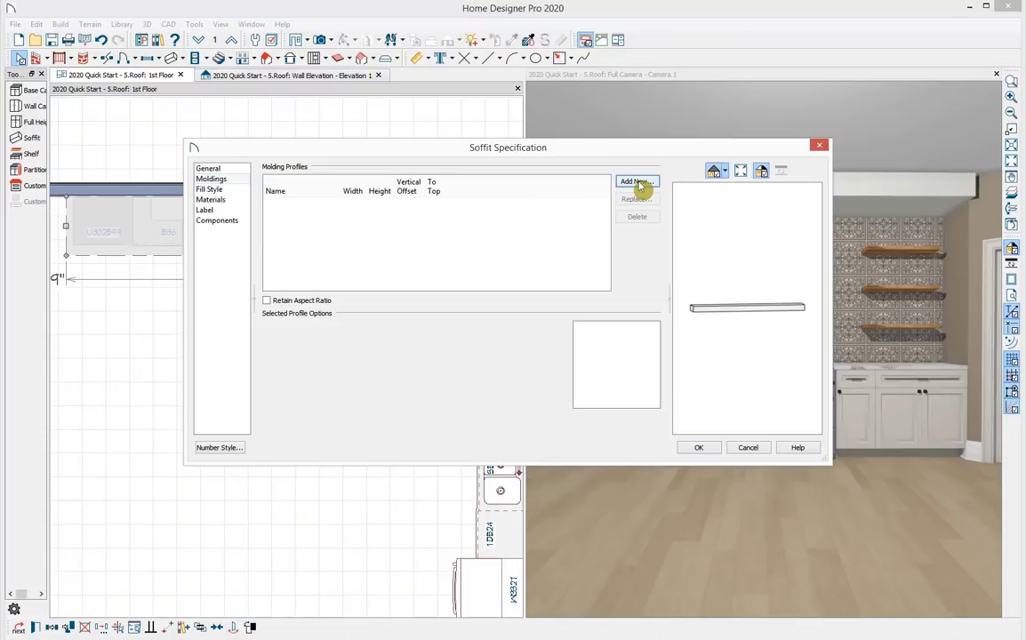
double_click(367, 213)
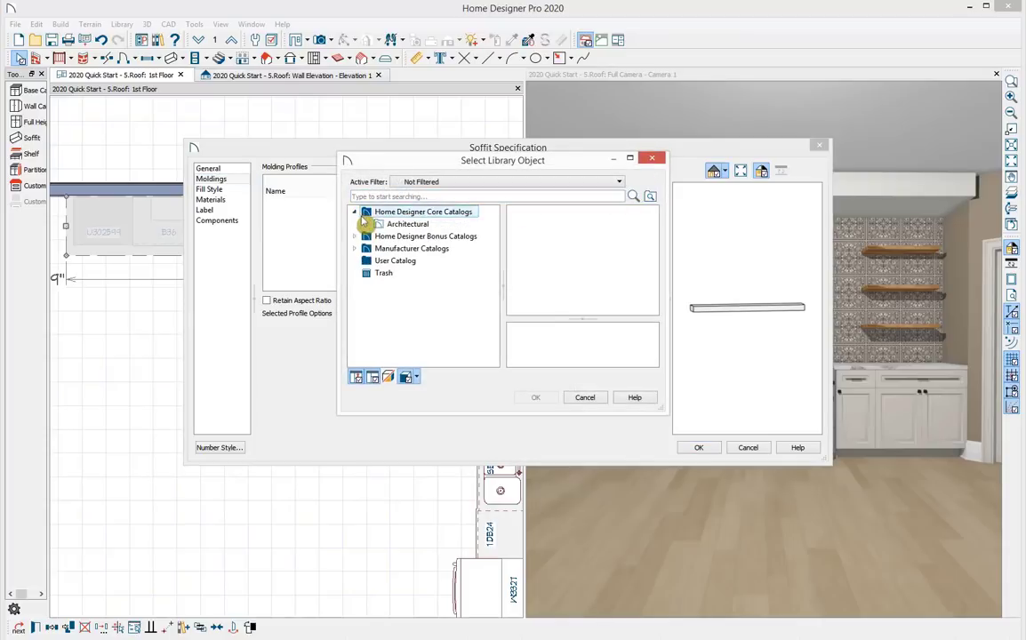
left_click(366, 224)
left_click(379, 236)
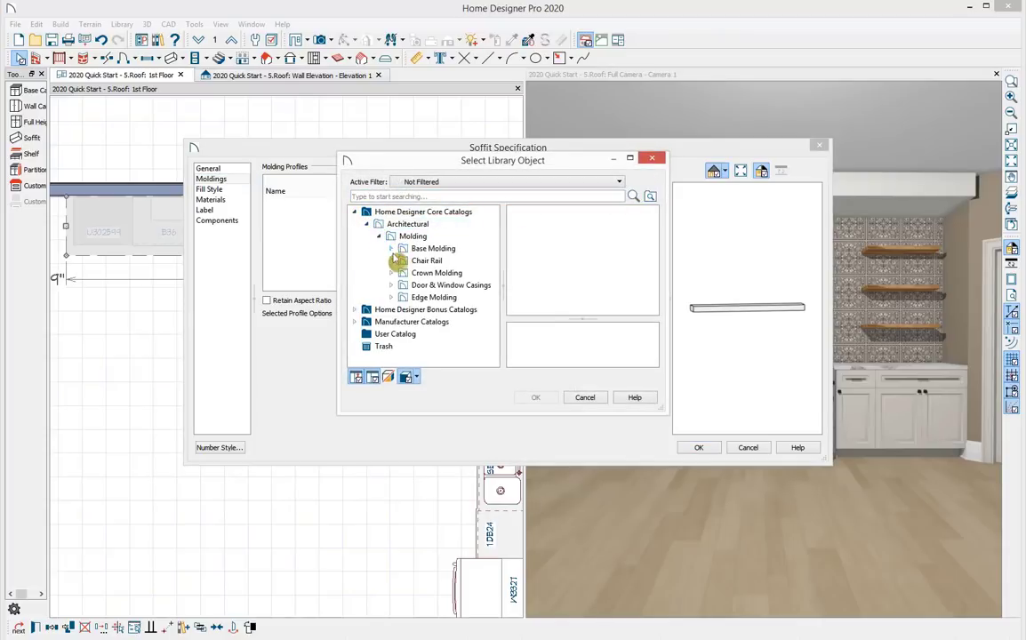
double_click(403, 273)
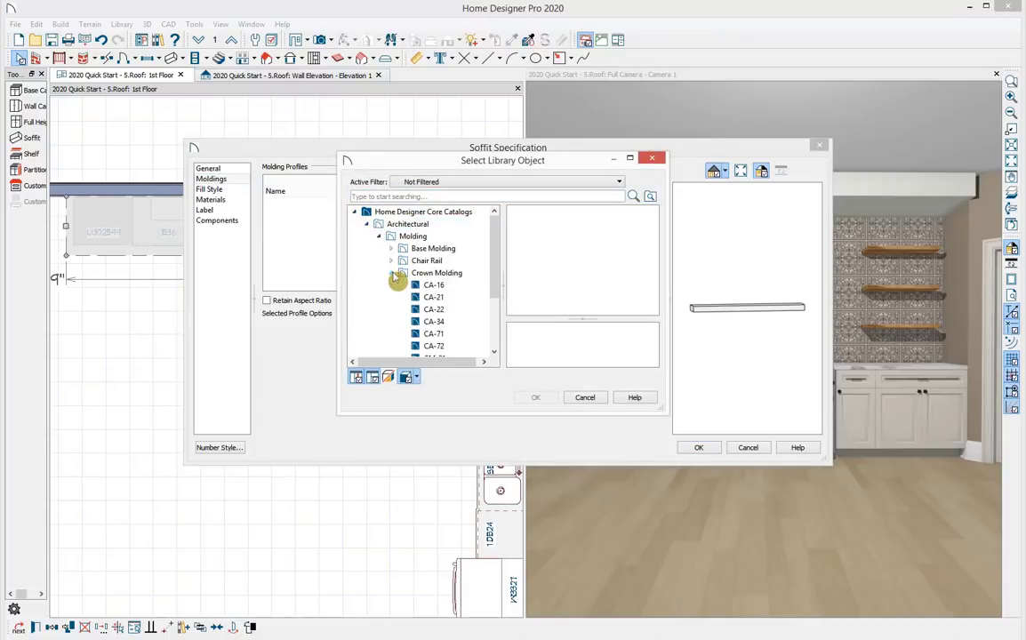
left_click(465, 276)
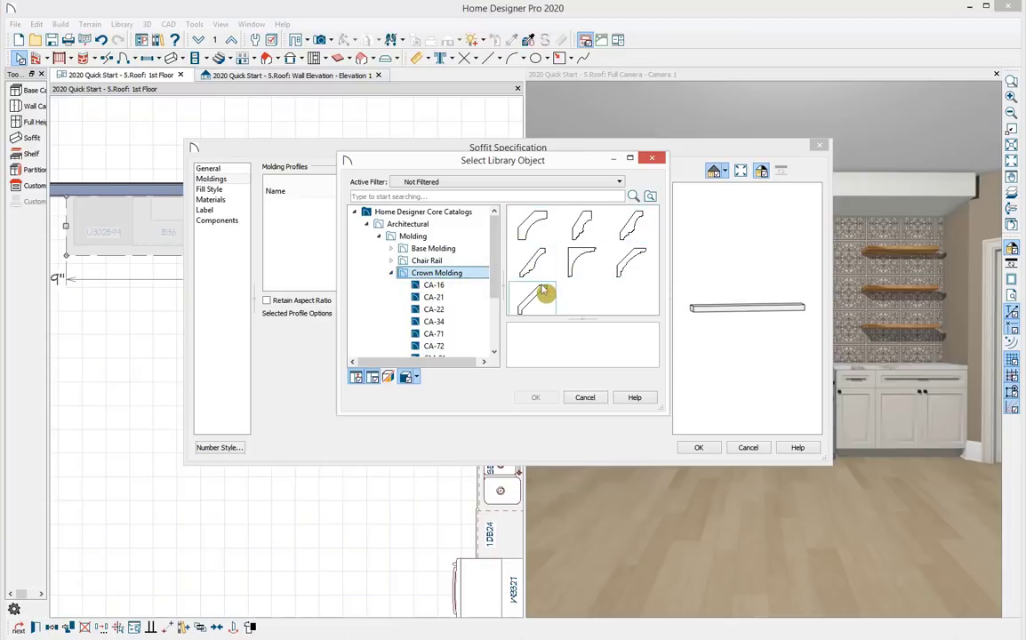
left_click(459, 286)
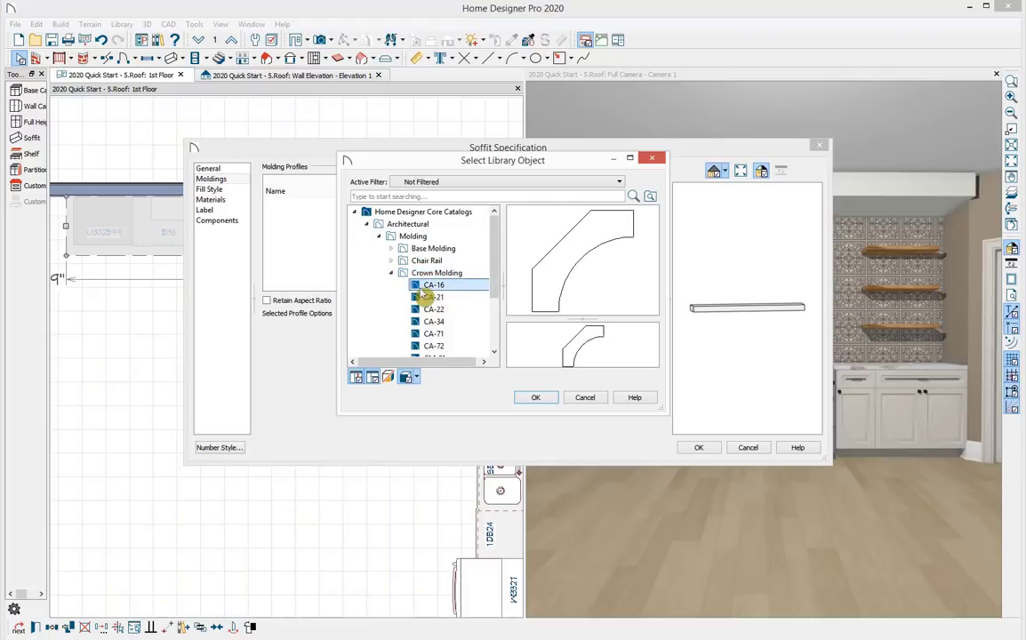
left_click(534, 397)
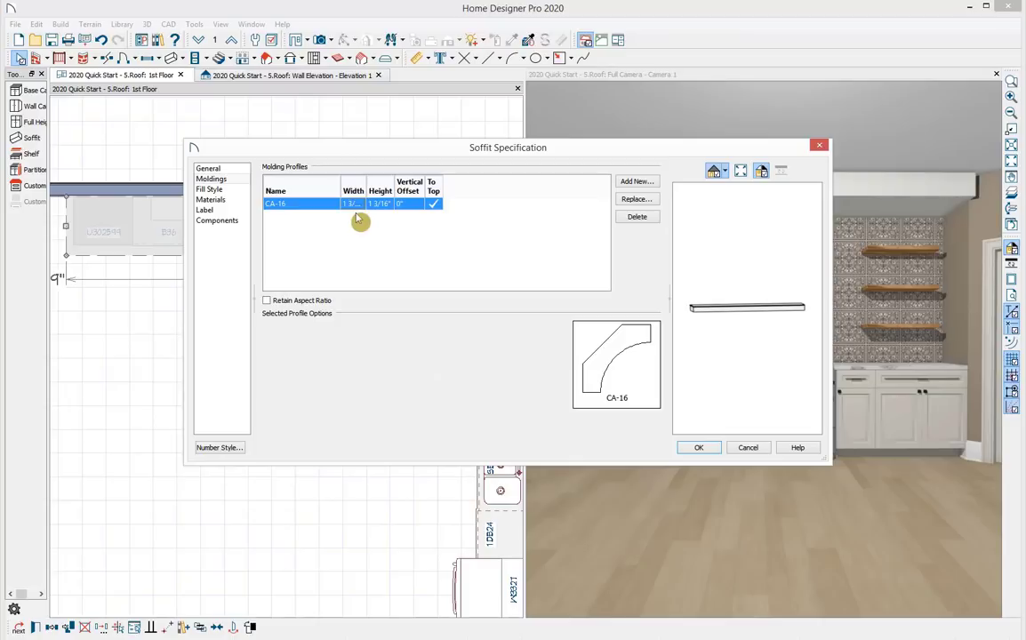
Step: Set the CA-16 molding's width and height to 3" each and apply the soffit specification
type("3")
key("Tab")
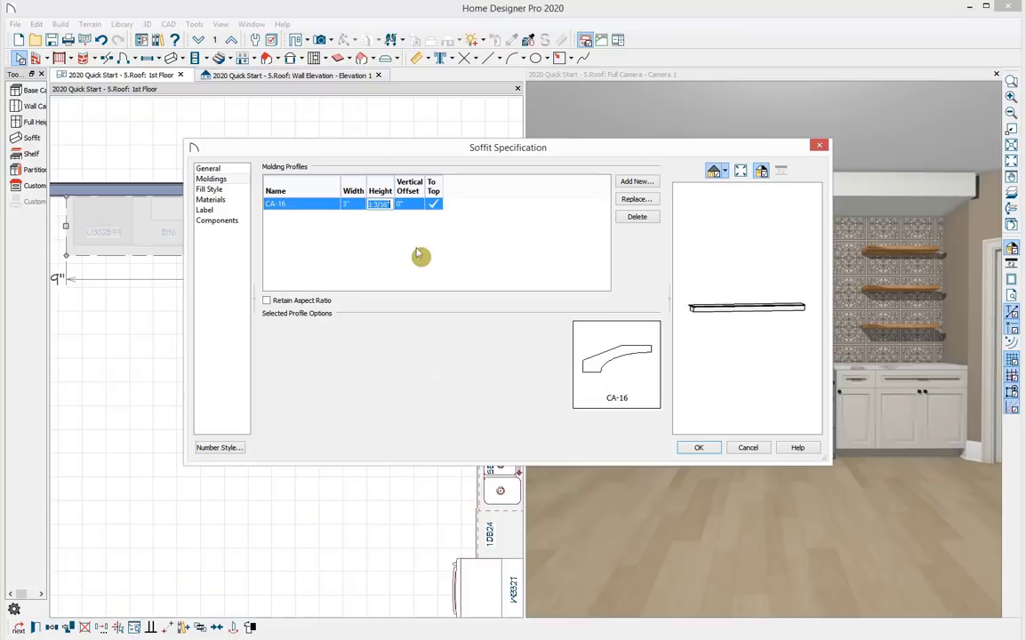
type("3")
key("Tab")
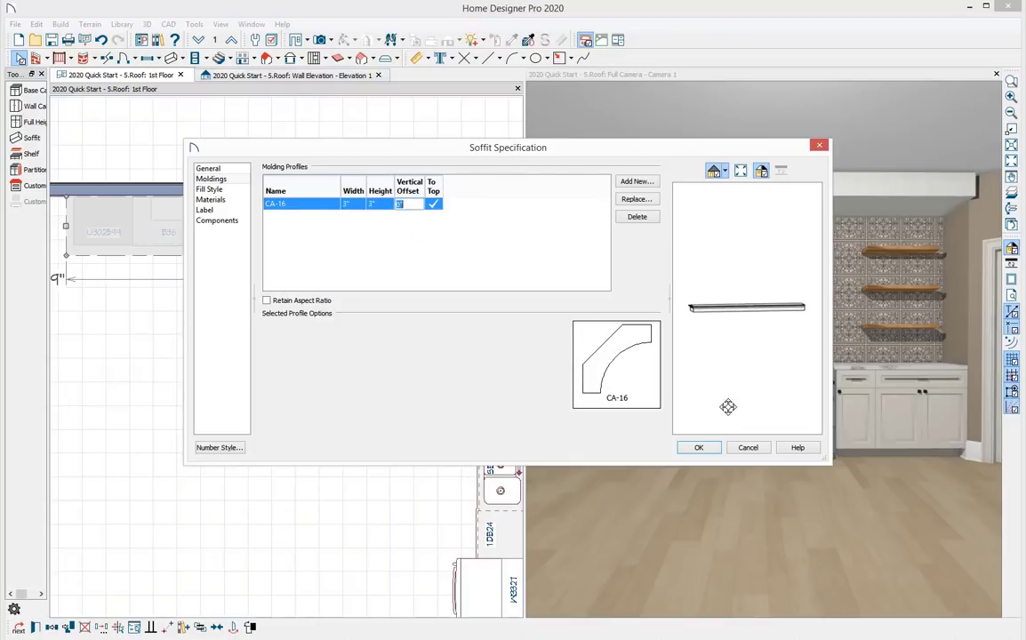
left_click(714, 451)
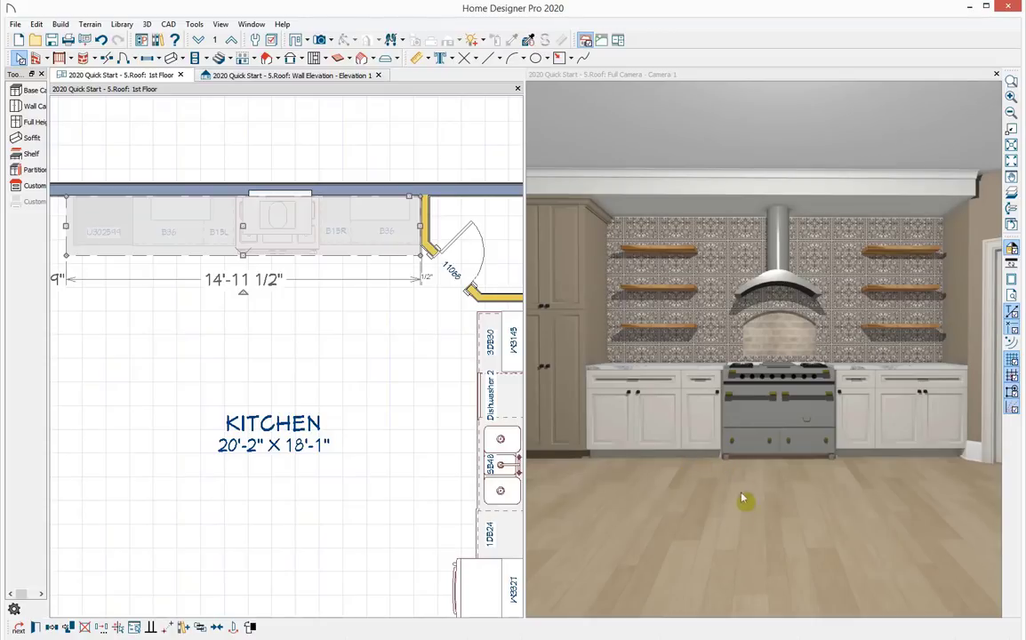
Step: Place the Kitchen Ceiling object from the Quick Start Webinar -2020 library folder over the kitchen in the floor plan
left_click(158, 42)
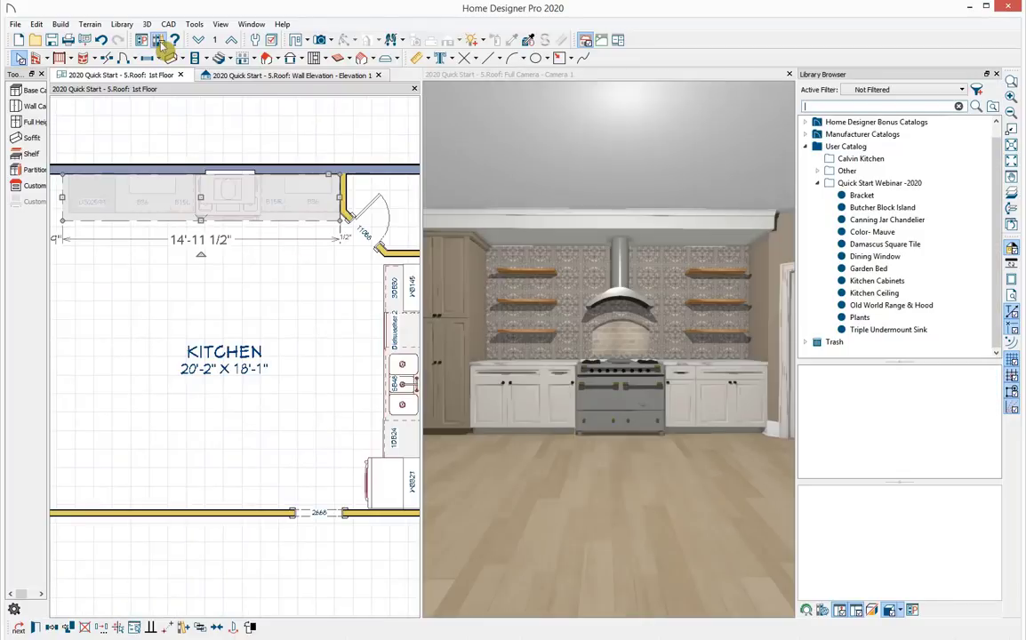
left_click(907, 293)
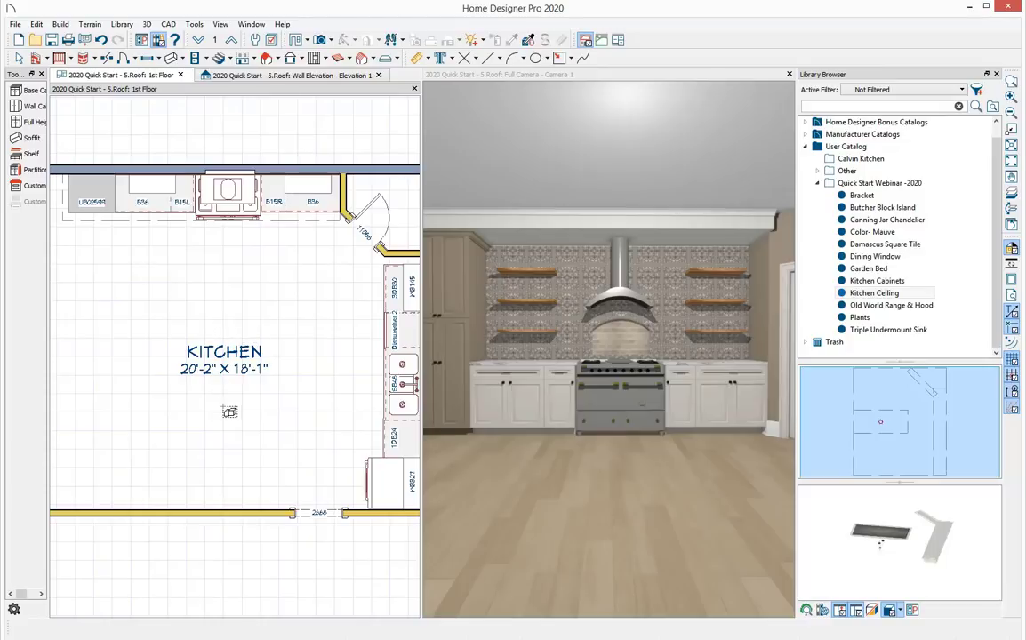
left_click_drag(220, 402, 288, 354)
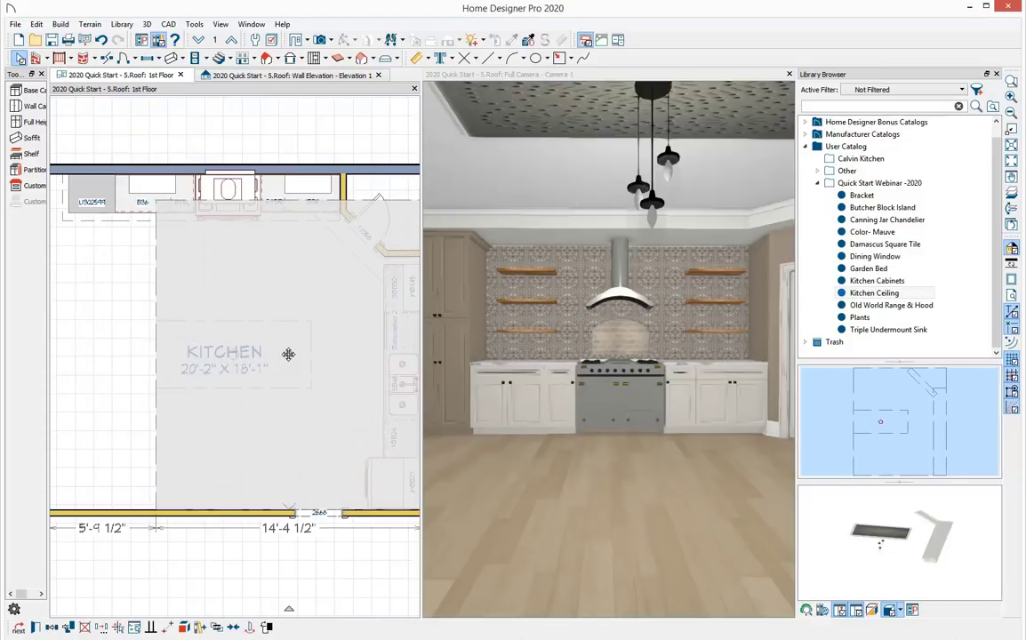
left_click(185, 628)
left_click(155, 531)
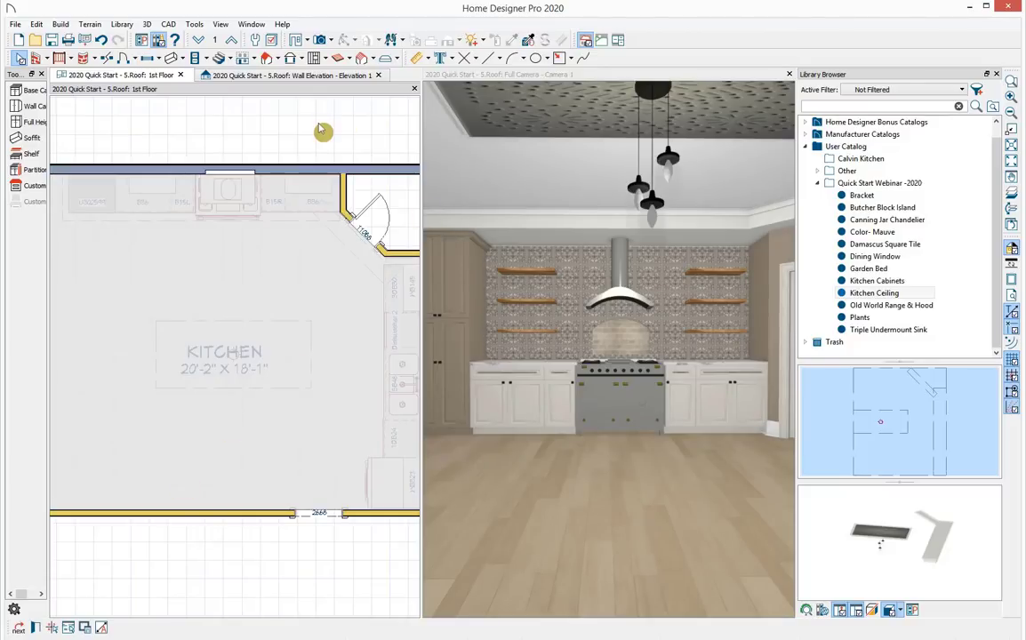
Step: Place the Butcher Block Island from the library in the kitchen and center it on the rectangular ceiling feature
left_click(882, 209)
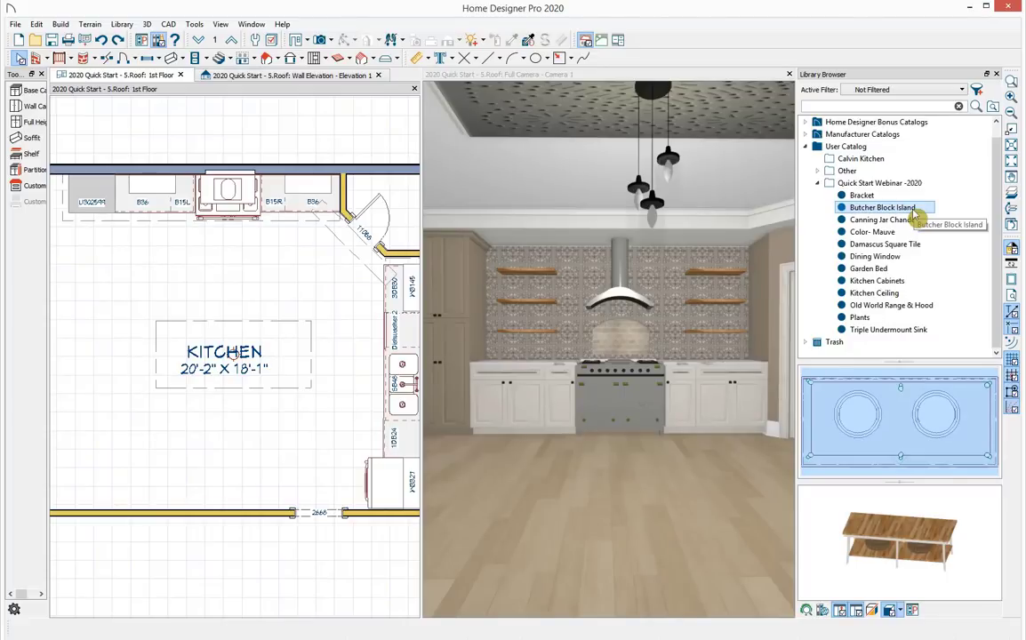
left_click(230, 448)
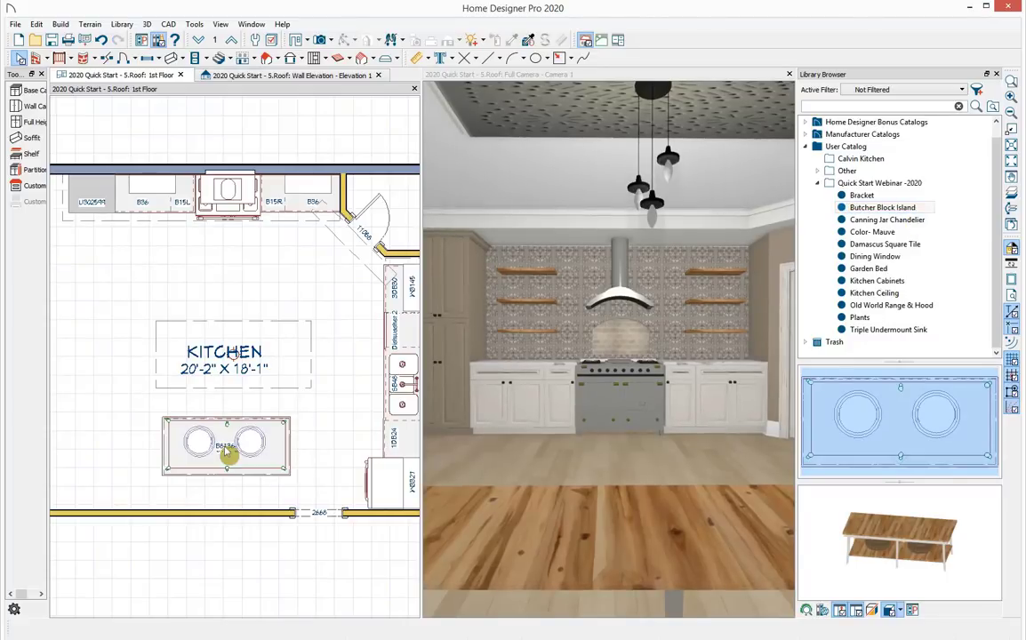
left_click(232, 628)
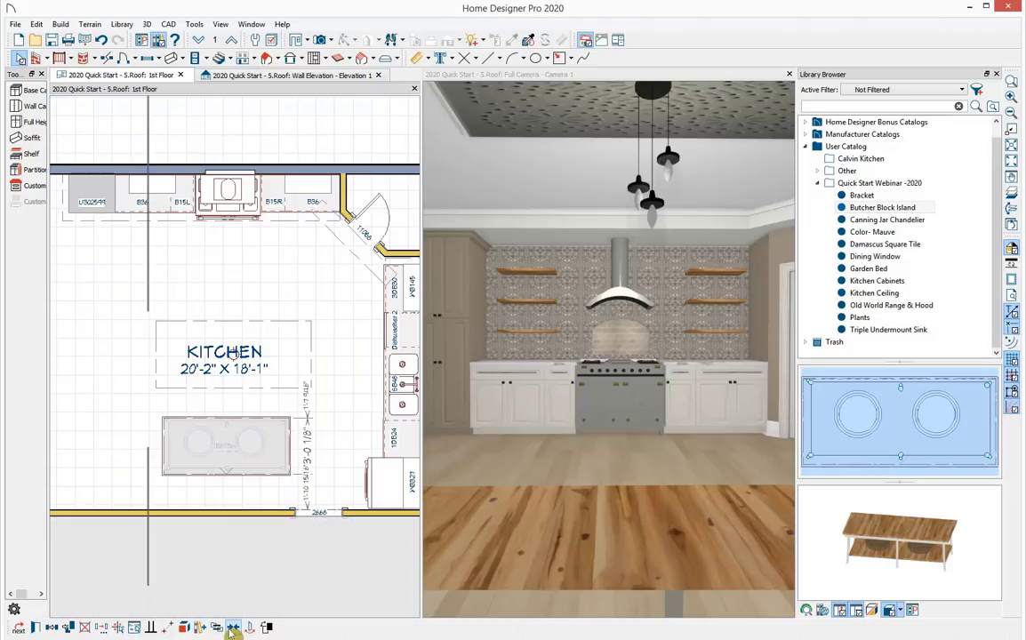
left_click(294, 360)
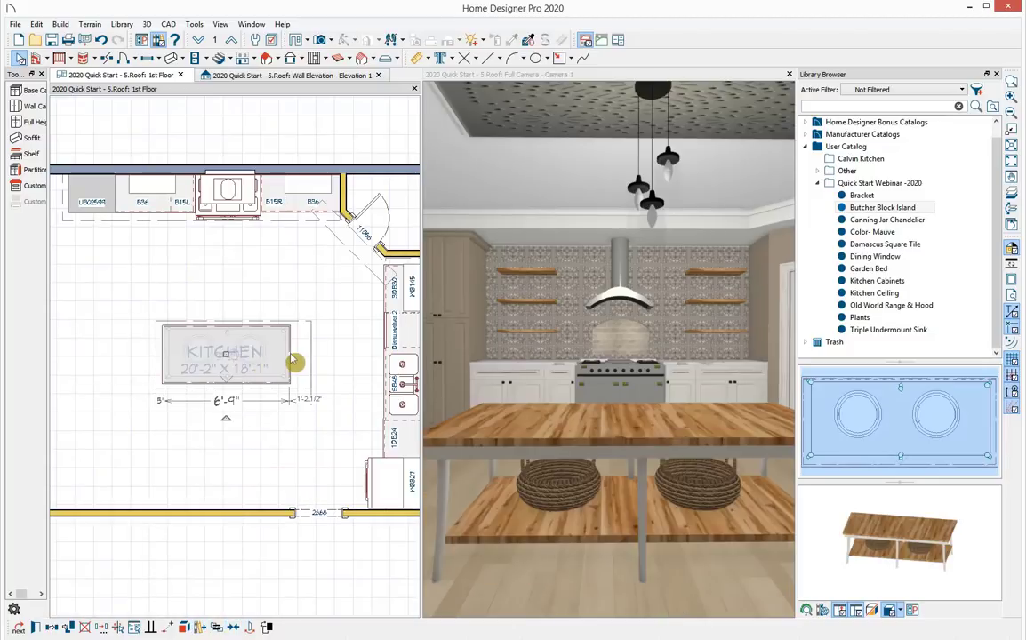
left_click(997, 75)
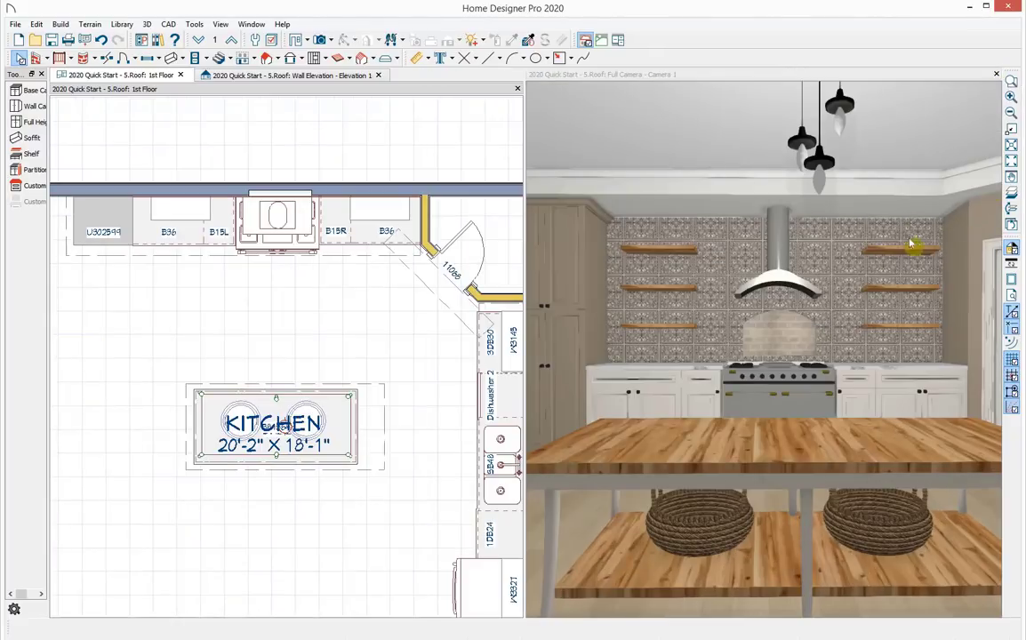
Step: Place a recessed ceiling light in the kitchen near the pantry door and try a second one beside it
left_click(626, 245)
left_click_drag(633, 298, 871, 343)
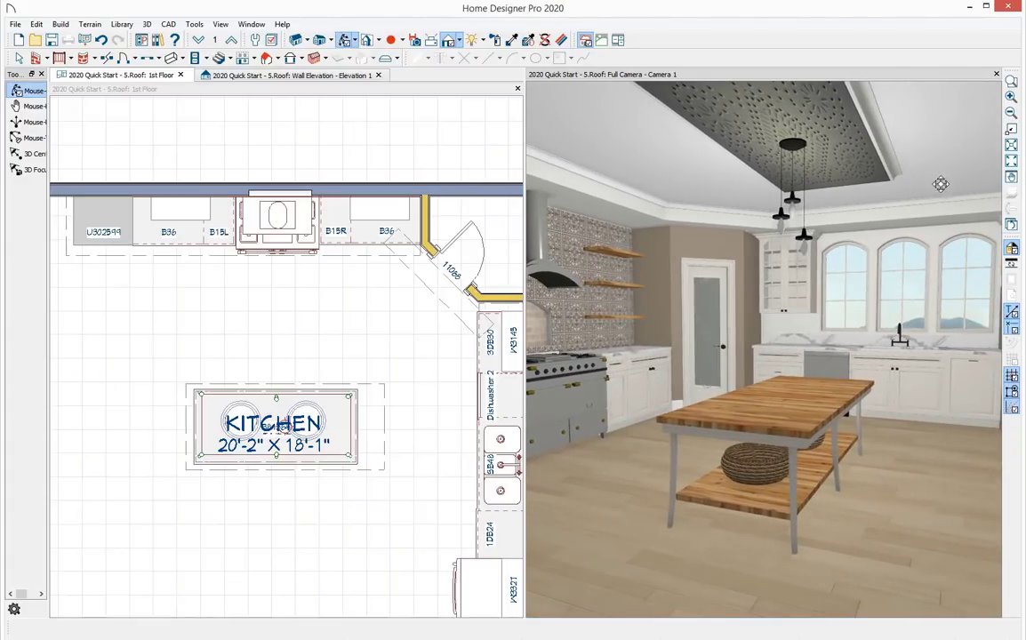
scroll(413, 533, "down", 3)
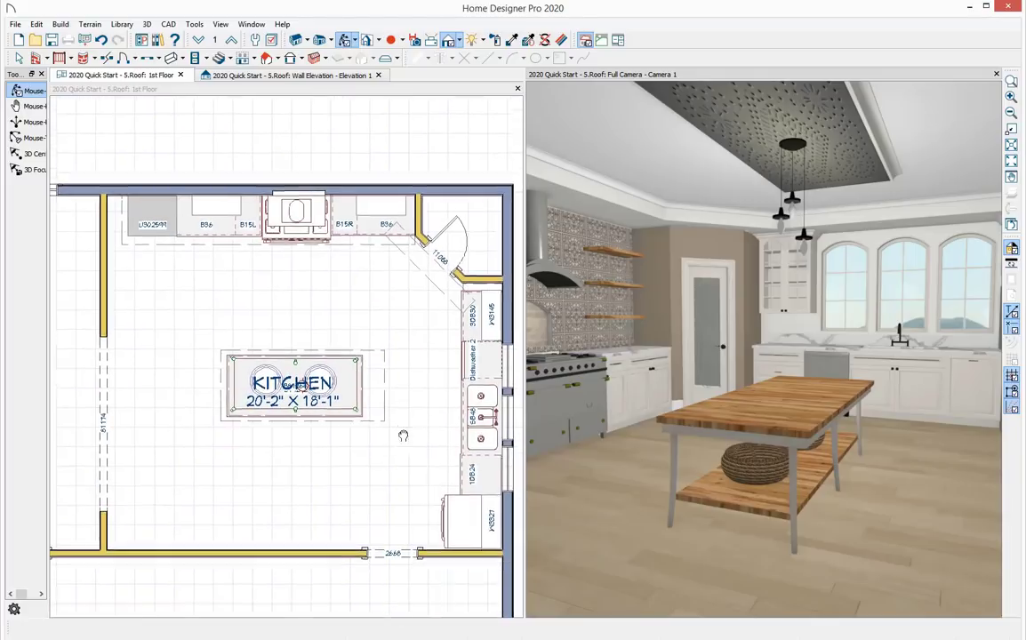
left_click(405, 400)
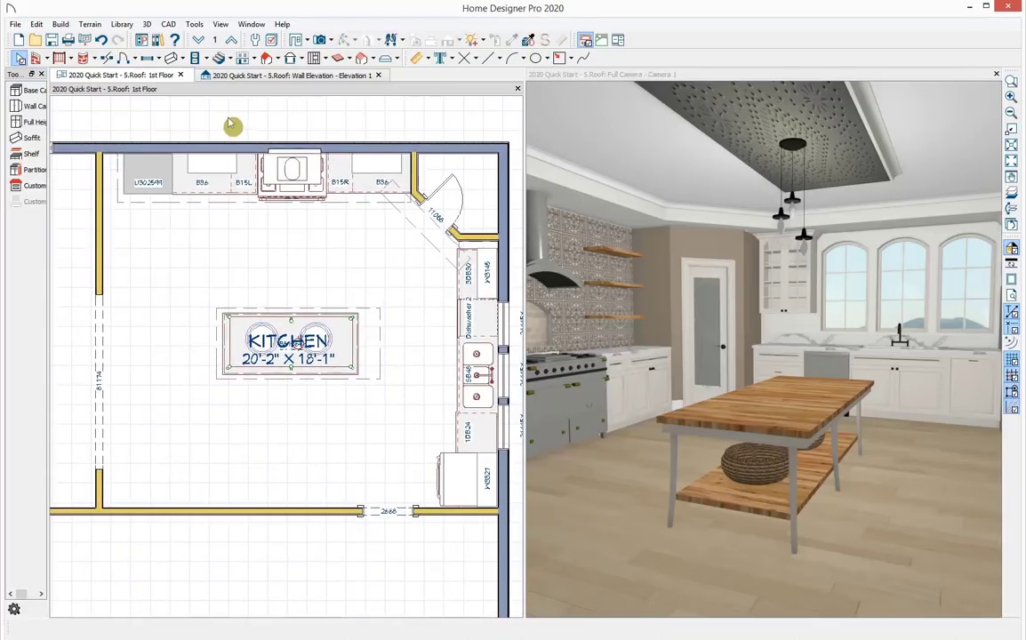
left_click(205, 58)
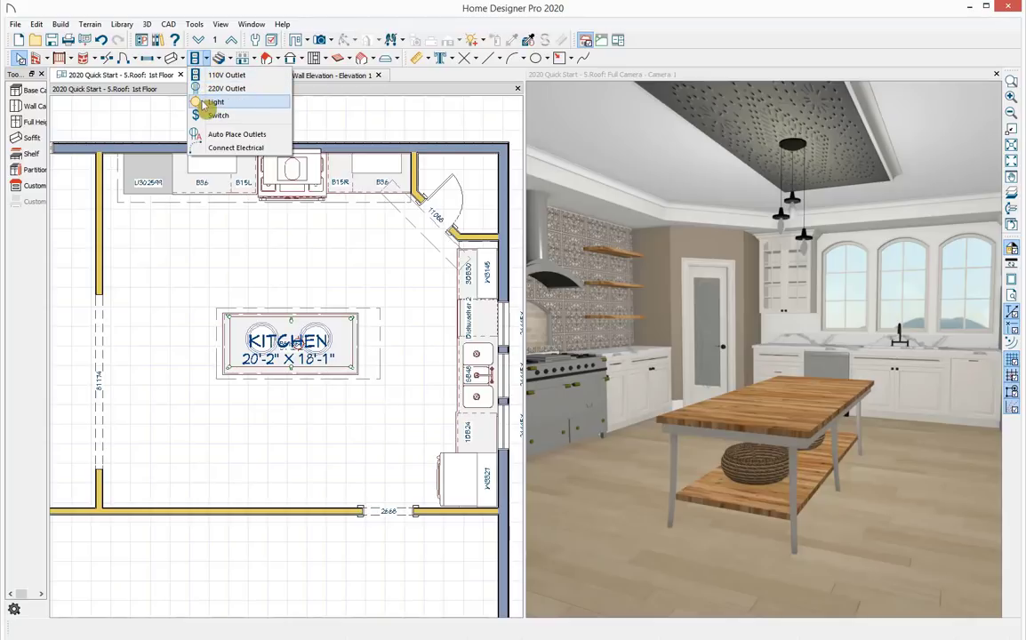
left_click(278, 105)
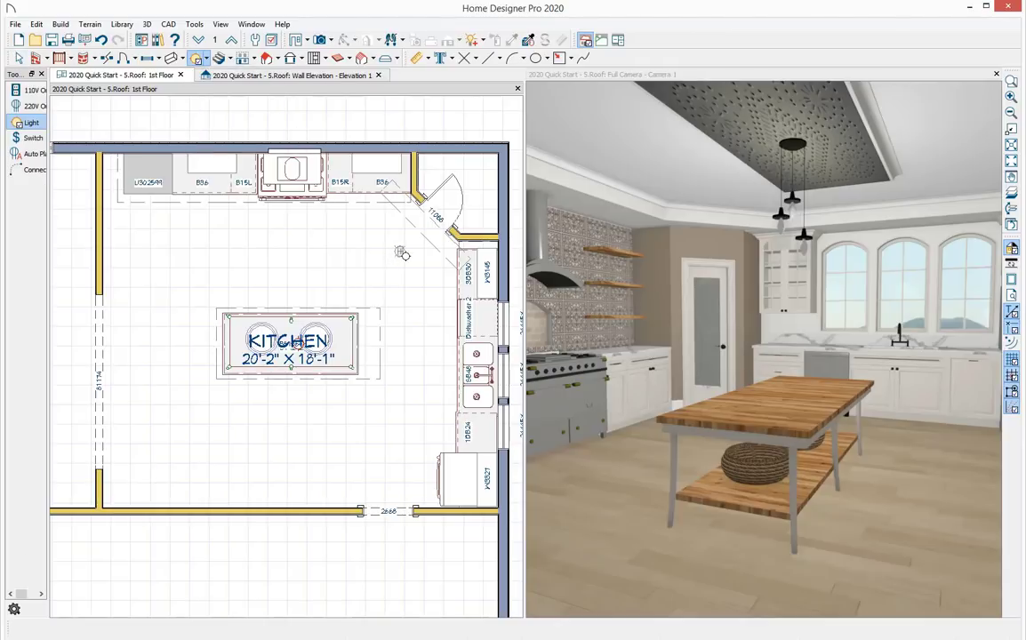
left_click(399, 248)
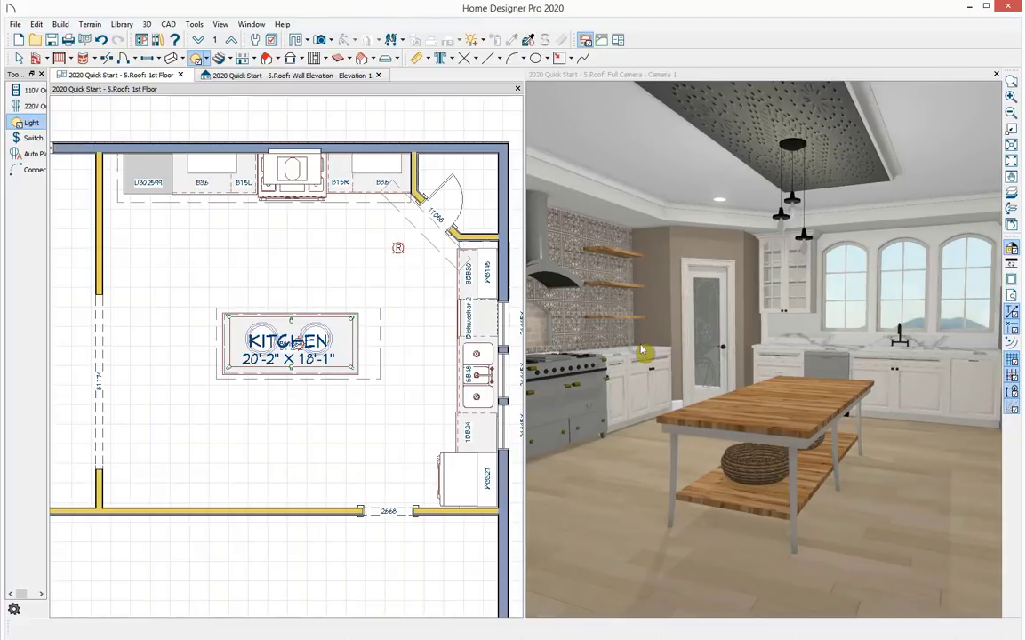
left_click(398, 269)
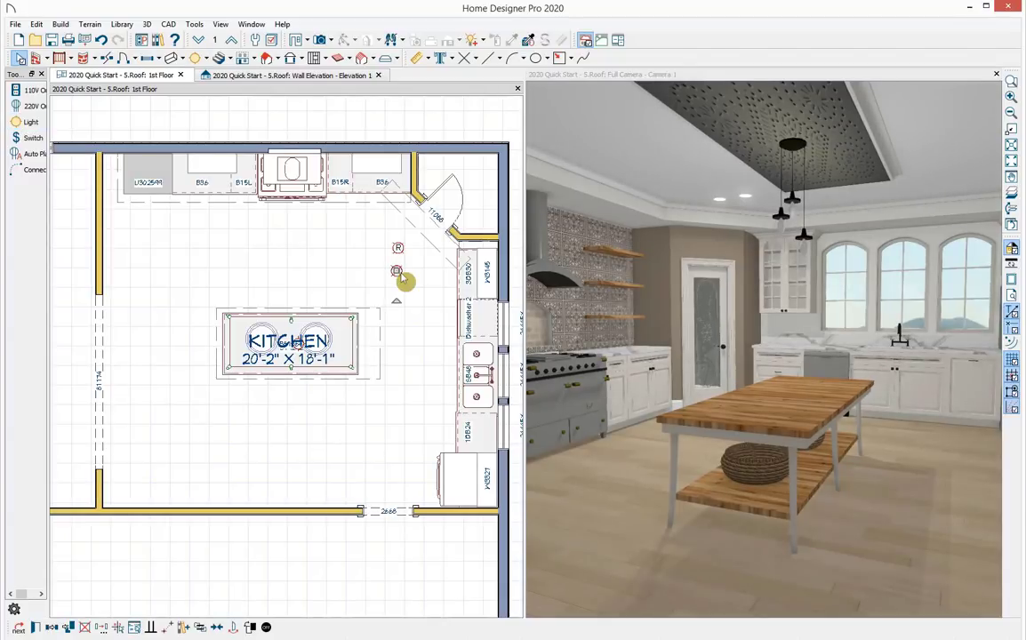
Step: Add an End to End dimension between the recessed light near the pantry and the back wall
left_click(428, 60)
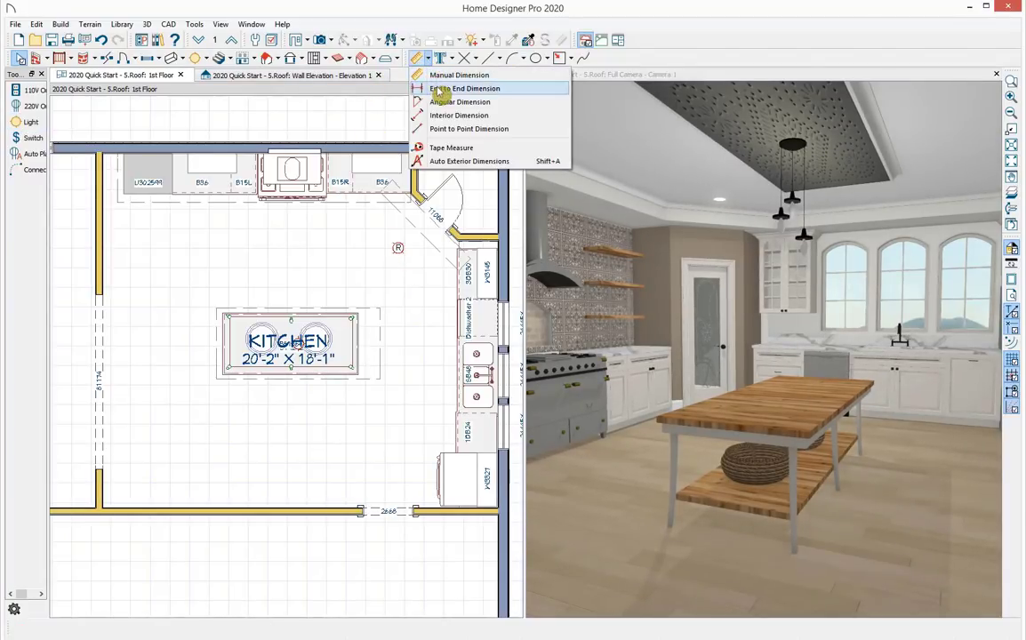
left_click(438, 88)
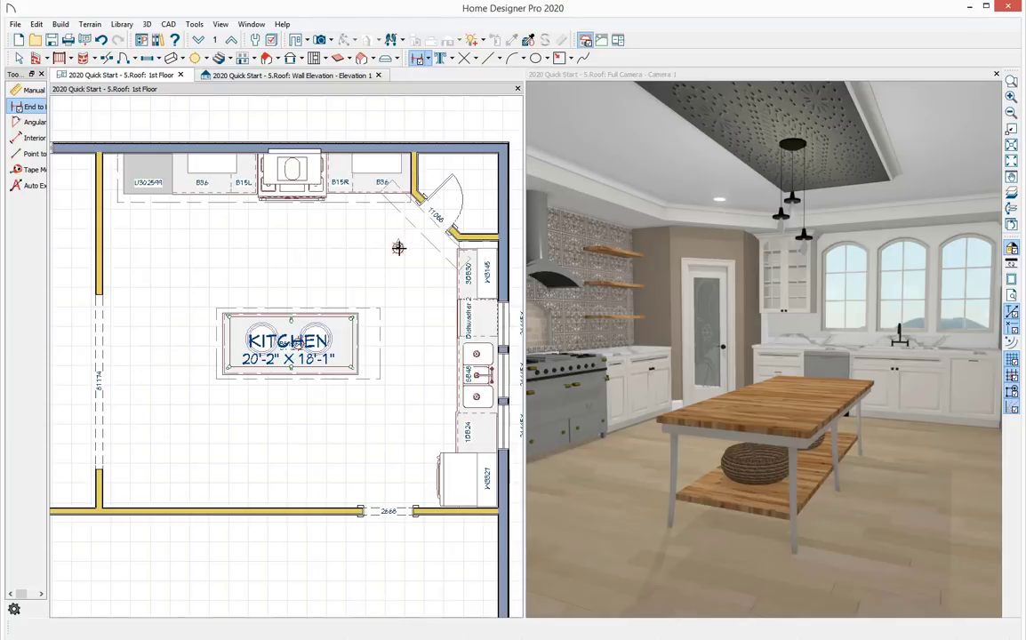
left_click_drag(398, 248, 401, 157)
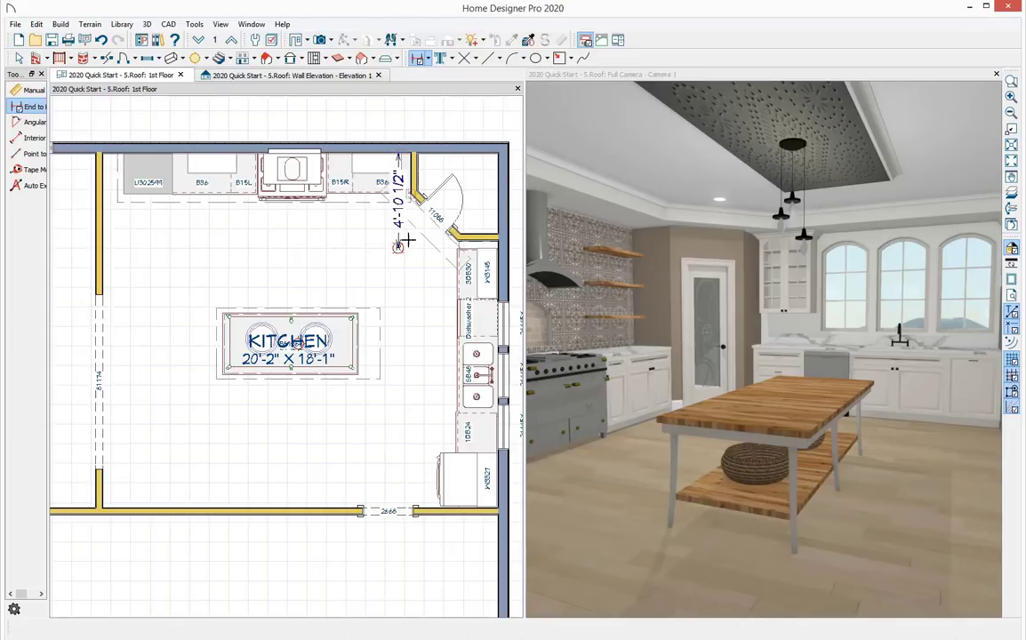
Step: Dimension the recessed light to the window wall, and set its distances from the back wall and the window wall to 5'-2"
left_click_drag(398, 248, 493, 248)
key("space")
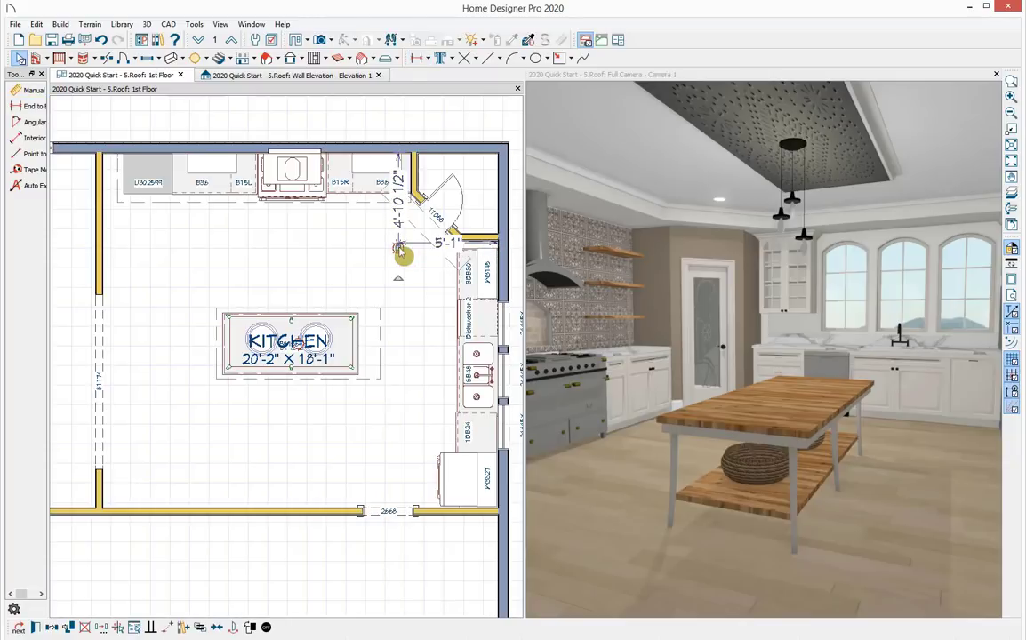
left_click(401, 202)
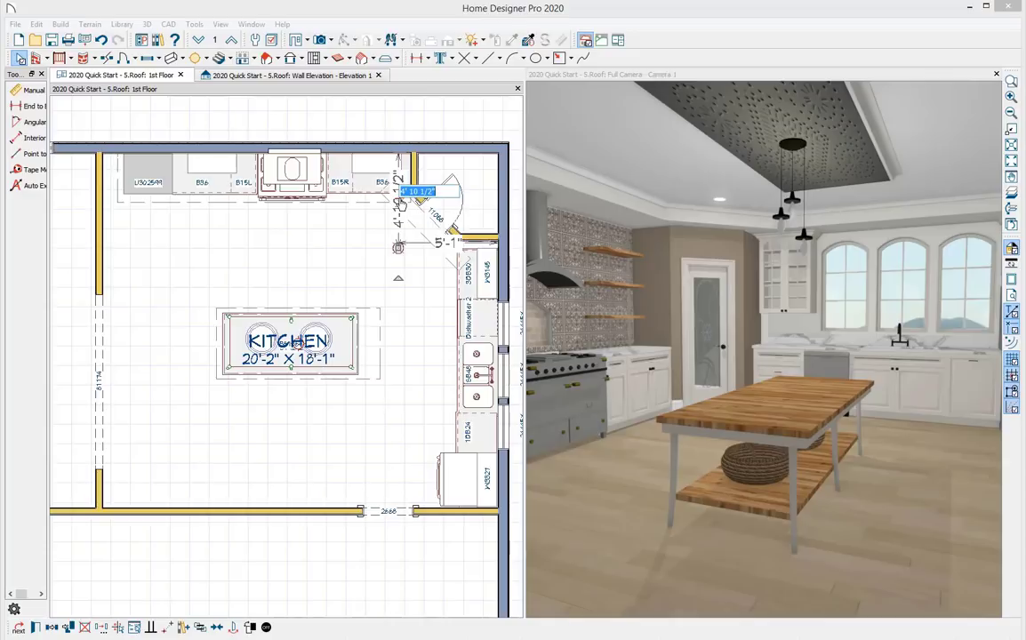
type("5'2")
key("Return")
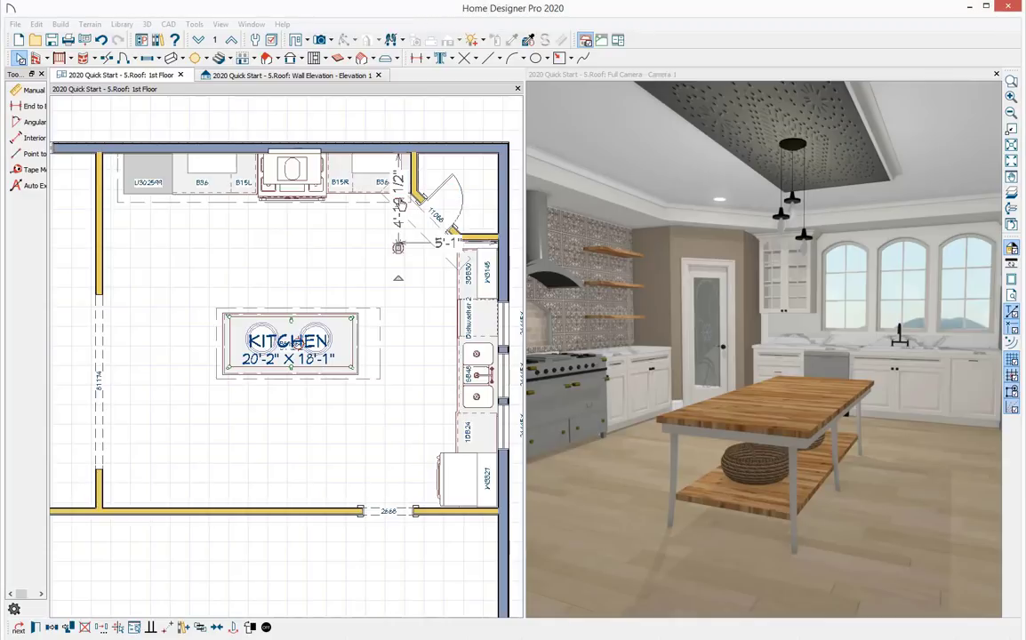
left_click(466, 253)
type("5")
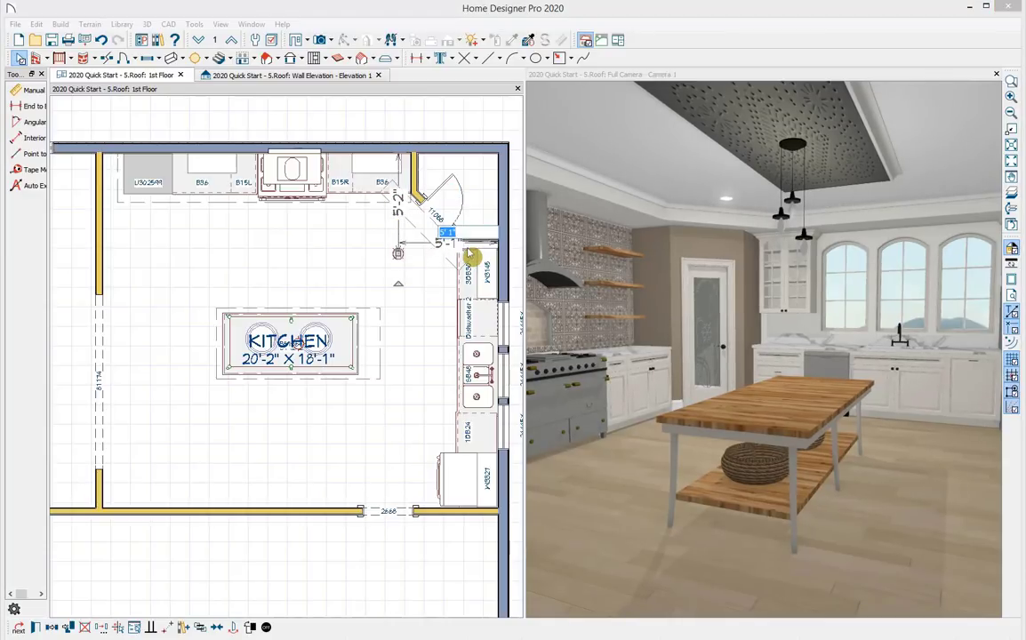
key("Return")
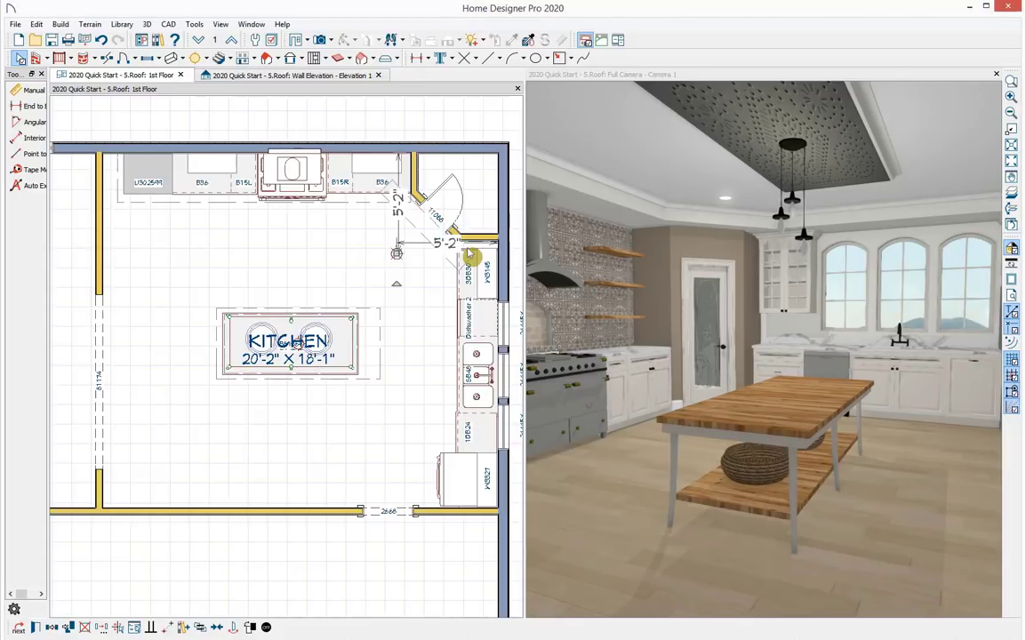
Step: Delete the two dimensions between the recessed light and the walls
left_click(448, 251)
left_click(397, 243)
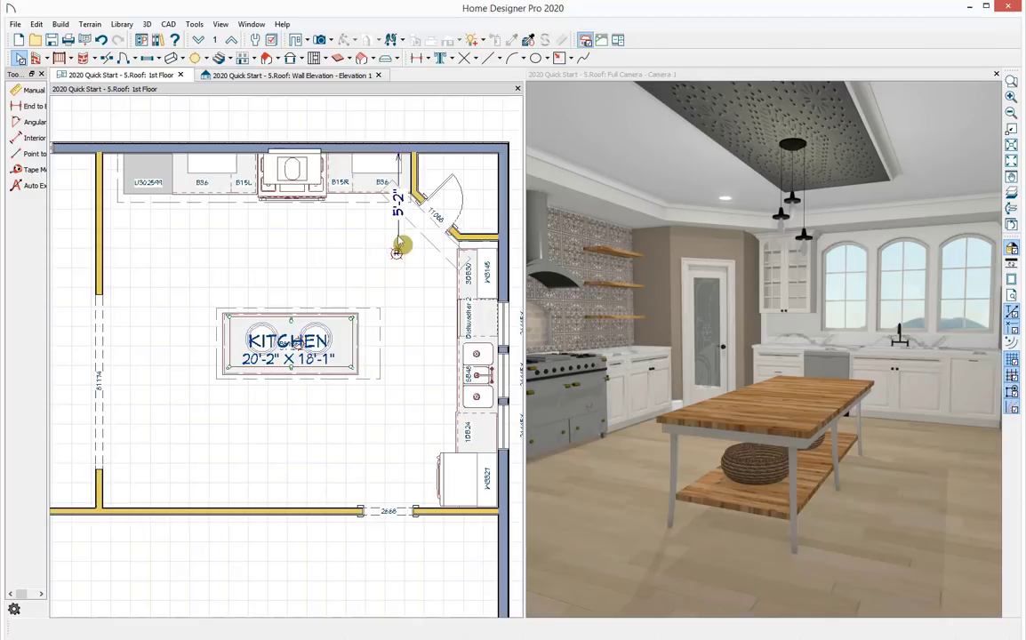
left_click(410, 249)
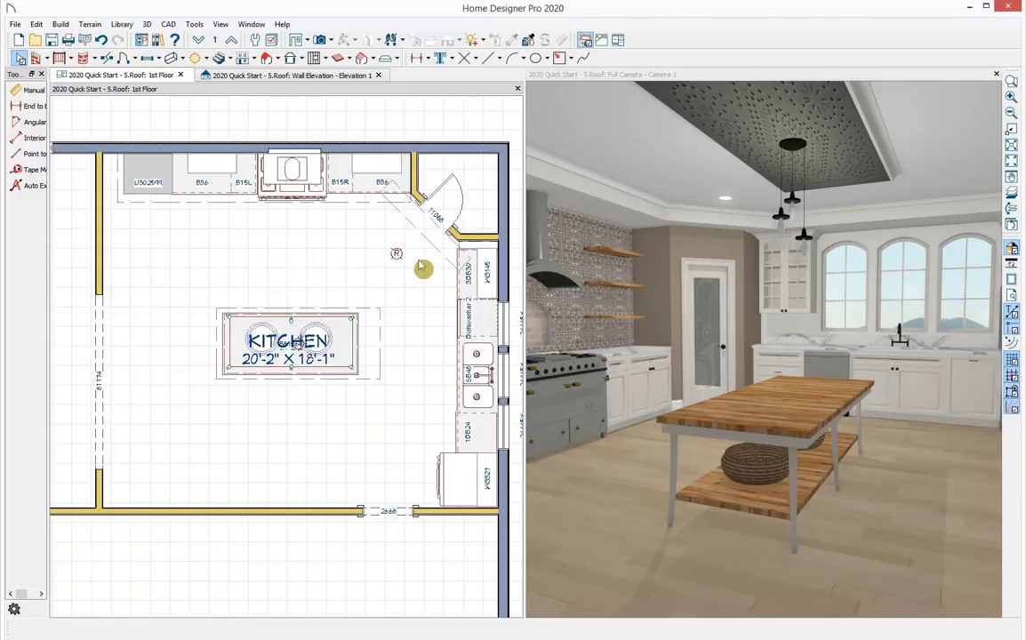
Step: Replicate the recessed light near the pantry with 2 copies offset by a negative X delta, forming a row parallel to the range wall
left_click(398, 255)
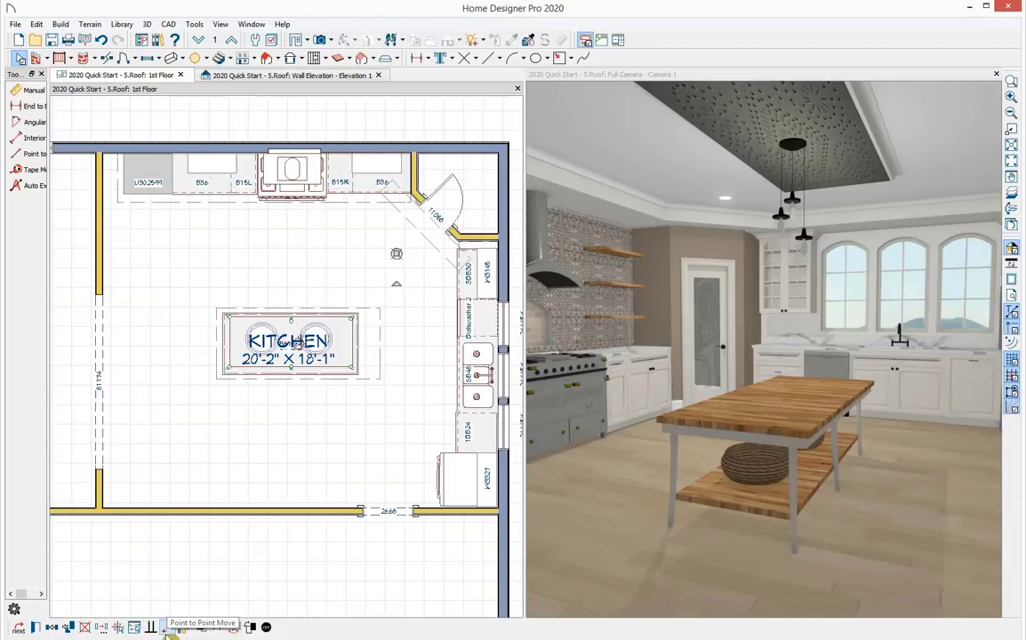
left_click(102, 629)
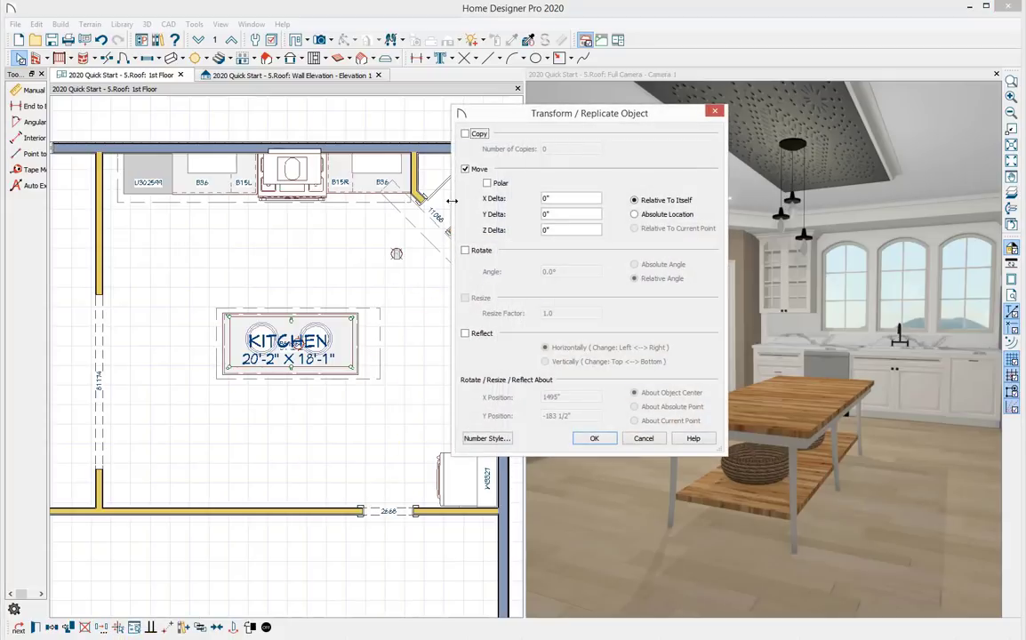
left_click(464, 134)
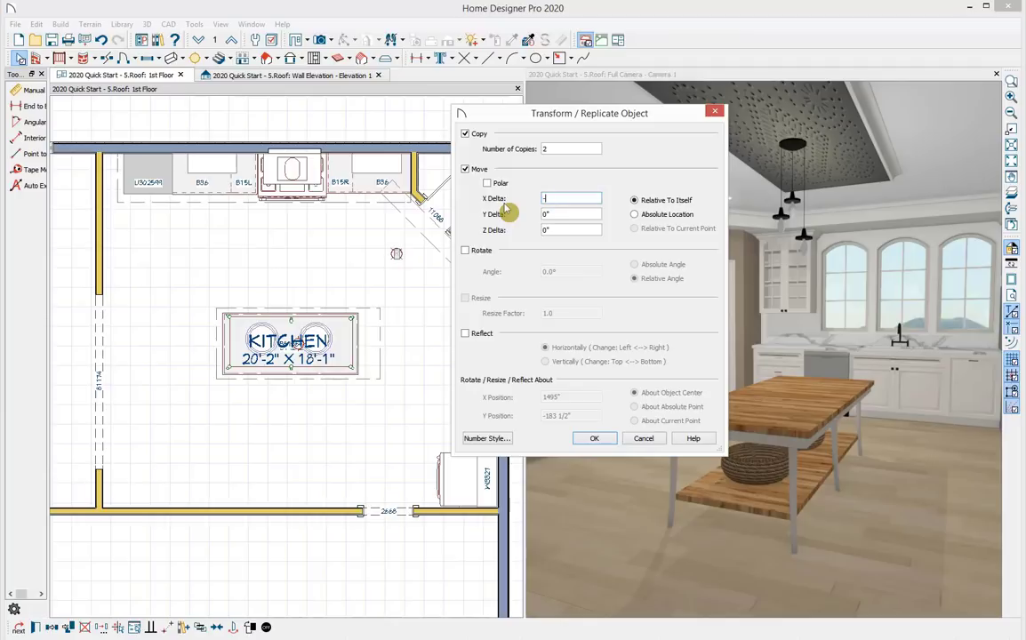
key("Tab")
left_click(604, 440)
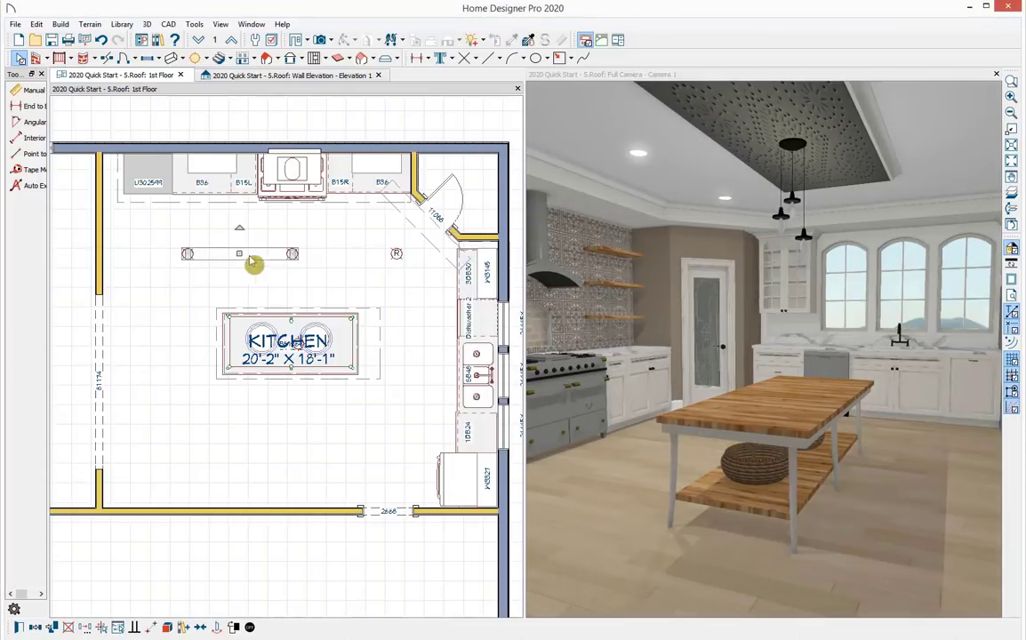
Step: Replicate the row of three recessed lights with 2 copies at a Y delta of -50", and delete the middle light over the island
left_click_drag(292, 255, 397, 258)
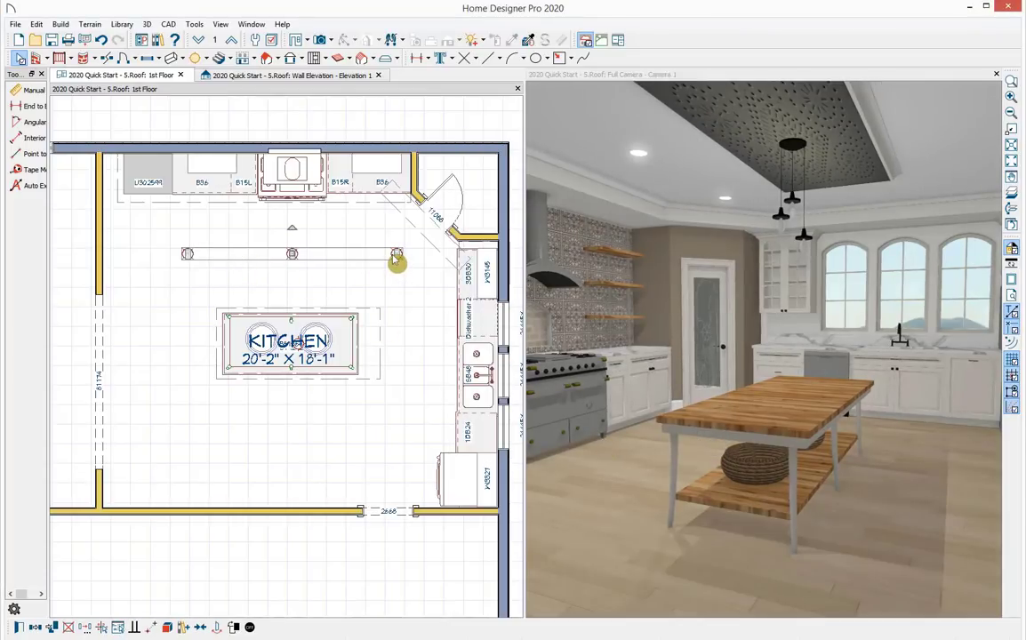
left_click(85, 628)
left_click(464, 133)
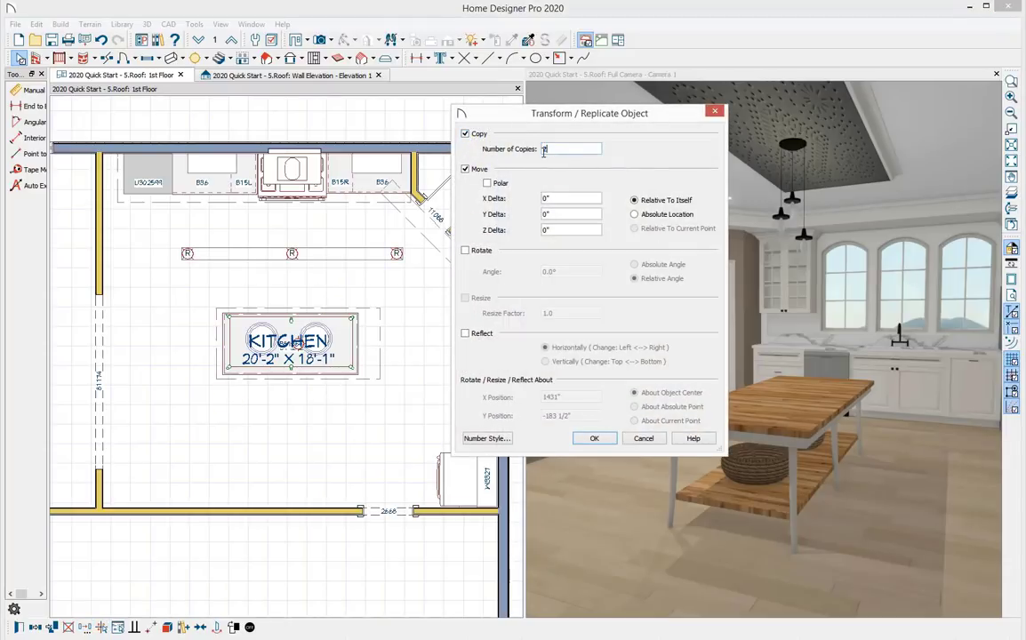
type("2")
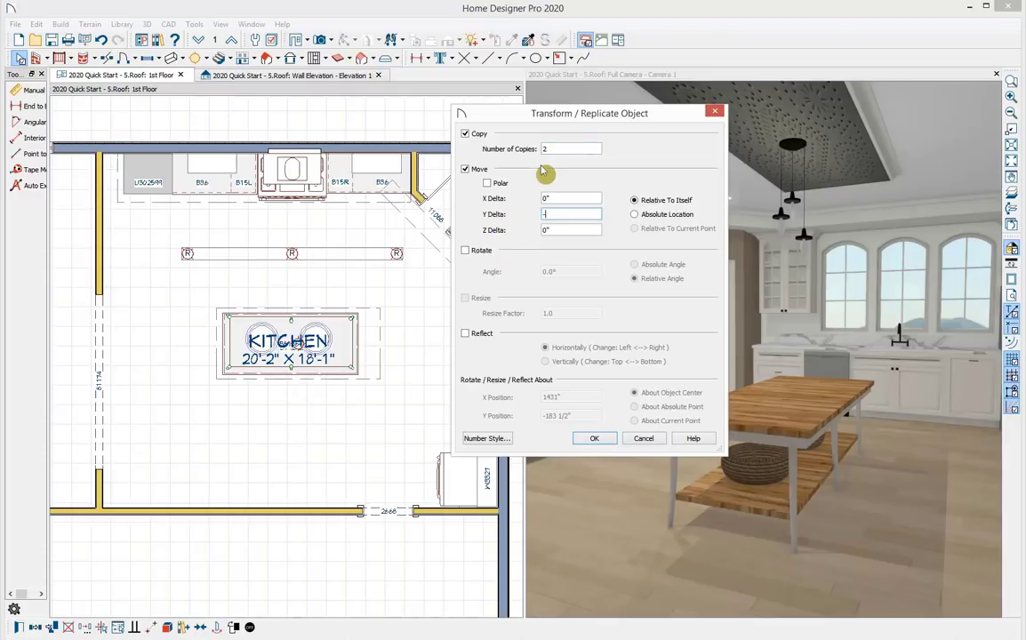
type("-50")
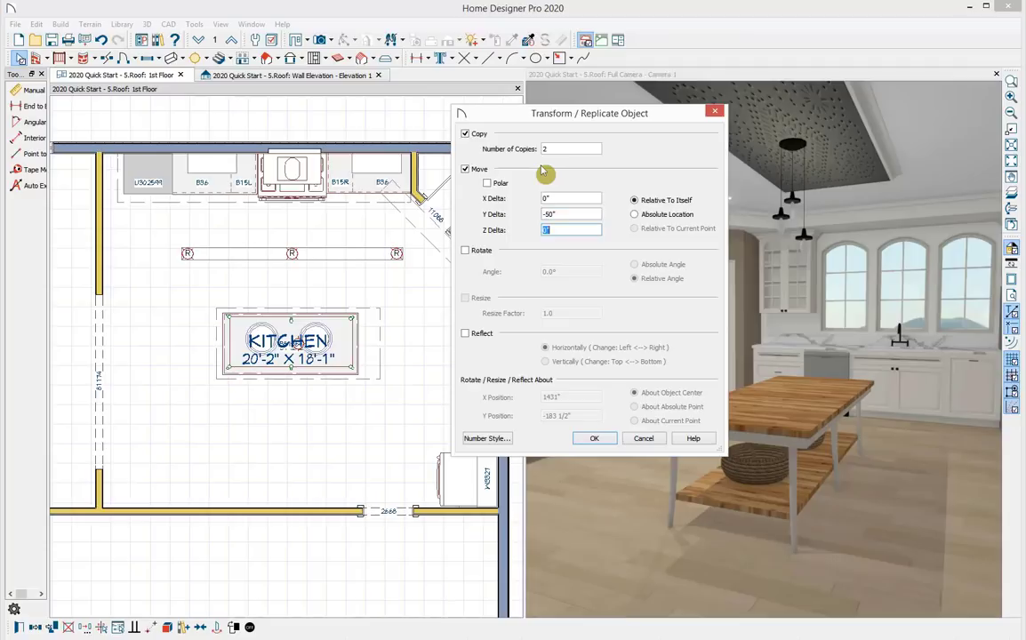
left_click(594, 440)
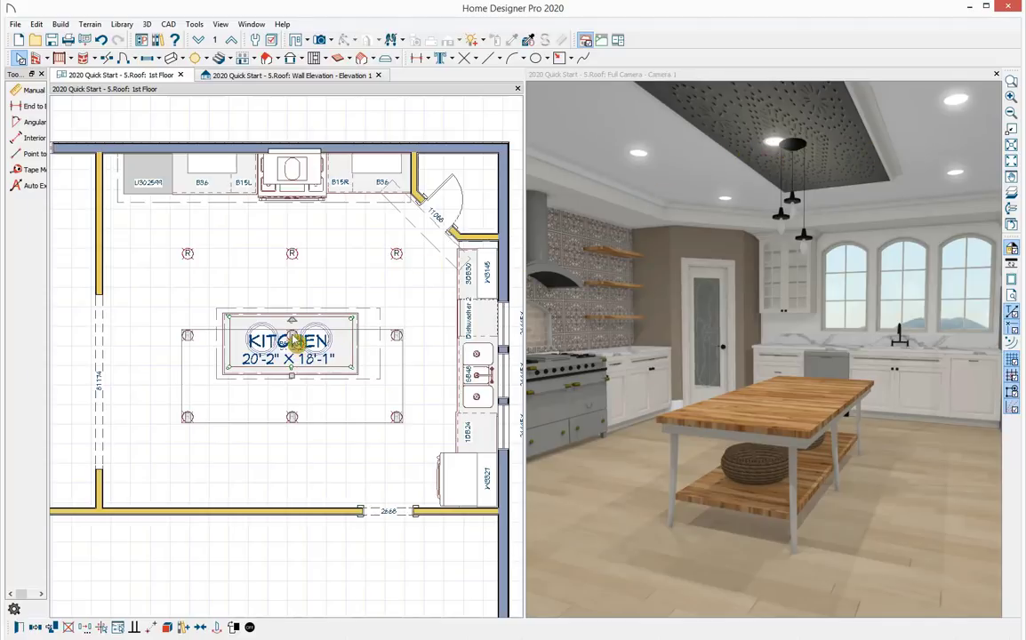
left_click(294, 341)
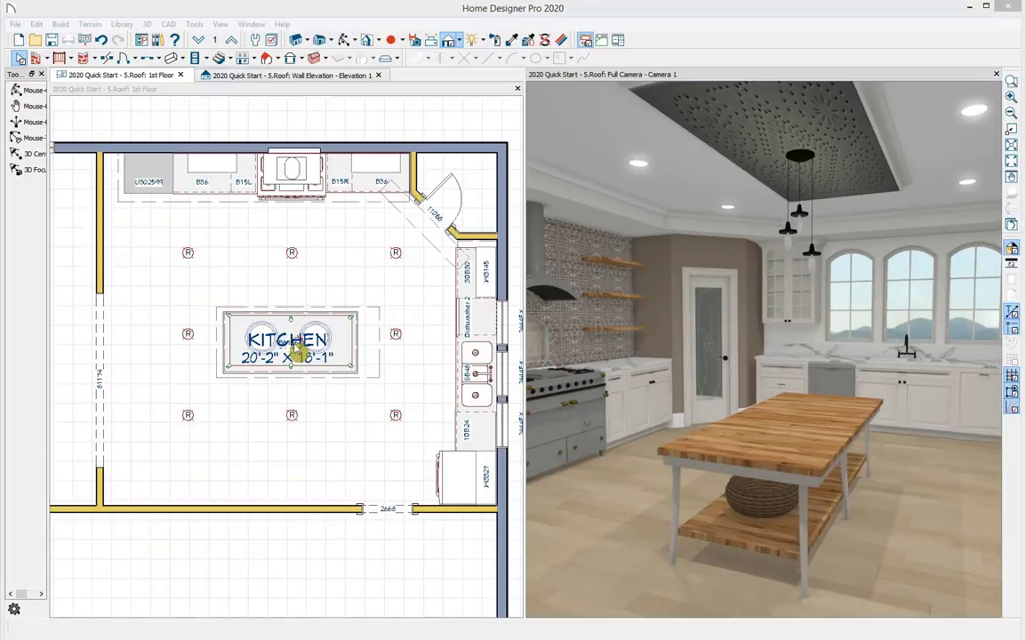
Step: Place recessed lights over the B36 cabinets on both sides of the range and one over the sink
left_click(203, 102)
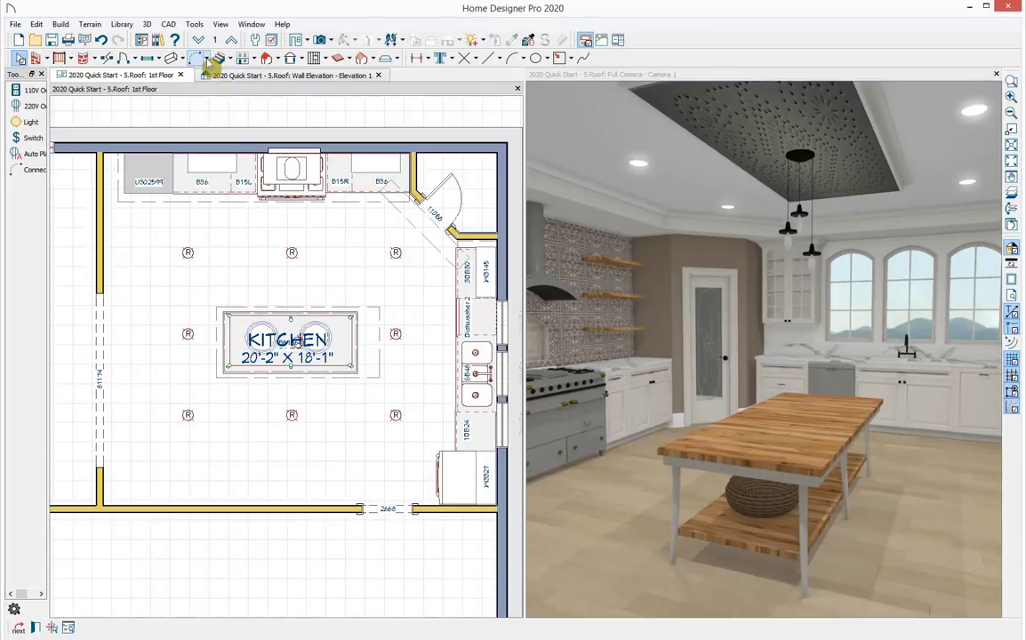
left_click(204, 58)
left_click(214, 107)
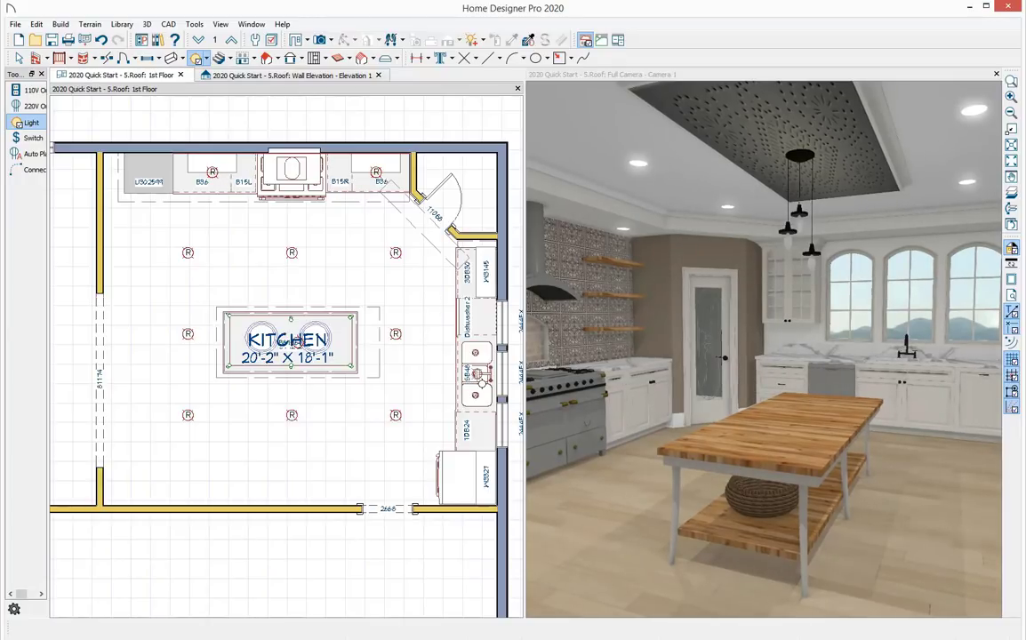
left_click(477, 373)
Step: Place a Glass Jar Pendant 01 from the library over the dishwasher and another over the 1DB24 cabinet, then close the library
left_click(157, 40)
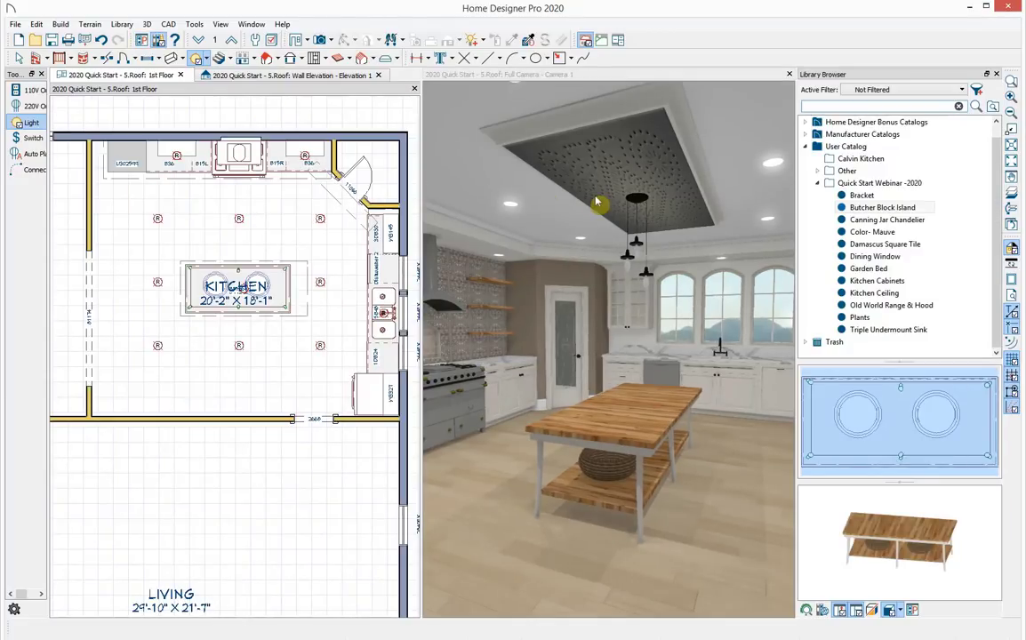
left_click_drag(598, 203, 831, 181)
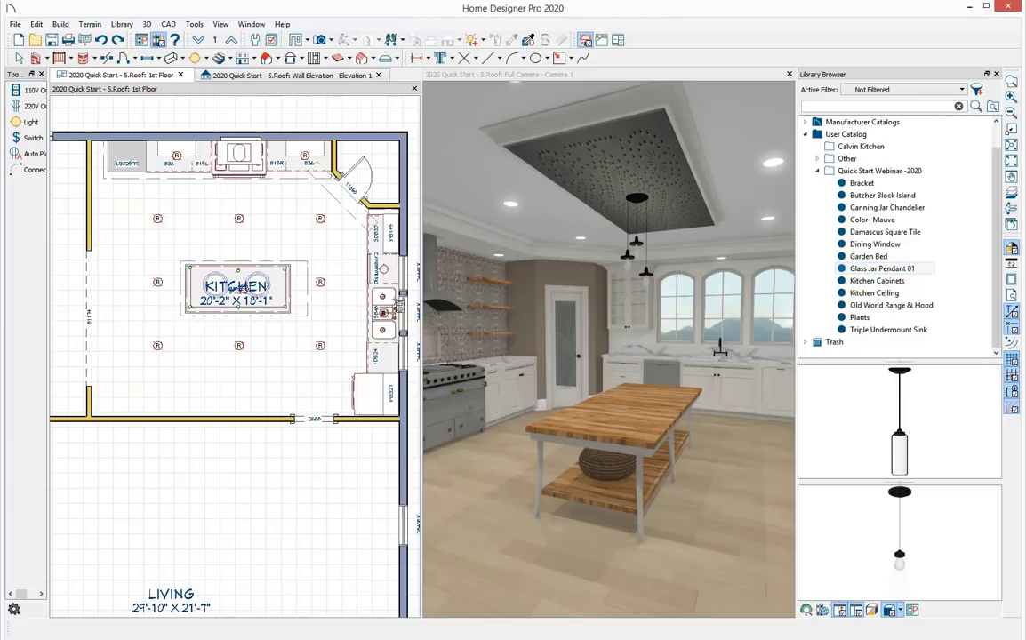
left_click(388, 364)
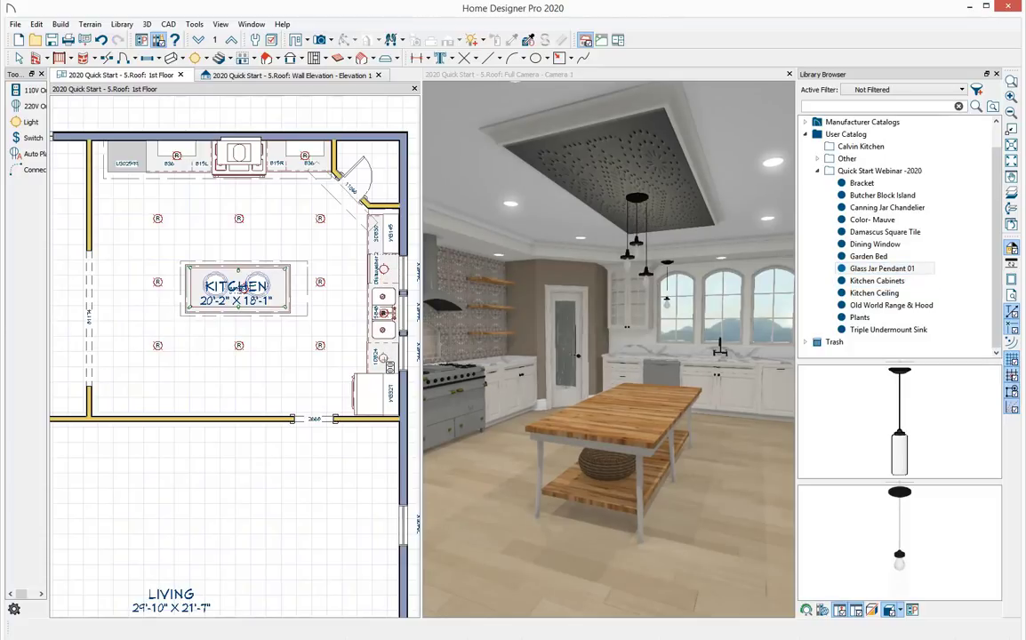
key("space")
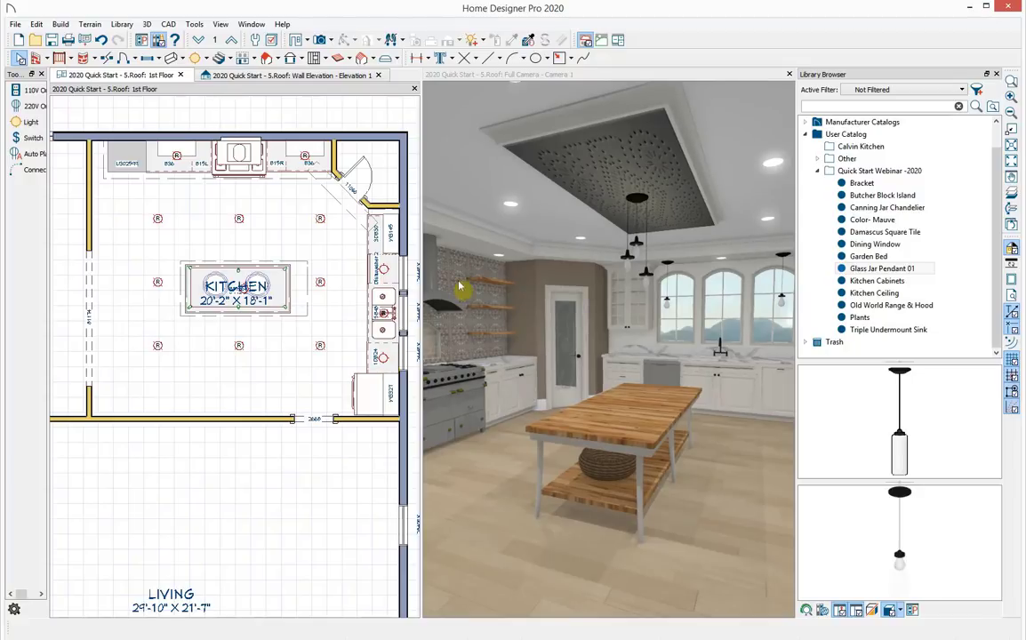
left_click(996, 74)
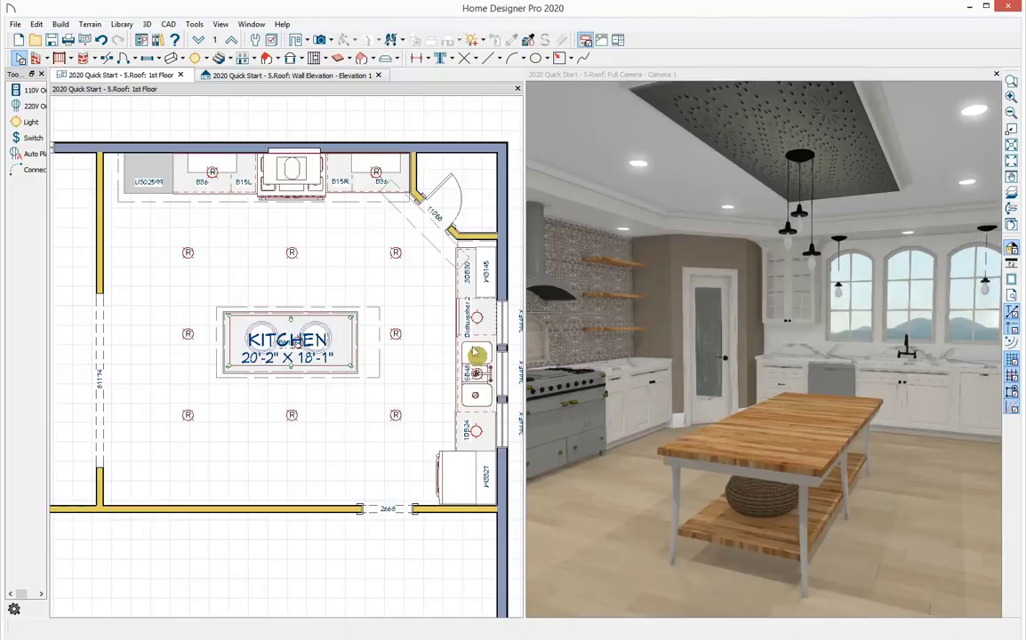
Step: Place two switches side by side on the window wall at the W3145 cabinet, next to the window
scroll(485, 383, "up", 3)
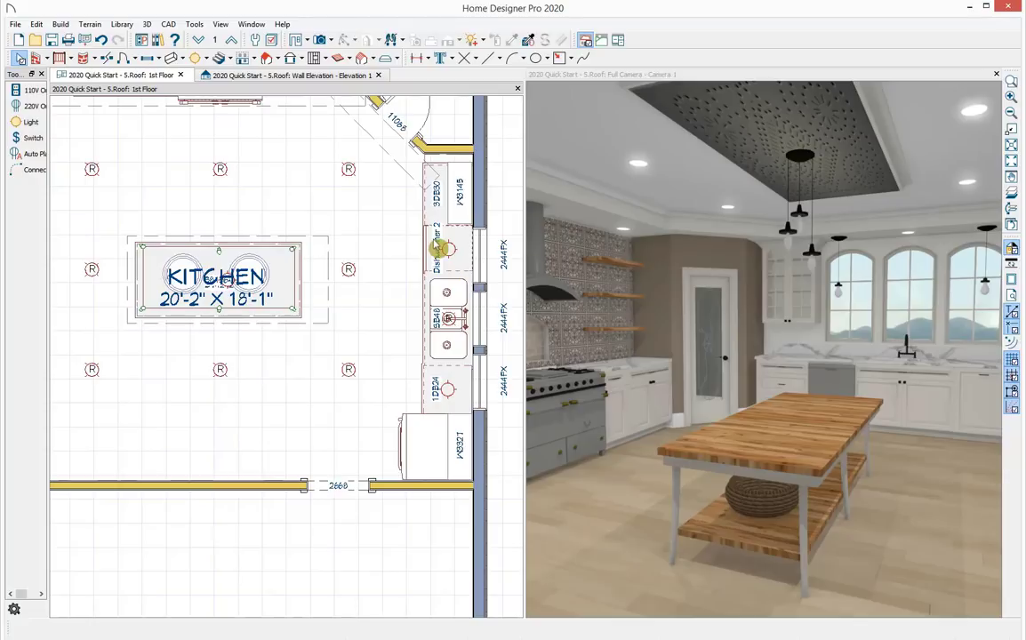
left_click(205, 59)
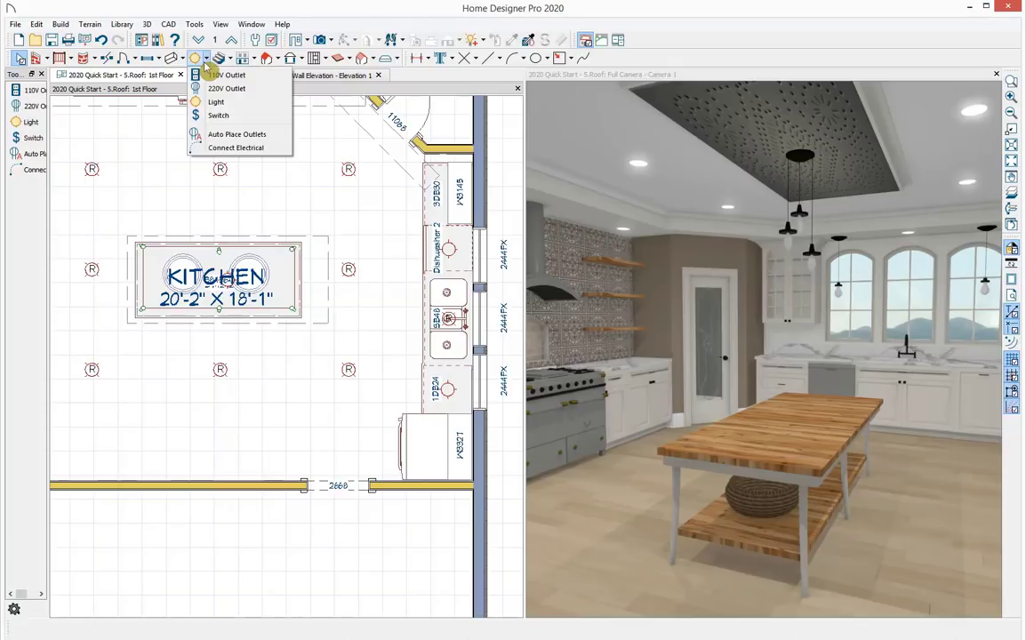
left_click(223, 115)
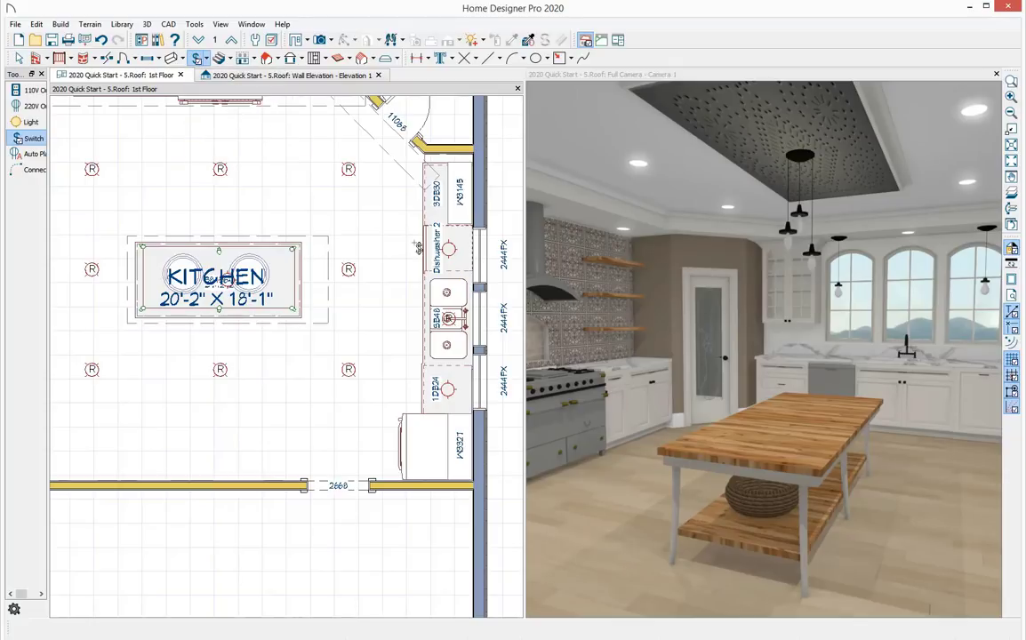
left_click(465, 214)
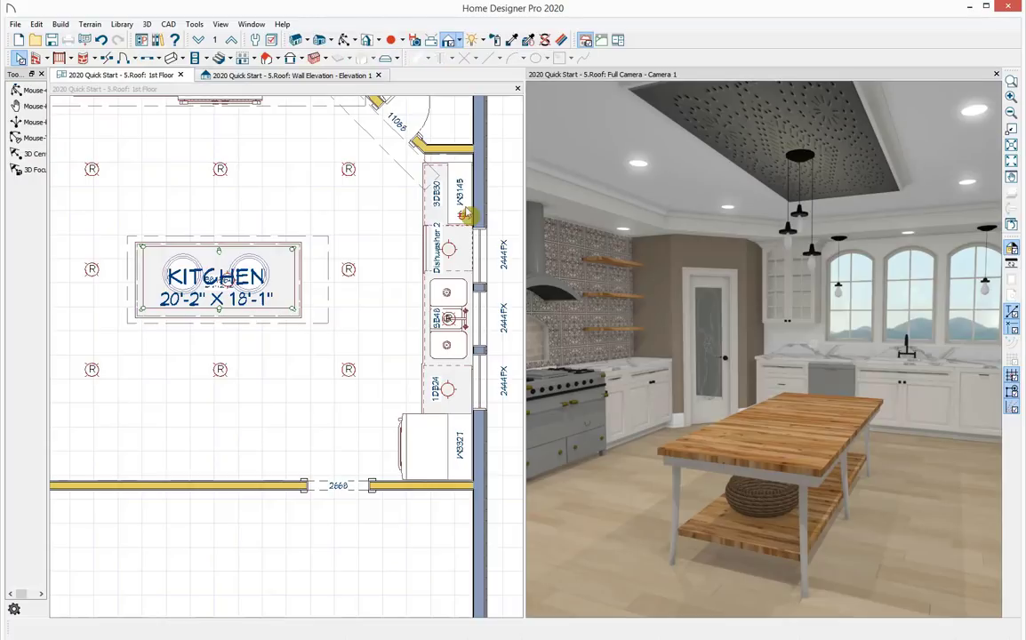
left_click(208, 60)
left_click(213, 105)
left_click(177, 122)
Step: Connect one of the window-wall switches to the two glass jar pendants with Connect Electrical
left_click(201, 58)
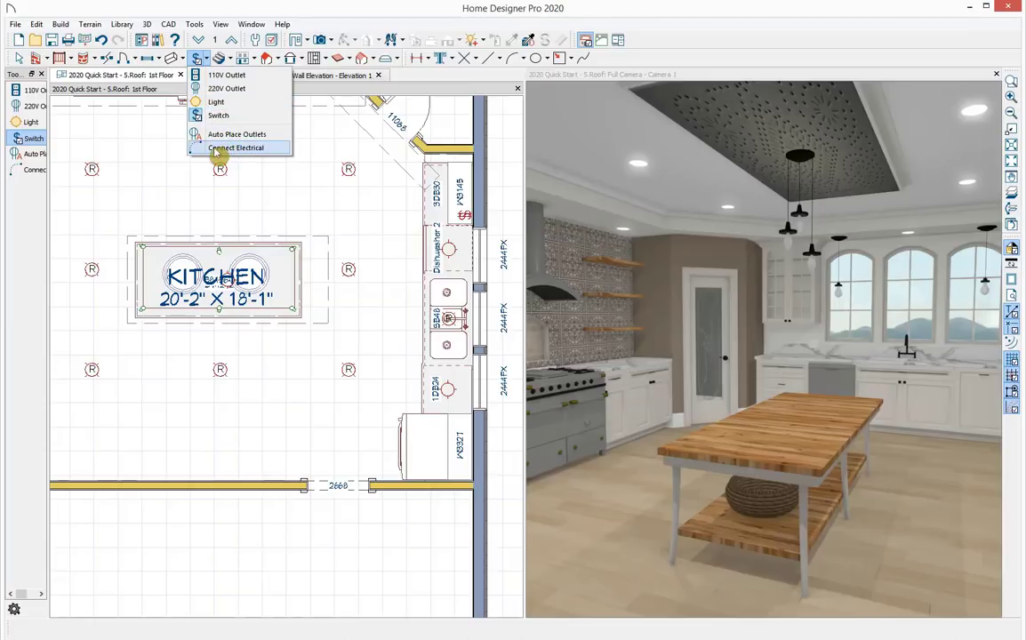
left_click(263, 148)
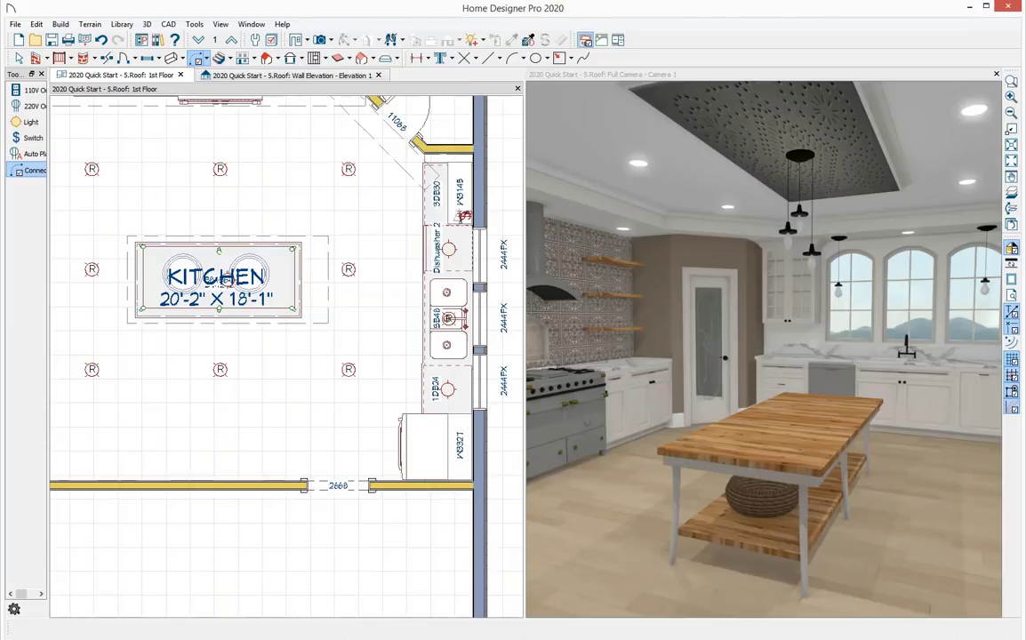
scroll(464, 216, "up", 5)
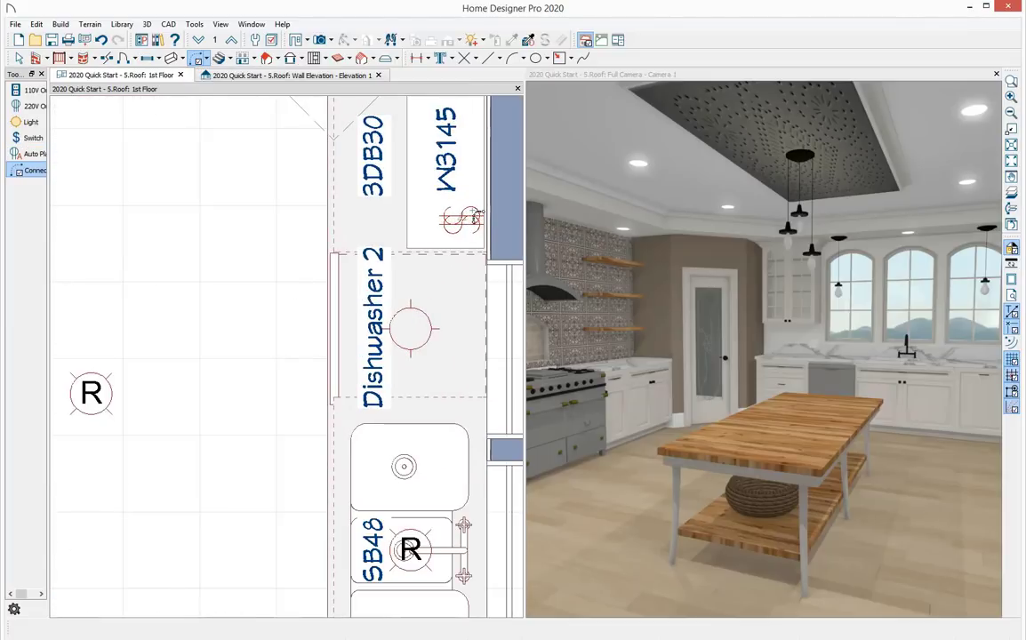
left_click_drag(480, 216, 410, 586)
Step: Connect the other window-wall switch to the recessed light over the sink
scroll(413, 330, "down", 3)
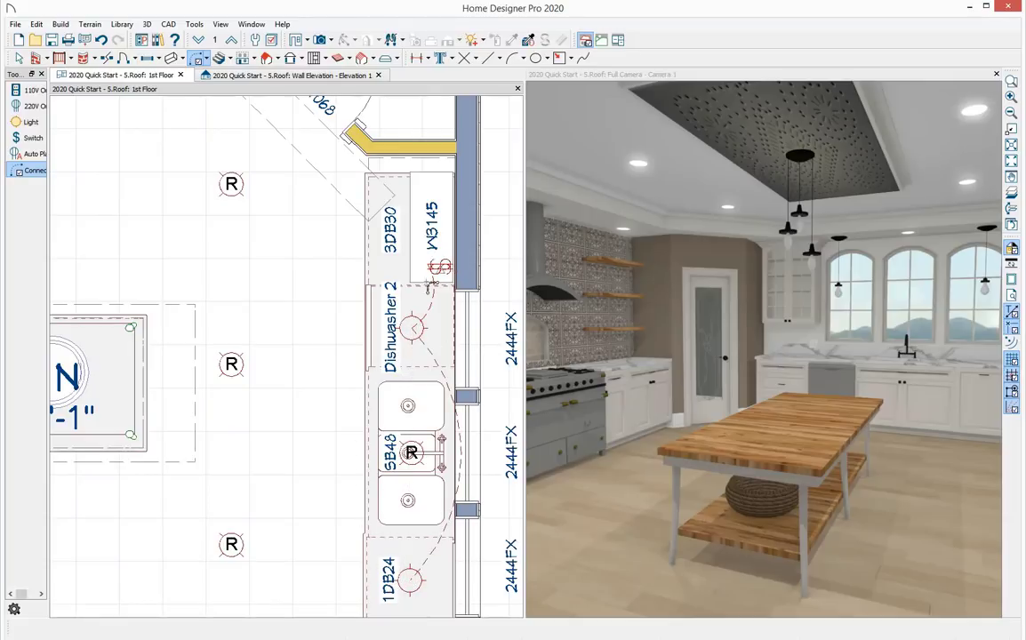
left_click_drag(431, 284, 410, 453)
key("Escape")
scroll(412, 453, "down", 4)
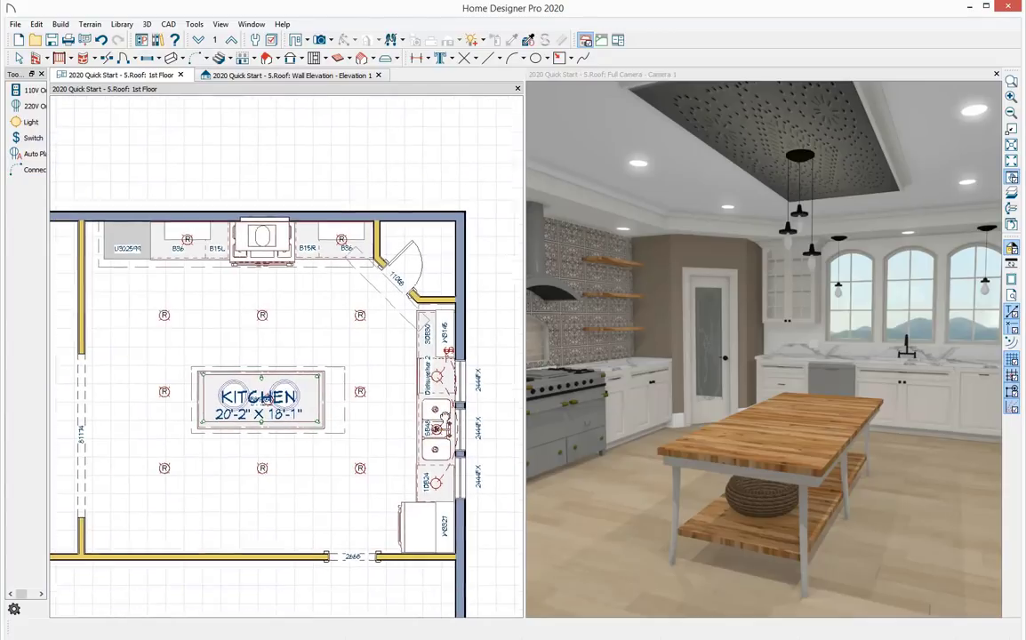
middle_click_drag(442, 417, 456, 386)
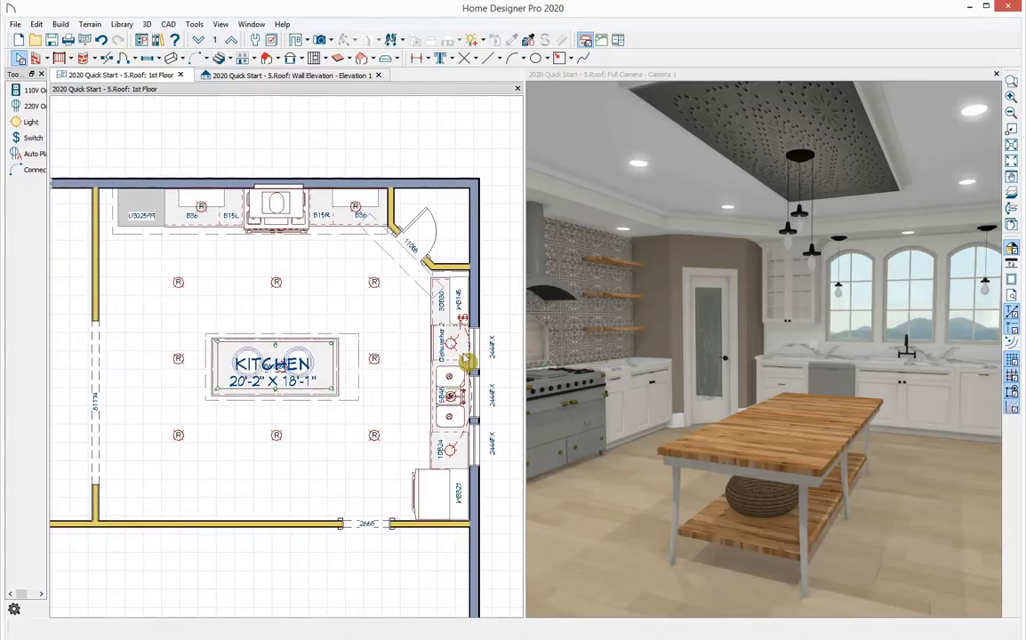
Step: Auto-place electrical outlets throughout the kitchen and check them along the range wall in the camera view
left_click(208, 59)
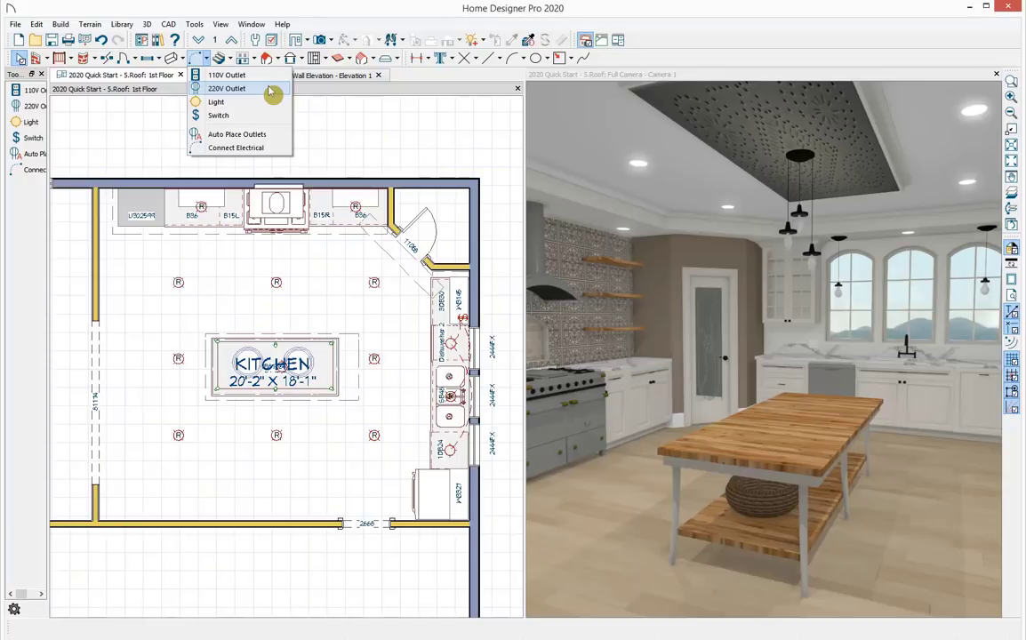
left_click(236, 135)
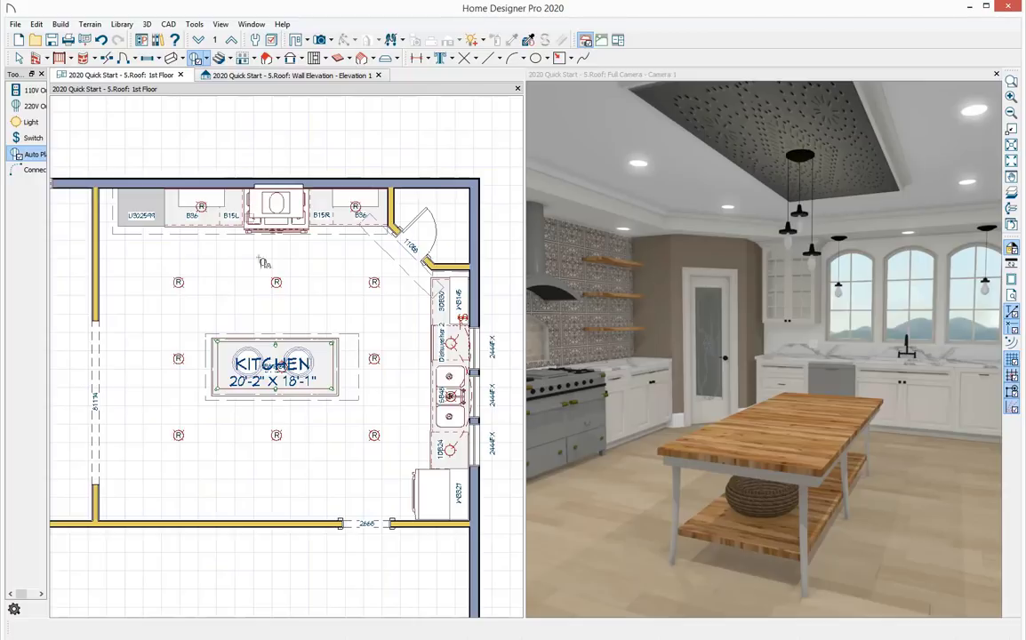
left_click(307, 309)
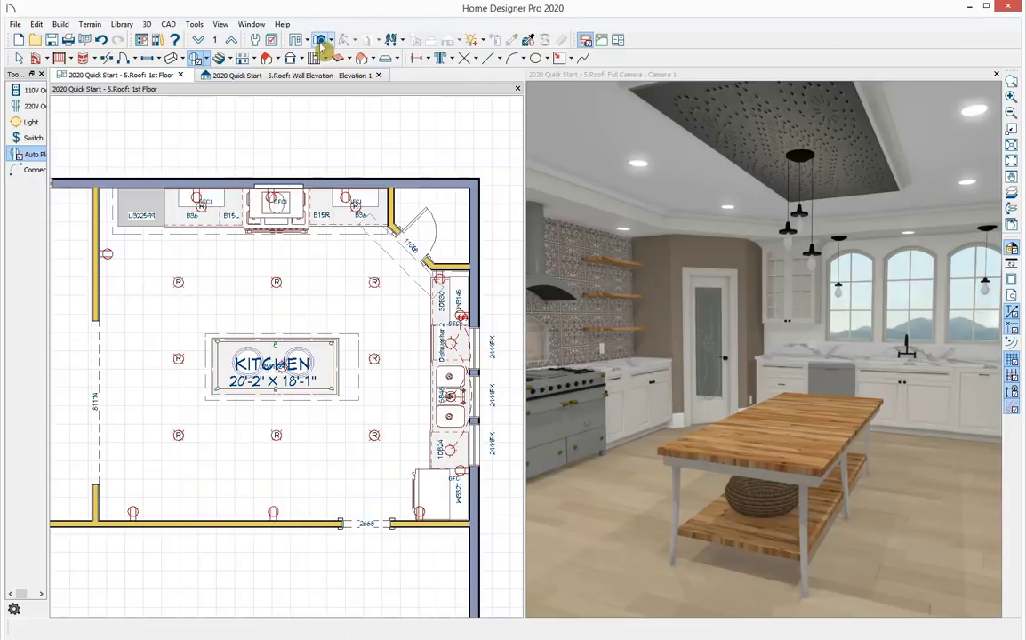
left_click(691, 248)
left_click_drag(691, 248, 607, 276)
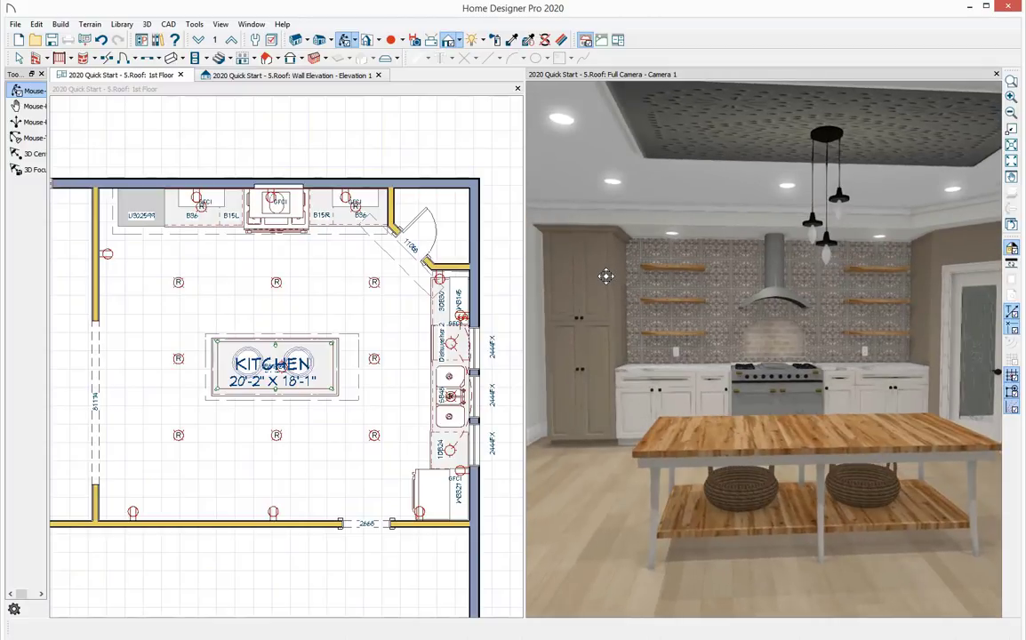
Step: Turn on automatic floor and ceiling framing in the Build Framing settings and review the 2nd floor settings
scroll(723, 298, "up", 2)
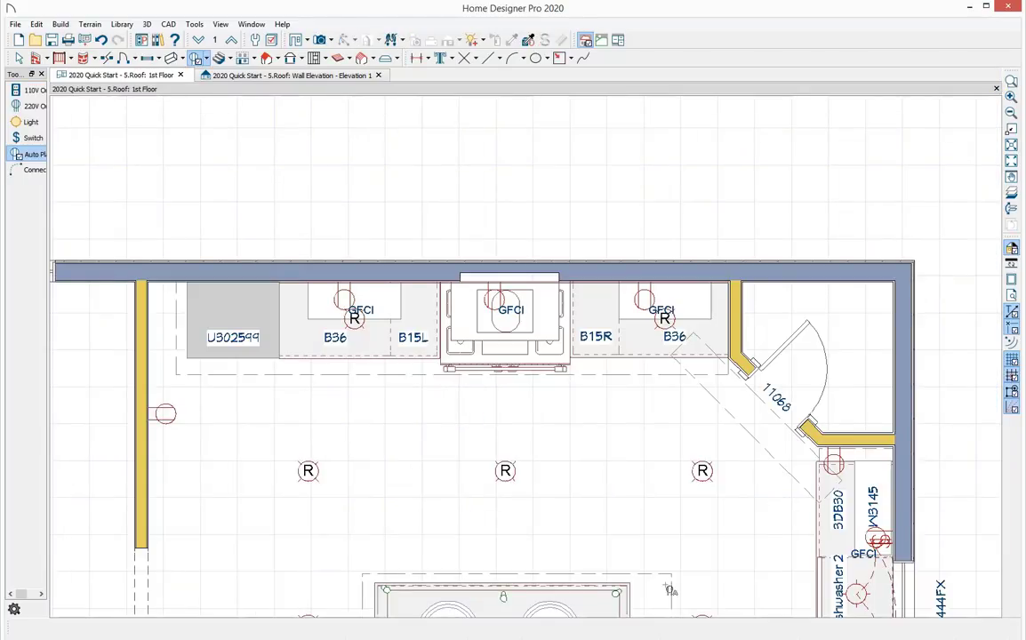
scroll(670, 590, "down", 5)
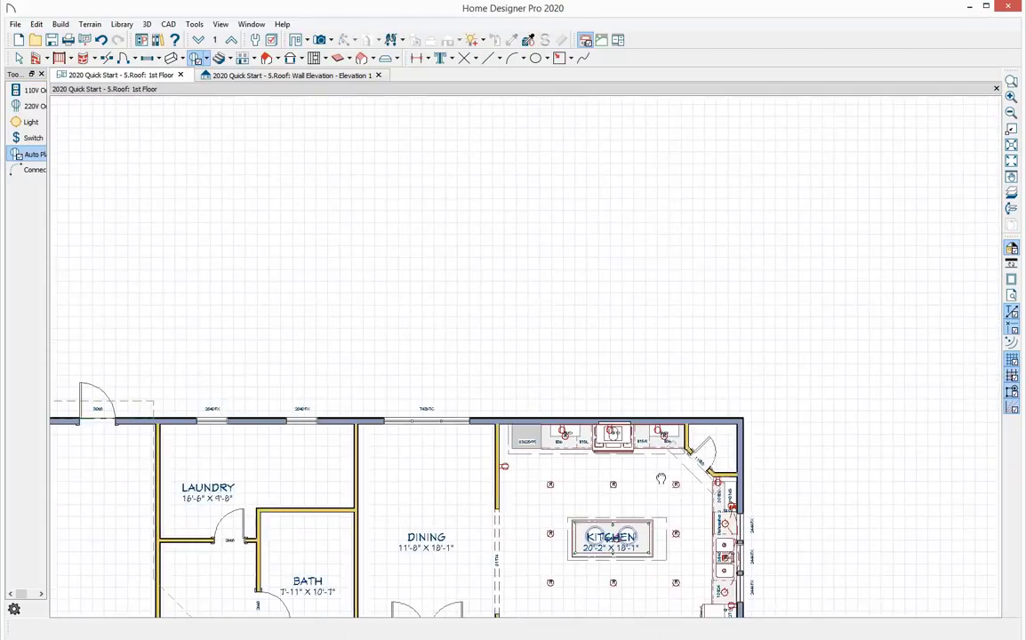
scroll(489, 188, "down", 4)
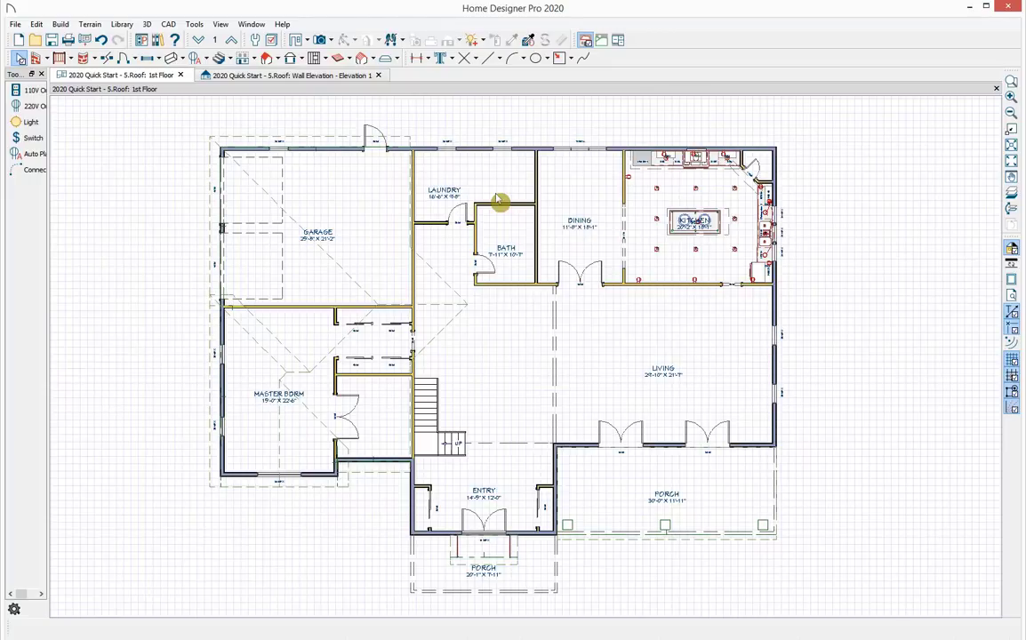
left_click(331, 41)
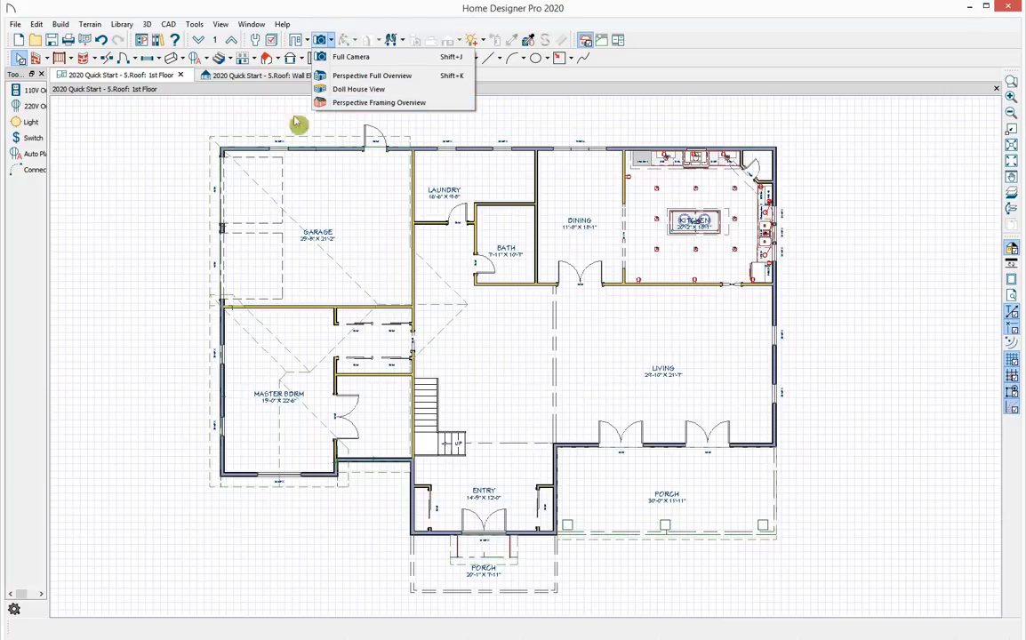
left_click(170, 110)
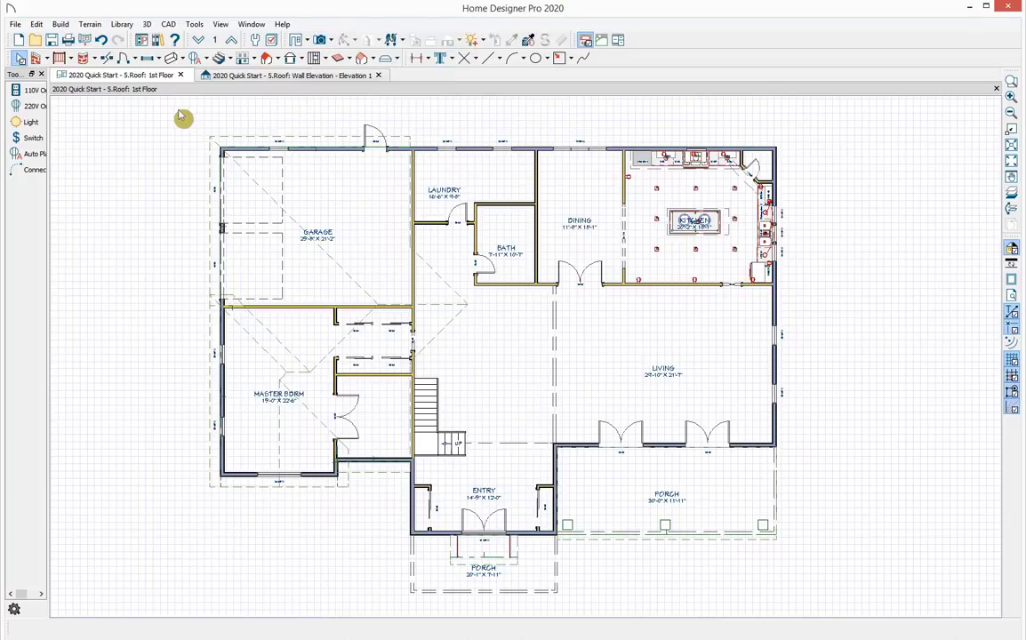
left_click(60, 24)
mouse_move(96, 149)
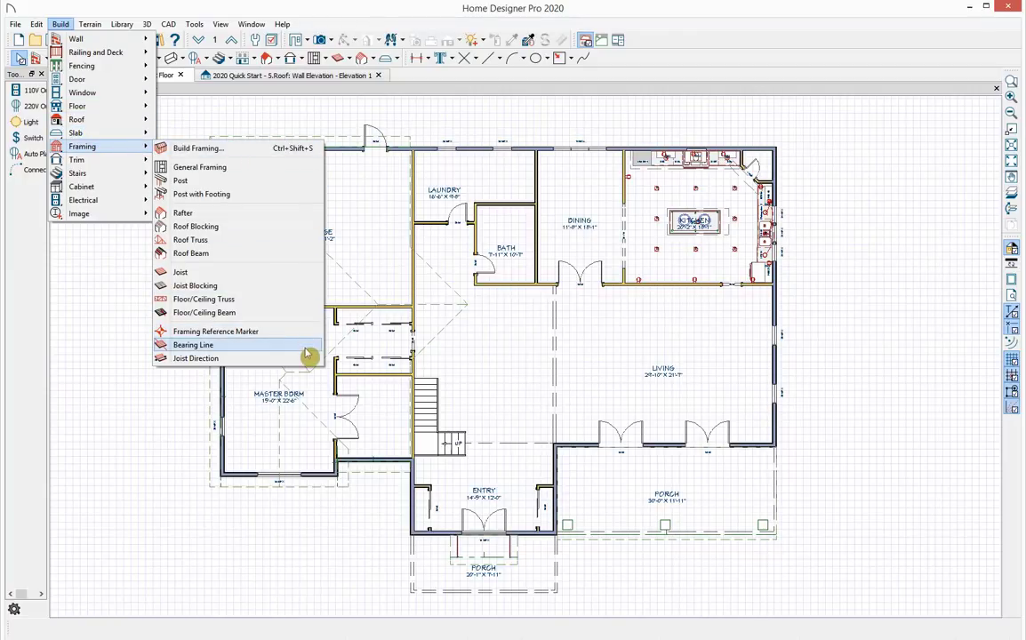
left_click(271, 151)
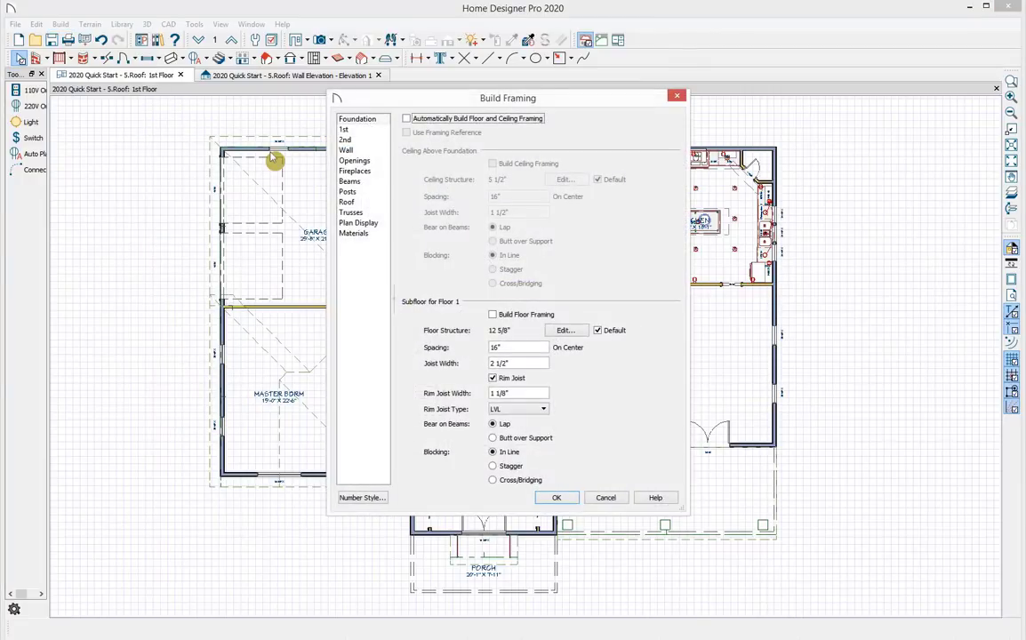
left_click(409, 122)
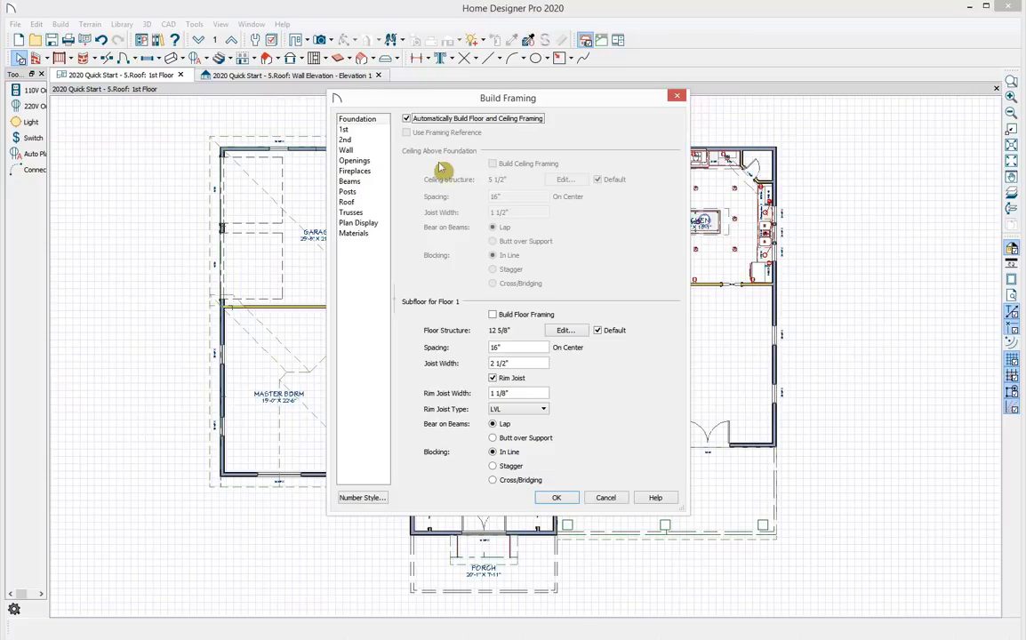
left_click(349, 131)
left_click(347, 140)
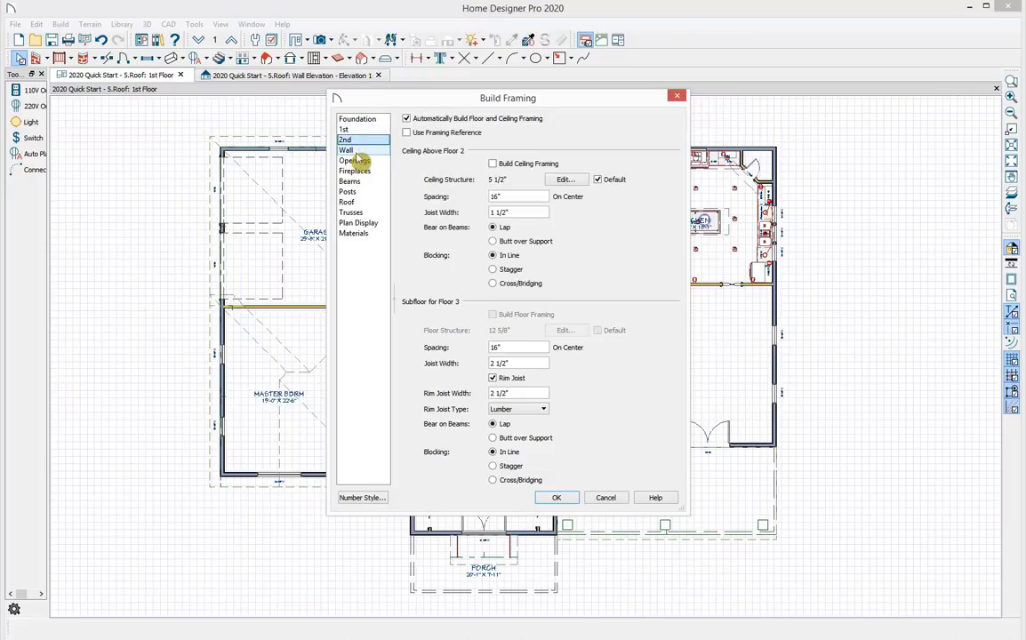
Step: Turn on automatic wall framing and automatic roof framing, and apply the Build Framing settings
left_click(349, 149)
left_click(406, 118)
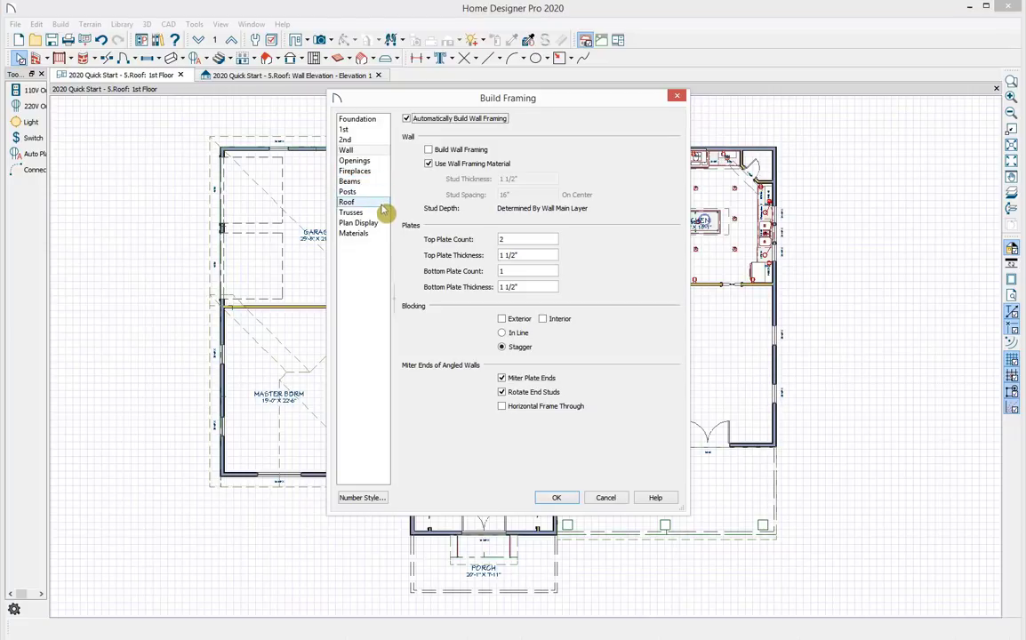
left_click(351, 202)
left_click(408, 119)
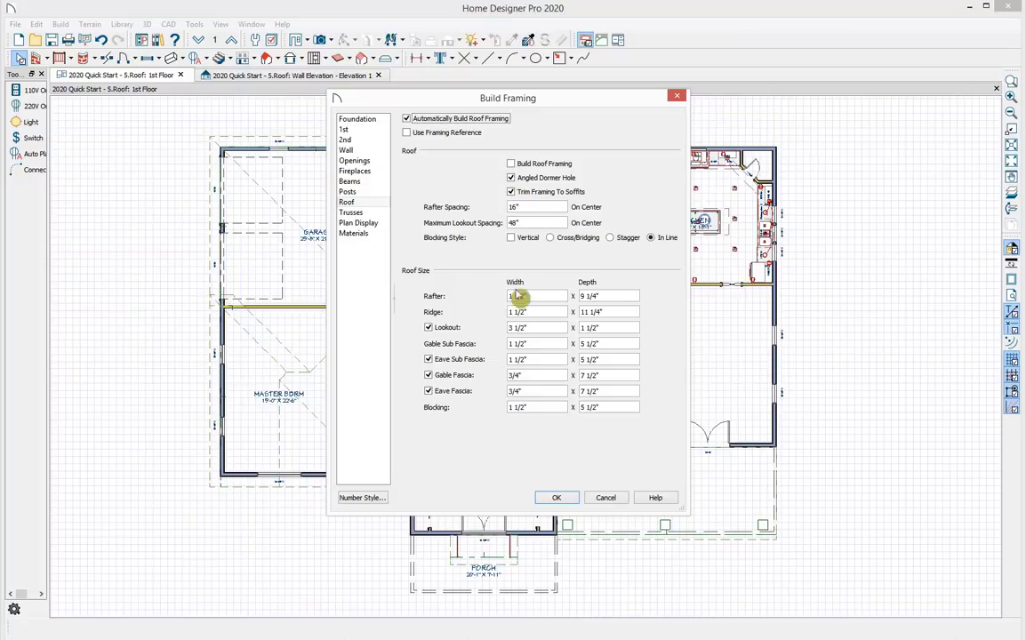
left_click(555, 498)
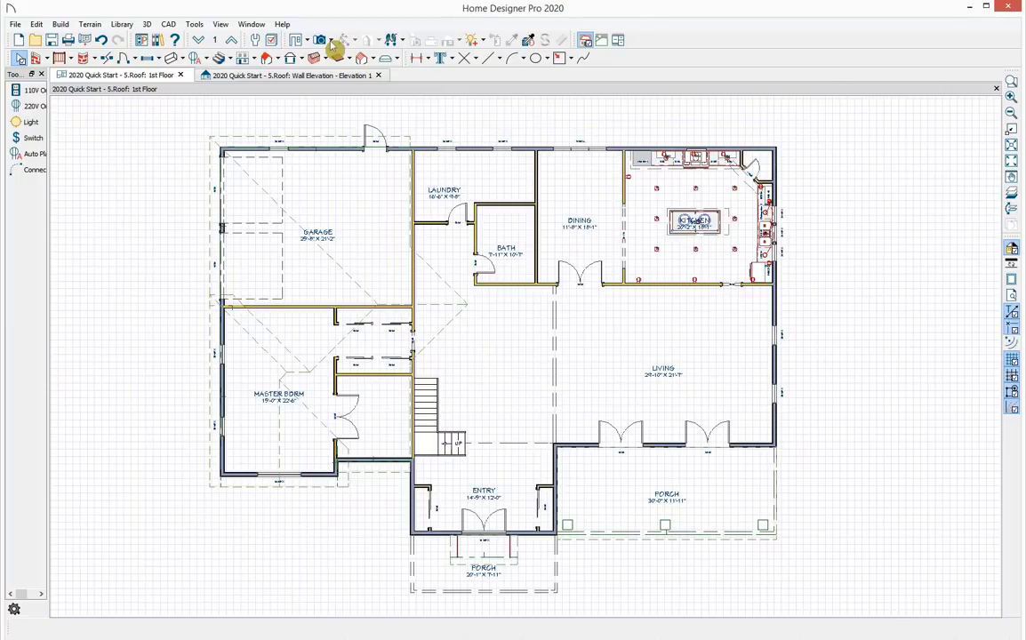
Step: Create a Perspective Framing Overview, view the house from the front and select a vertical framing member at the entry
left_click(327, 42)
left_click(355, 106)
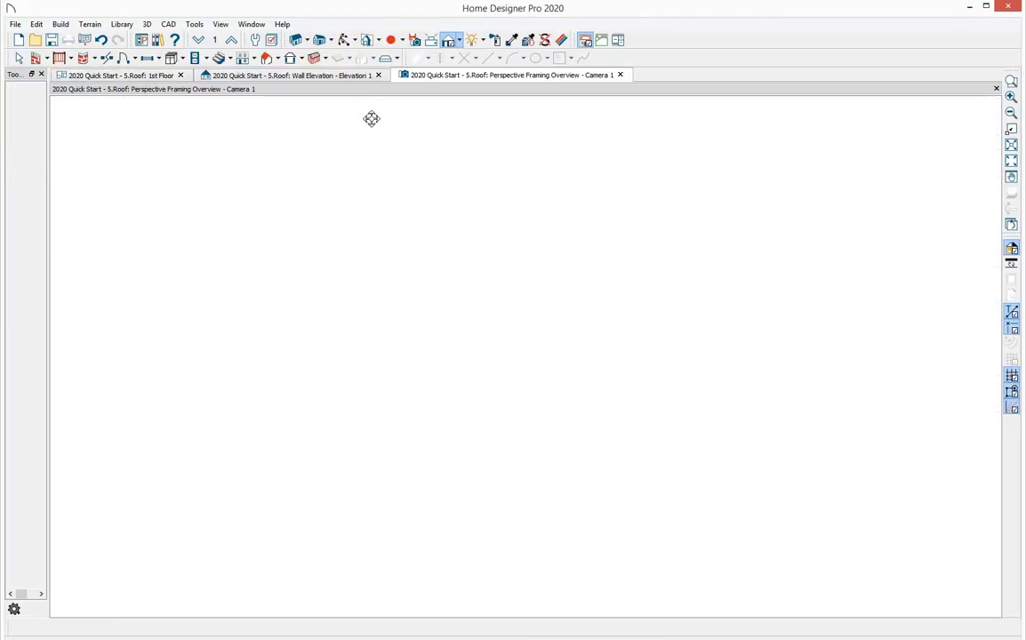
left_click_drag(518, 341, 461, 266)
scroll(521, 275, "up", 2)
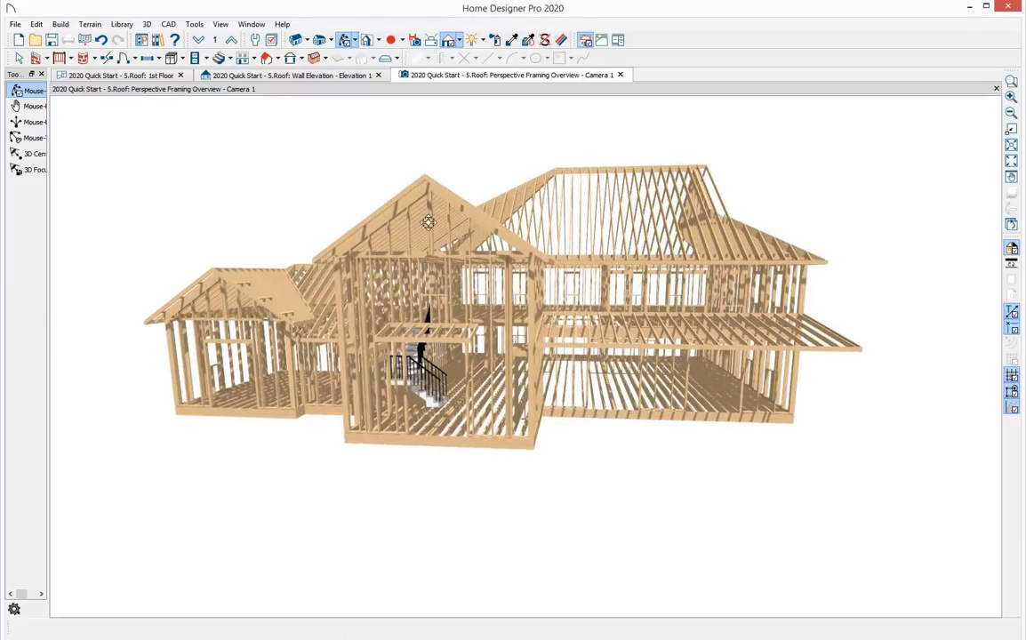
key("space")
left_click(464, 392)
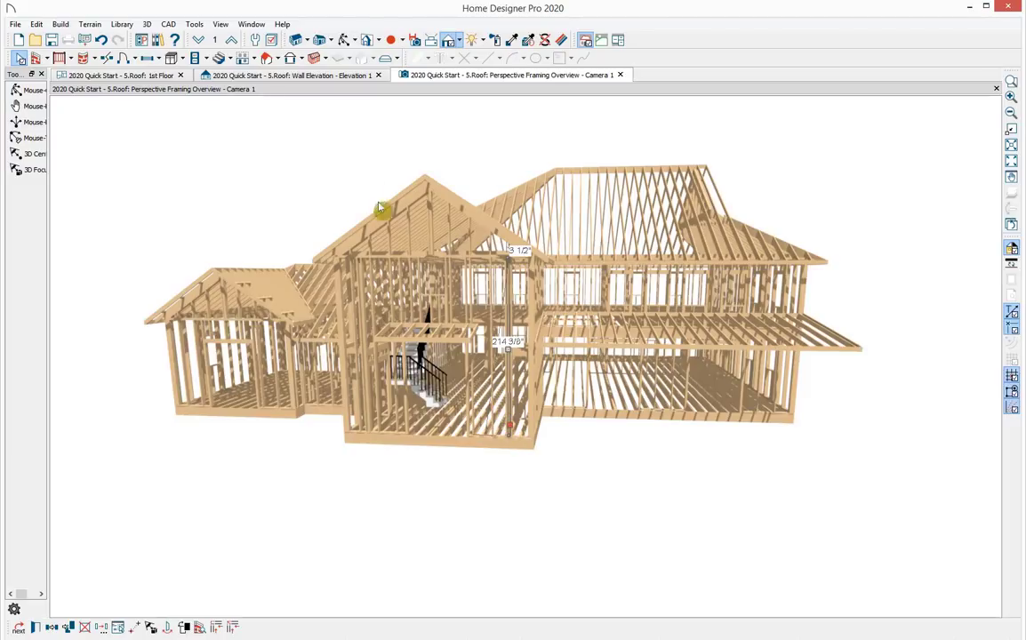
Step: Return to the 1st Floor plan and close the Wall Elevation view
left_click(298, 77)
left_click(133, 76)
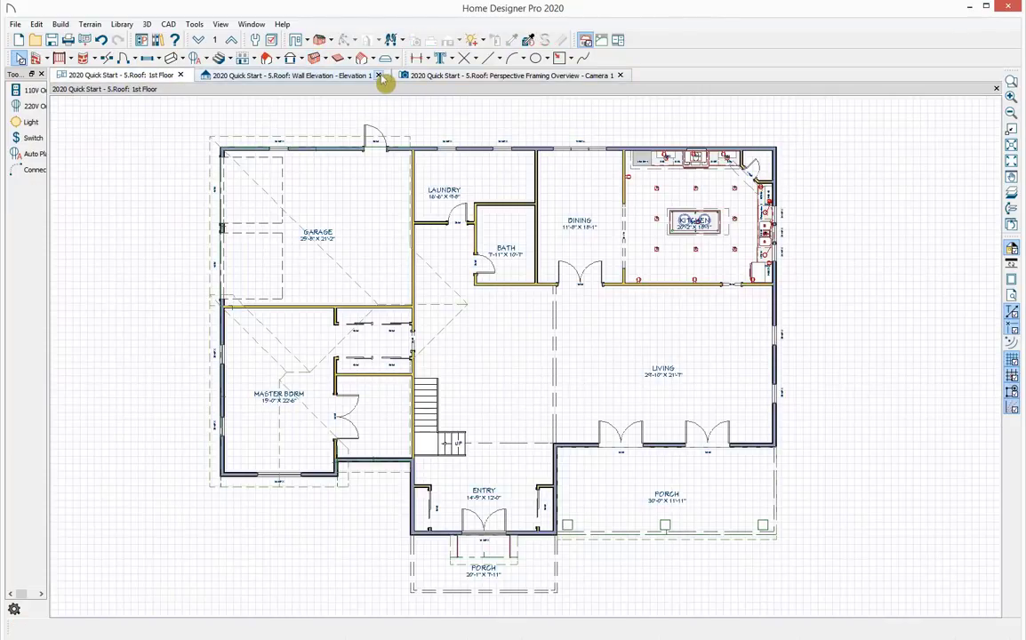
left_click(379, 76)
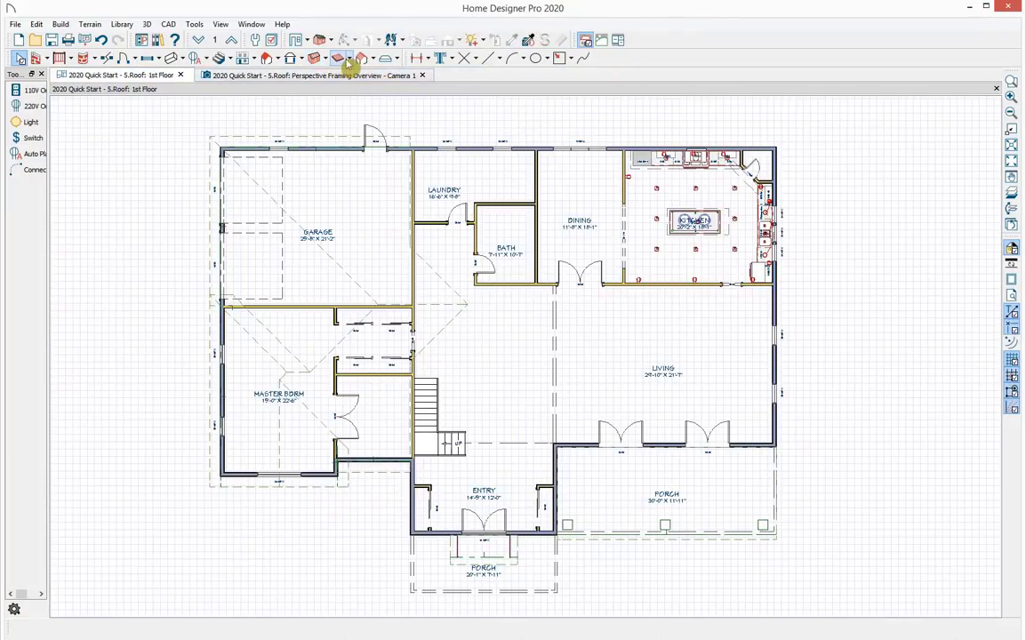
left_click(351, 59)
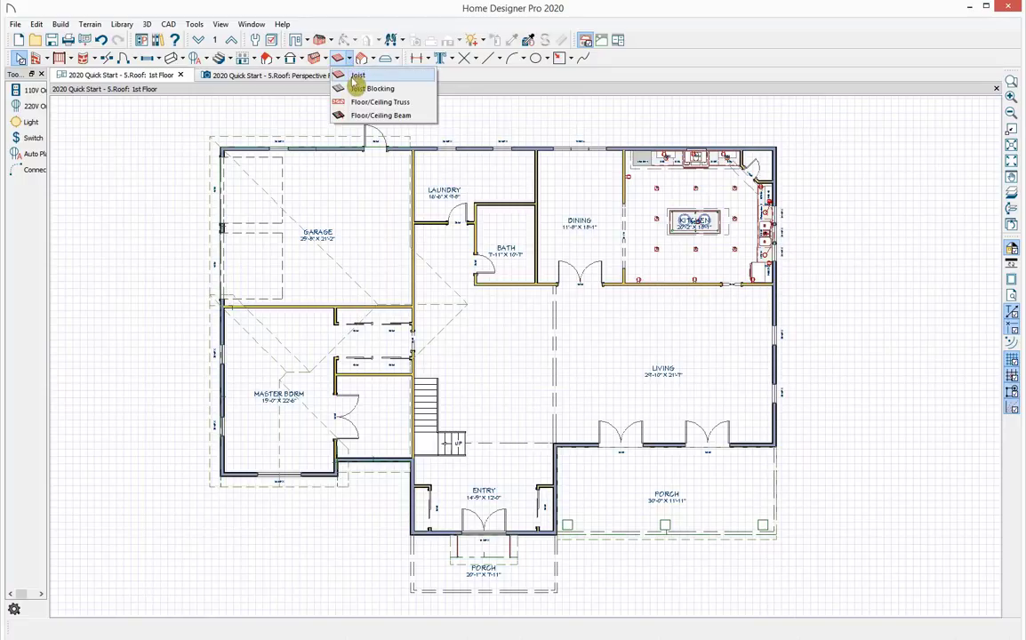
left_click(373, 61)
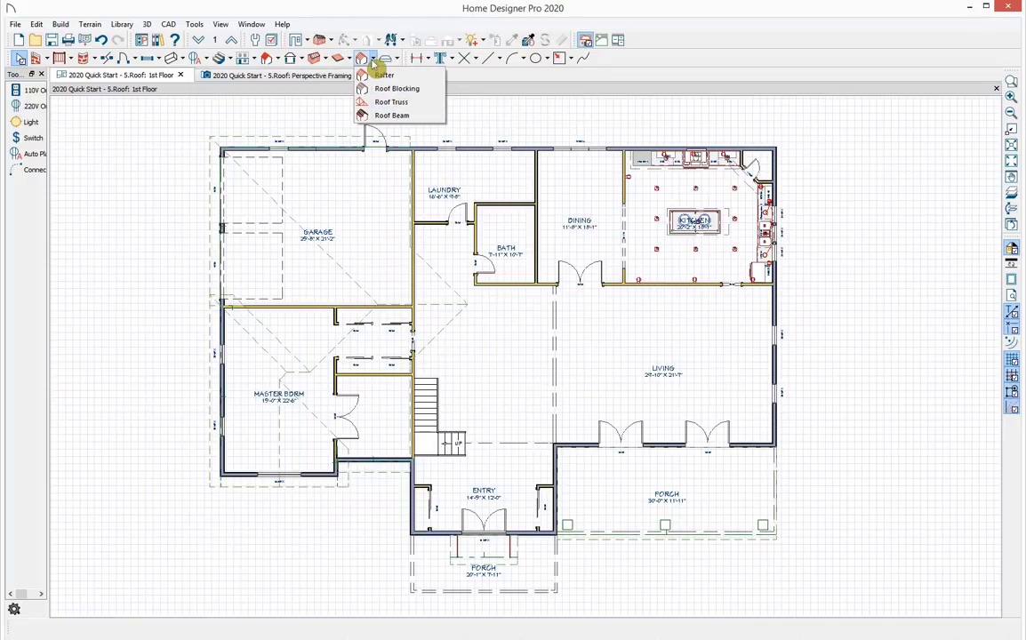
left_click(324, 59)
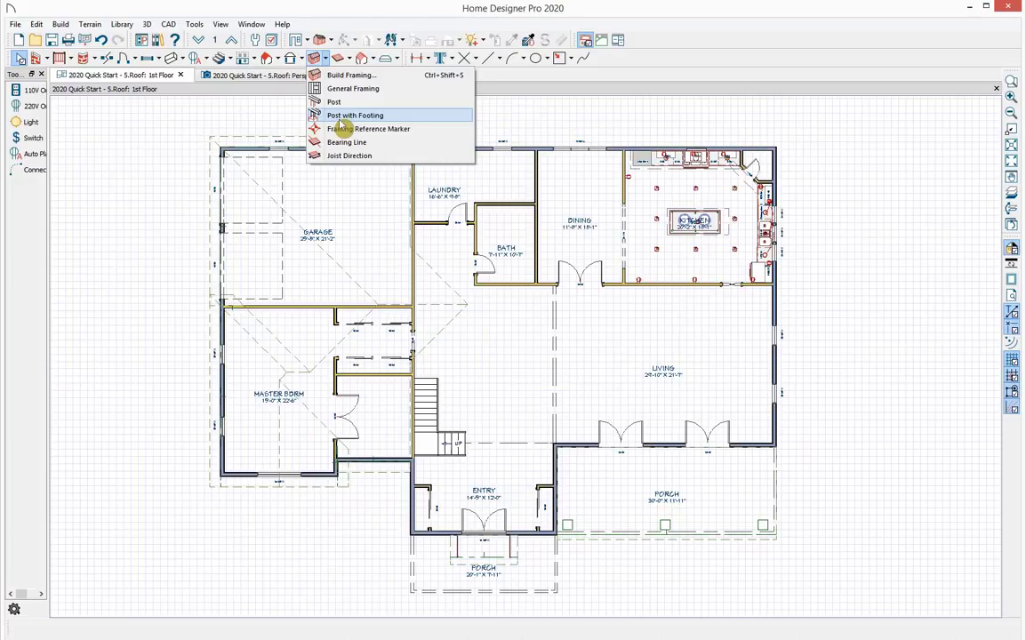
left_click(264, 106)
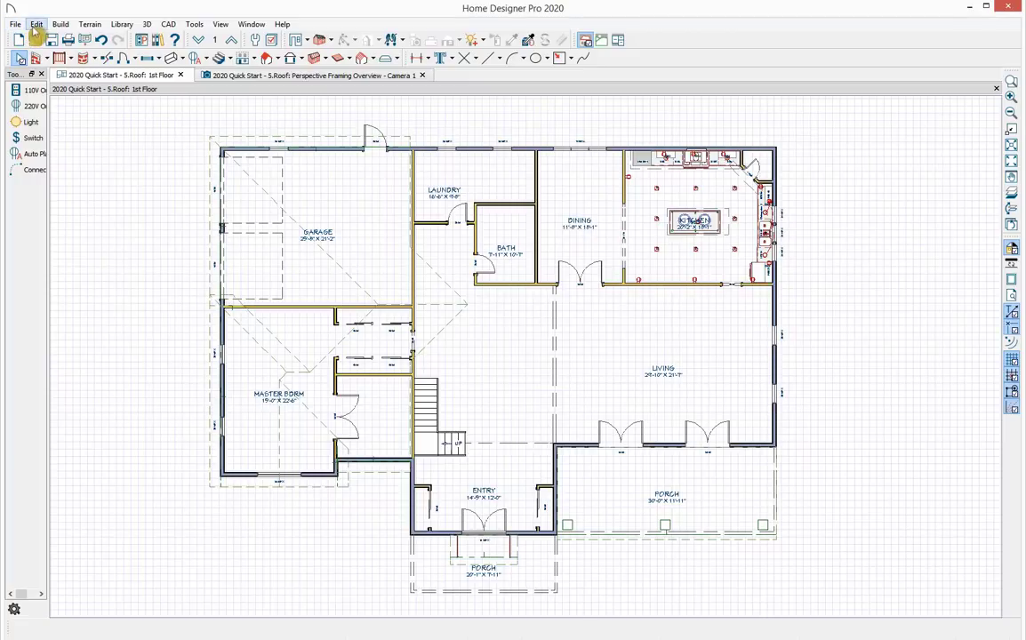
Step: Create a terrain perimeter around the house and select its boundary
left_click(89, 24)
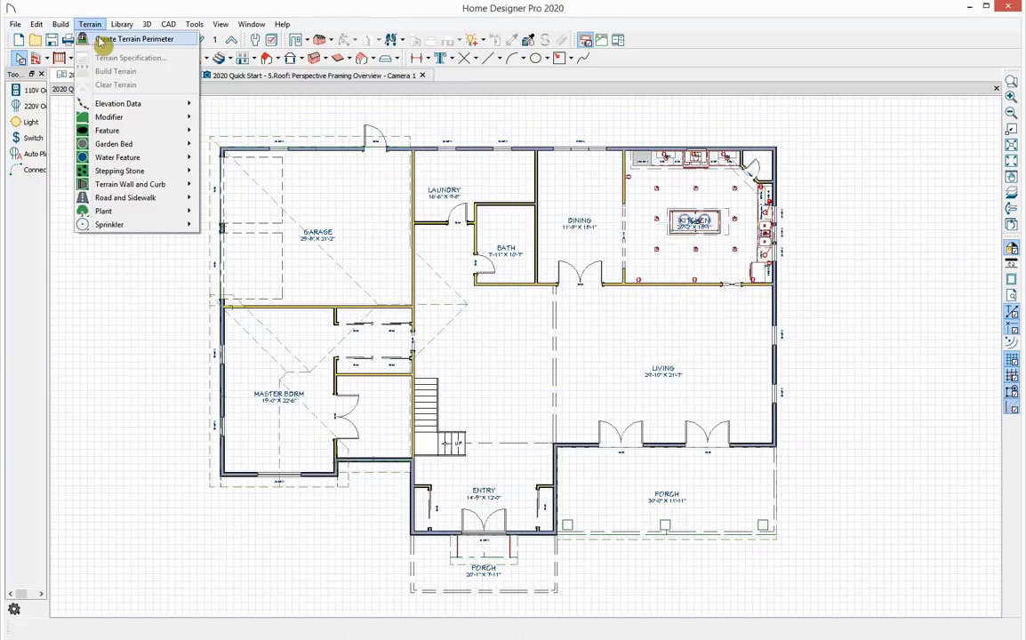
left_click(88, 38)
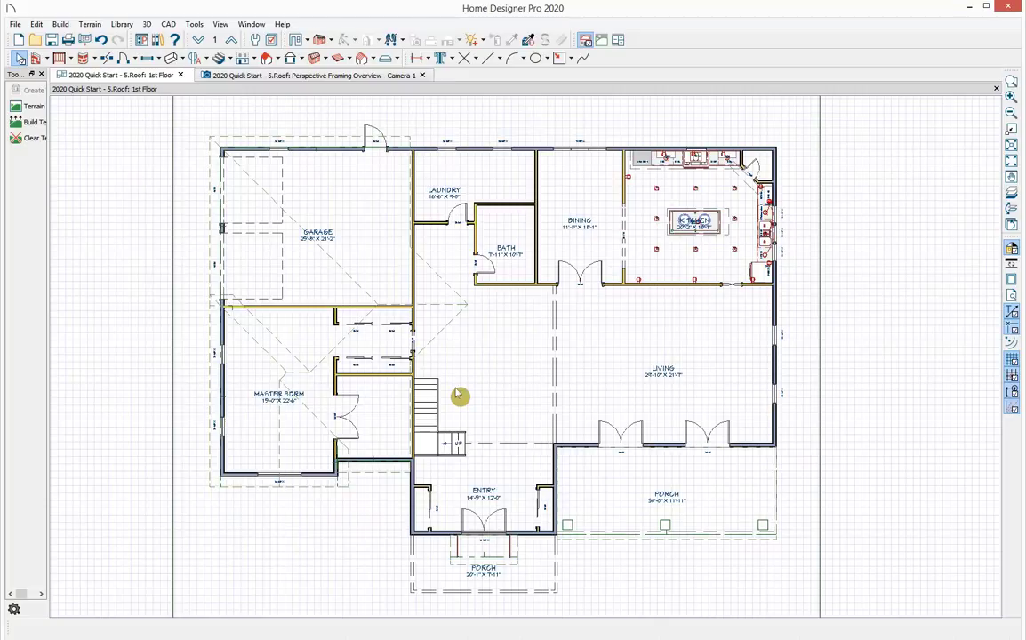
scroll(460, 395, "down", 3)
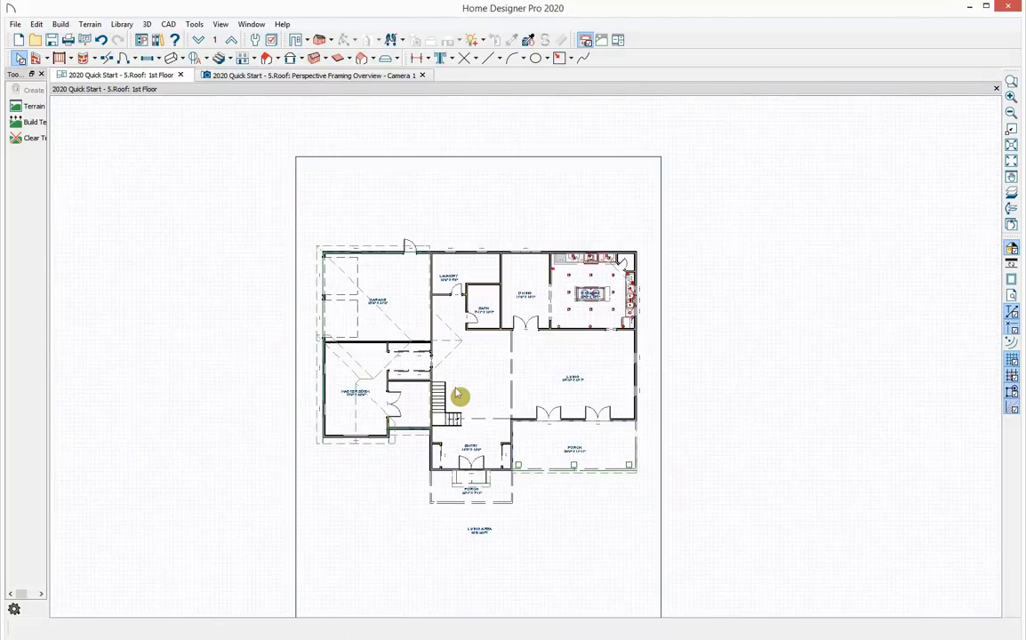
middle_click_drag(460, 394, 485, 354)
left_click(689, 175)
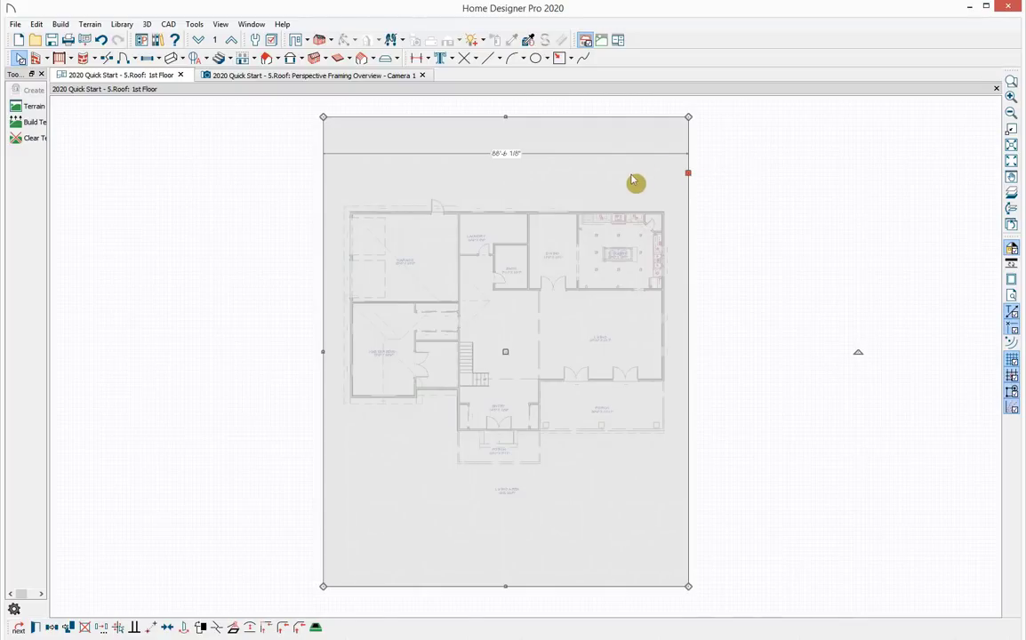
Step: Replace the framing overview with a Perspective Full Overview facing the front of the house, tiled beside the floor plan
left_click(423, 76)
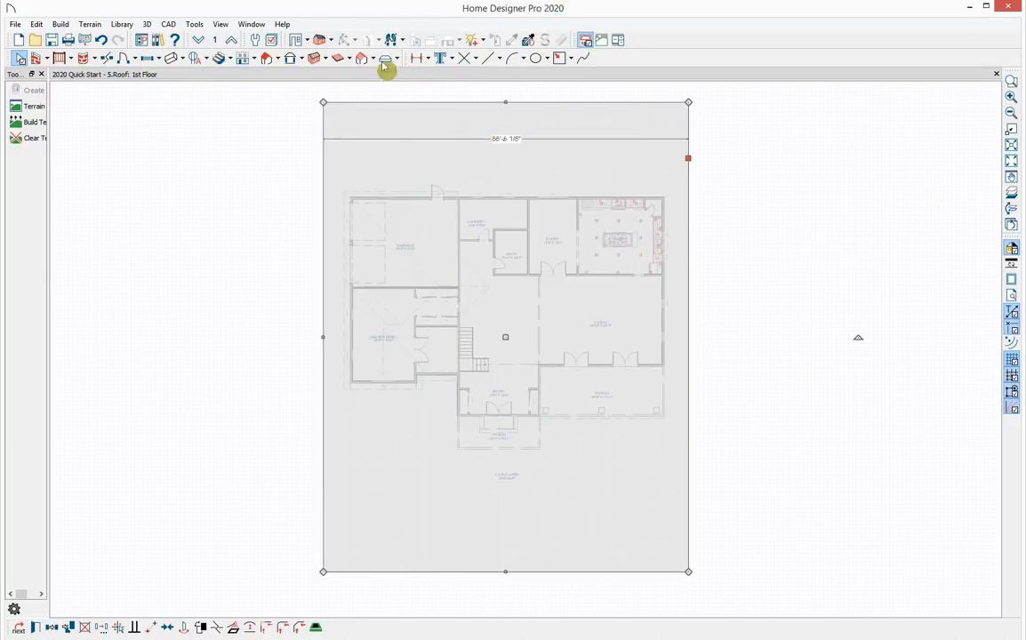
left_click(330, 41)
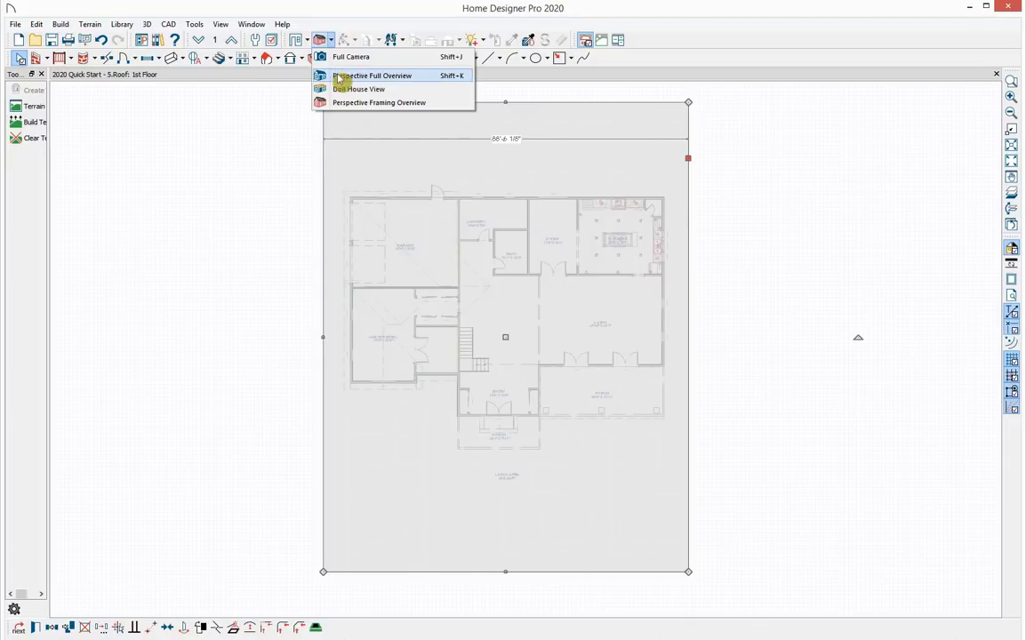
left_click(398, 78)
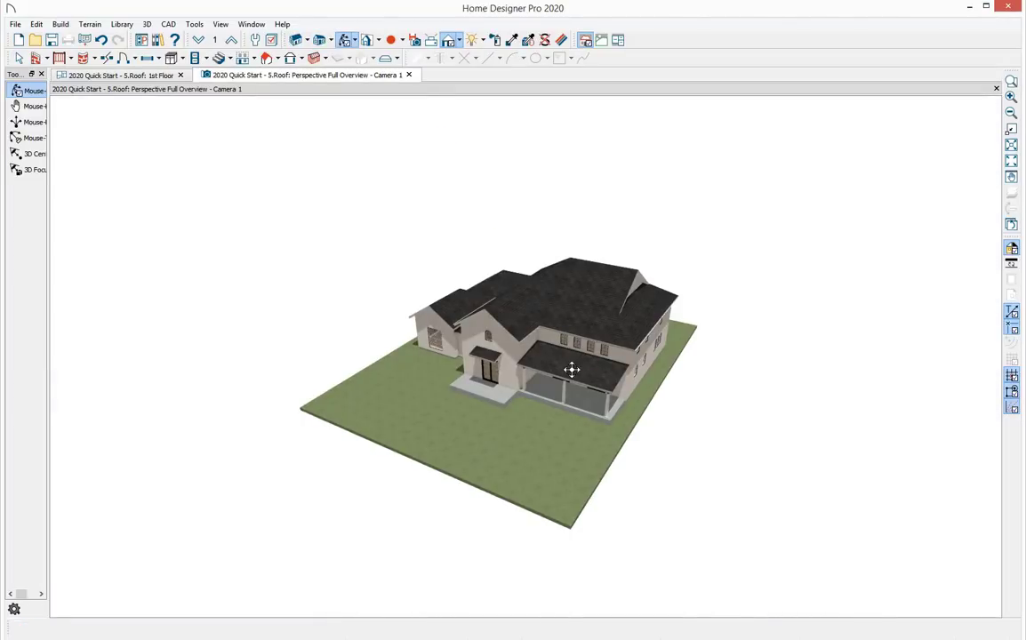
left_click_drag(572, 370, 534, 252)
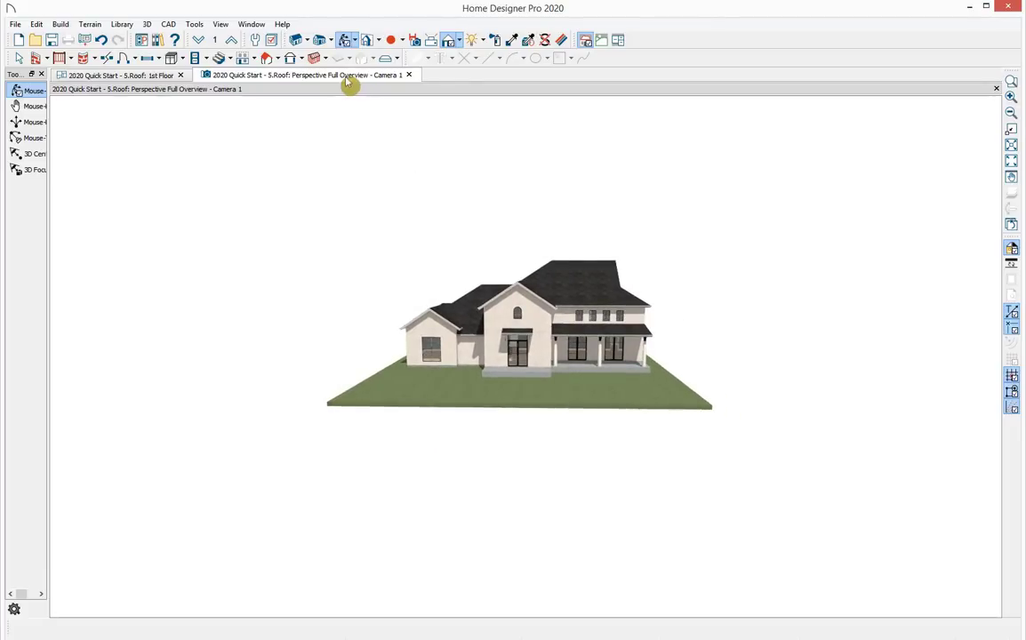
left_click_drag(351, 80, 716, 80)
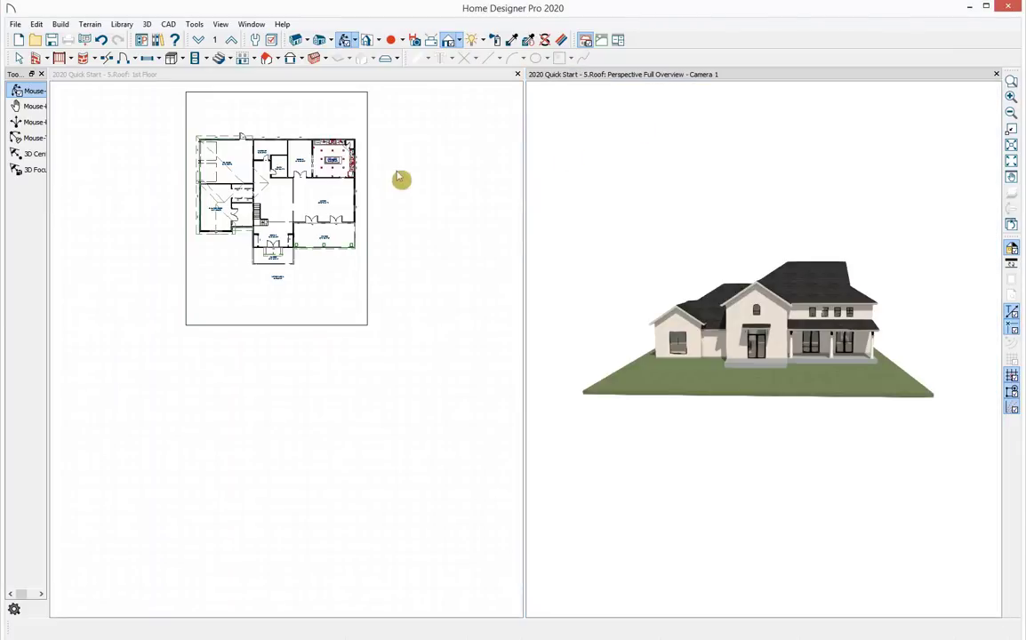
scroll(331, 343, "up", 2)
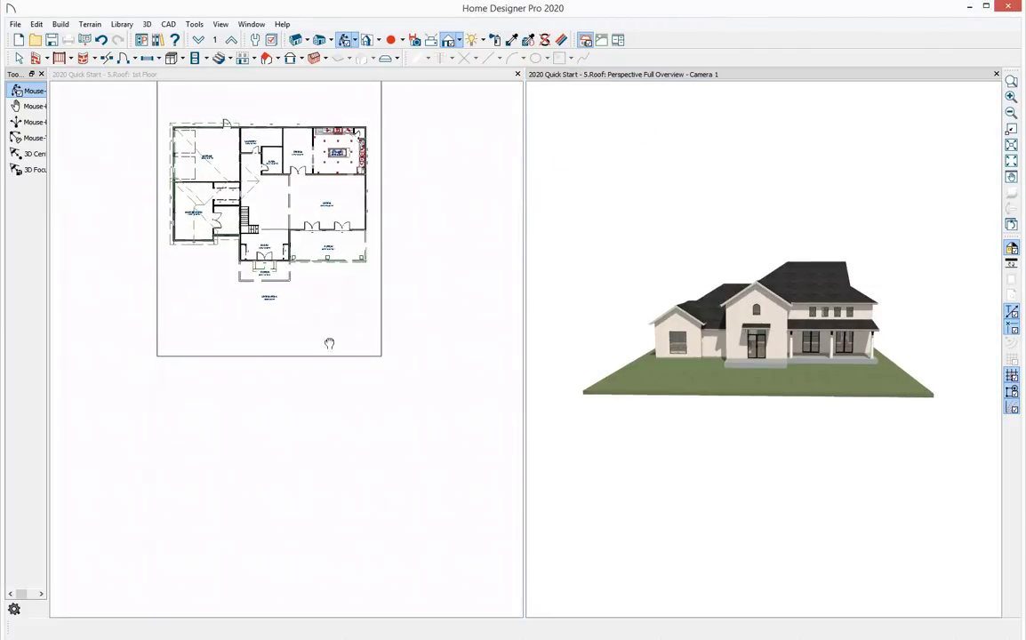
Step: Set the terrain perimeter's width to 150' and move it sideways so the house sits roughly centred within it
left_click(404, 197)
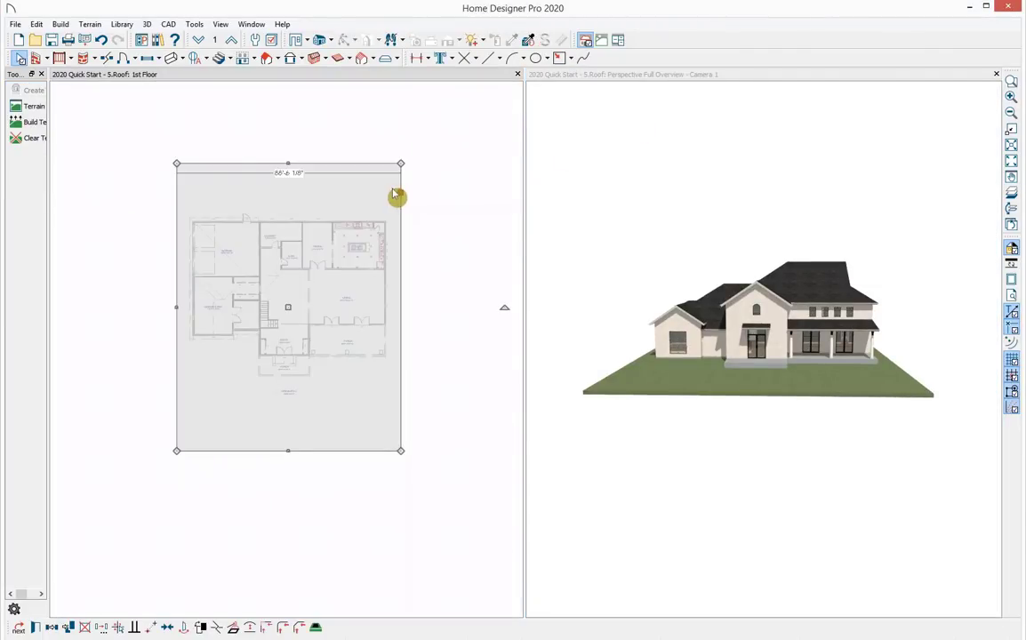
left_click(297, 179)
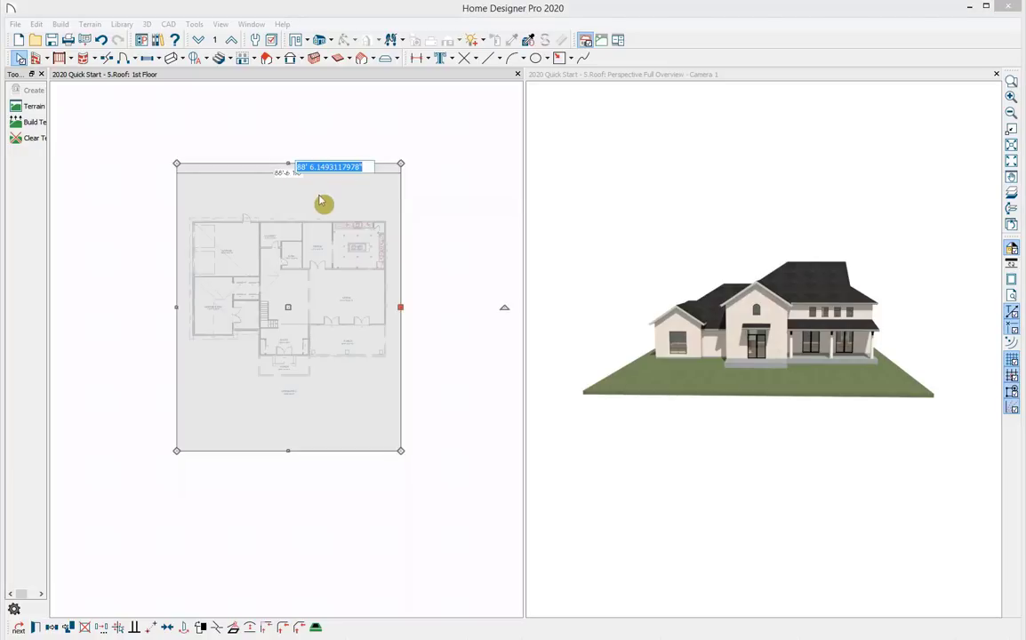
type("1")
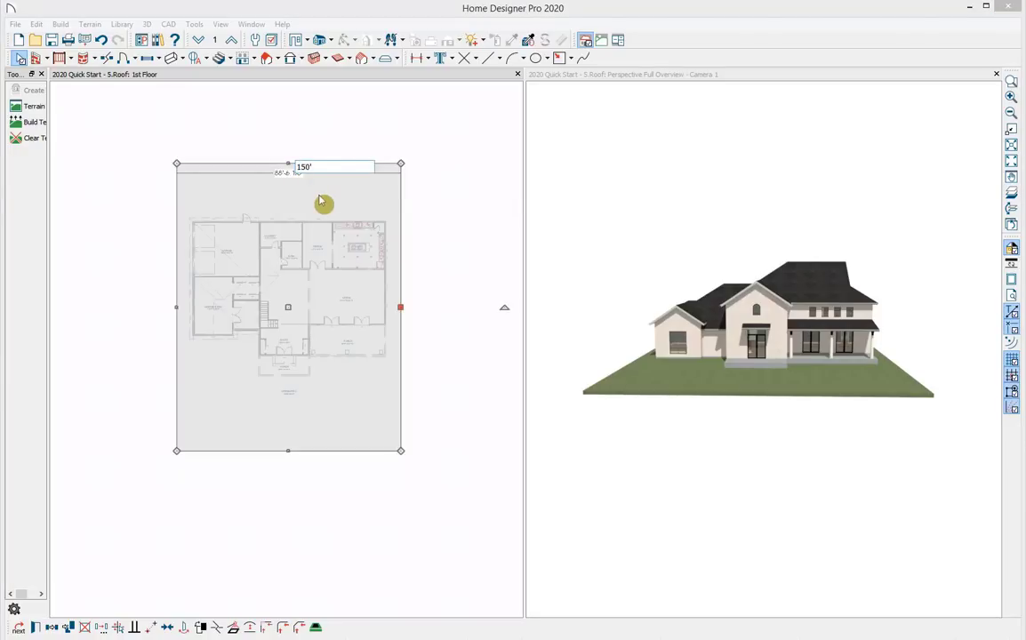
type("50'")
key("Return")
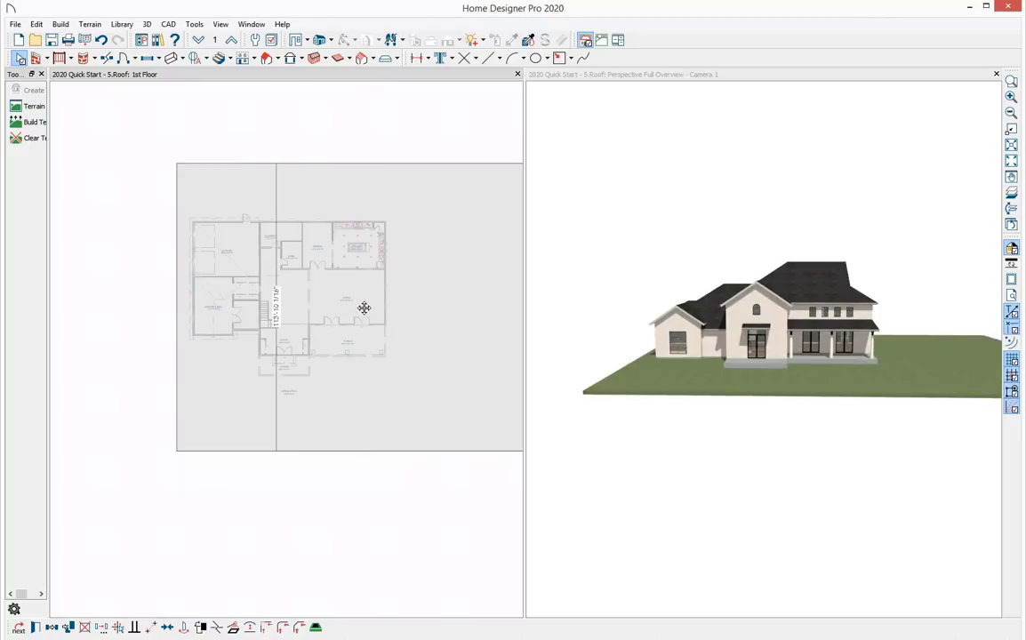
left_click_drag(364, 308, 293, 312)
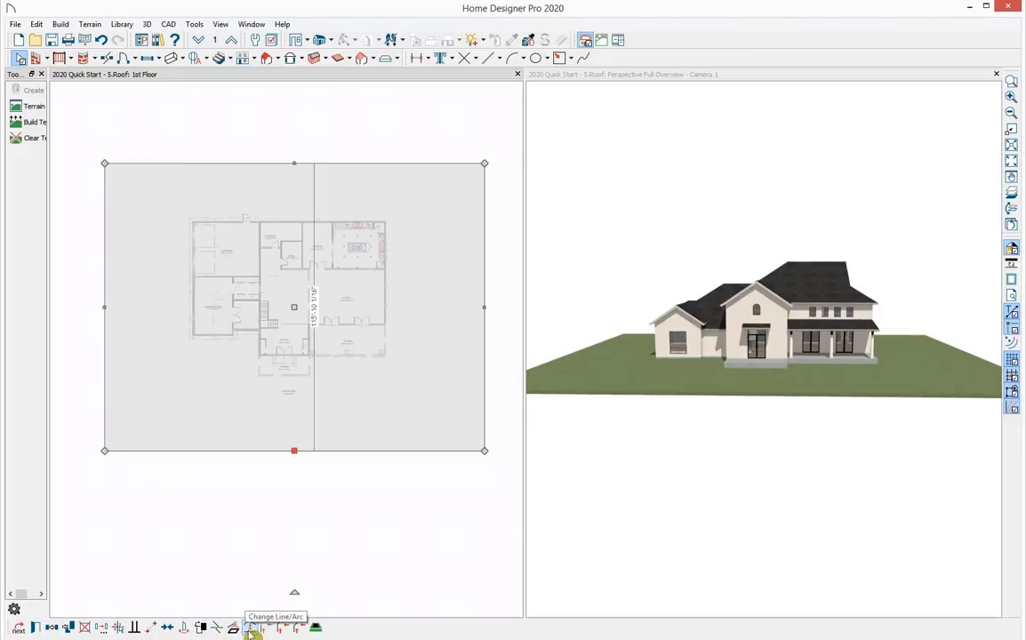
left_click(235, 550)
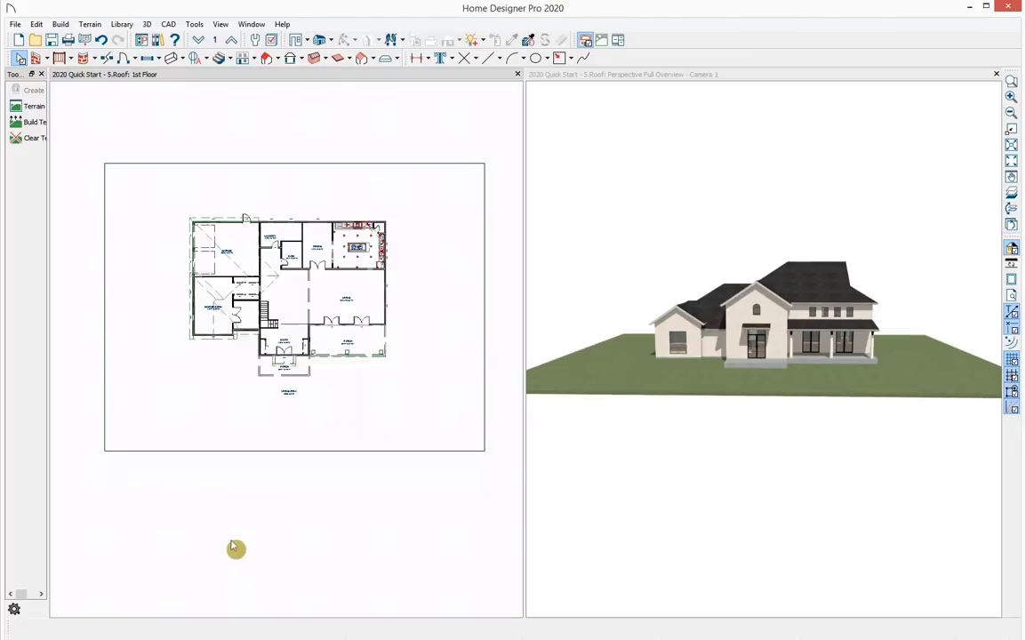
left_click(16, 25)
mouse_move(85, 253)
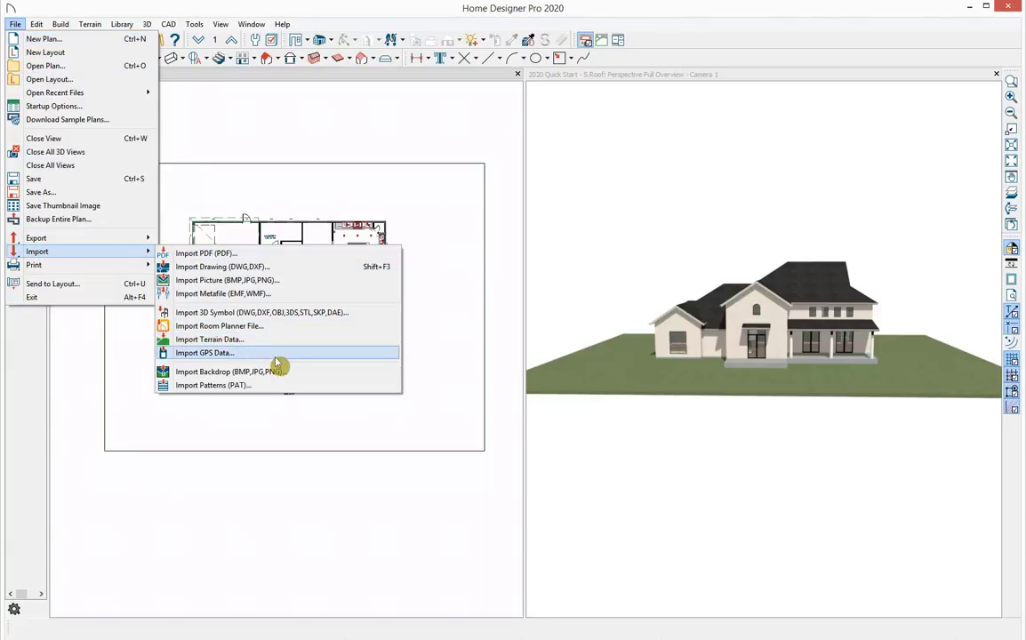
left_click(283, 541)
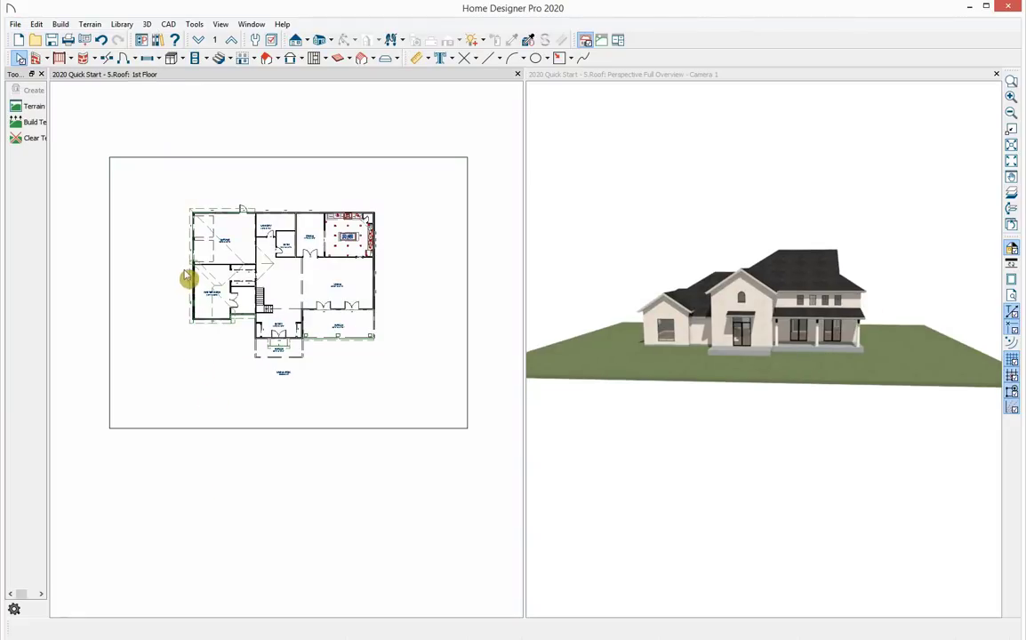
Step: Place a polyline garden bed about 9'-10" by 7'-6" in the exterior corner between the master bedroom and the entry
left_click(90, 25)
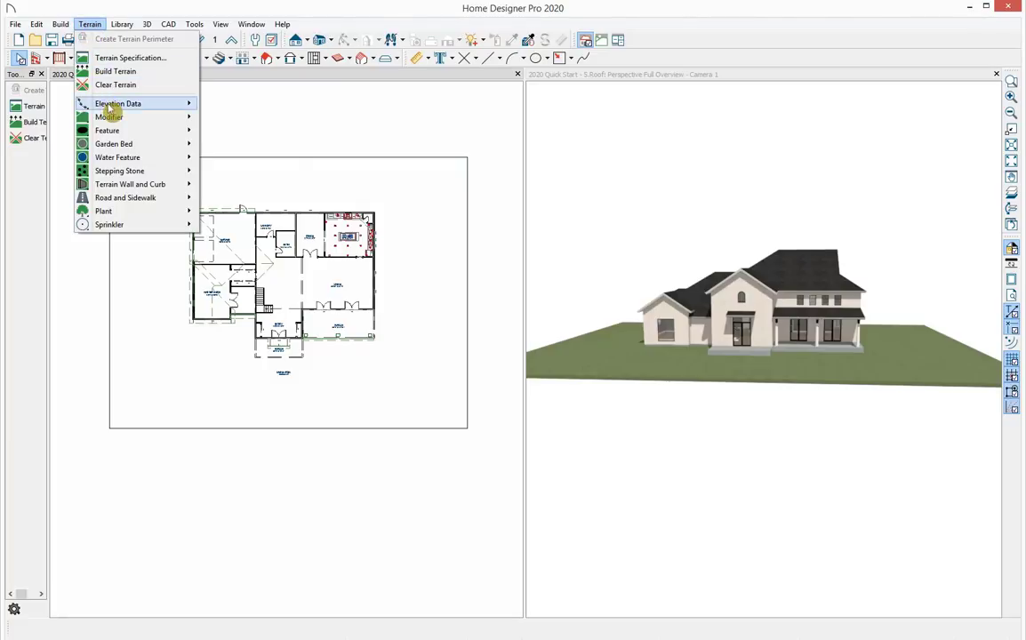
mouse_move(151, 104)
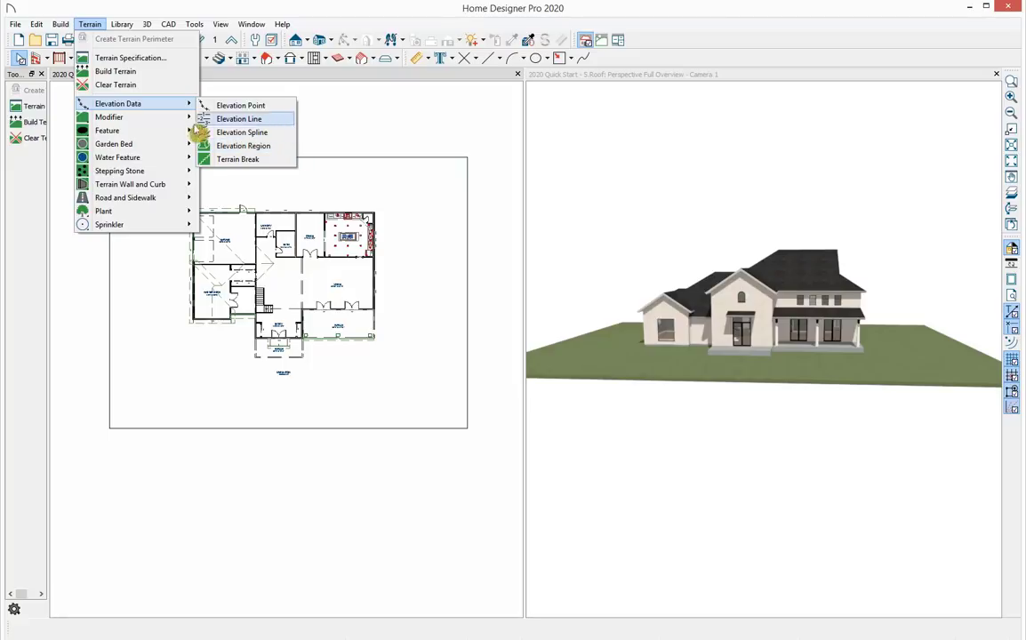
mouse_move(149, 124)
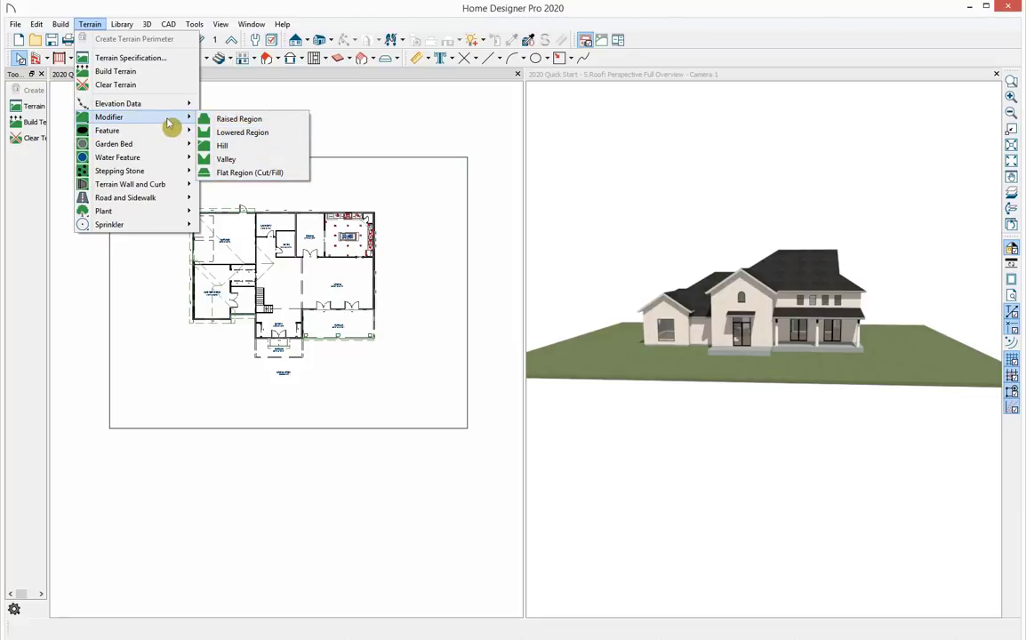
mouse_move(157, 149)
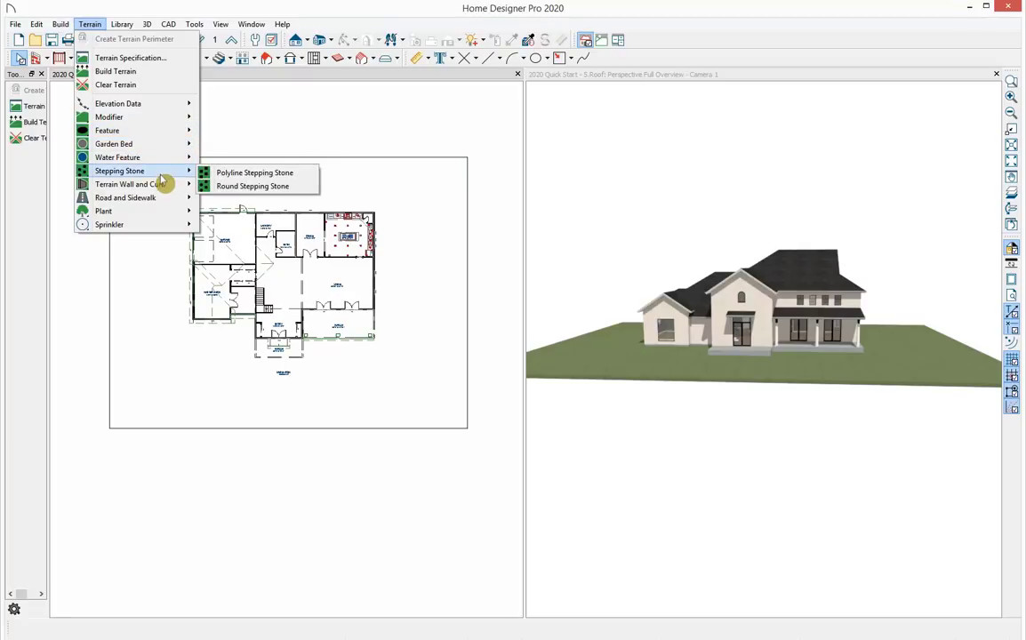
mouse_move(165, 199)
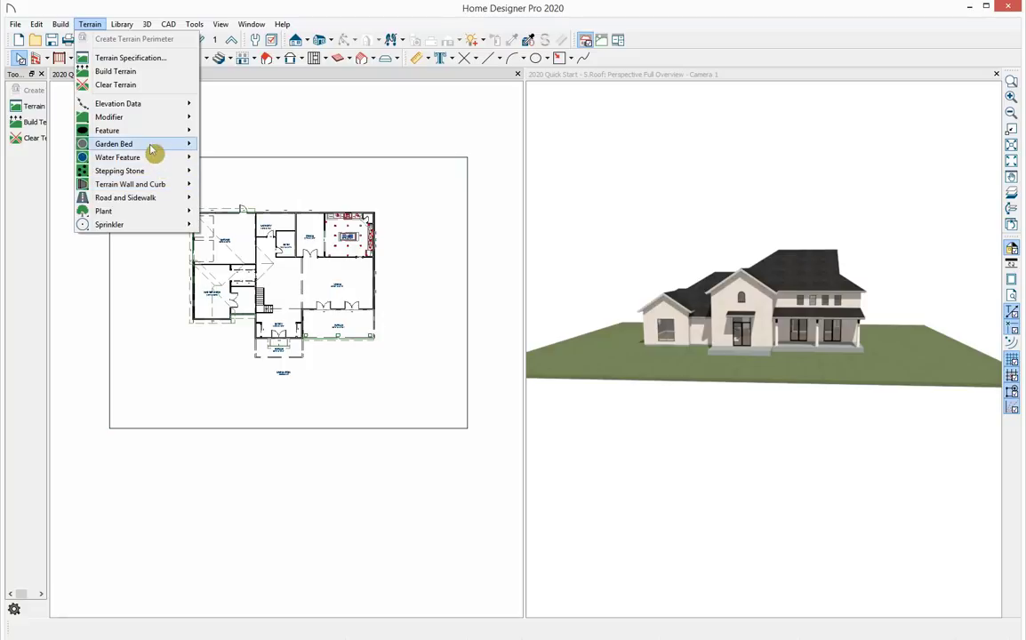
mouse_move(127, 148)
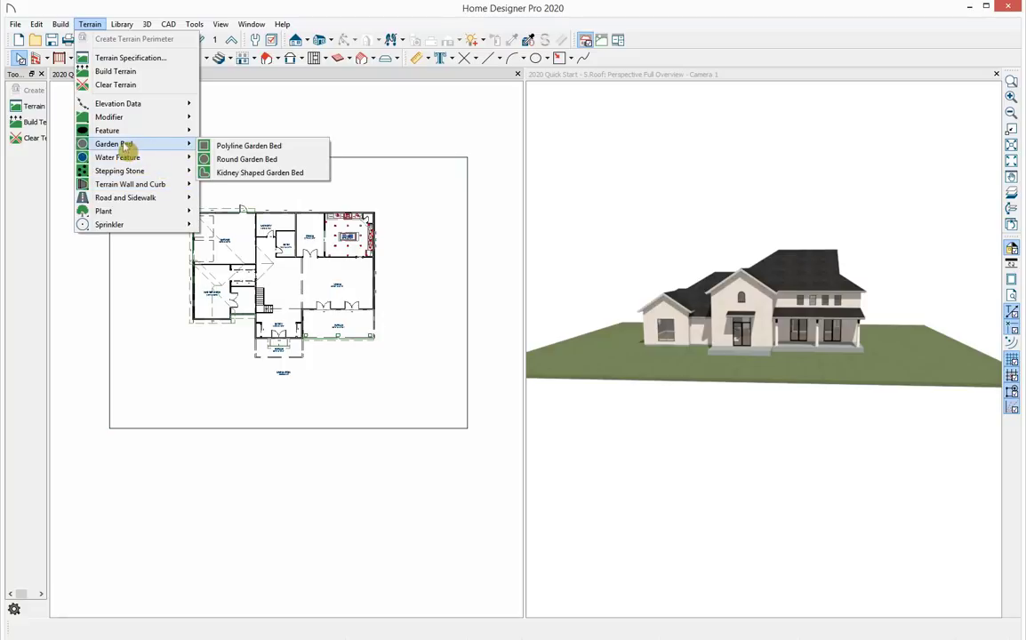
left_click(299, 148)
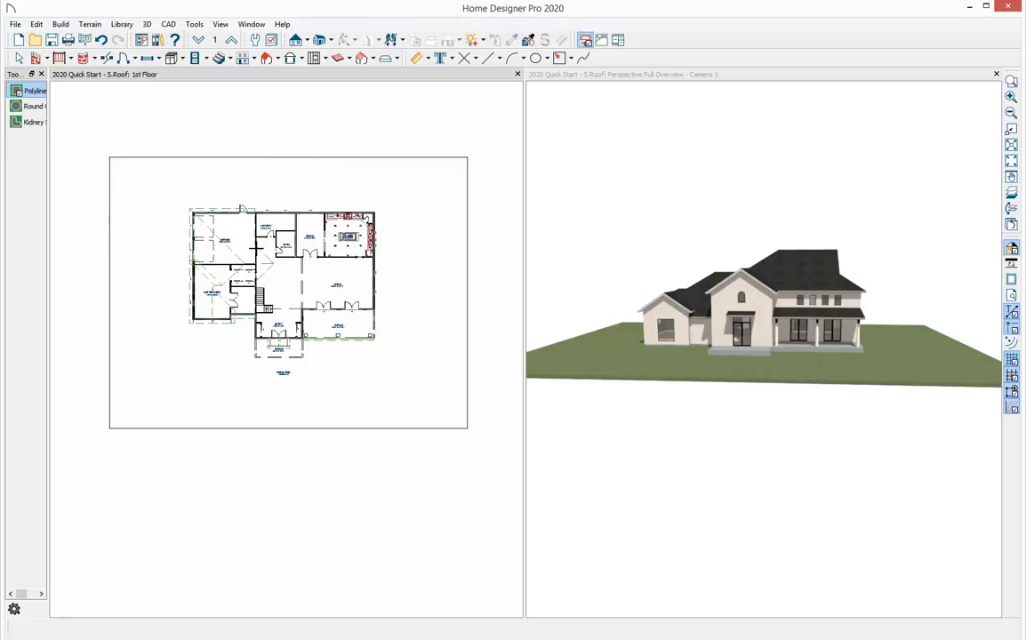
scroll(230, 340, "up", 1)
scroll(230, 340, "up", 5)
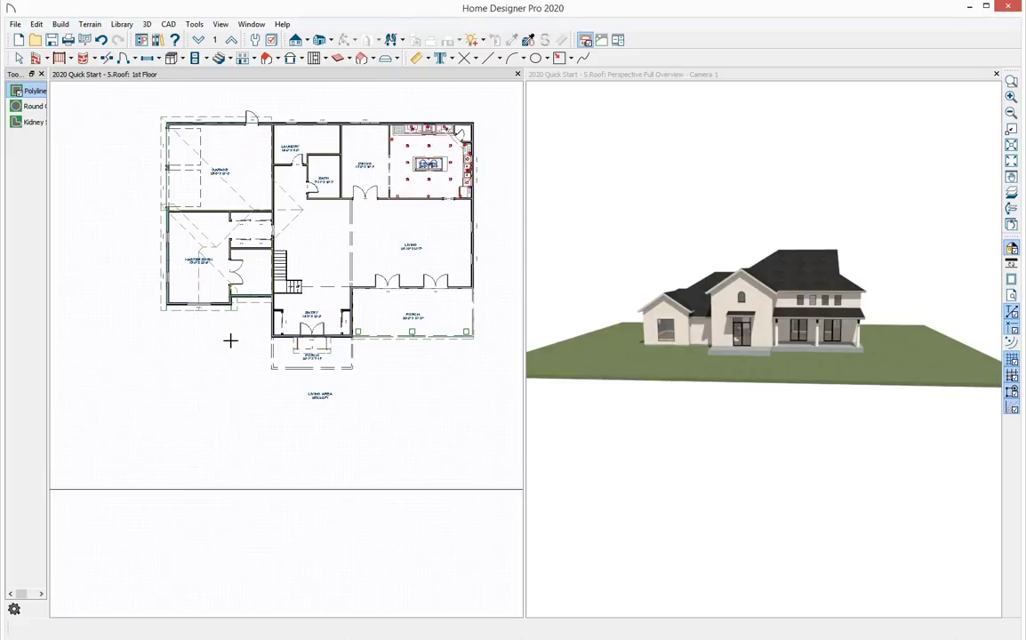
middle_click_drag(236, 340, 307, 338)
left_click_drag(400, 236, 312, 235)
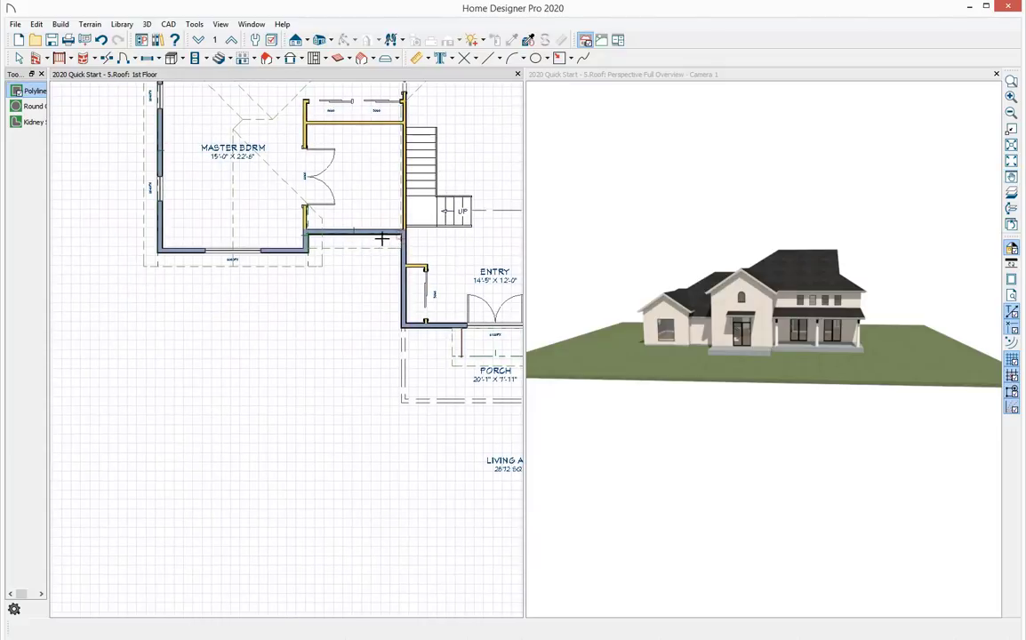
double_click(307, 305)
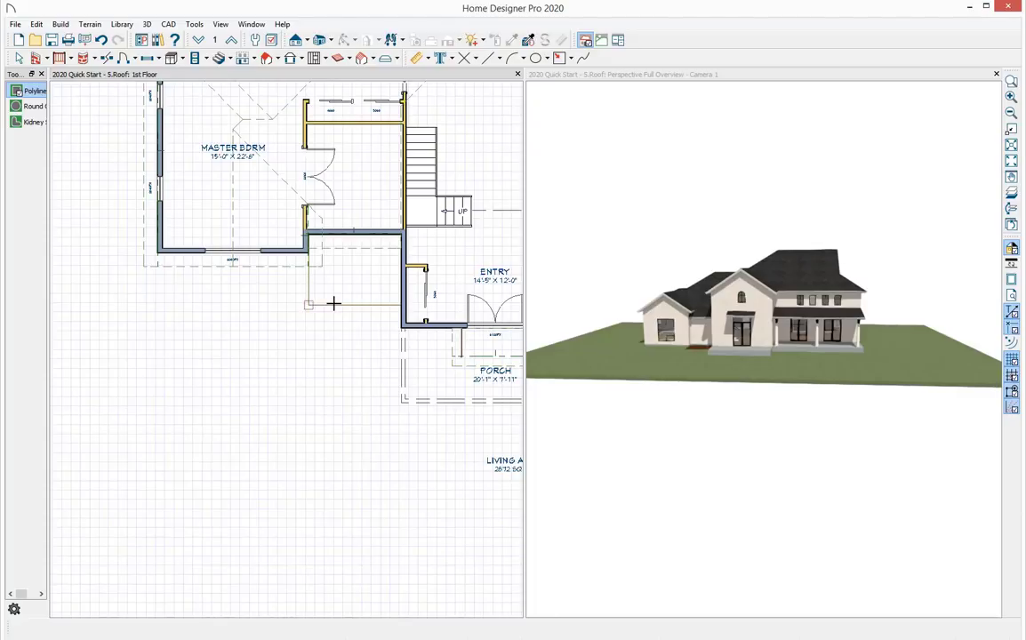
key("space")
Step: Break the garden bed's side edge at the master bedroom's corner and extend its front portion 16' along the bedroom's front wall
left_click(338, 309)
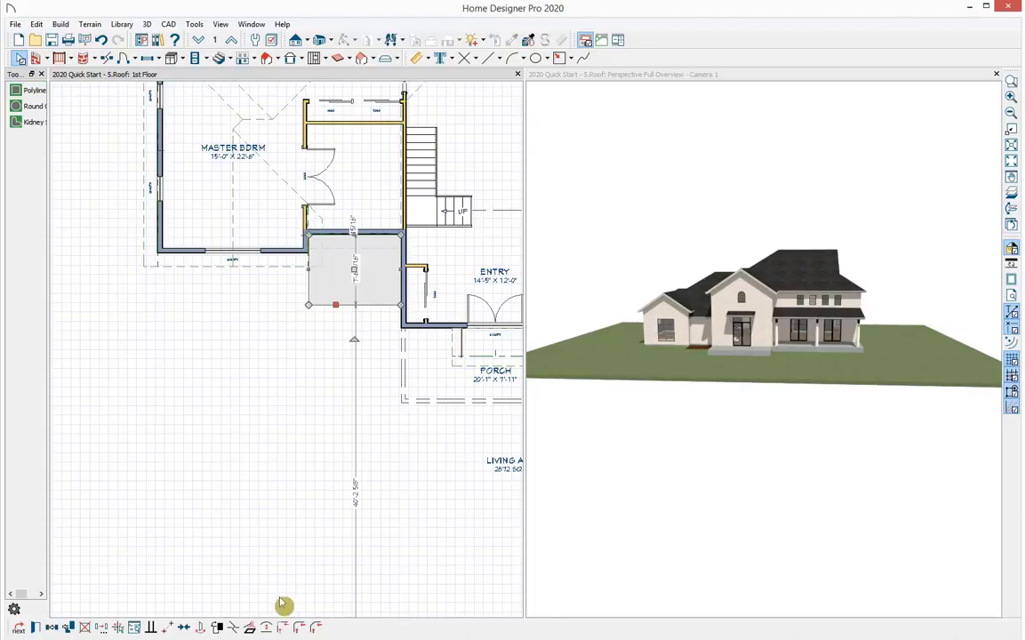
left_click(234, 629)
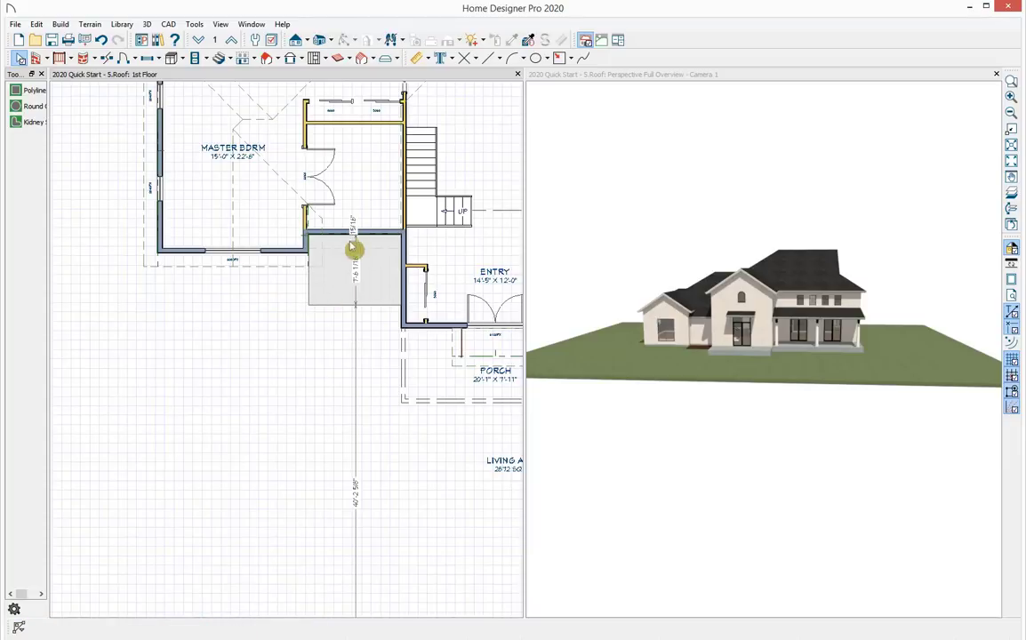
left_click(311, 262)
left_click(315, 281)
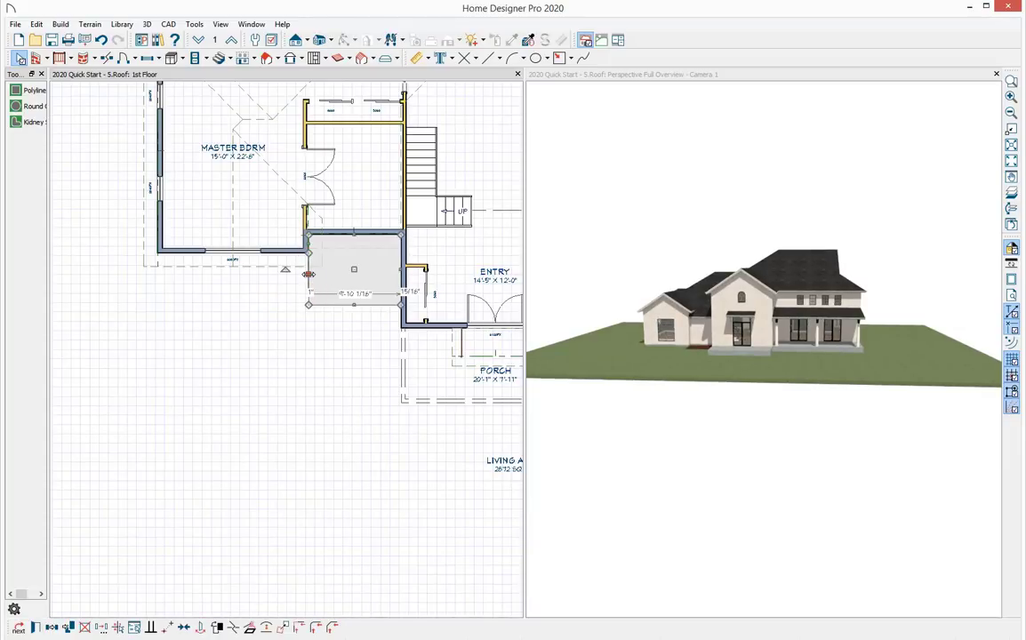
left_click_drag(309, 273, 157, 274)
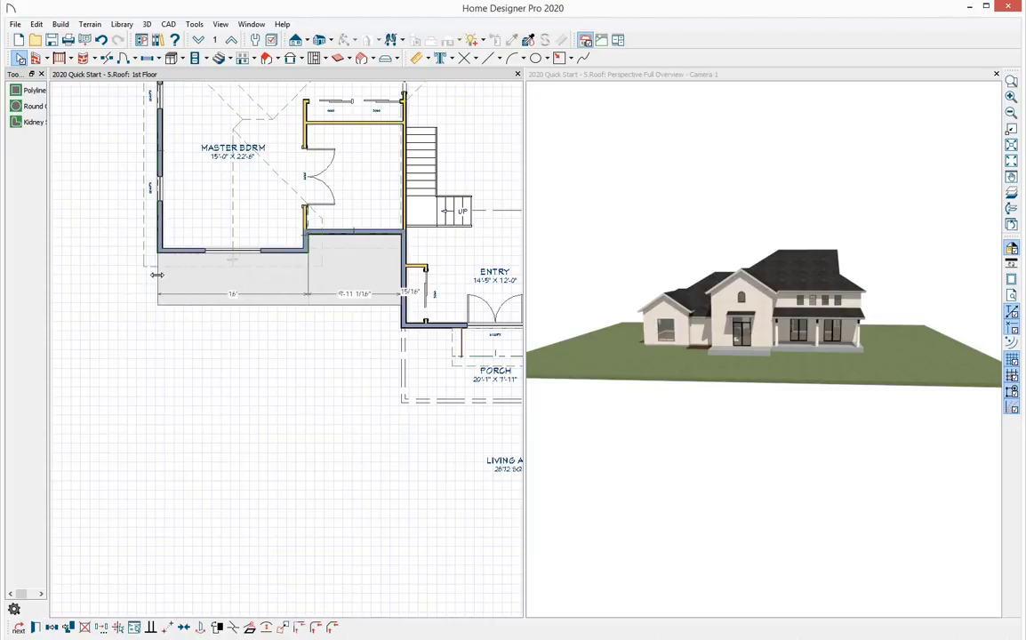
Step: Break the garden bed's front edge below the bedroom's inner corner and stretch its entry-side corner to the entry wall's front corner
left_click(687, 360)
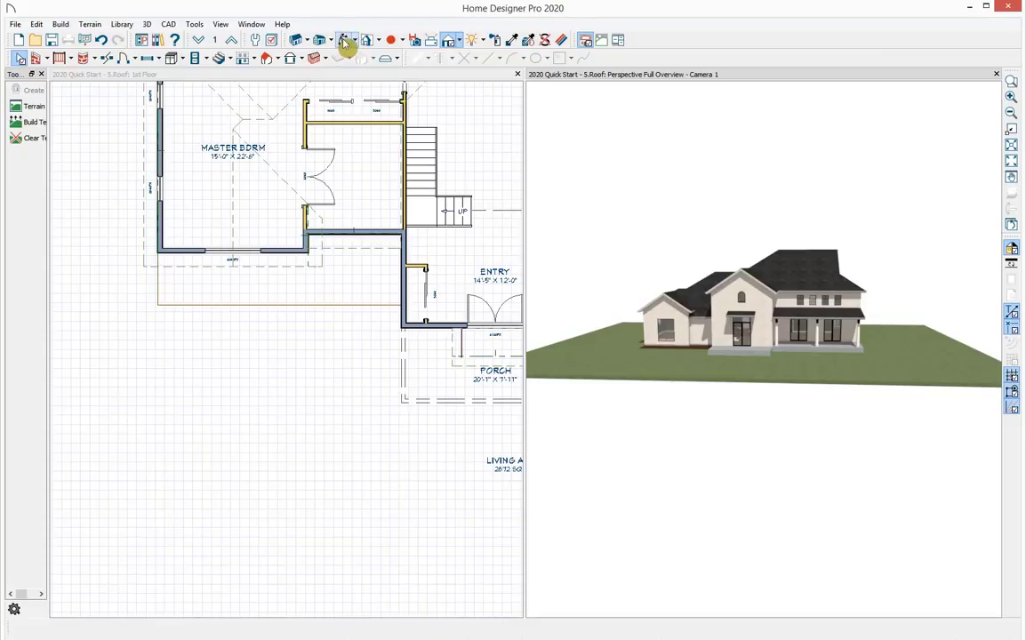
left_click(346, 41)
left_click_drag(596, 366, 774, 359)
scroll(725, 373, "up", 5)
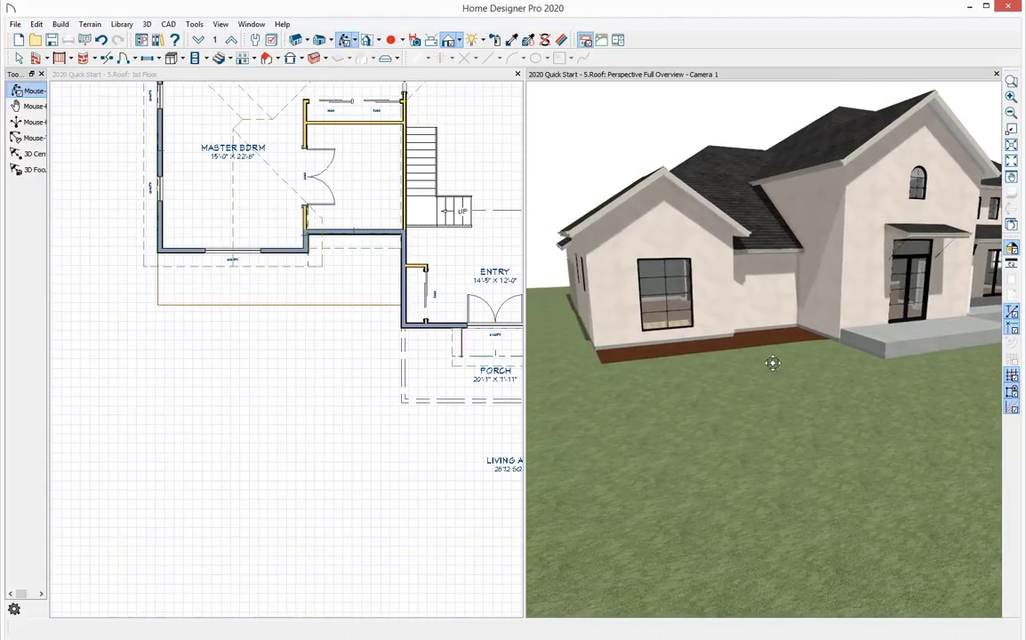
left_click(367, 300)
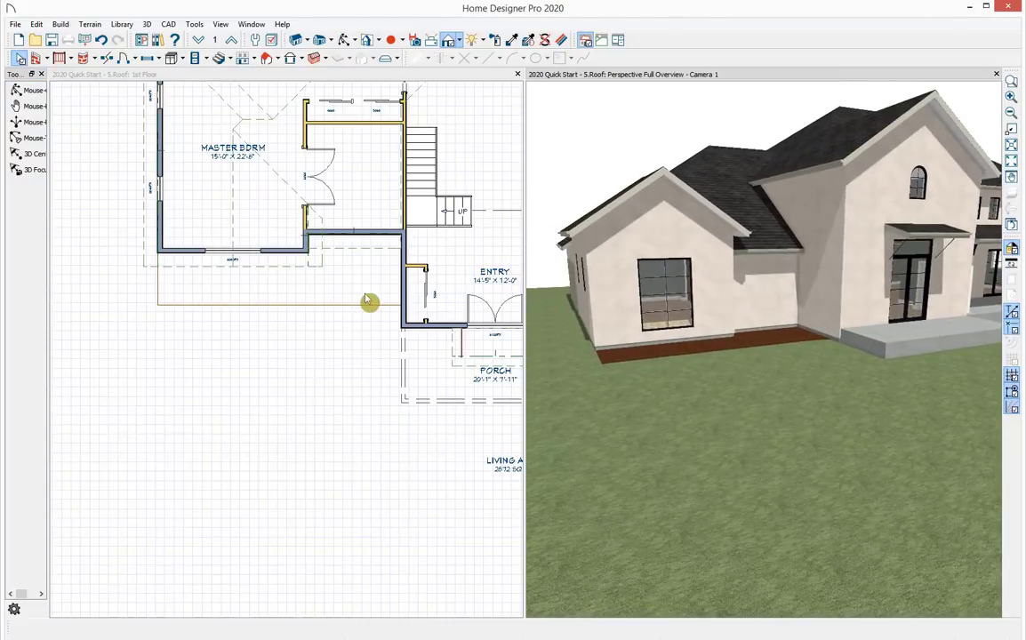
left_click(368, 301)
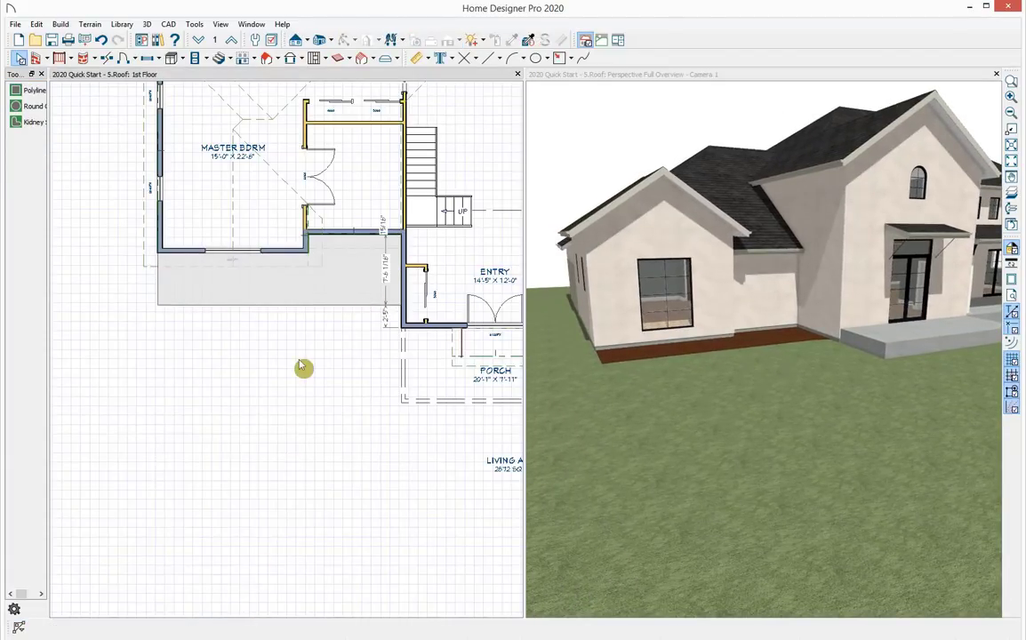
left_click_drag(310, 310, 311, 308)
left_click(365, 314)
left_click(390, 316)
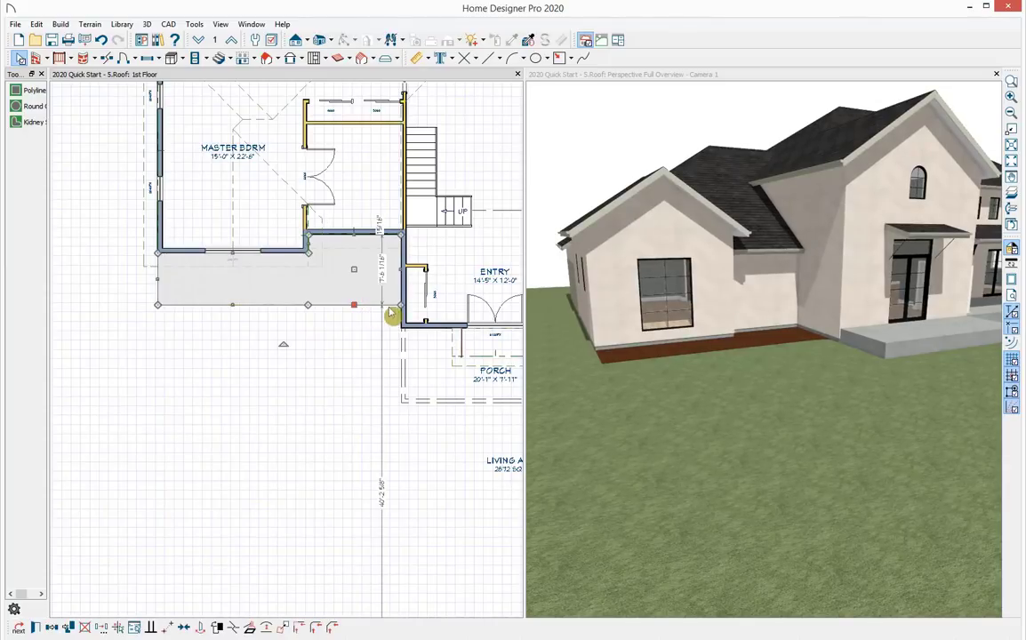
left_click_drag(396, 318, 401, 328)
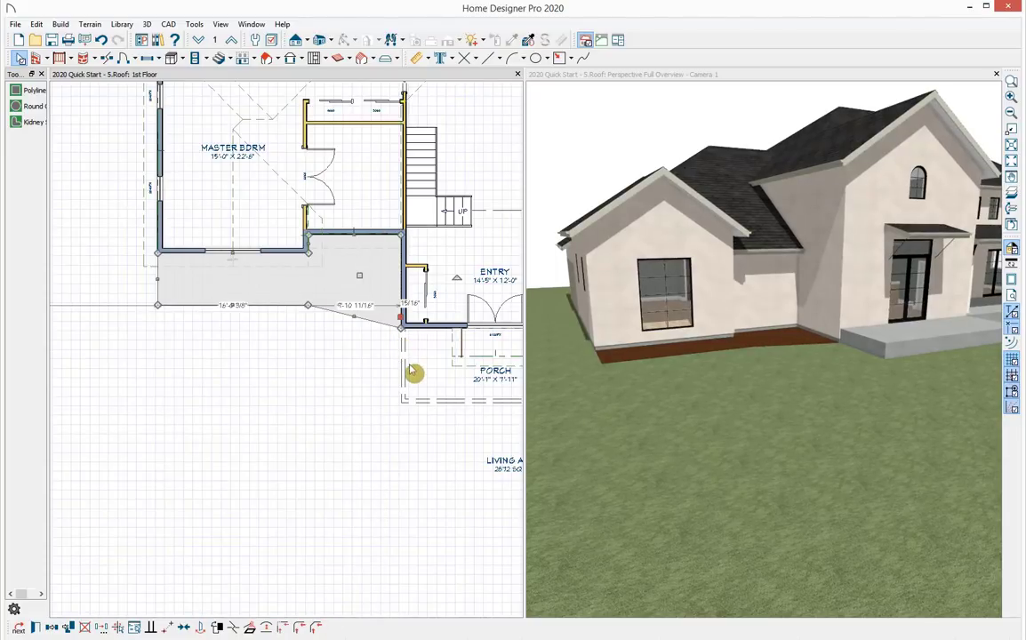
Step: Examine the garden bed's height, thickness and distributed plant settings in its specification
left_click(35, 627)
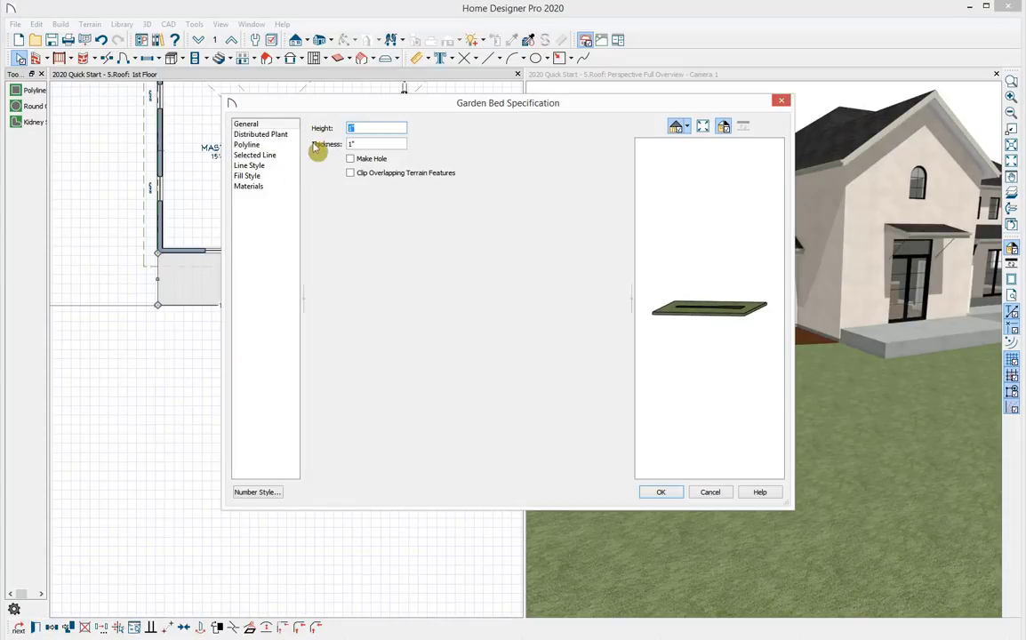
left_click(373, 130)
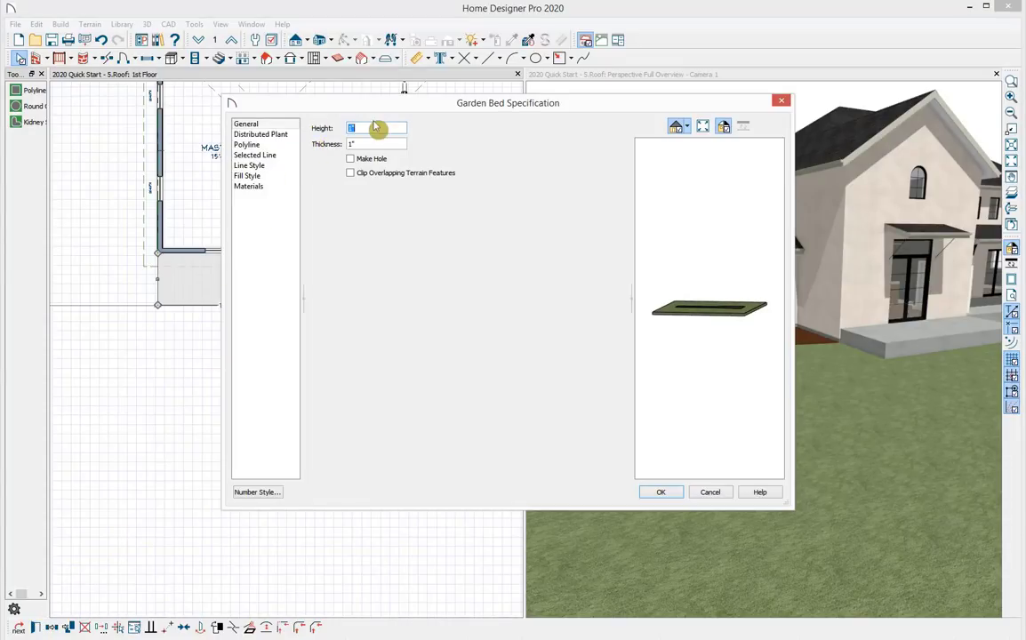
left_click(264, 135)
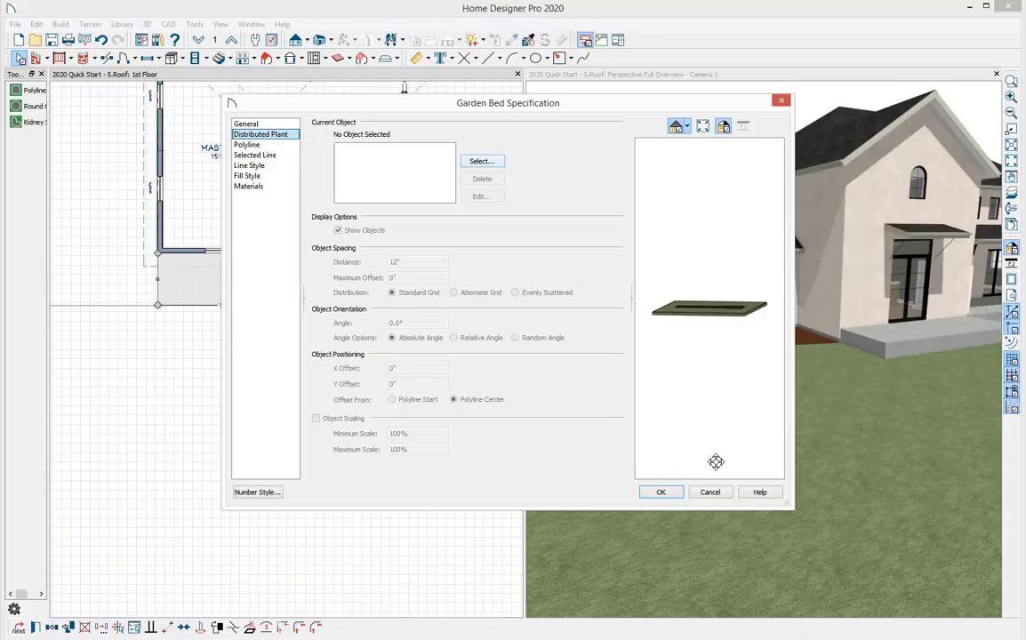
left_click(674, 494)
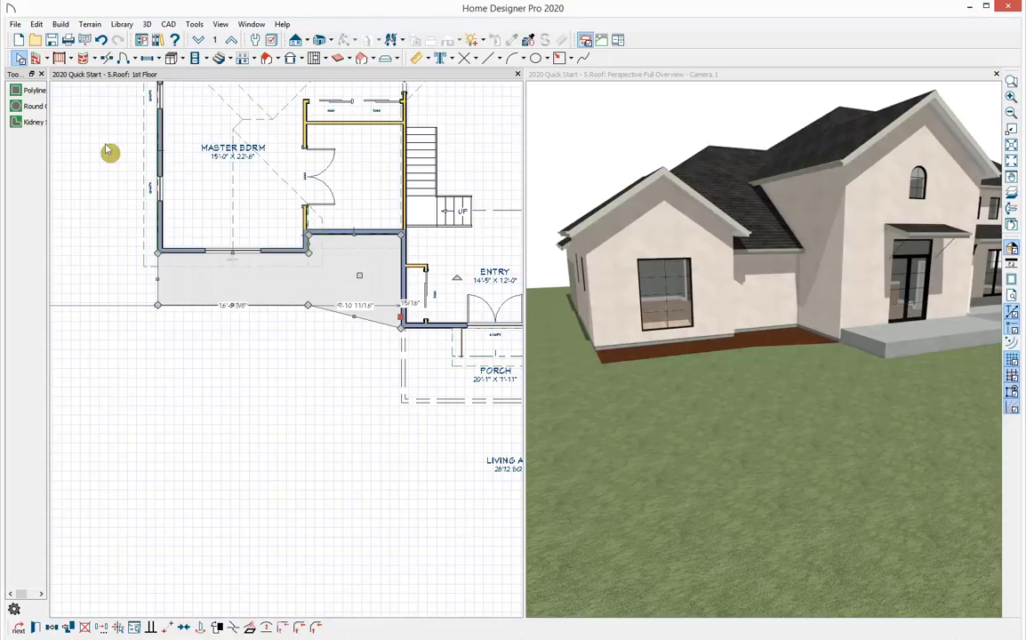
Step: Examine the plant search criteria in the Plant Chooser, and close it without searching
left_click(93, 25)
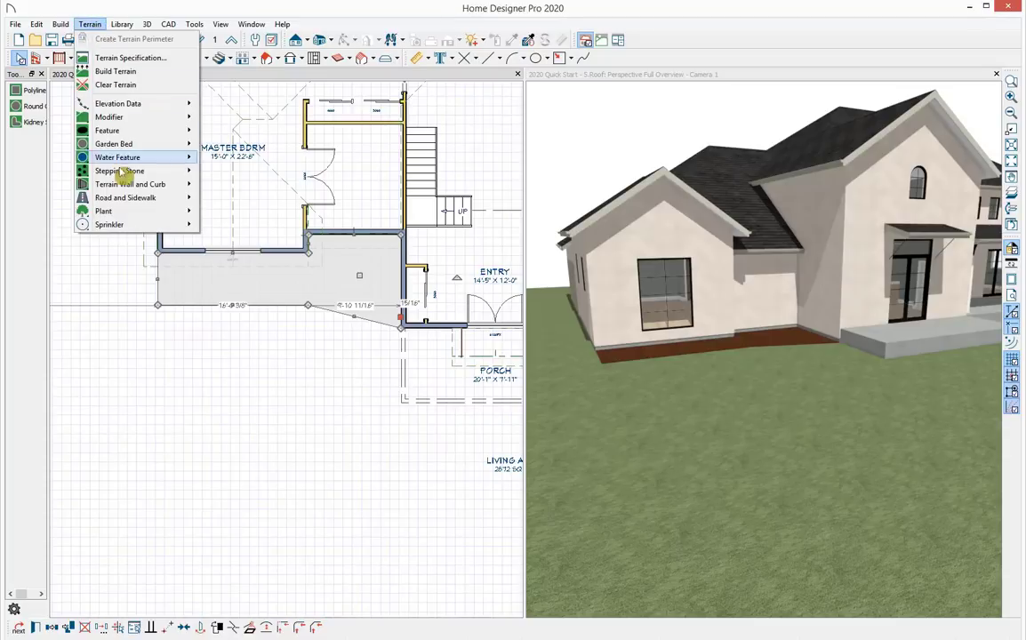
mouse_move(116, 213)
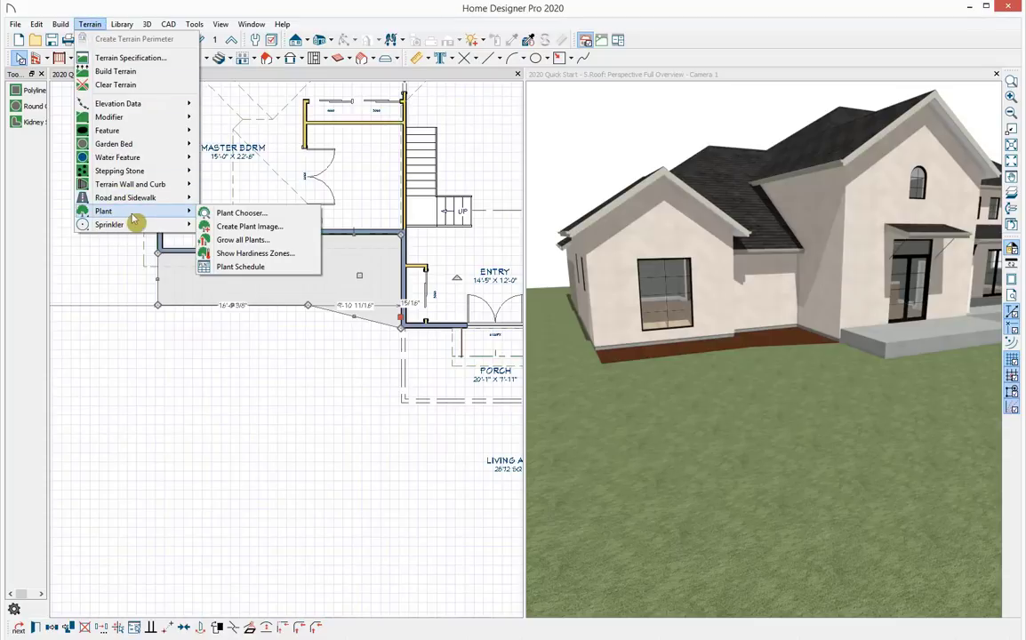
left_click(300, 215)
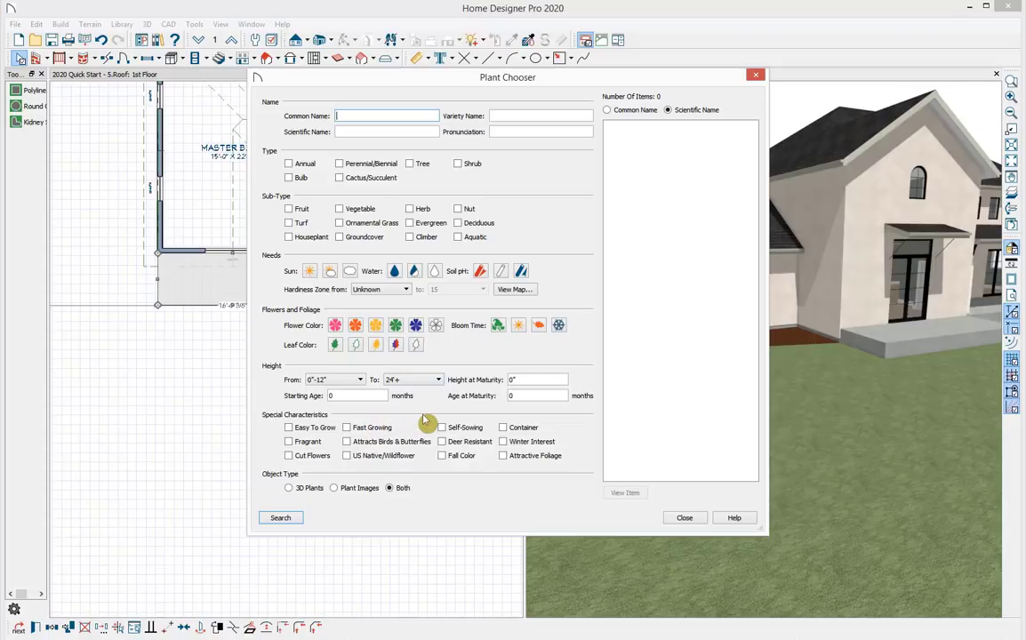
left_click(684, 518)
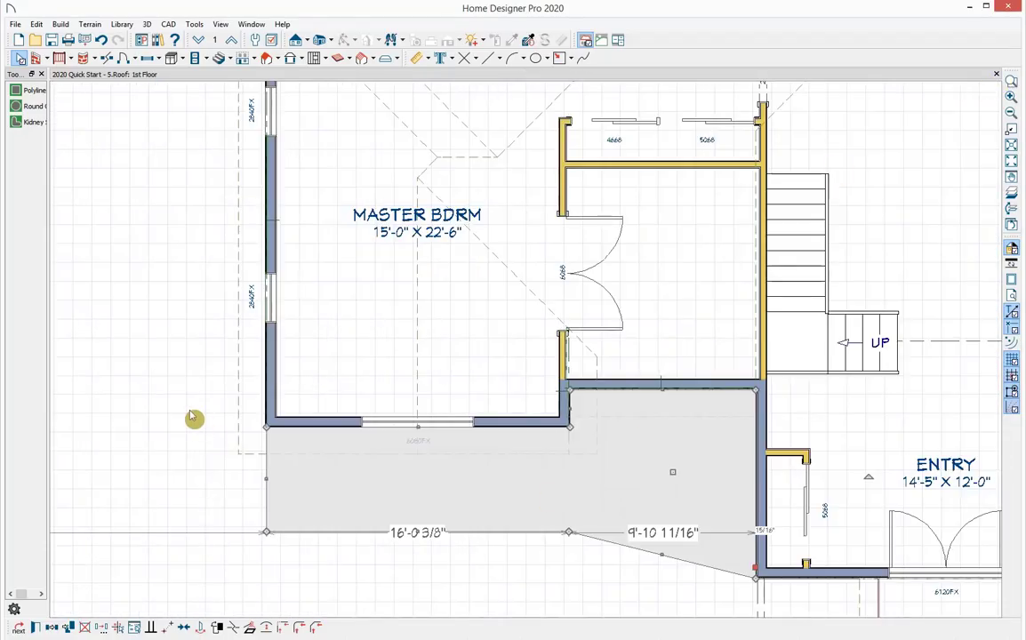
Step: Calculate a materials list for all floors of the house and view its foundation, subfloor and framing entries
scroll(194, 418, "down", 5)
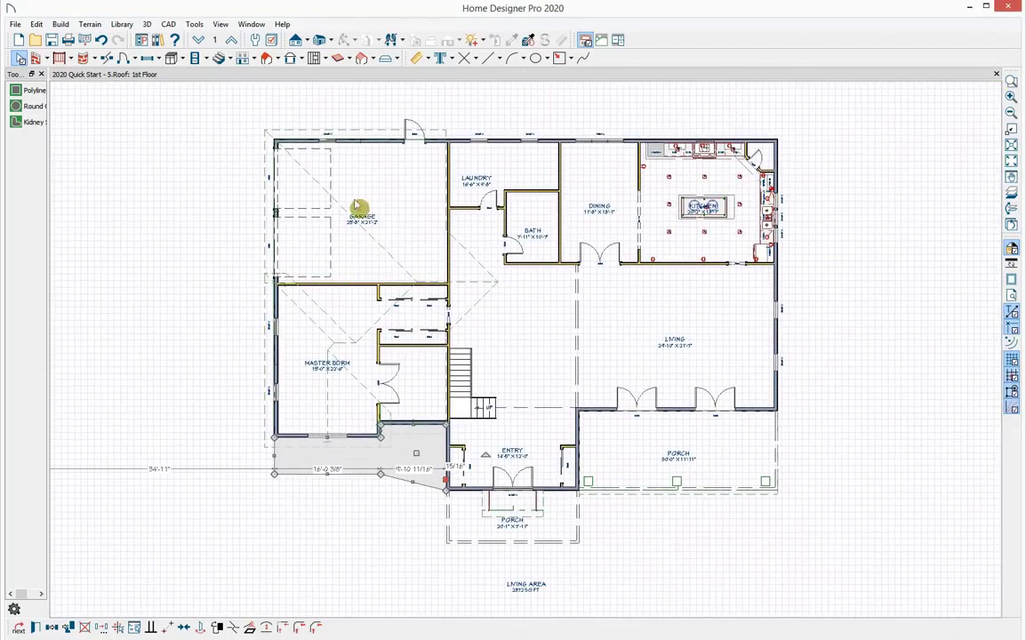
left_click(190, 25)
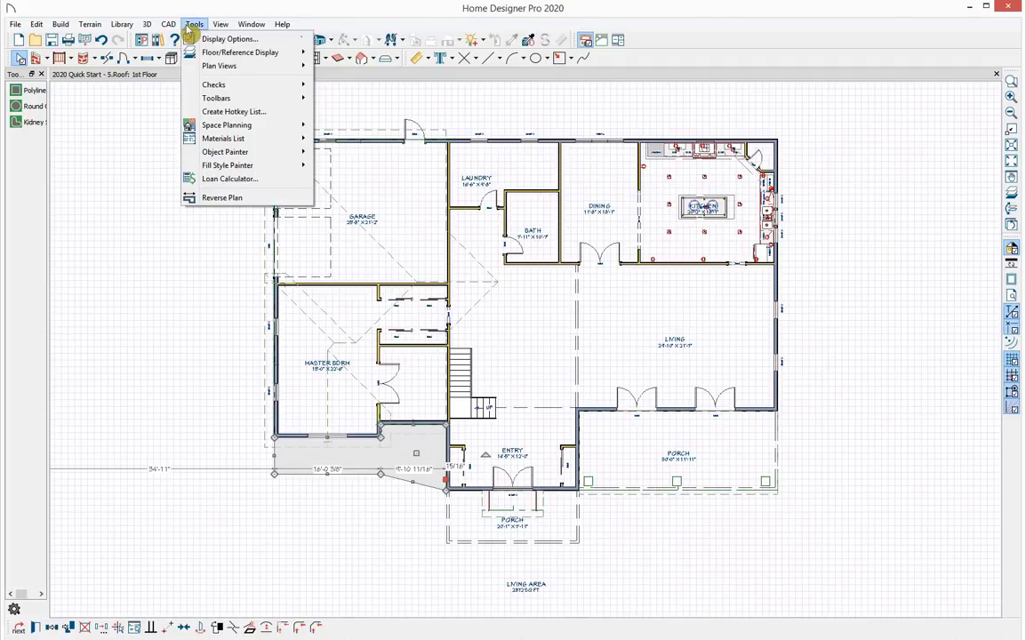
mouse_move(258, 144)
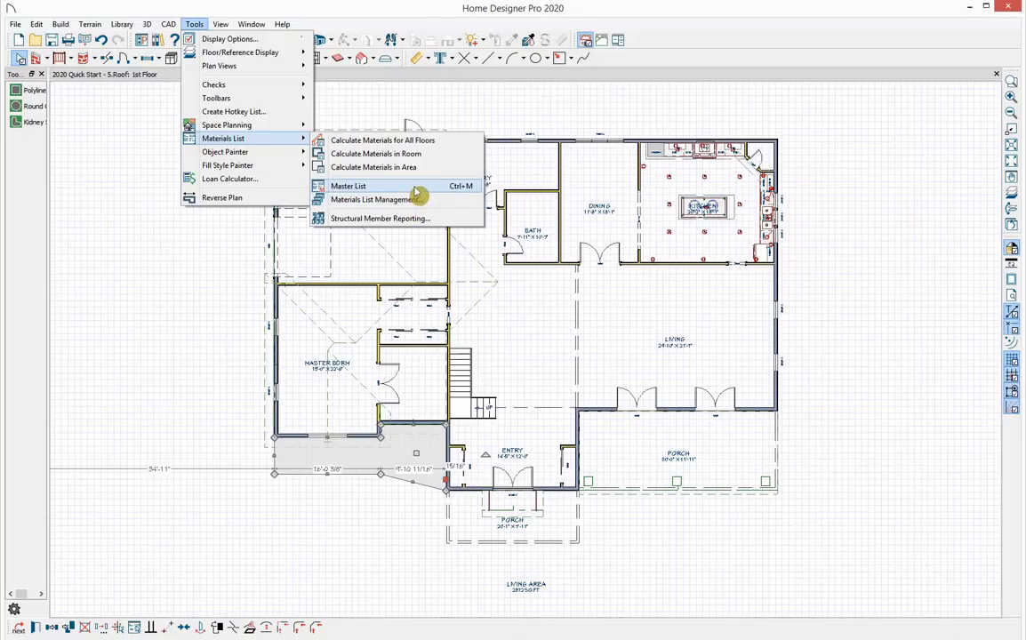
left_click(452, 148)
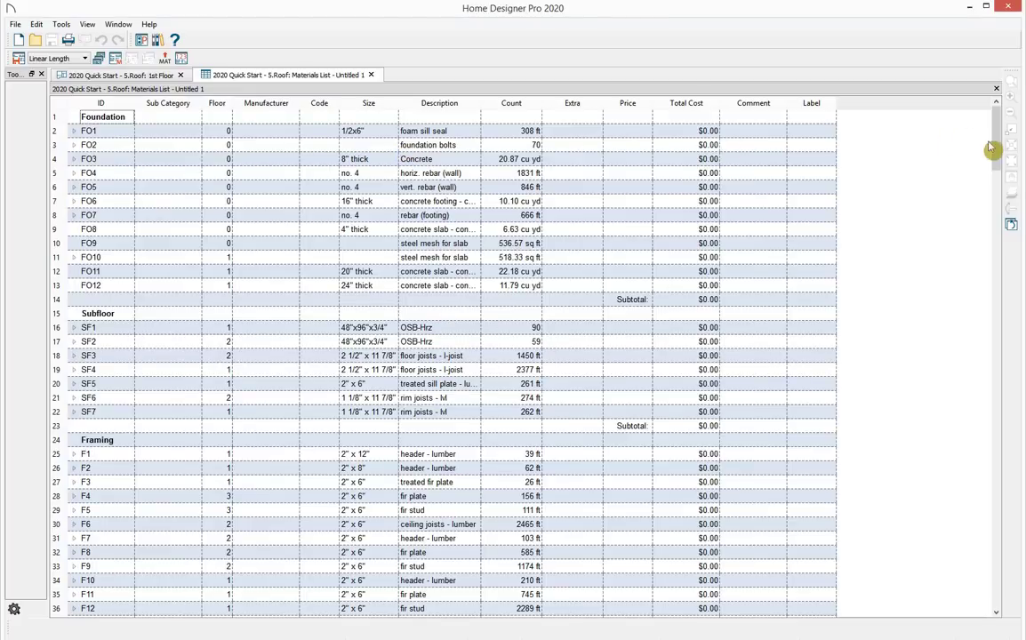
mouse_move(999, 159)
left_mouse_down()
mouse_move(1010, 273)
mouse_move(996, 140)
left_mouse_up()
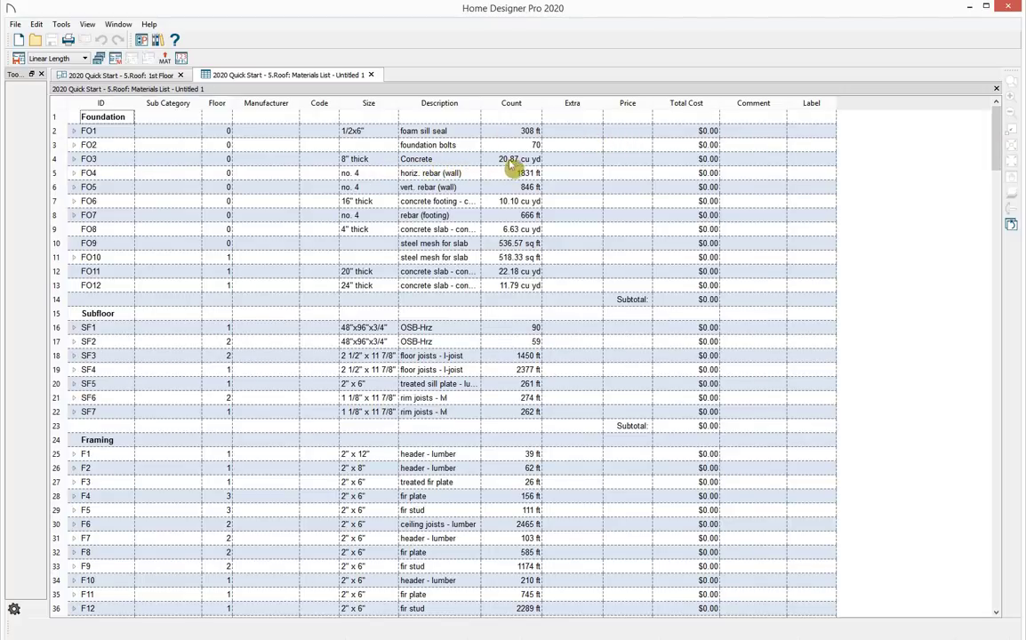
Step: Set the unit price of the 8" thick foundation concrete to 90.00 in the materials list
left_click(618, 164)
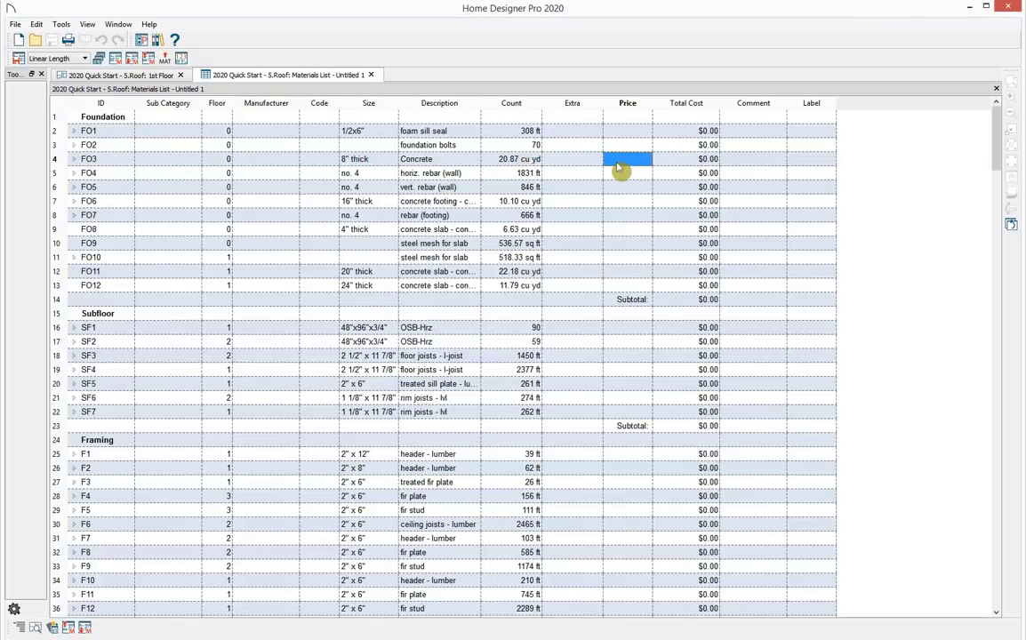
type("90.00")
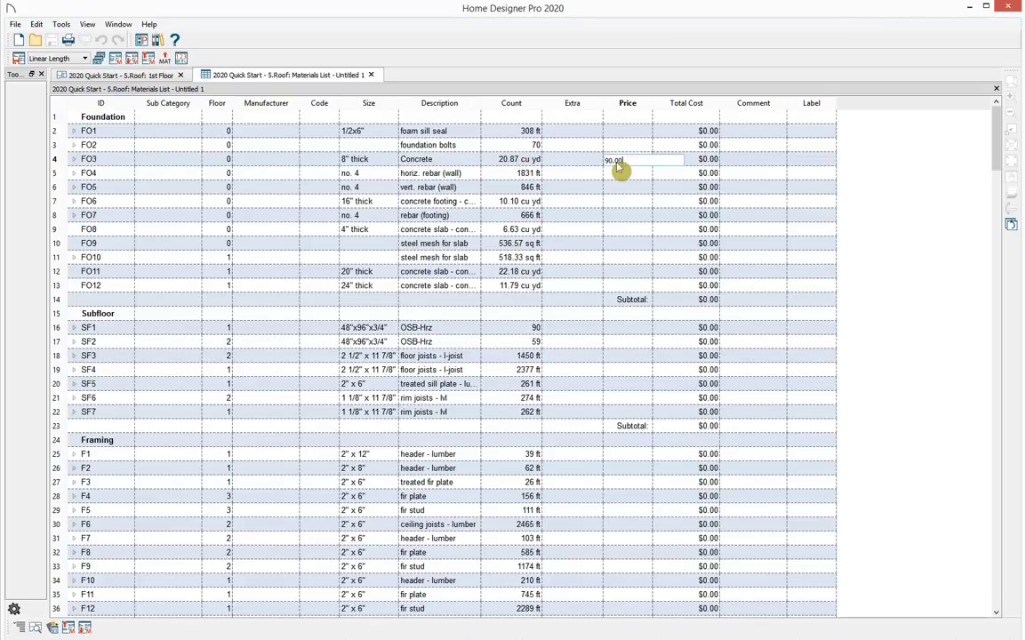
key("Tab")
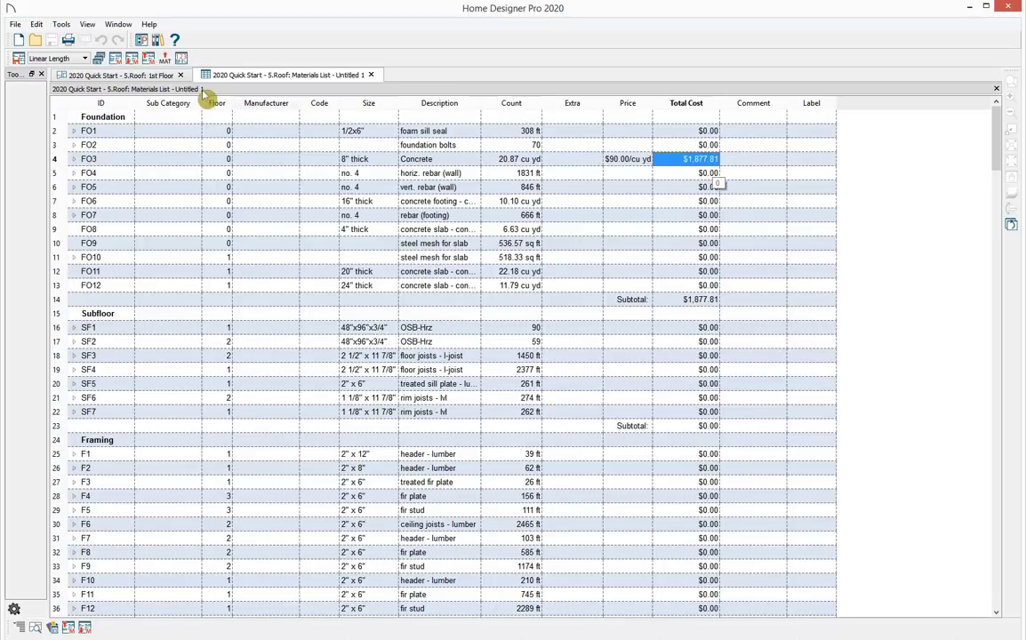
Step: Review the materials list's reporting methods and export option, and close the list without saving it
left_click(84, 59)
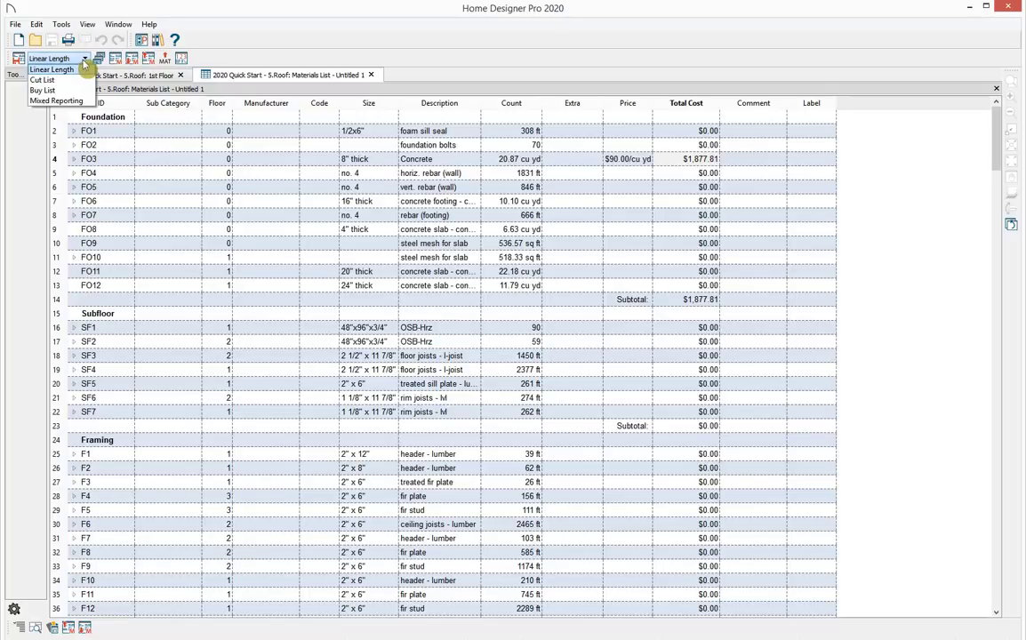
left_click(84, 63)
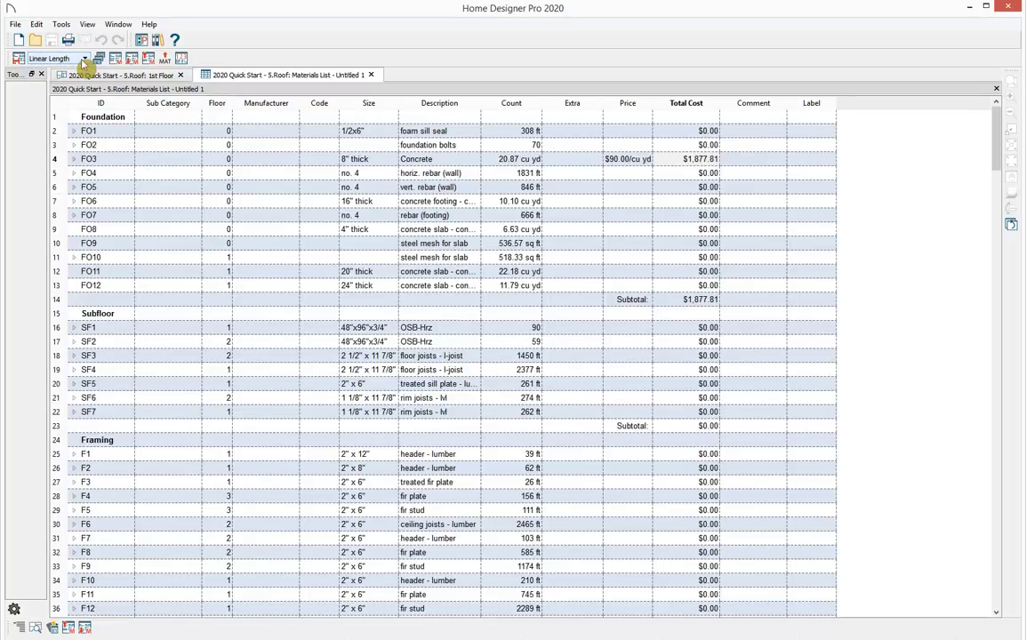
left_click(15, 24)
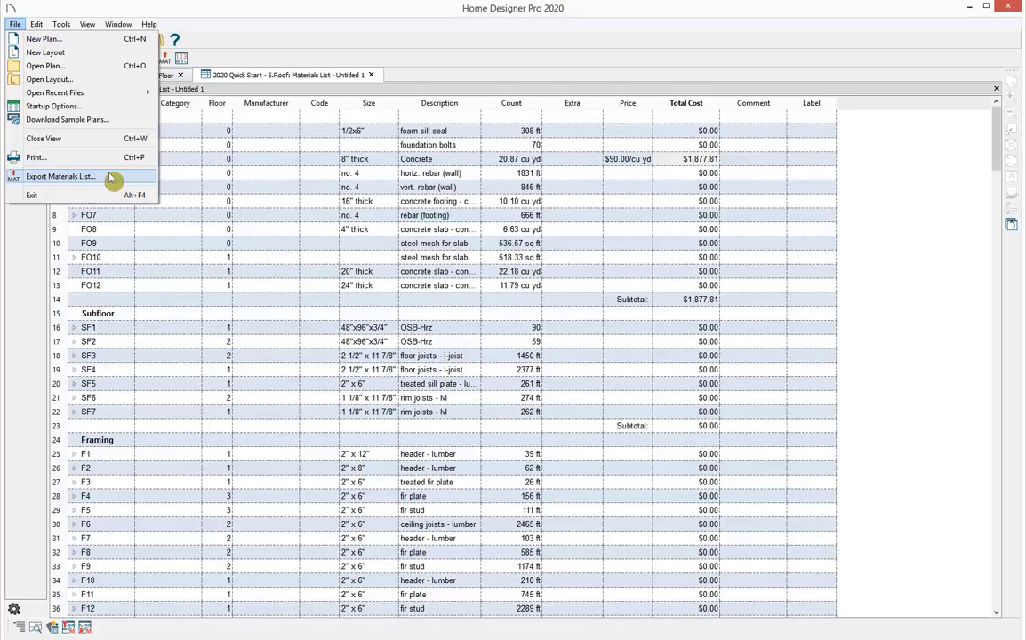
left_click(908, 216)
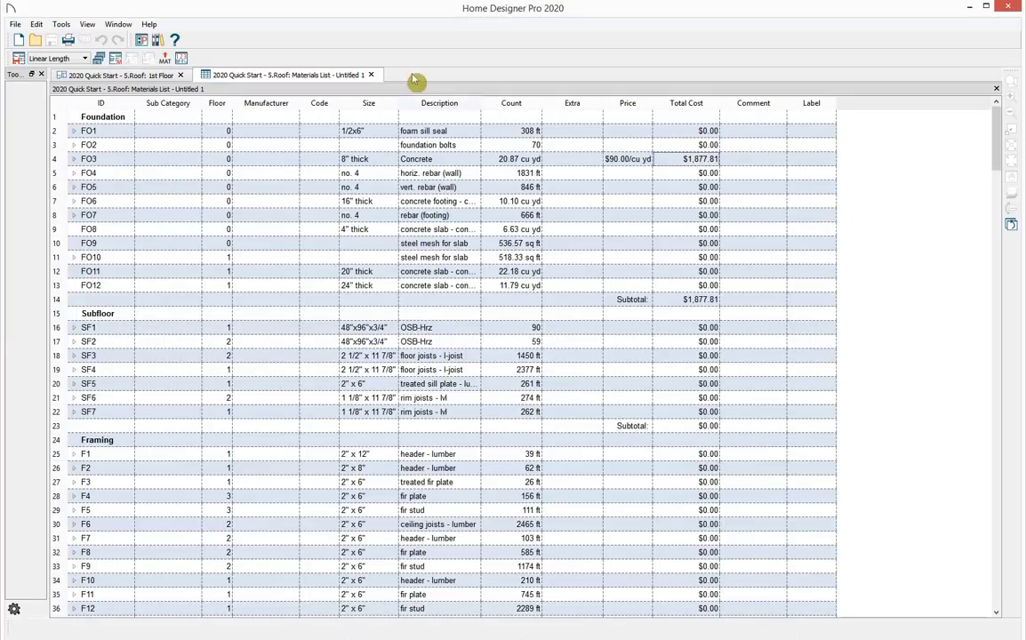
left_click(371, 75)
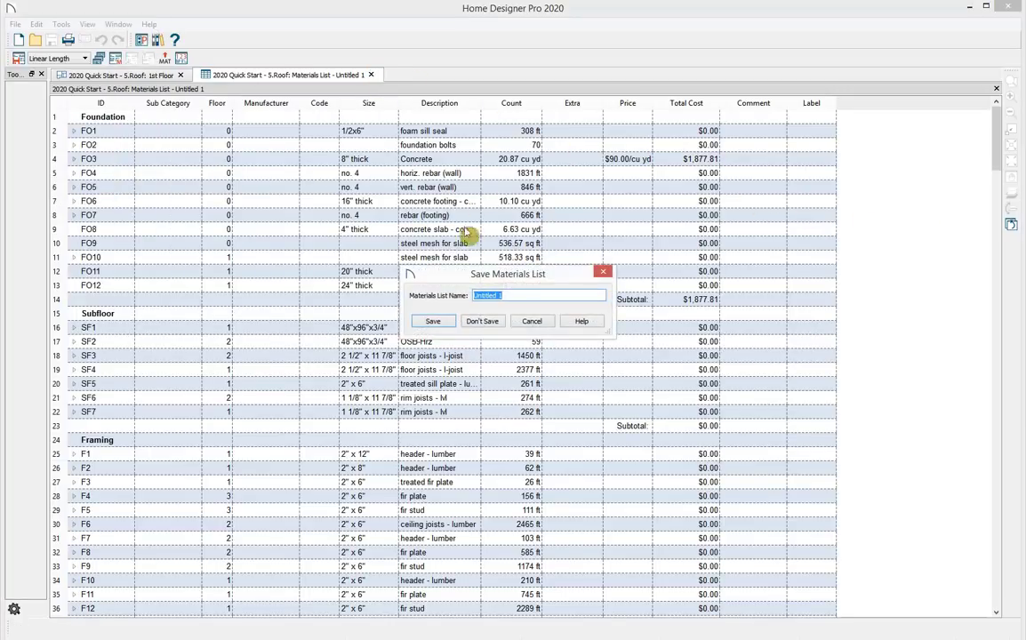
left_click(480, 322)
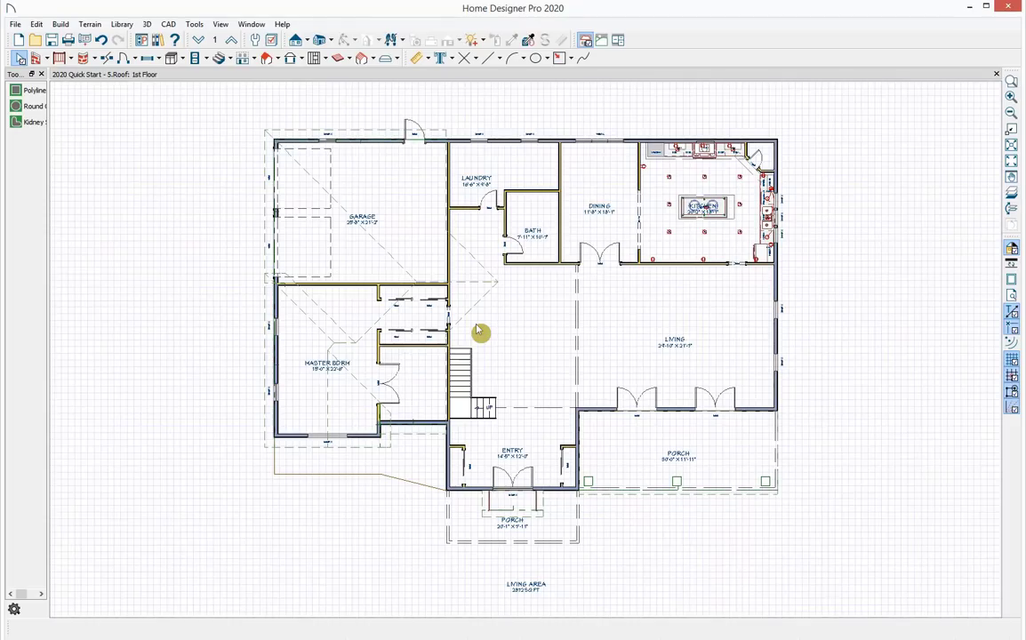
Step: Open the plan file "2020 Quick Start - 7. Final.plan" from the Plan Files folder
left_click(15, 24)
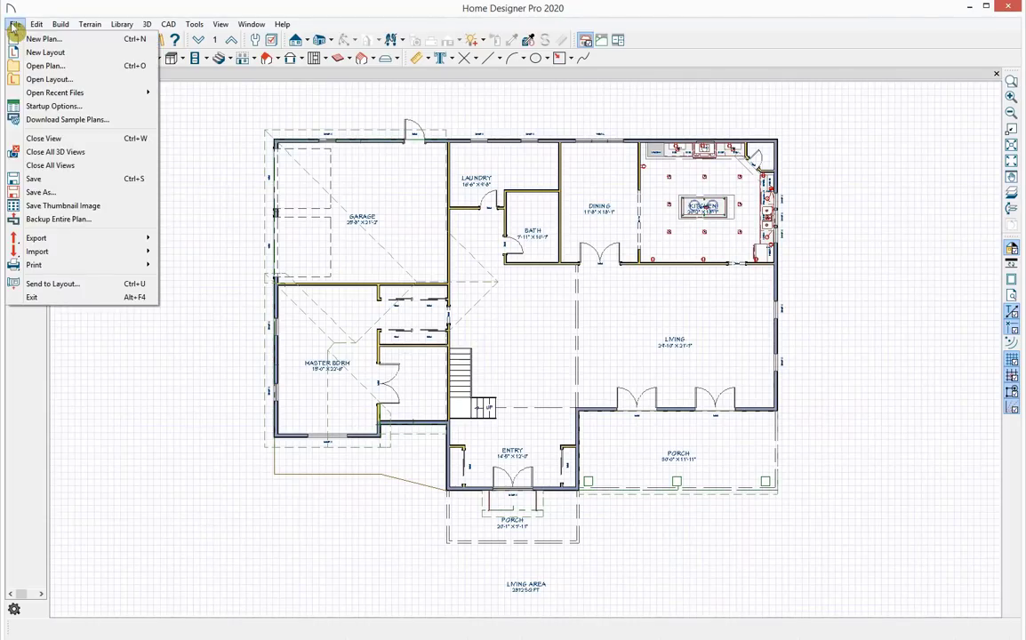
left_click(30, 68)
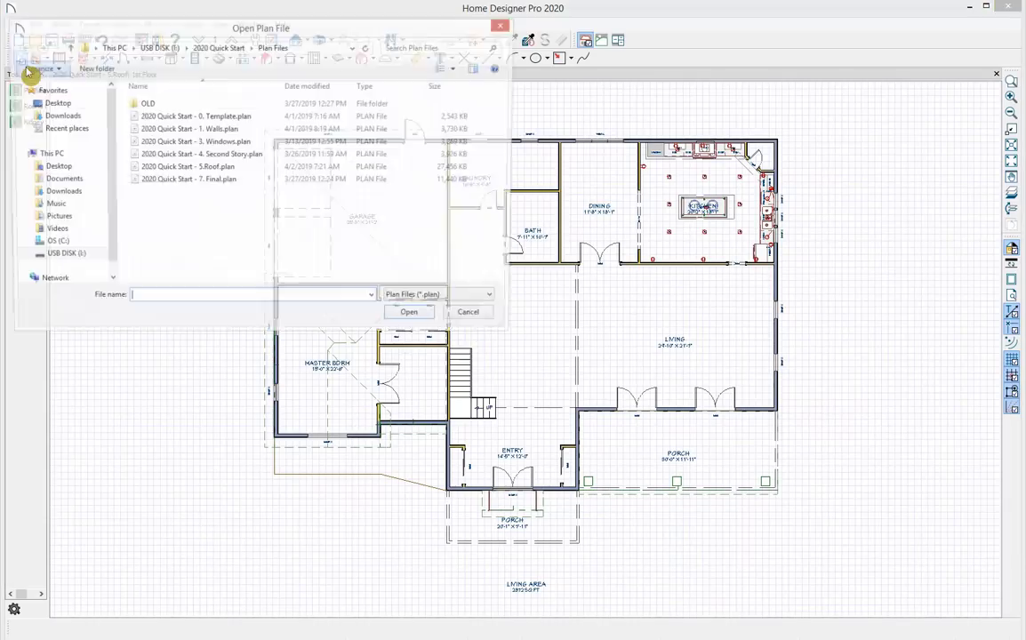
left_click(182, 181)
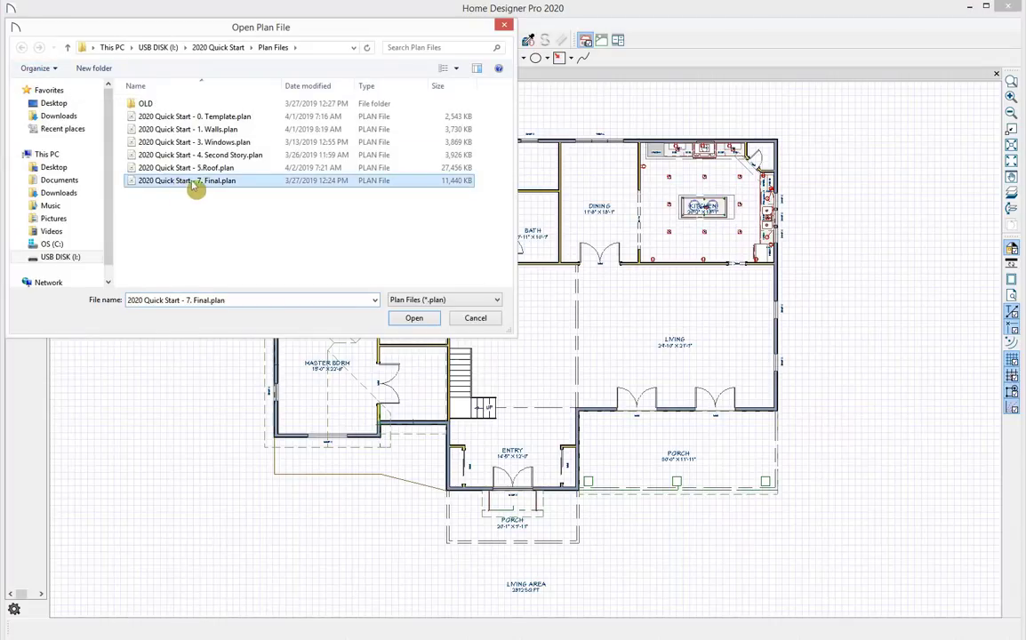
left_click(423, 320)
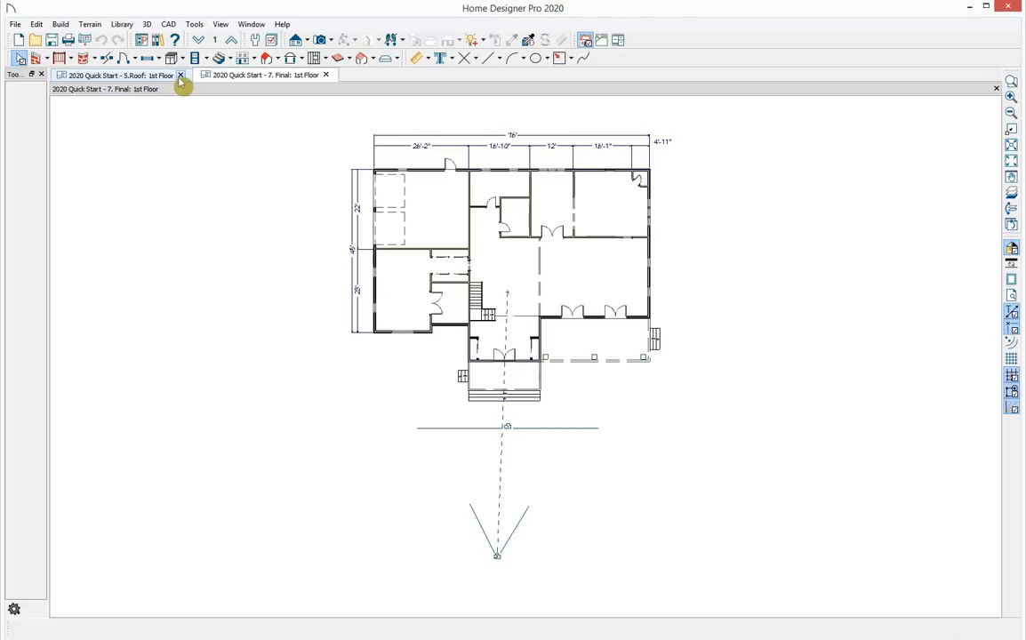
Step: Close the "2020 Quick Start - 5.Roof" plan without saving its changes
left_click(180, 76)
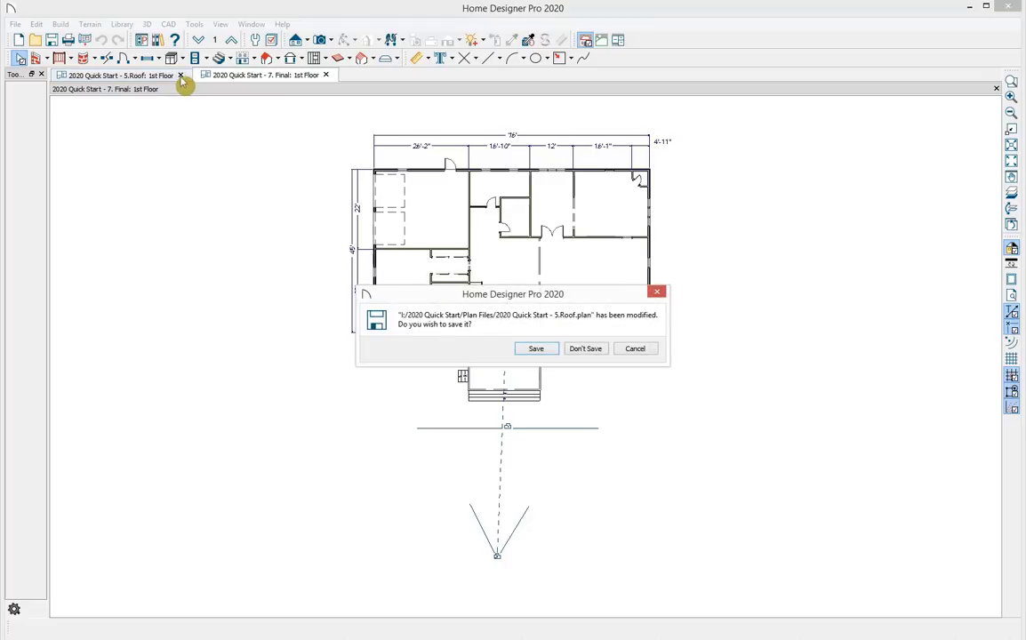
left_click(585, 348)
scroll(696, 326, "up", 5)
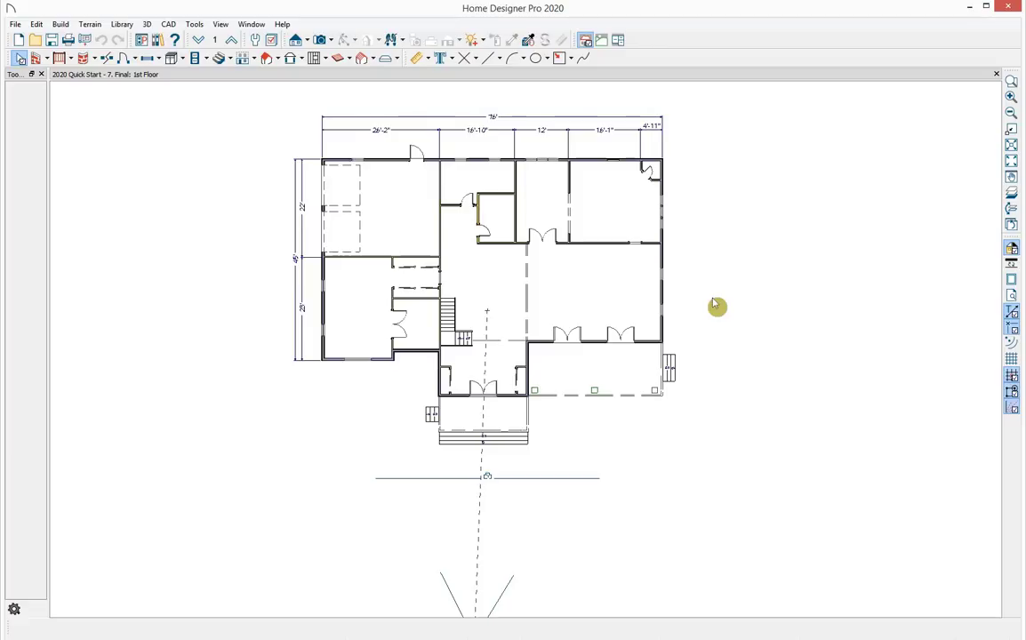
Step: Open the layout file "Quick Start Layout 1.layout" from the Plan Files folder
left_click(15, 24)
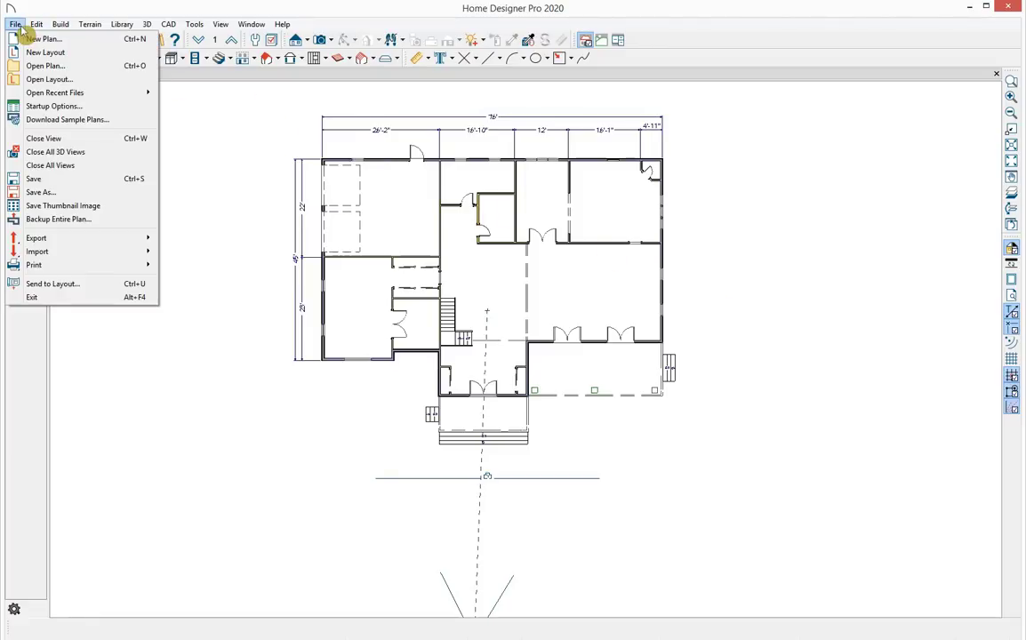
left_click(29, 79)
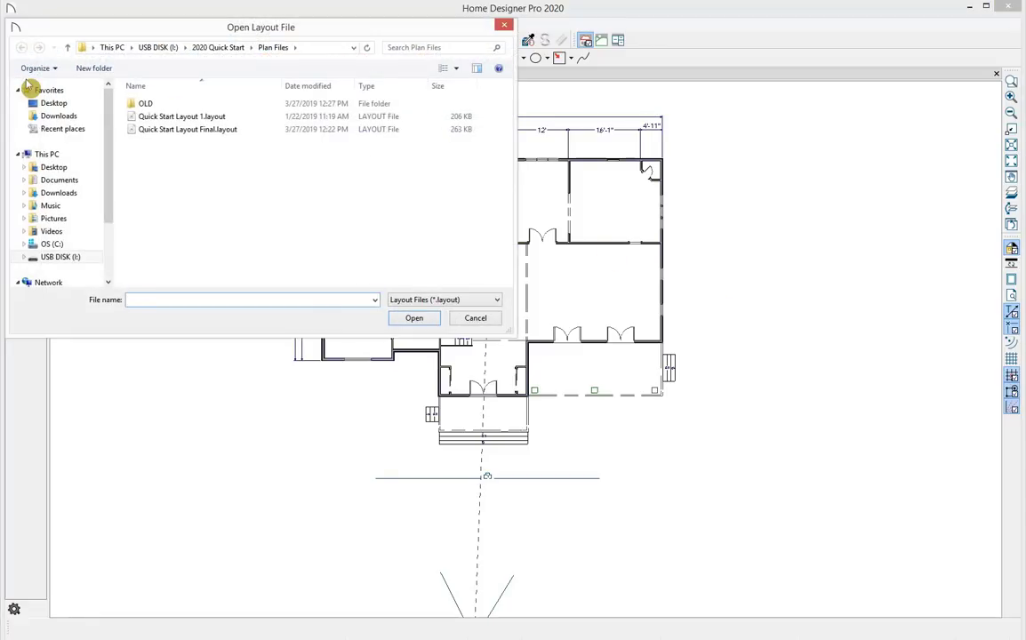
left_click(259, 130)
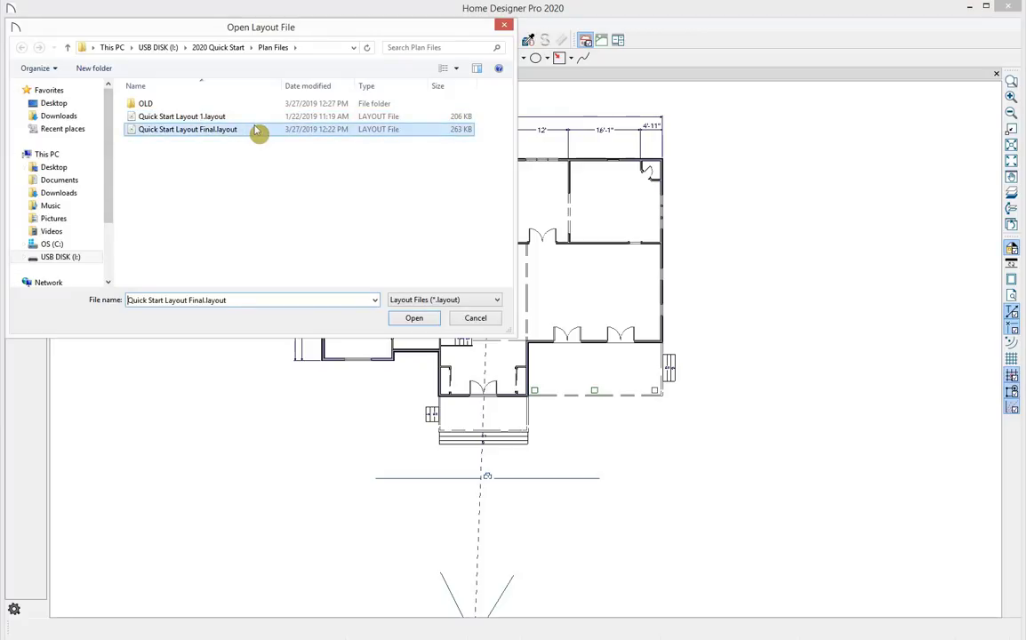
left_click(259, 118)
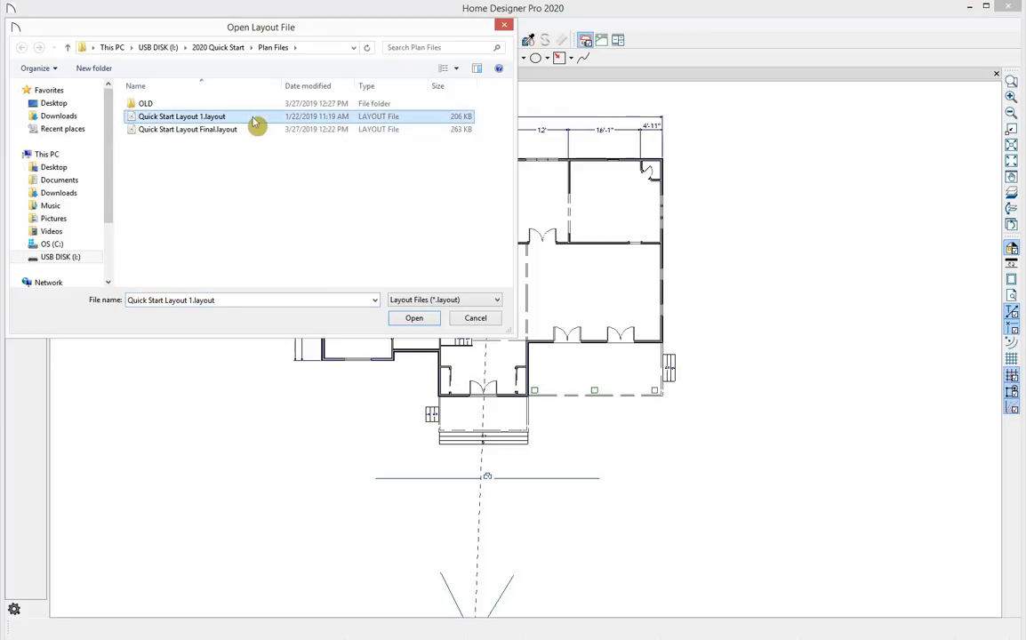
left_click(423, 322)
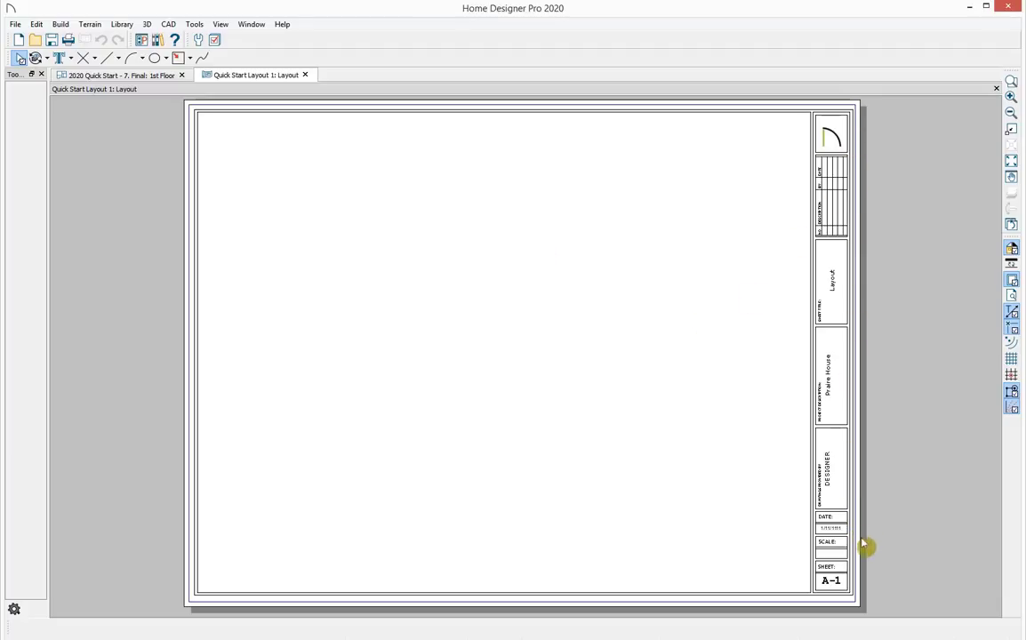
Step: Examine the layout's title block, including its date, designer, project description, sheet number and logo
scroll(900, 562, "up", 5)
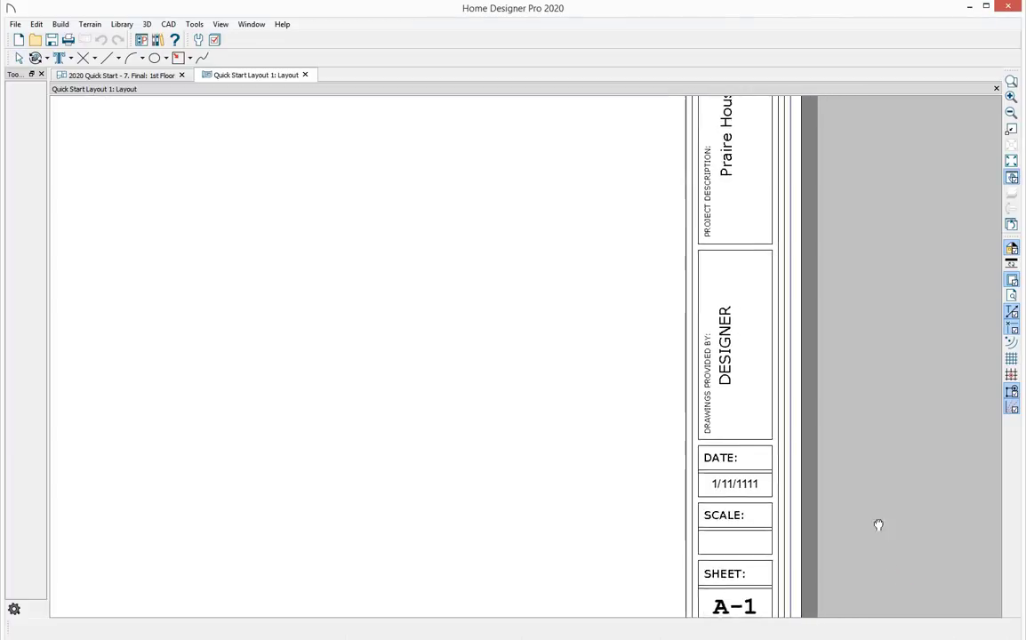
scroll(879, 524, "down", 3)
left_click(694, 373)
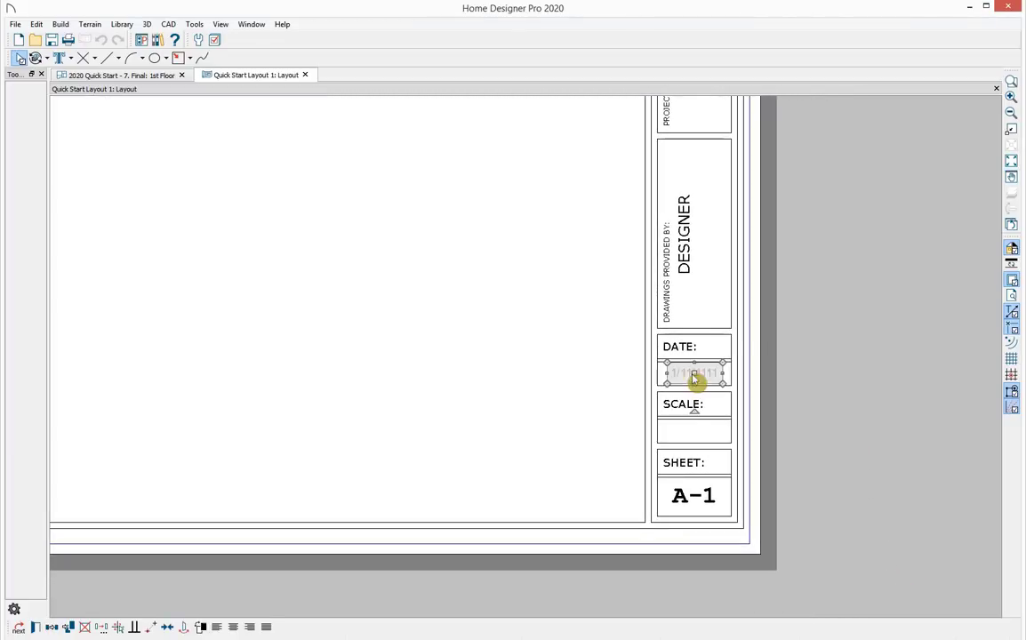
left_click(698, 256)
scroll(798, 292, "down", 1)
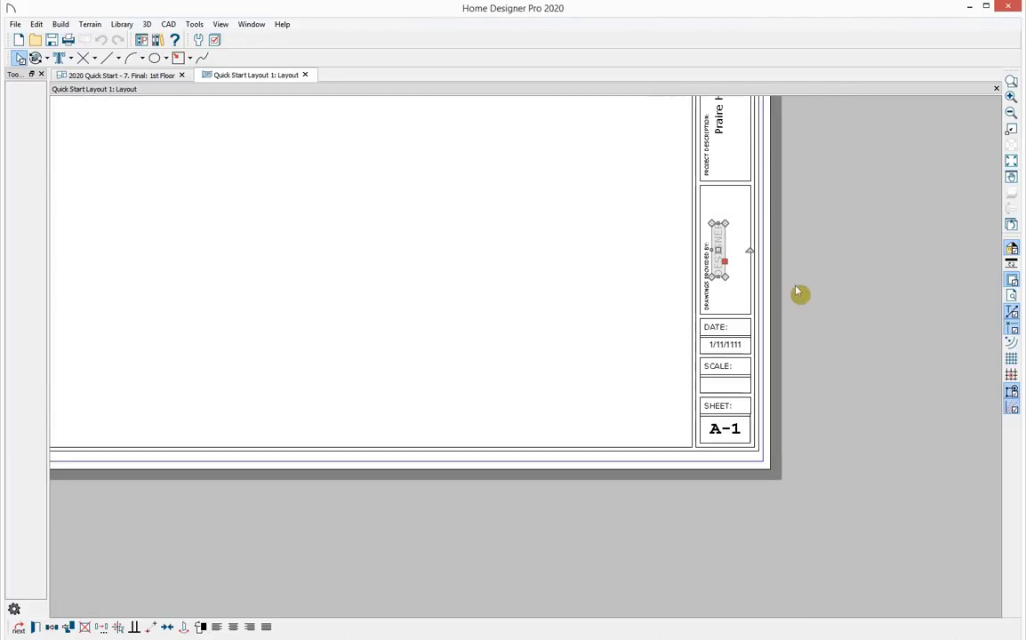
scroll(797, 291, "down", 1)
middle_click_drag(802, 302, 808, 409)
scroll(799, 362, "down", 1)
scroll(809, 356, "down", 1)
middle_click_drag(814, 329, 870, 366)
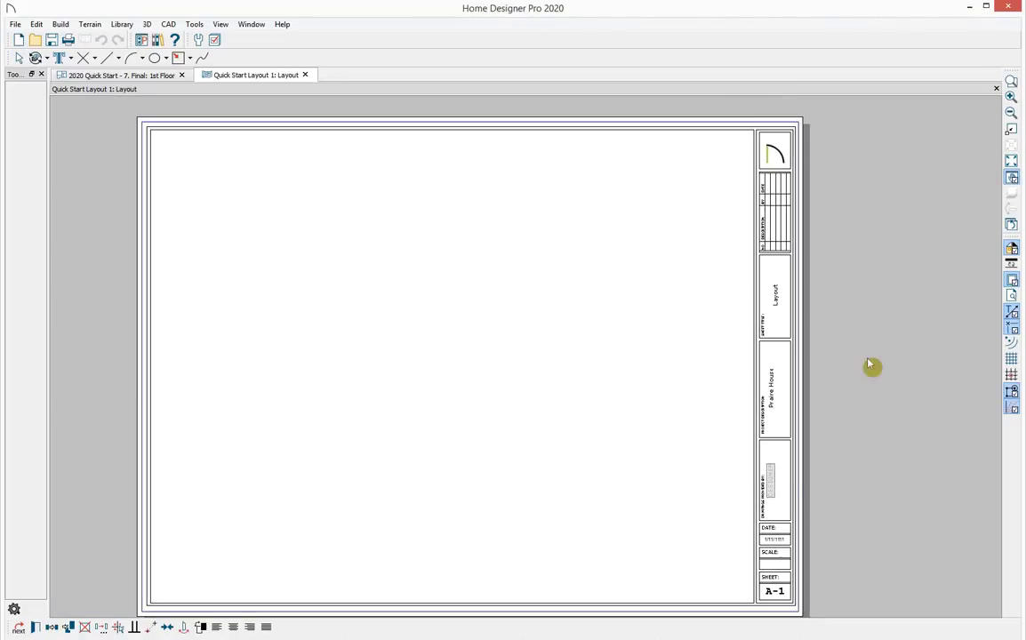
left_click(775, 157)
left_click(840, 175)
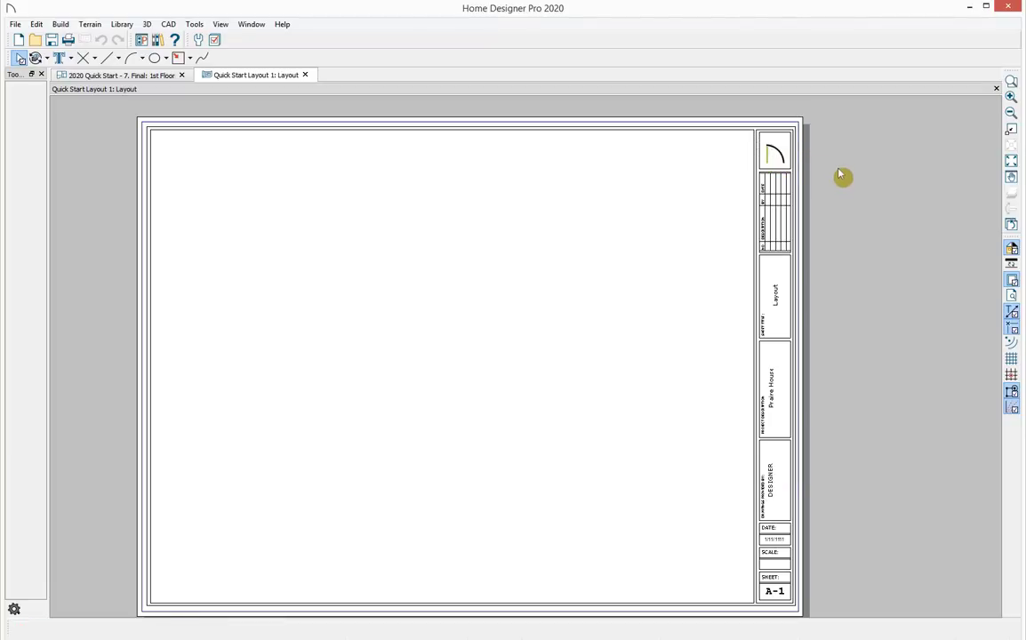
middle_click_drag(840, 175, 859, 150)
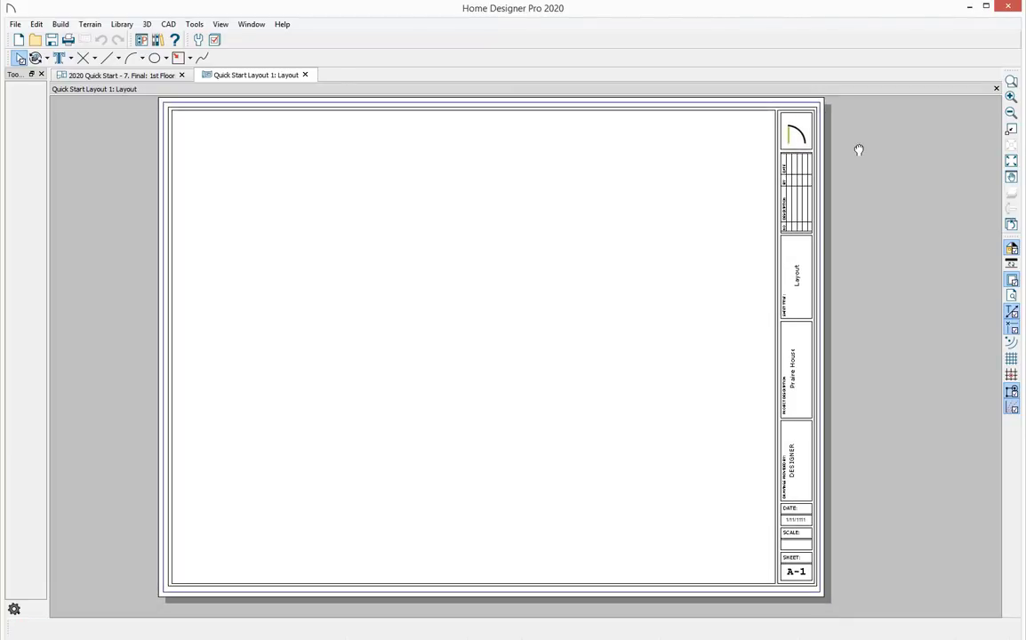
left_click(72, 60)
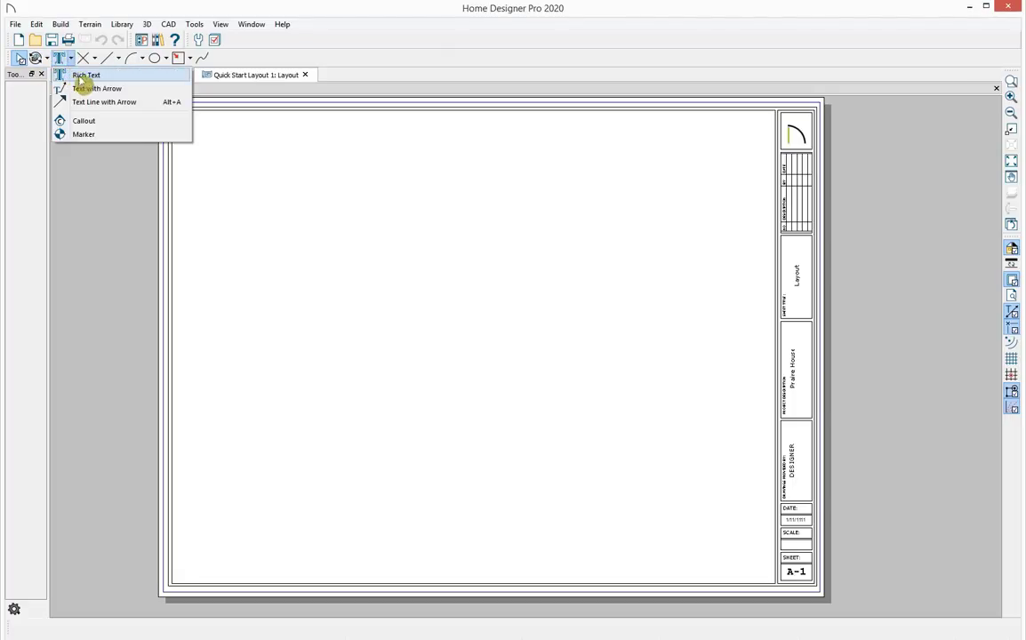
left_click(286, 201)
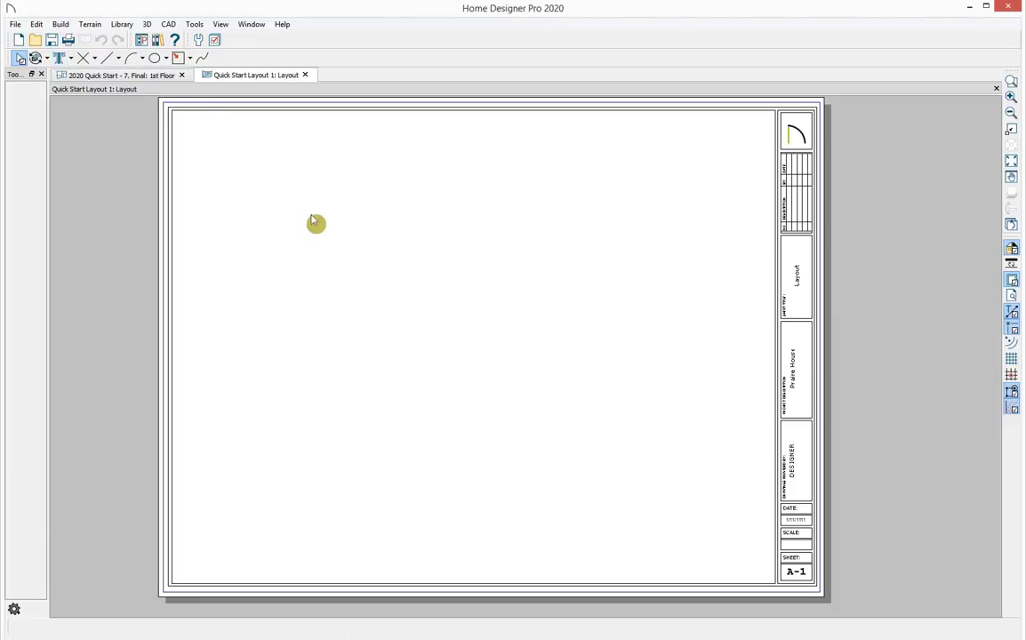
Step: Return to the 1st Floor plan and open the front elevation view from the camera below the entry steps
left_click(118, 76)
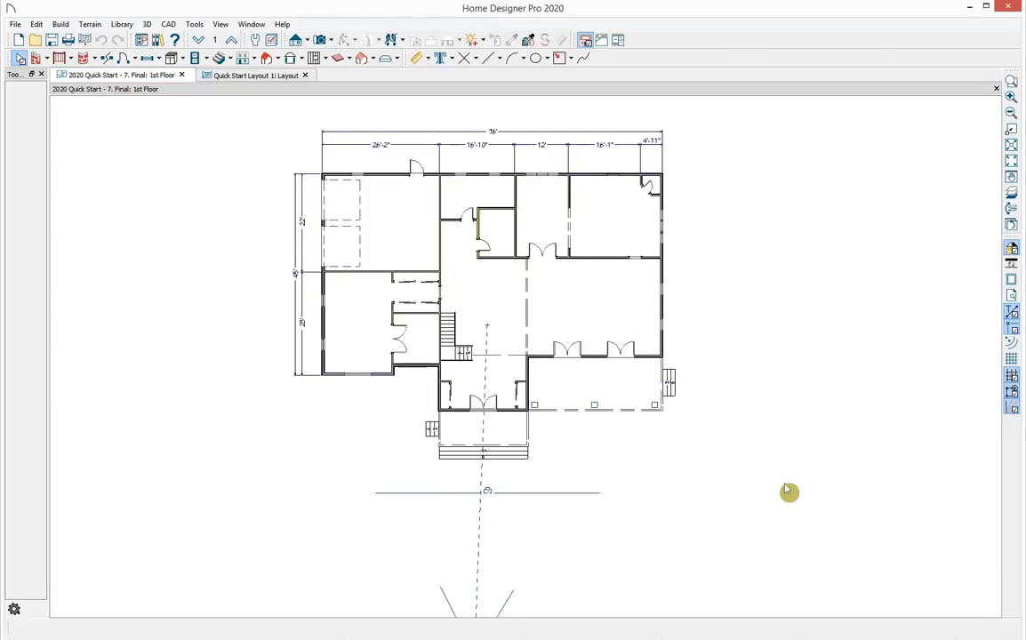
scroll(790, 492, "down", 3)
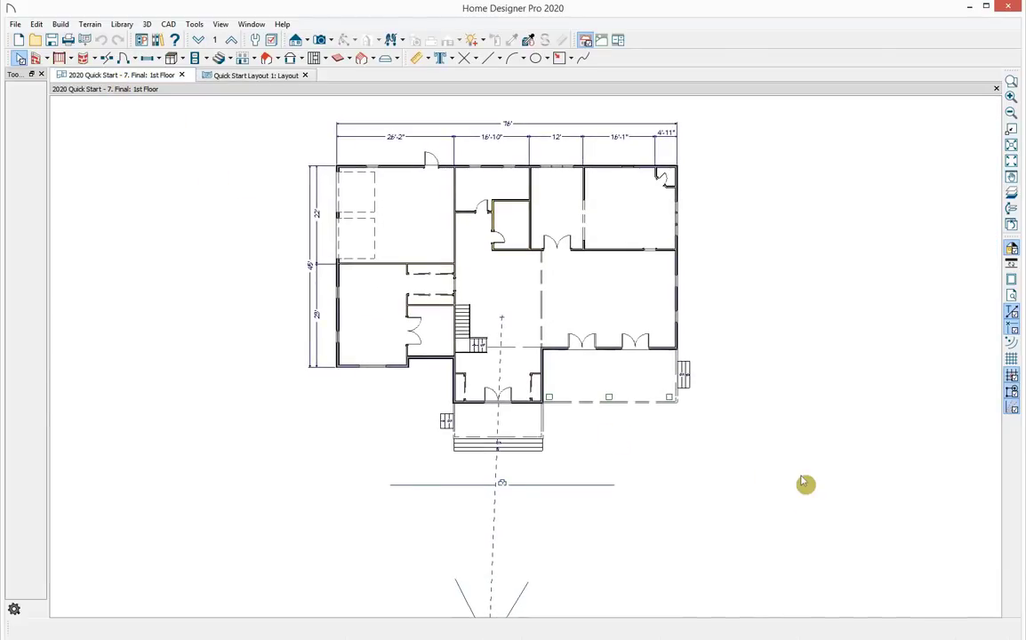
left_click(519, 475)
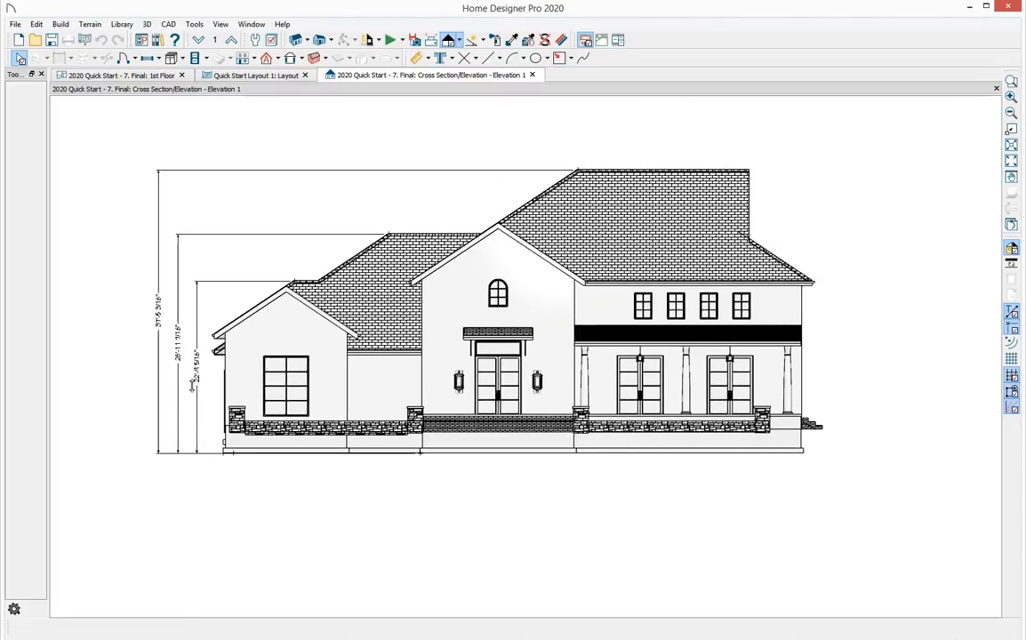
Step: Add a vertical End to End dimension from the upper roof's ridge end down to the base of the house
left_click(426, 59)
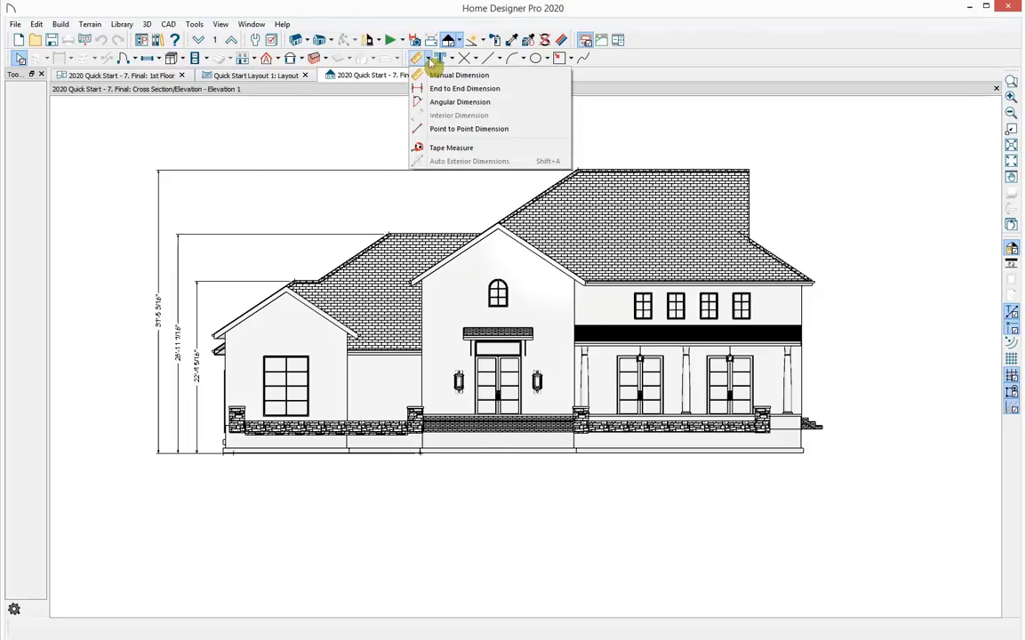
left_click(462, 89)
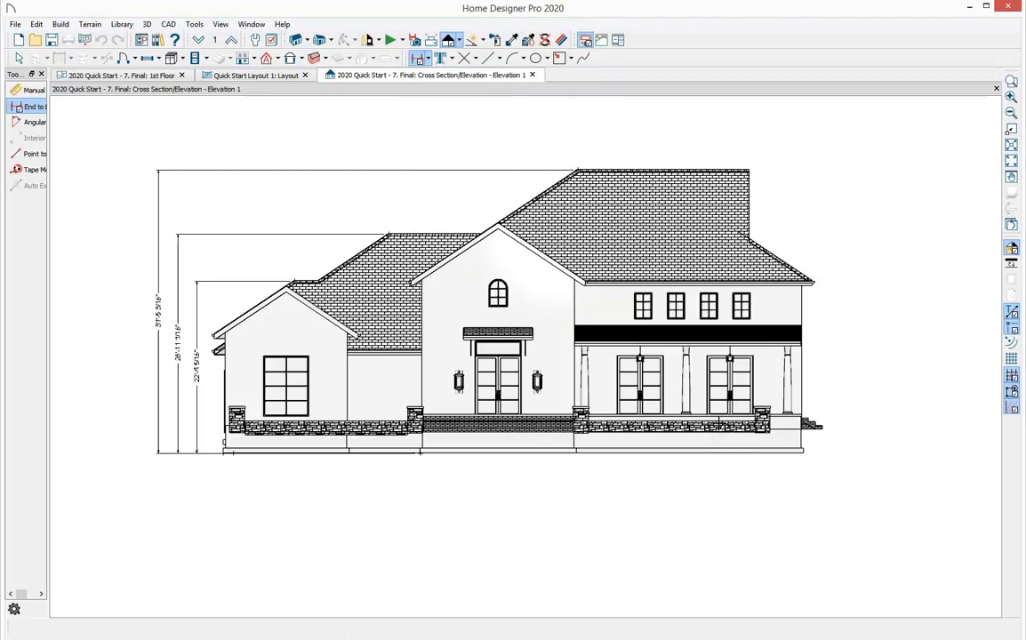
left_click_drag(750, 174, 755, 433)
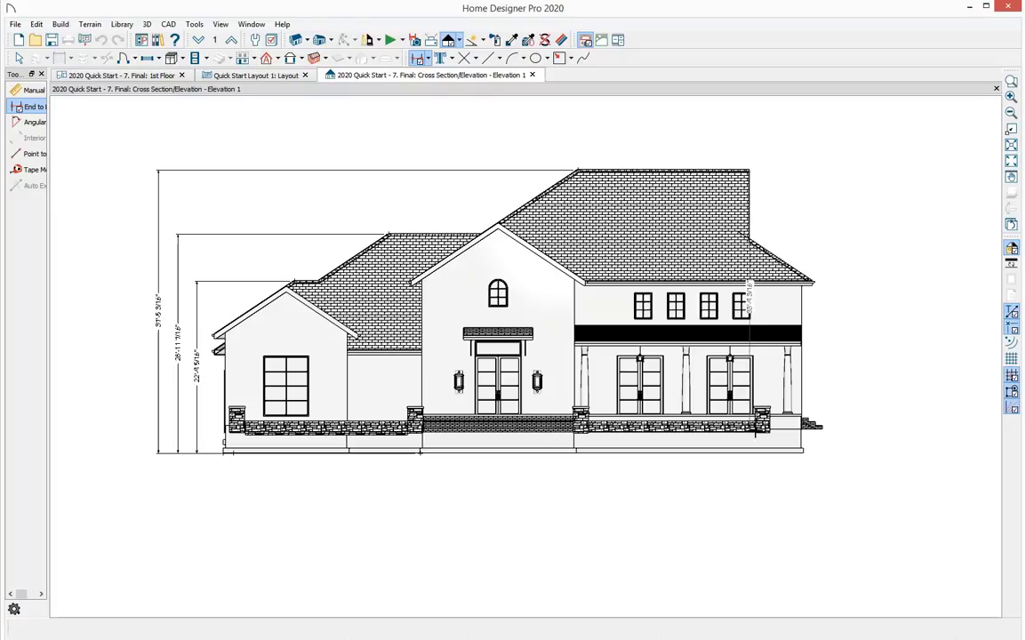
left_click(756, 281)
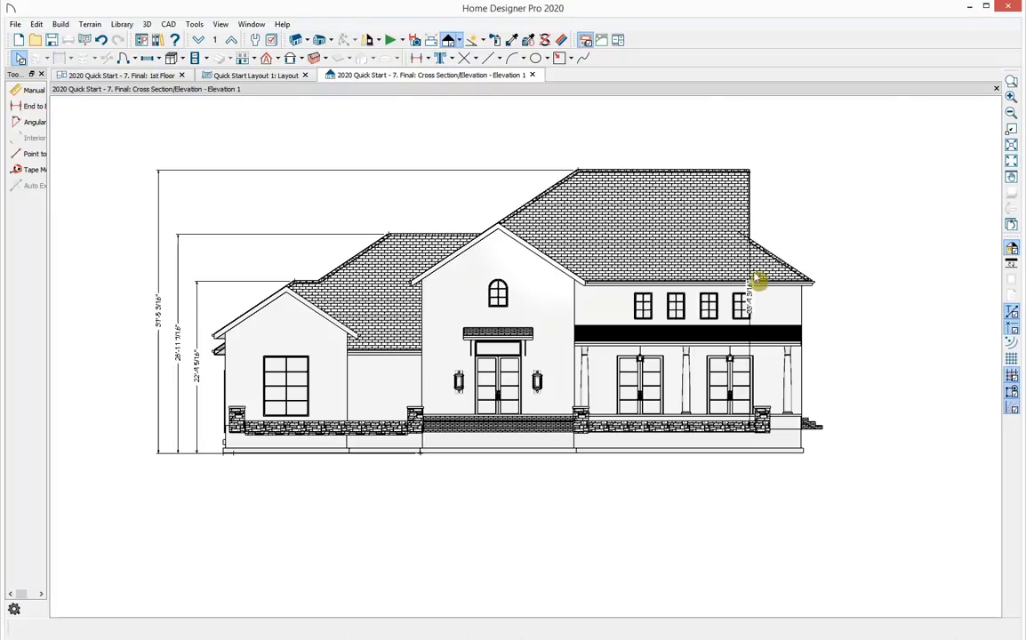
Step: Move the new height dimension line off the house into the empty space beyond the porch side of the elevation
left_click(751, 277)
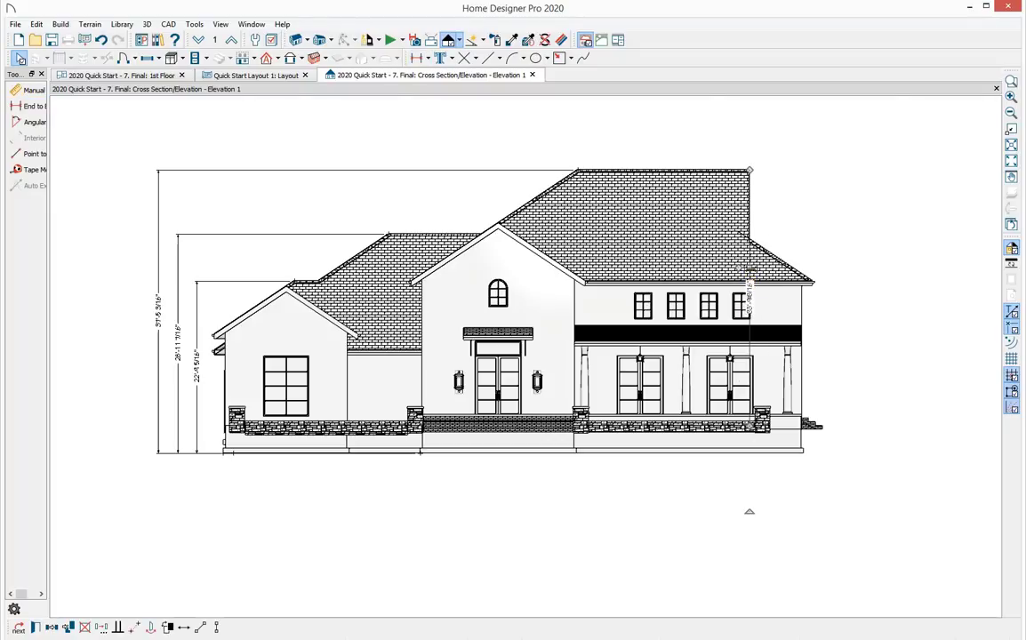
scroll(750, 267, "up", 5)
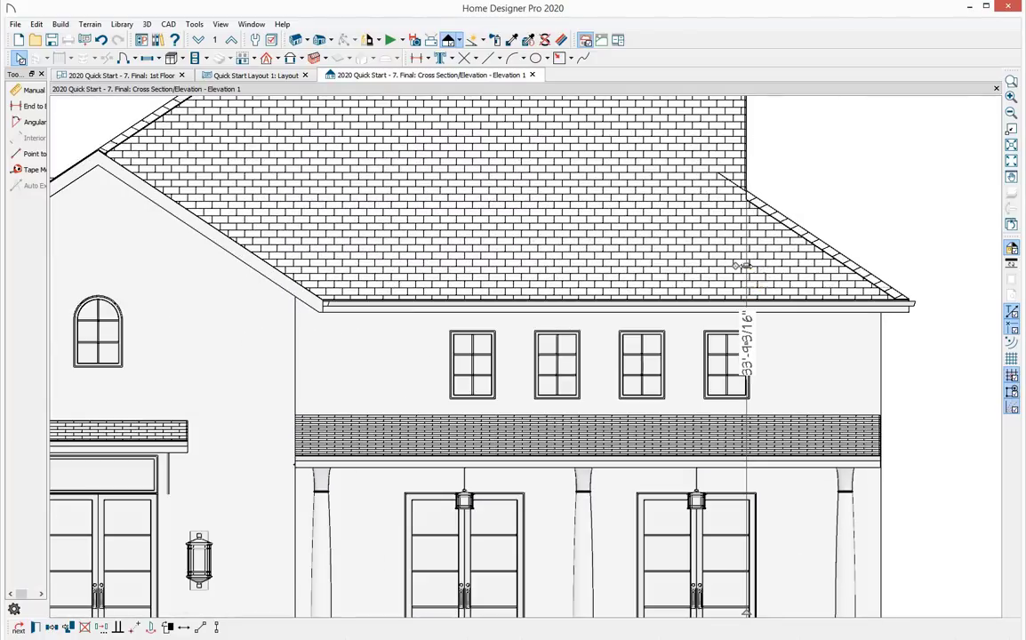
left_click_drag(751, 267, 977, 268)
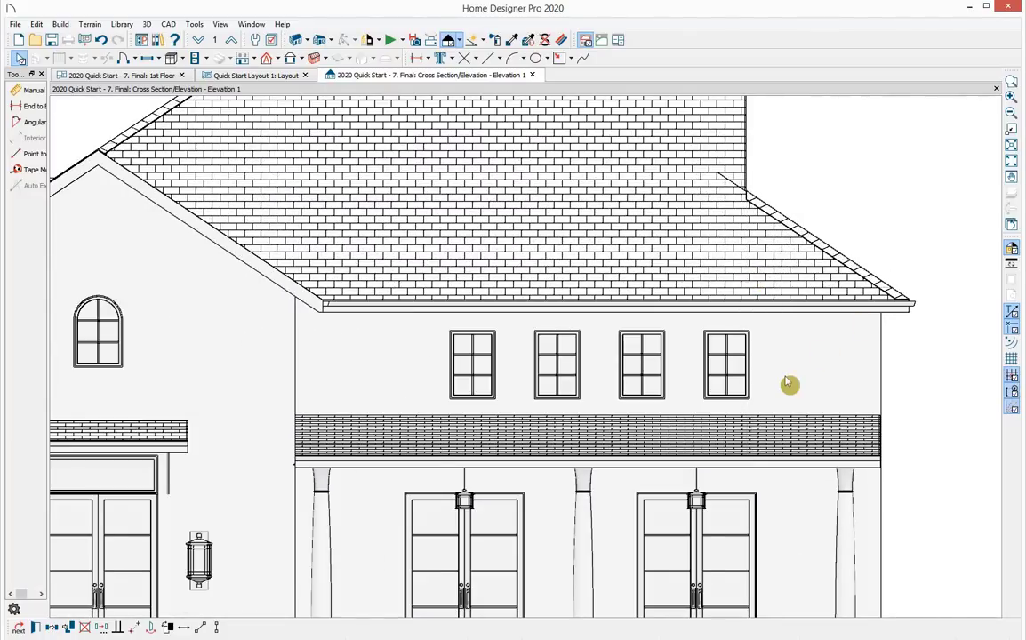
scroll(786, 382, "down", 3)
scroll(786, 382, "down", 3)
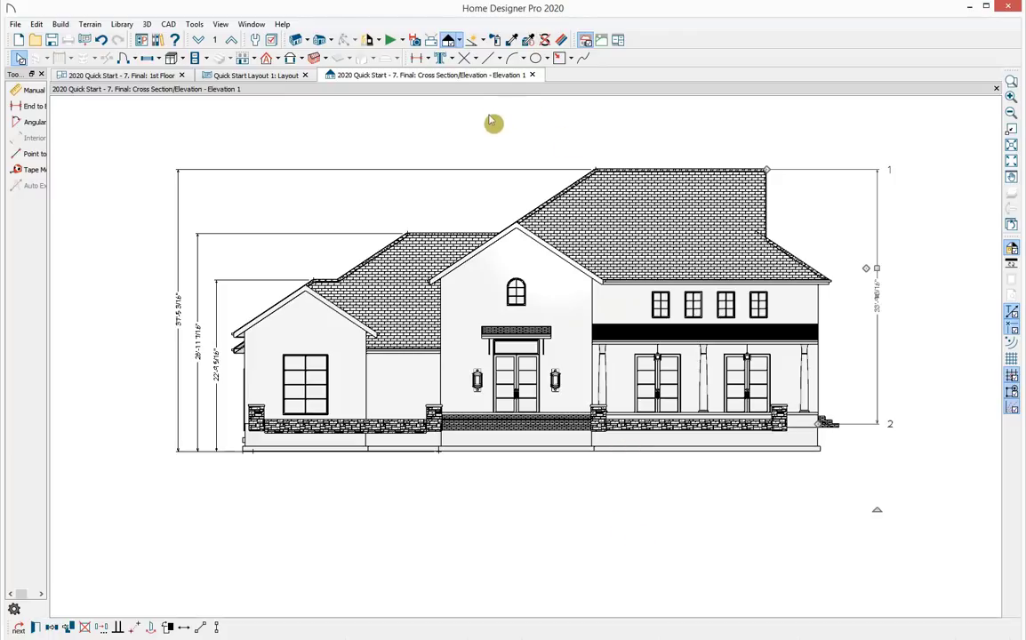
Step: Preview the elevation in the Standard and Vector View rendering techniques, ending back on Technical Illustration
left_click(459, 42)
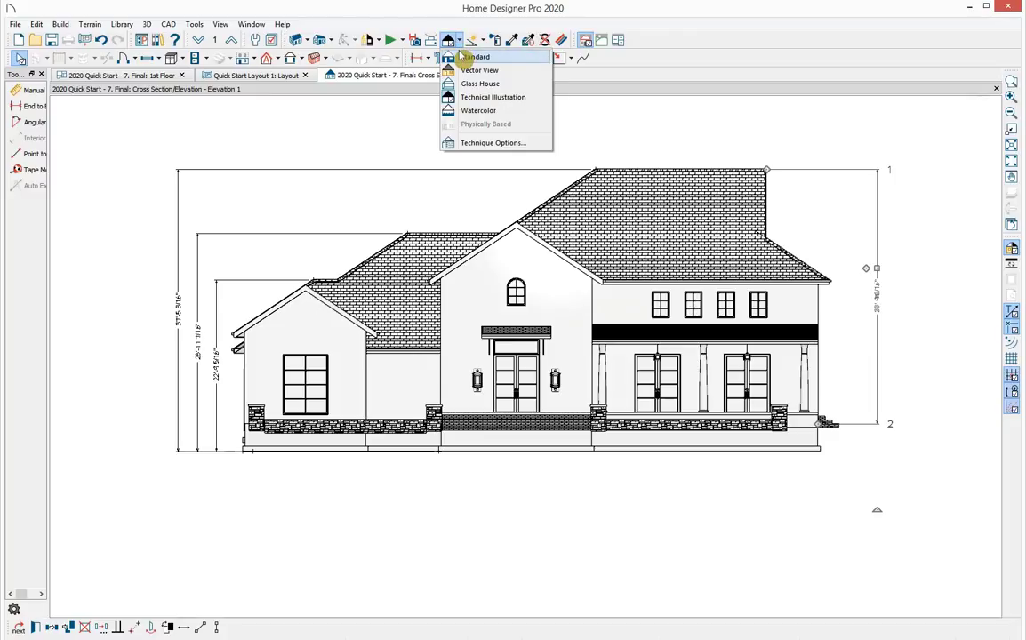
left_click(516, 60)
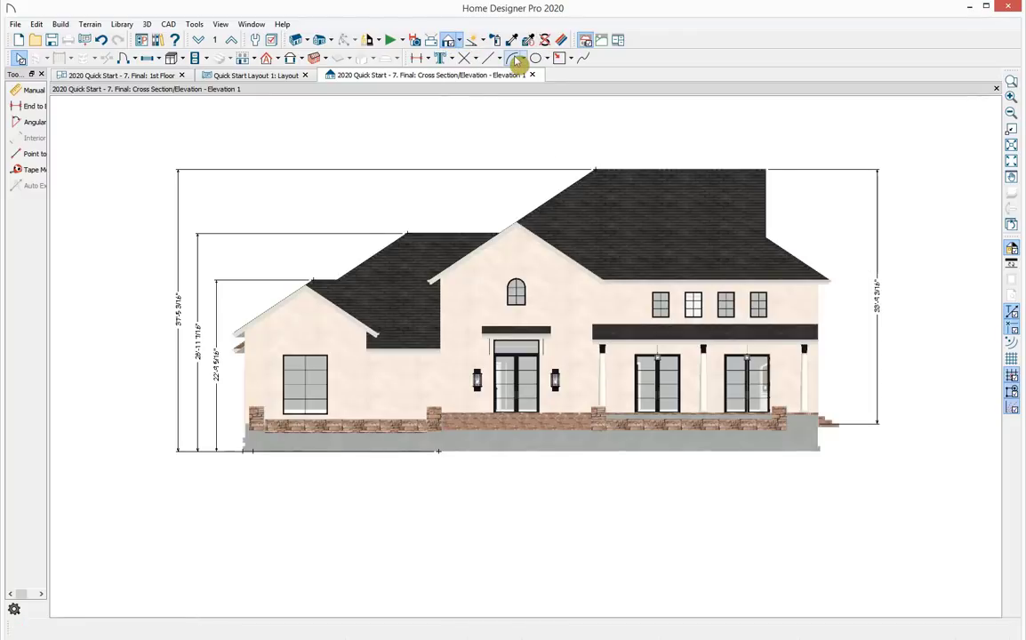
left_click(460, 42)
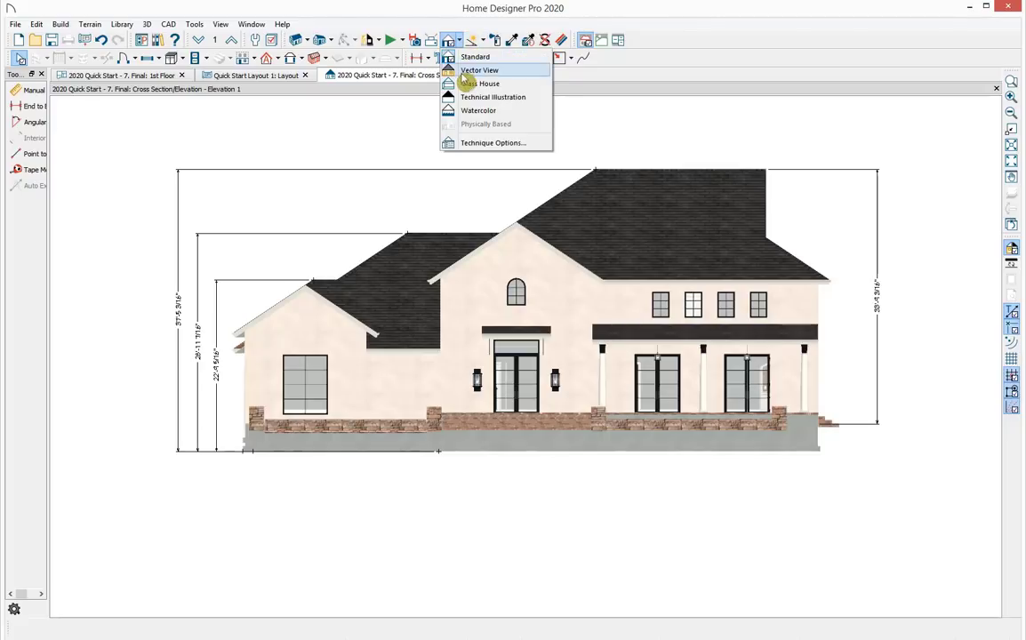
left_click(480, 69)
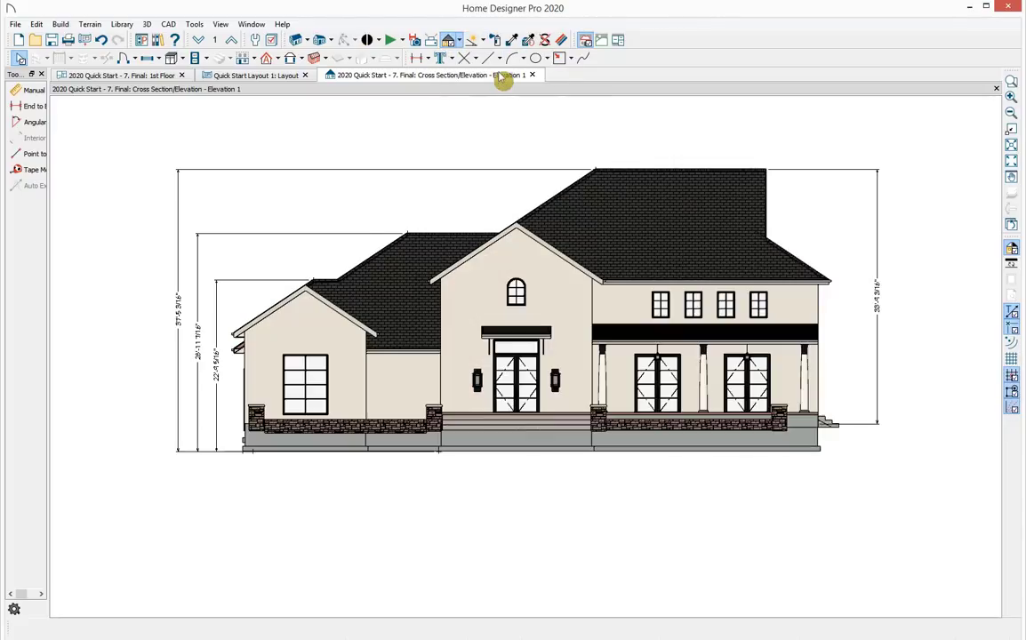
left_click(459, 41)
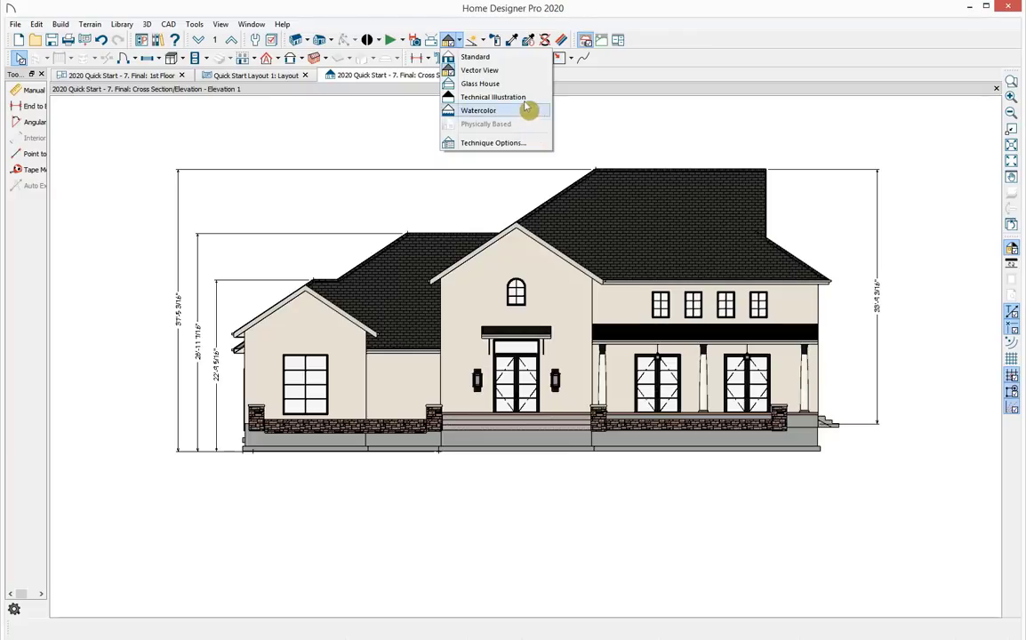
left_click(526, 110)
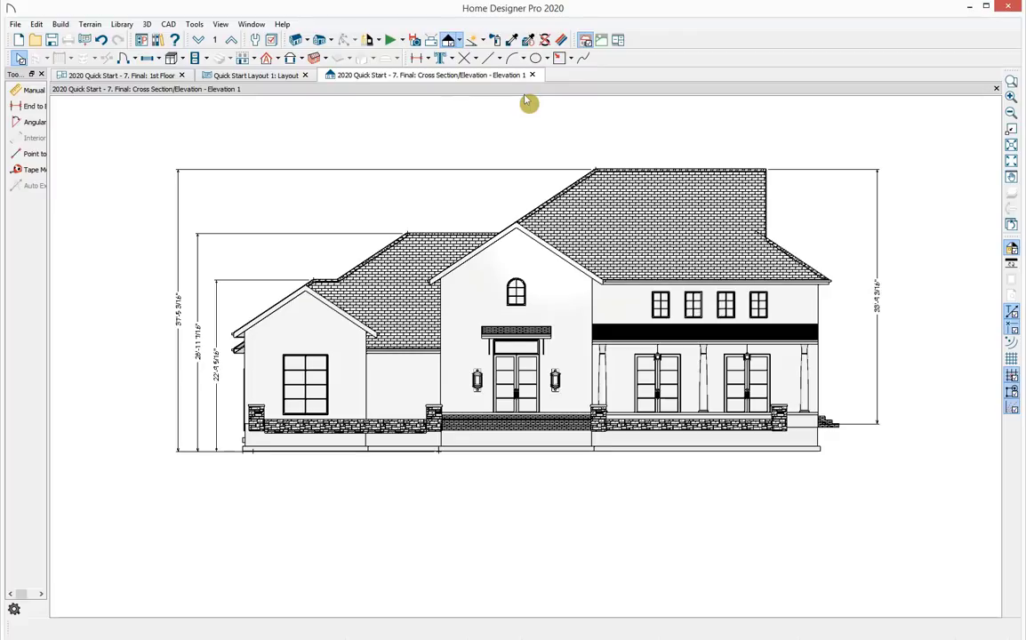
Step: Send the elevation's current screen to the layout as an always-updating live view at 1/8 in = 1 ft
left_click(86, 41)
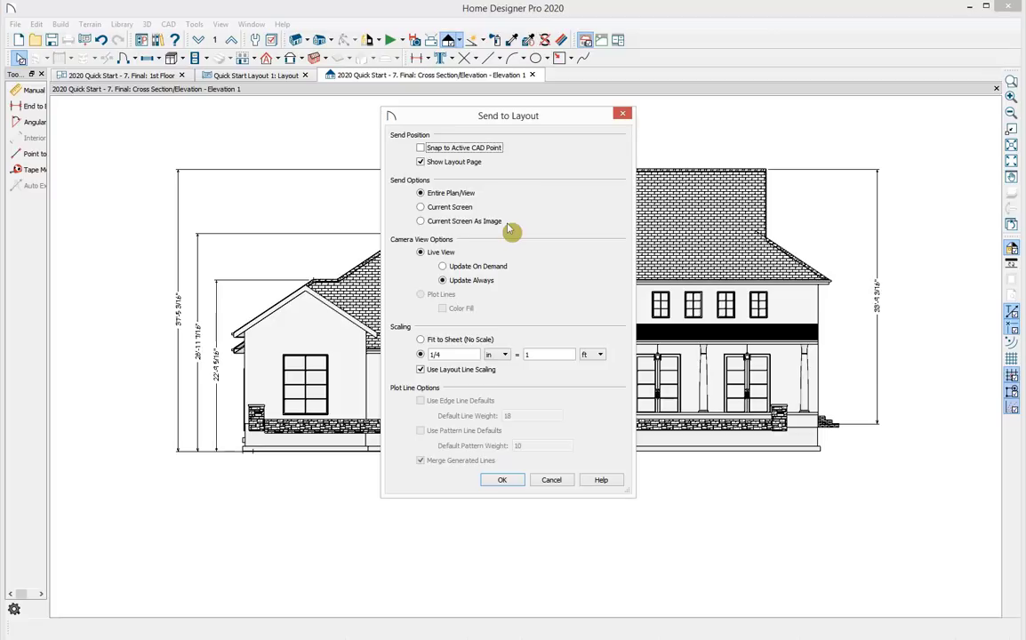
left_click(421, 207)
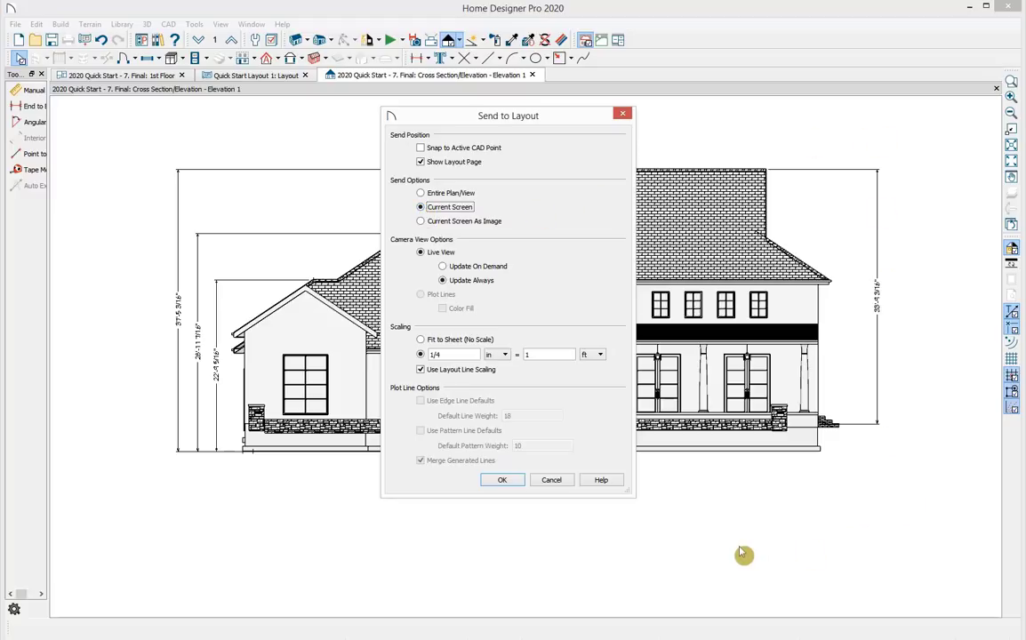
left_click(451, 354)
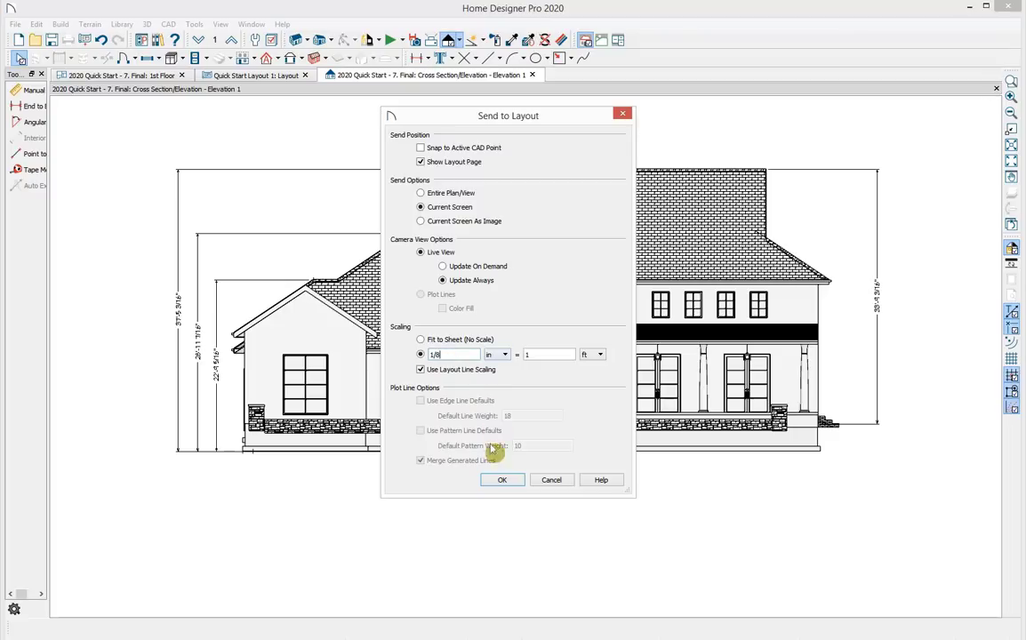
left_click(502, 481)
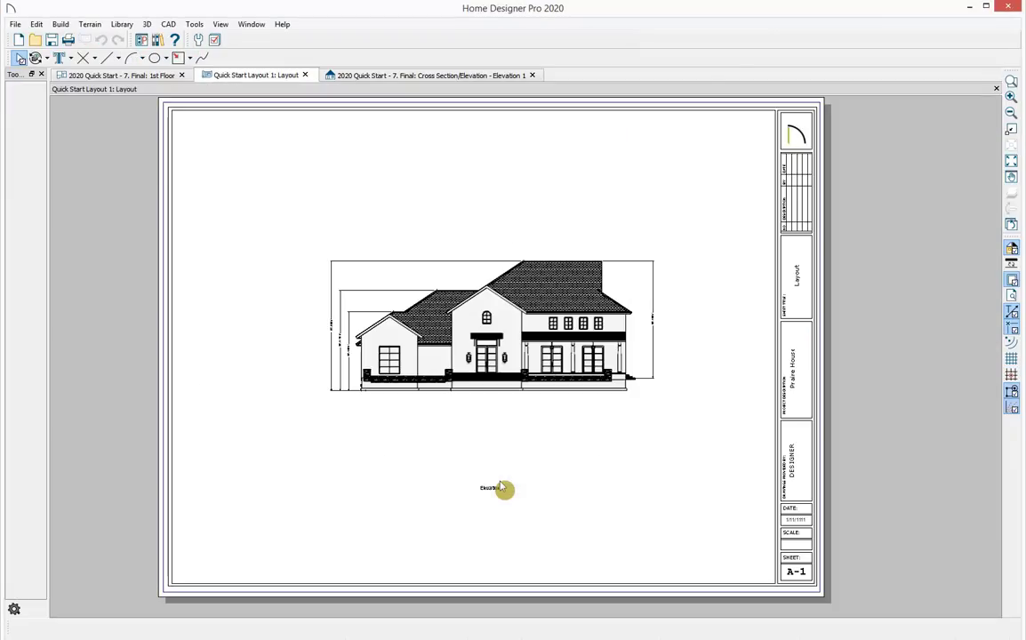
Step: Crop the elevation's layout box to about 1'-1" by 7" and move it up to about 1" below the sheet's upper border
left_click(567, 376)
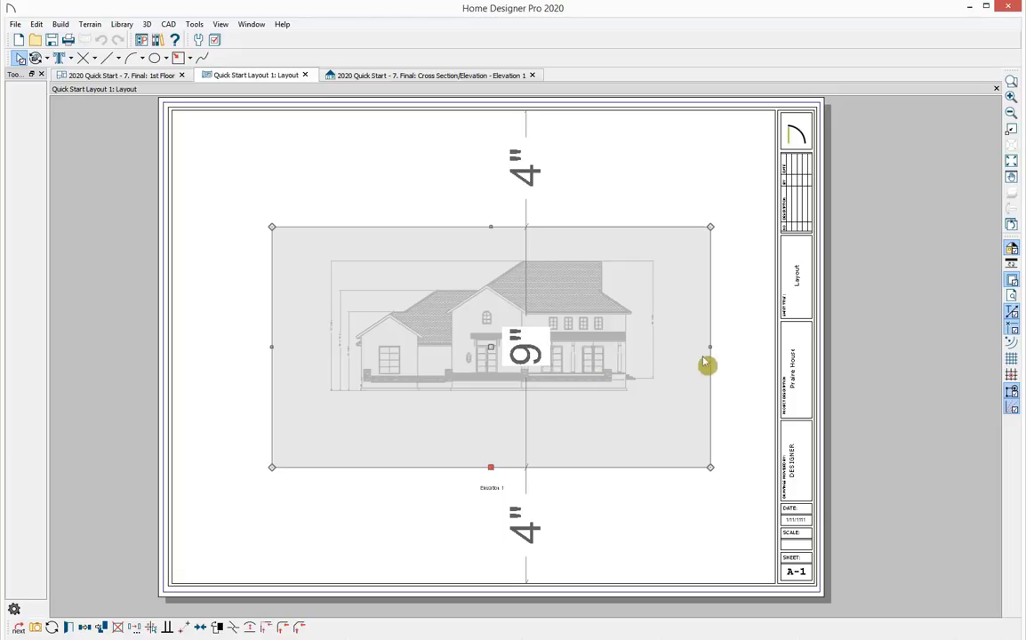
left_click_drag(710, 347, 671, 348)
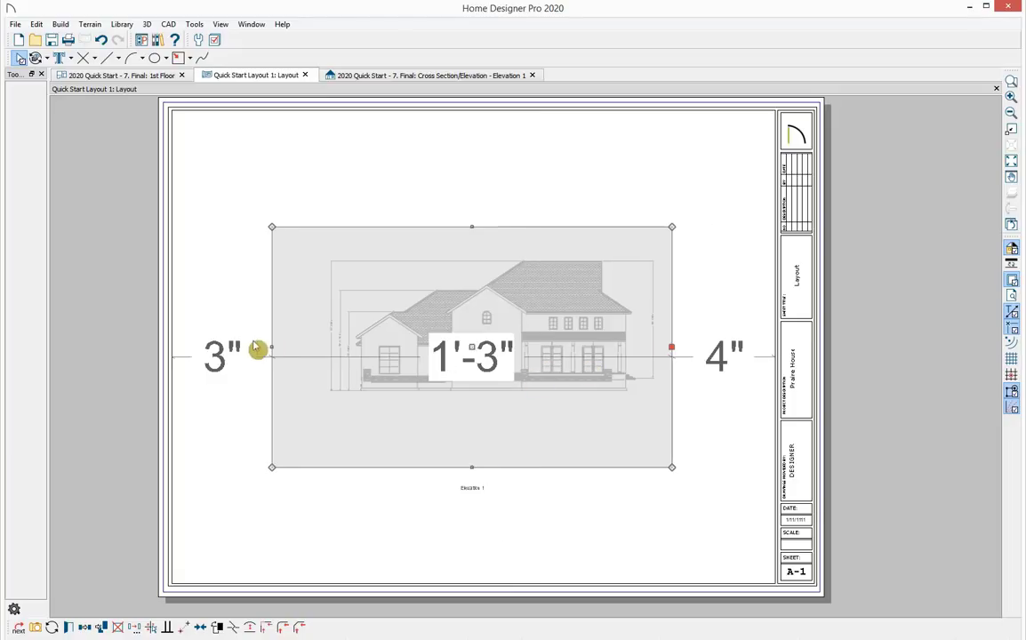
left_click_drag(267, 350, 315, 348)
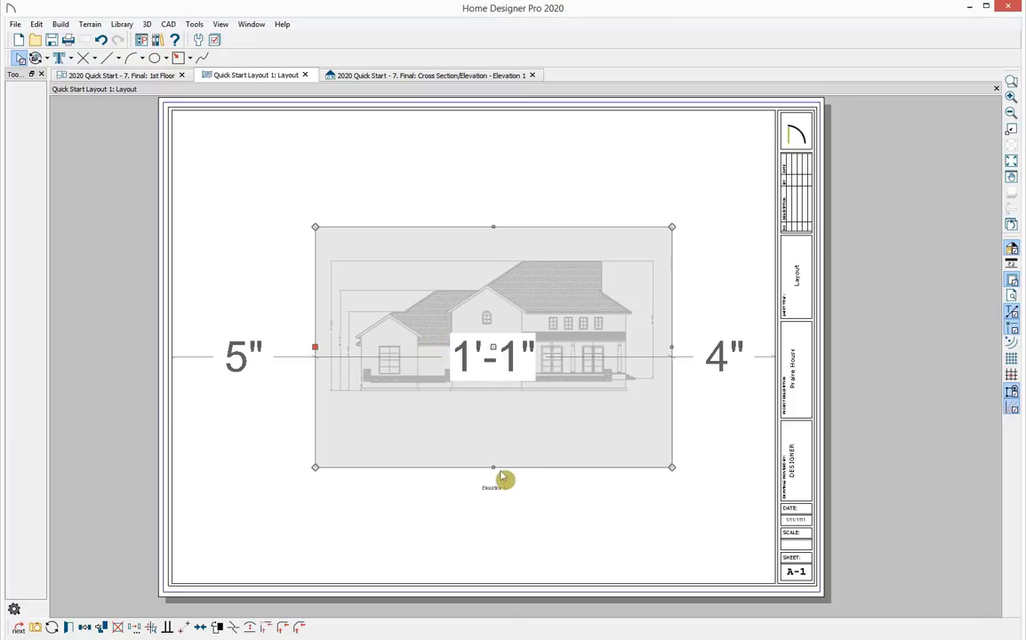
left_click_drag(494, 468, 494, 410)
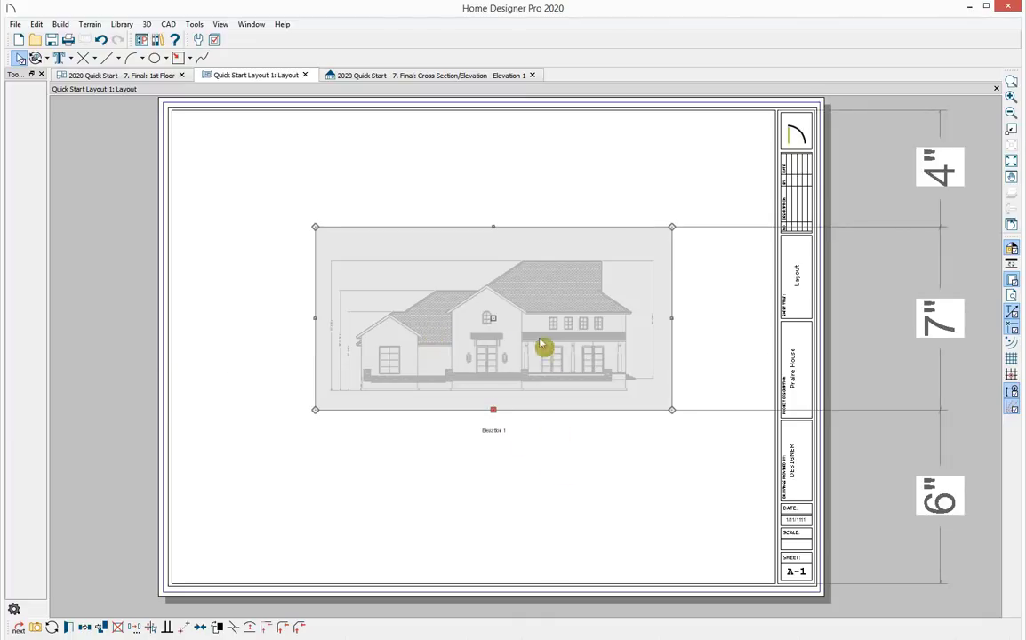
left_click_drag(494, 318, 500, 236)
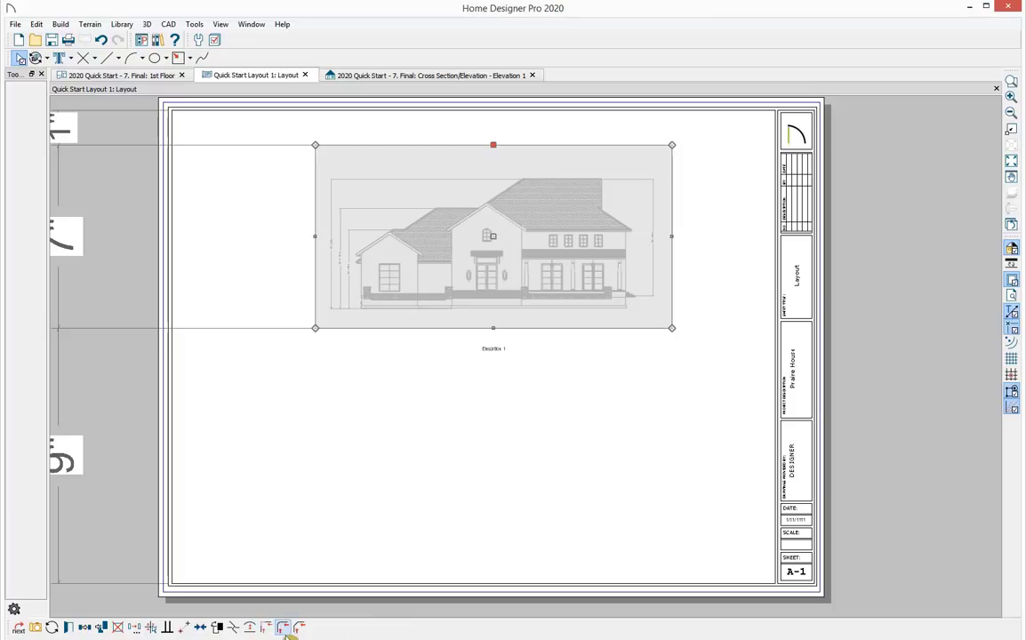
Step: Turn off the display of the Cameras layer in the 1st Floor plan view
left_click(107, 75)
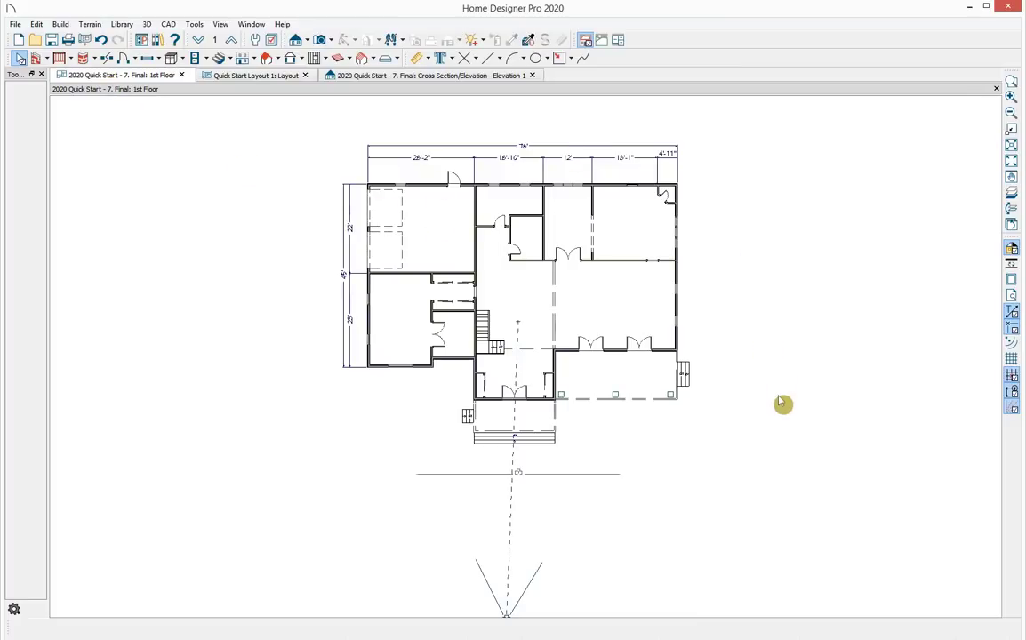
scroll(768, 320, "up", 1)
middle_click_drag(767, 298, 770, 311)
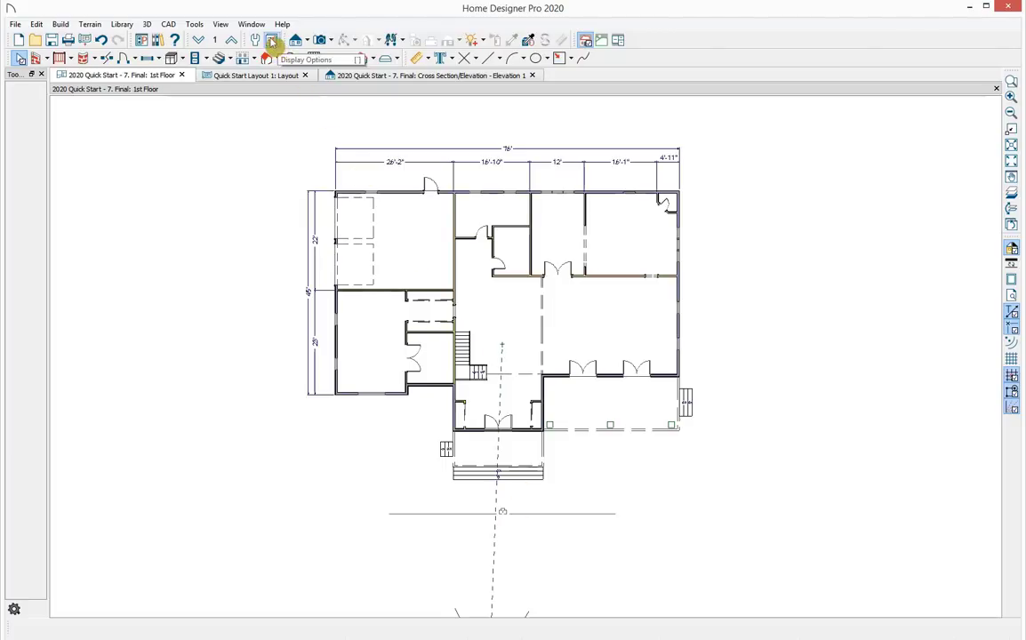
left_click(273, 42)
left_click(195, 25)
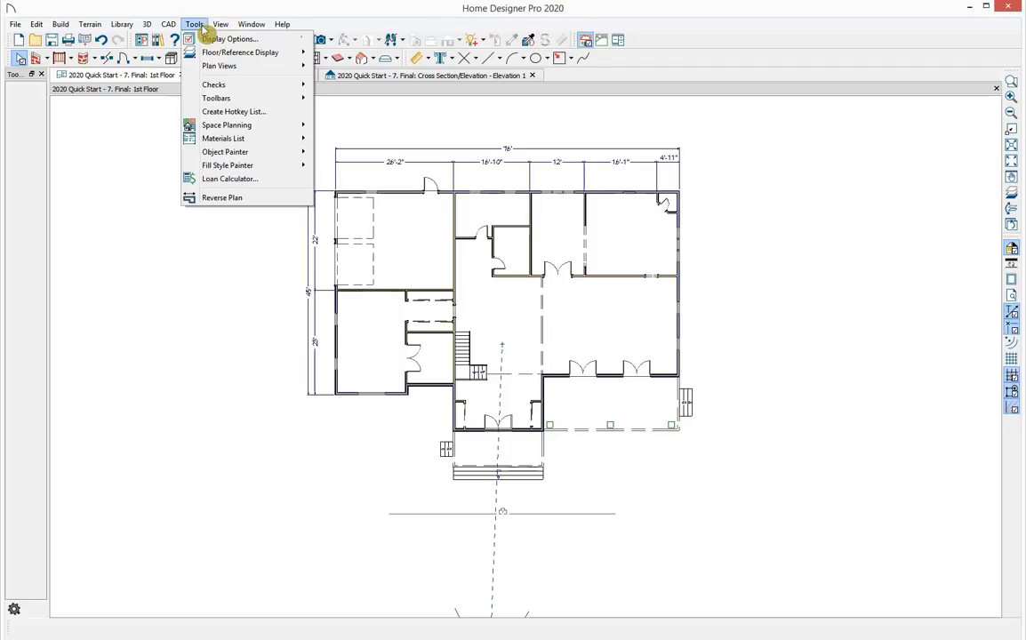
left_click(207, 41)
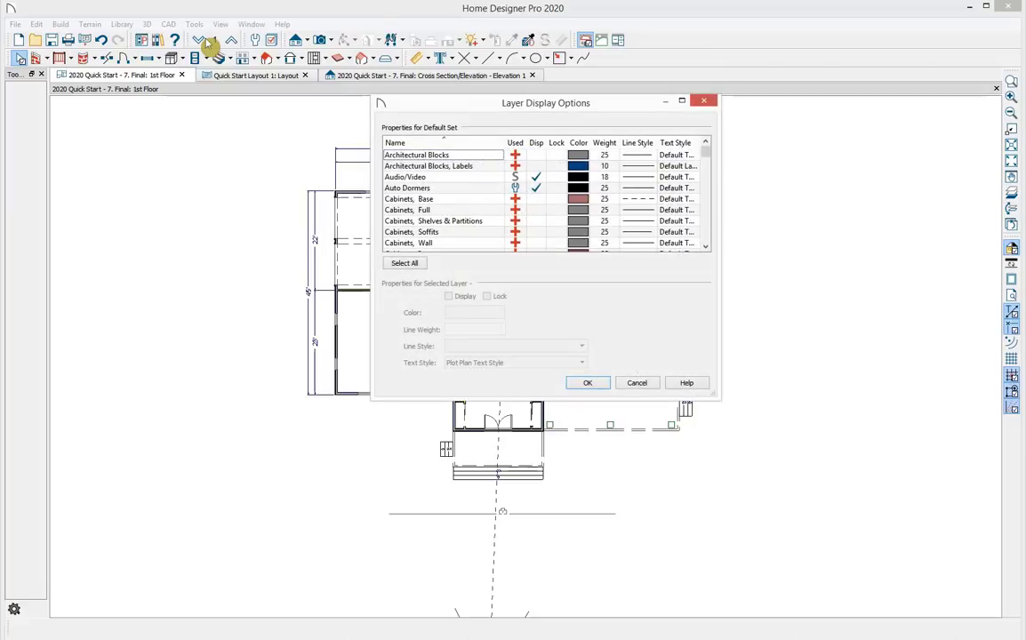
left_click(434, 198)
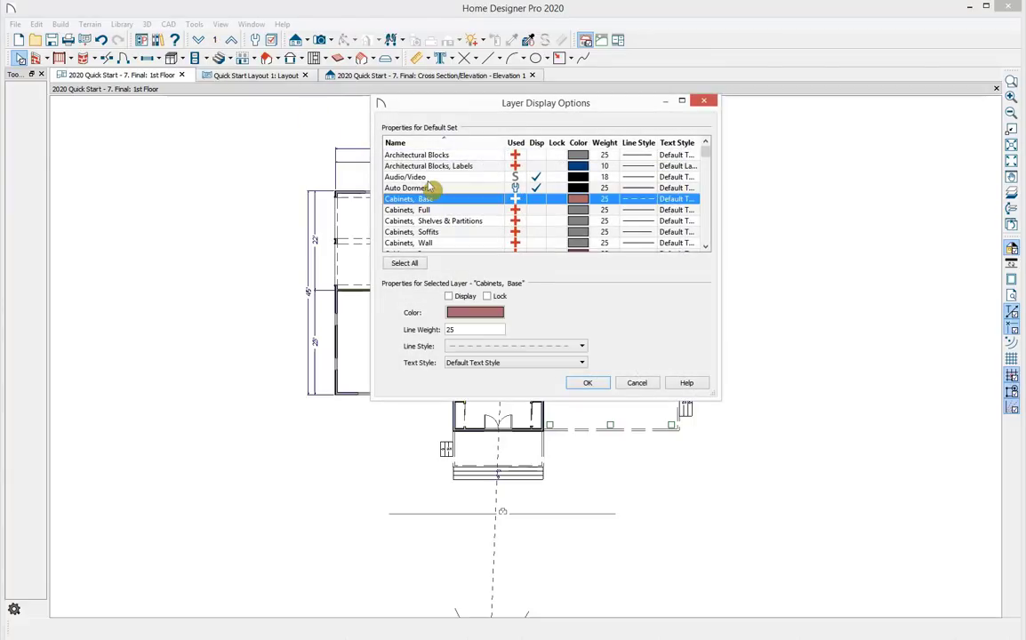
scroll(431, 188, "down", 2)
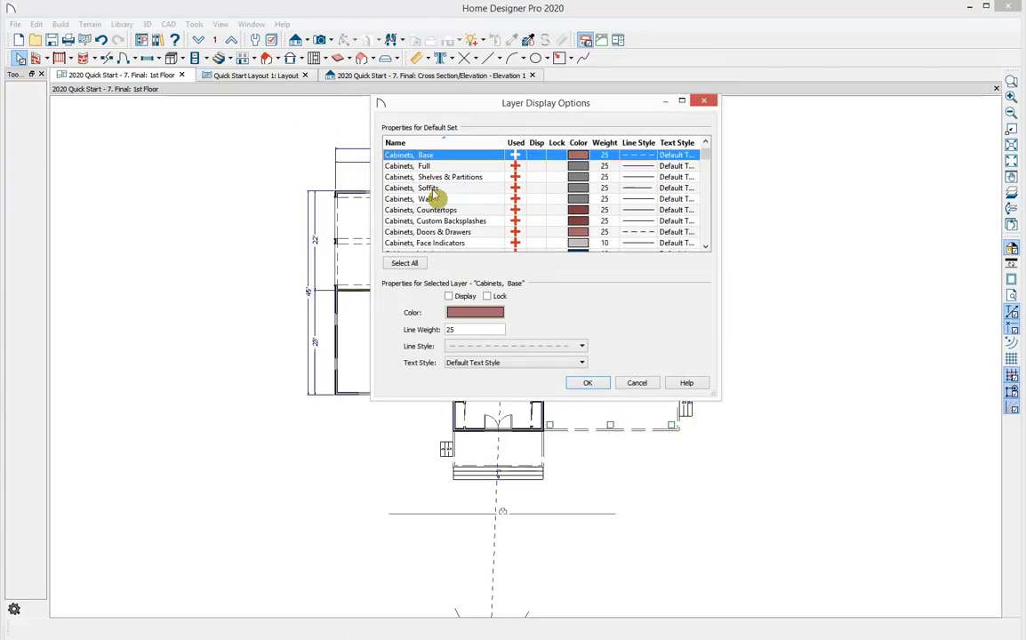
scroll(436, 194, "down", 2)
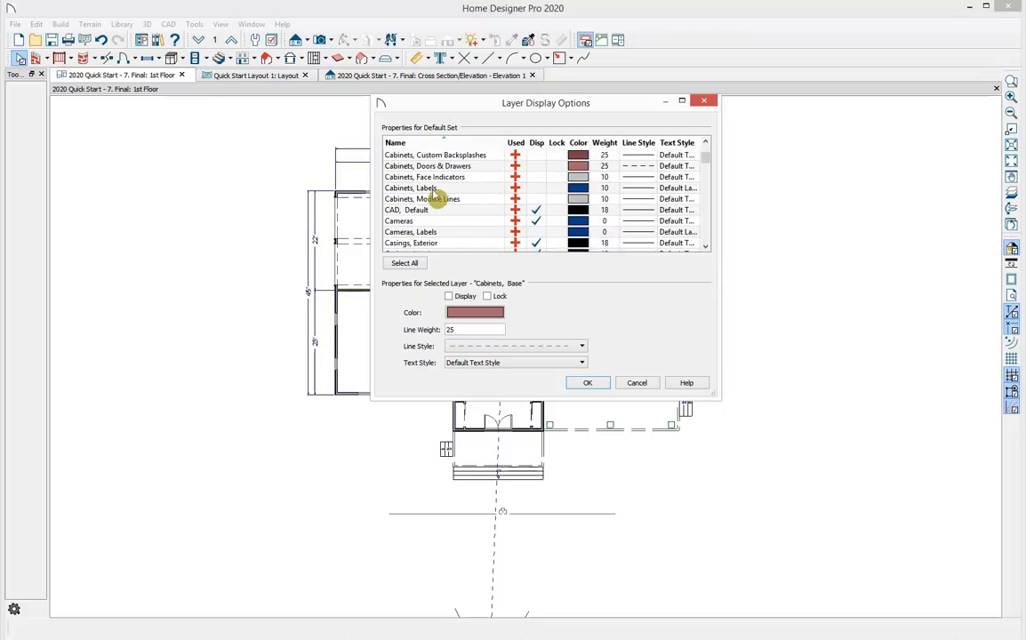
left_click(541, 211)
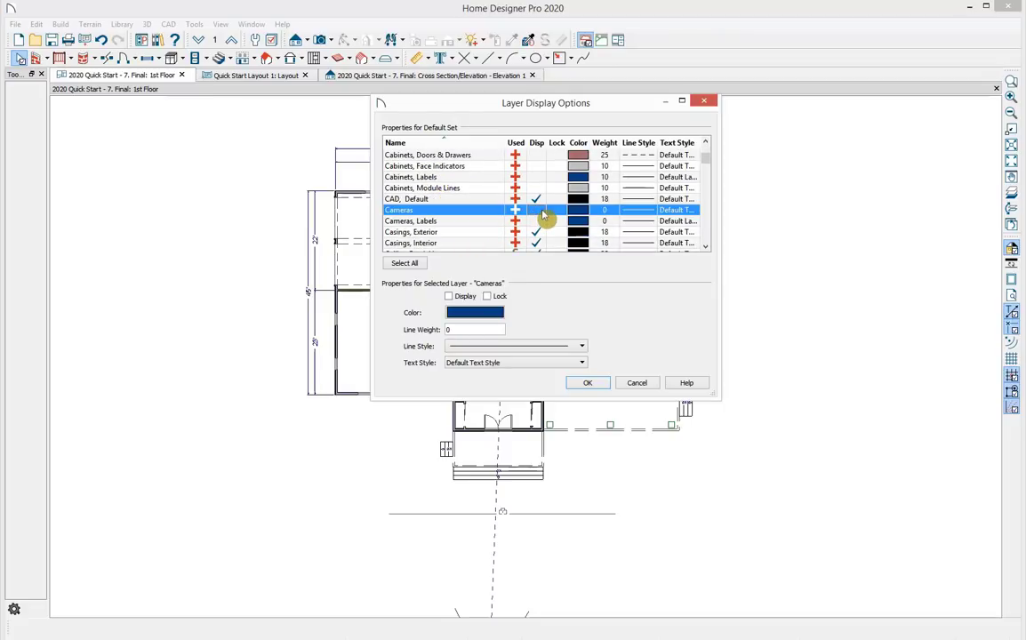
left_click(586, 384)
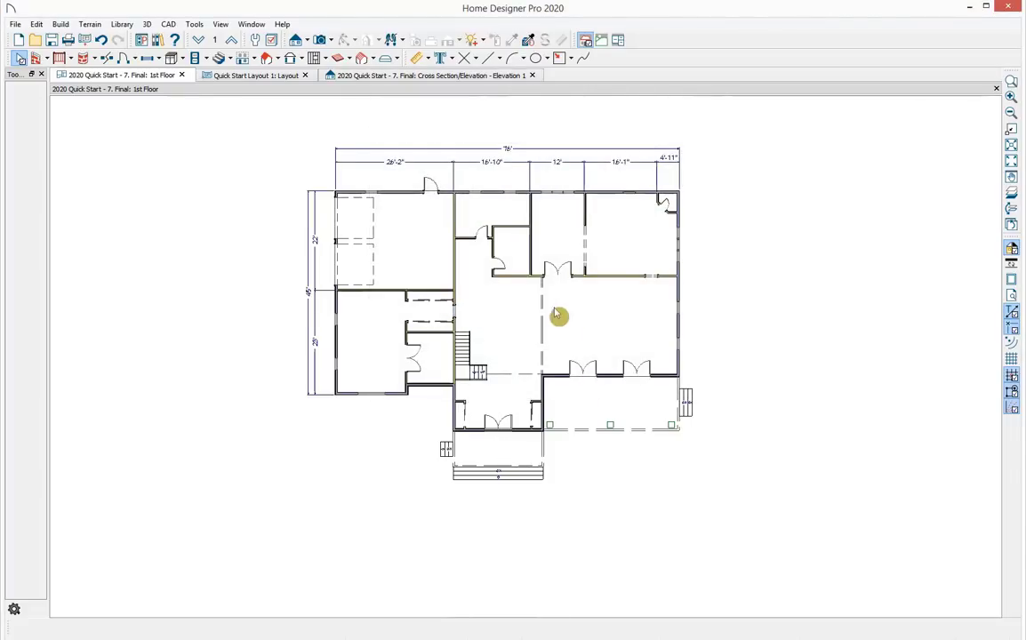
Step: Send the current screen of the 1st Floor plan to the layout at a set inch-per-foot scale, using layout line scaling
scroll(556, 317, "up", 3)
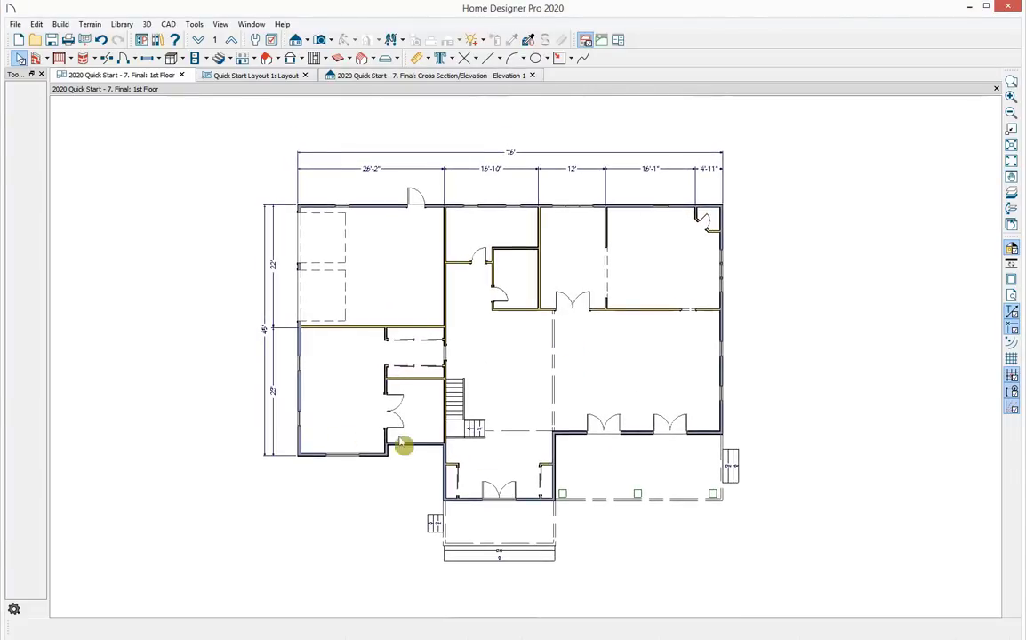
left_click(83, 39)
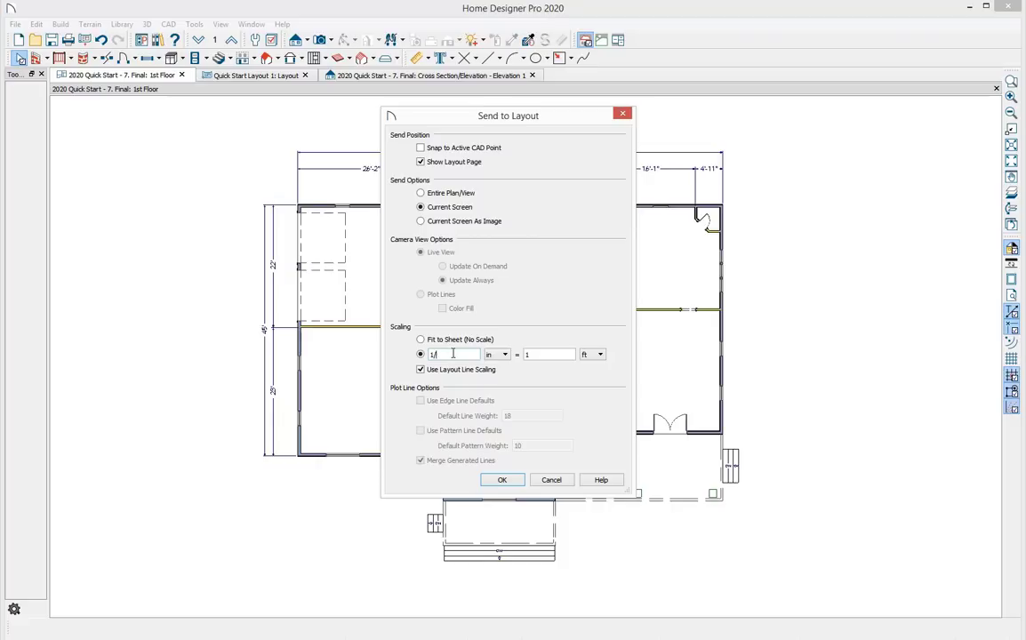
left_click(487, 473)
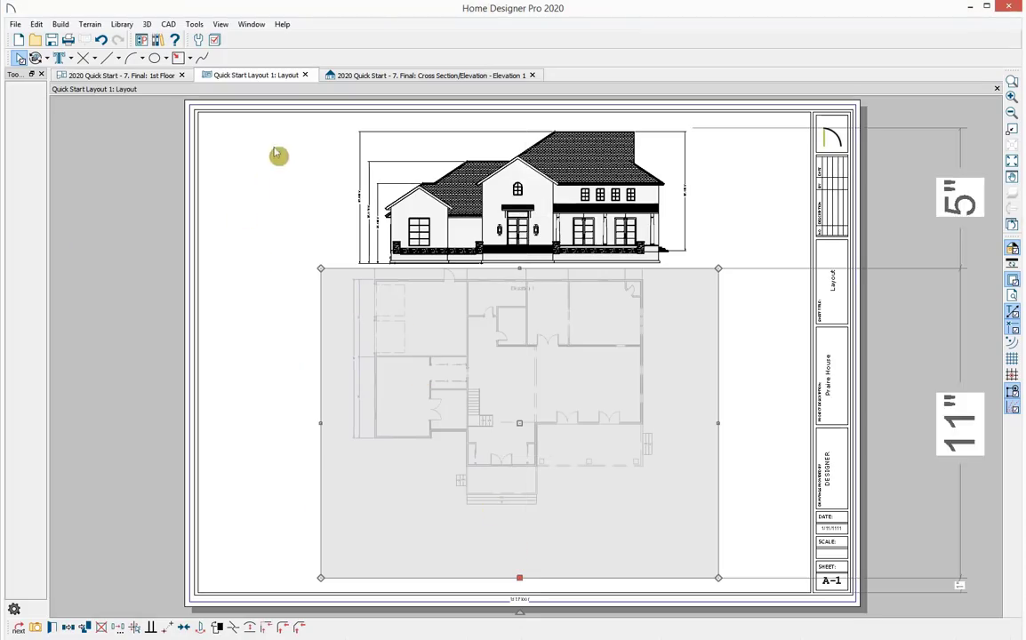
Step: Close Quick Start Layout 1 without saving it and open the layout file Quick Start Layout Final.layout
left_click(305, 75)
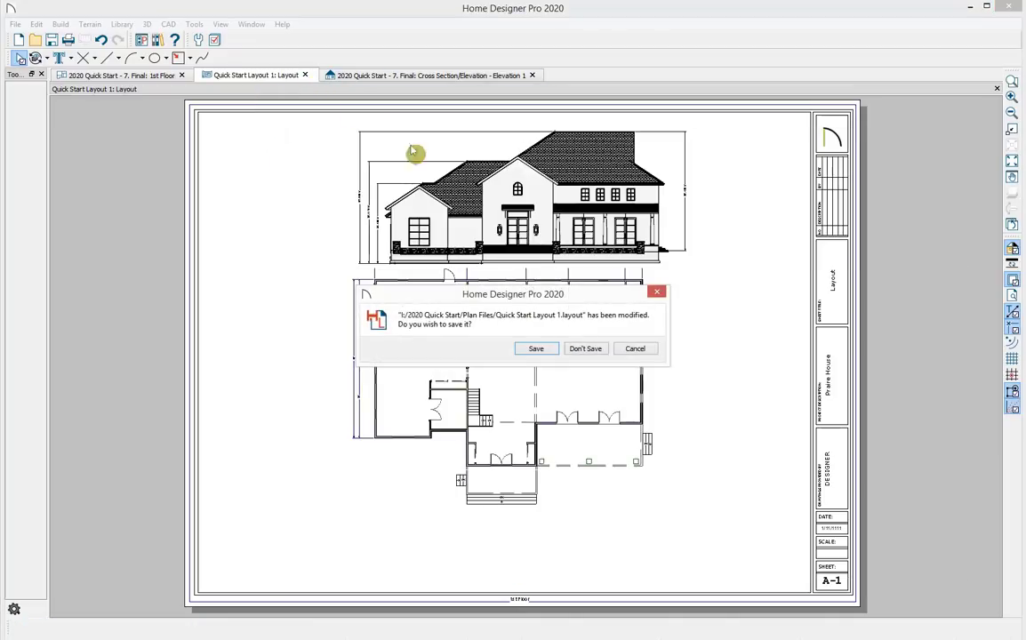
left_click(590, 350)
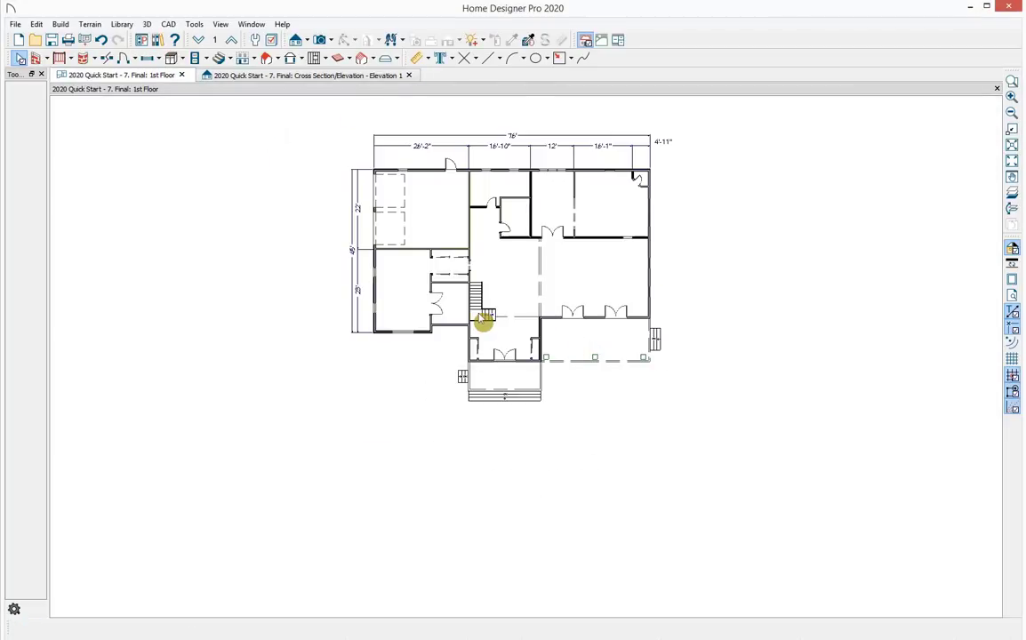
left_click(16, 24)
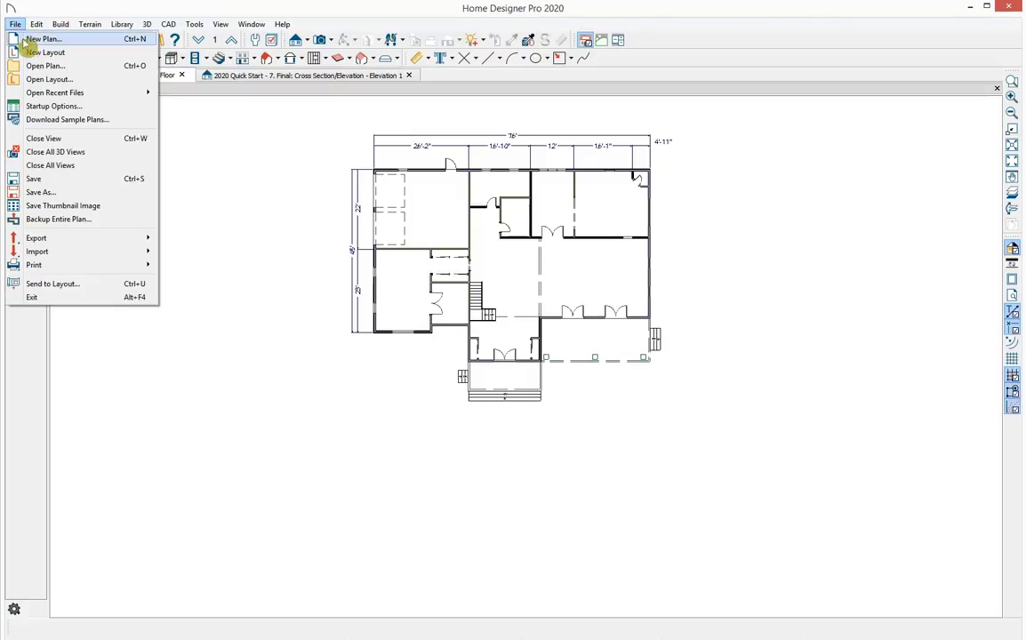
left_click(35, 79)
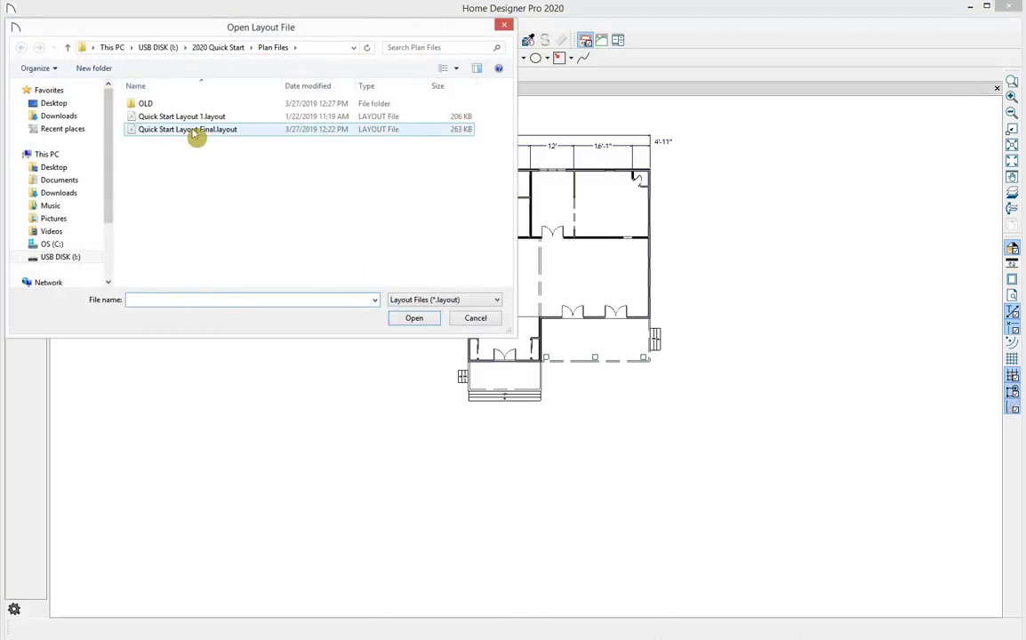
left_click(194, 130)
left_click(409, 320)
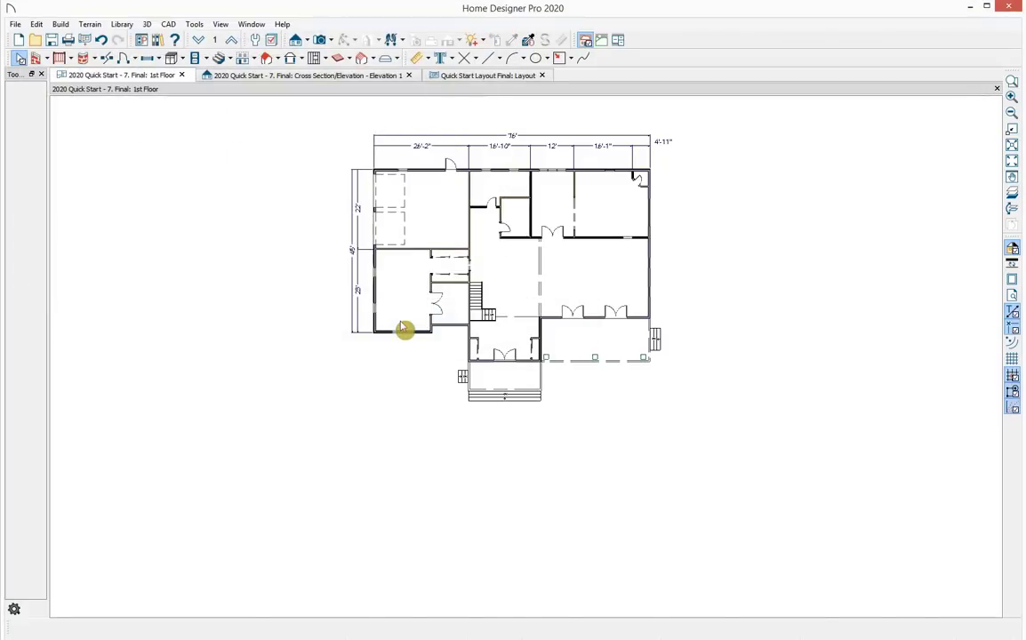